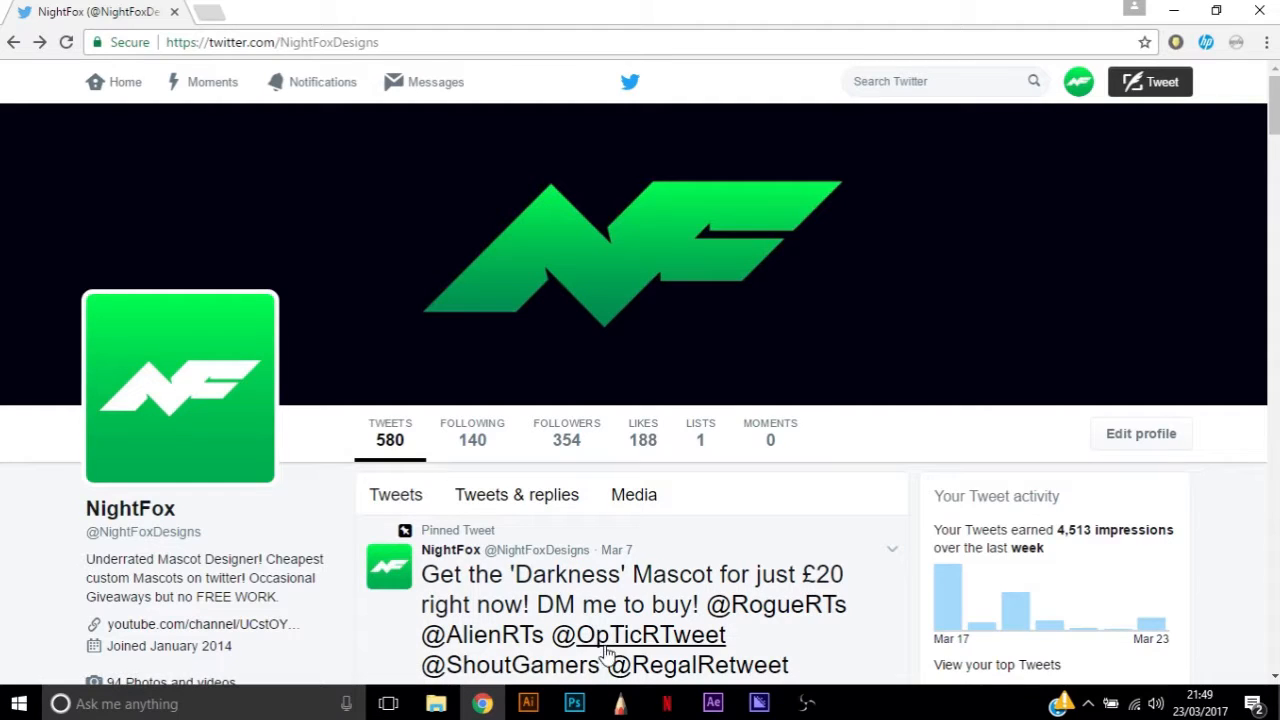
Review the client's direct-message conversation about the logo, and close the messages
mouse_move(530, 707)
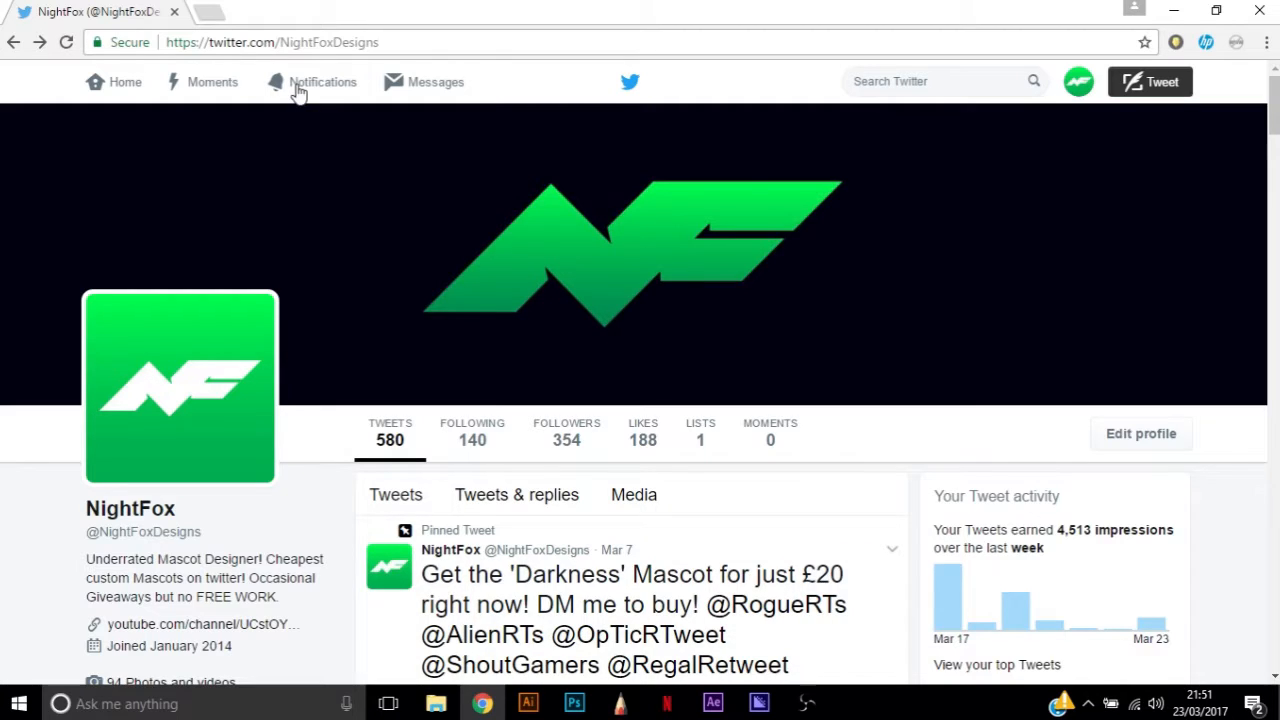
click(426, 79)
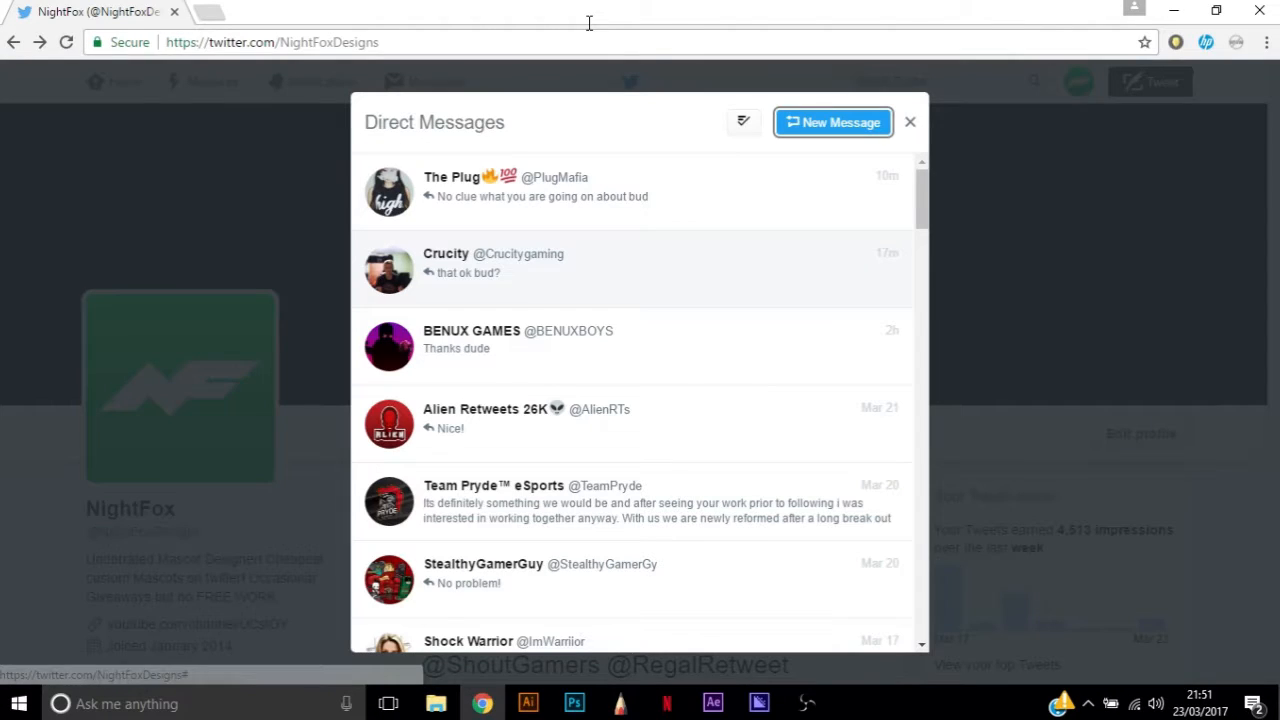
click(620, 260)
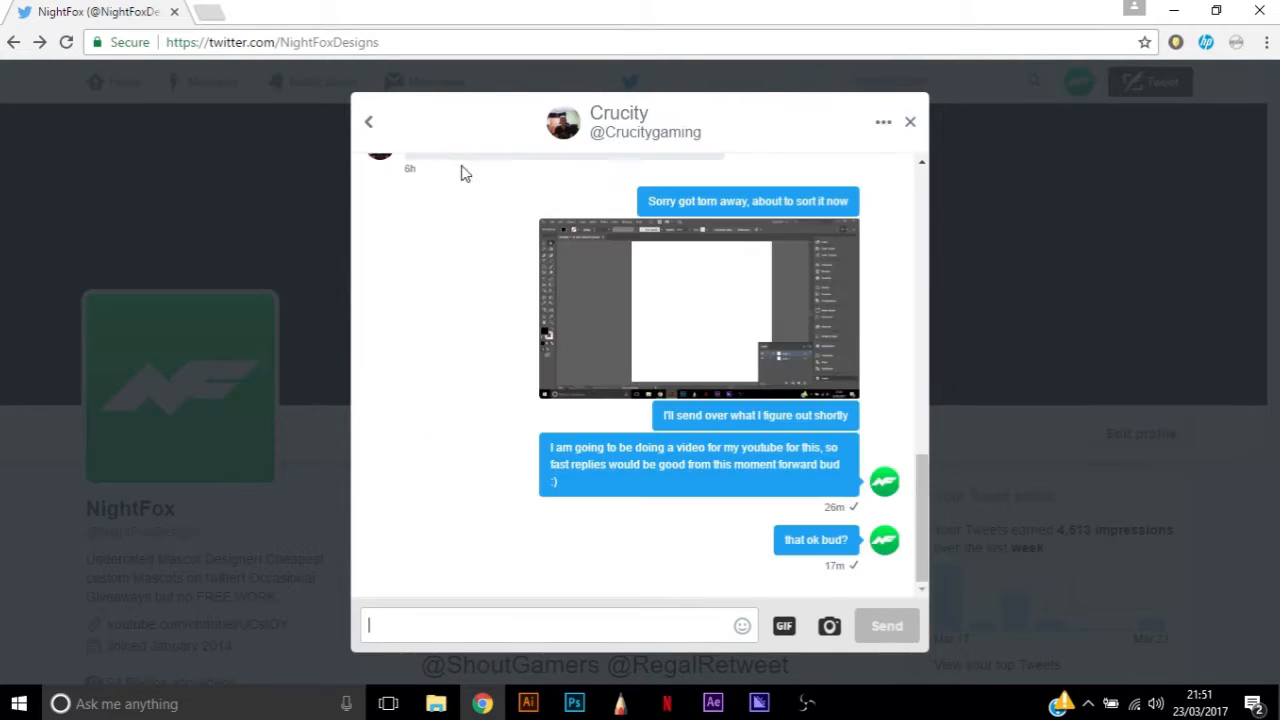
click(366, 121)
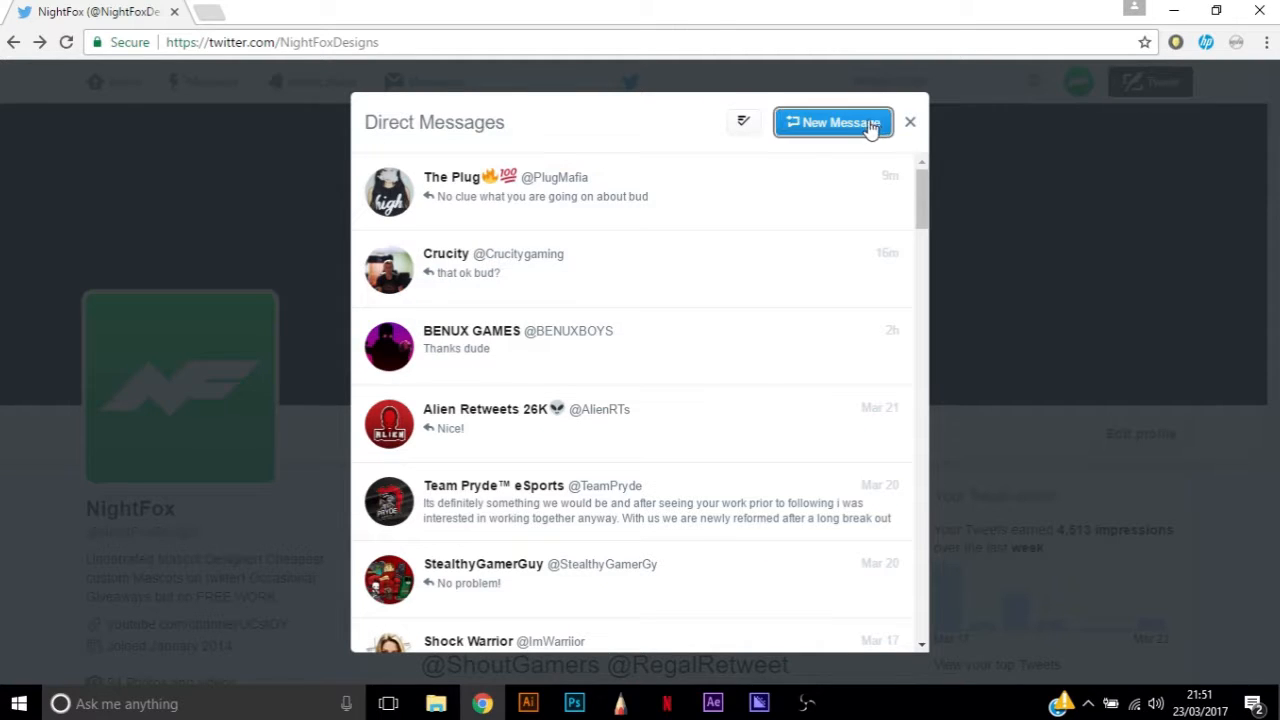
click(910, 122)
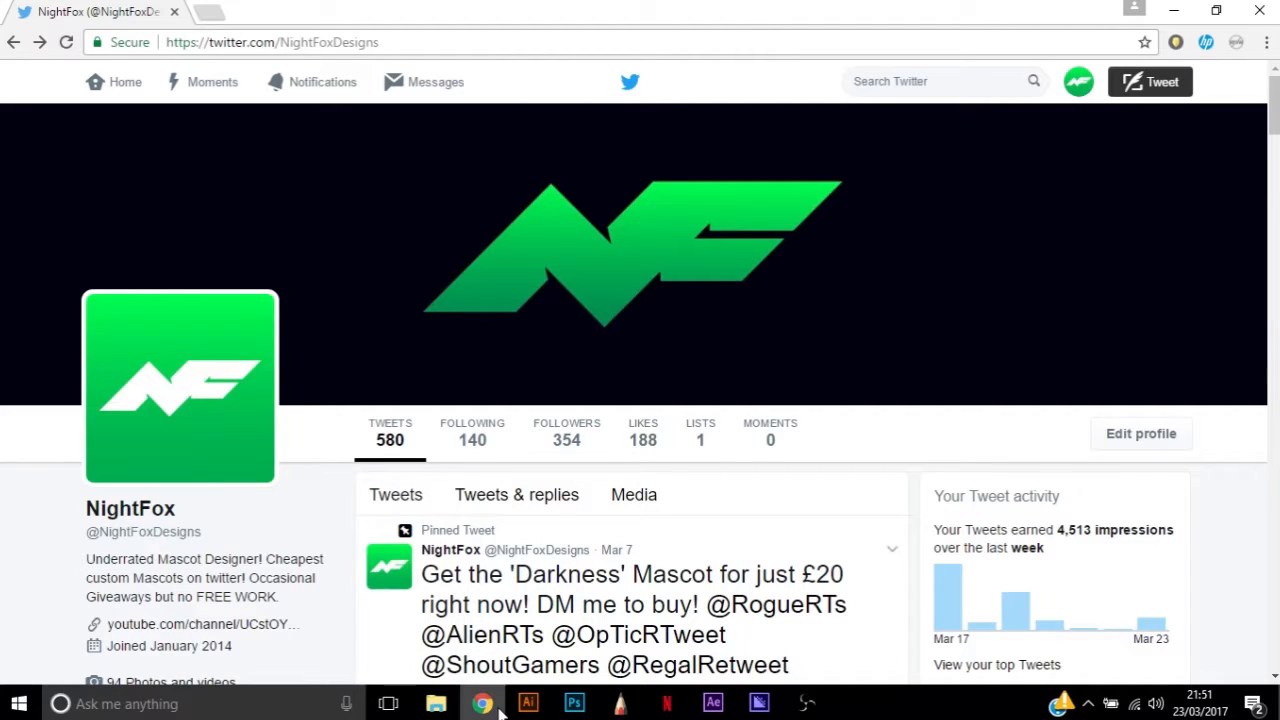
Switch to Illustrator and start an angular C with the Pen tool: an about 1250 px top edge, 45-degree end and horizontal underside
click(510, 632)
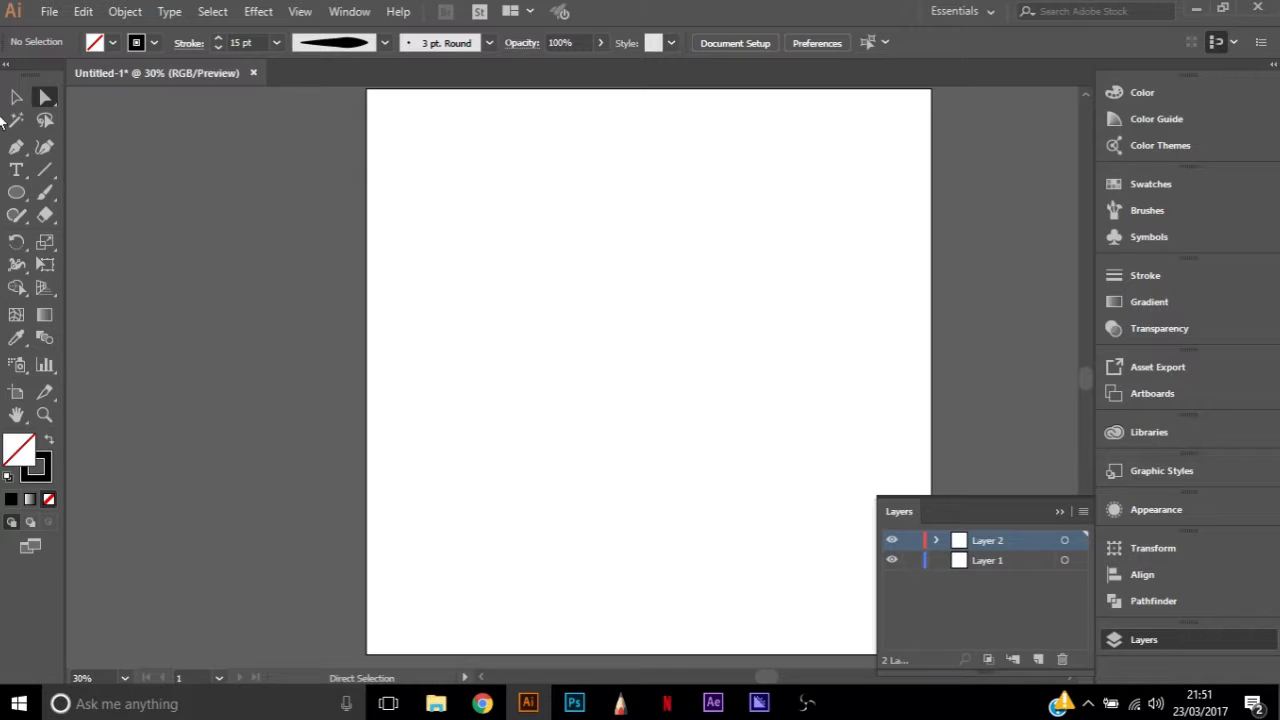
key(p)
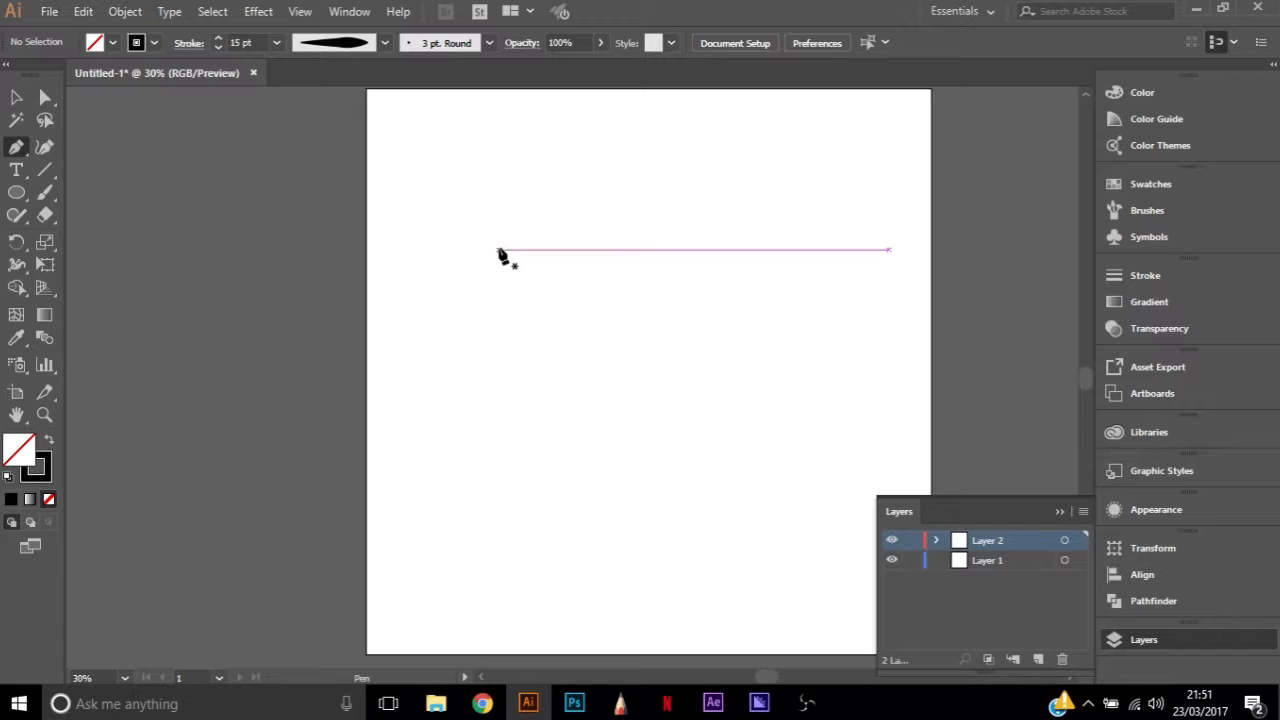
click(478, 249)
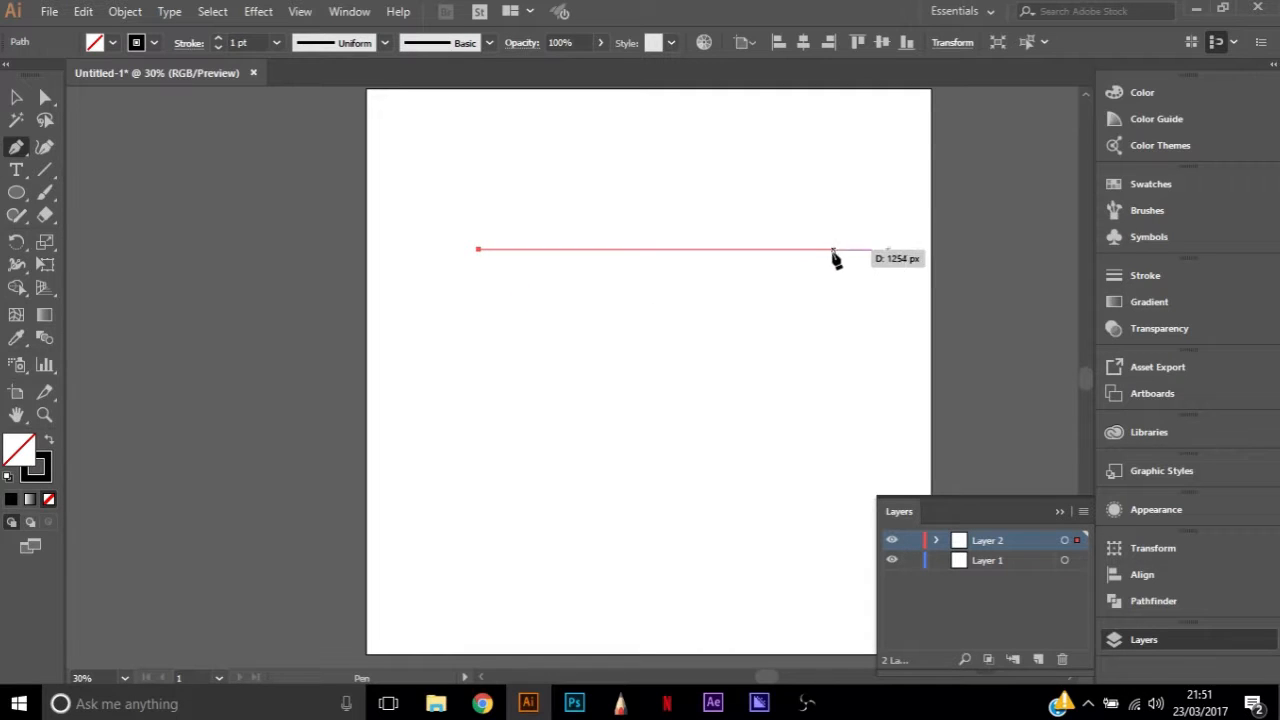
click(833, 250)
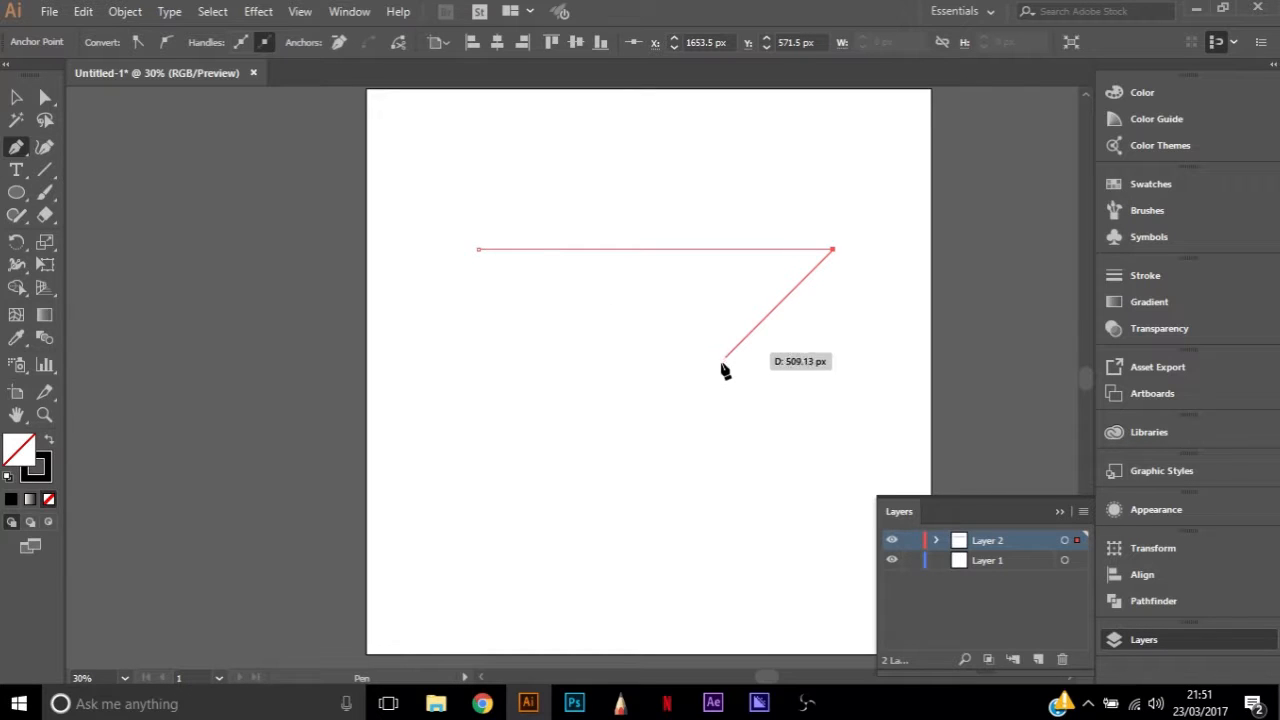
drag(700, 372, 703, 379)
key(ctrl+z)
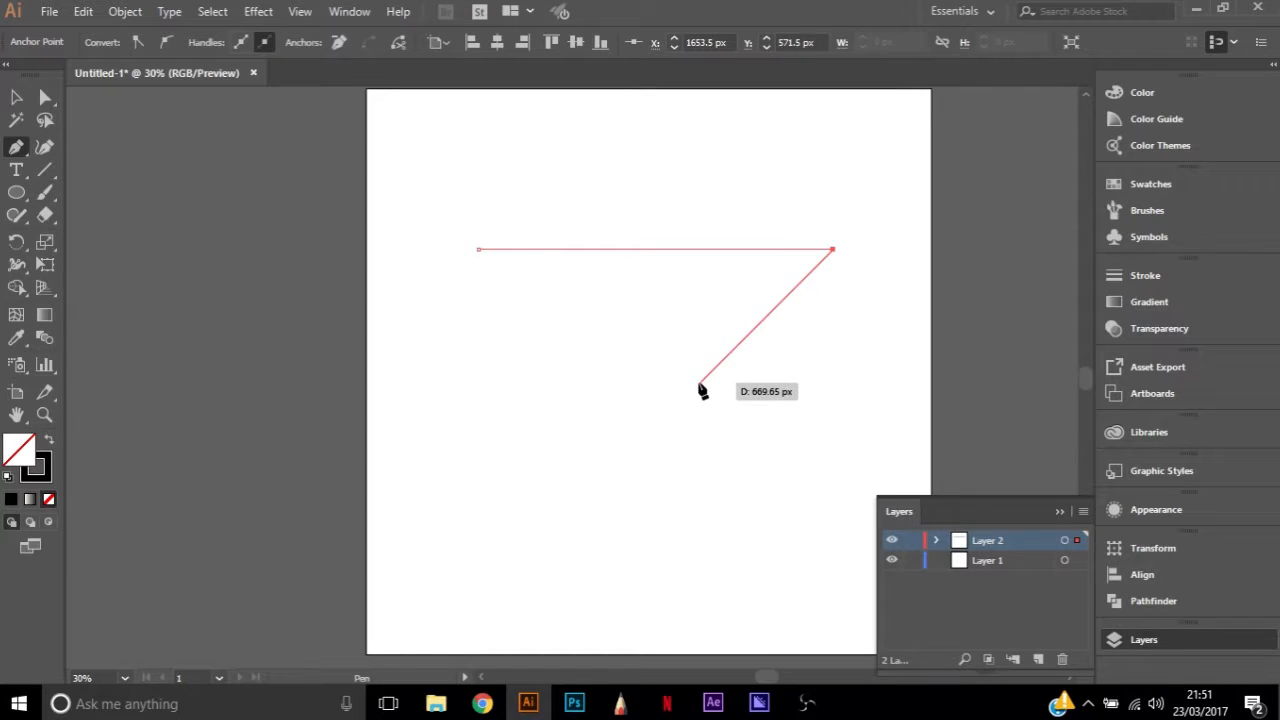
click(728, 355)
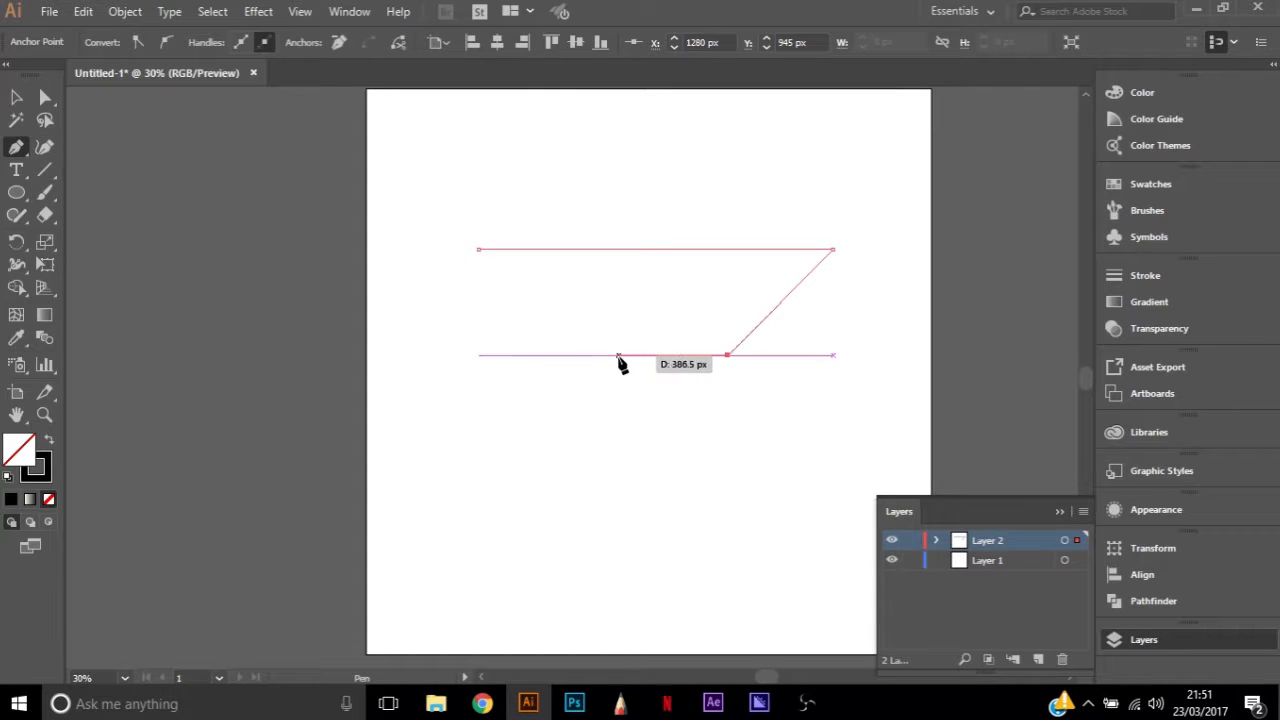
click(584, 355)
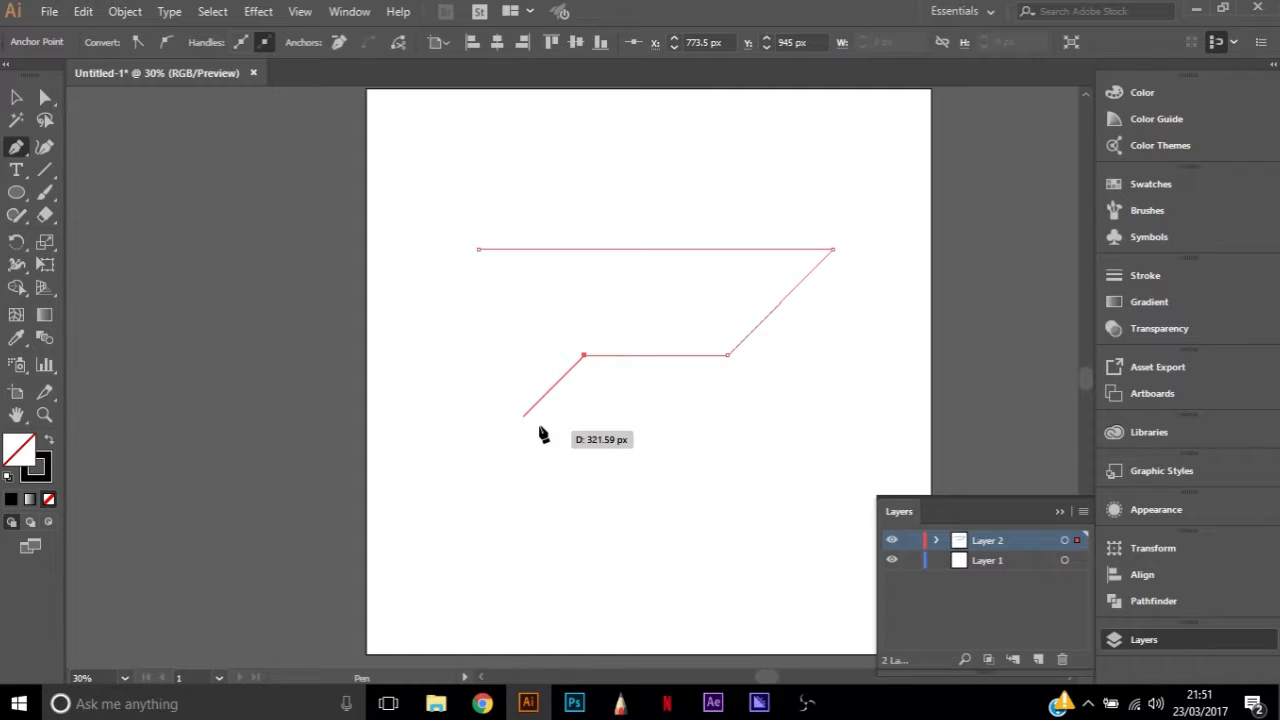
Complete the C outline with a slanted inner edge, a lower arm and a long baseline, closing the path at its starting point
click(487, 452)
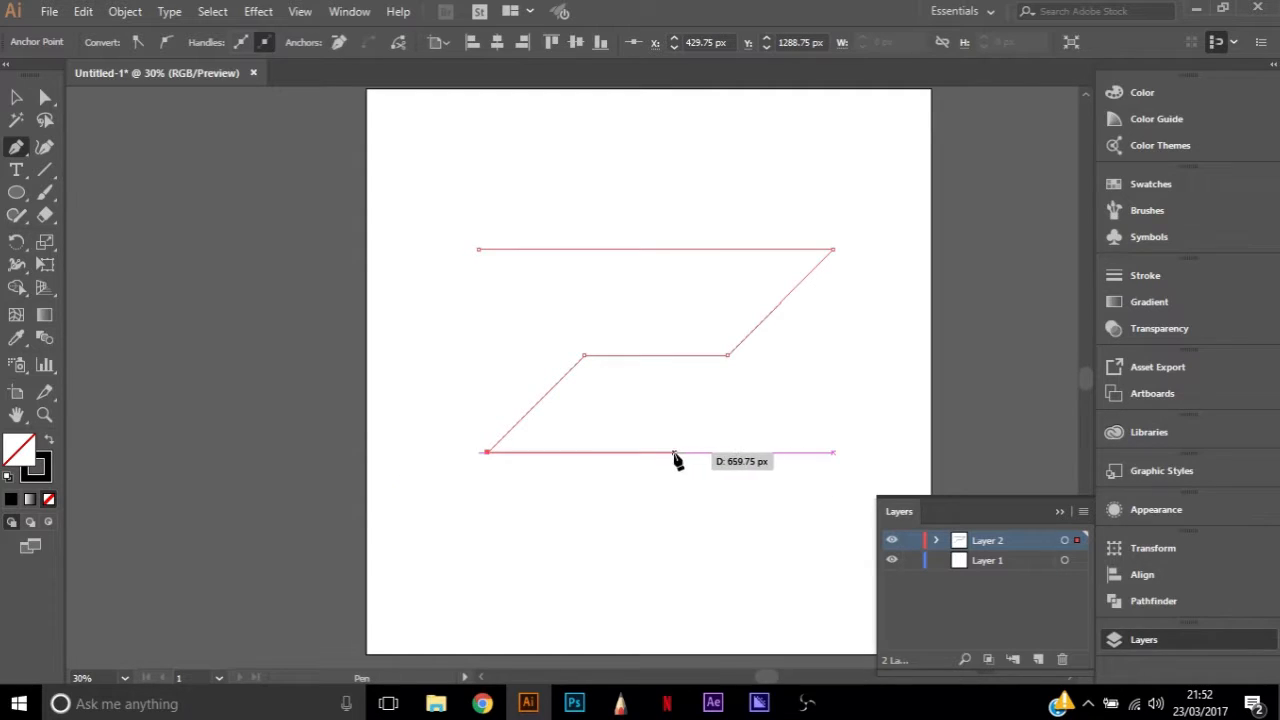
click(737, 452)
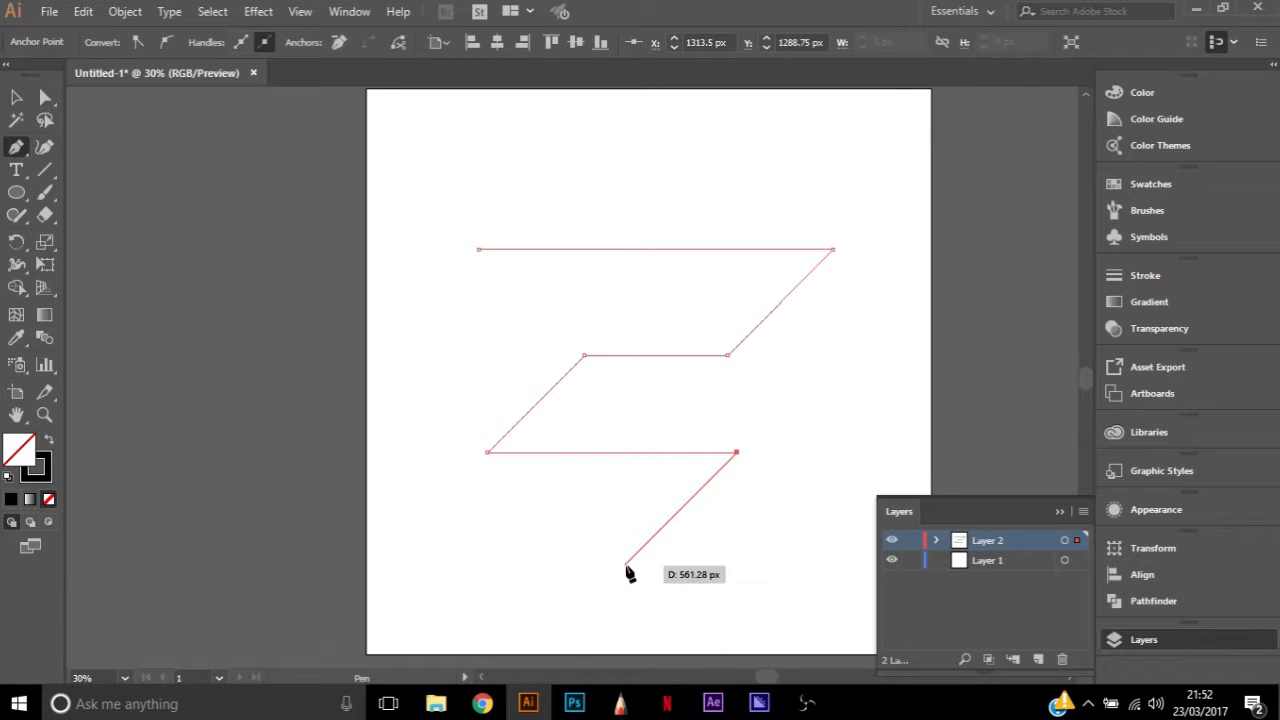
click(634, 555)
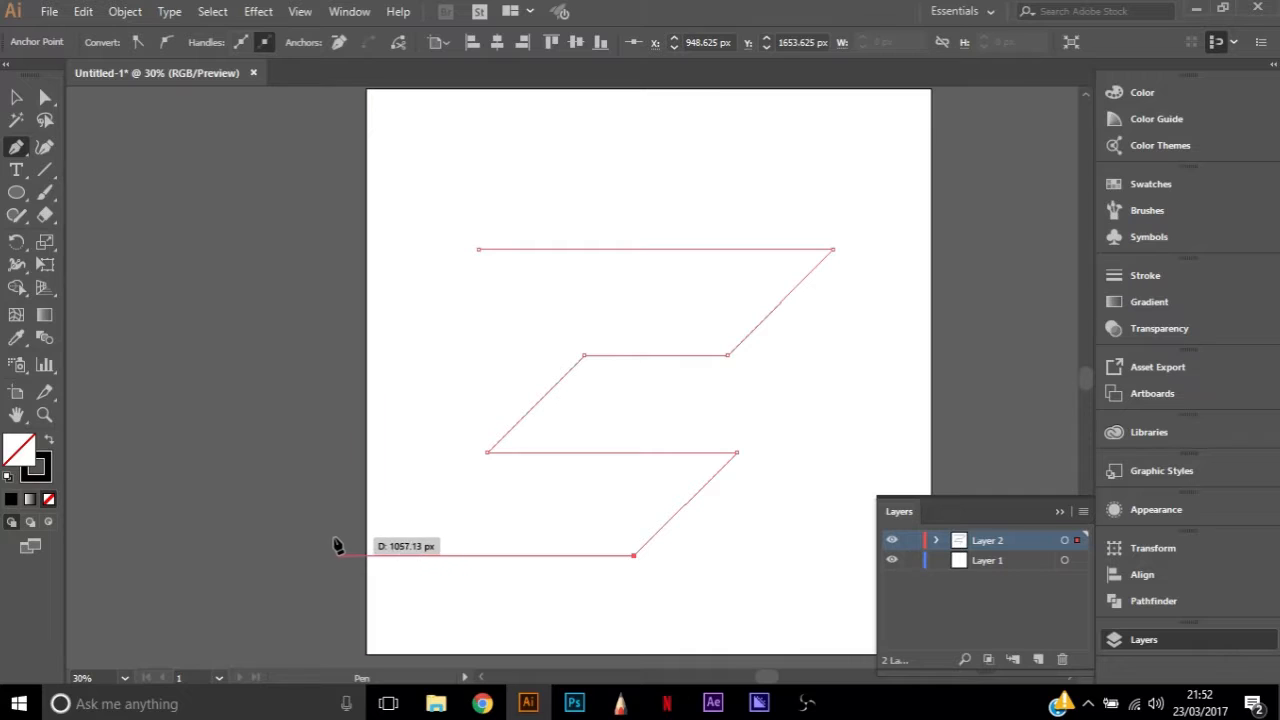
click(318, 555)
click(479, 249)
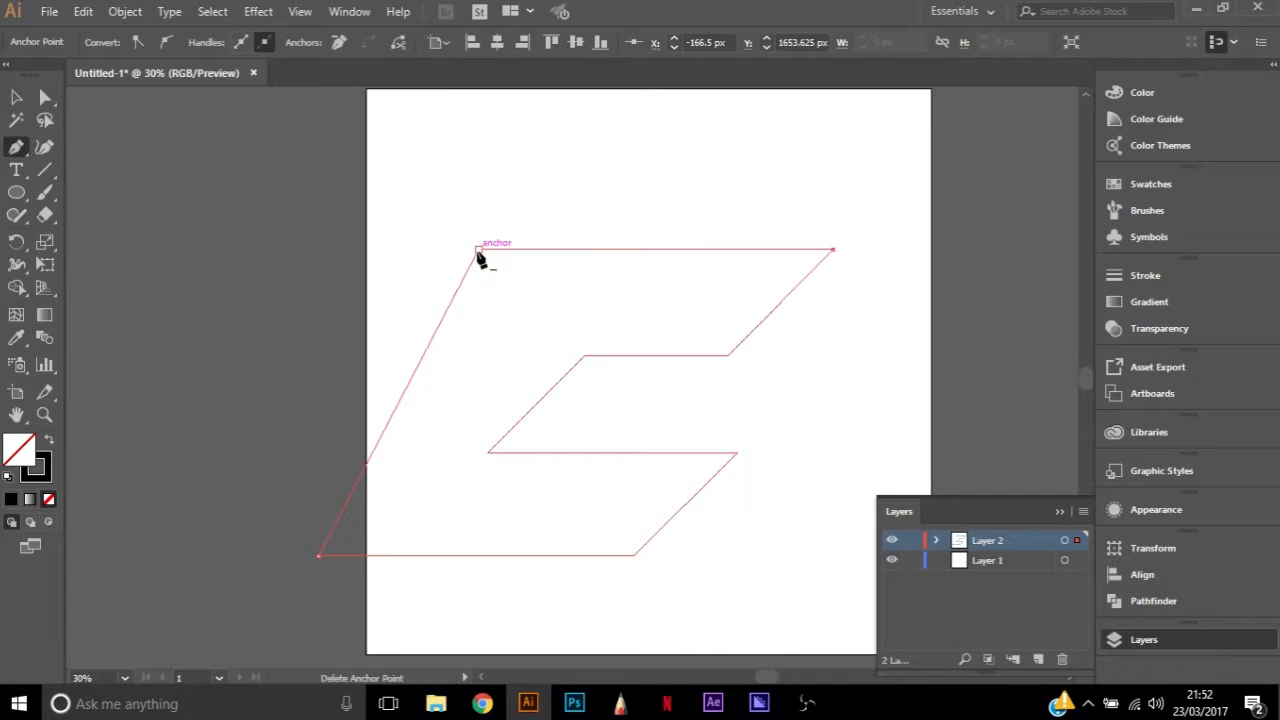
Move the outline's lower-left corner point outward along the baseline until the back edge runs parallel to the slanted arm ends
key(a)
drag(320, 556, 196, 572)
drag(184, 567, 172, 571)
drag(609, 311, 660, 266)
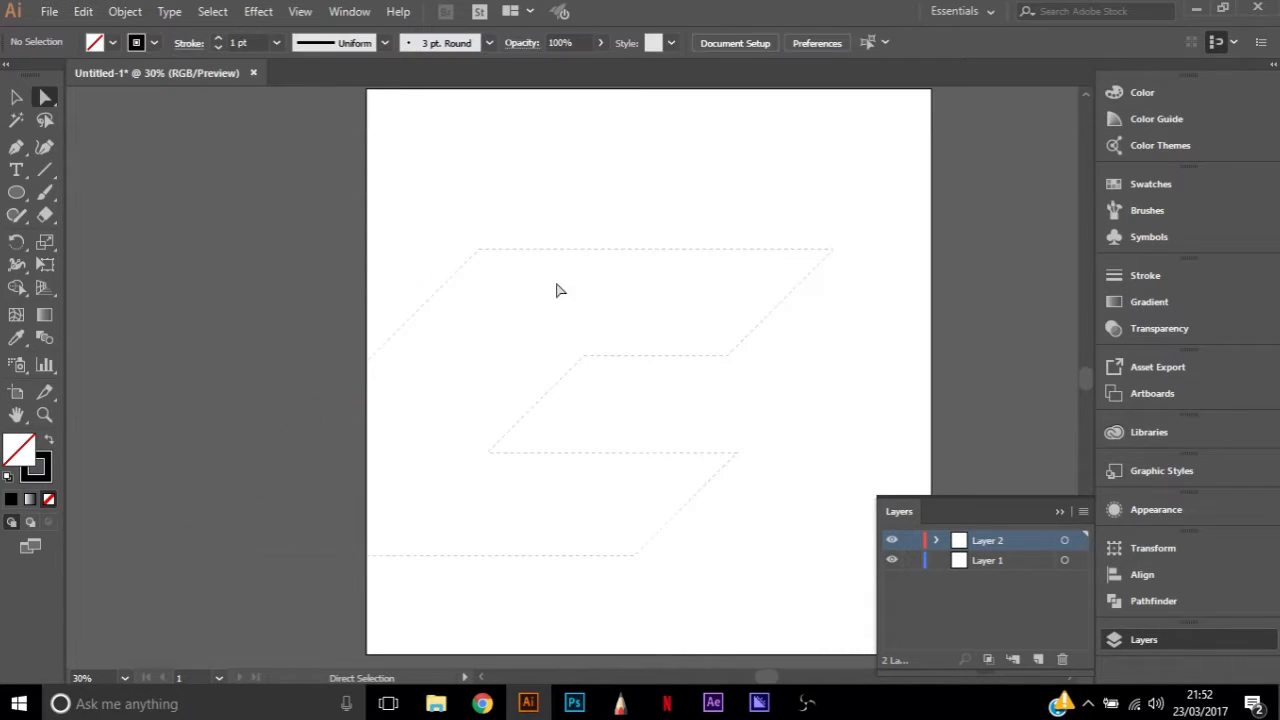
Swap the C's stroke and fill to make it solid black, and scale it down to about 1664 px wide on the artboard
click(483, 268)
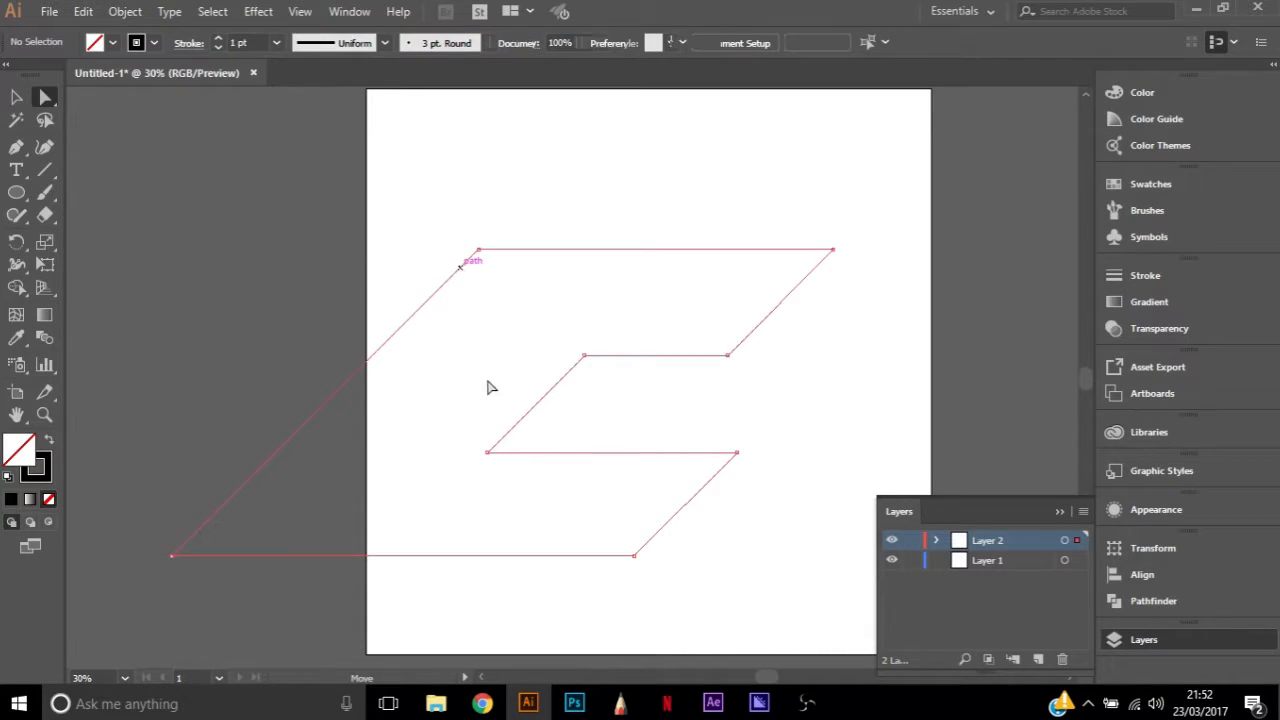
click(51, 438)
drag(493, 337, 695, 220)
key(v)
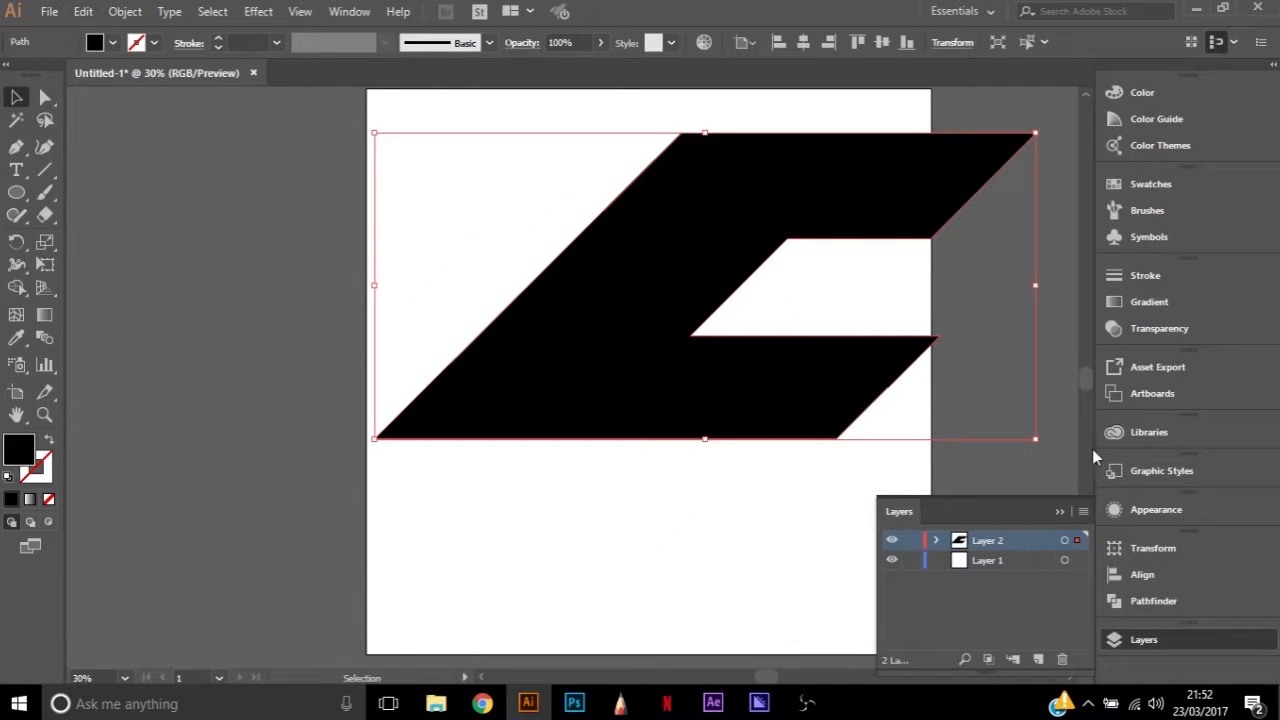
drag(1030, 438, 843, 350)
drag(662, 195, 811, 380)
key(a)
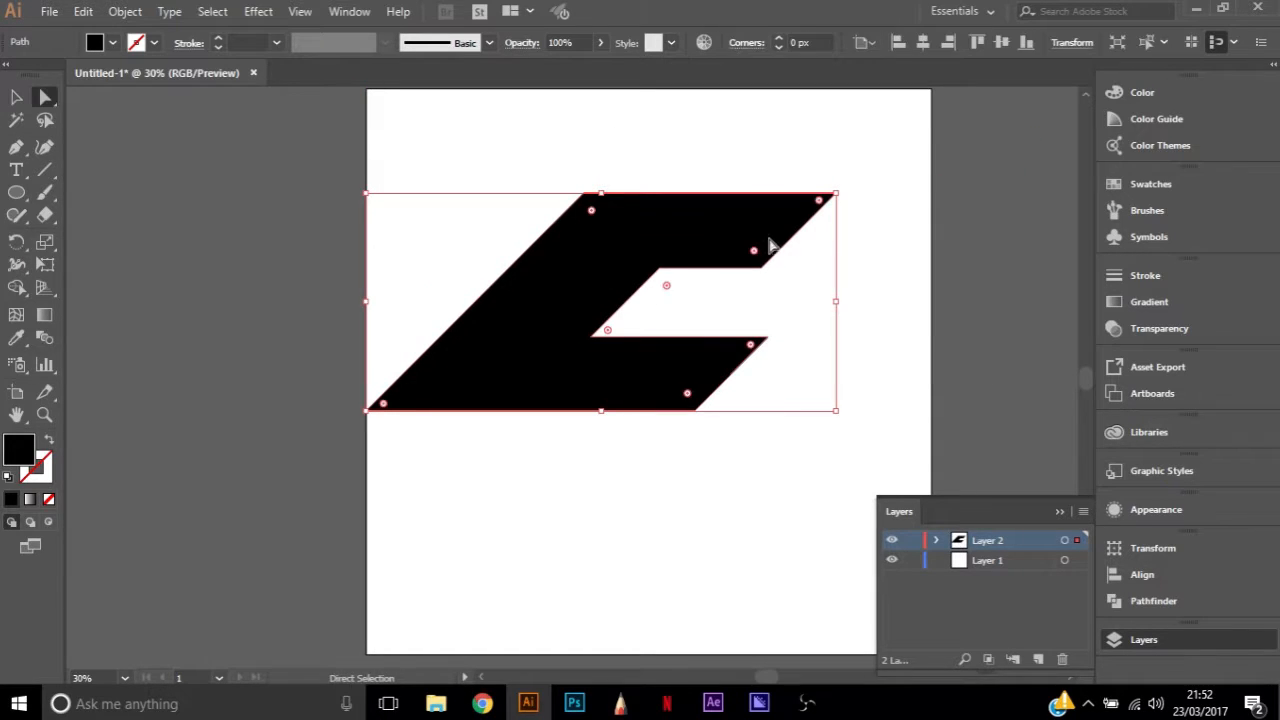
click(835, 194)
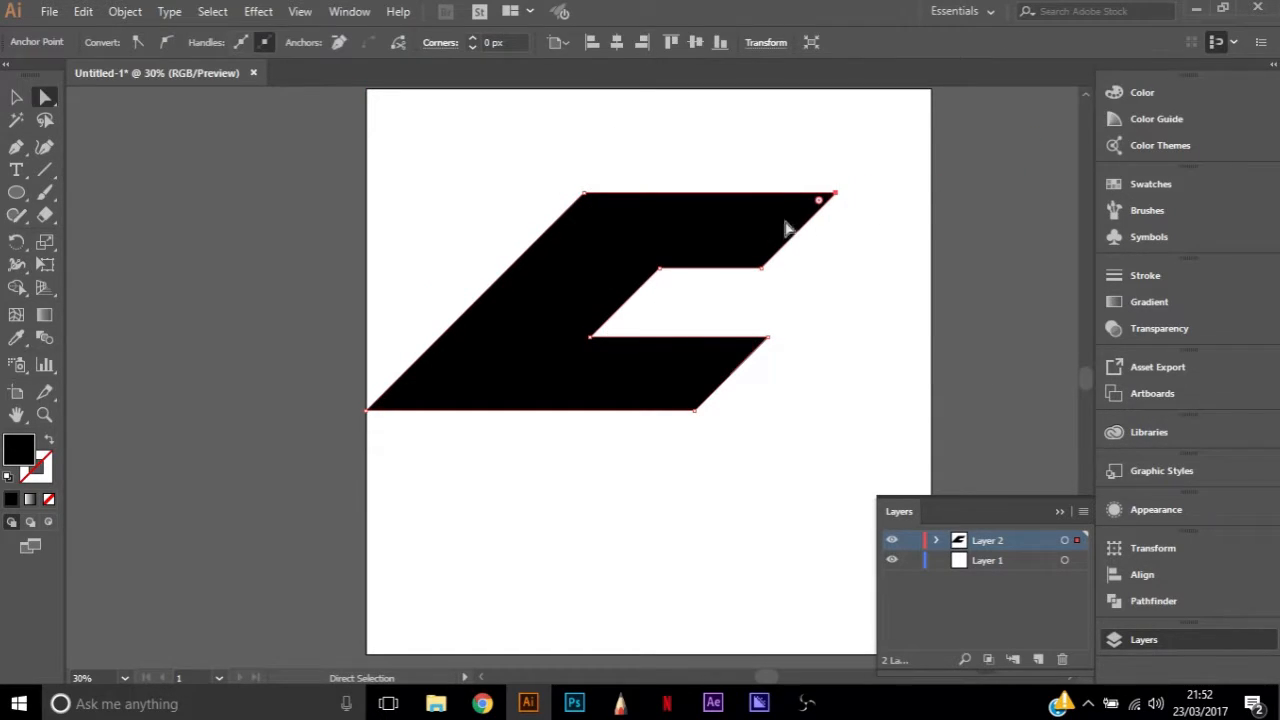
click(837, 197)
drag(835, 193, 904, 253)
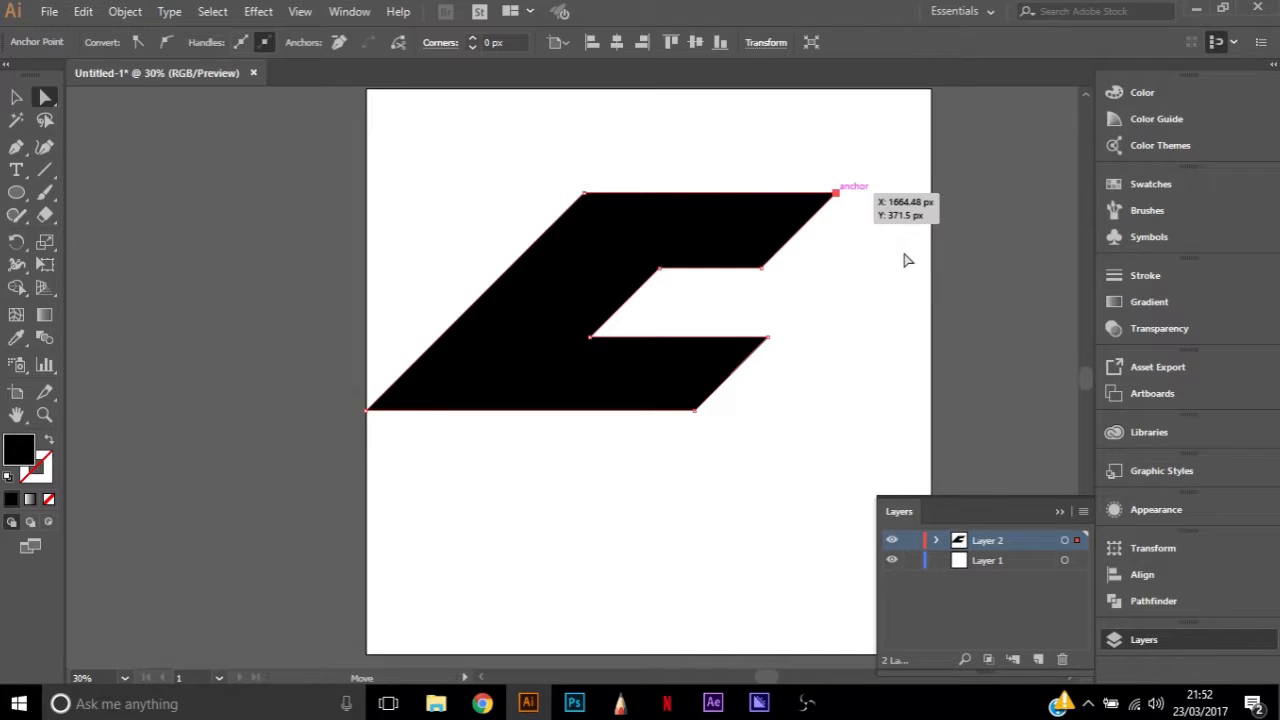
click(800, 240)
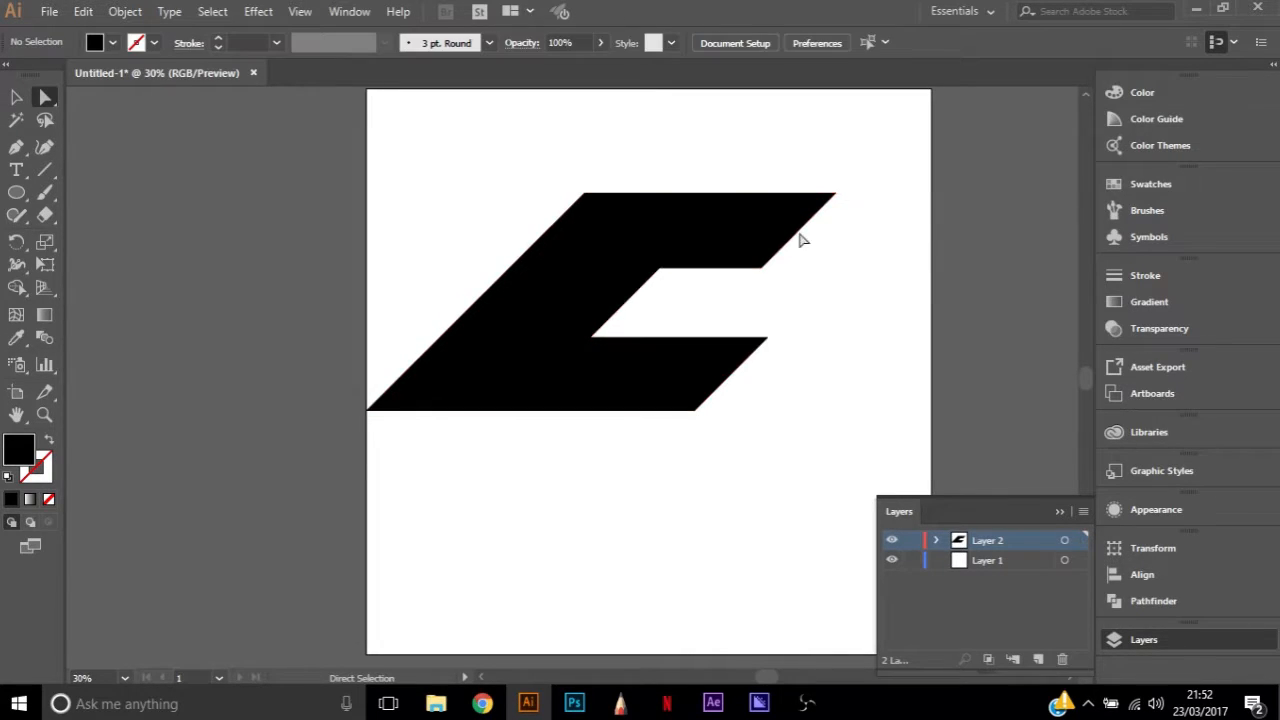
scroll(783, 246, up, 4)
click(802, 197)
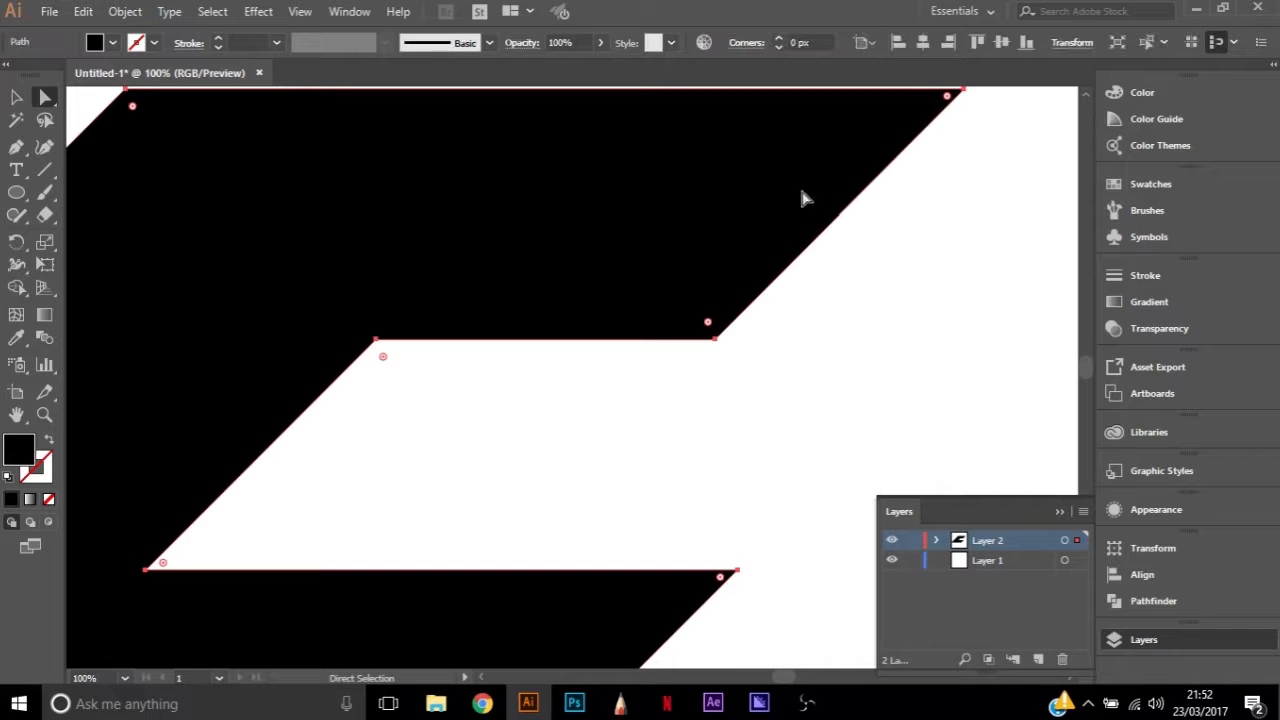
scroll(973, 135, up, 1)
click(964, 112)
key(Right)
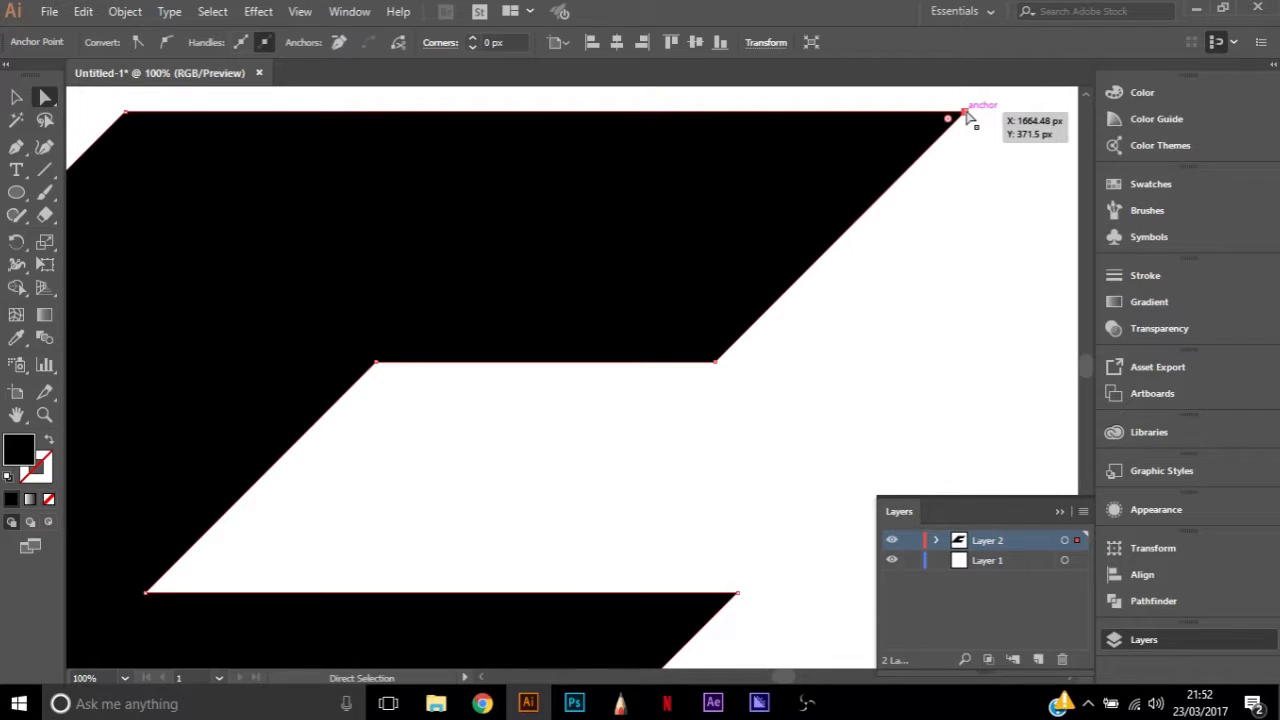
click(929, 227)
scroll(927, 230, down, 1)
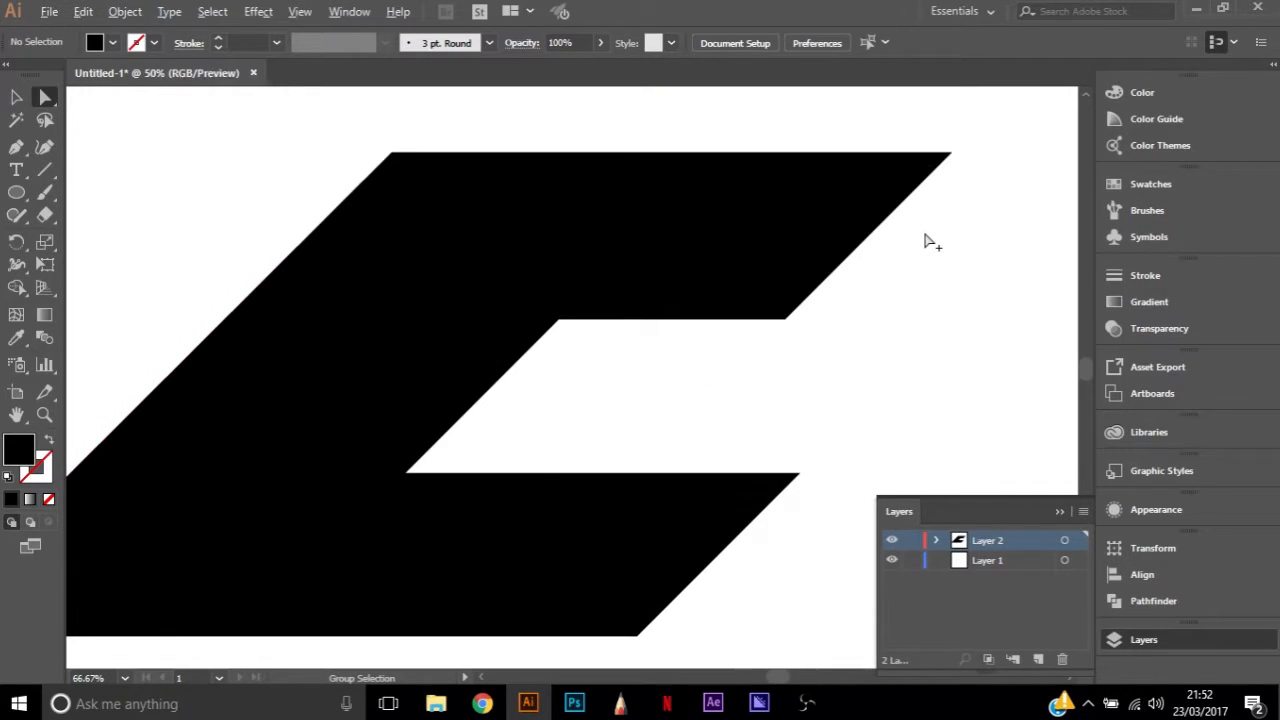
scroll(688, 460, down, 1)
Lengthen the C's upper arm by moving its two end corner points horizontally outward, the lower one to about X 1585 px
click(788, 421)
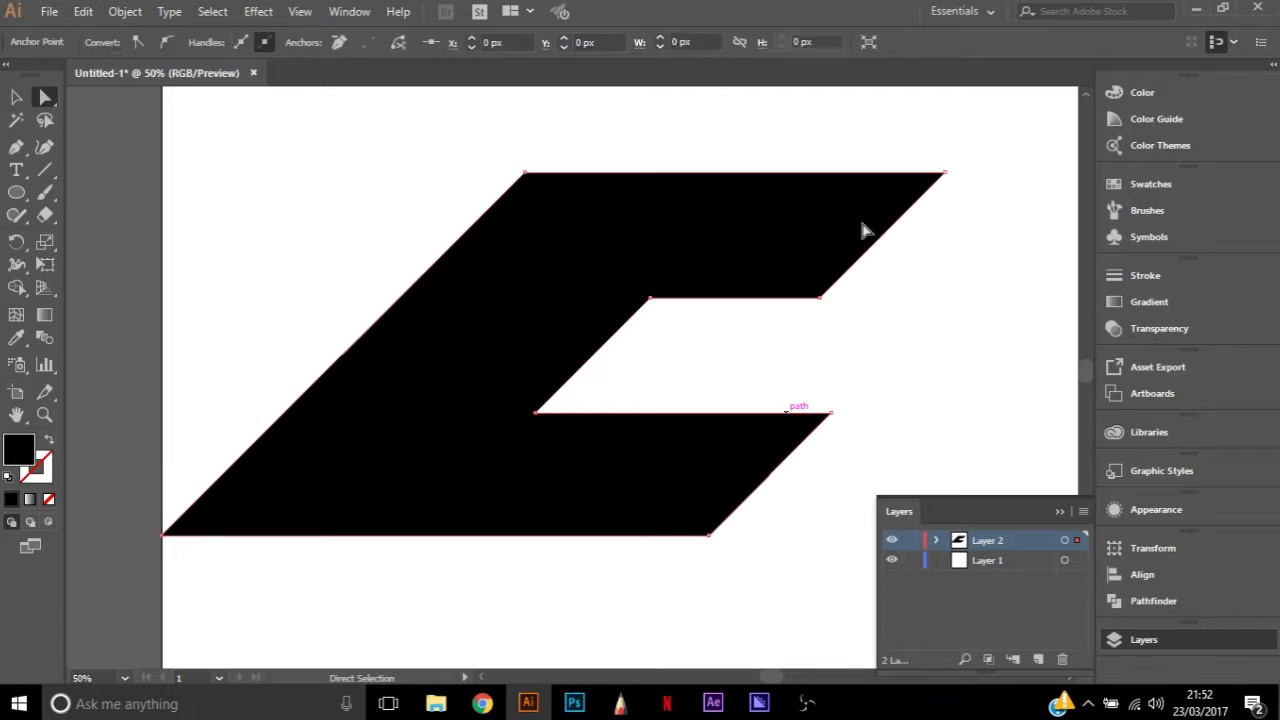
click(821, 297)
shift+click(944, 174)
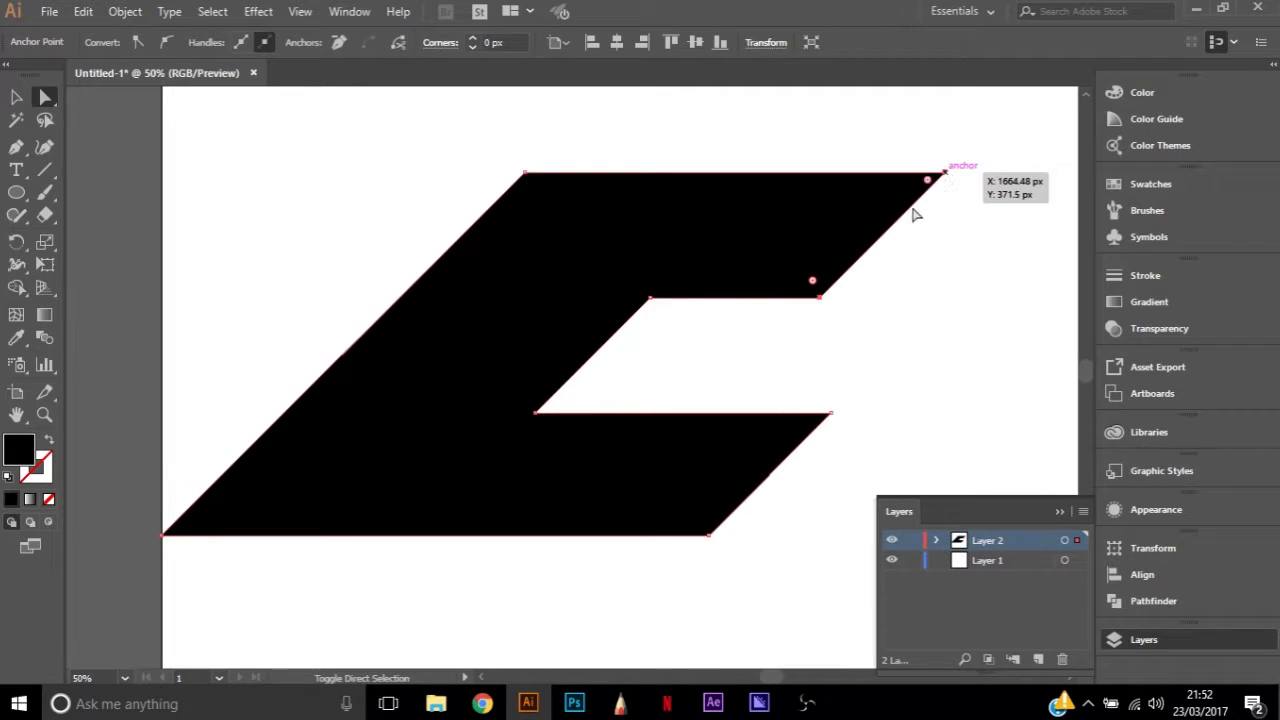
drag(893, 237, 977, 234)
click(983, 168)
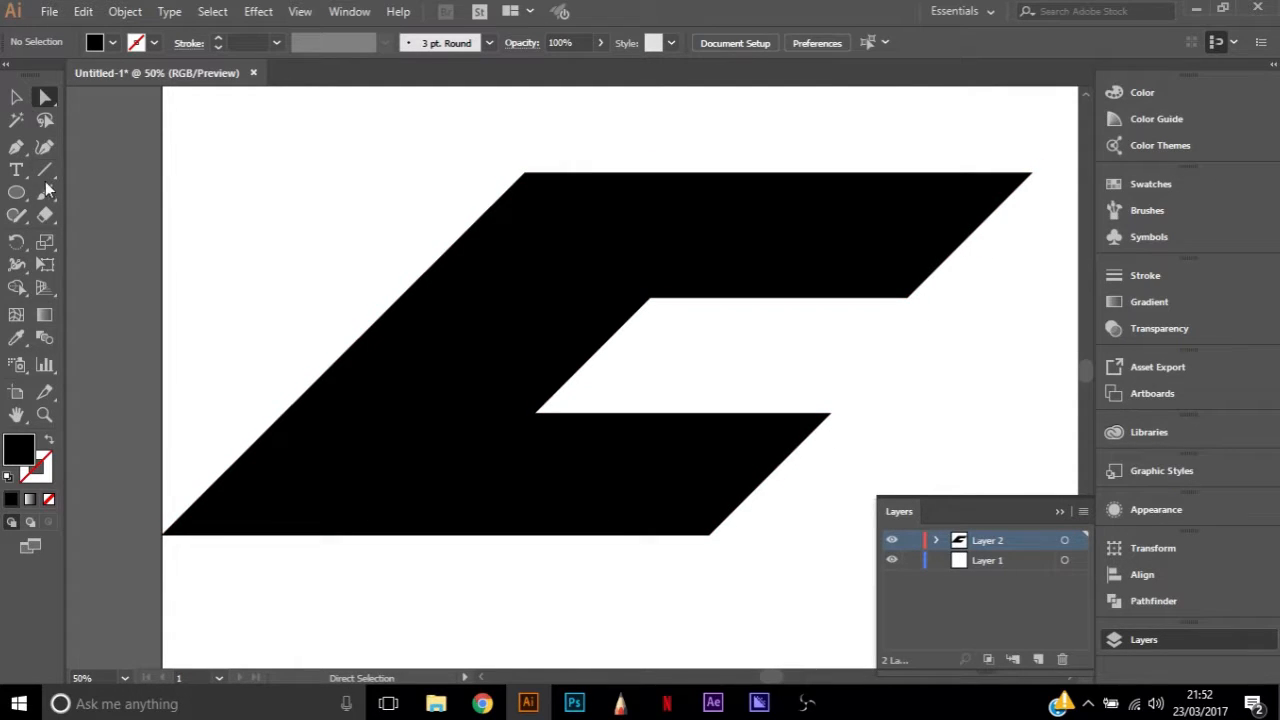
Draw a 45-degree guide line spanning about 883 by 883 px along the upper arm's end, and move it onto the lower arm's slanted end
click(45, 170)
mouse_move(1032, 173)
mouse_down()
mouse_move(892, 289)
mouse_move(663, 531)
mouse_move(638, 602)
mouse_up()
click(16, 97)
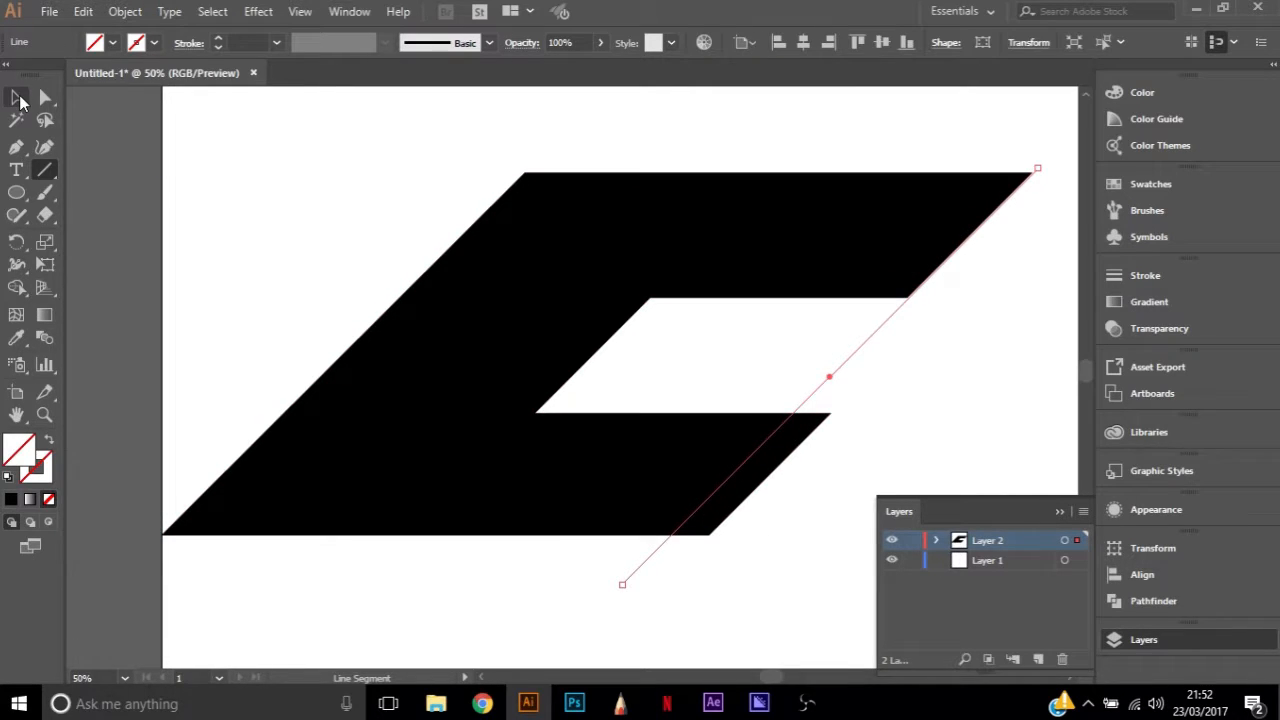
drag(858, 352, 903, 351)
Extend the upper arm's two end corner points further toward the guide line, placing the lower one at about X 1624 px
click(952, 260)
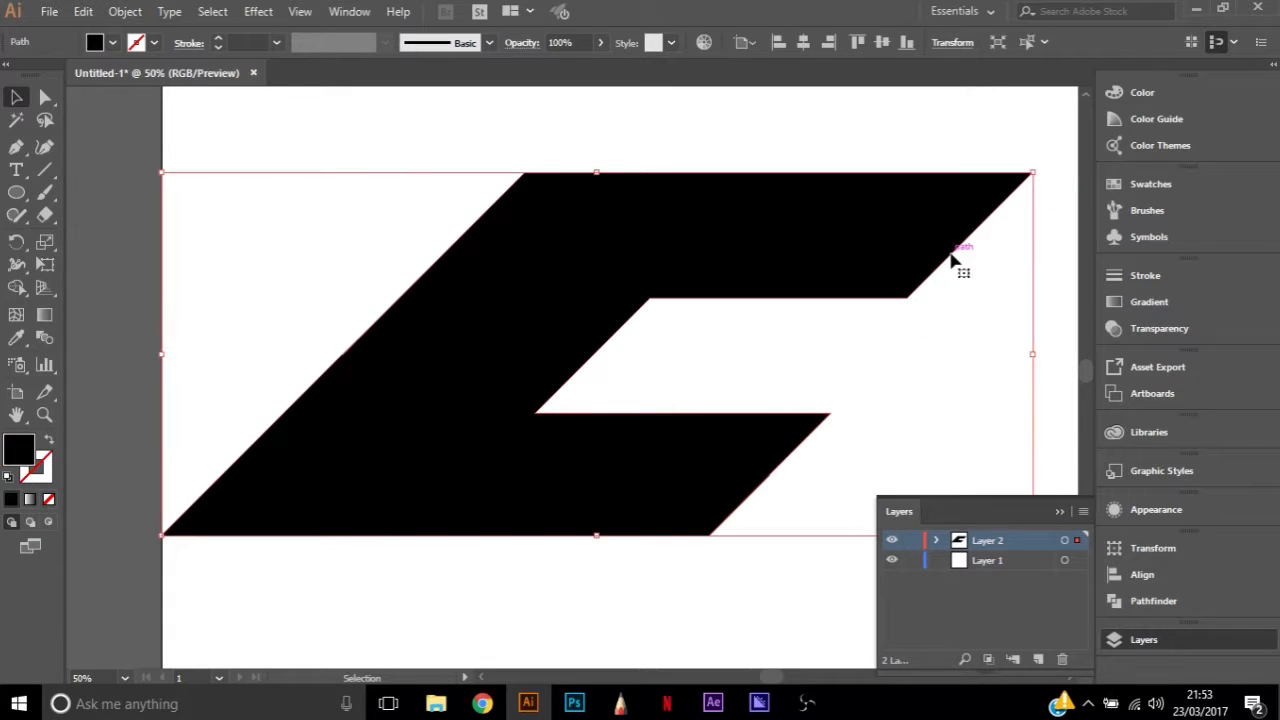
key(a)
click(909, 298)
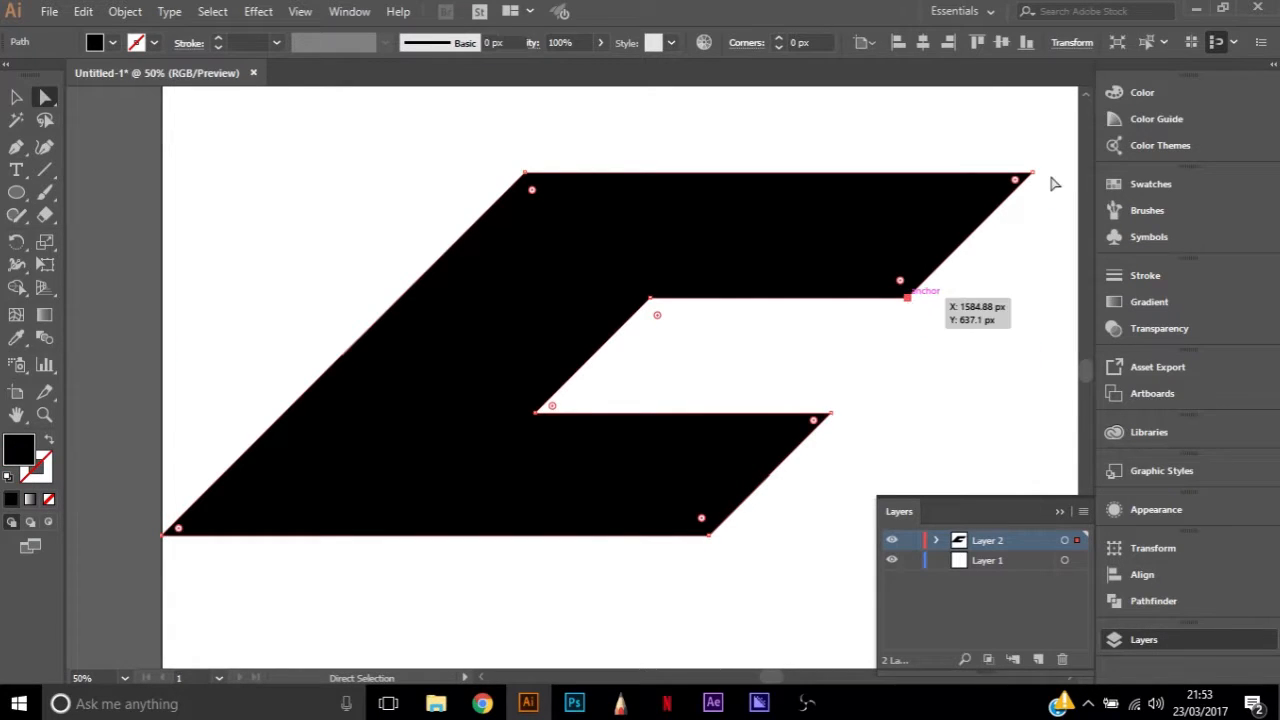
click(910, 296)
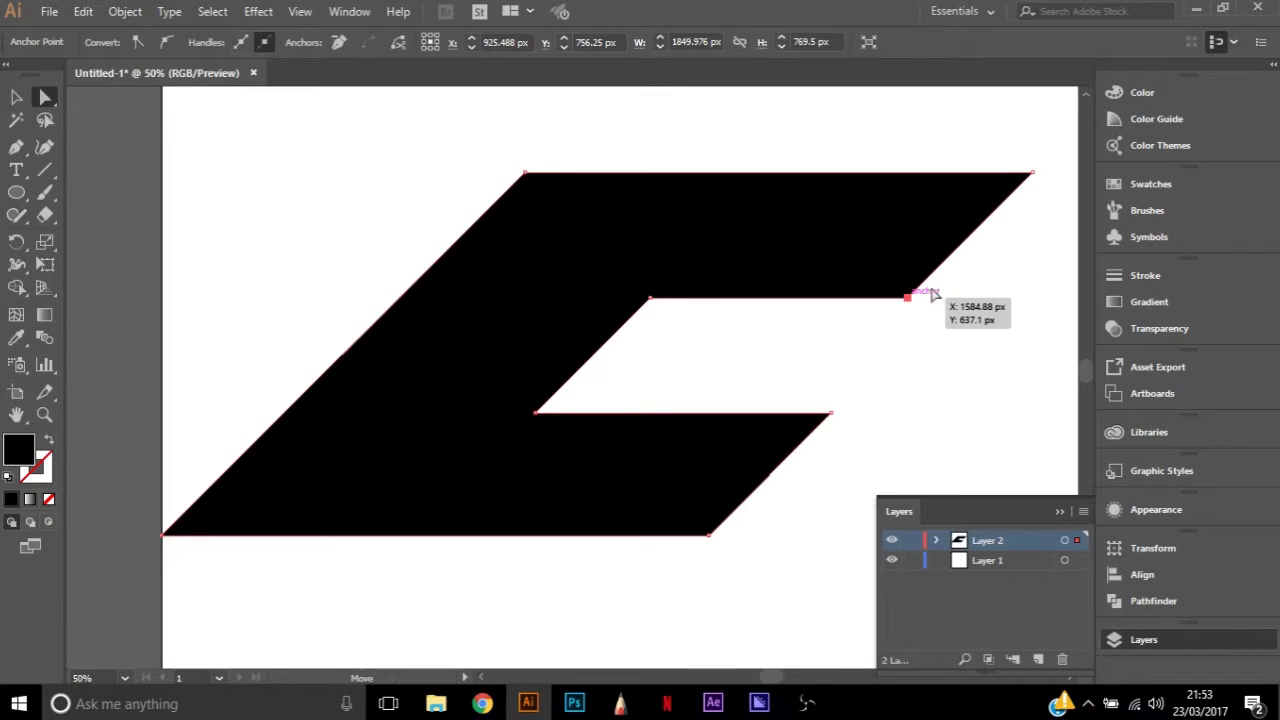
shift+click(1033, 174)
mouse_move(988, 229)
mouse_down()
mouse_move(1005, 232)
mouse_move(1002, 215)
mouse_up()
Move the upper arm's slanted end edge horizontally outward until it lies on the 45-degree guide line
click(945, 363)
click(916, 334)
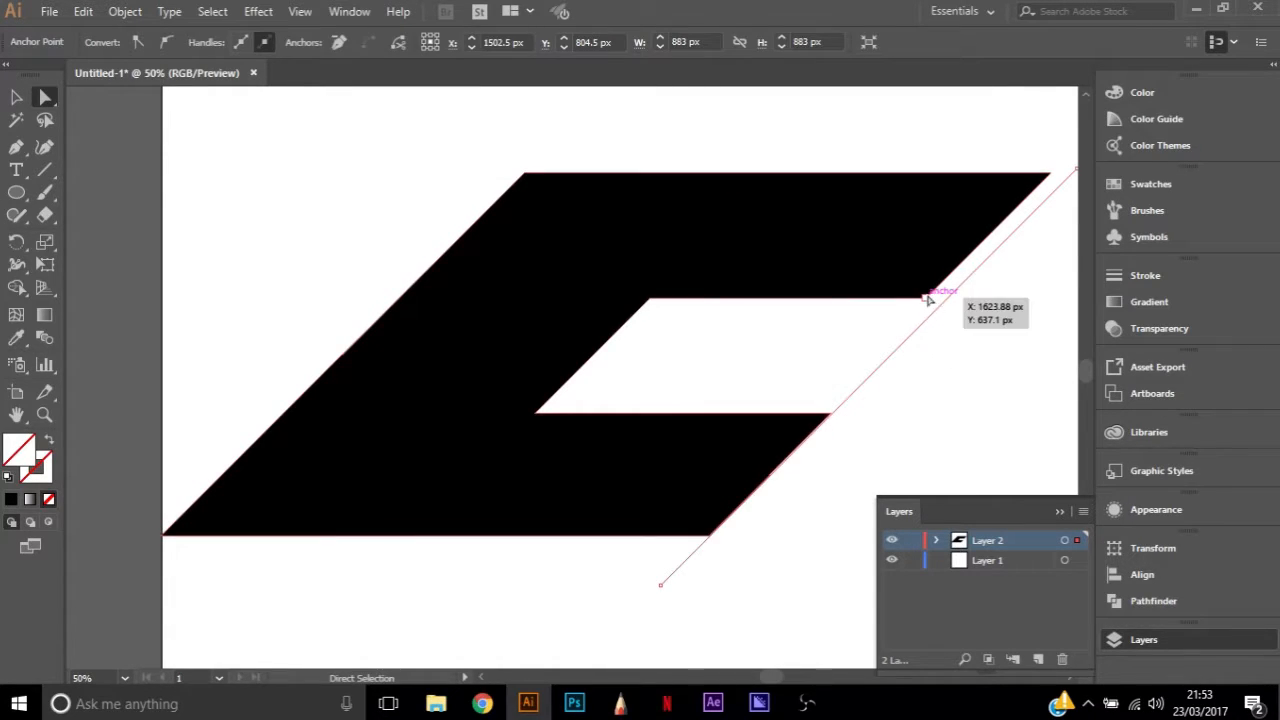
click(925, 286)
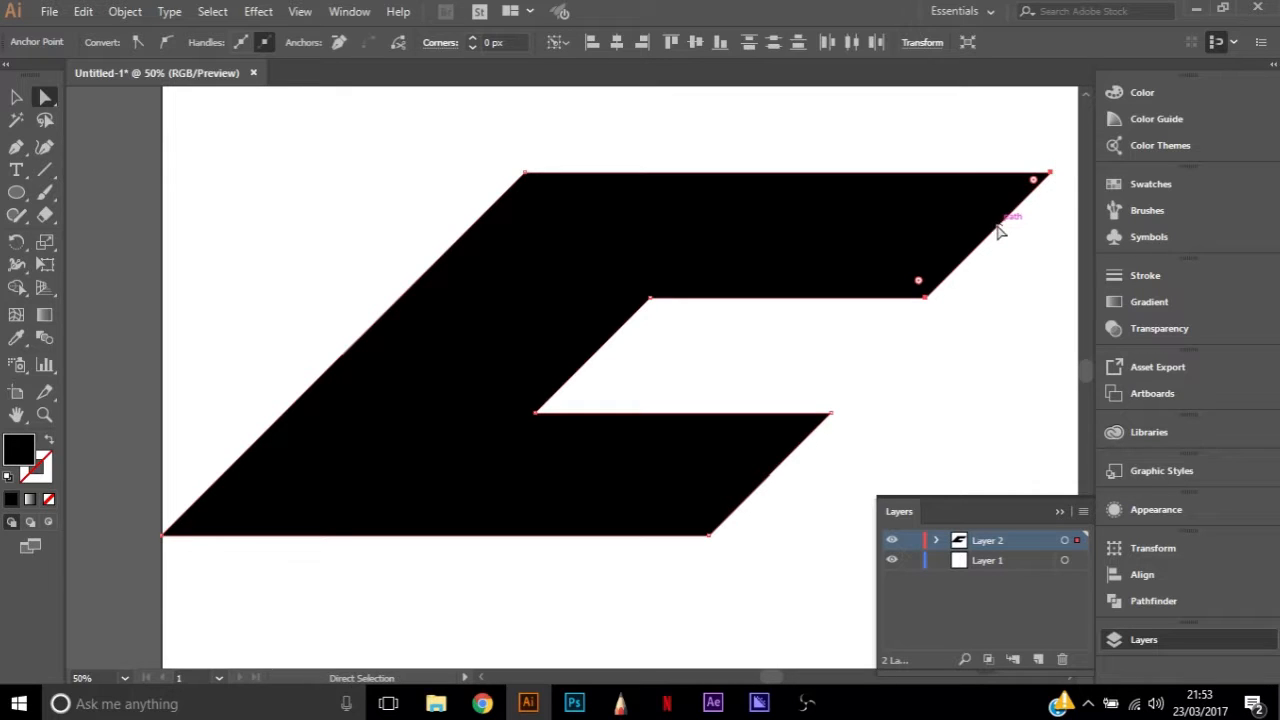
drag(997, 235, 1018, 234)
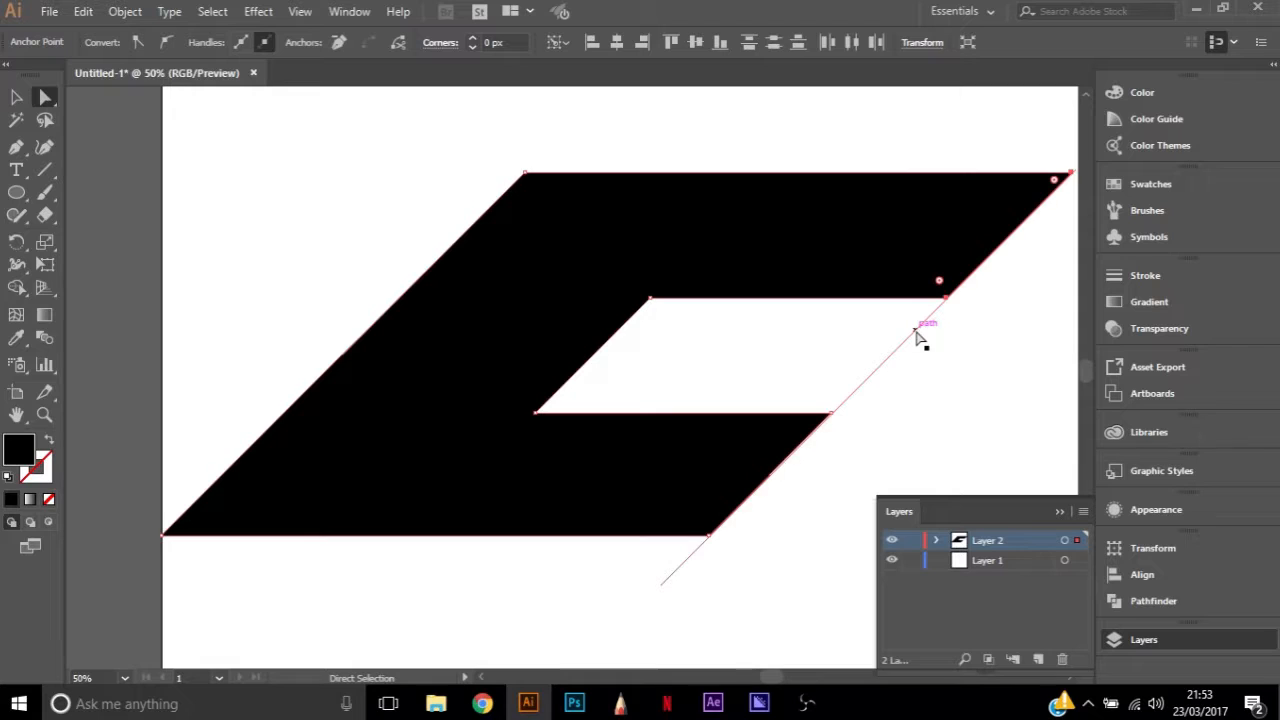
Delete the 45-degree guide line that runs along the ends of the C's two arms
click(834, 418)
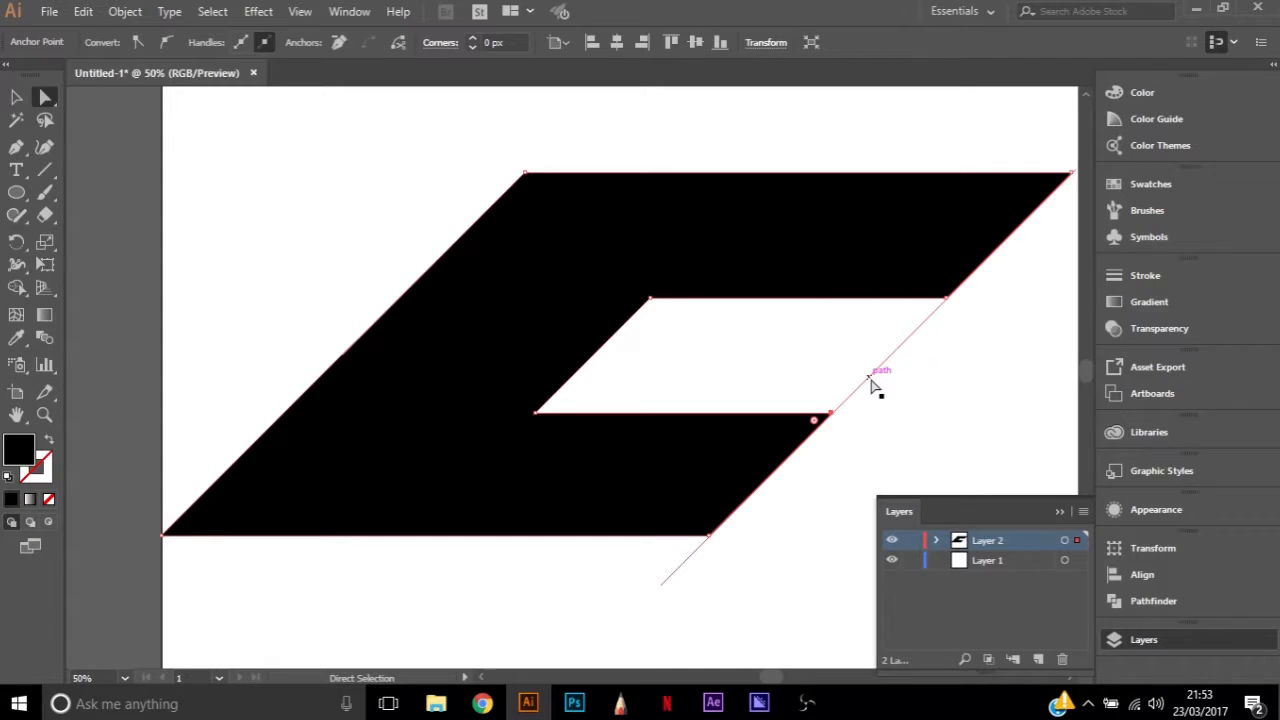
click(873, 385)
key(Delete)
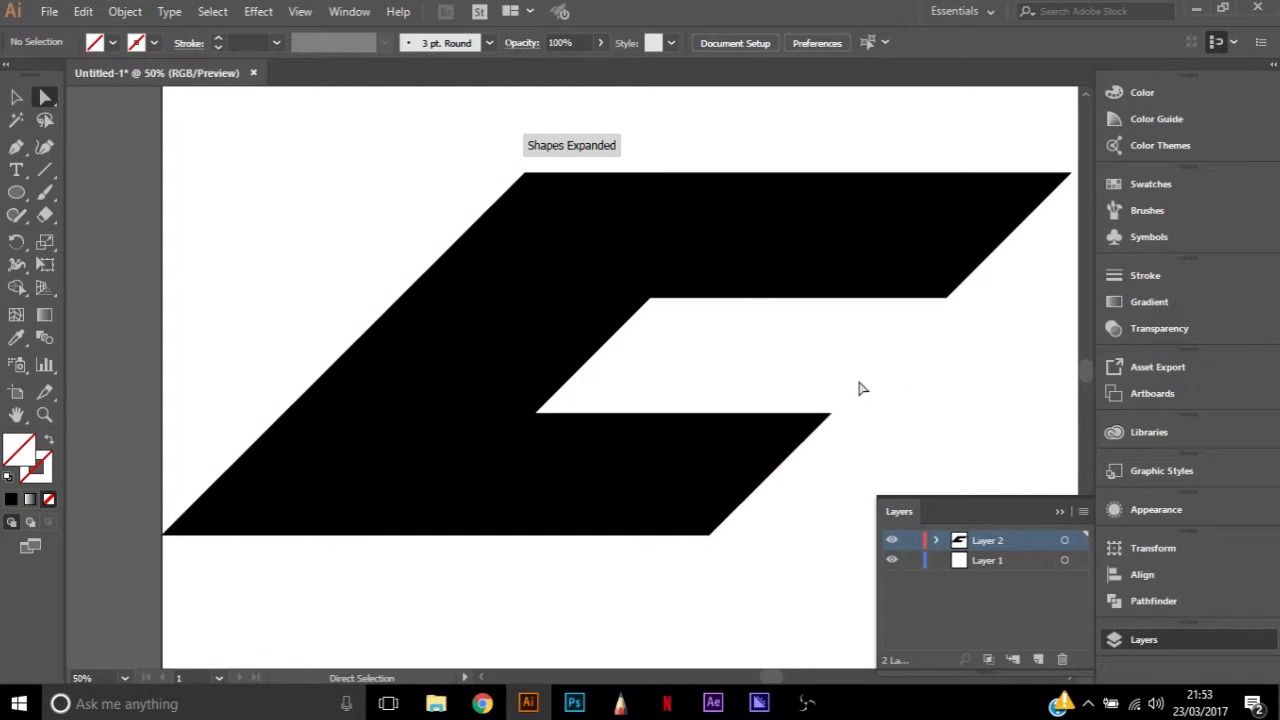
click(752, 299)
click(764, 366)
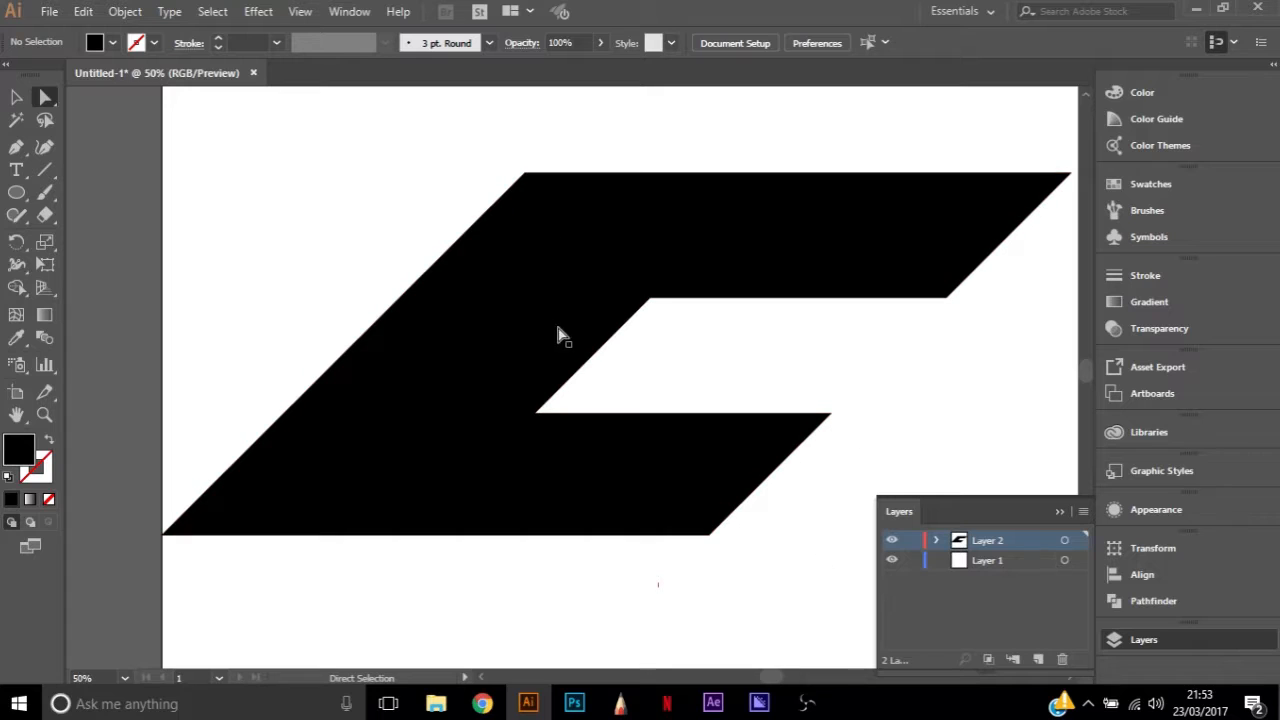
Select the whole C and nudge it slightly right, off the artboard's left edge
scroll(663, 374, down, 1)
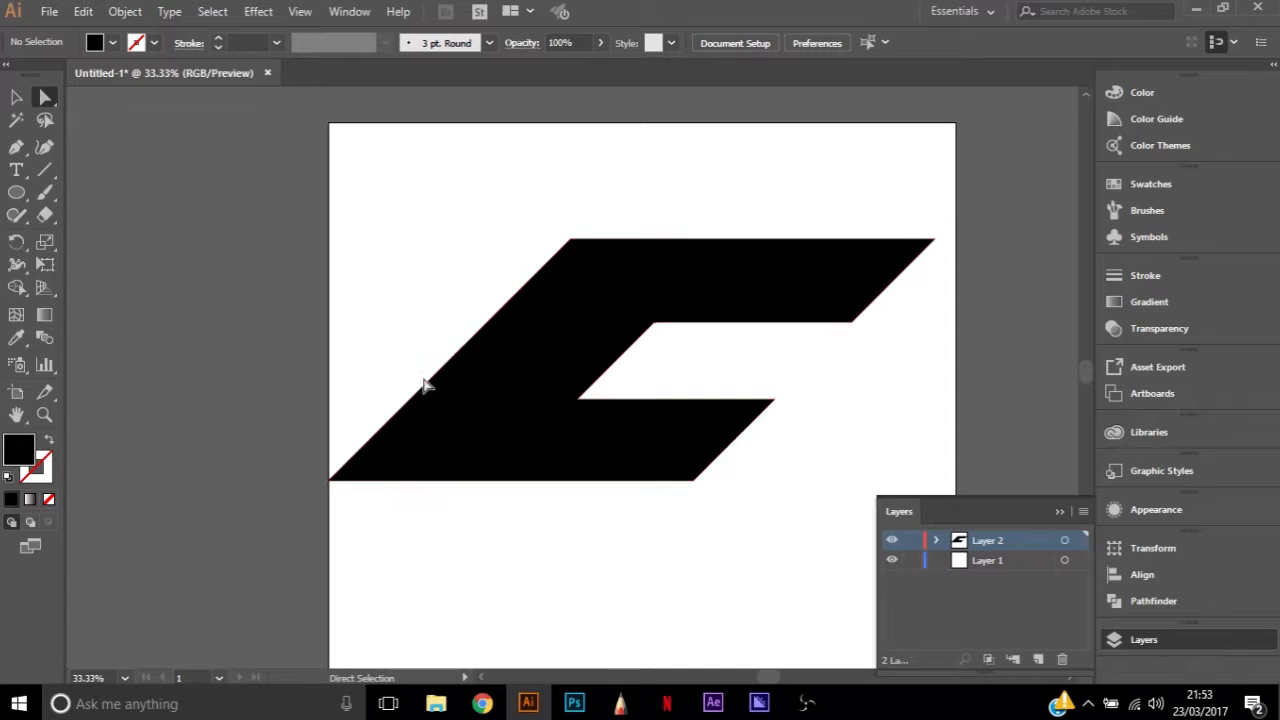
click(571, 241)
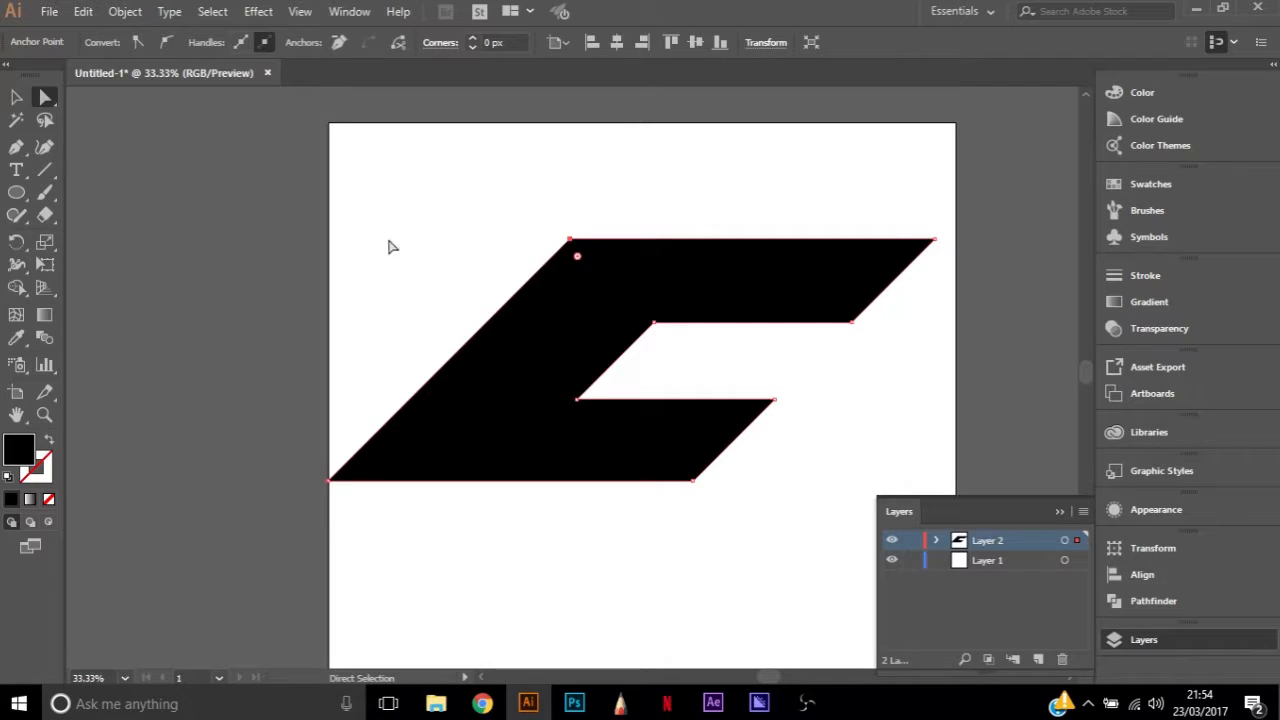
click(414, 206)
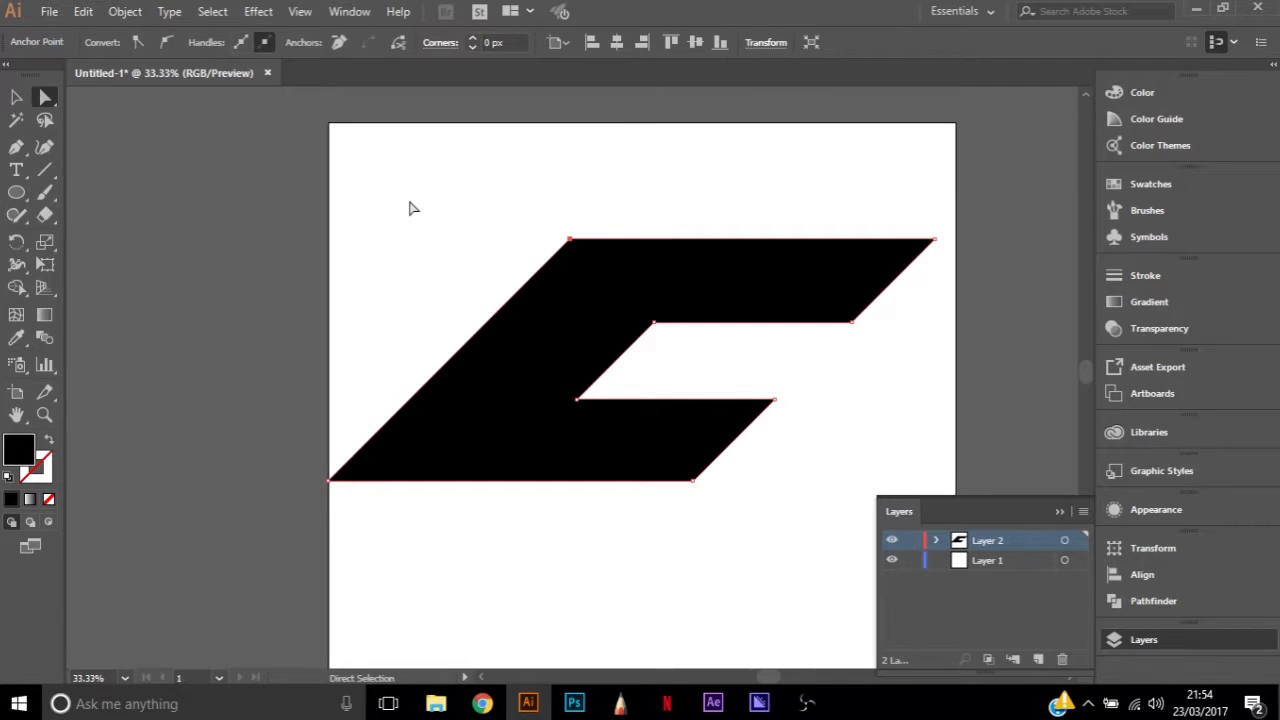
click(507, 371)
key(Right)
key(Right)
key(Right)
key(Right)
key(Right)
key(Right)
key(Right)
key(Right)
key(Right)
key(Right)
key(Right)
key(Right)
key(Right)
key(Right)
key(Right)
key(Right)
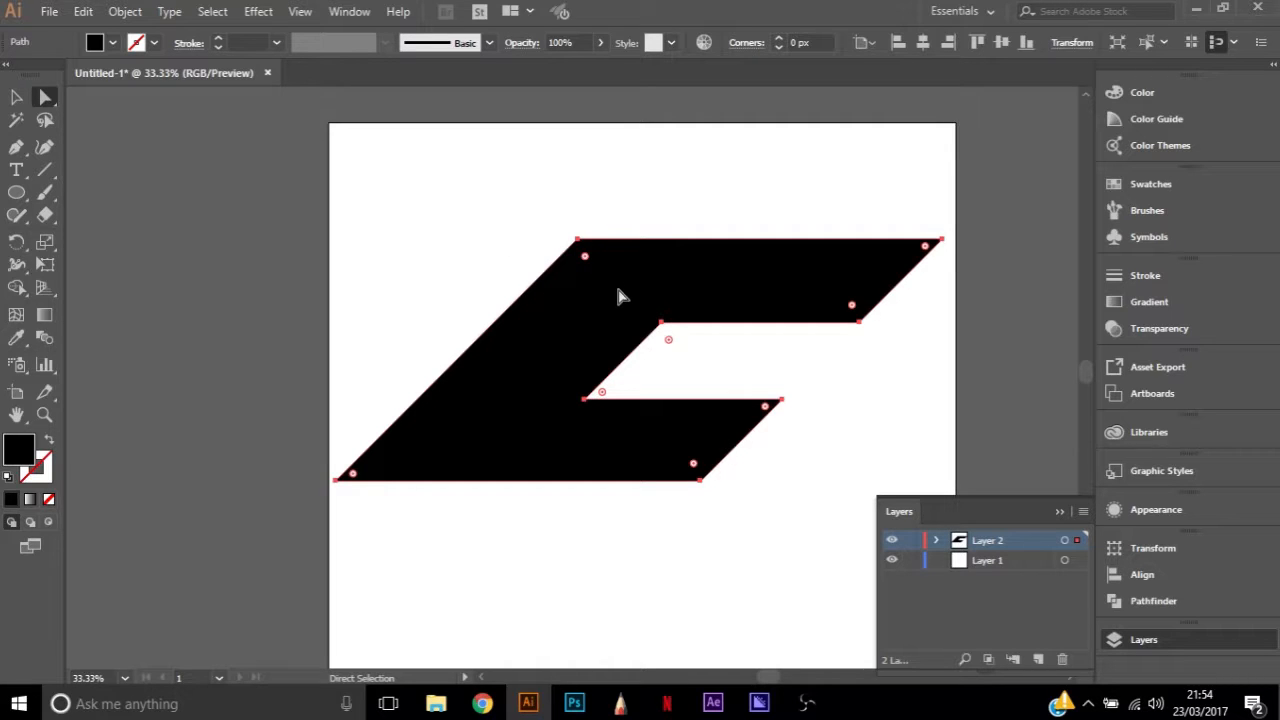
Add a new layer above the C and draw a large black circle over the middle of the letter
click(651, 236)
click(486, 351)
click(1036, 660)
key(u)
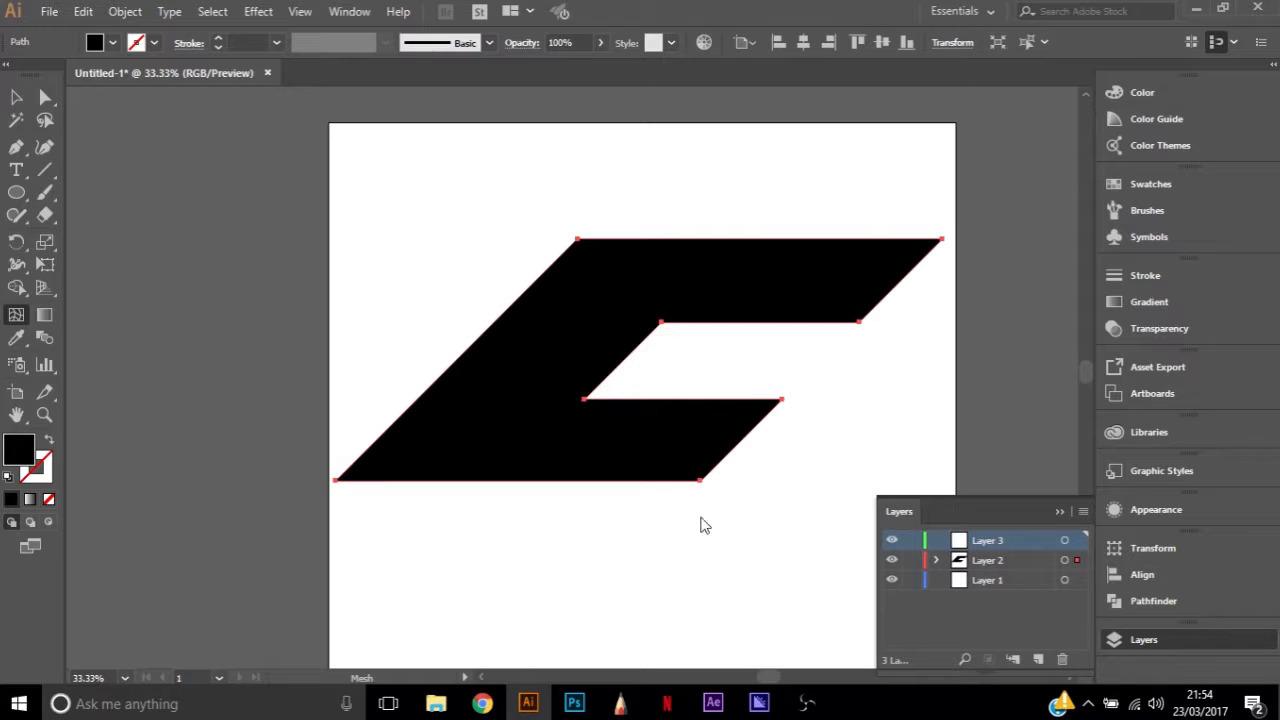
key(l)
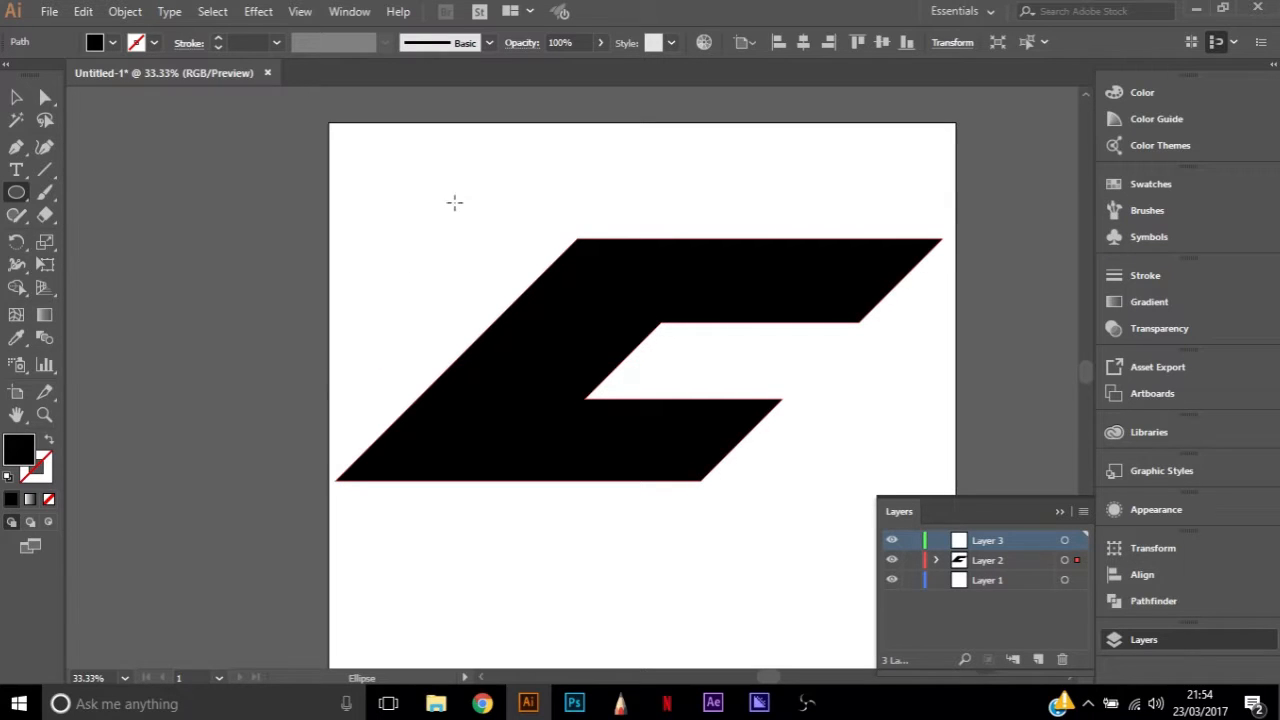
drag(385, 156, 872, 445)
key(a)
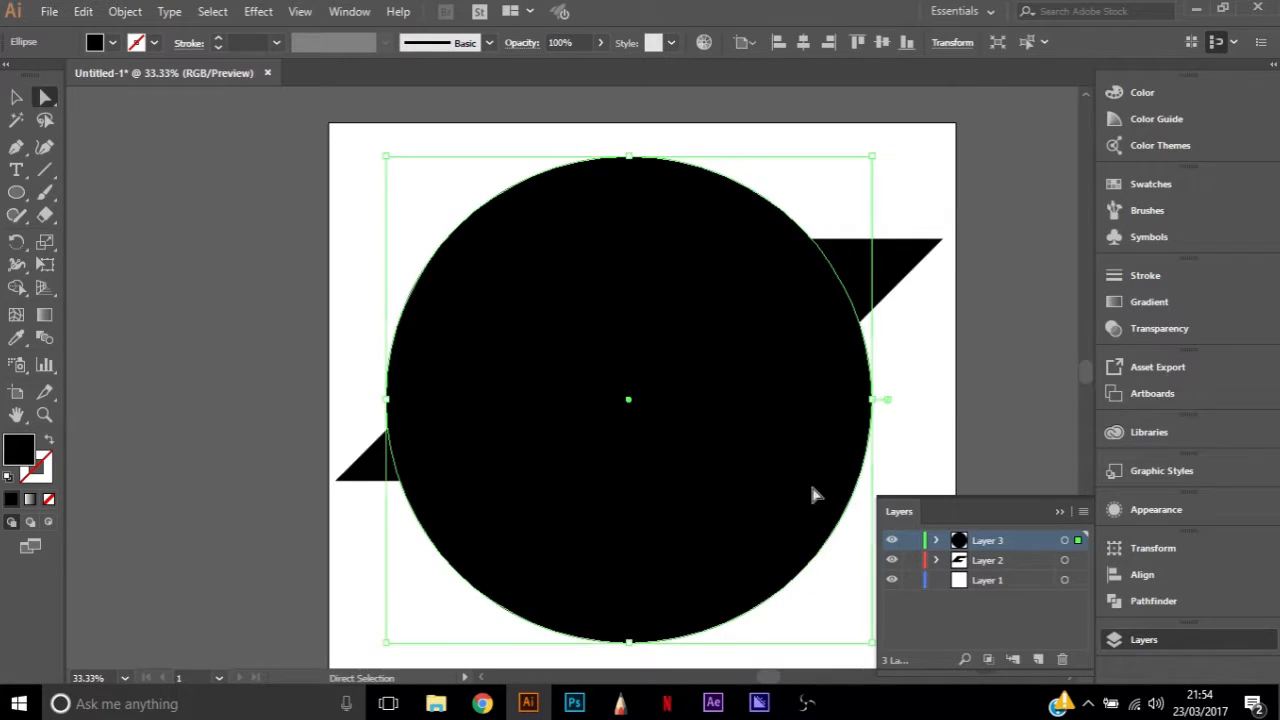
Enlarge the circle proportionally and move it up and left so its lower edge crosses the C's lower arm
drag(757, 528, 712, 262)
mouse_move(725, 182)
mouse_down()
mouse_move(743, 209)
mouse_move(763, 189)
mouse_move(700, 185)
mouse_up()
key(v)
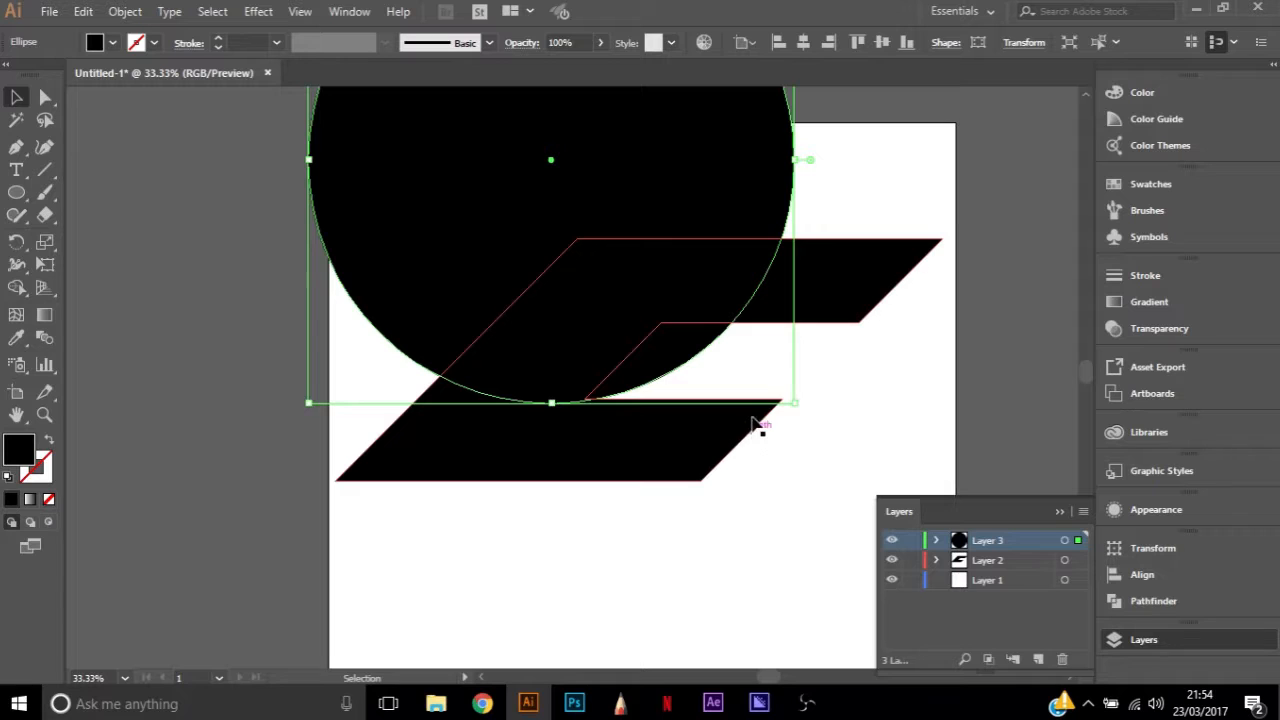
drag(796, 405, 943, 552)
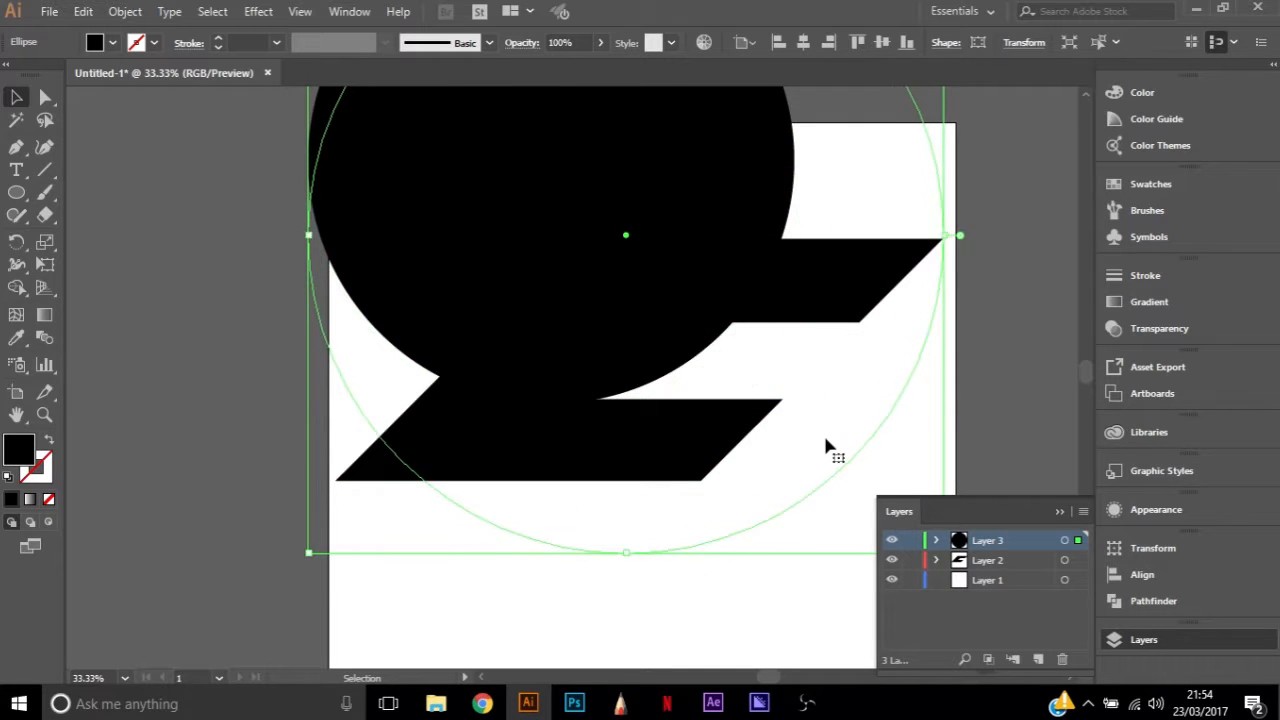
key(a)
drag(770, 437, 676, 292)
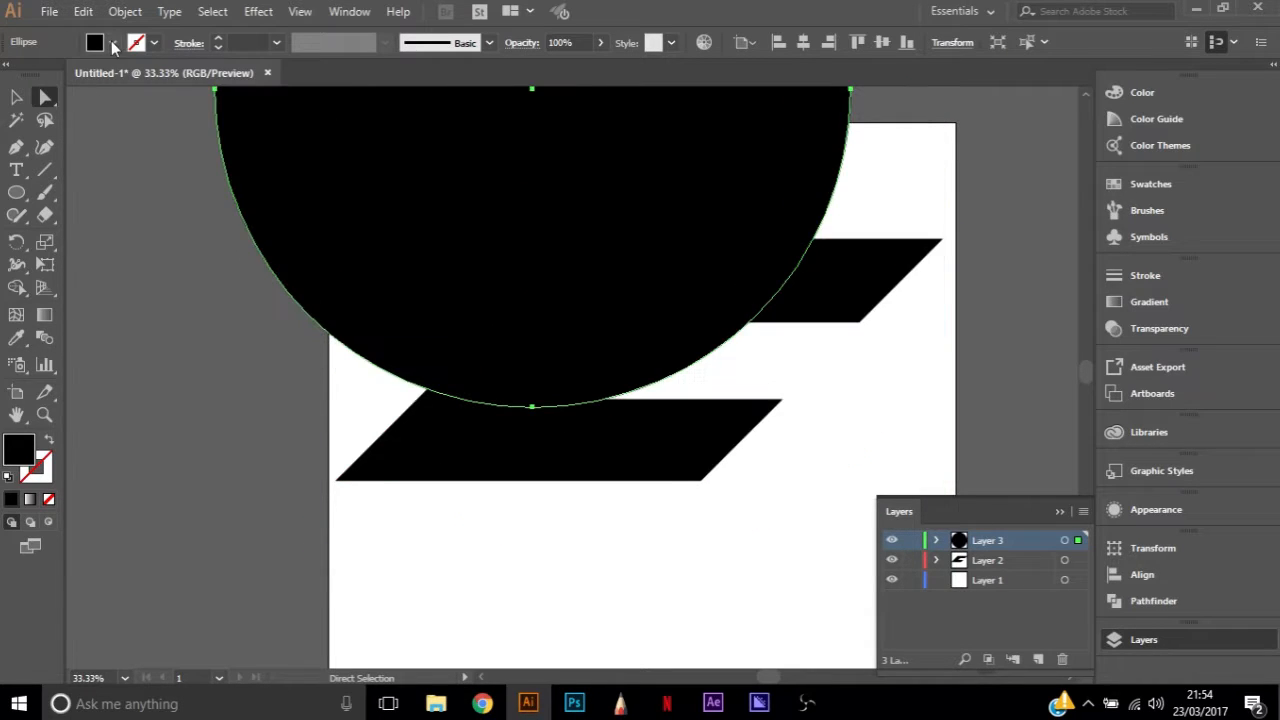
Fill the circle with yellow and shift it slightly left so its edge passes through both arms of the C
click(70, 98)
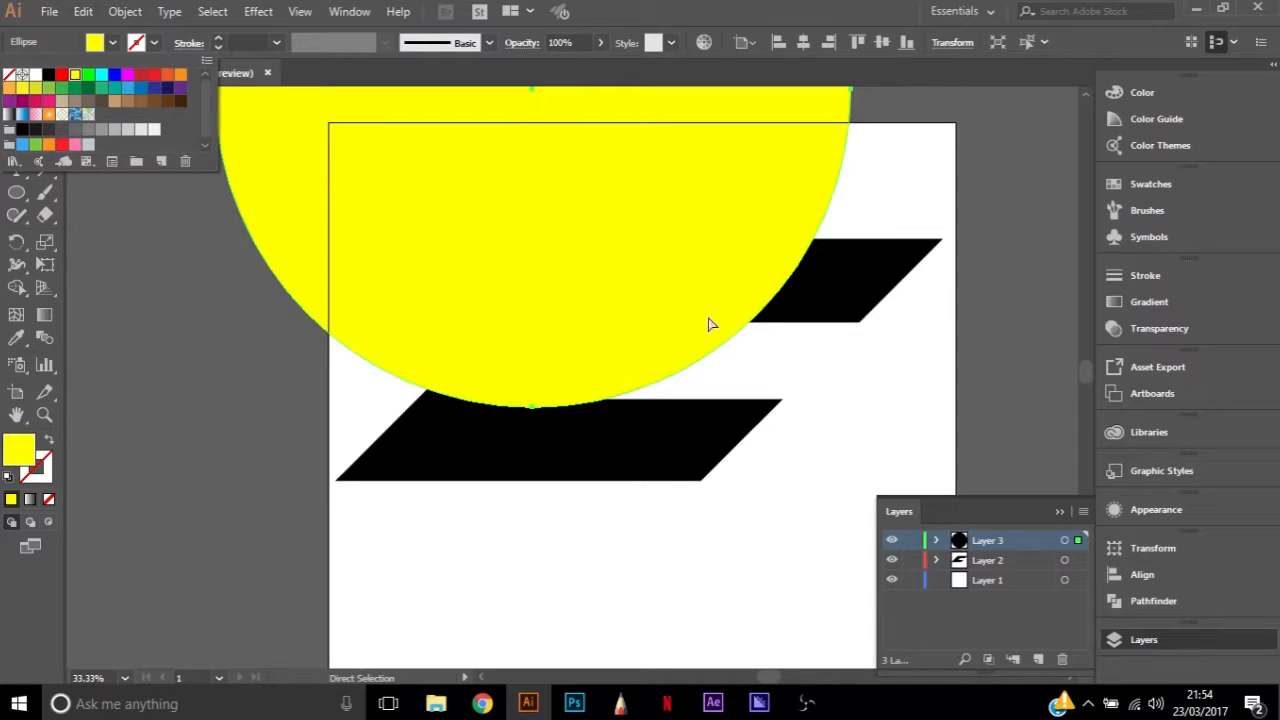
drag(685, 293, 664, 295)
drag(583, 405, 588, 400)
click(588, 400)
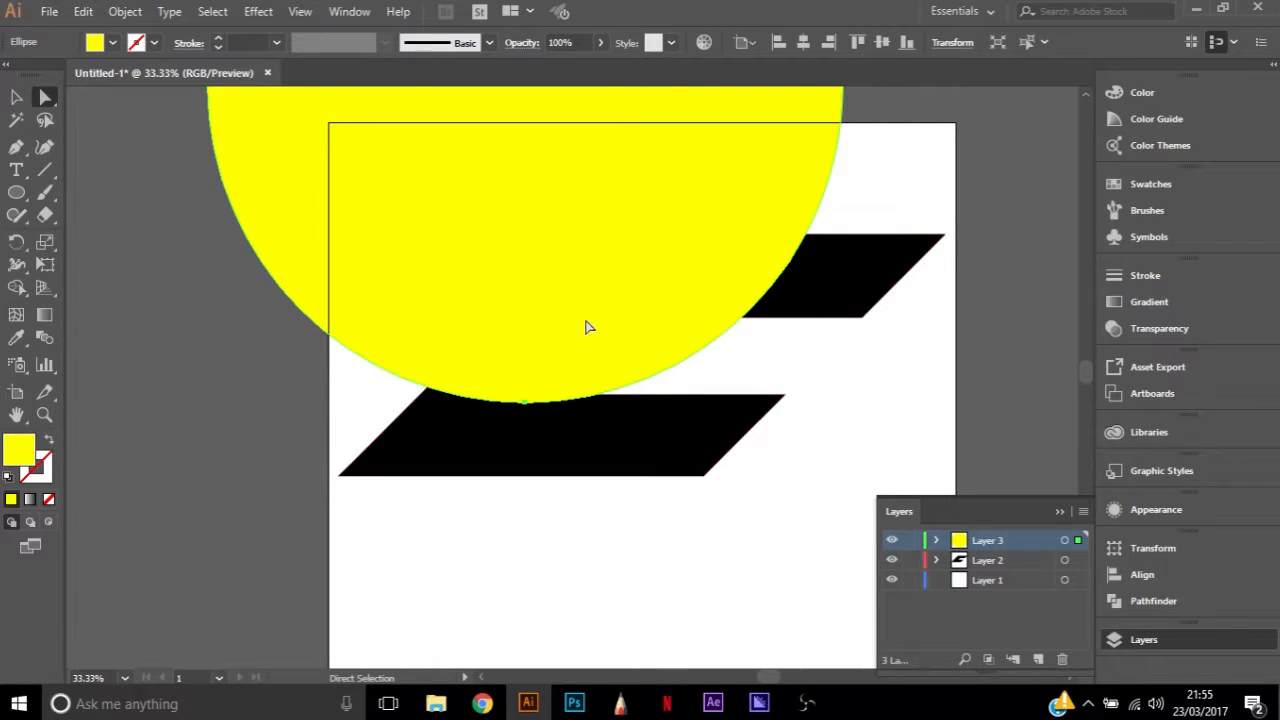
drag(540, 280, 634, 302)
drag(629, 348, 595, 354)
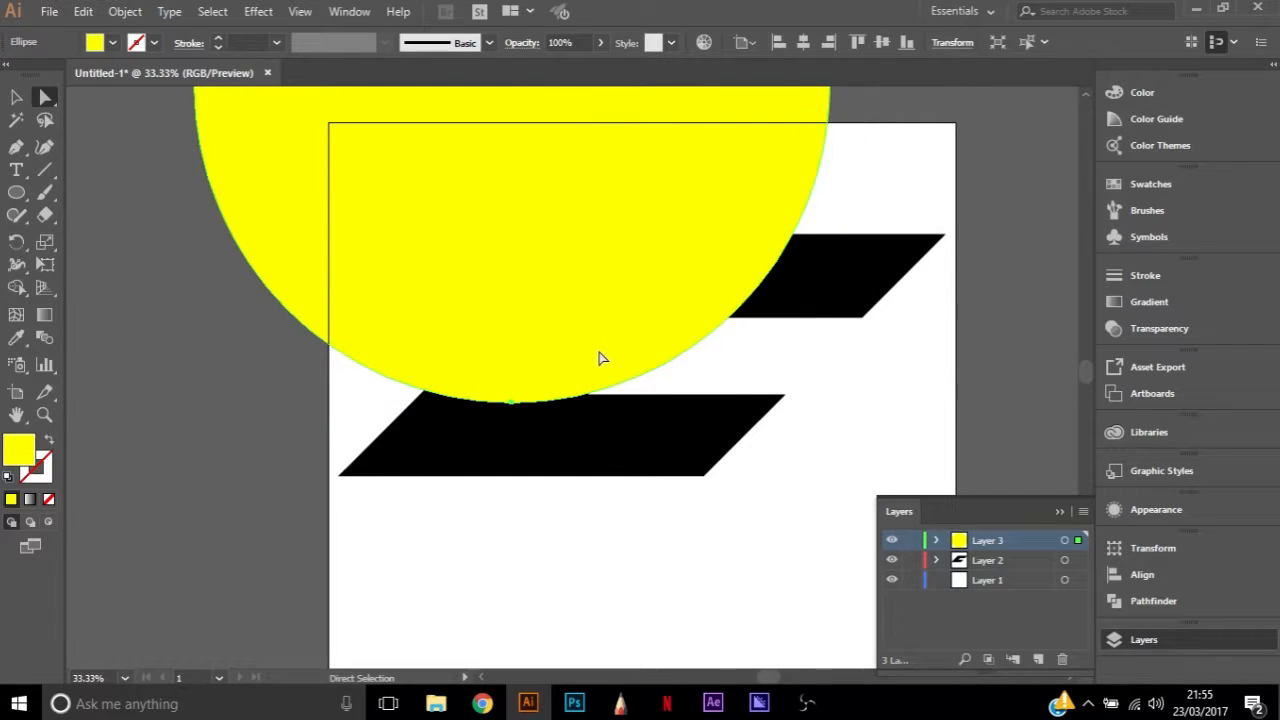
Stretch the yellow circle sideways into a wide ellipse
scroll(422, 378, up, 6)
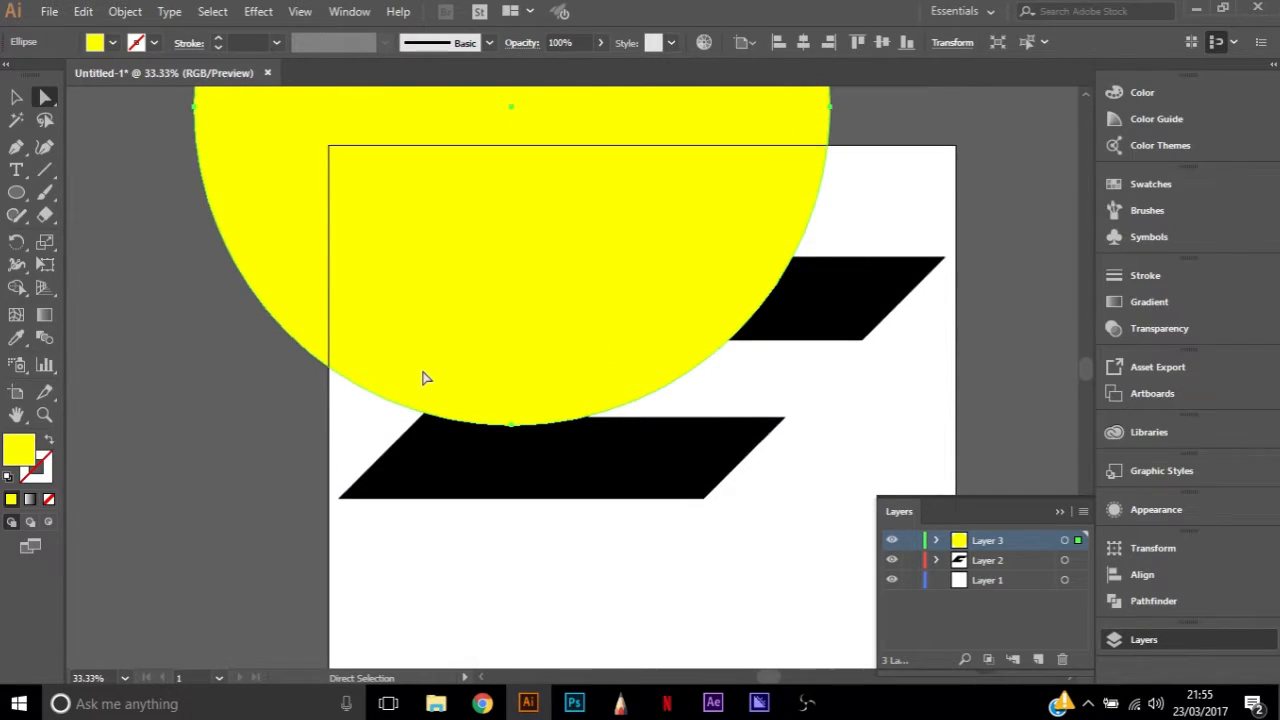
key(v)
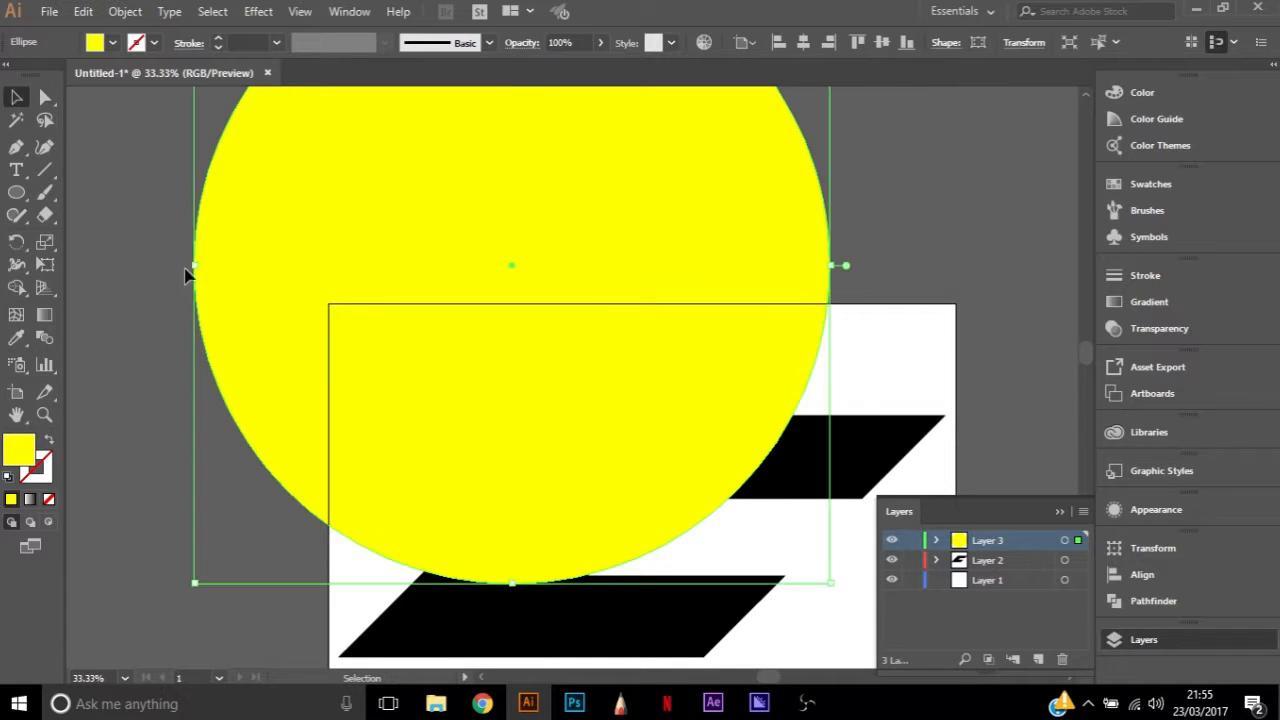
drag(197, 268, 86, 272)
drag(845, 265, 918, 266)
Move the yellow ellipse left and slightly down so its lower-right curve crosses the inner edges of both arms
key(a)
drag(836, 231, 759, 220)
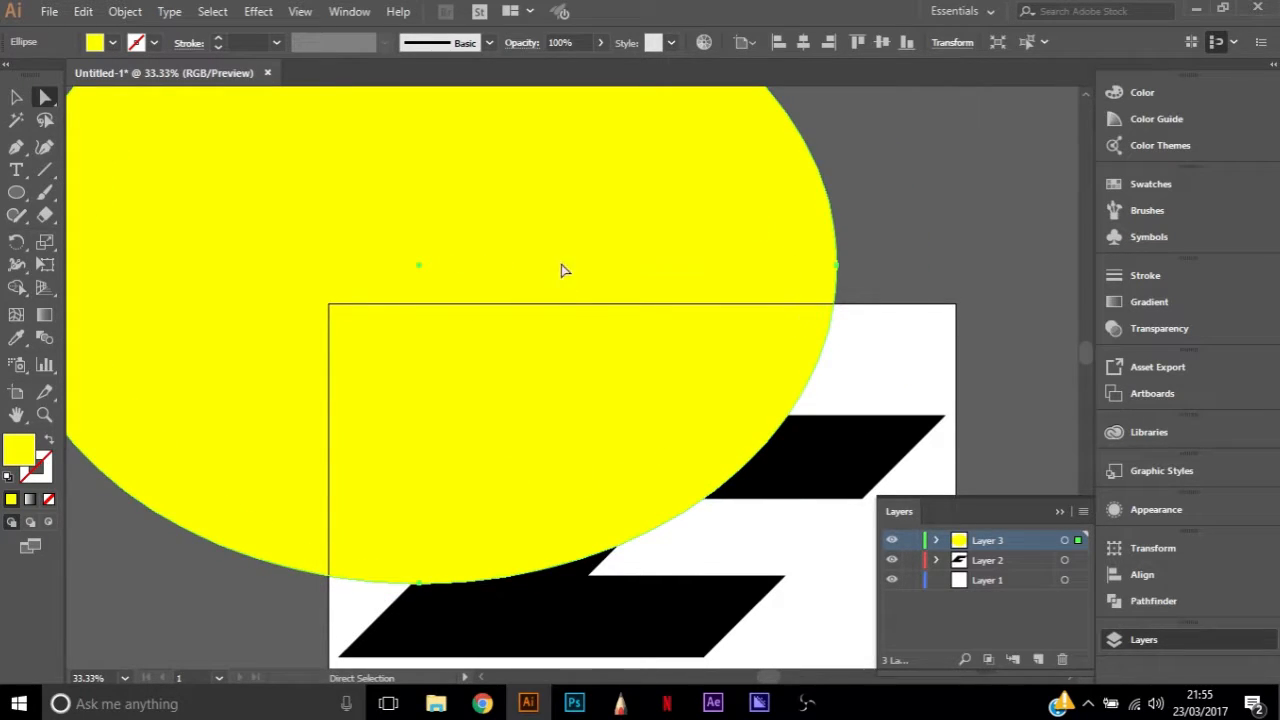
drag(583, 239, 643, 234)
drag(632, 240, 571, 251)
click(897, 222)
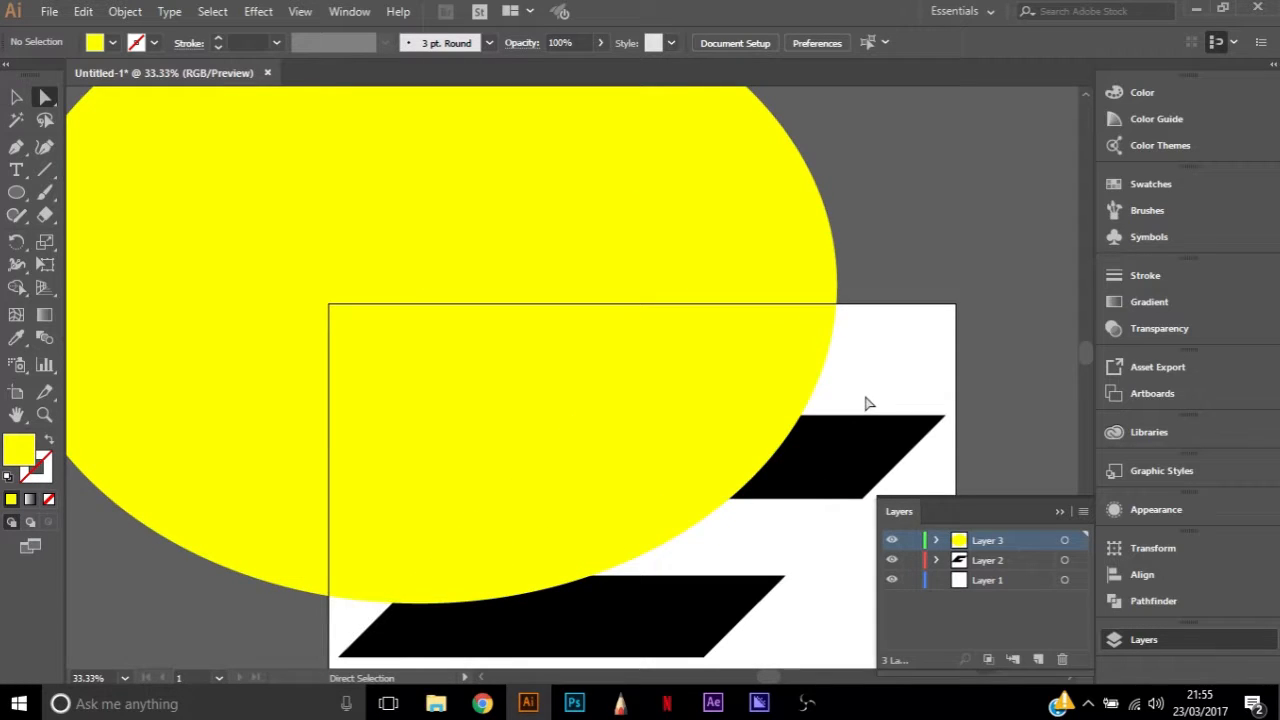
Duplicate the yellow ellipse by copy and paste, and fill the copy with magenta
click(540, 258)
key(ctrl)
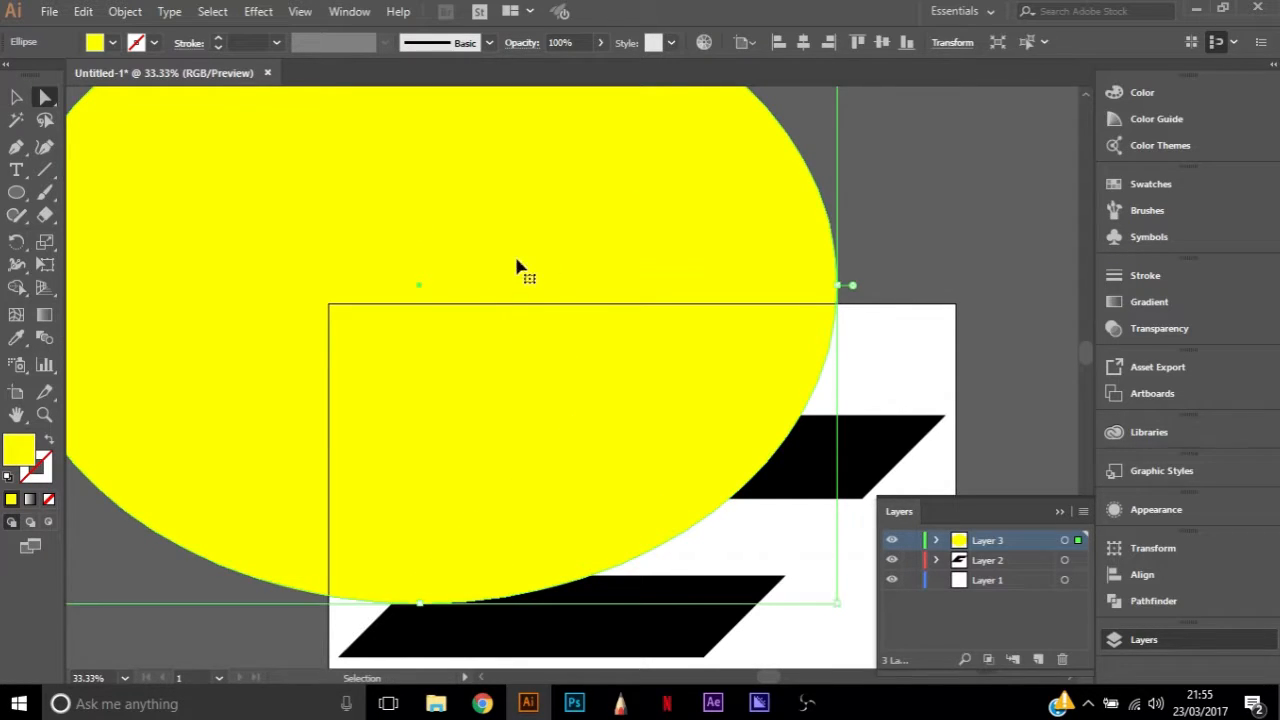
key(ctrl+v)
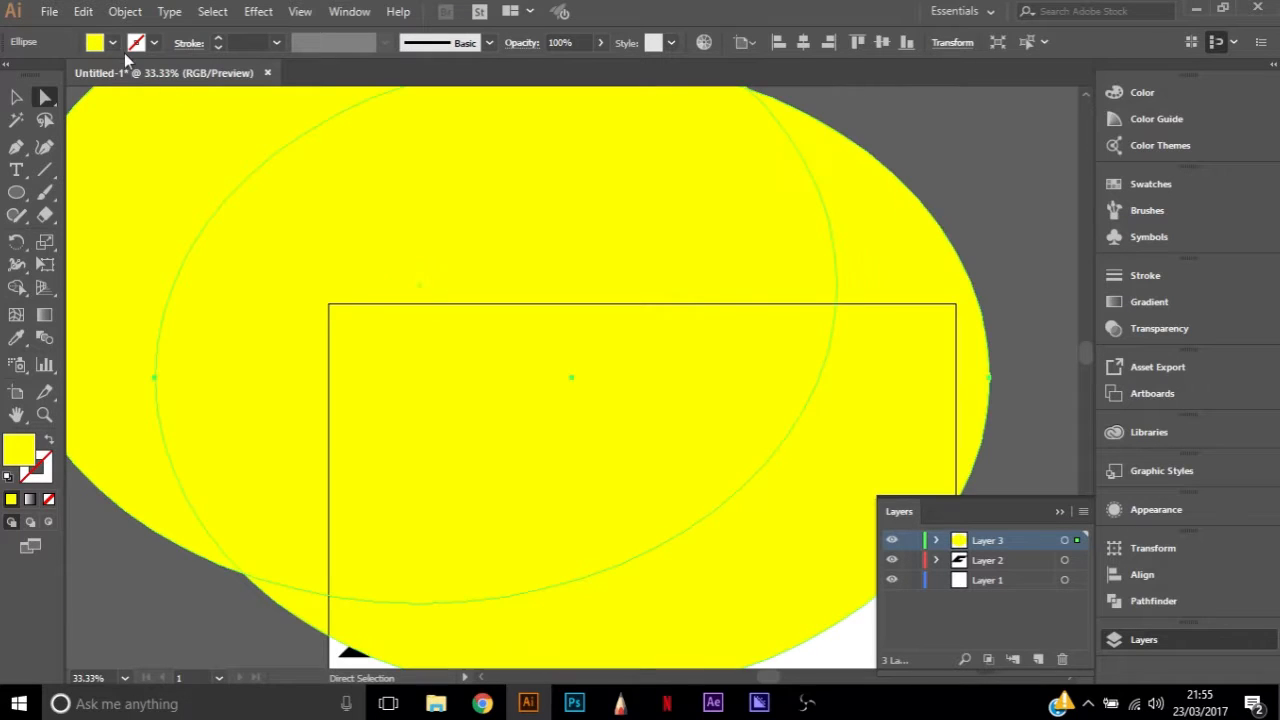
click(112, 43)
click(126, 75)
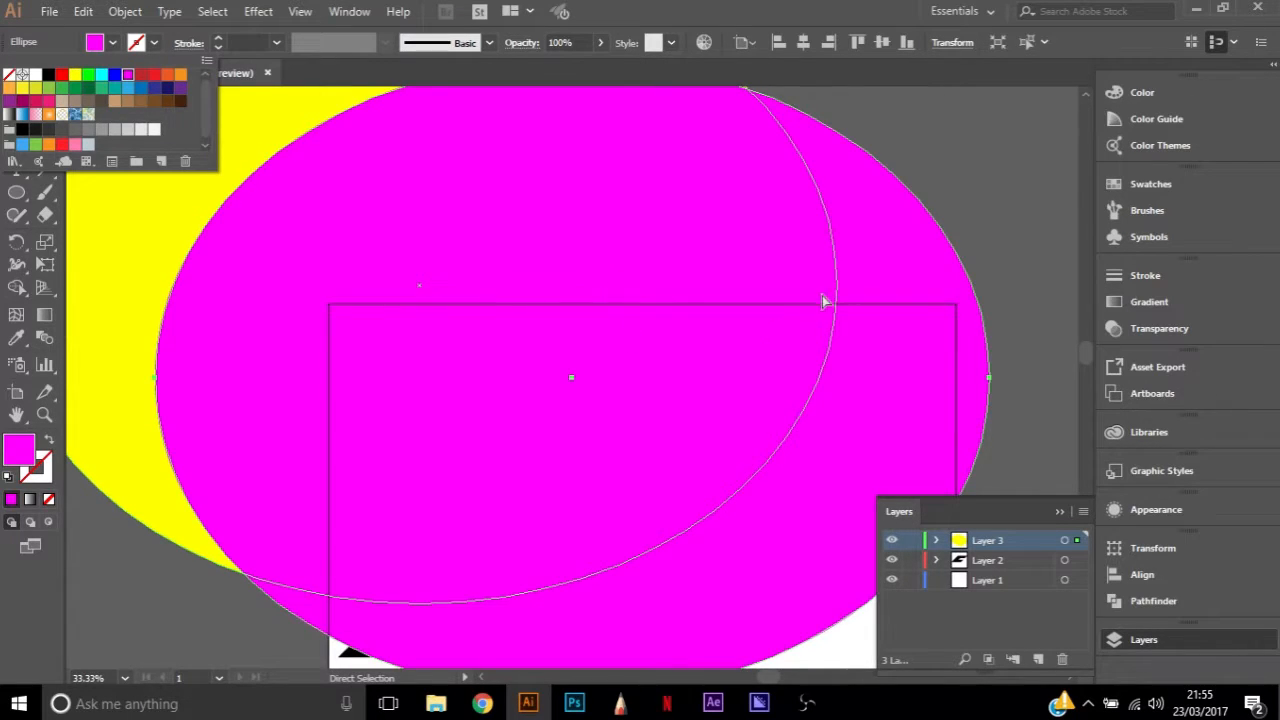
click(918, 467)
Scale the magenta ellipse down to roughly three quarters of the yellow one's size and place it inside the yellow ellipse
key(ctrl)
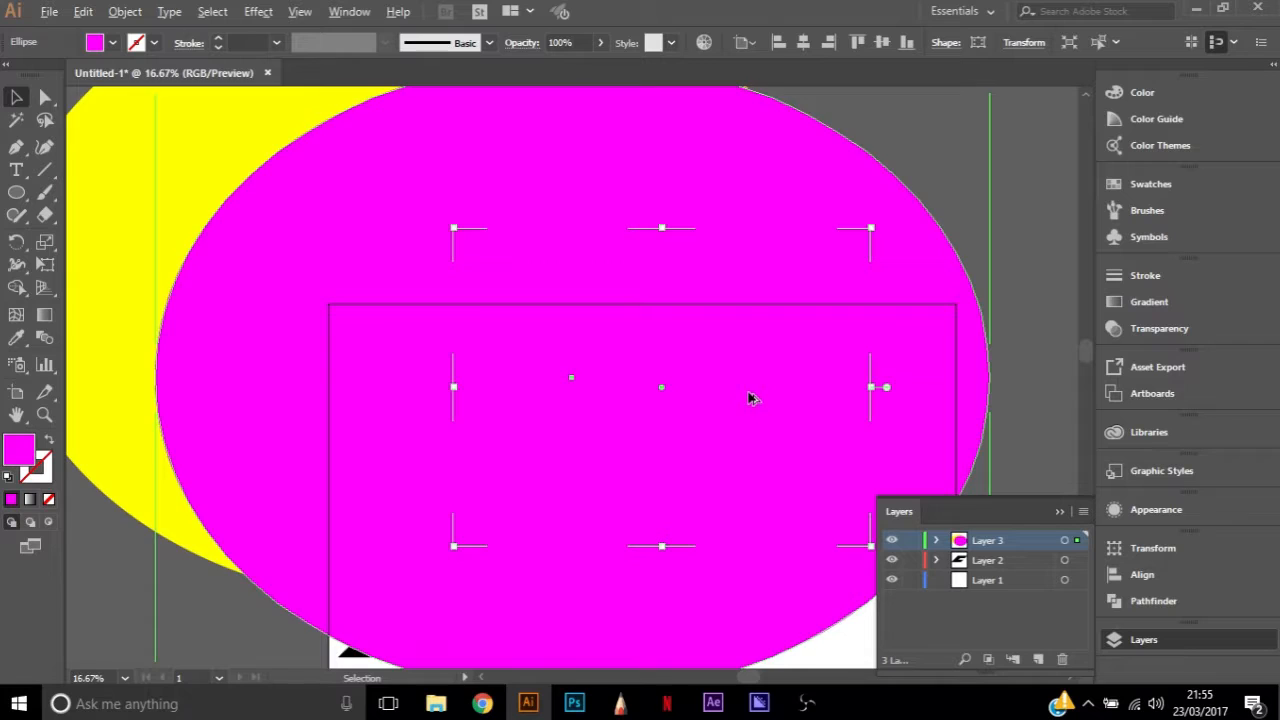
key(ctrl+minus)
drag(870, 547, 776, 472)
drag(687, 321, 668, 344)
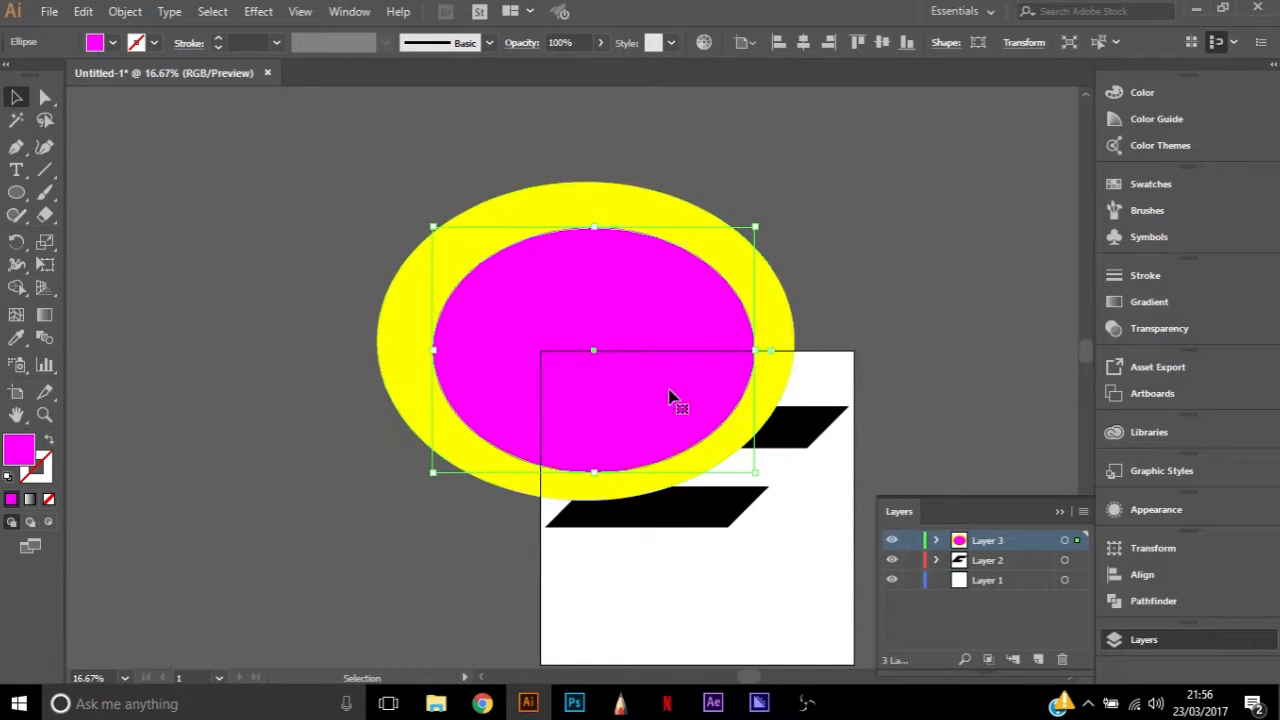
click(812, 317)
key(ctrl+z)
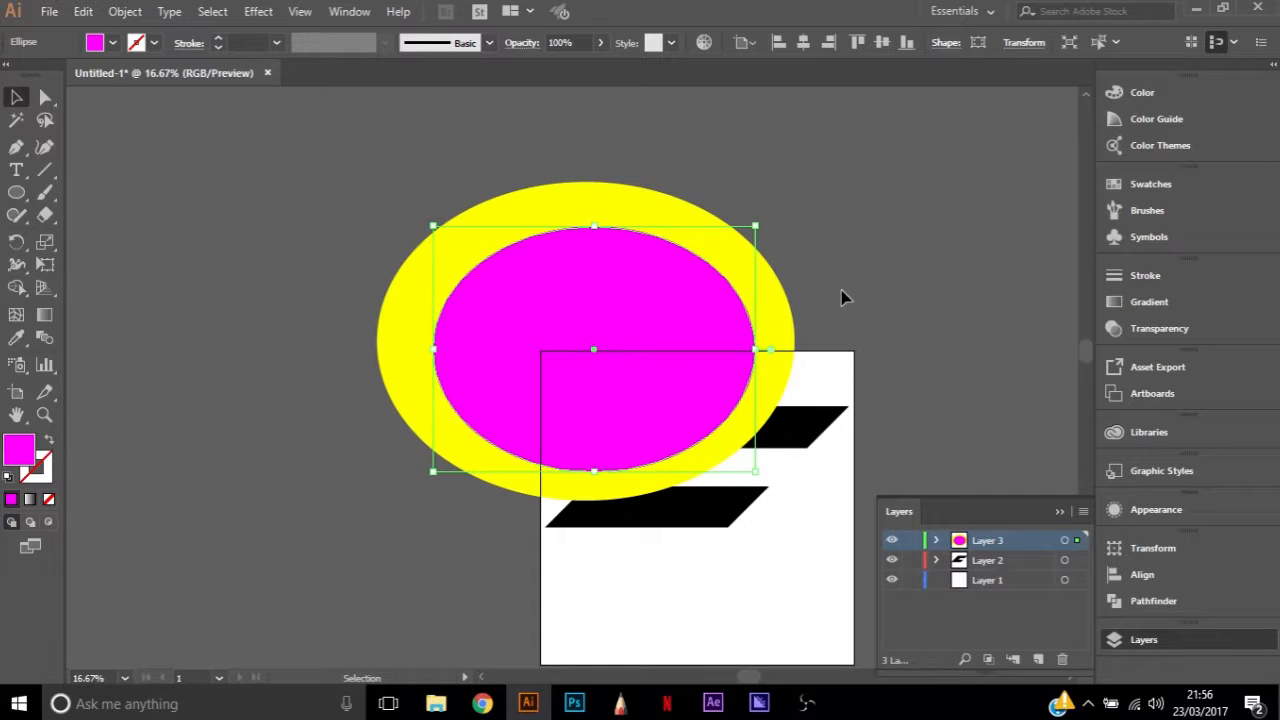
drag(600, 337, 593, 322)
scroll(706, 465, up, 1)
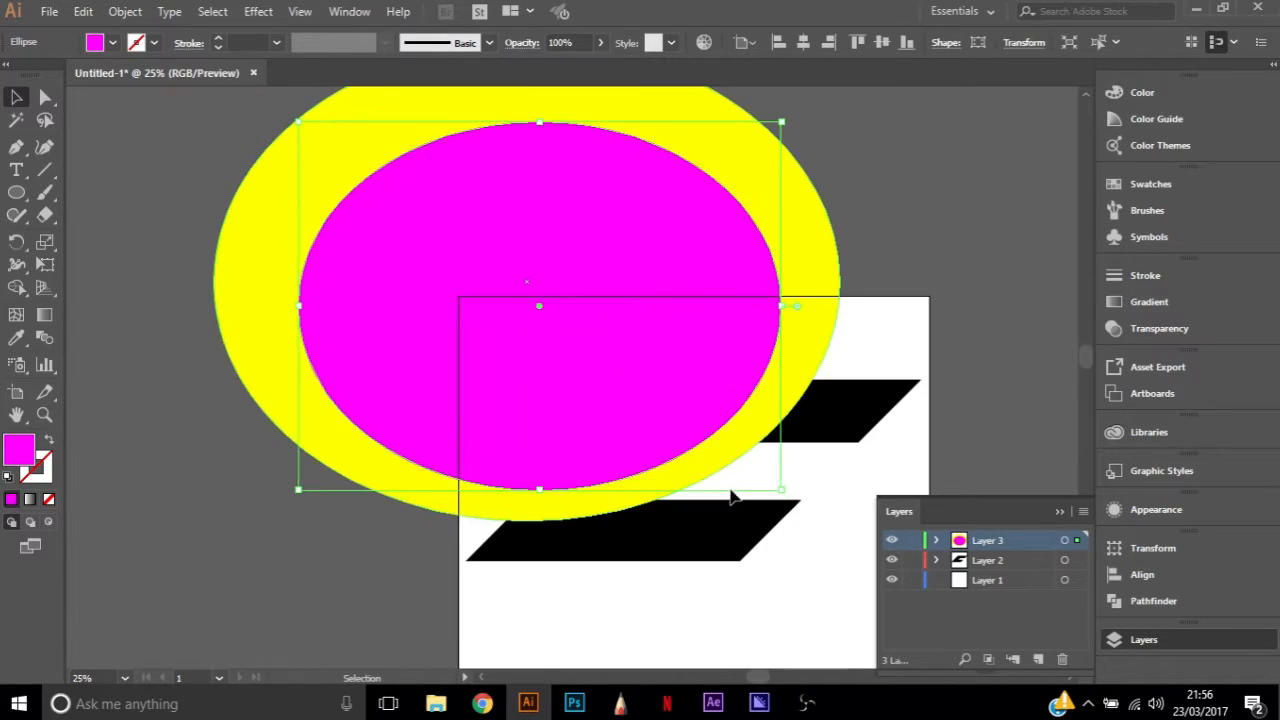
Fine-tune the magenta ellipse's position in small nudges sideways and upward to balance the yellow ring around it
key(Right)
key(Right)
key(Right)
key(Right)
key(Right)
key(Right)
key(Right)
key(Right)
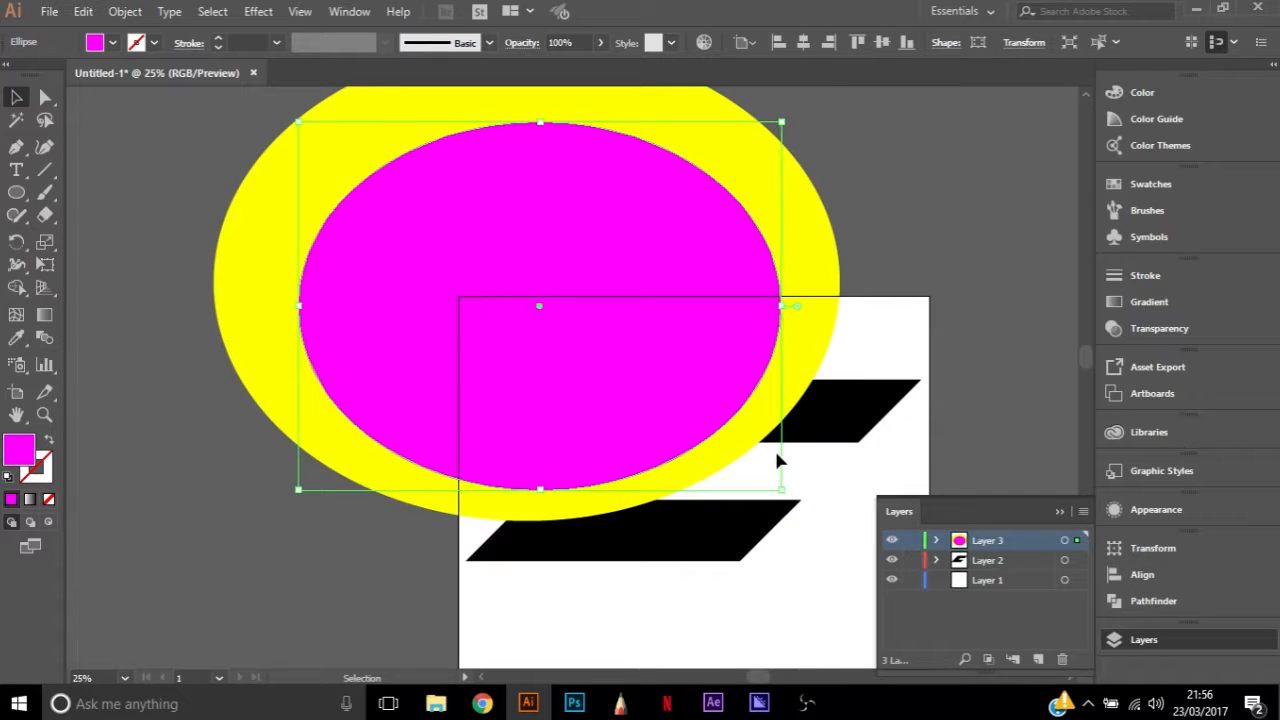
key(Right)
key(Right)
key(Right)
key(Right)
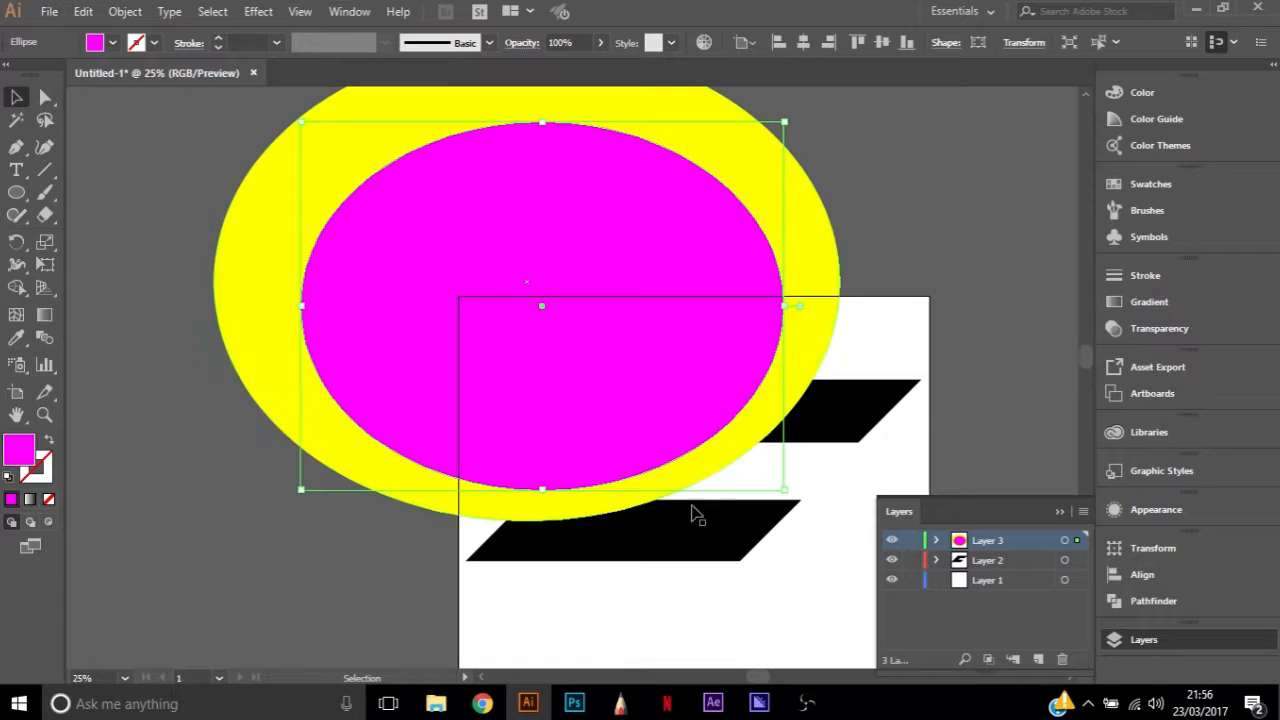
key(Left)
key(Left)
key(Left)
key(Left)
key(Up)
key(Up)
key(Up)
key(Up)
key(Left)
key(Left)
key(Left)
key(Left)
key(Up)
key(Up)
key(Up)
key(Up)
key(Left)
key(Left)
key(Left)
key(Left)
key(Left)
key(Left)
key(Left)
key(Left)
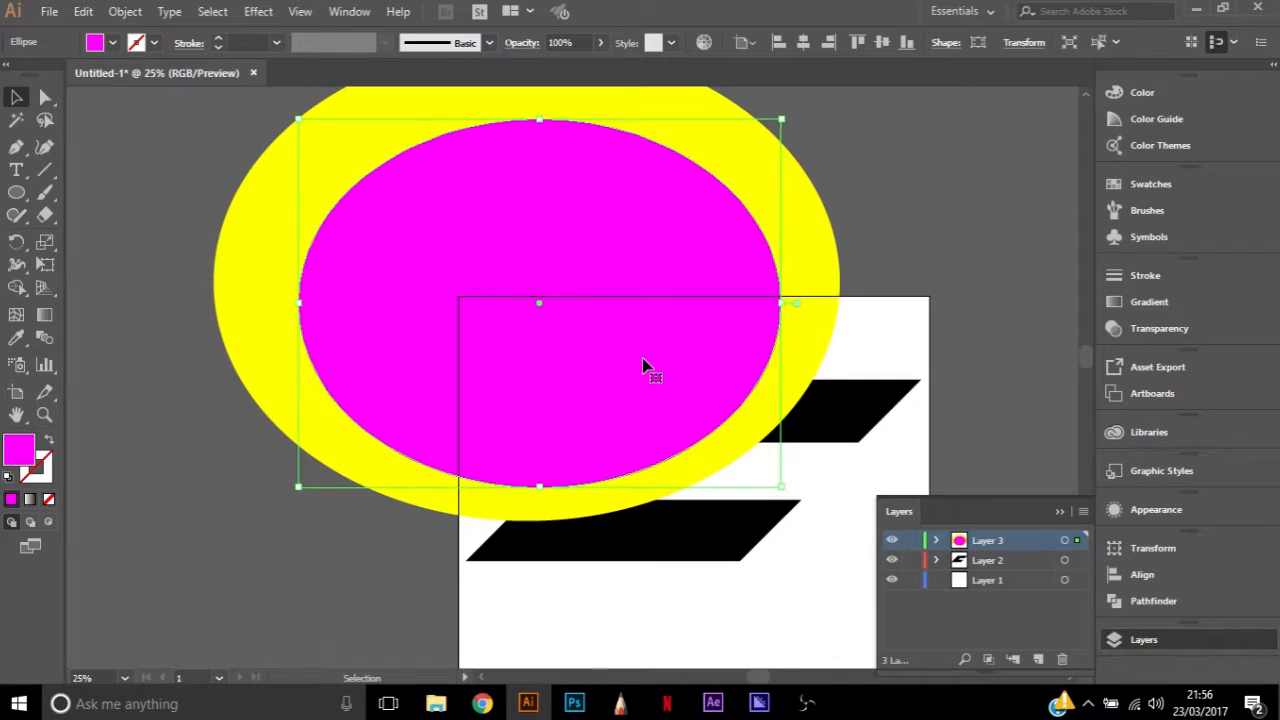
key(Up)
key(Up)
key(Up)
key(Up)
key(Right)
key(Right)
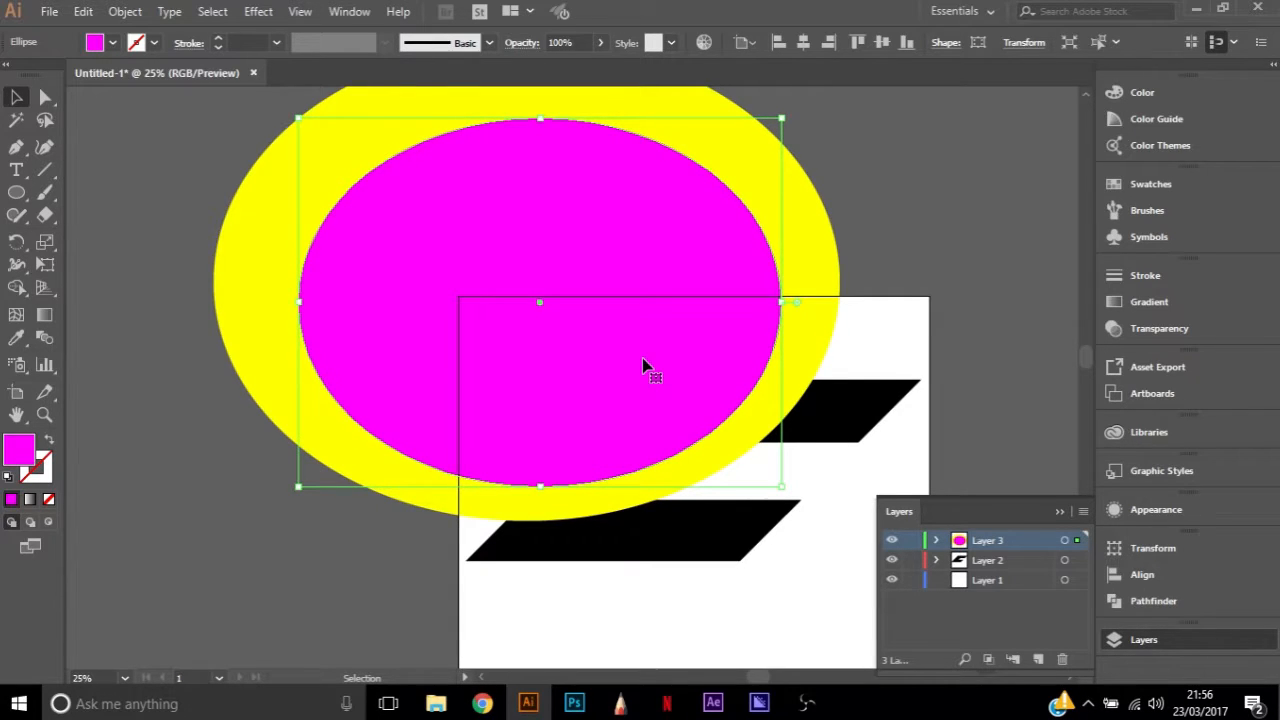
Subtract the magenta ellipse from the yellow ellipse to leave an open elliptical ring
shift+click(612, 96)
click(1147, 599)
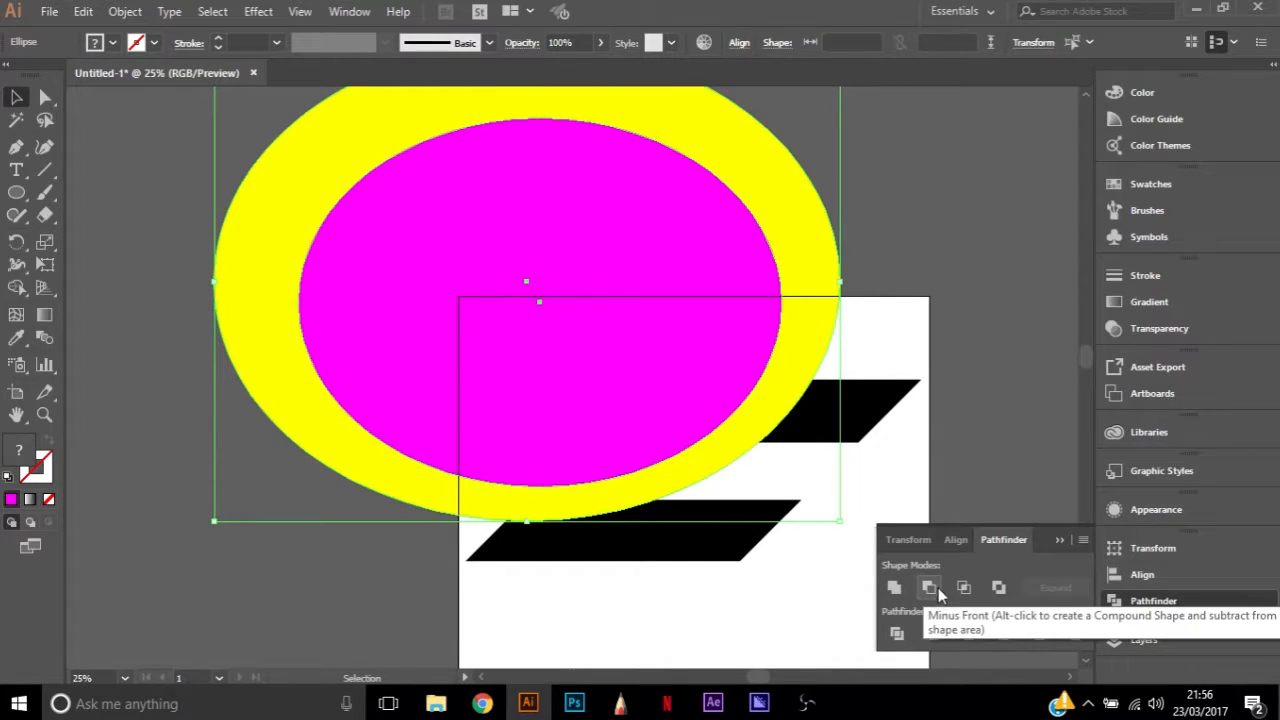
click(938, 594)
click(922, 250)
click(823, 280)
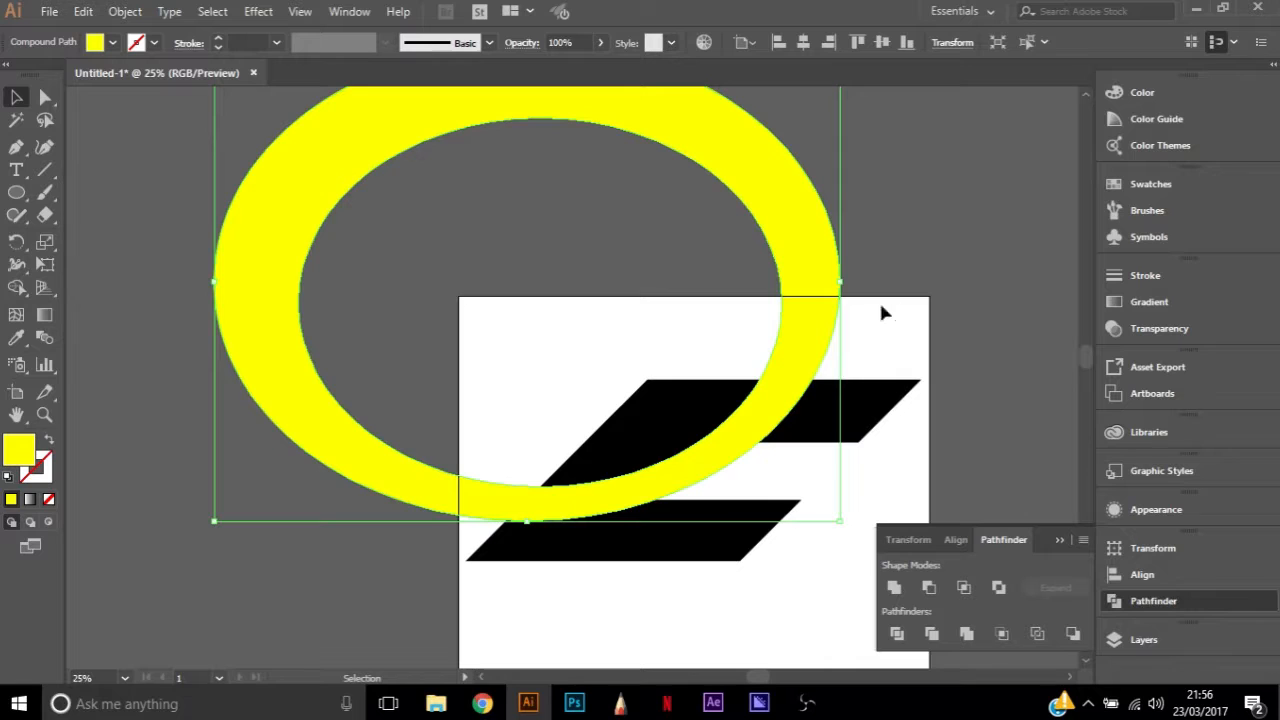
Fill the elliptical ring with white so it reads as a curved gap cutting through the black letter
click(113, 43)
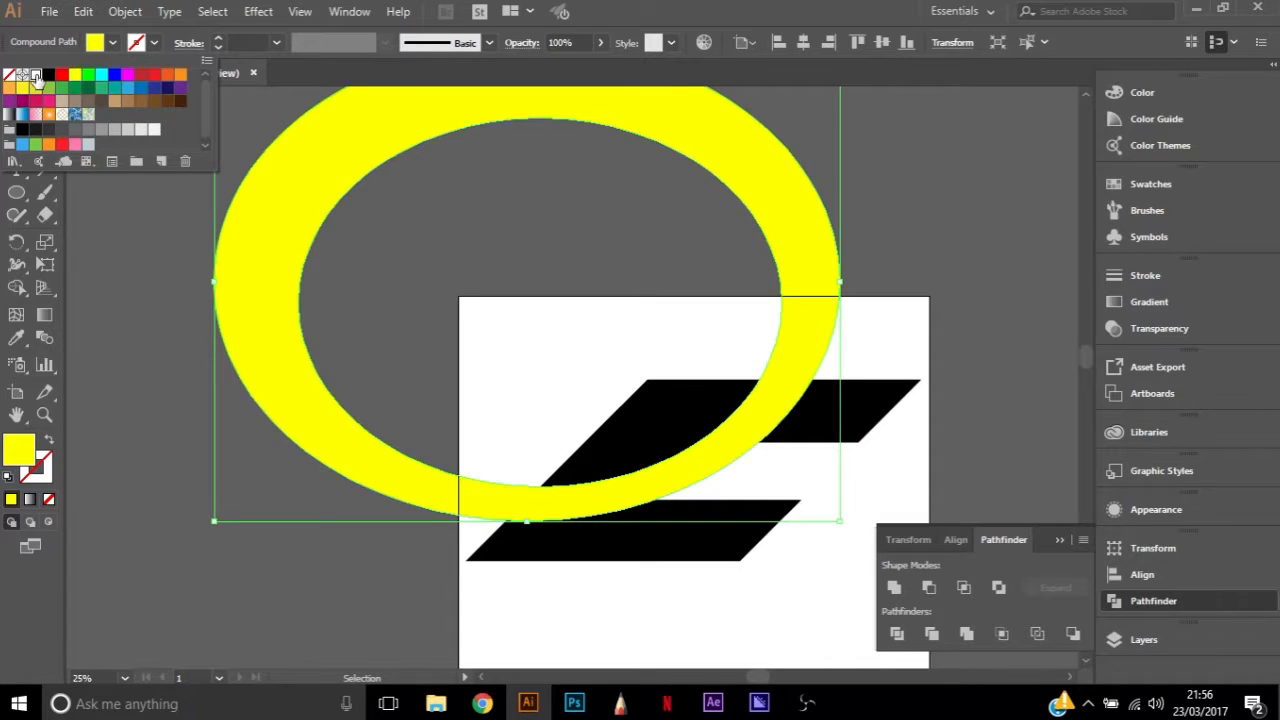
click(33, 74)
click(971, 317)
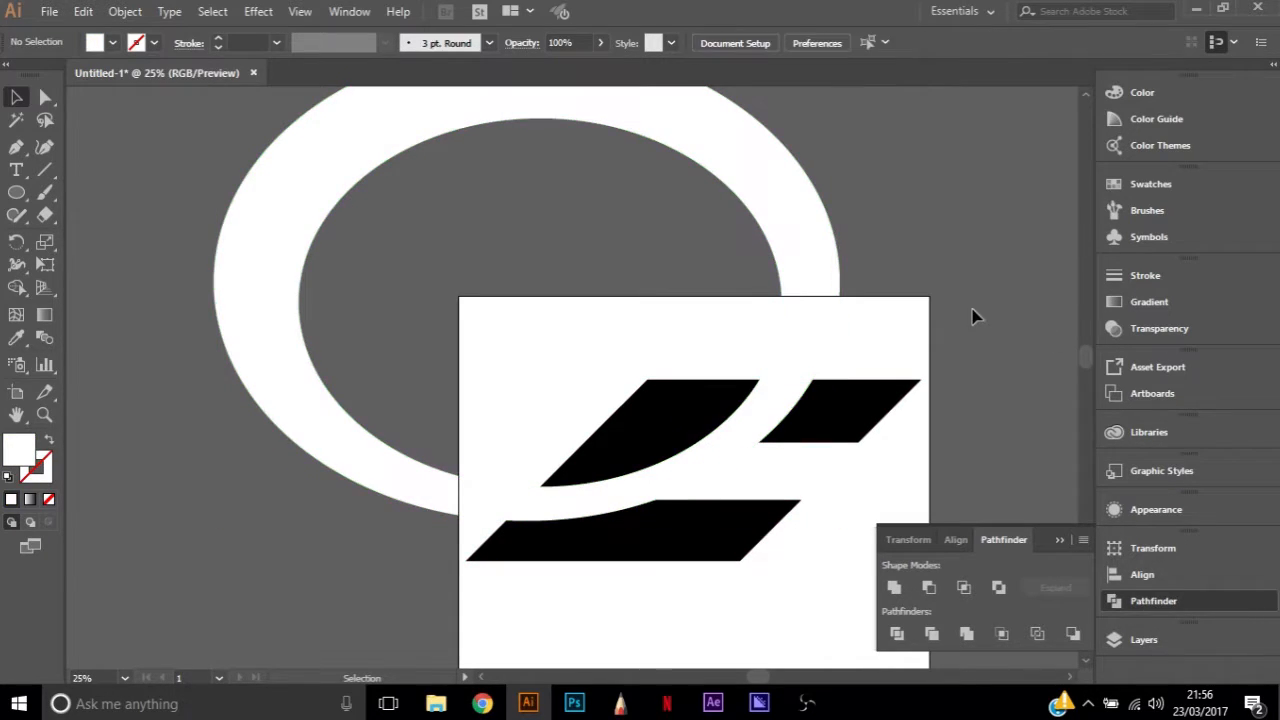
scroll(812, 420, down, 1)
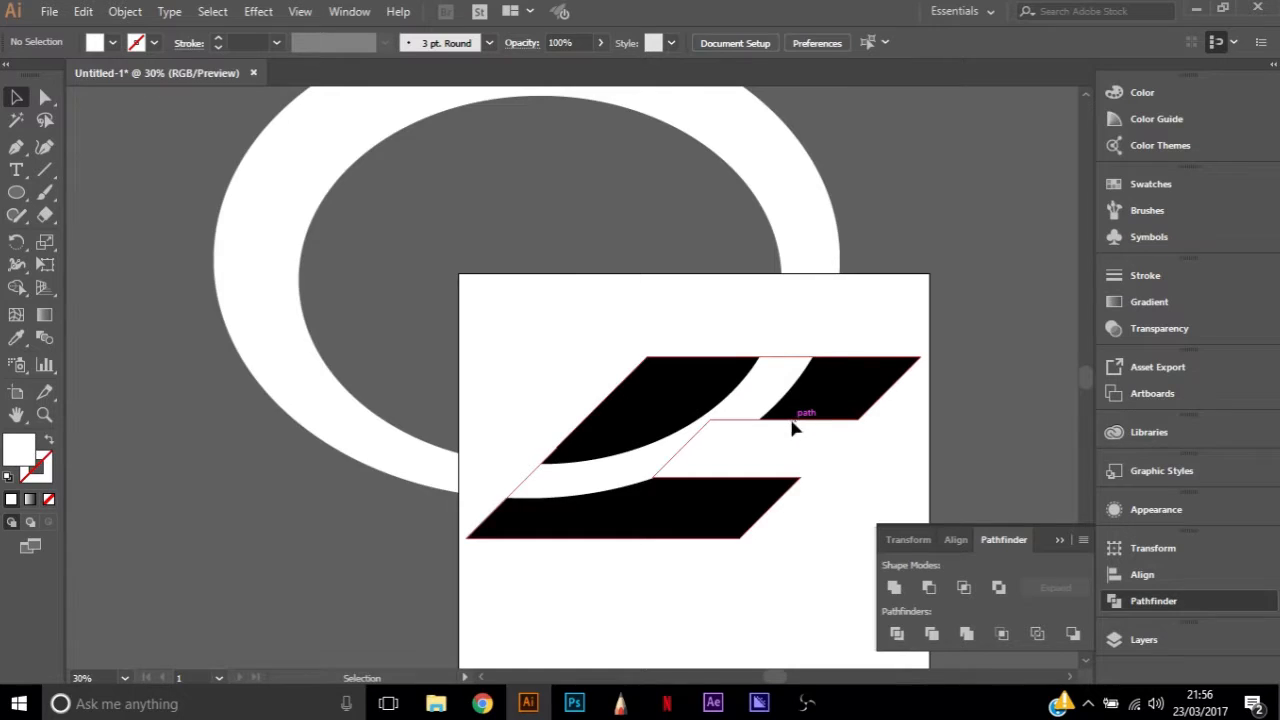
scroll(806, 423, up, 1)
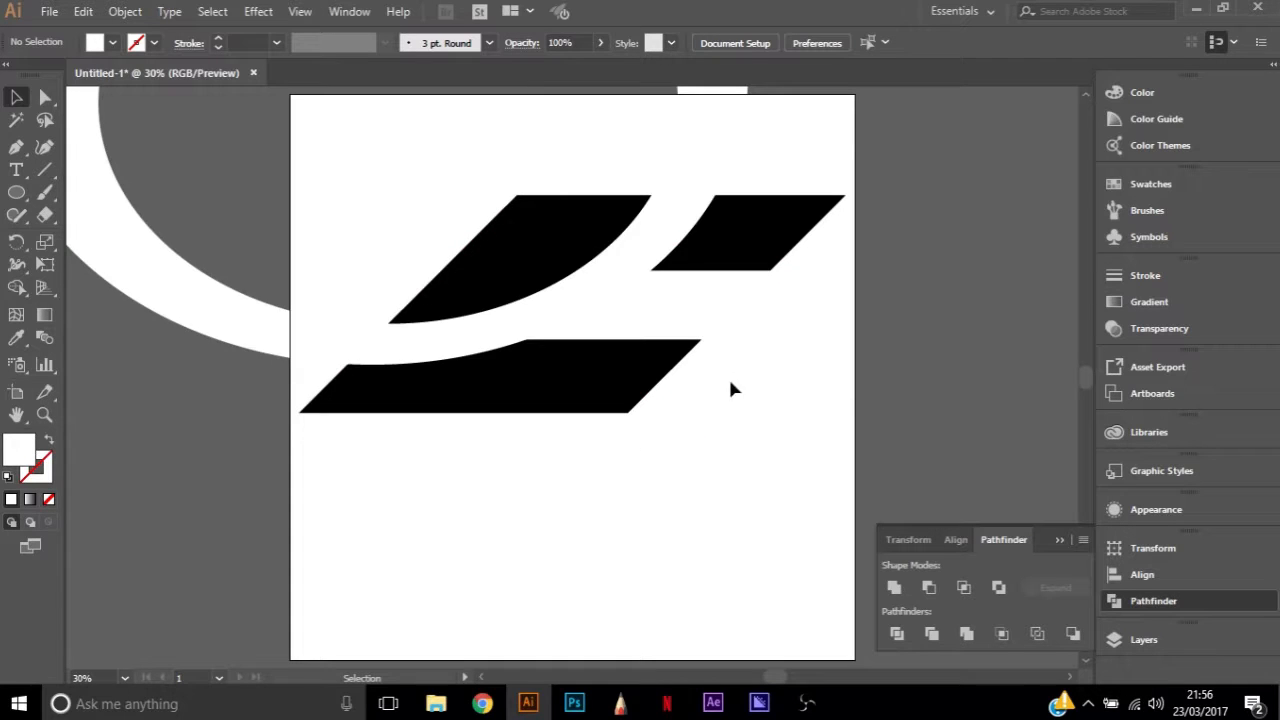
Move the white ring right and slightly up so it crosses the upper arm closer to its tip
click(229, 326)
click(791, 378)
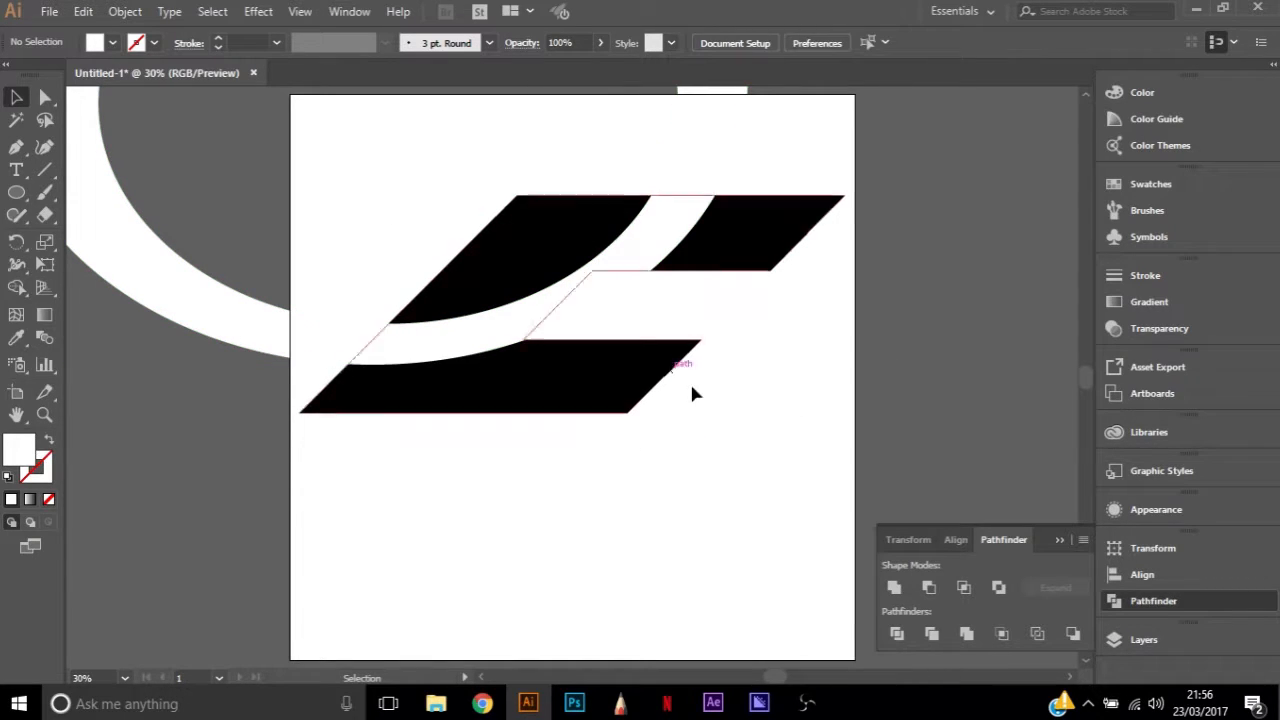
click(593, 297)
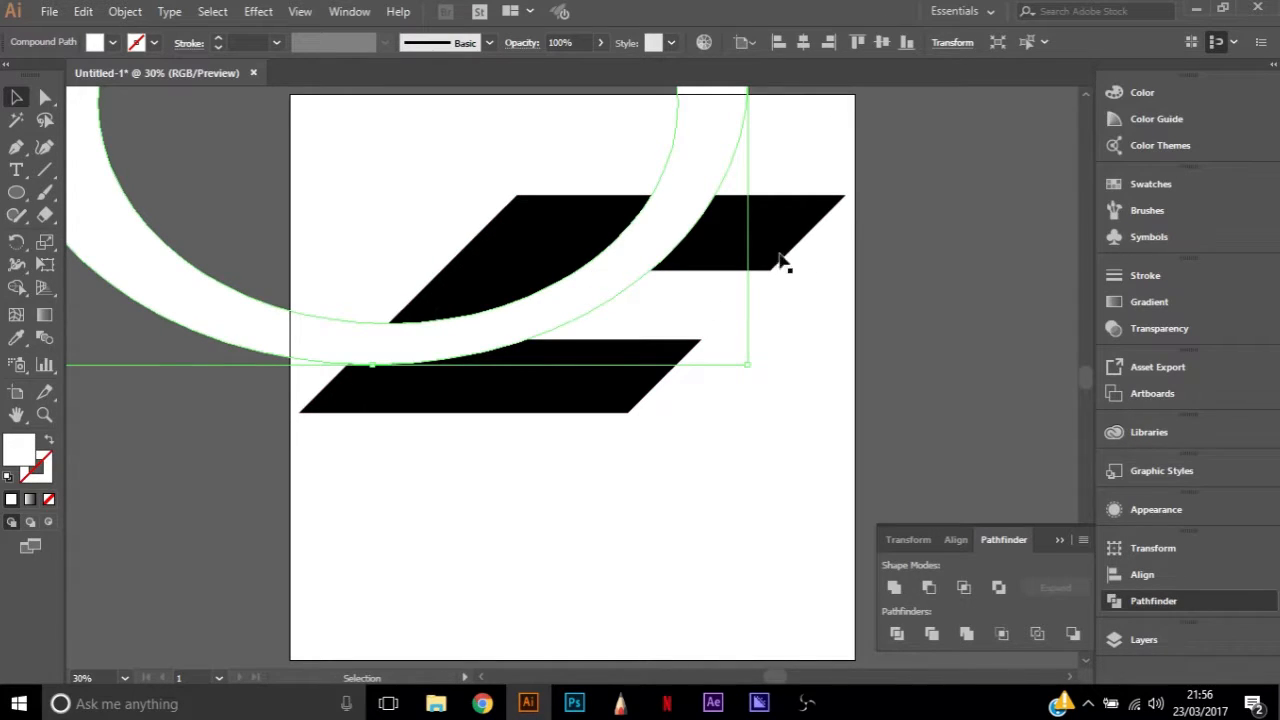
drag(372, 364, 376, 285)
drag(586, 224, 632, 297)
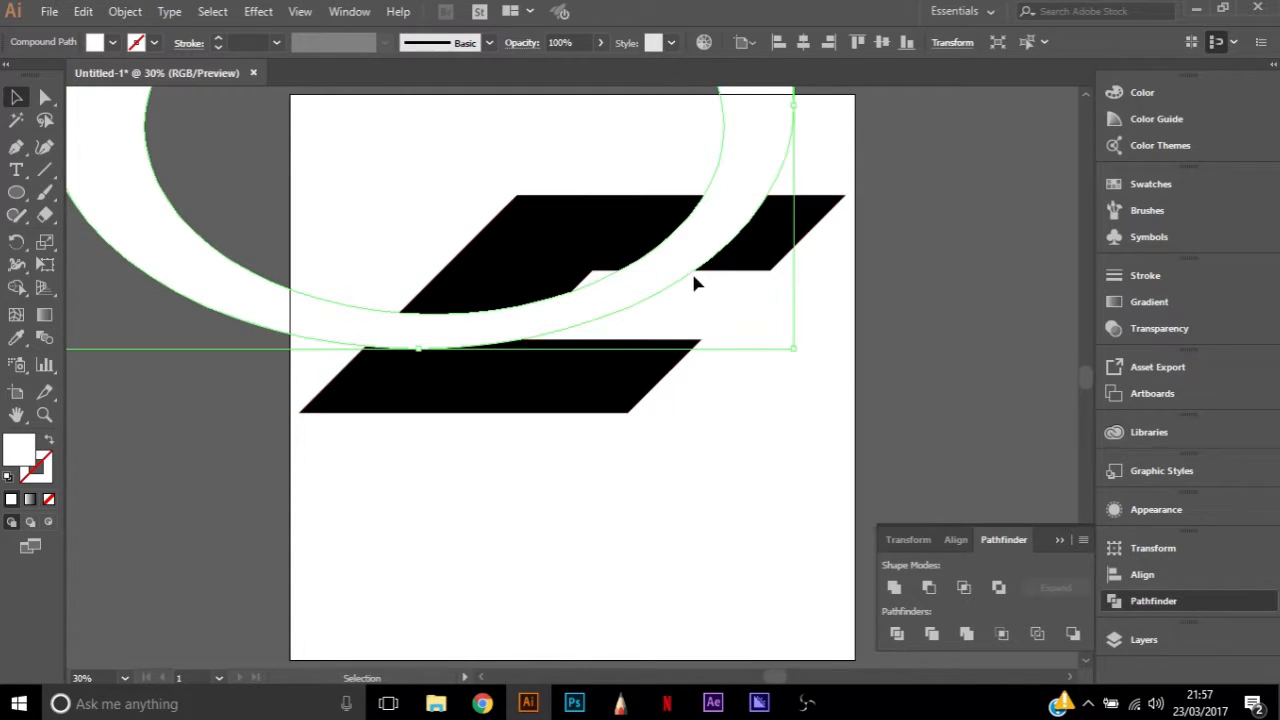
click(838, 432)
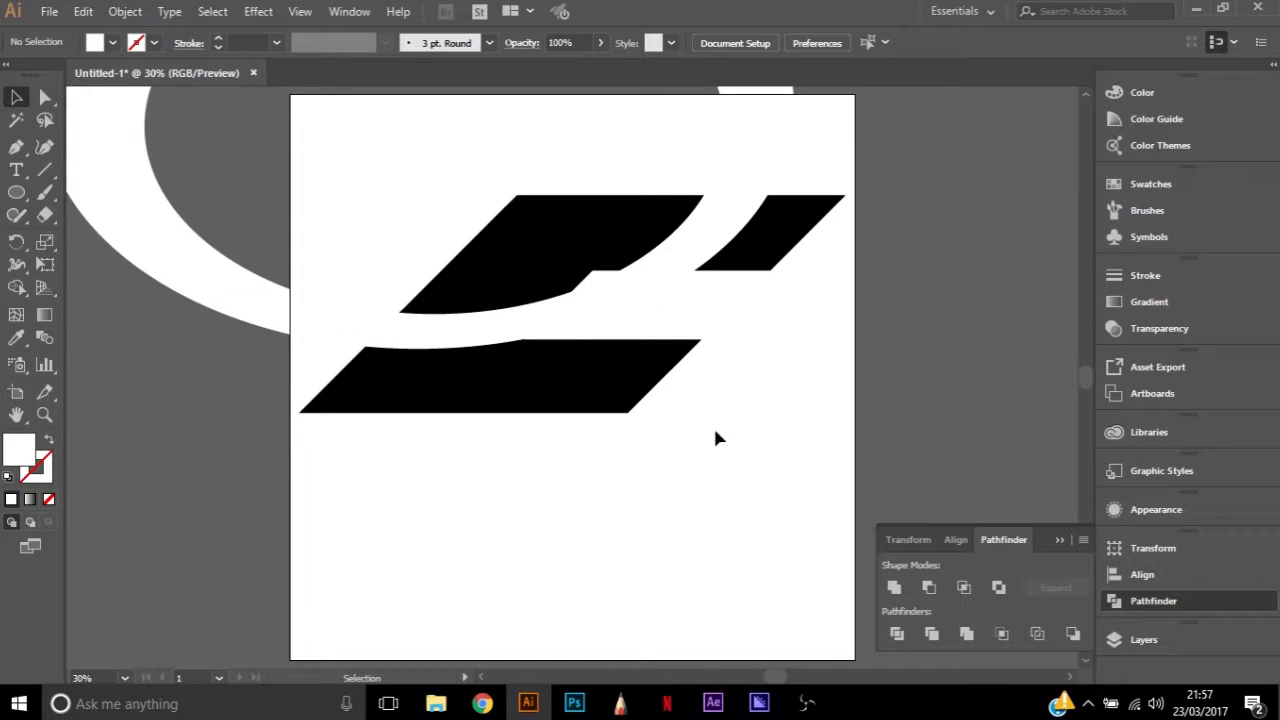
scroll(615, 300, up, 1)
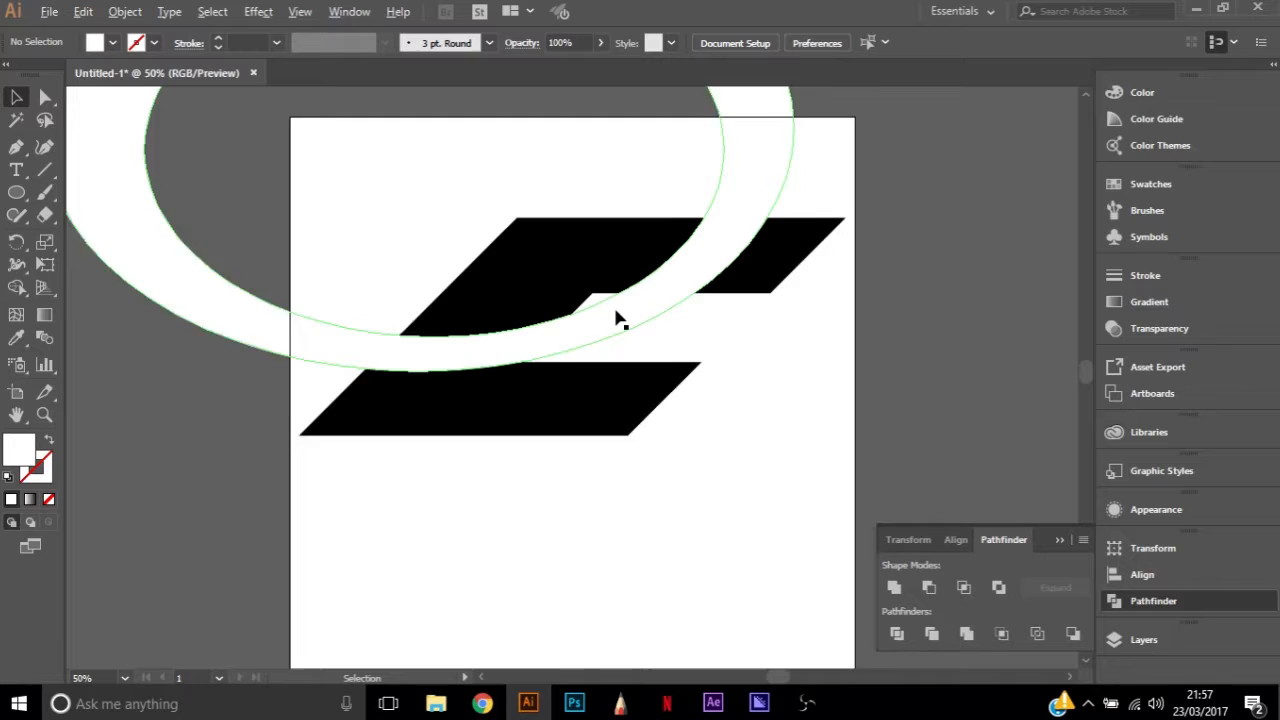
scroll(617, 316, up, 2)
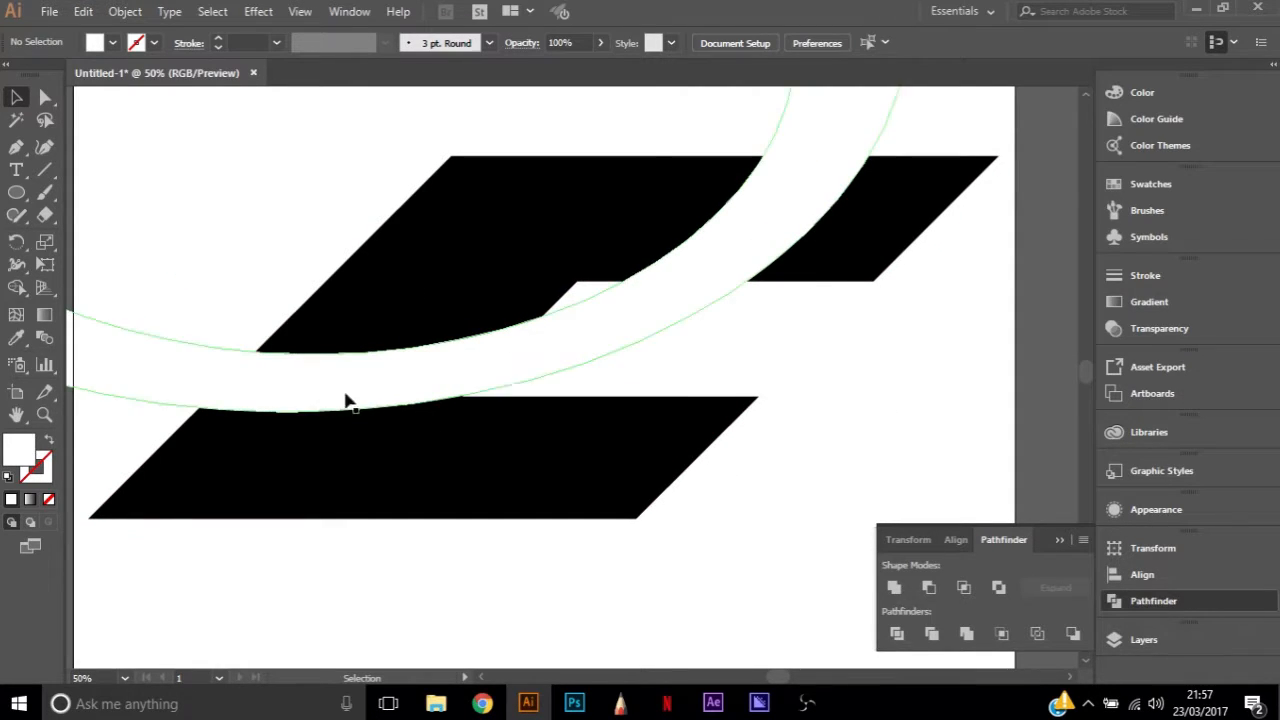
click(680, 413)
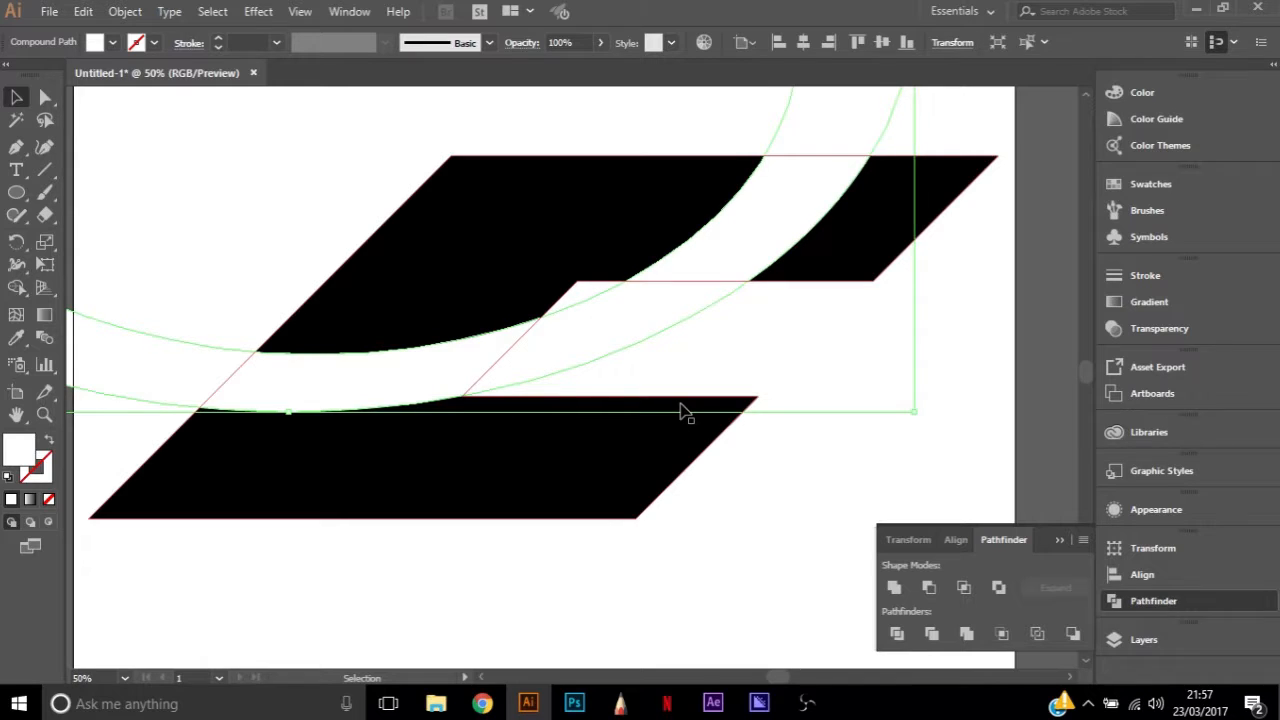
click(874, 457)
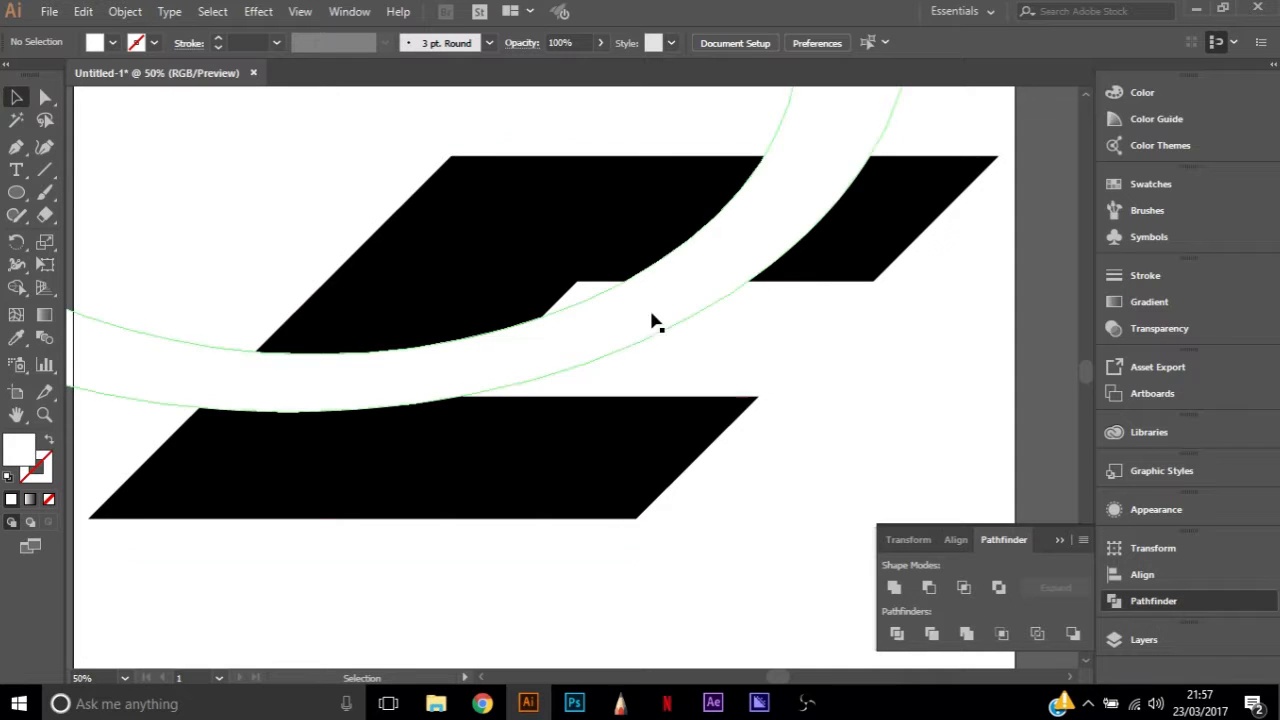
scroll(608, 332, down, 1)
scroll(590, 337, up, 1)
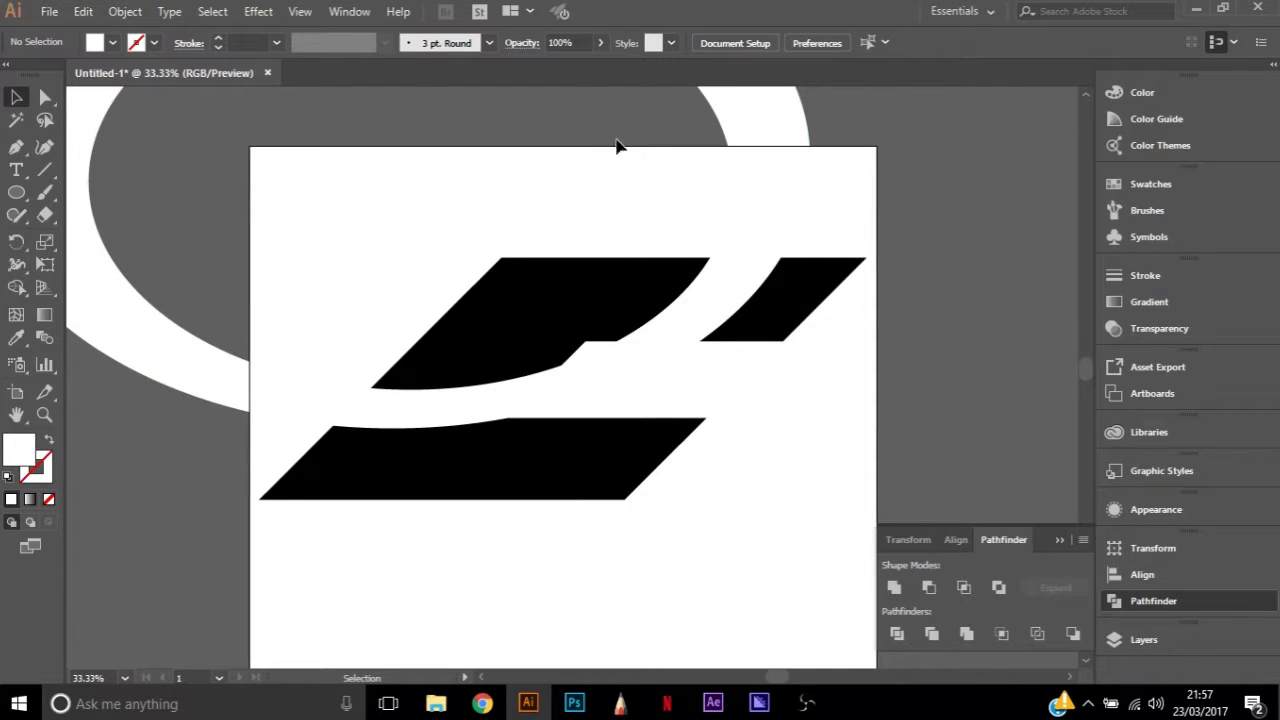
Add a new layer and draw a horizontal line segment below the letter, spanning most of the artboard's width
click(1150, 634)
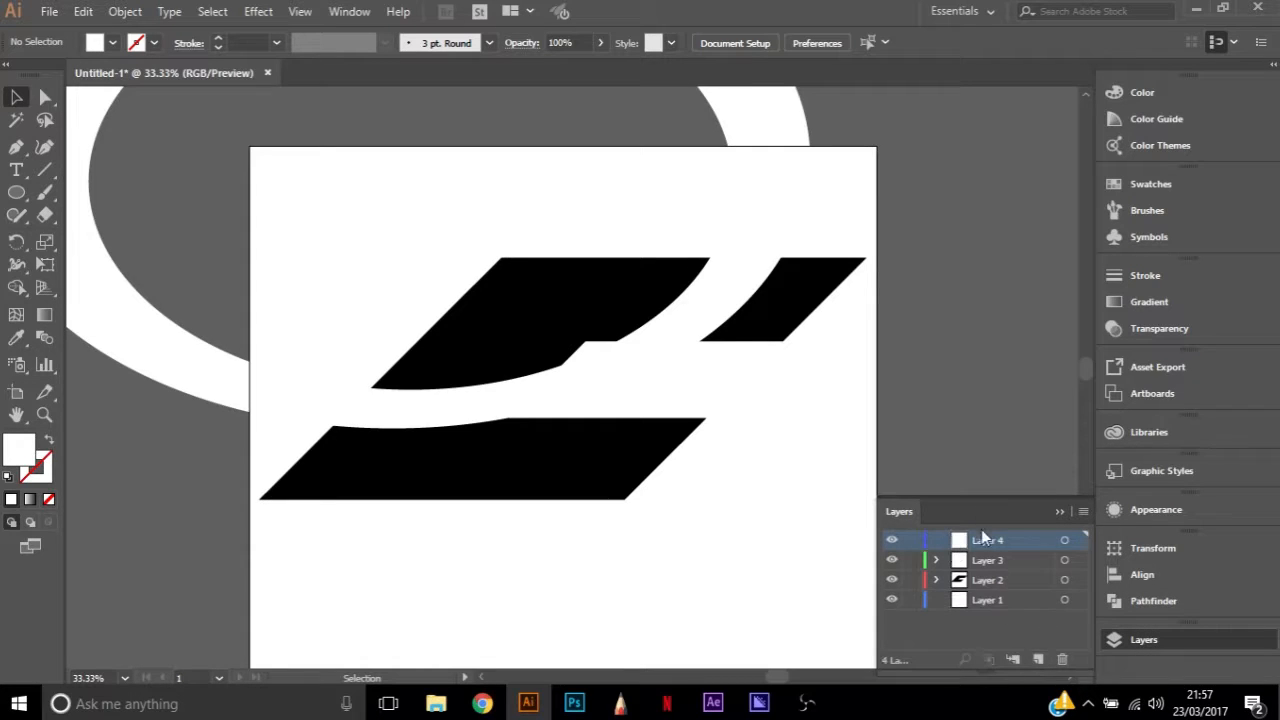
click(45, 172)
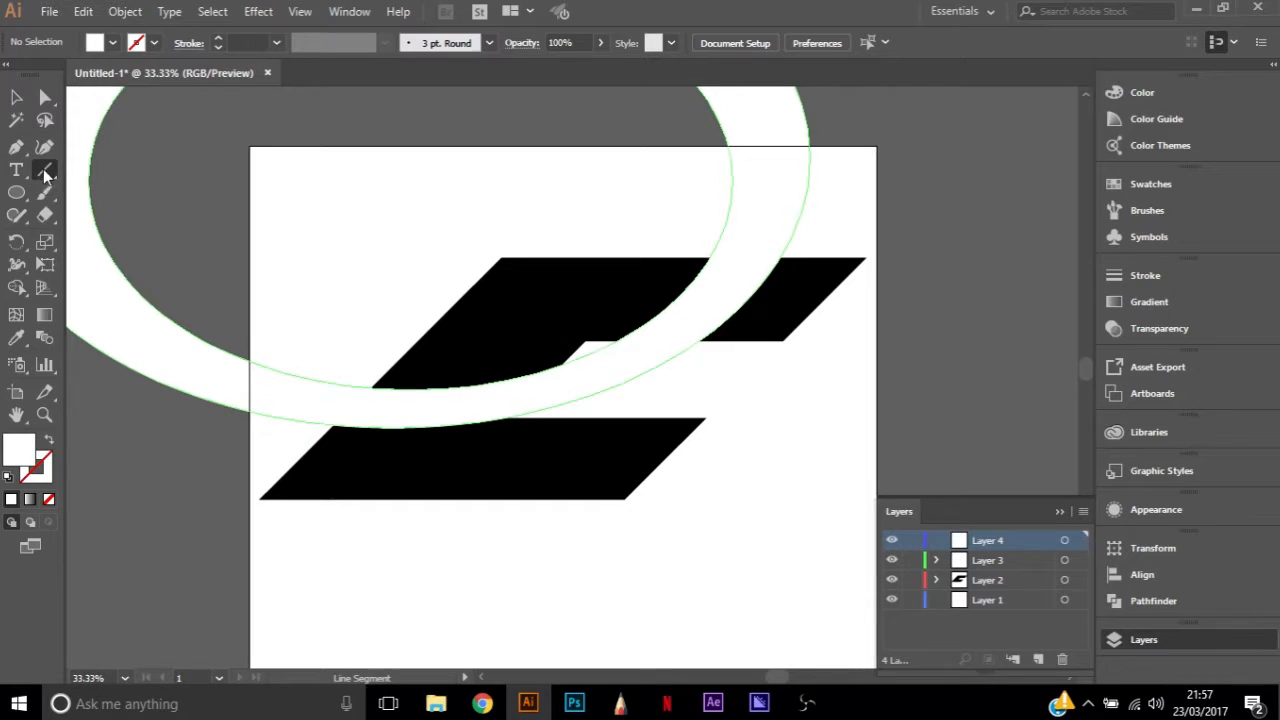
drag(260, 588, 818, 589)
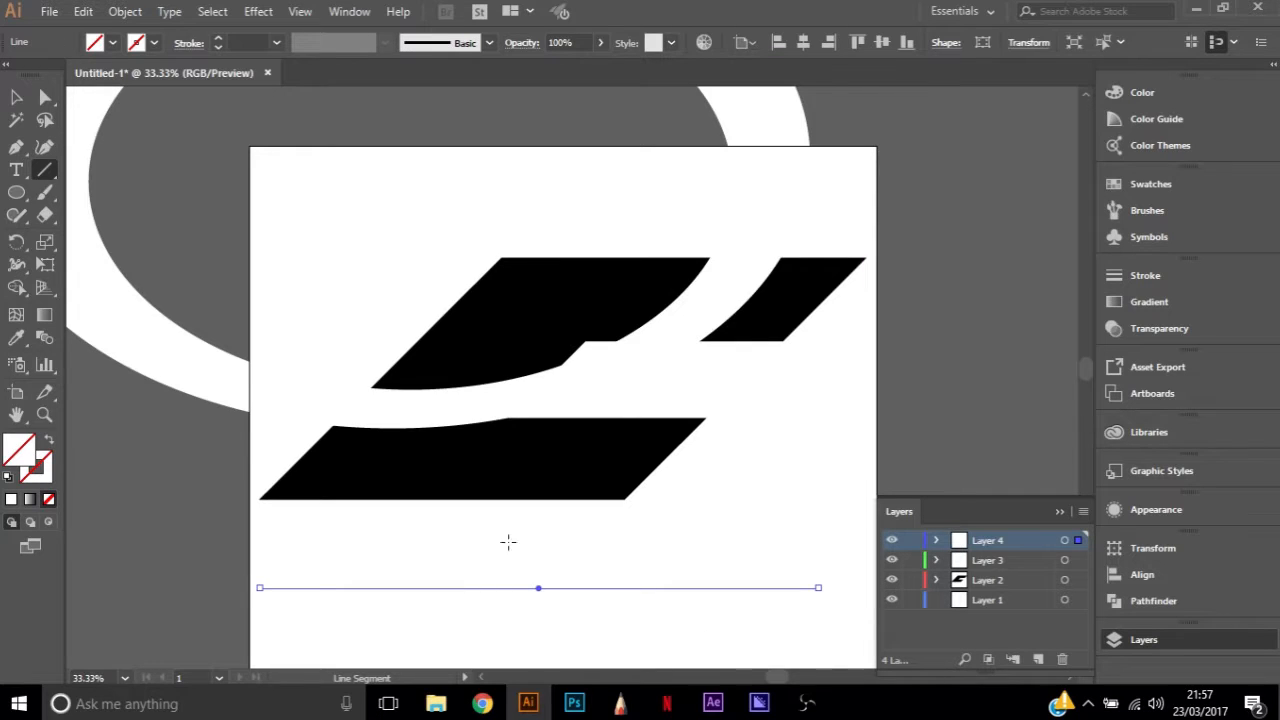
Add an anchor point at the middle of the horizontal line
key(a)
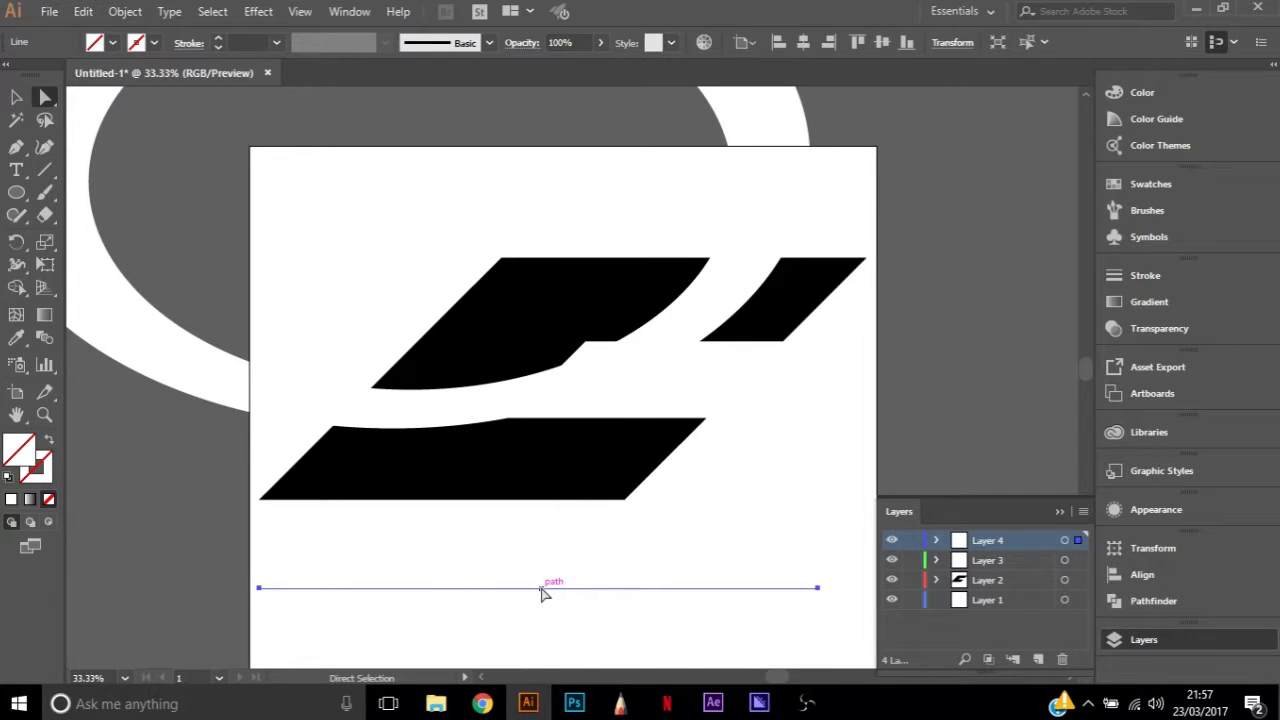
key(plus)
click(541, 590)
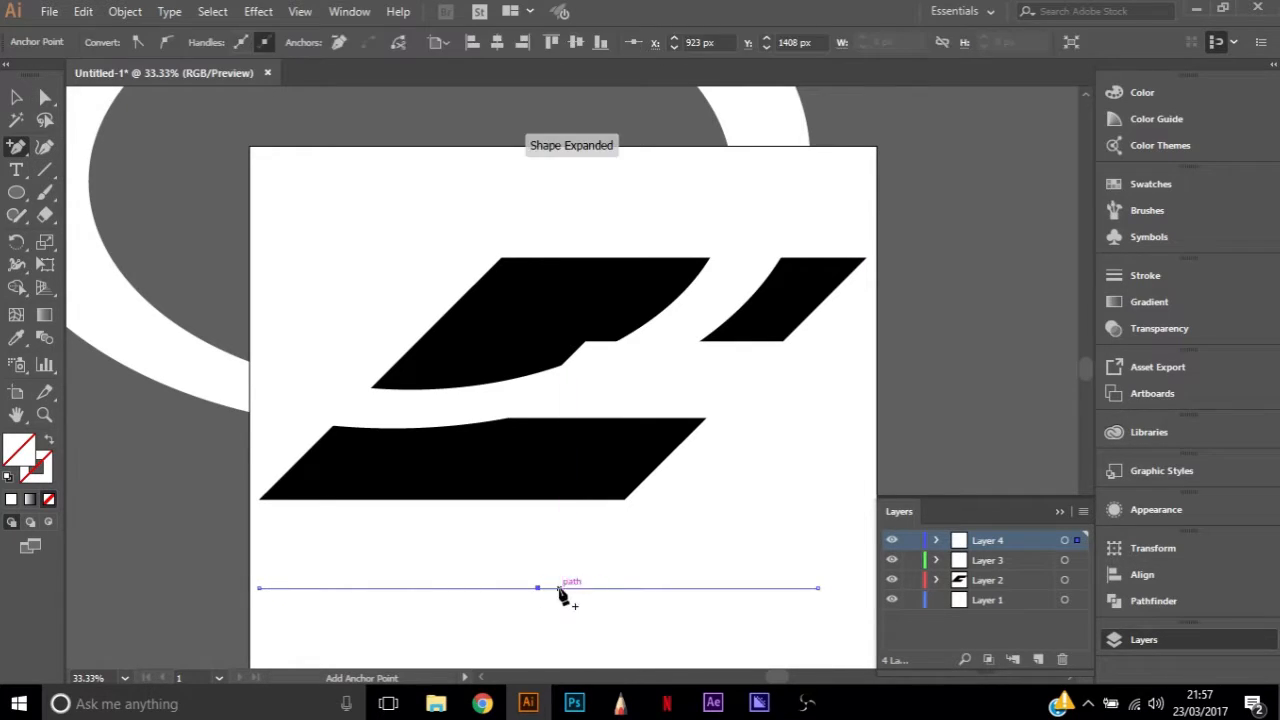
key(a)
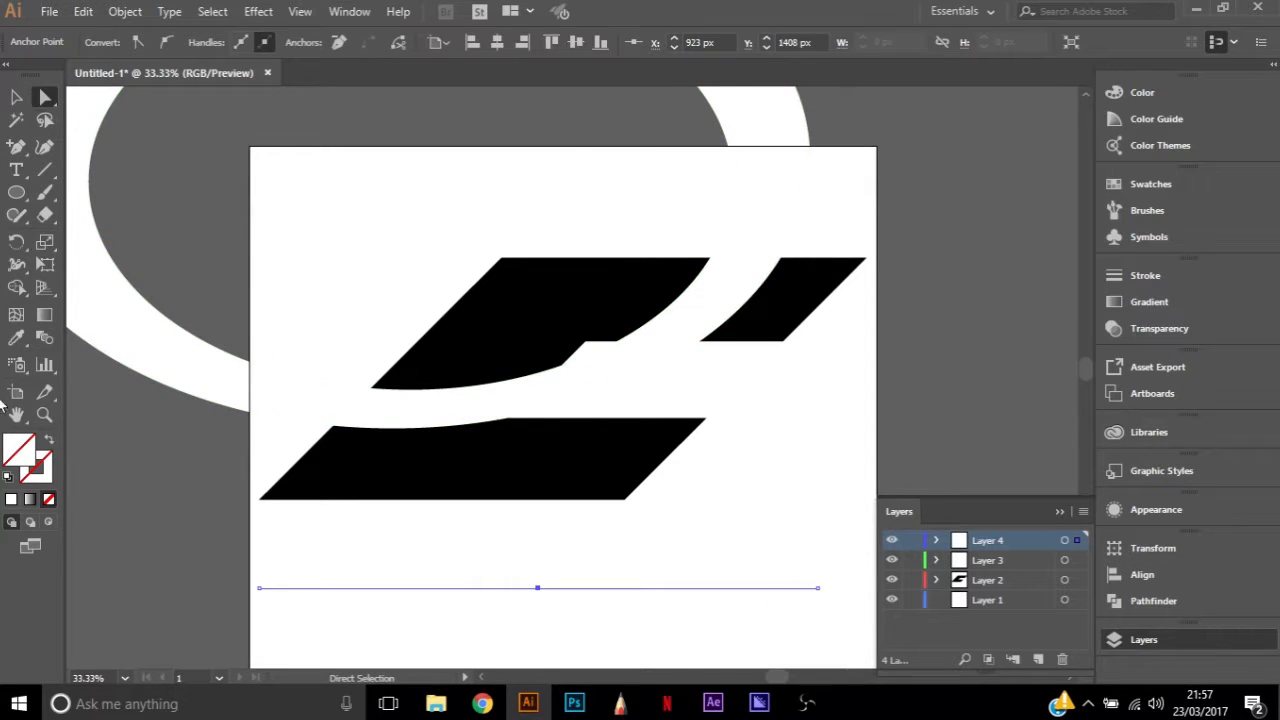
Give the horizontal line a black stroke
double_click(38, 468)
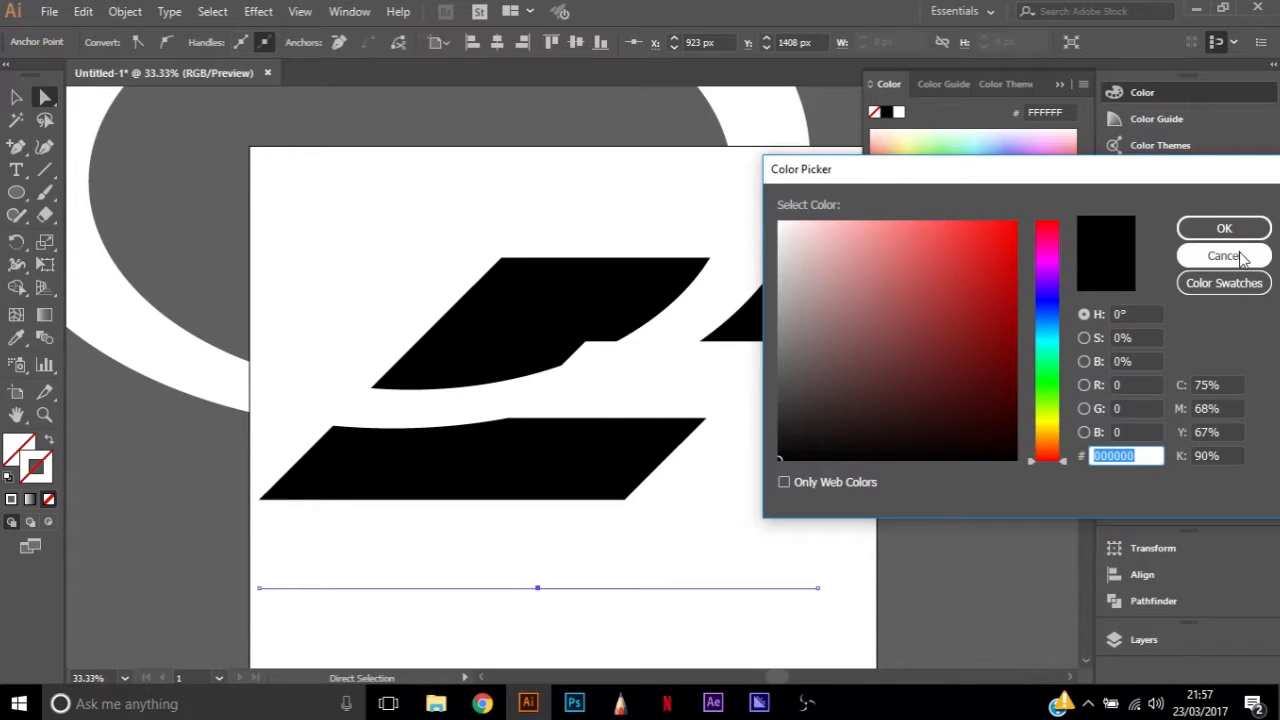
click(1226, 255)
click(886, 113)
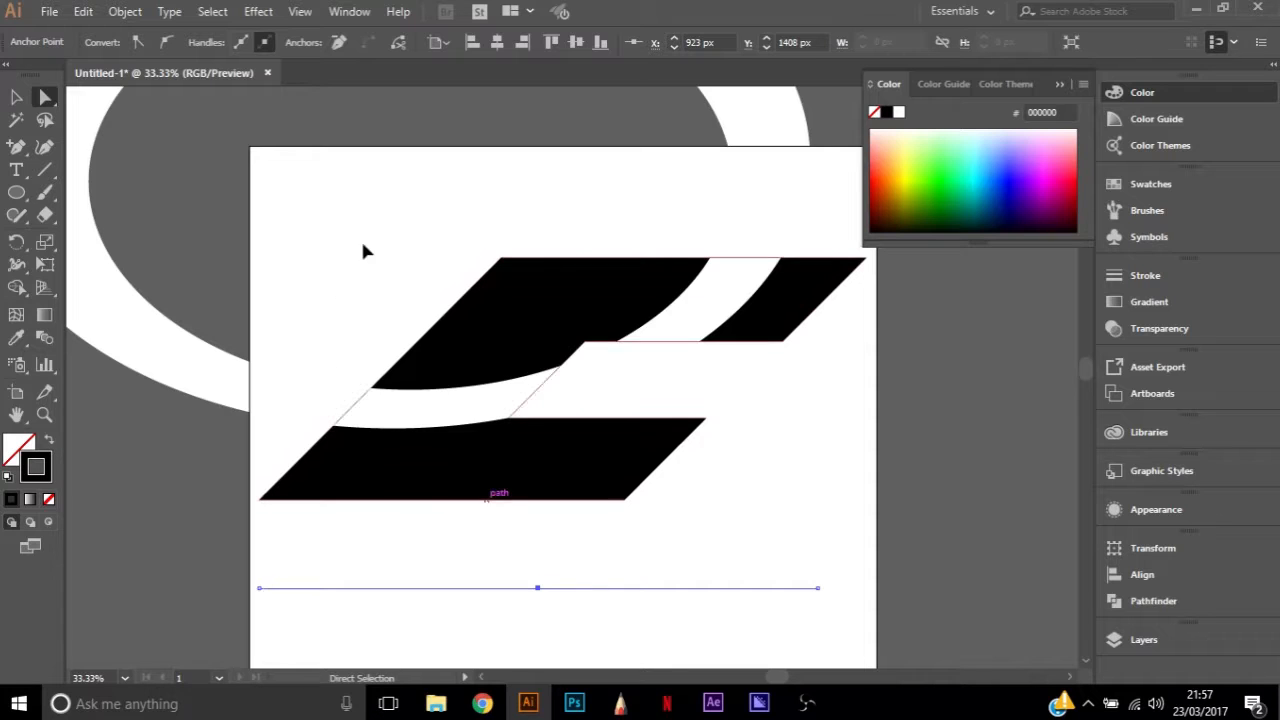
key(v)
click(1143, 636)
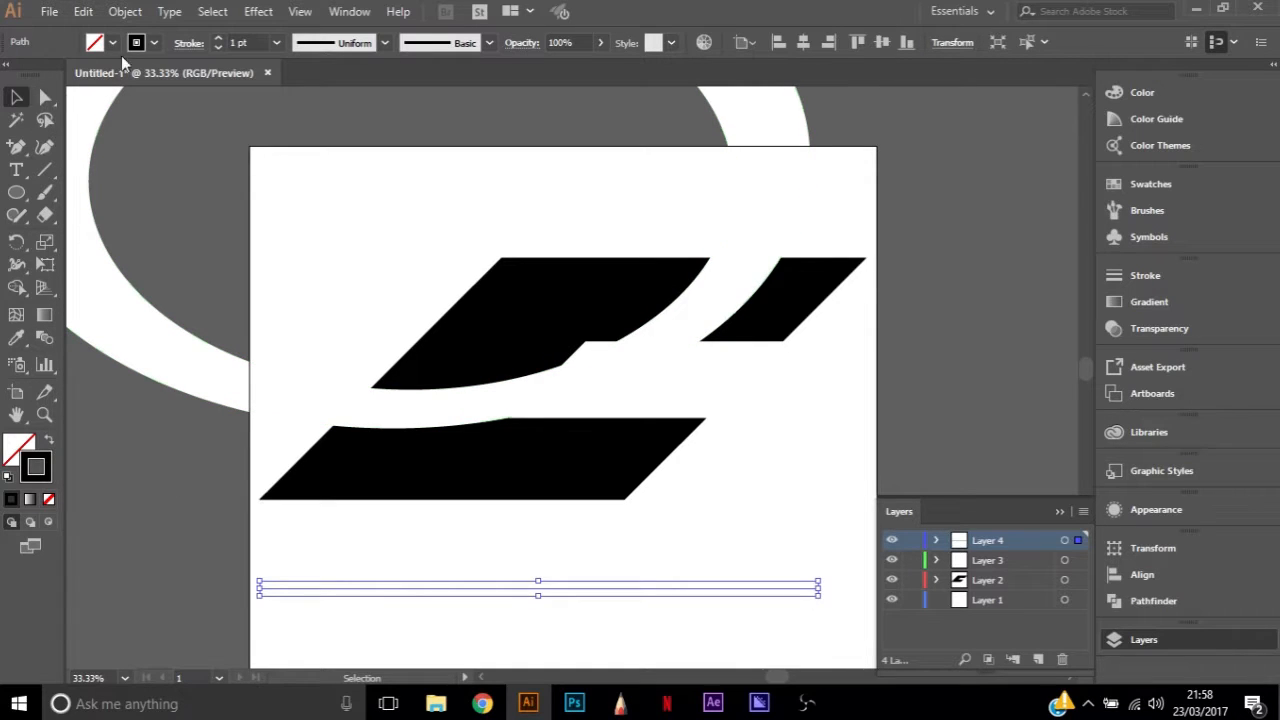
Make the line's stroke dashed with a 12 pt dash and set its weight to 15 pt
click(190, 43)
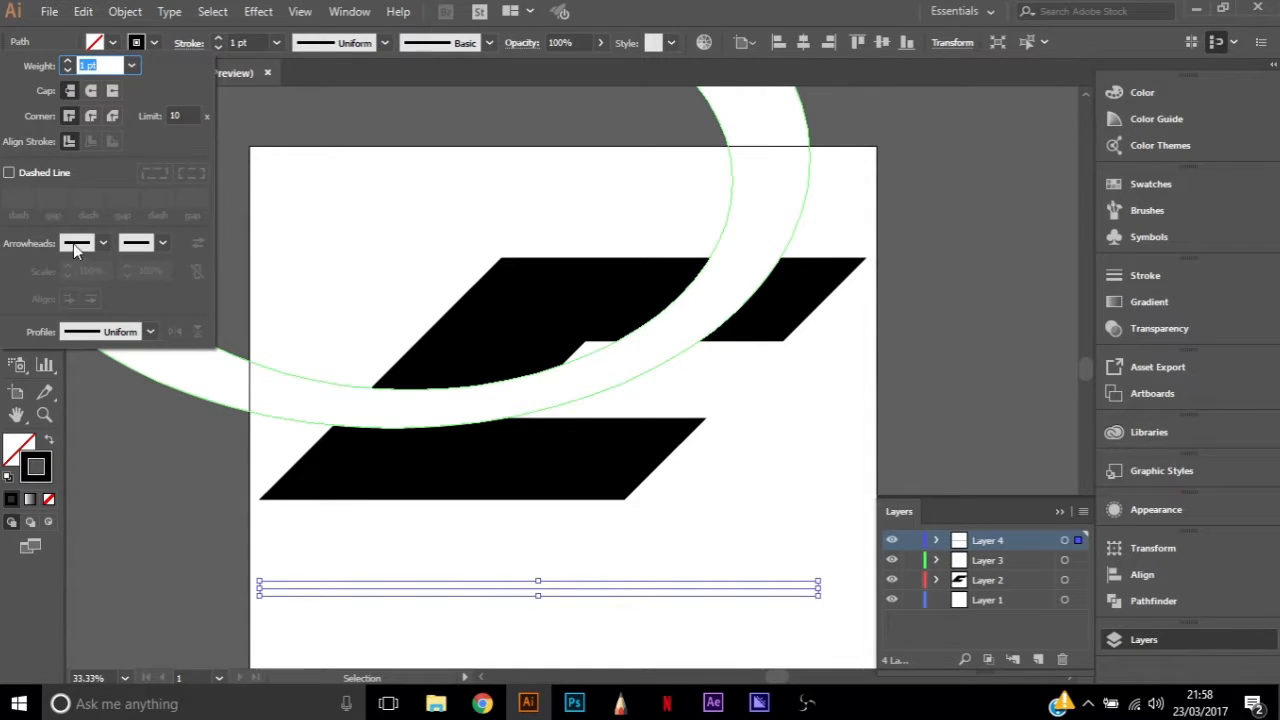
click(9, 174)
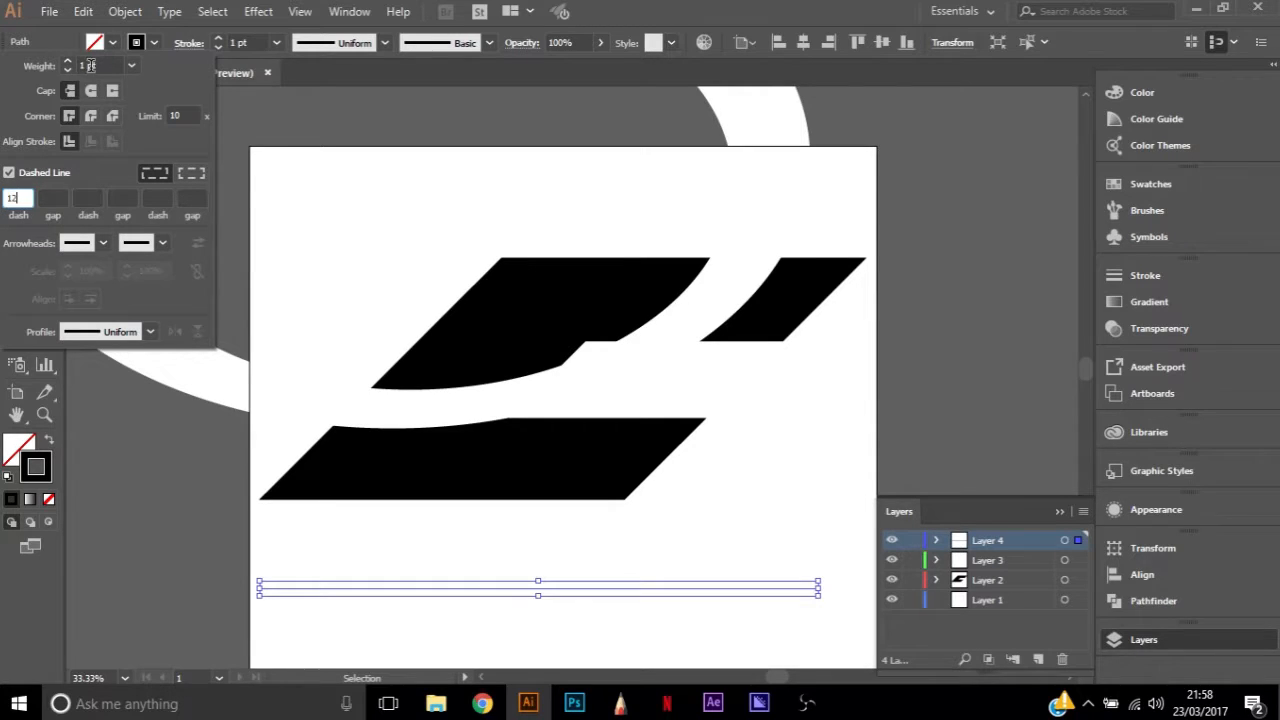
click(90, 65)
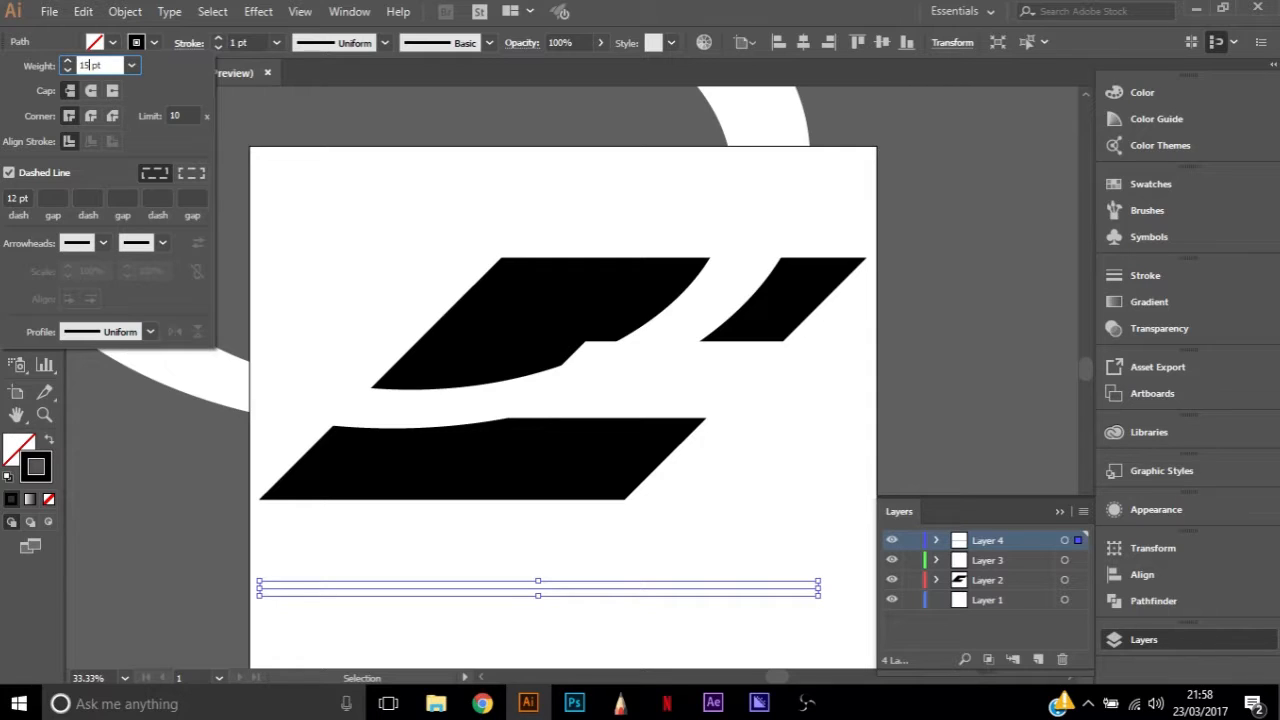
text(5)
click(94, 197)
click(121, 196)
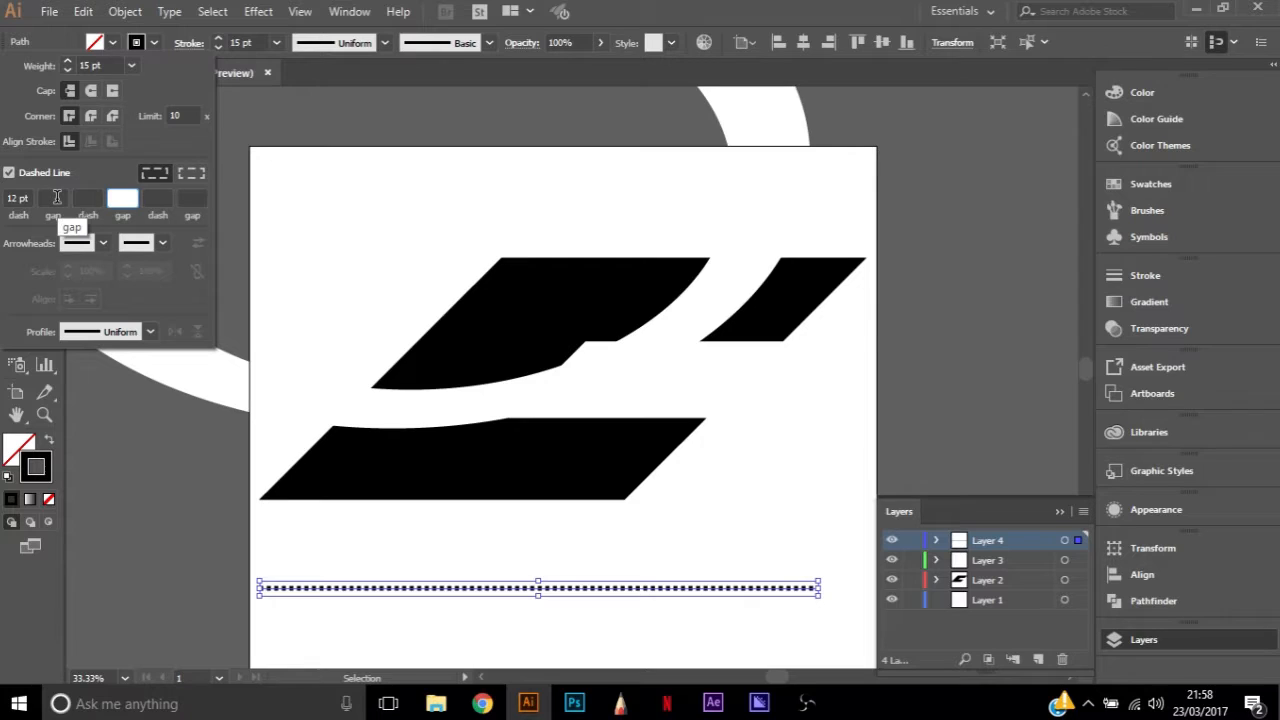
Lengthen the line's dashes, trying 15 pt and settling on 20 pt
click(16, 197)
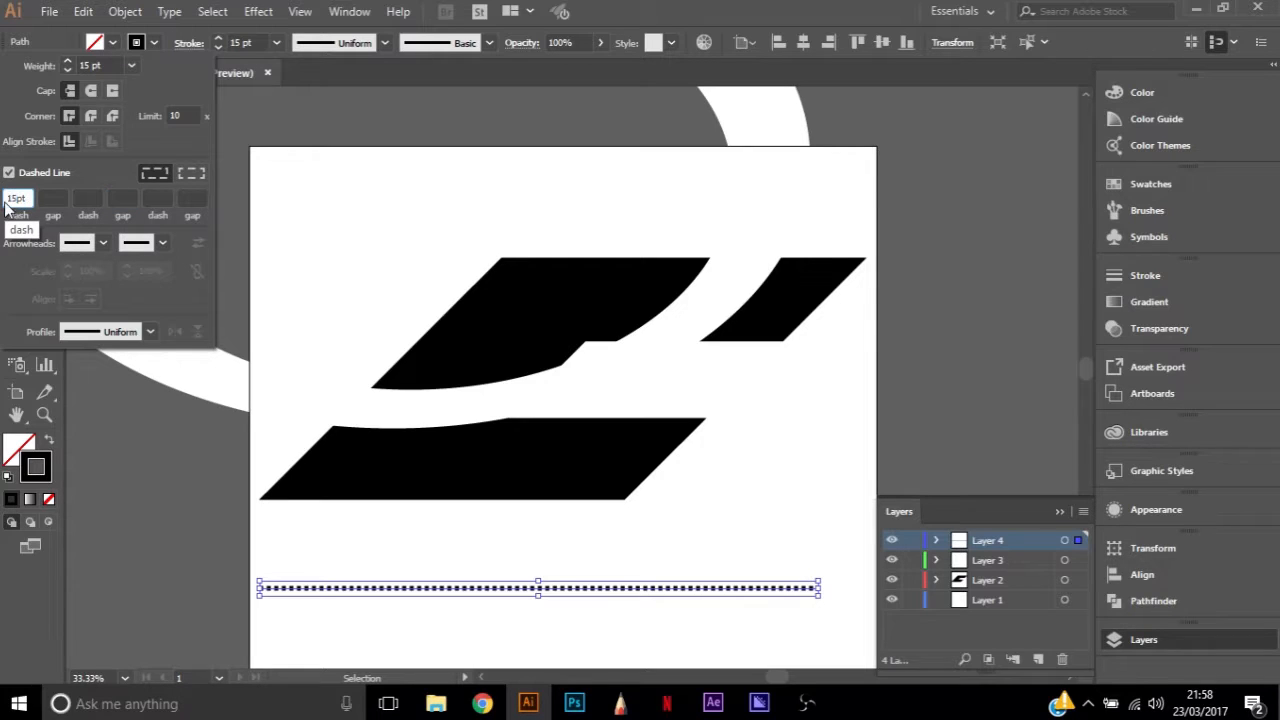
click(57, 196)
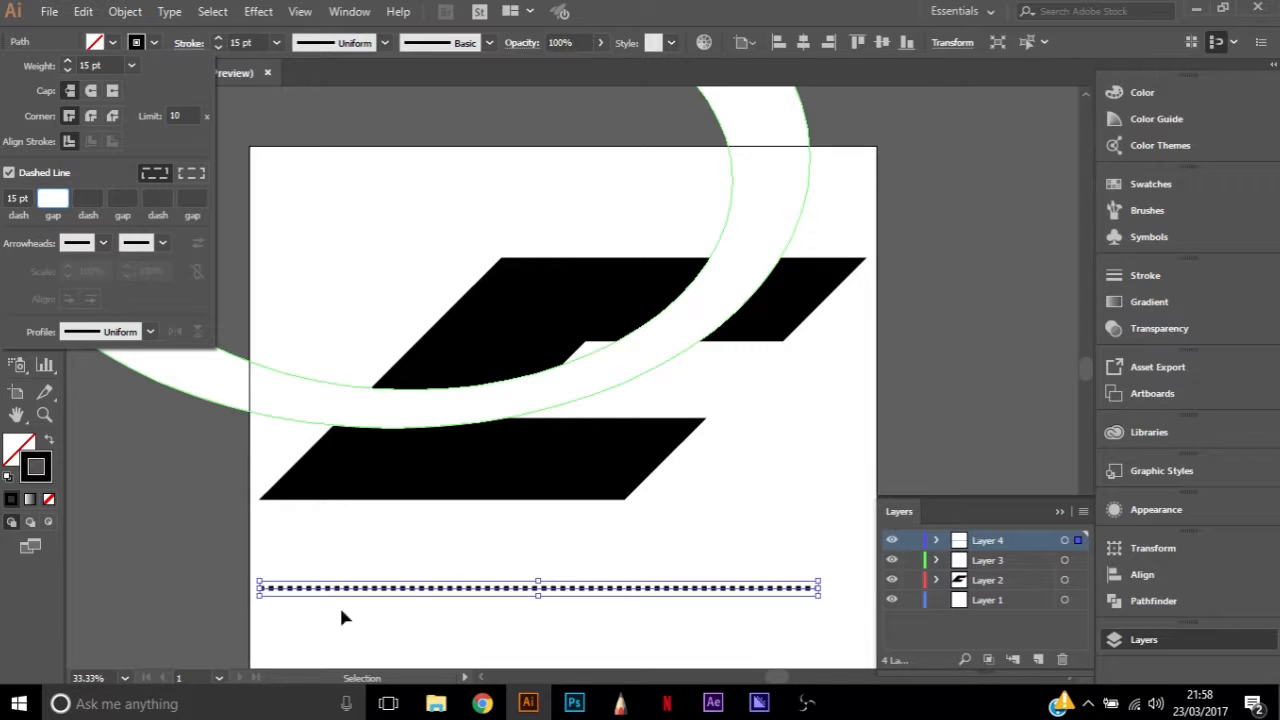
click(16, 197)
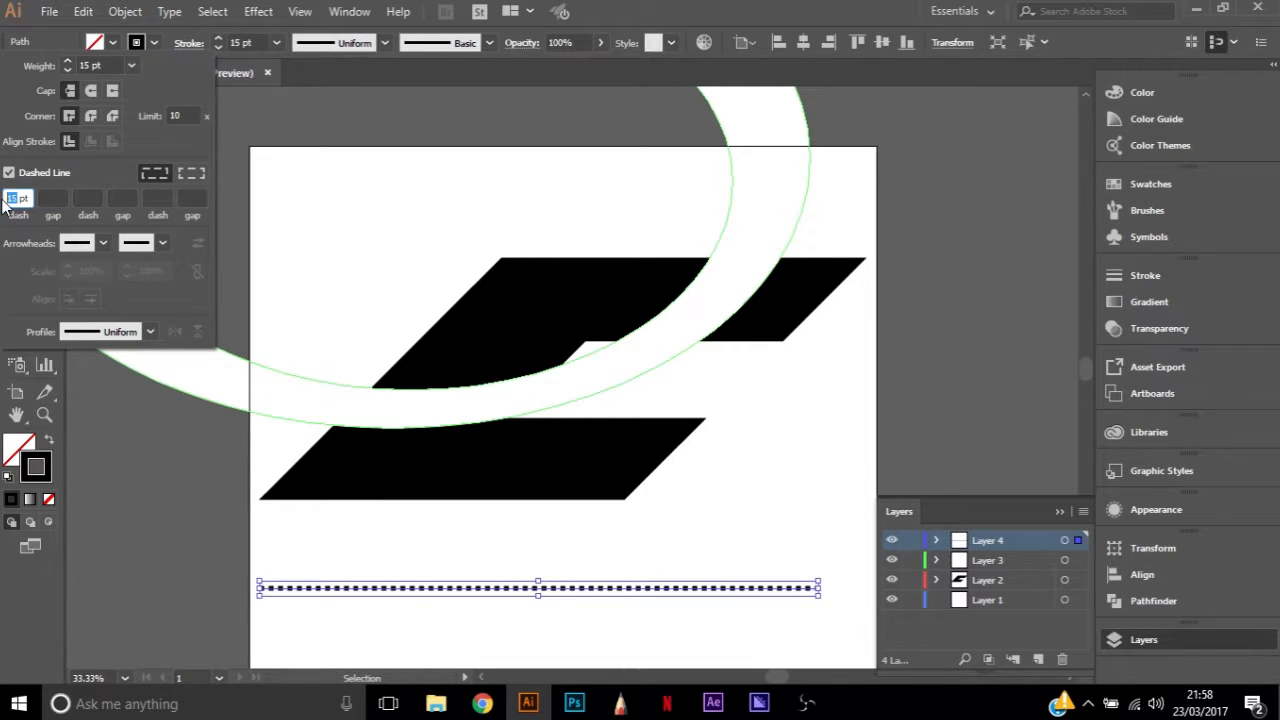
text(20 pt)
click(60, 197)
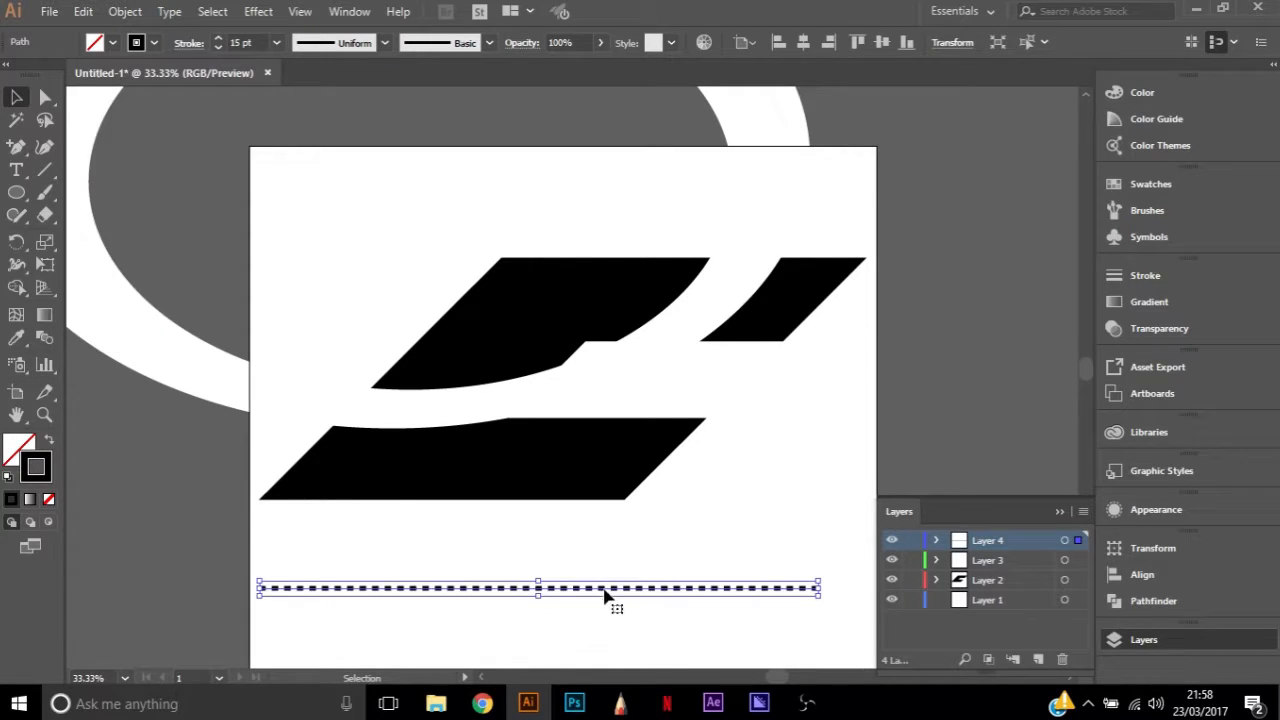
Move the dashed line up into the curved white gap just above the letter's lower arm
click(608, 471)
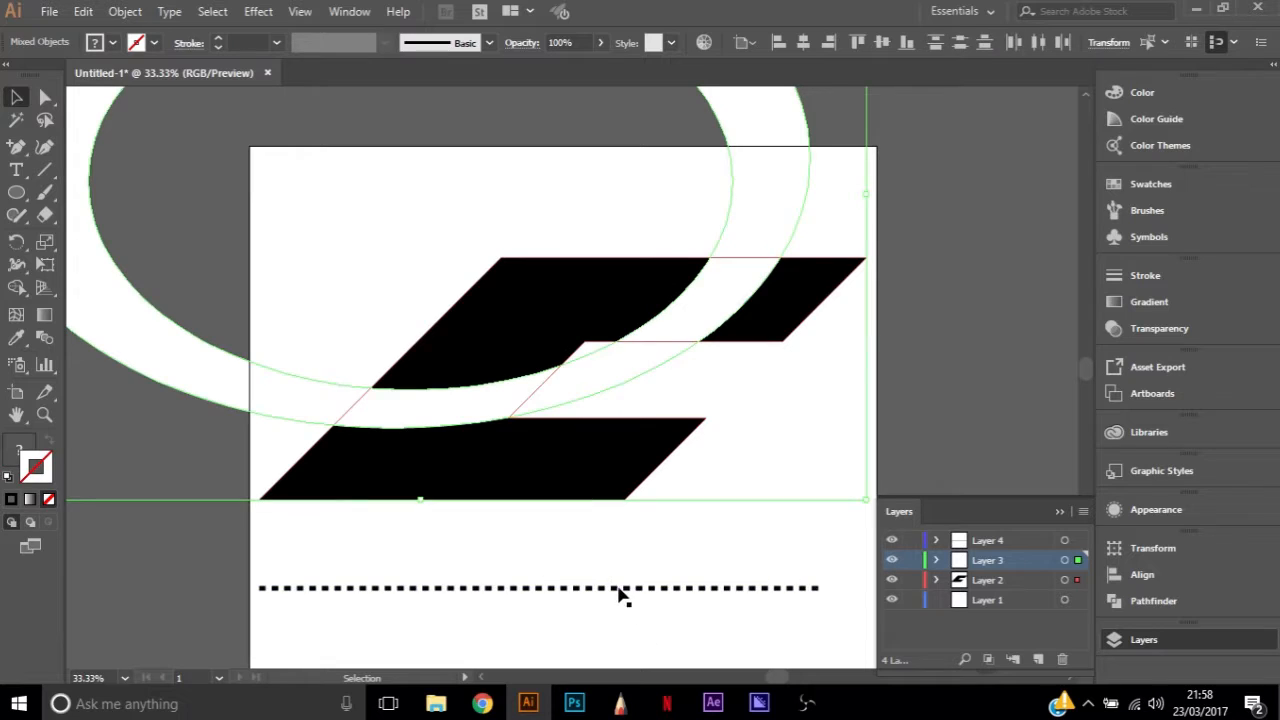
click(616, 591)
drag(612, 592, 673, 412)
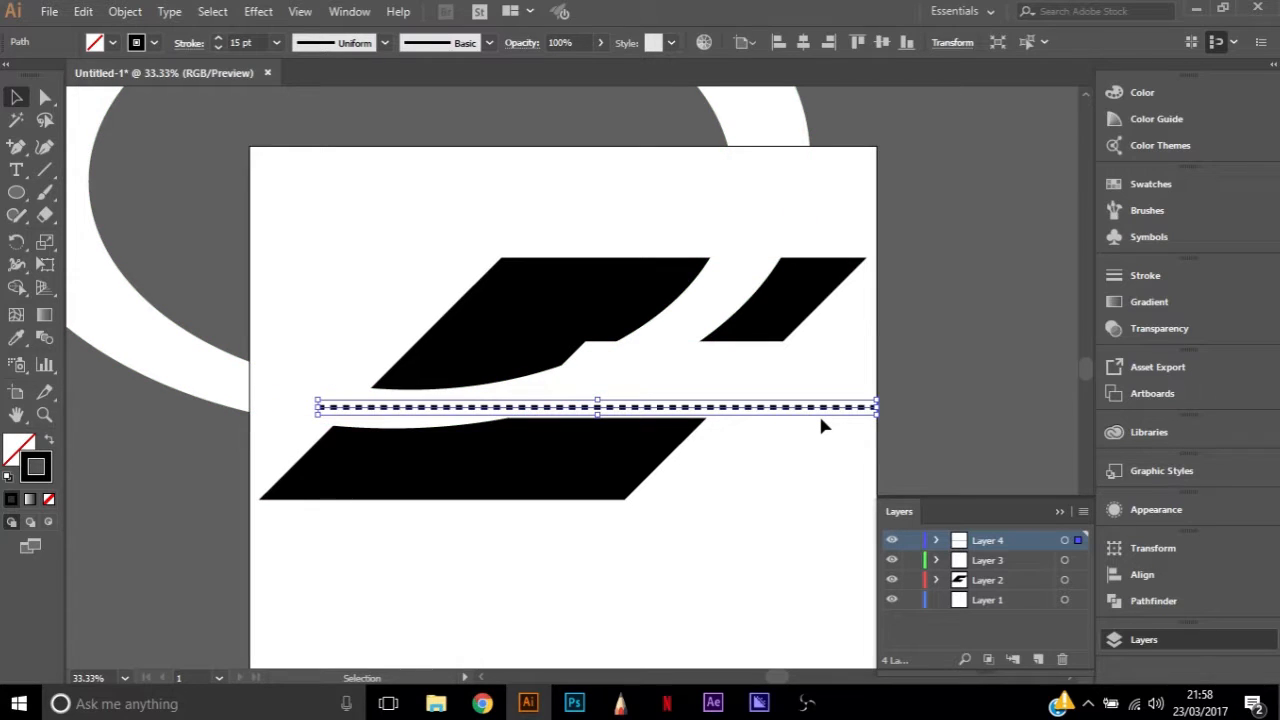
Move the dashed line's right end anchor up to the upper arm's top edge, inside the white gap
key(a)
click(875, 408)
drag(875, 408, 749, 255)
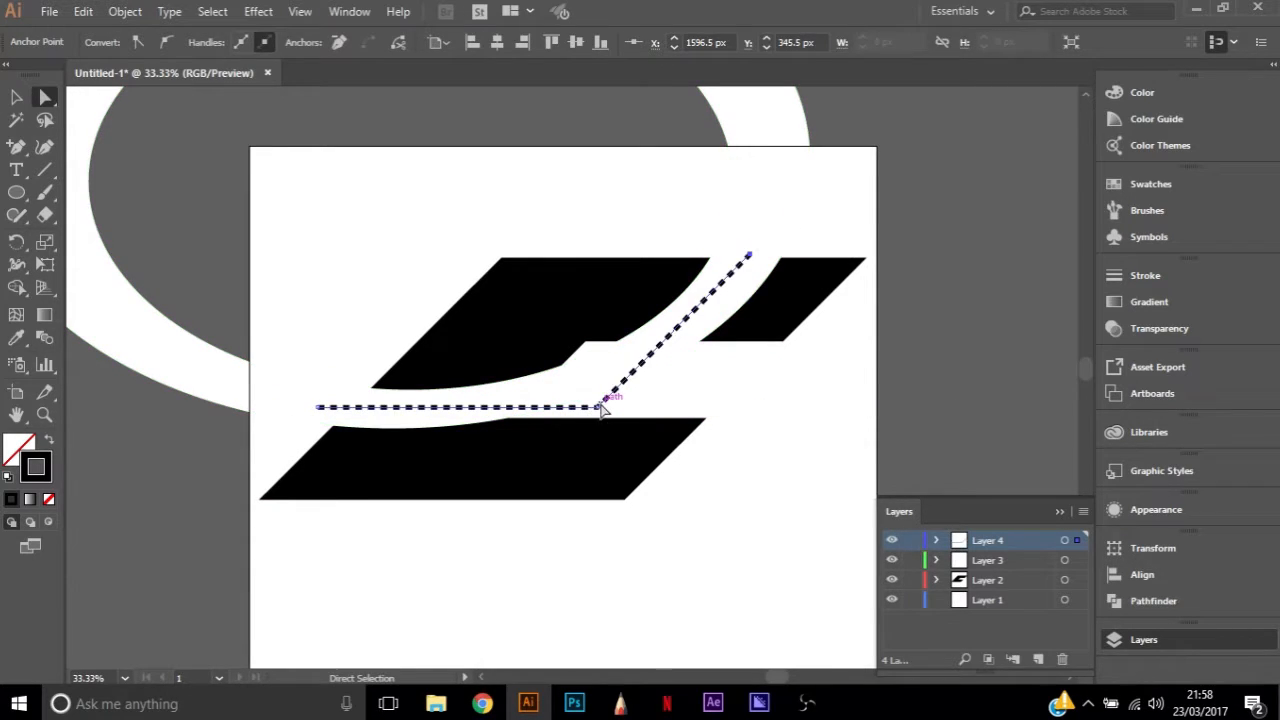
Convert the dashed line's middle anchor to a smooth point and adjust its position and handles to follow the white gap's arc
key(p)
key(alt)
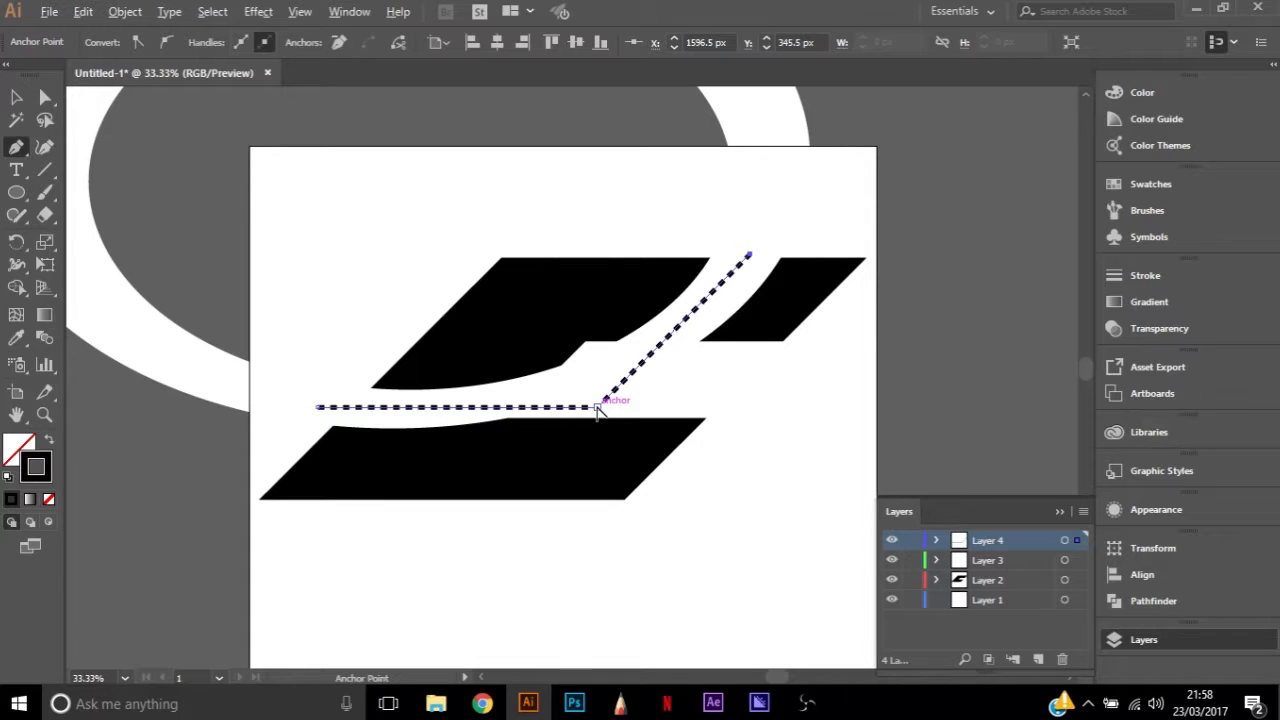
drag(597, 408, 693, 379)
drag(598, 412, 594, 389)
drag(688, 359, 693, 349)
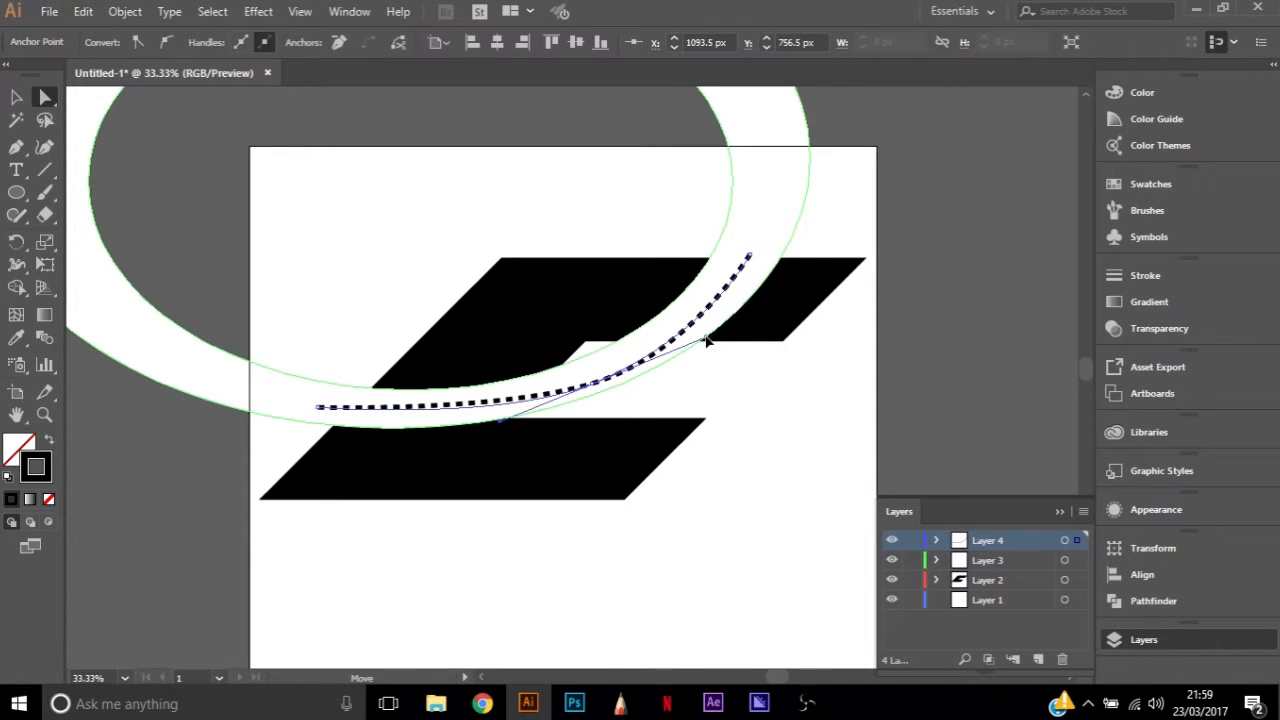
drag(706, 343, 493, 429)
drag(597, 380, 603, 372)
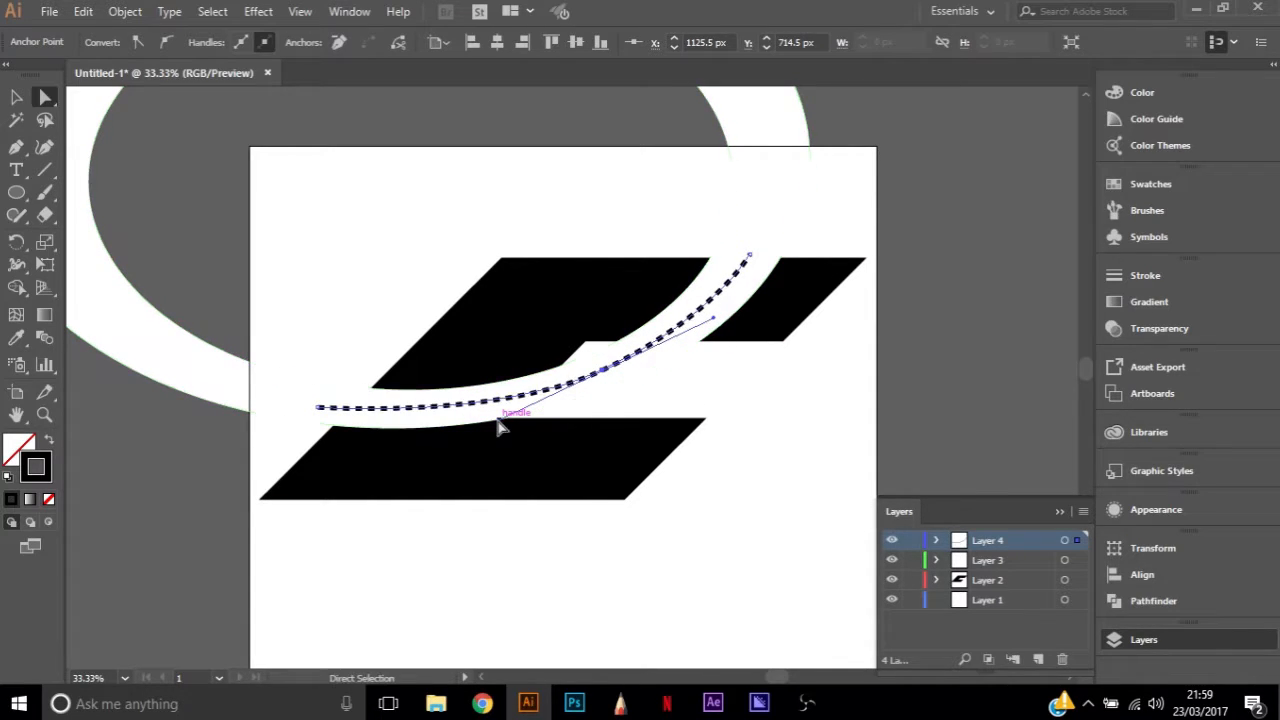
click(745, 585)
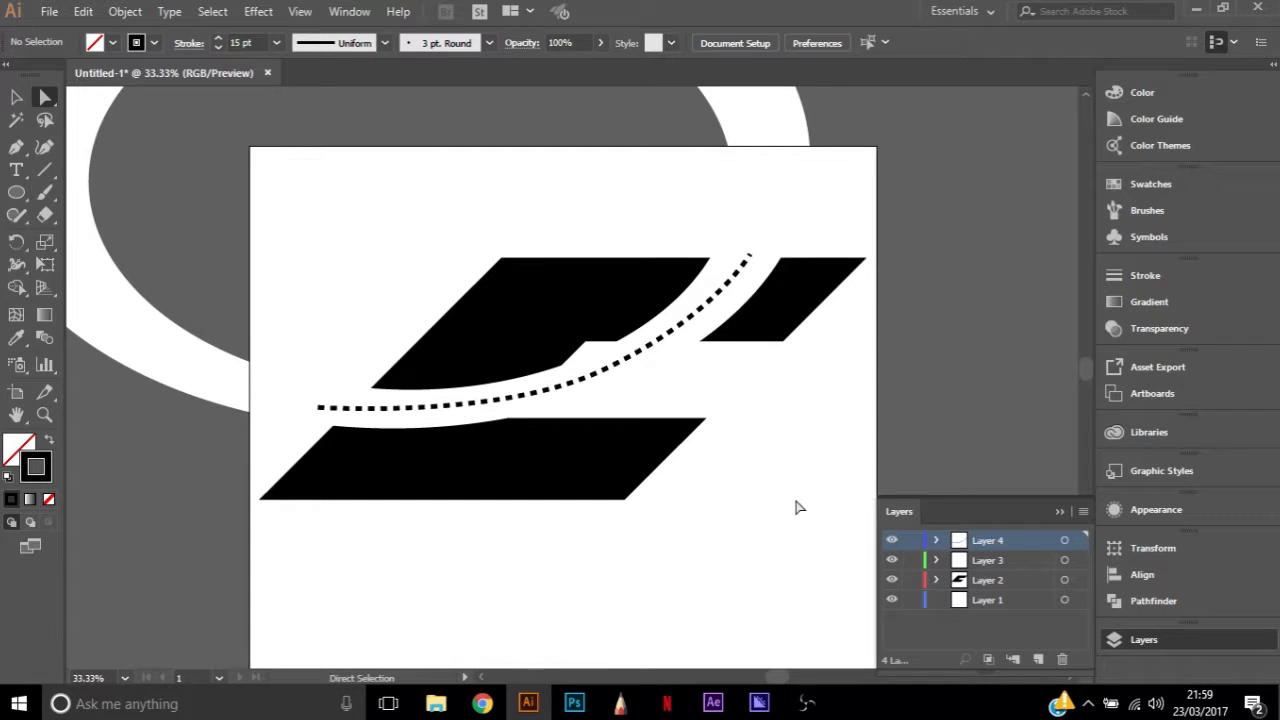
Delete the curved dashed line from the white gap
click(599, 372)
click(600, 373)
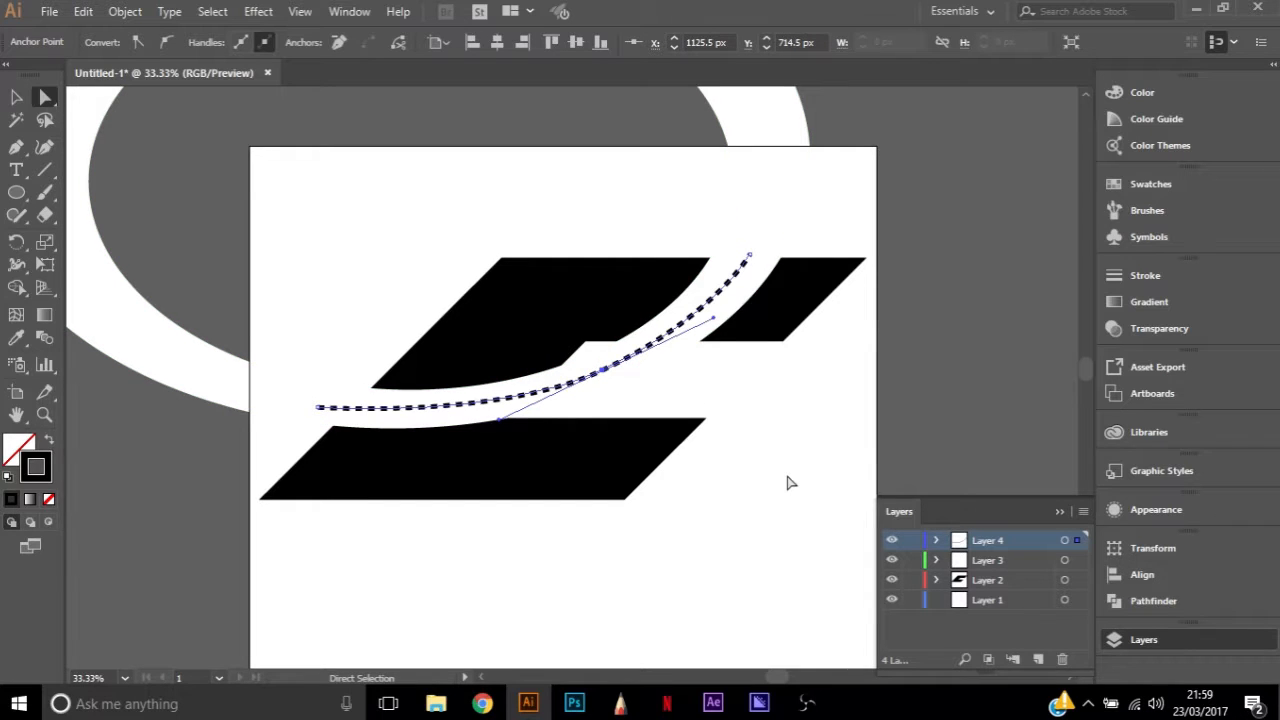
click(701, 425)
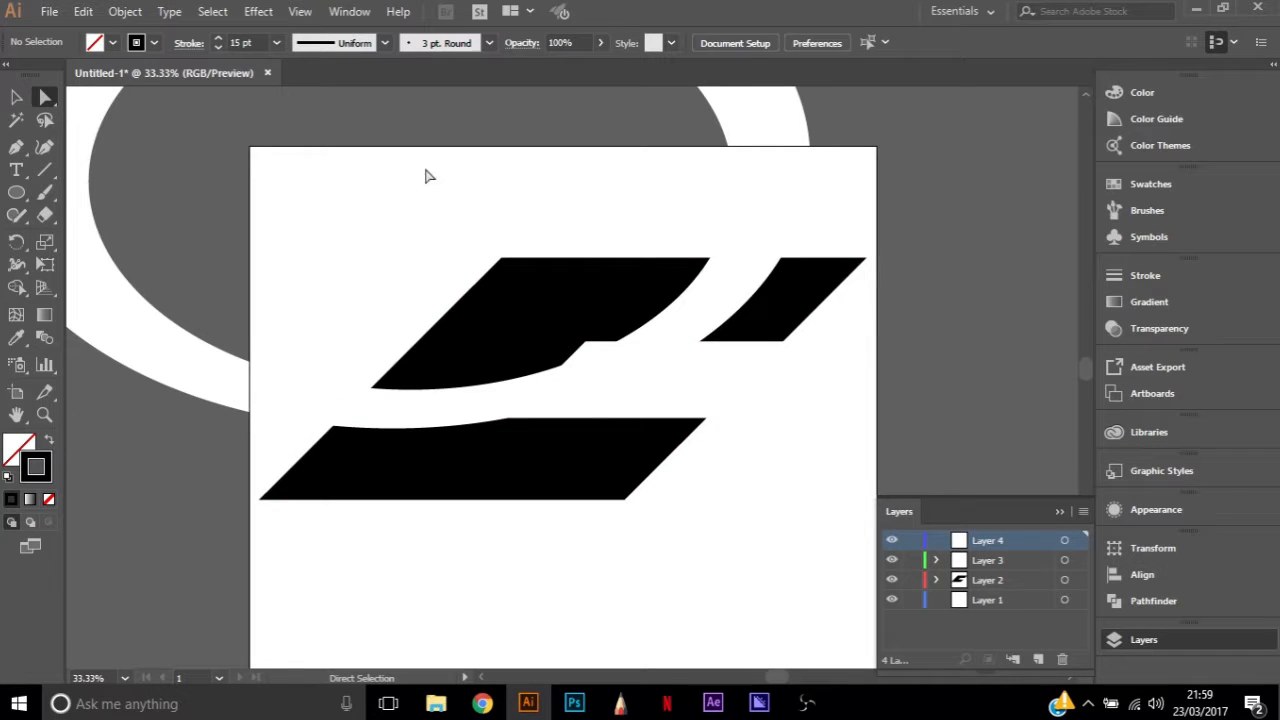
Draw a closed four-sided shape with the Pen tool, about 444 px wide and 260 px high, extending the upper arm's top edge leftward
scroll(491, 420, up, 2)
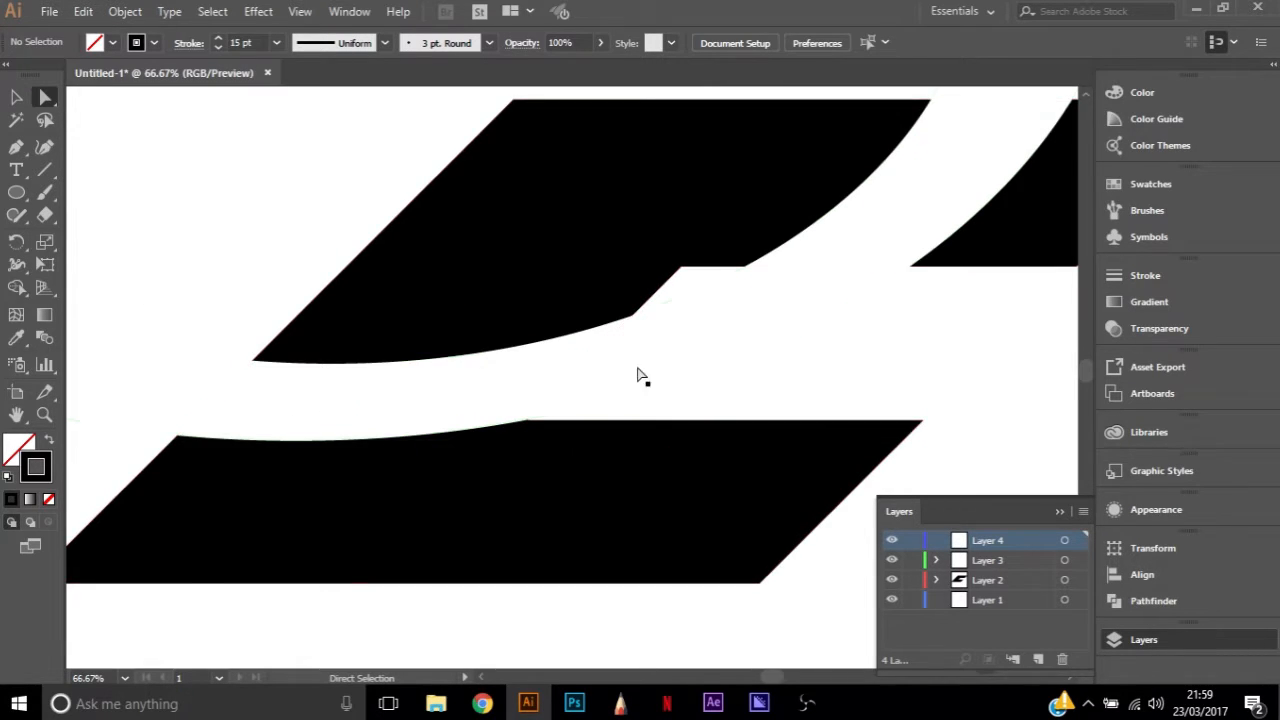
scroll(625, 362, down, 1)
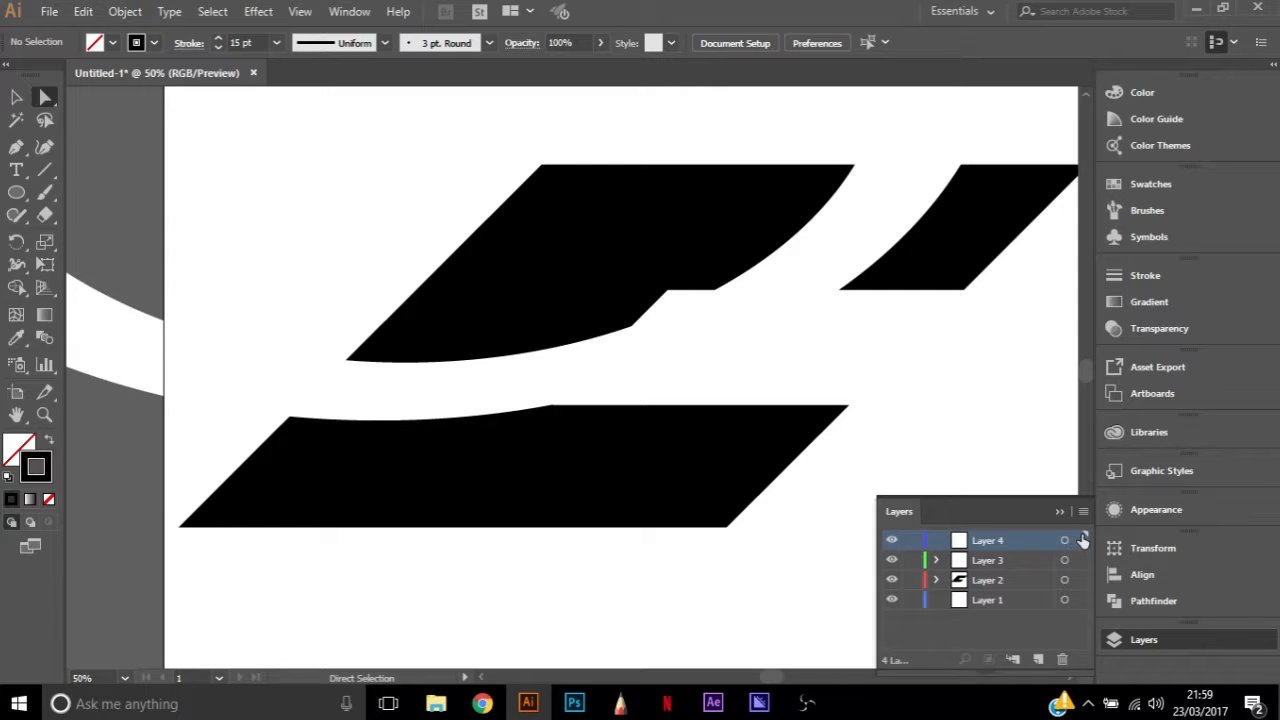
key(p)
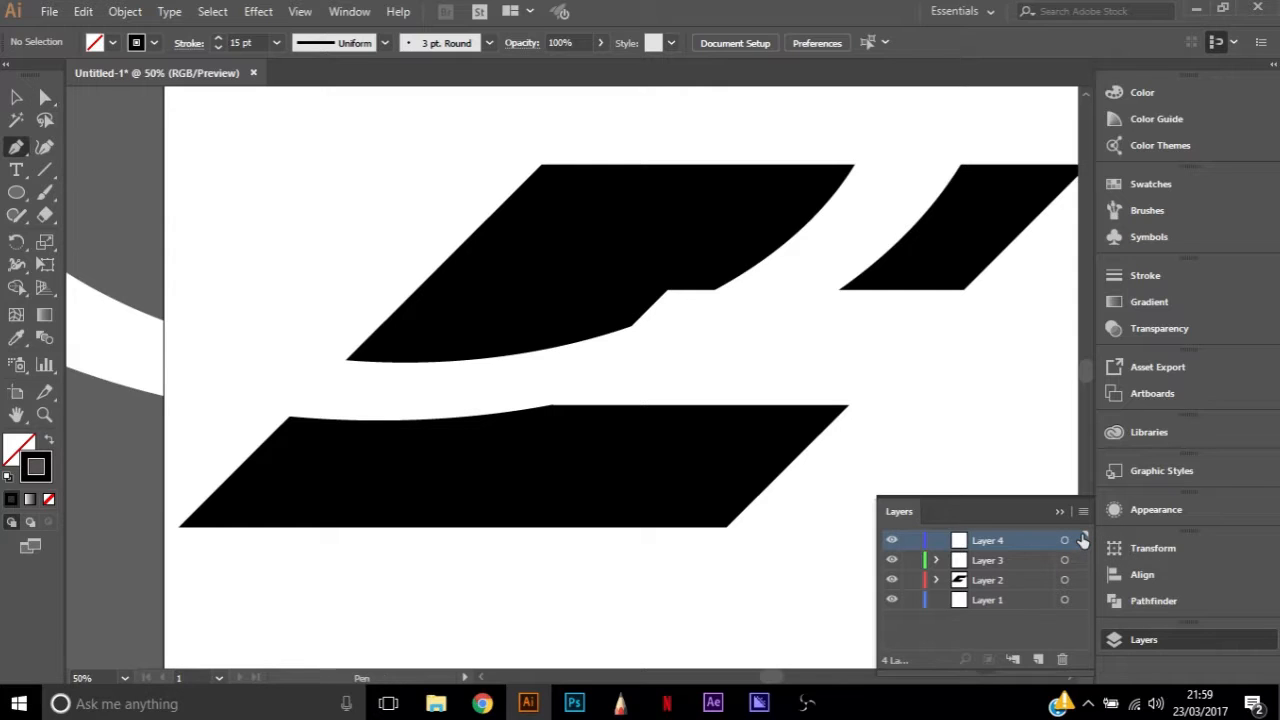
click(541, 166)
click(350, 165)
click(474, 287)
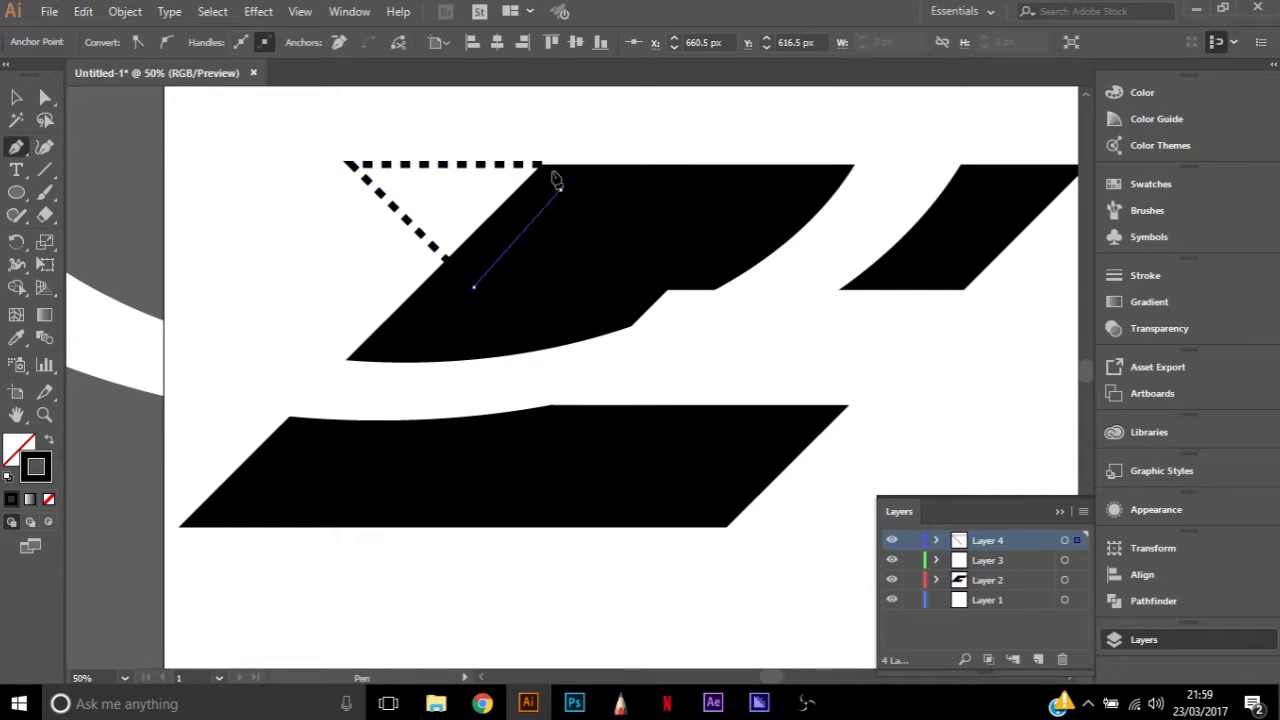
click(541, 166)
key(a)
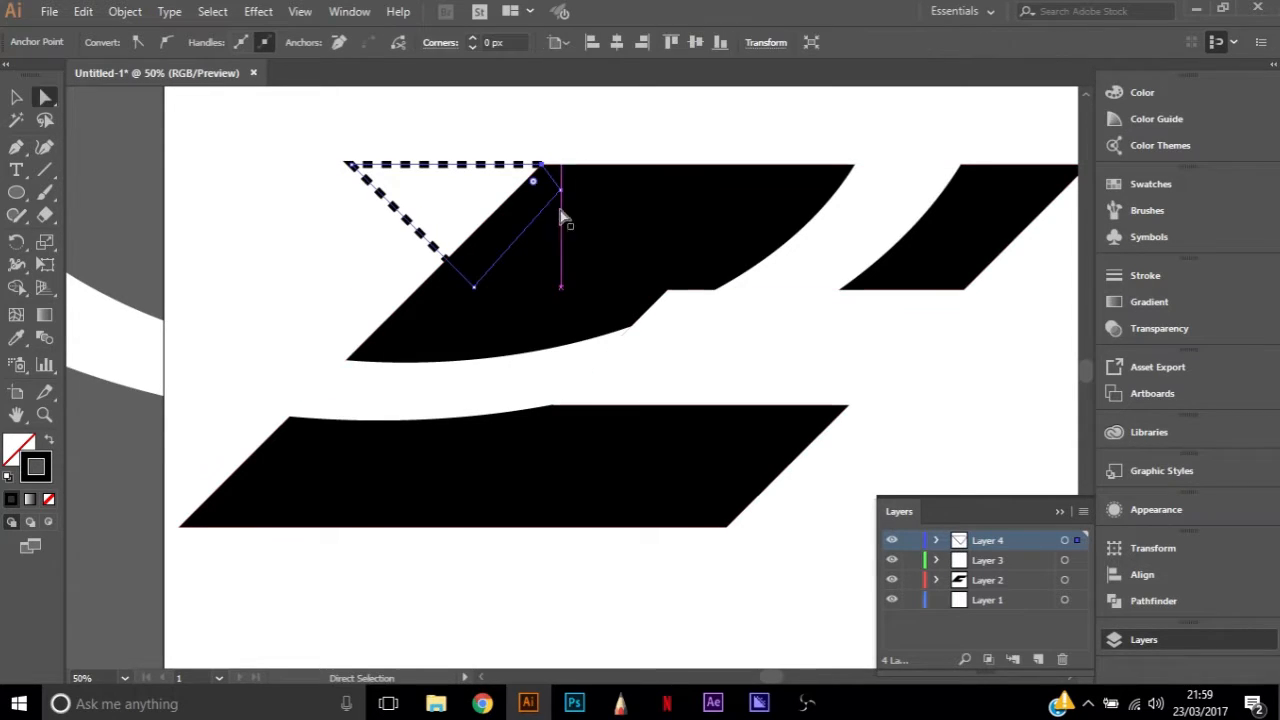
Swap the new shape's fill and stroke to give it a solid black fill without the dashed outline
click(431, 171)
click(430, 166)
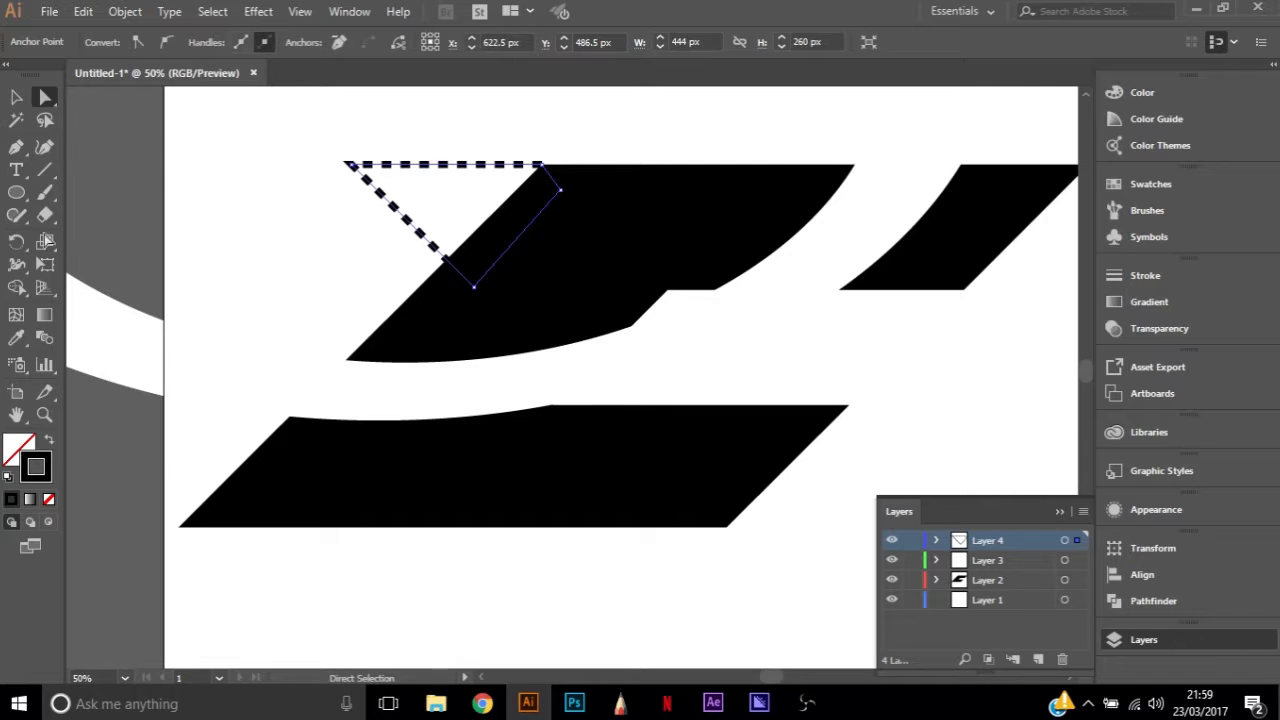
click(47, 442)
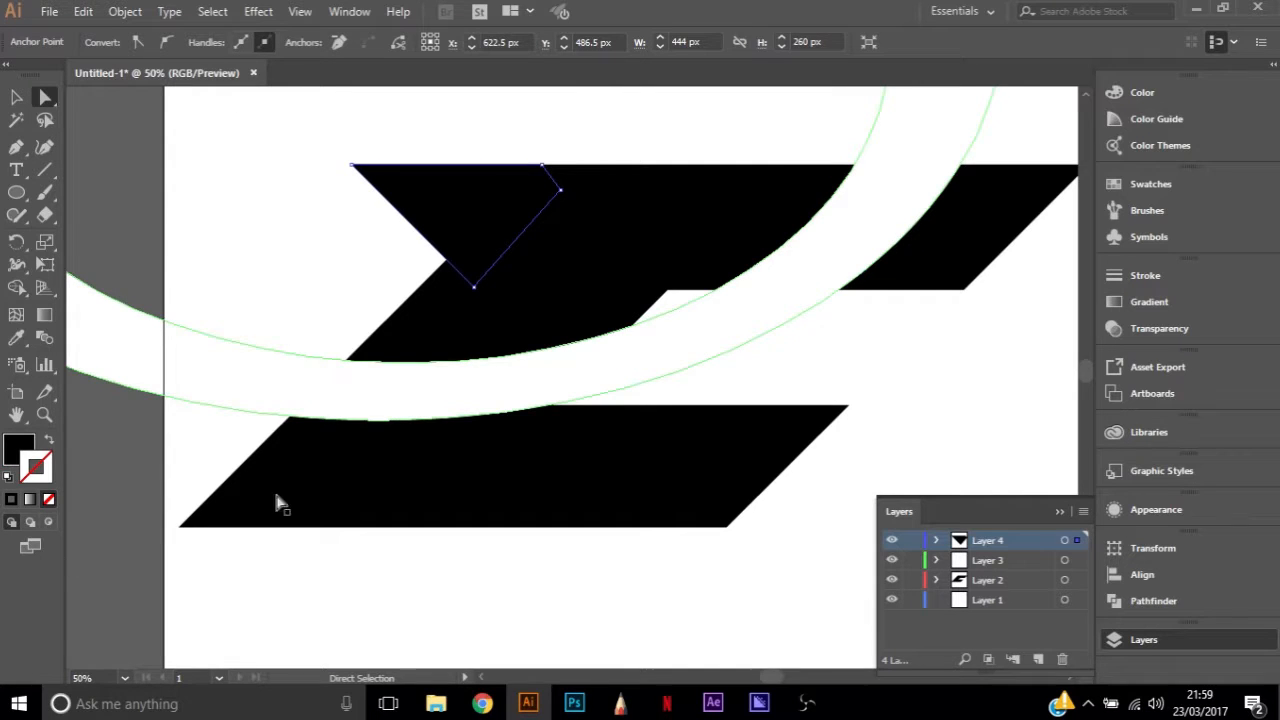
click(294, 263)
click(1078, 541)
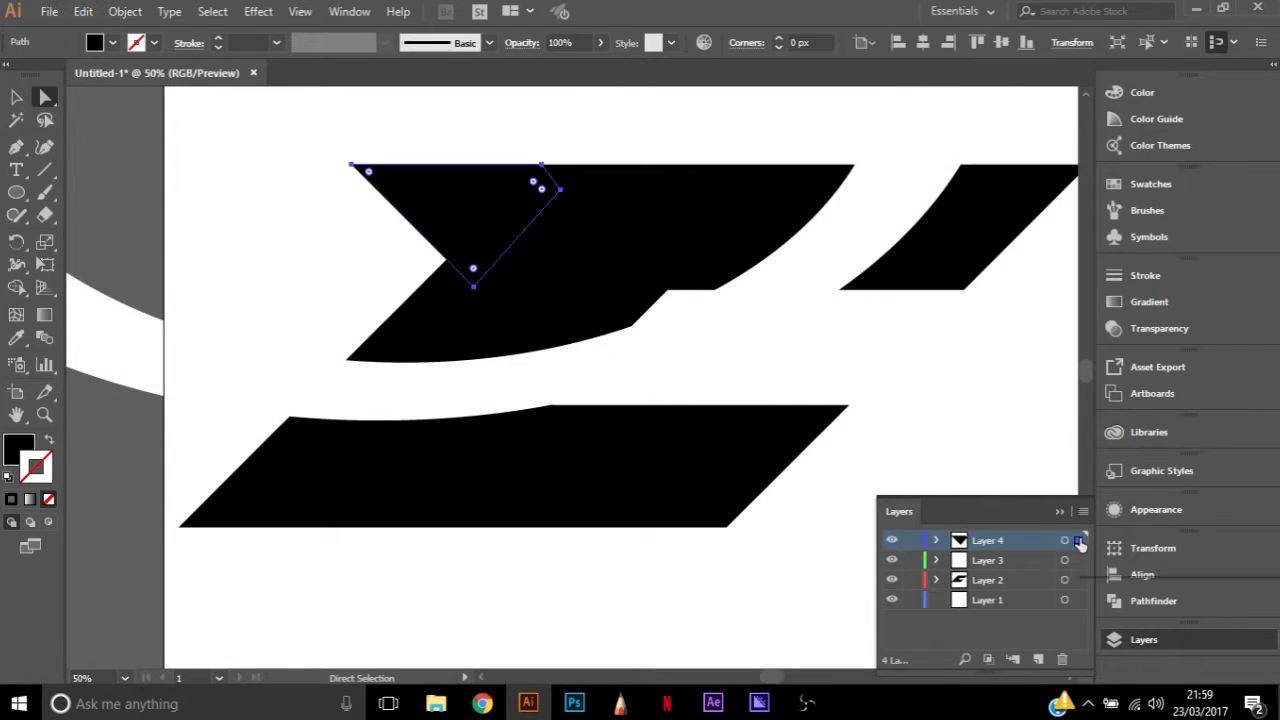
Try to draw a closed black shape over the lower arm's left end with the Pen tool, then undo it
key(p)
click(179, 527)
click(179, 420)
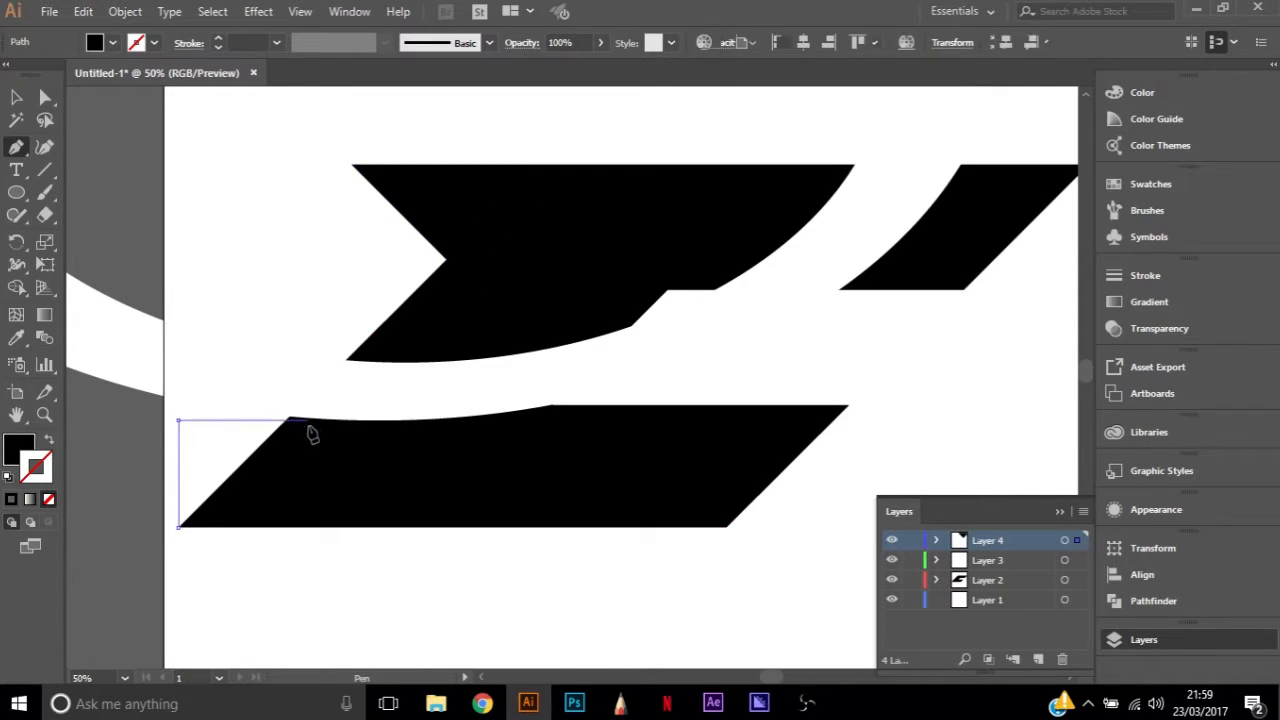
click(309, 421)
click(351, 485)
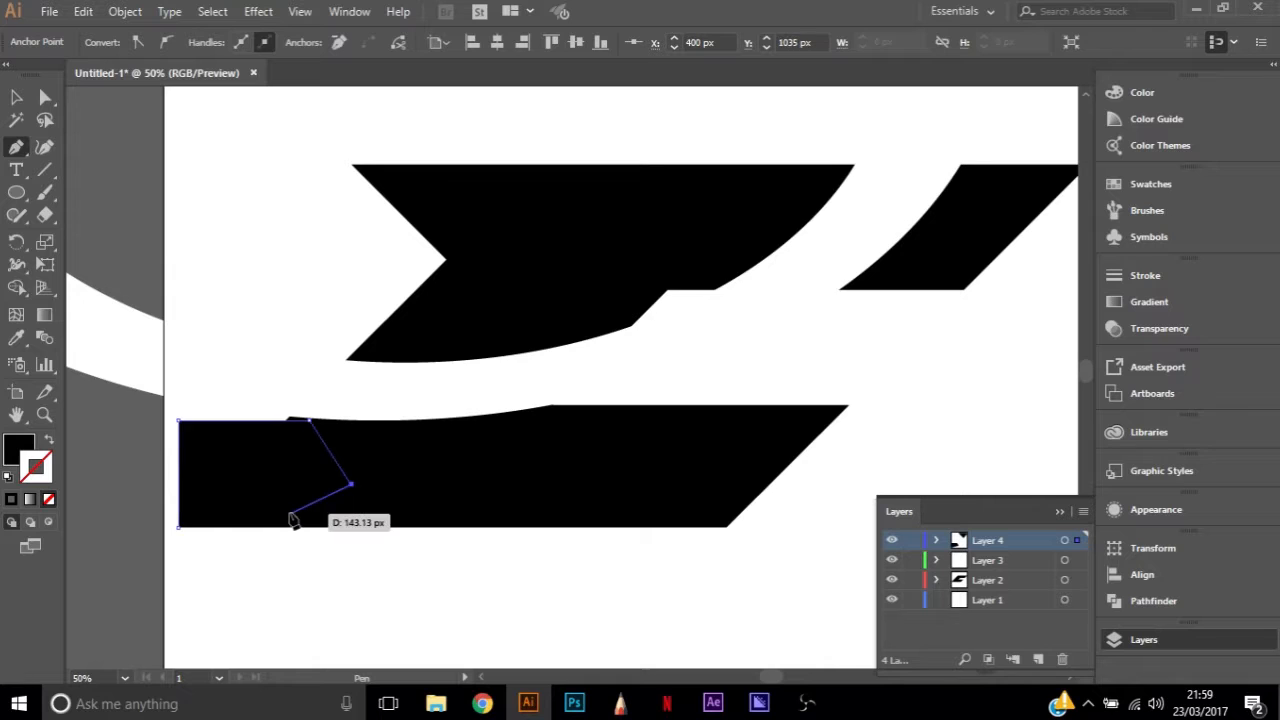
click(179, 527)
ctrl+click(296, 615)
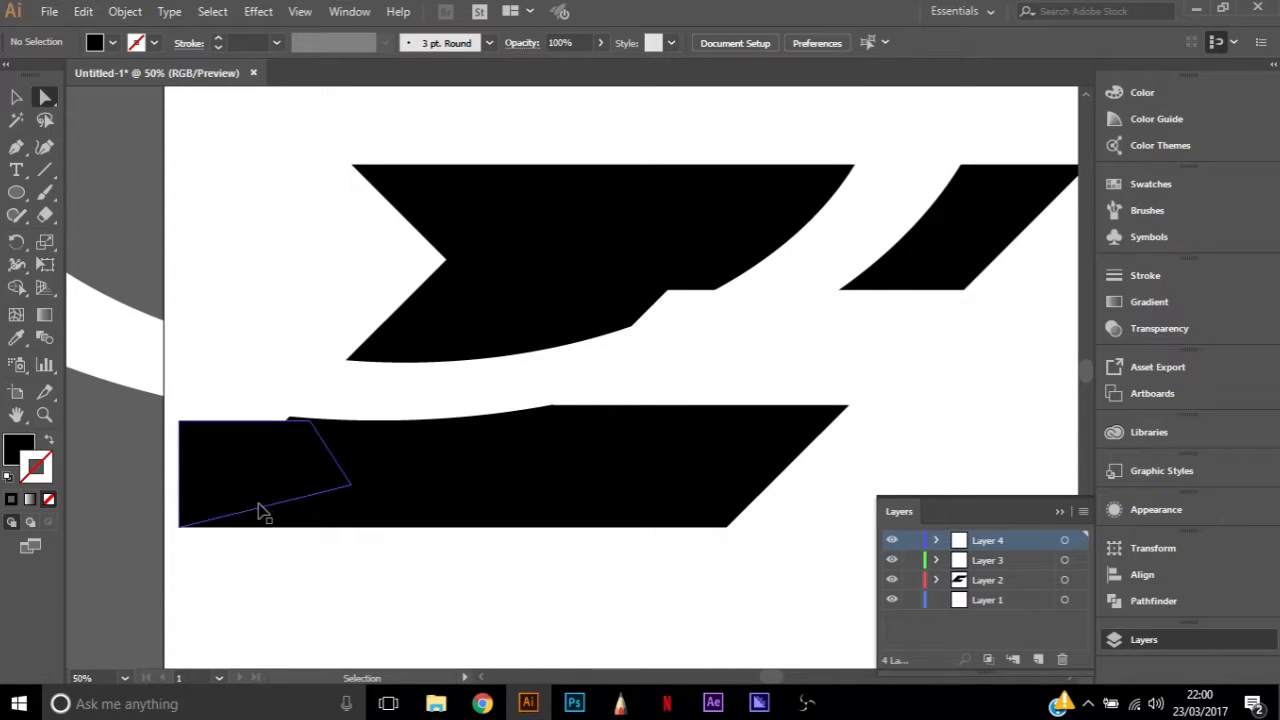
key(ctrl+z)
key(ctrl+z)
key(ctrl+z)
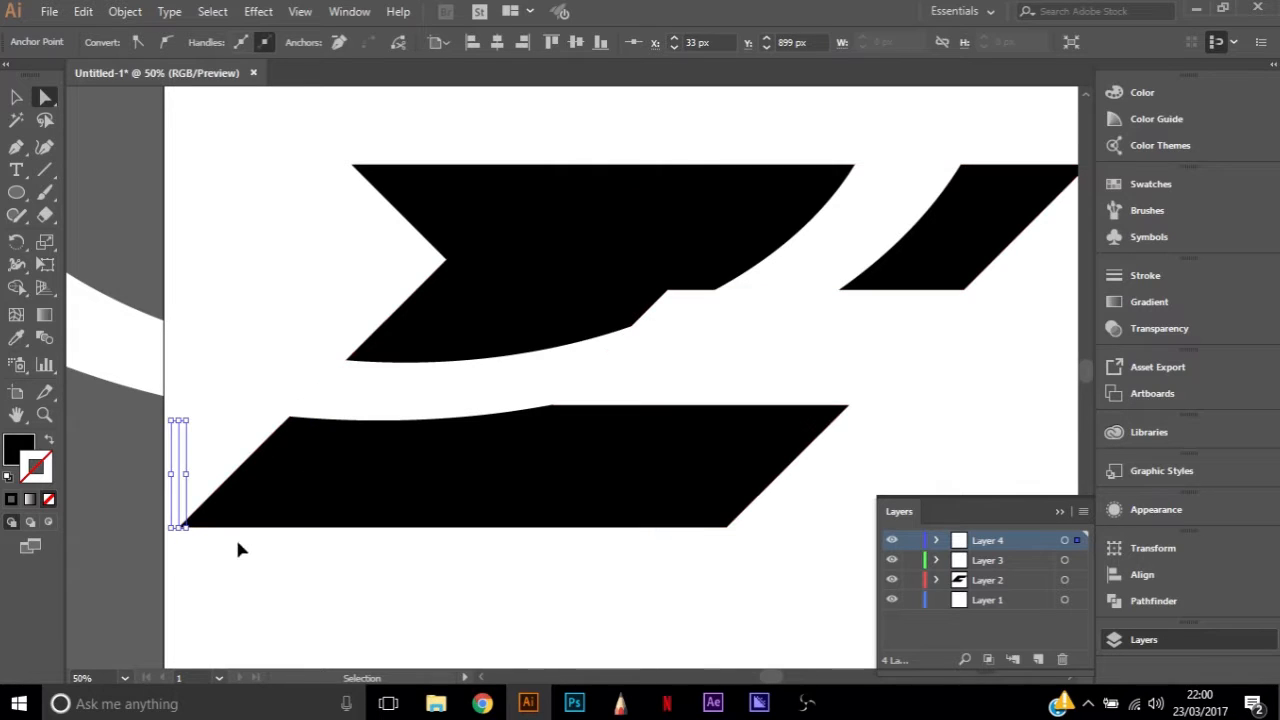
key(ctrl+z)
key(p)
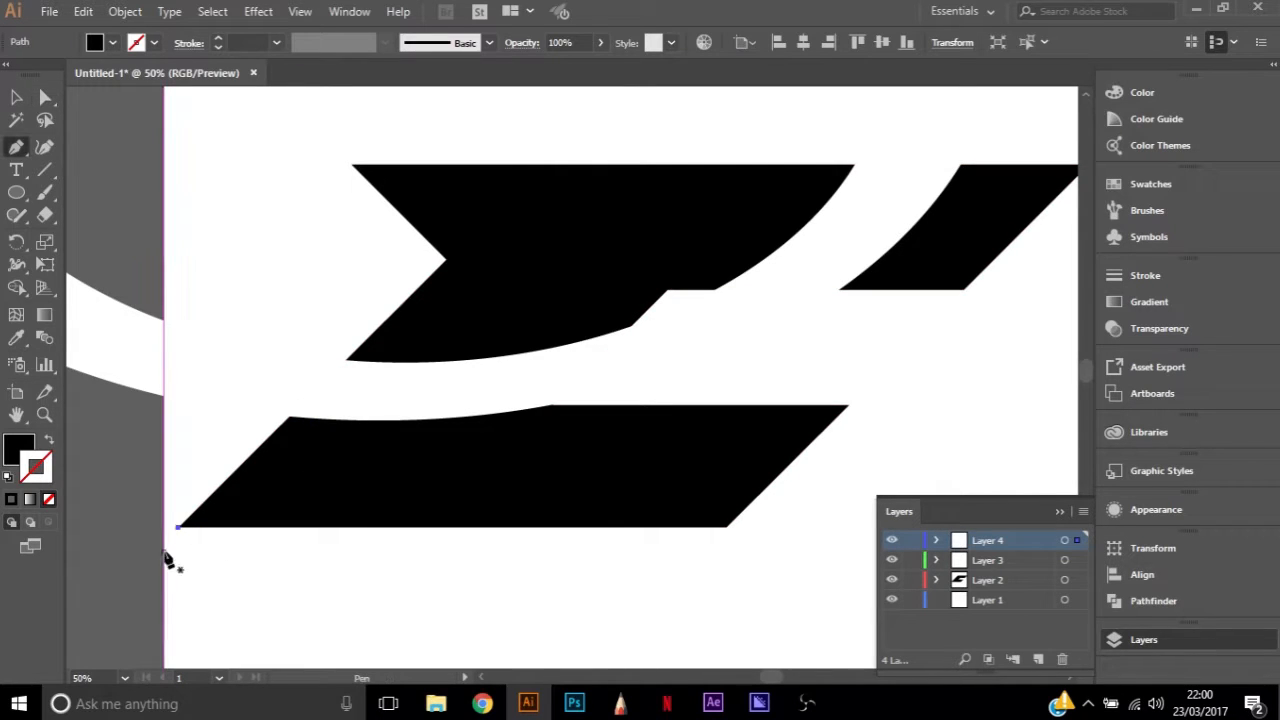
click(85, 528)
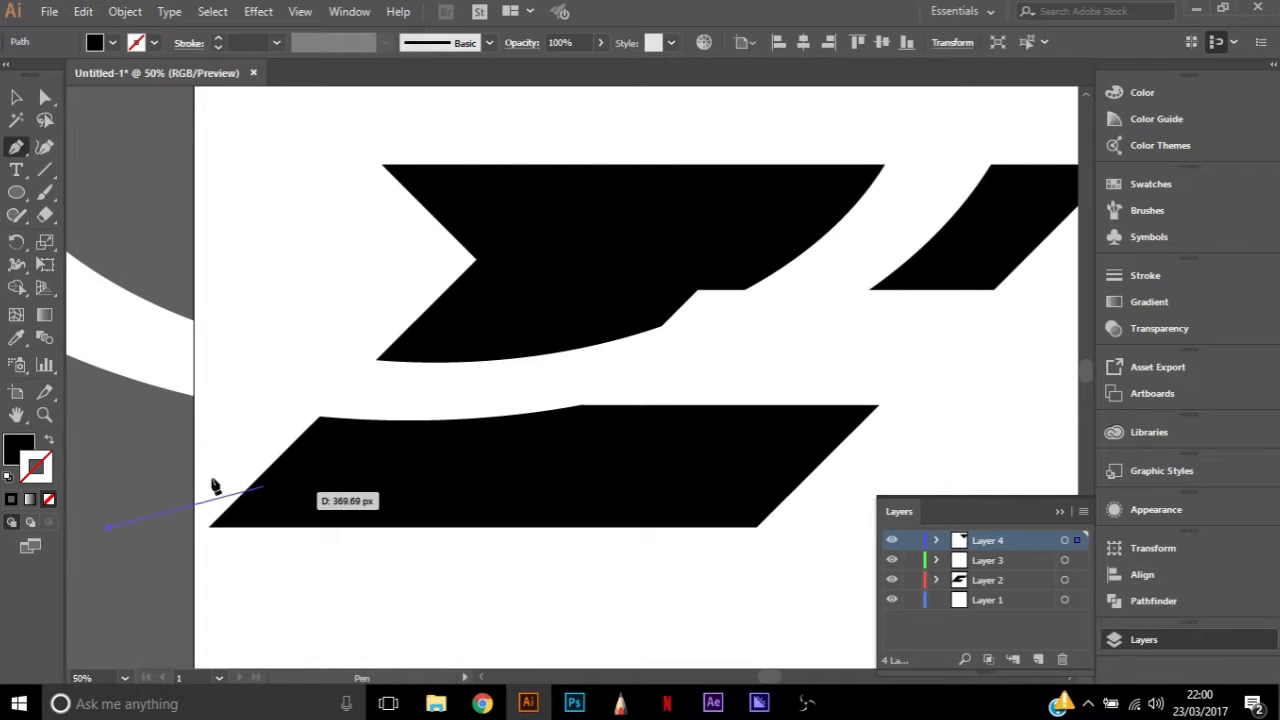
key(Escape)
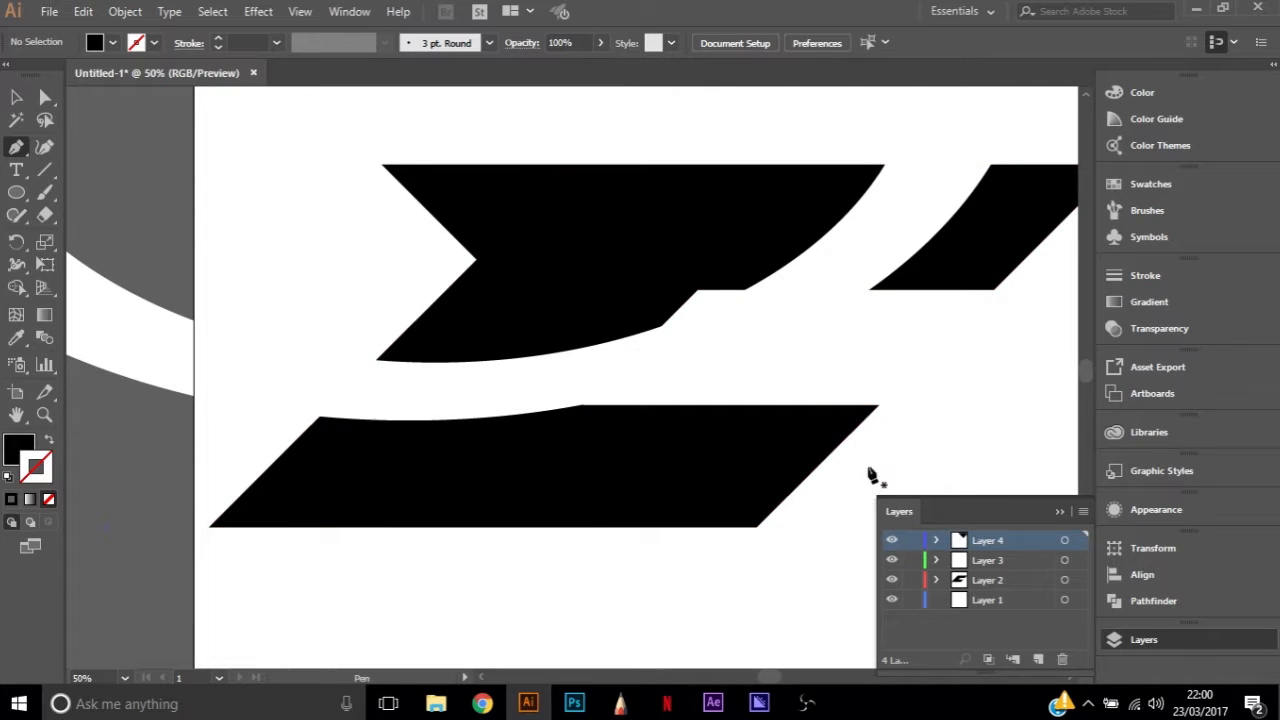
Draw a black triangle with the Pen tool, about 536 px wide and 259 px high, extending the lower arm's right end outward along its base
scroll(898, 472, up, 2)
scroll(895, 462, down, 1)
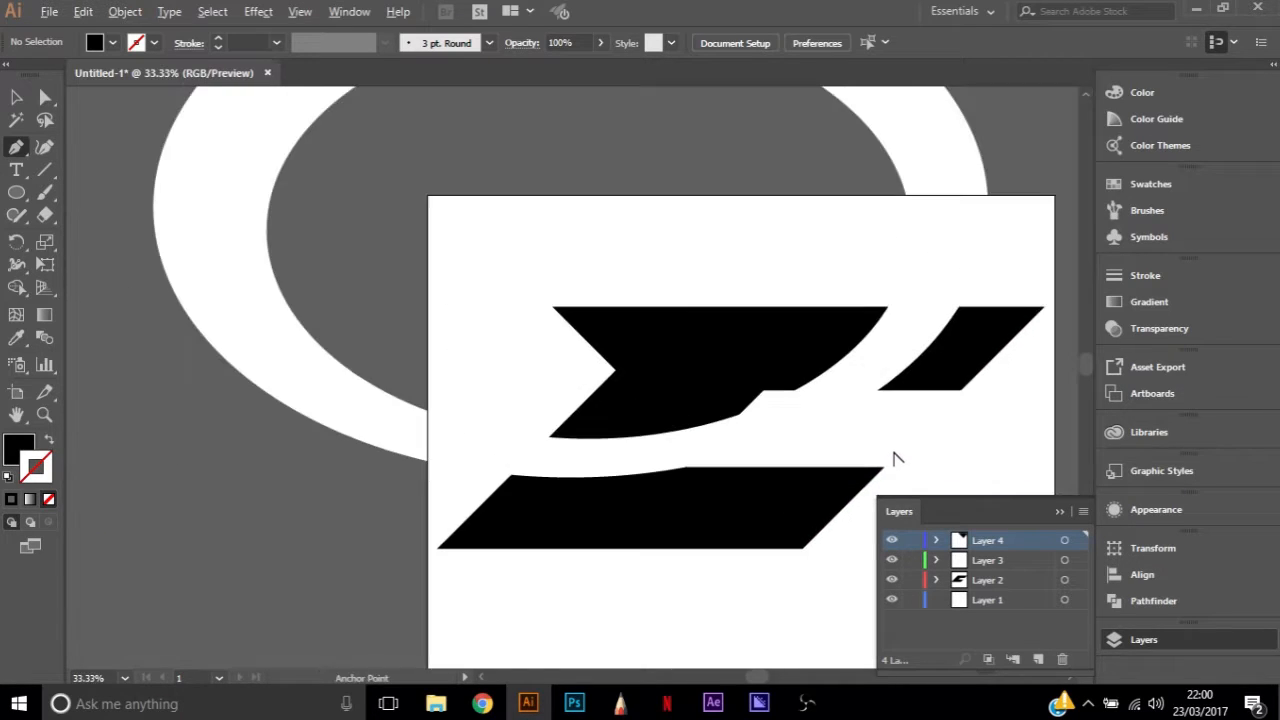
scroll(868, 441, left, 2)
scroll(866, 441, right, 6)
scroll(670, 480, up, 3)
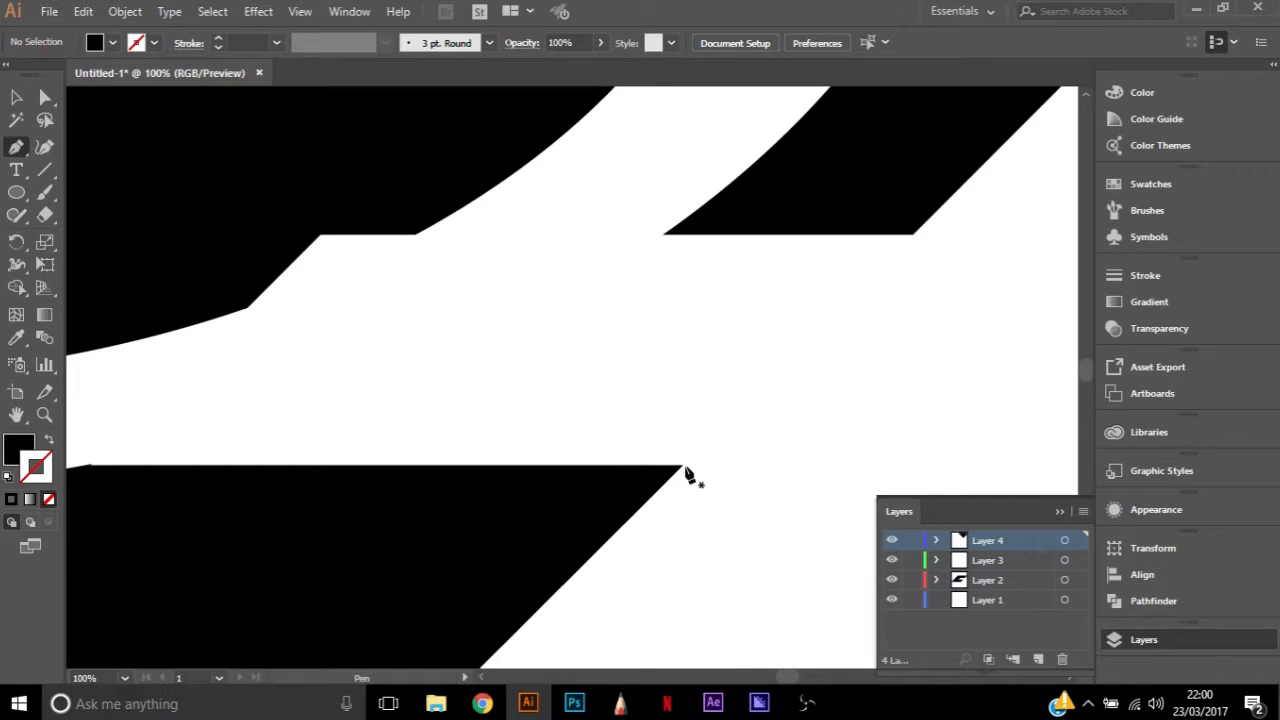
click(683, 467)
scroll(737, 490, down, 3)
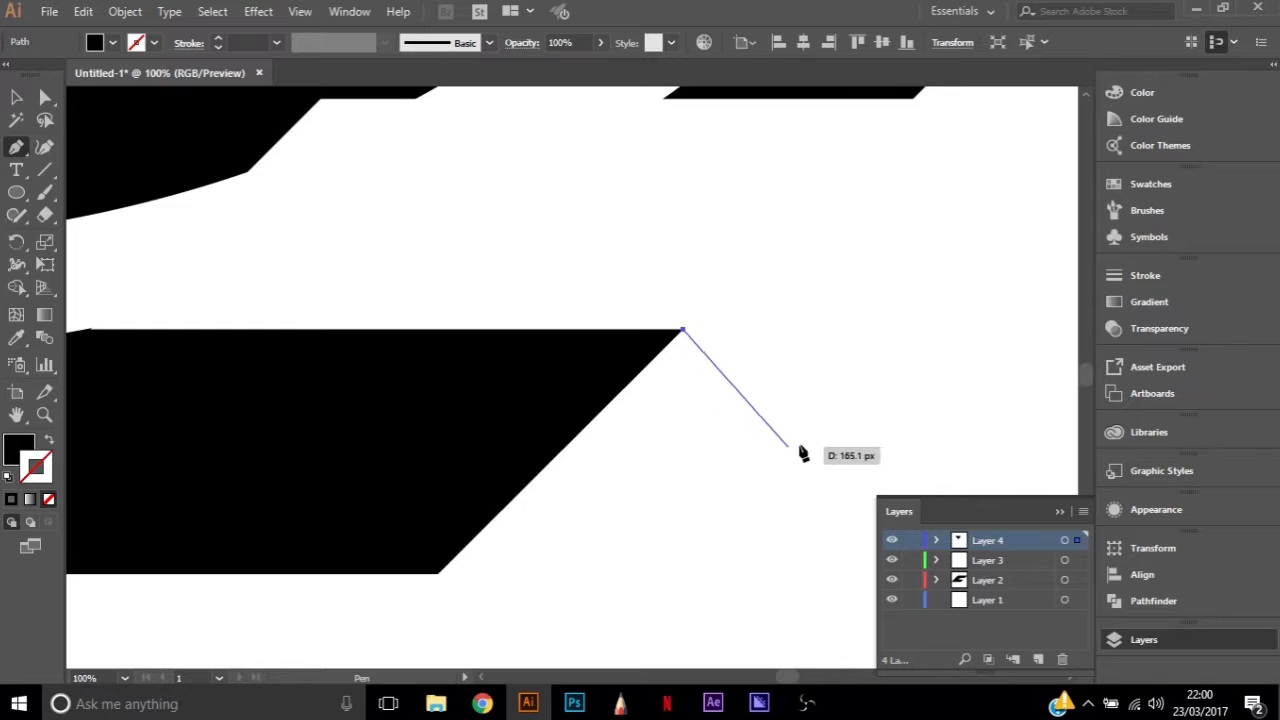
scroll(845, 453, down, 1)
scroll(843, 468, down, 1)
scroll(908, 467, down, 2)
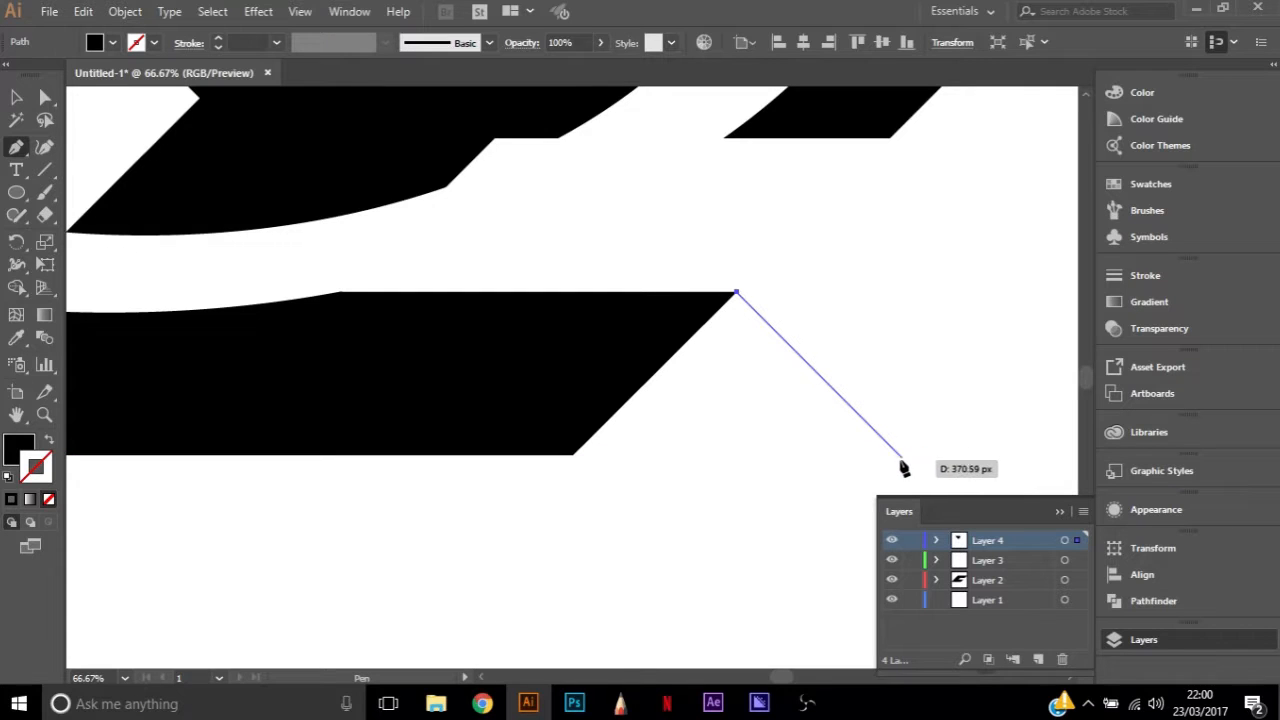
click(898, 455)
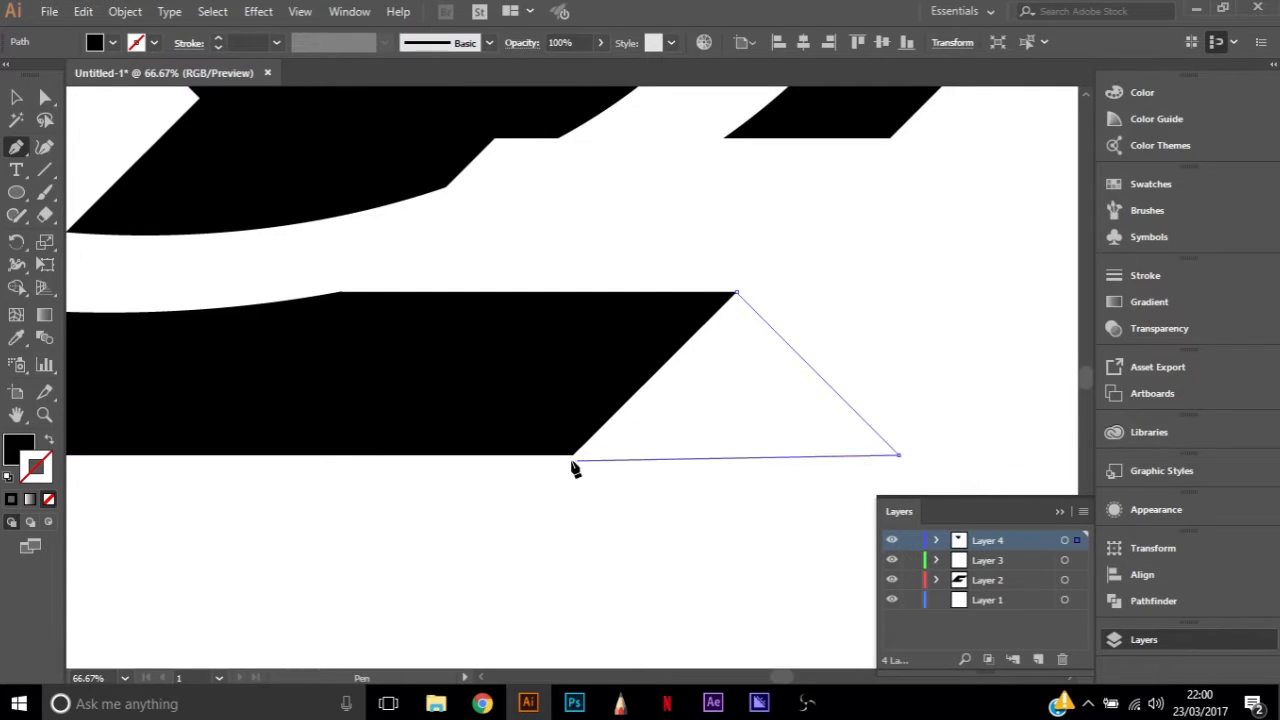
click(563, 456)
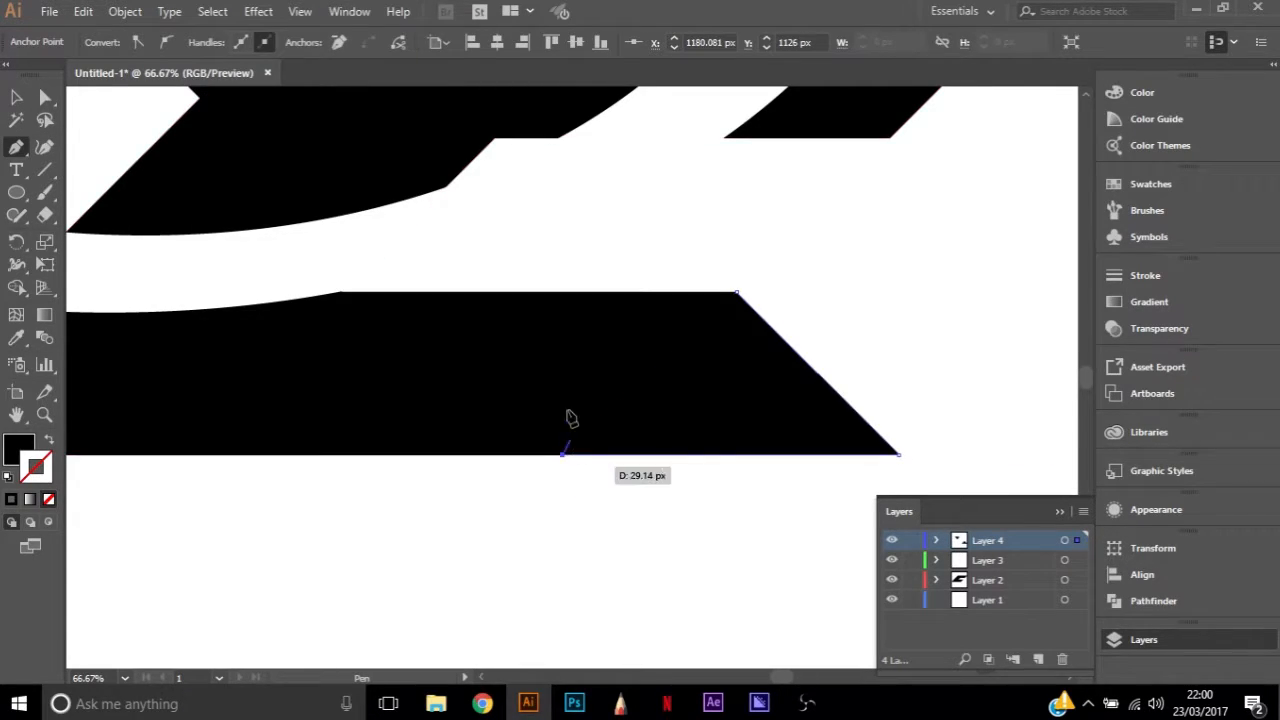
click(738, 296)
key(a)
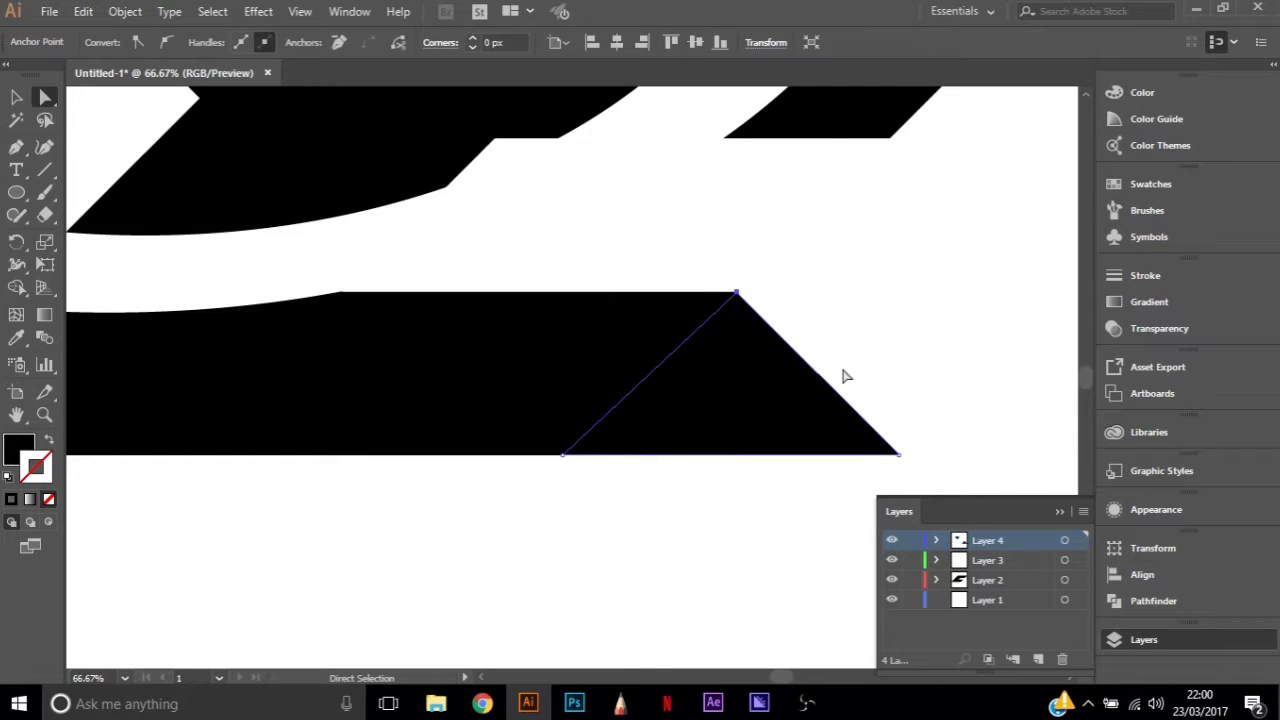
click(762, 544)
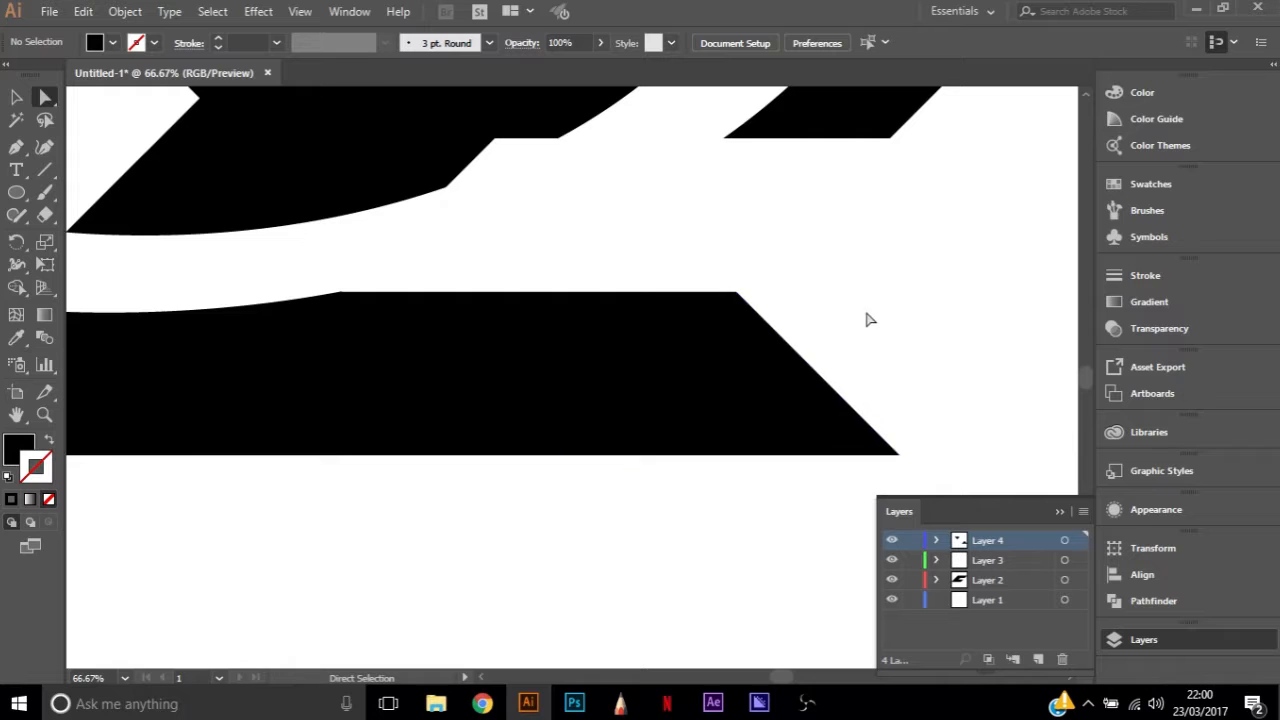
Fine-tune the position of the triangle's outer bottom corner anchor at the lower arm's right end
click(737, 293)
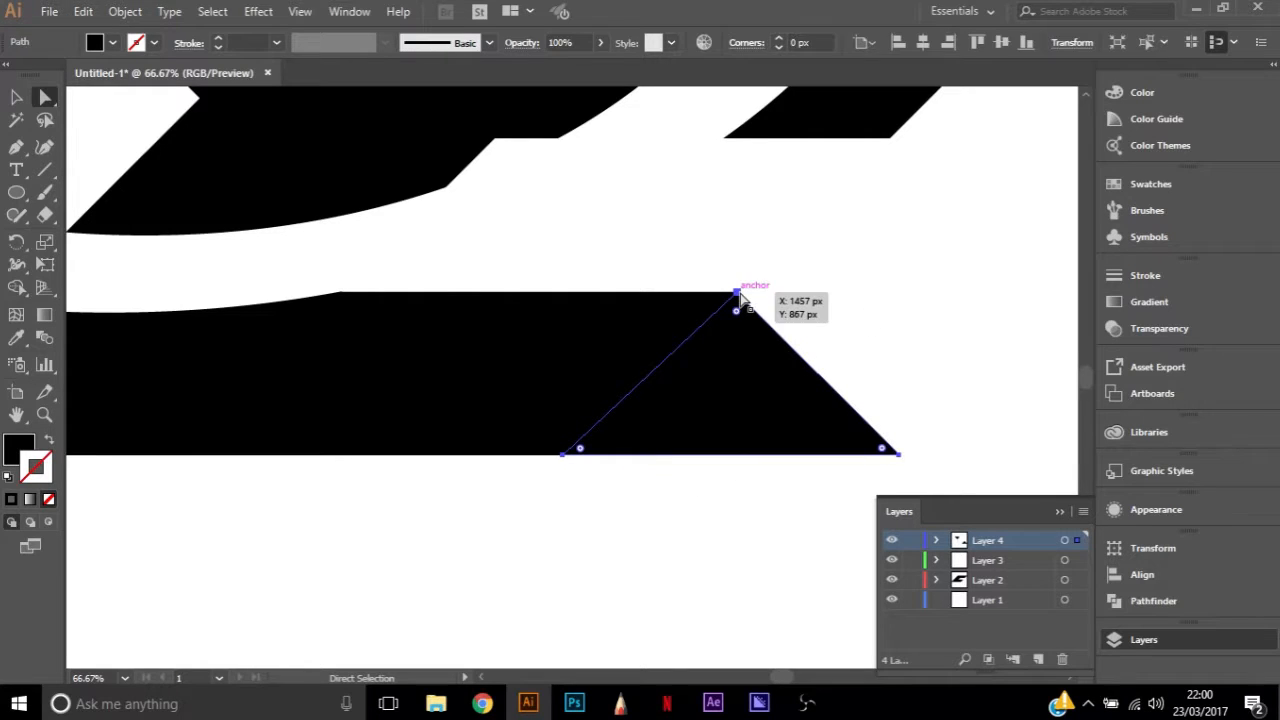
click(822, 327)
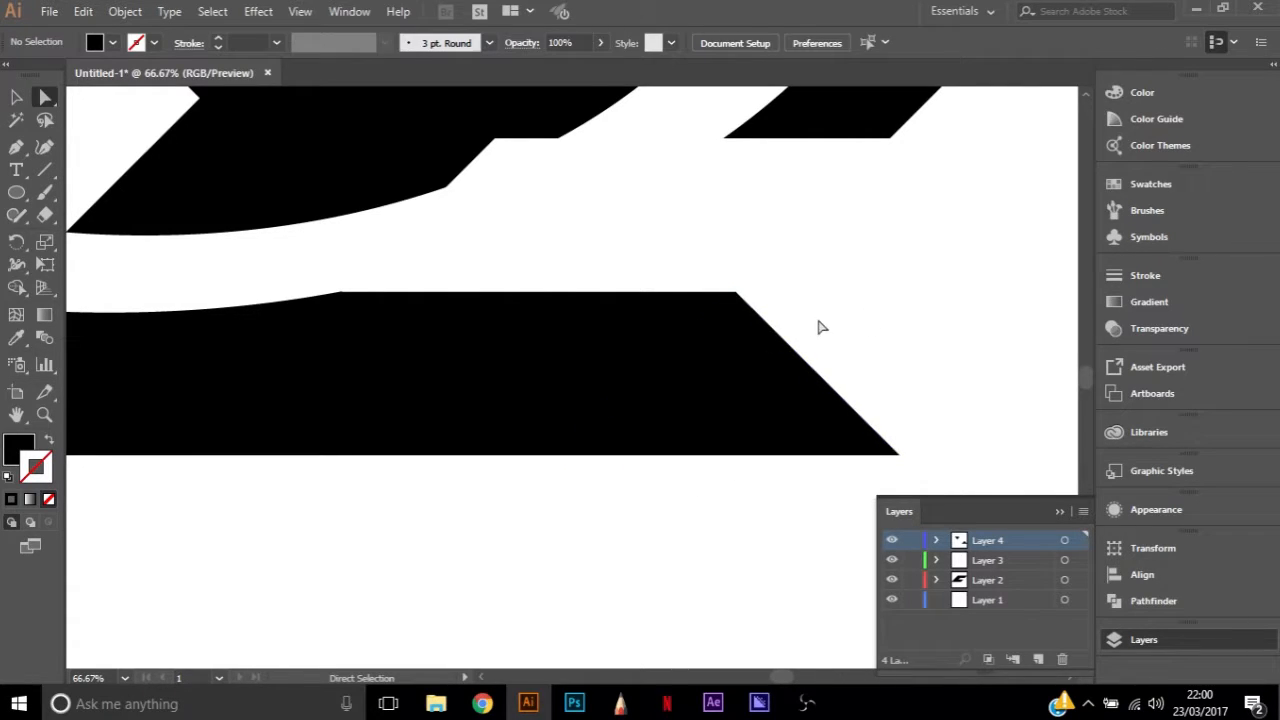
click(901, 455)
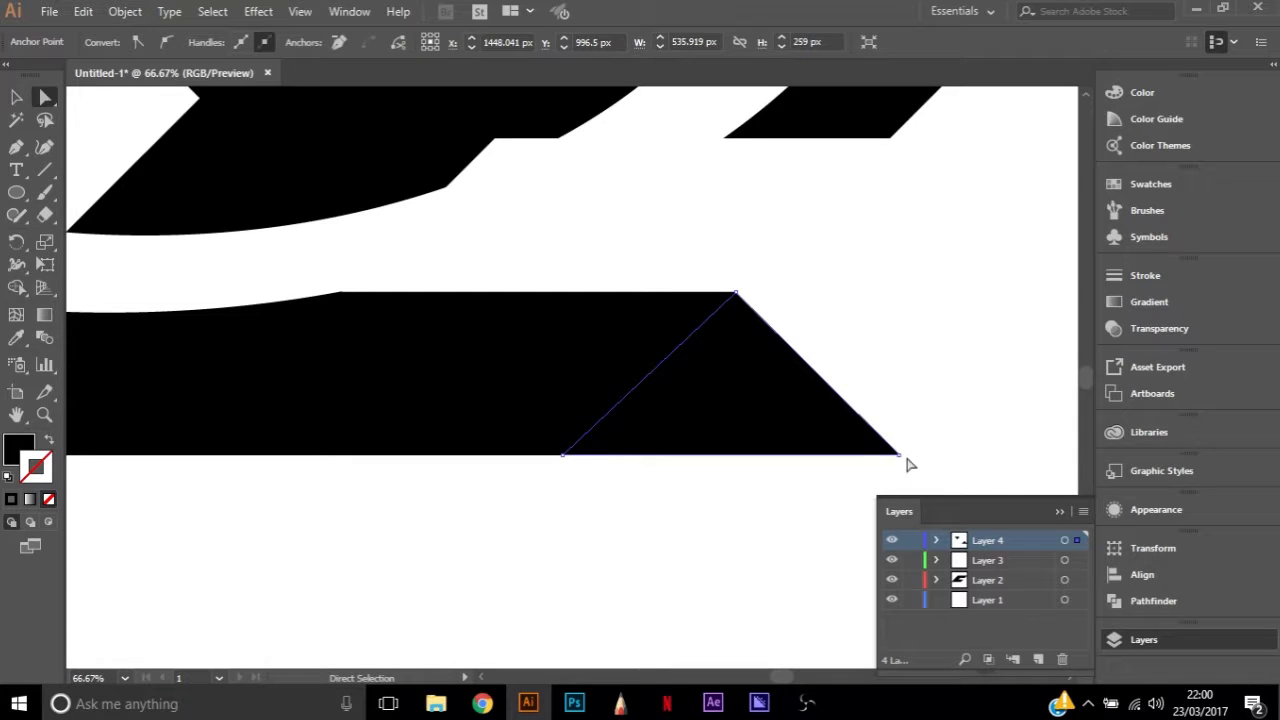
click(904, 452)
click(899, 455)
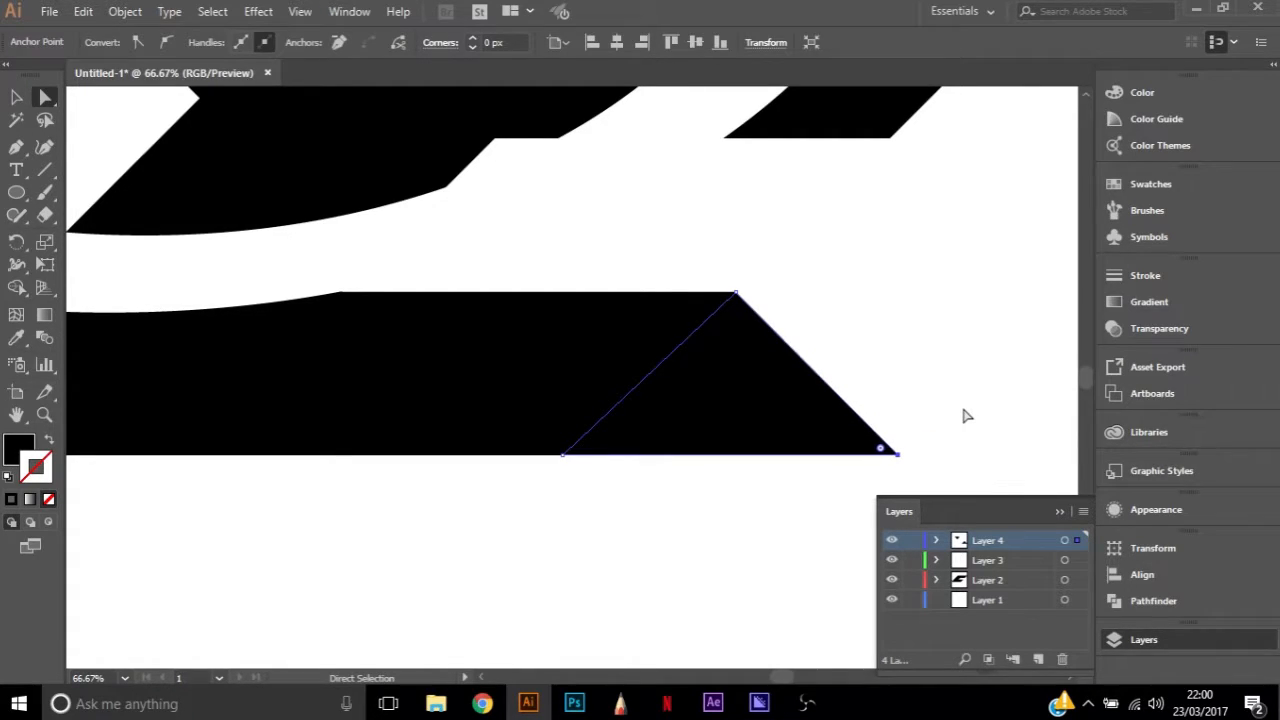
click(965, 415)
scroll(917, 373, up, 2)
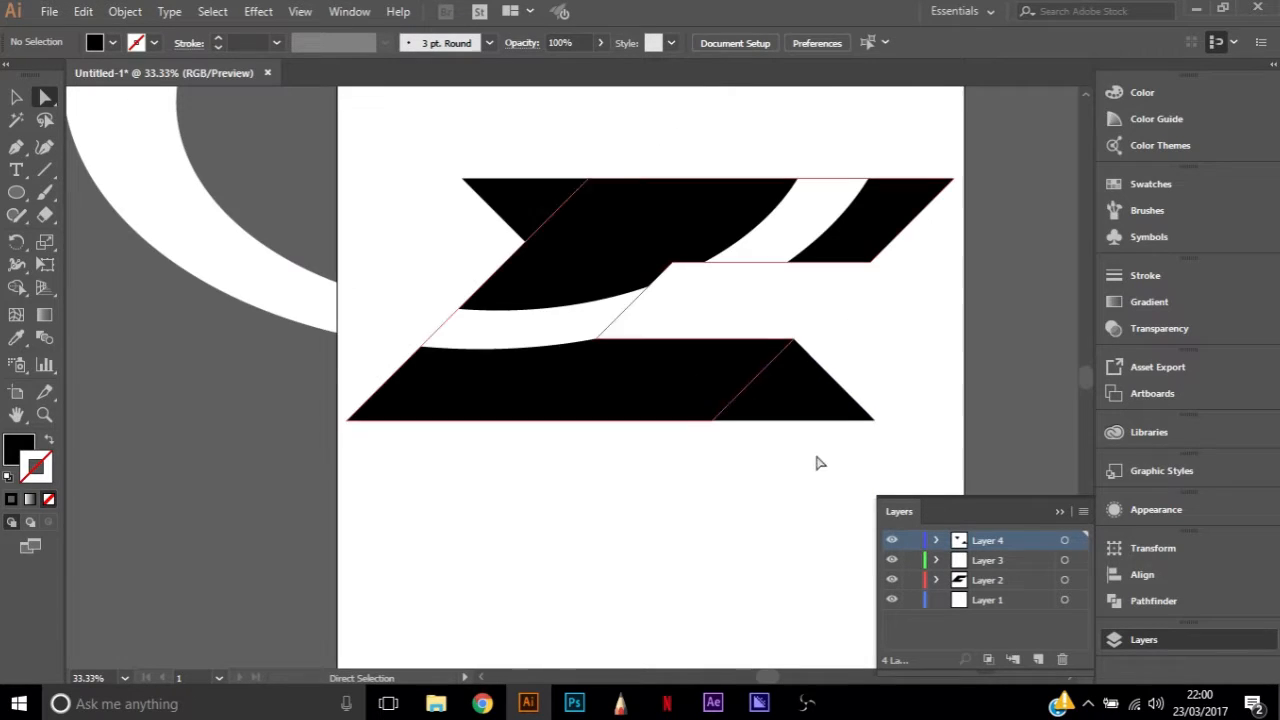
scroll(895, 430, up, 1)
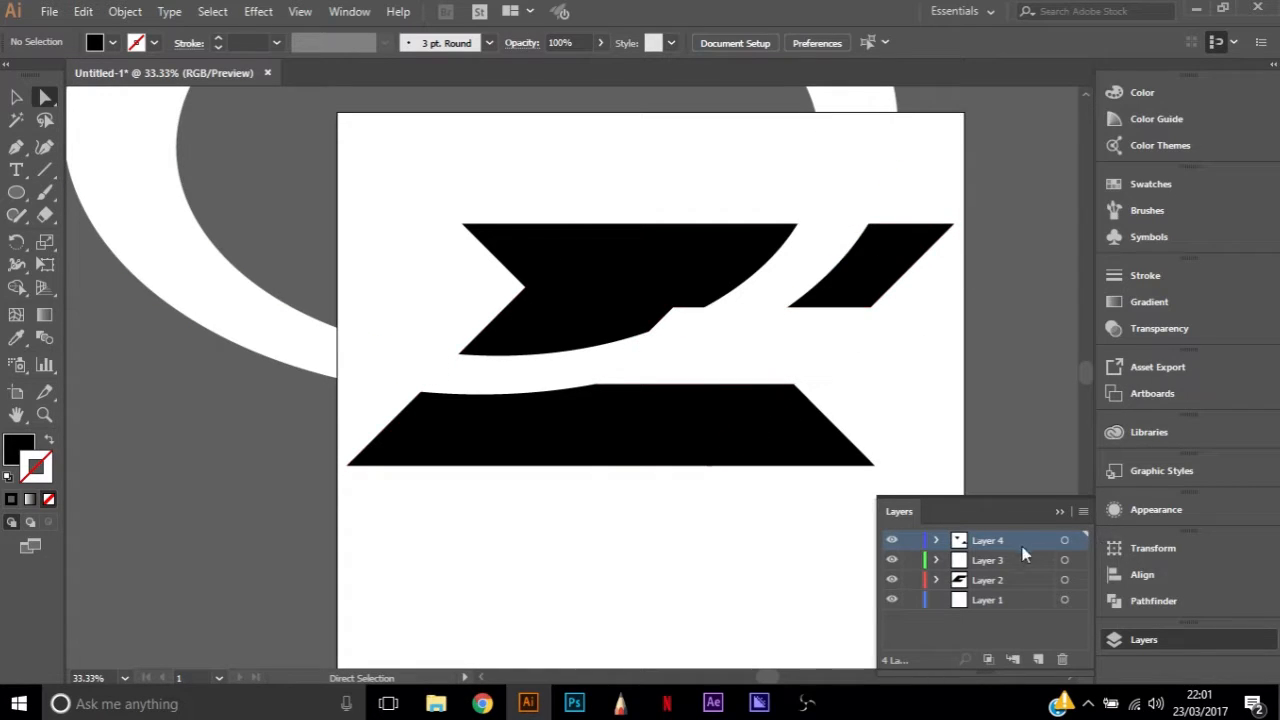
Start a black Pen path at the upper arm's right tip, running diagonally up and inward to about X 1723 px, Y 113 px
click(1078, 540)
key(p)
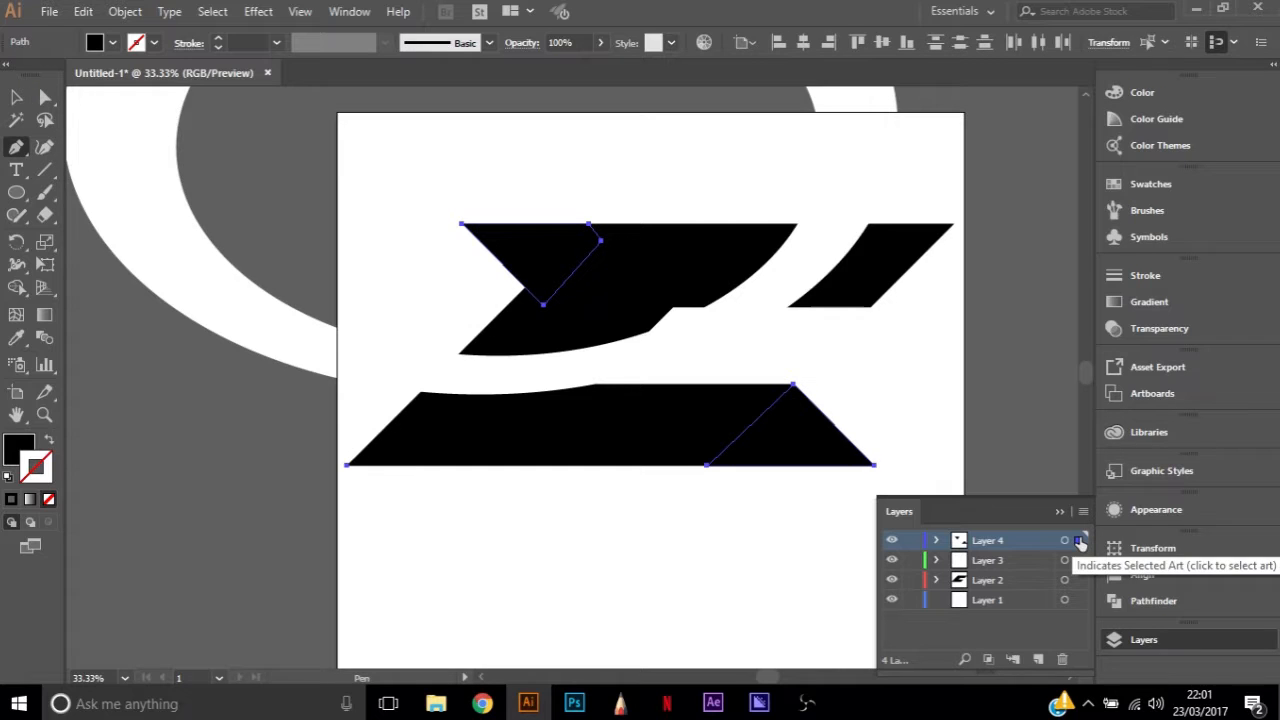
scroll(940, 270, up, 3)
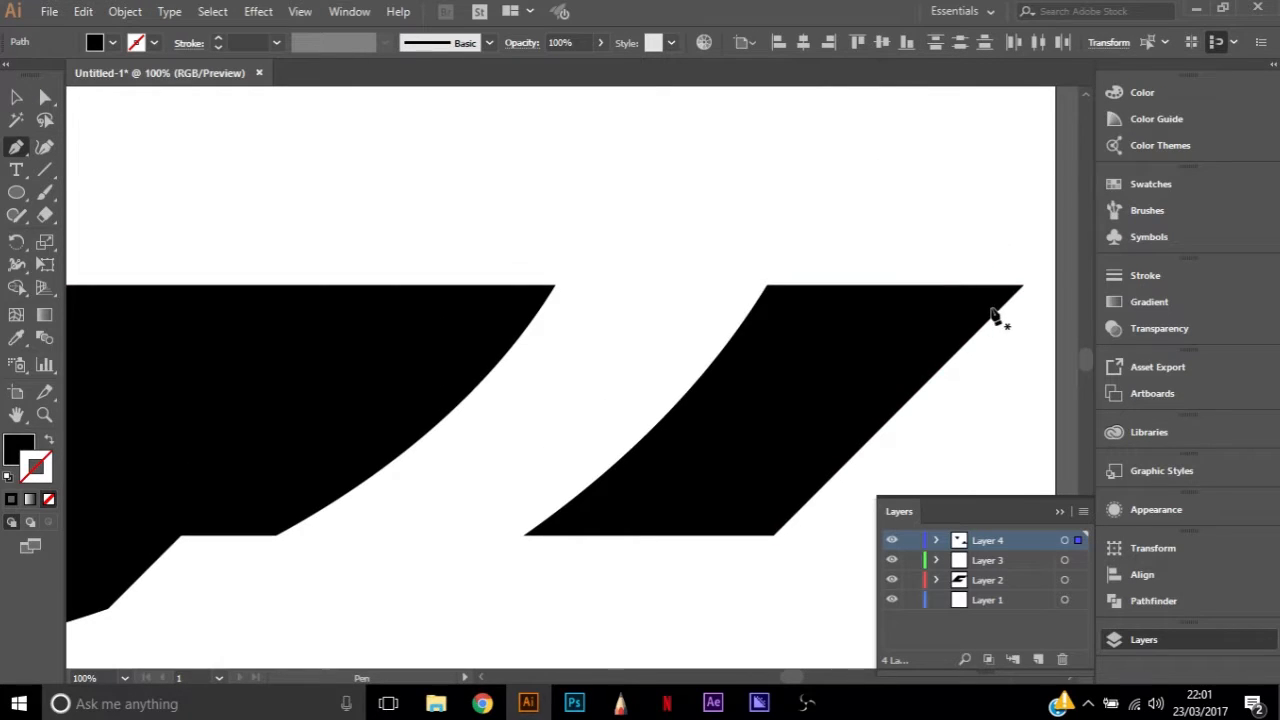
drag(1022, 285, 888, 163)
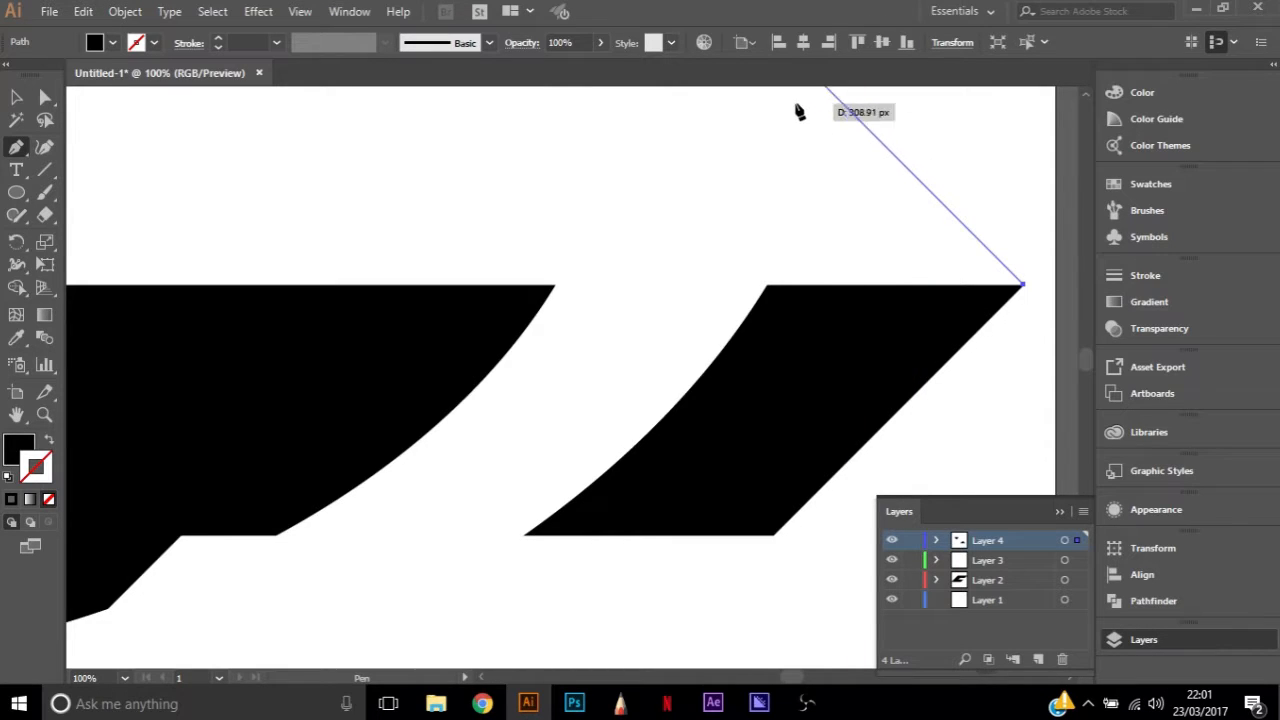
scroll(799, 146, up, 2)
scroll(785, 325, down, 1)
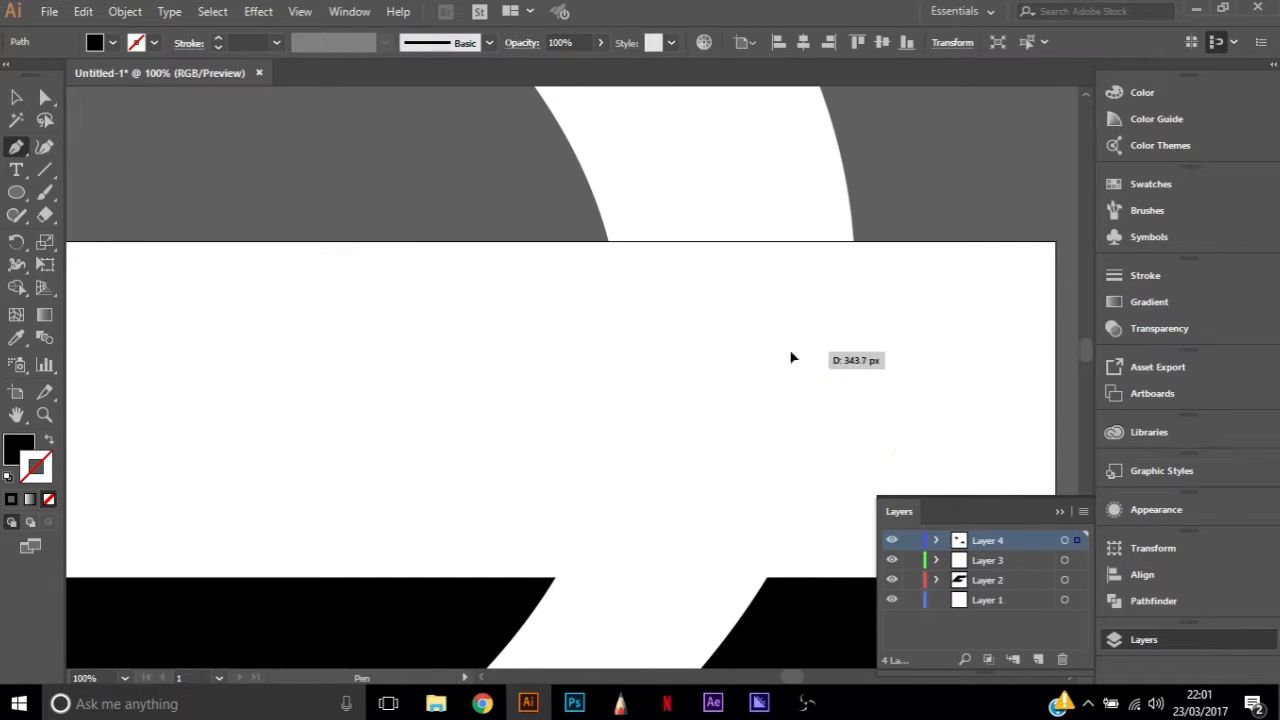
click(793, 347)
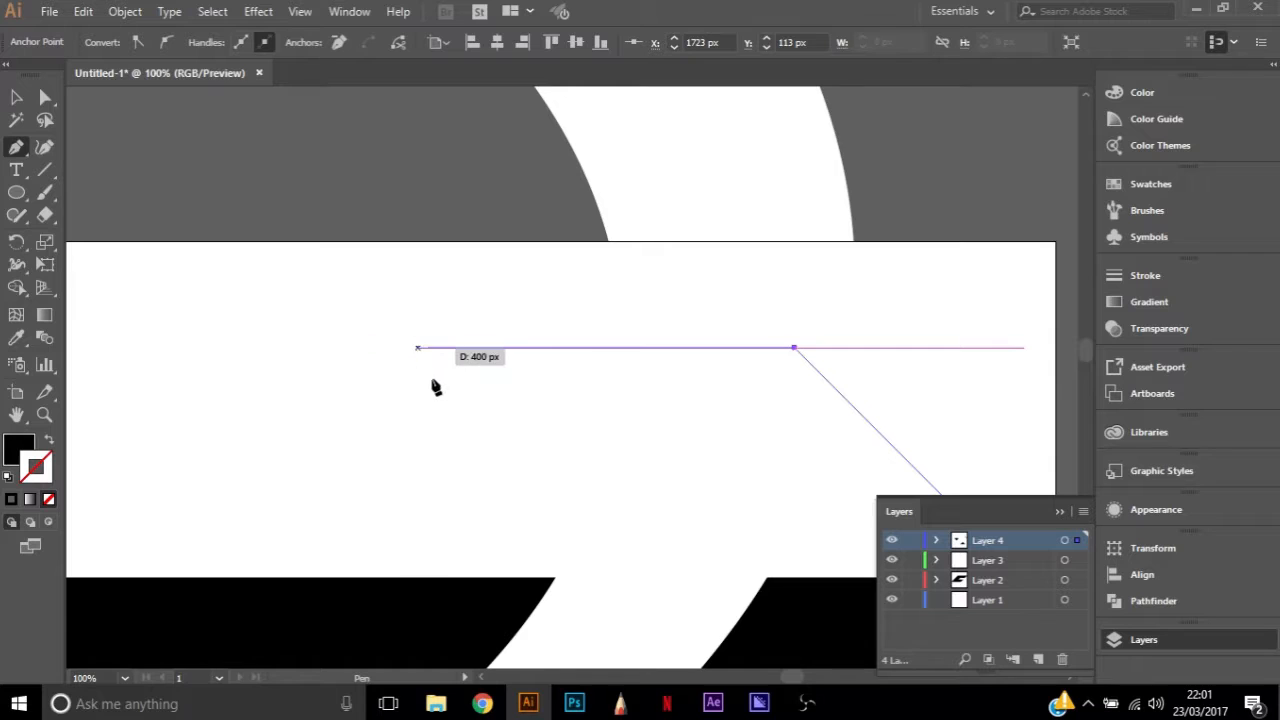
click(424, 348)
key(ctrl+z)
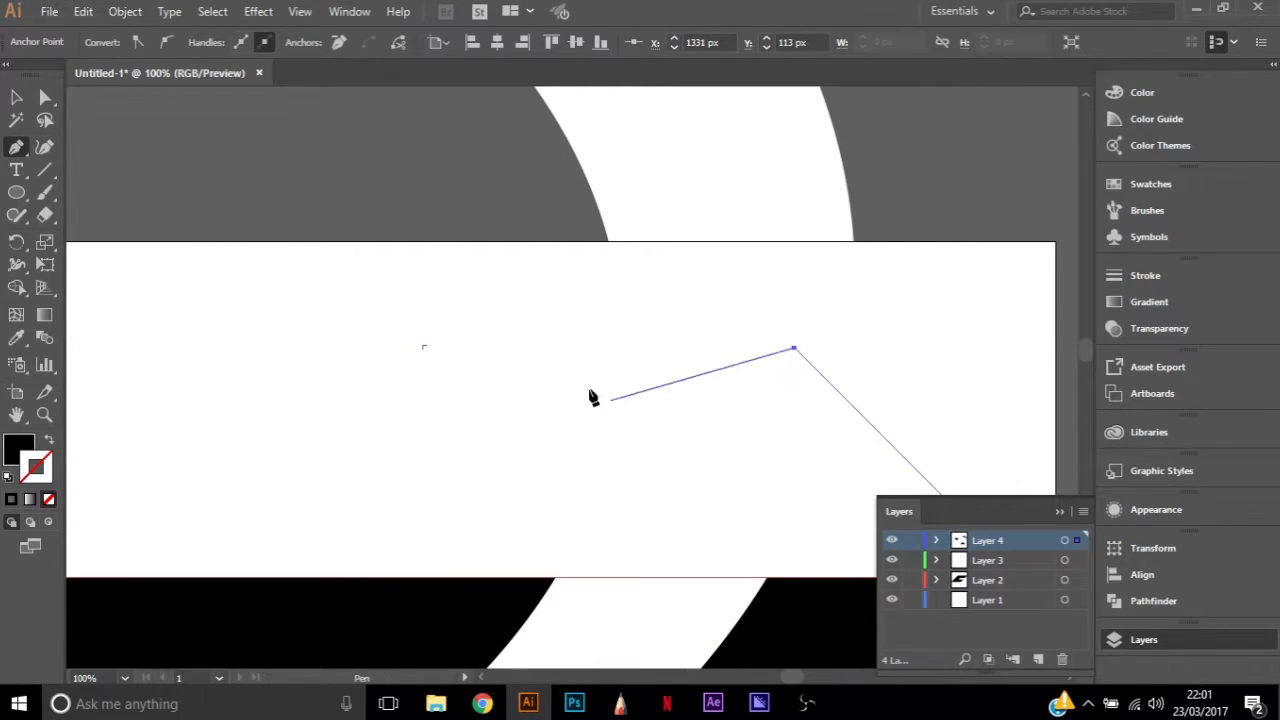
Close the path into a slanted black parallelogram about 485 px wide and 245 px high, standing on the upper arm's right end
click(566, 347)
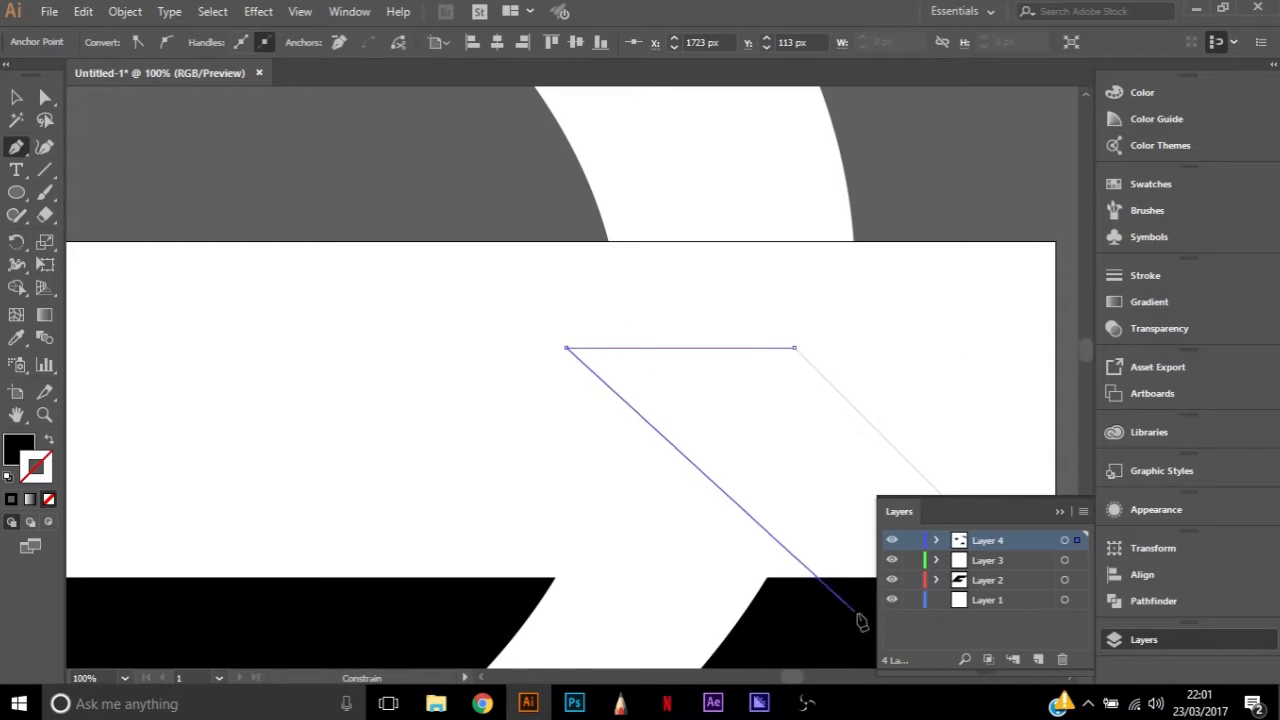
click(796, 579)
scroll(851, 449, down, 3)
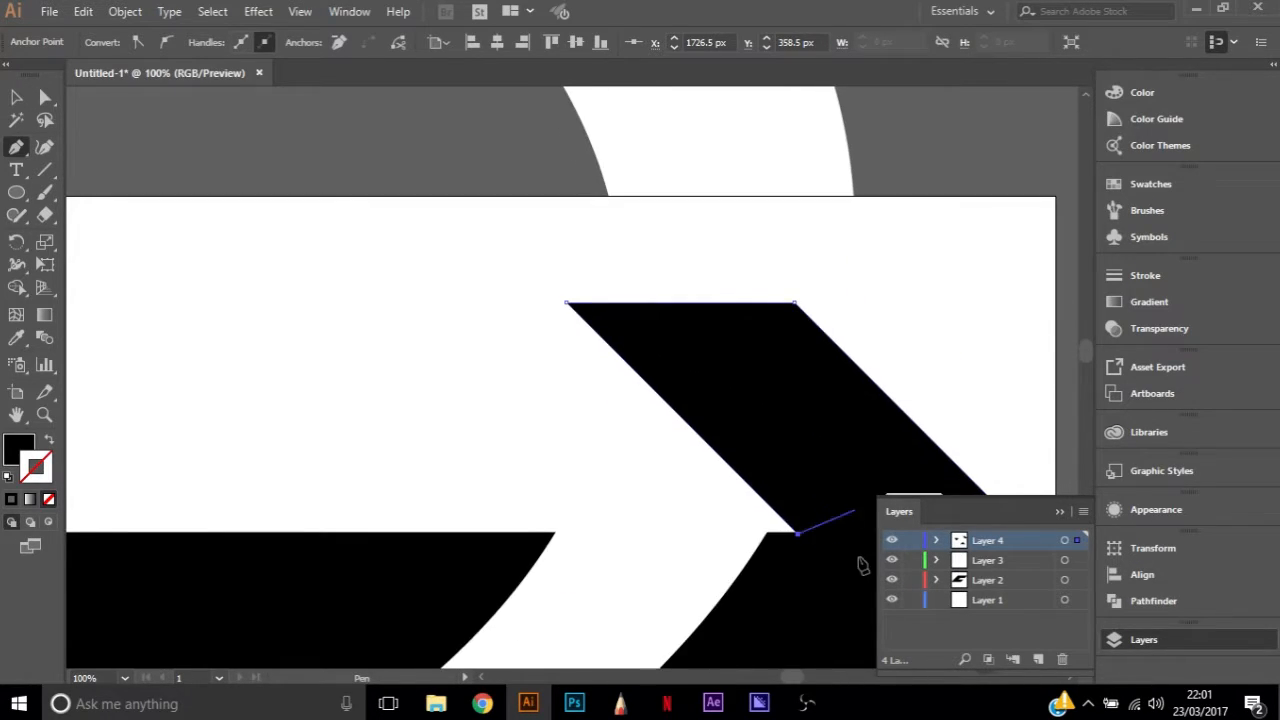
click(1022, 441)
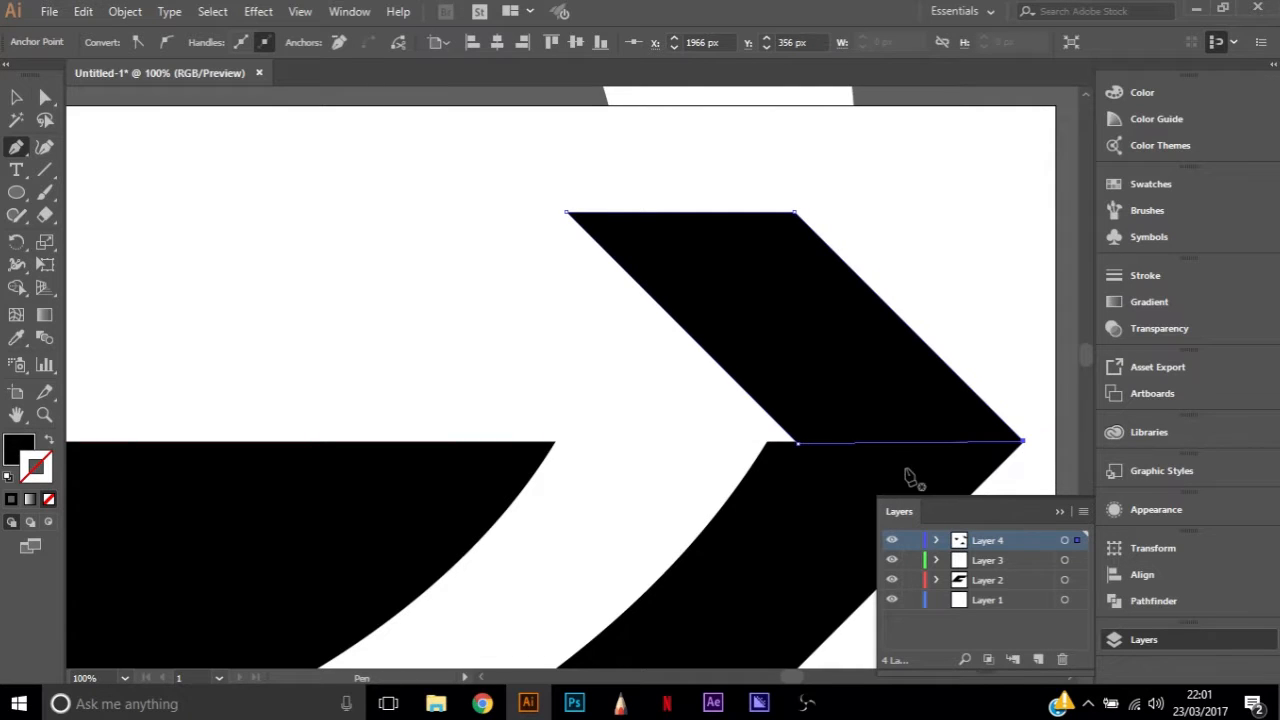
ctrl+click(799, 443)
shift+click(567, 213)
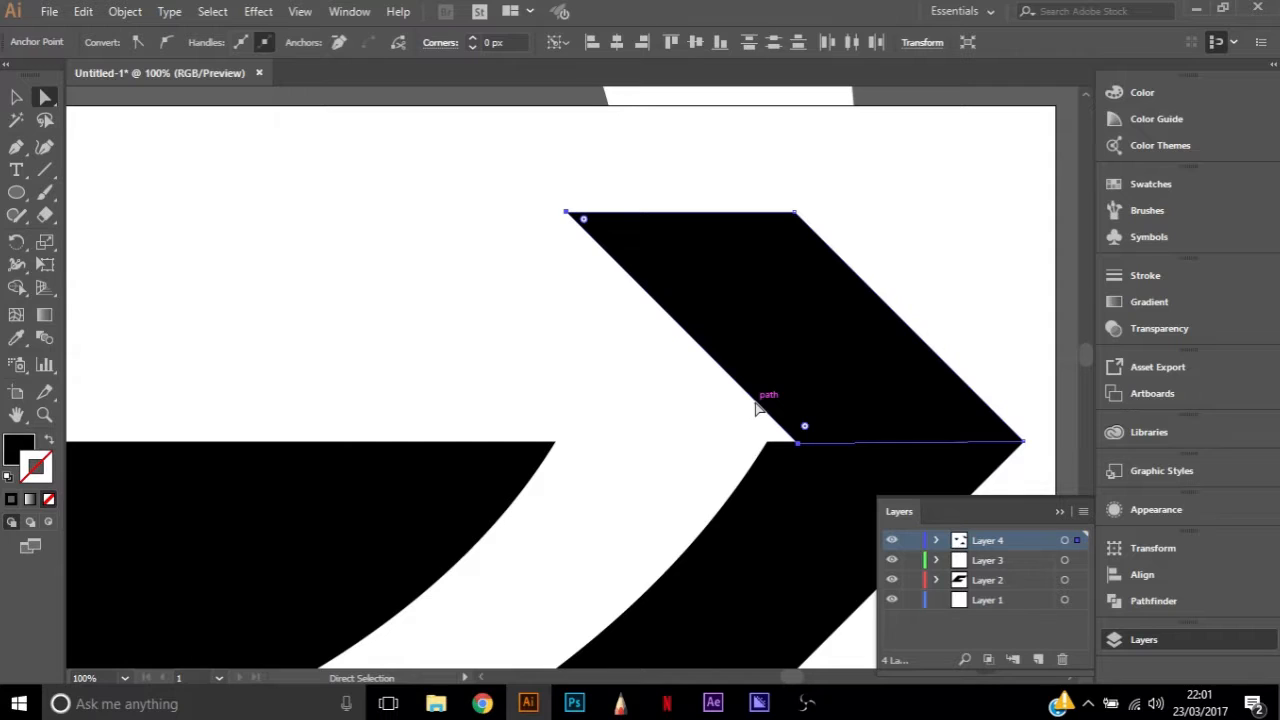
click(958, 280)
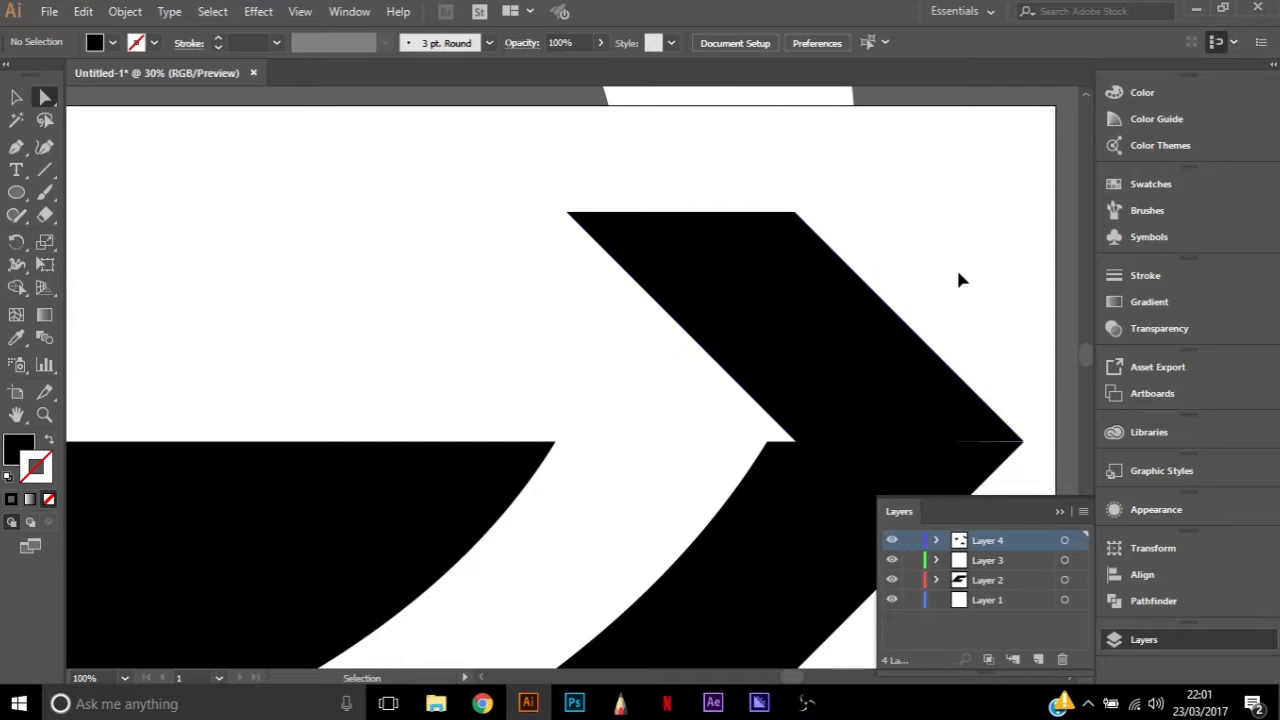
Move the parallelogram's lower inner corner anchor down and inward so it overlaps the upper arm's end piece
key(ctrl+0)
scroll(846, 206, up, 5)
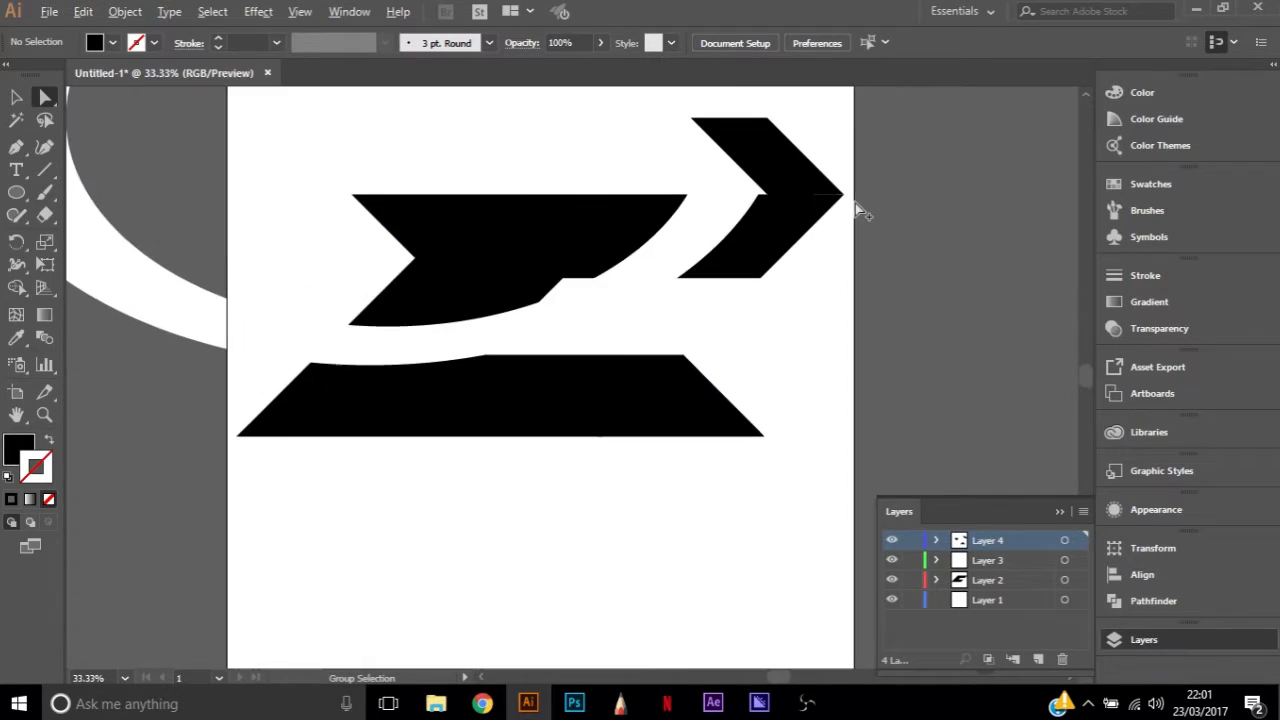
scroll(790, 202, up, 2)
click(806, 295)
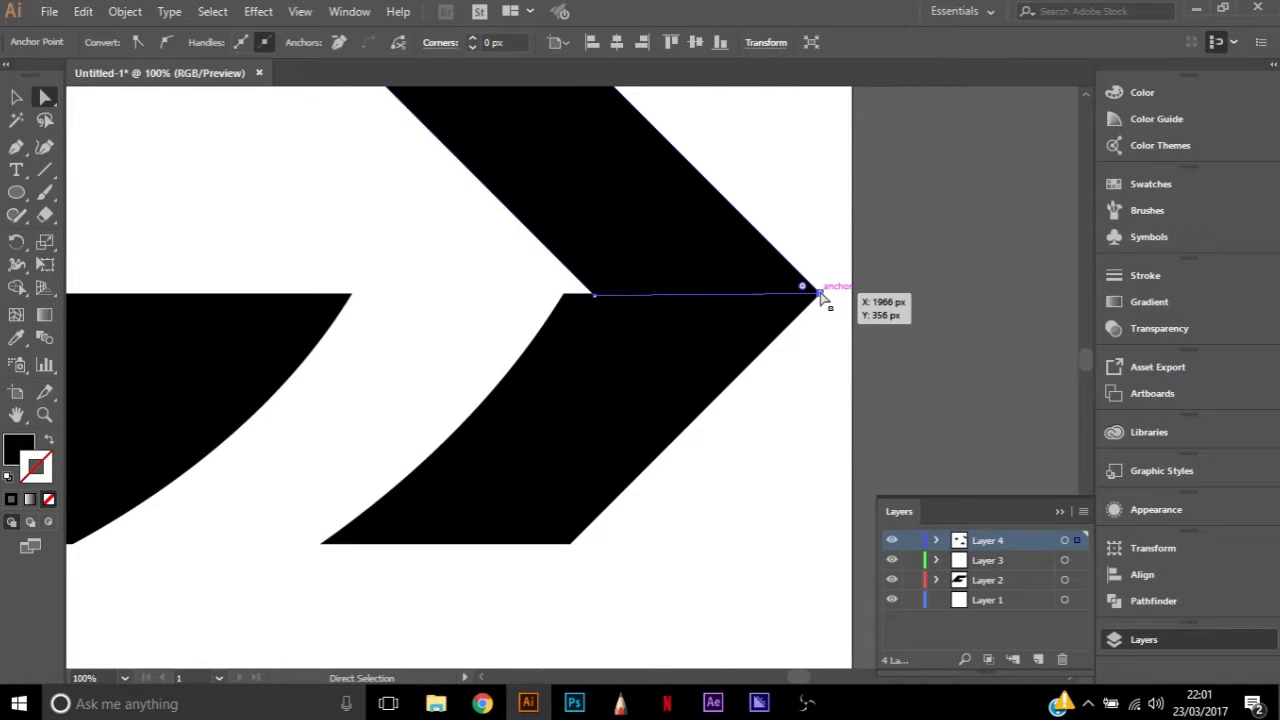
click(845, 318)
click(697, 285)
drag(600, 300, 637, 338)
click(842, 371)
Delete the black parallelogram above the upper arm's right end
scroll(740, 295, up, 3)
click(787, 434)
click(808, 261)
scroll(557, 360, down, 3)
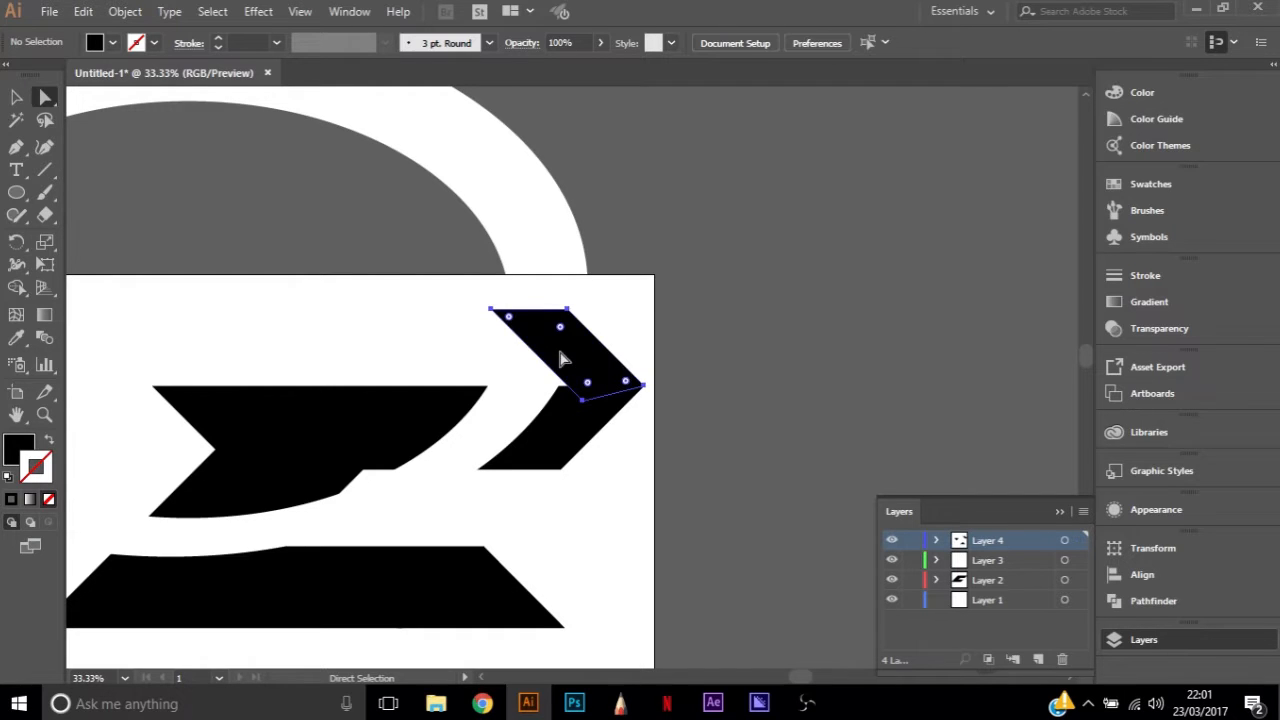
key(Delete)
Draw a black Pen path along the upper arm end piece's top edge, diagonally up and back to about X 1215 px, Y 43 px
click(1080, 542)
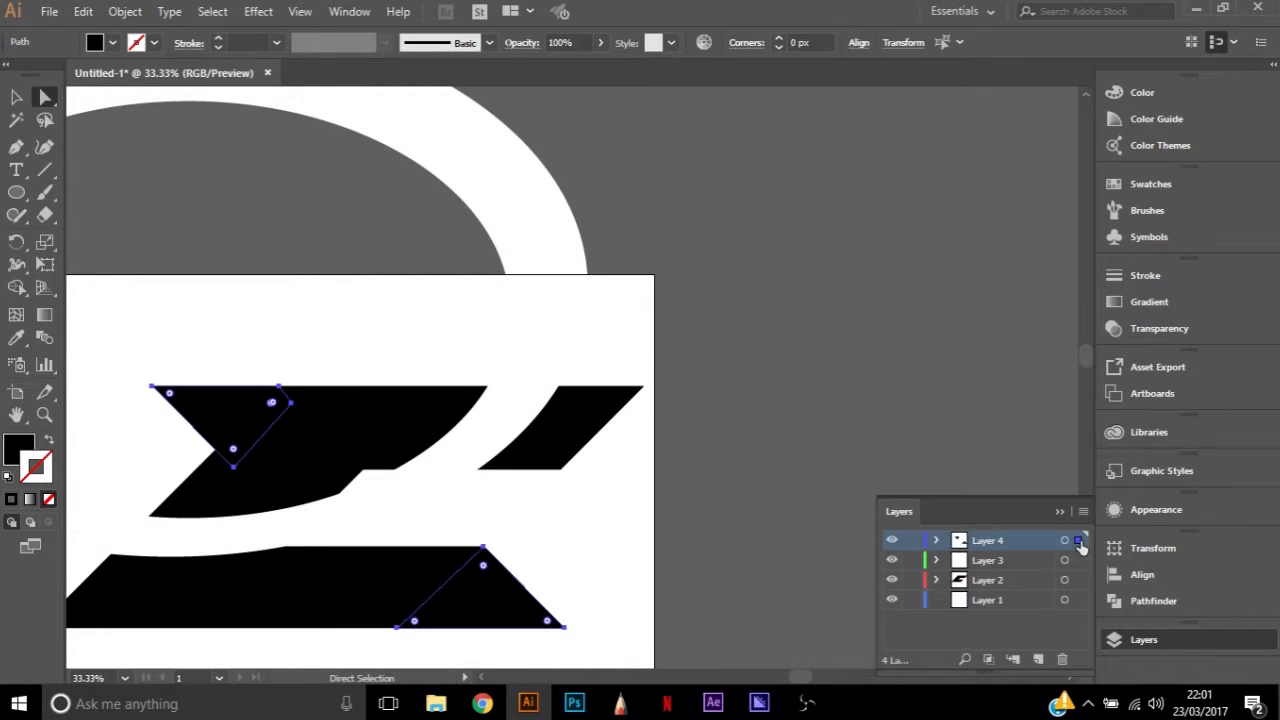
key(p)
key(ctrl+1)
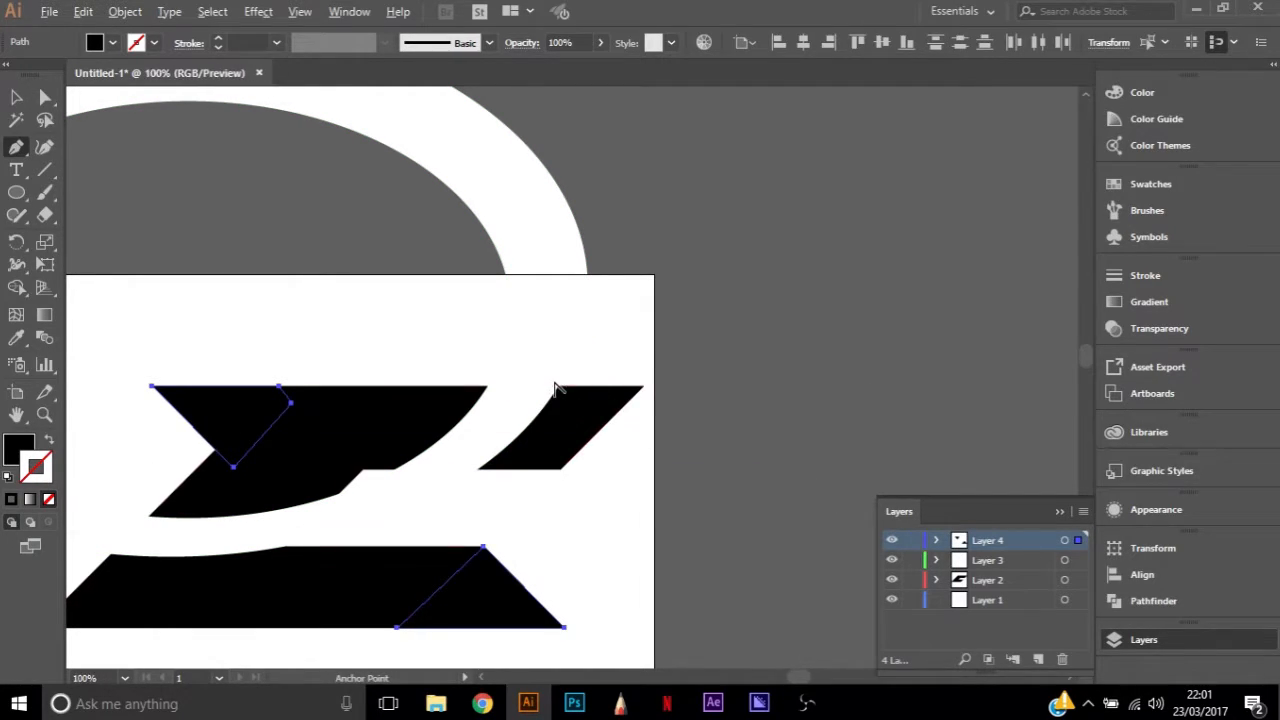
click(565, 399)
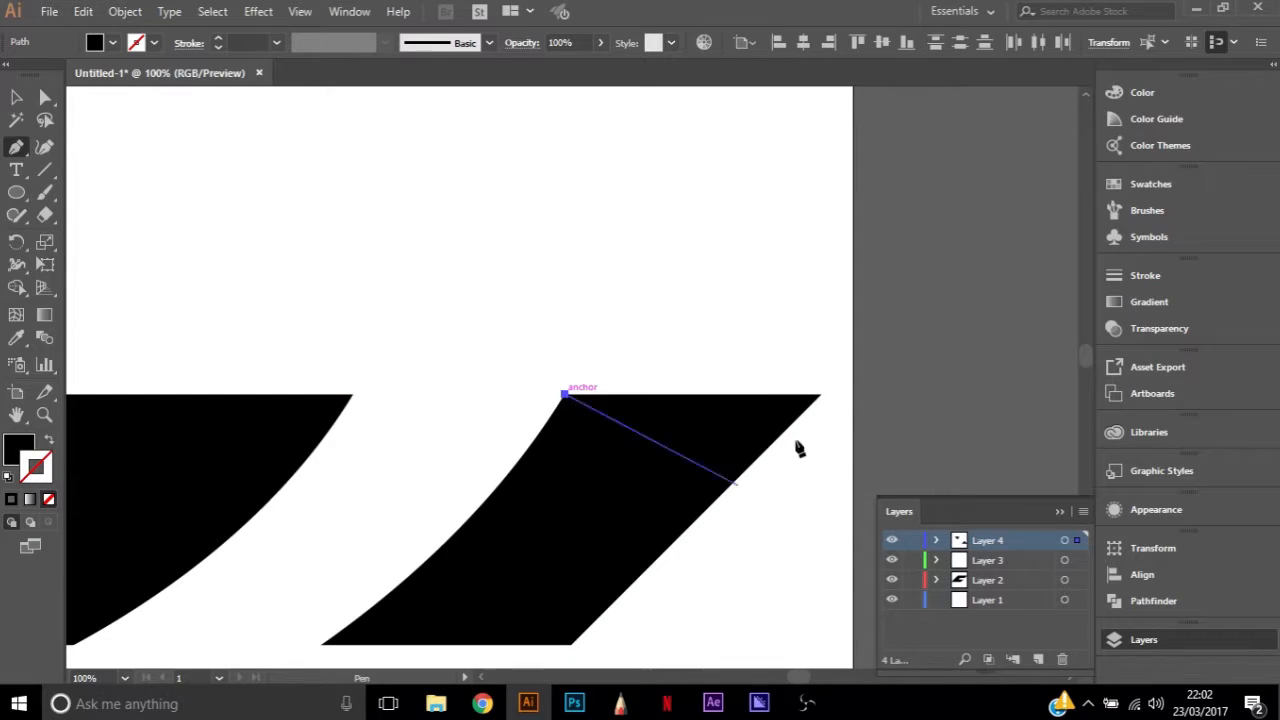
drag(818, 396, 348, 352)
key(ctrl+minus)
key(ctrl+minus)
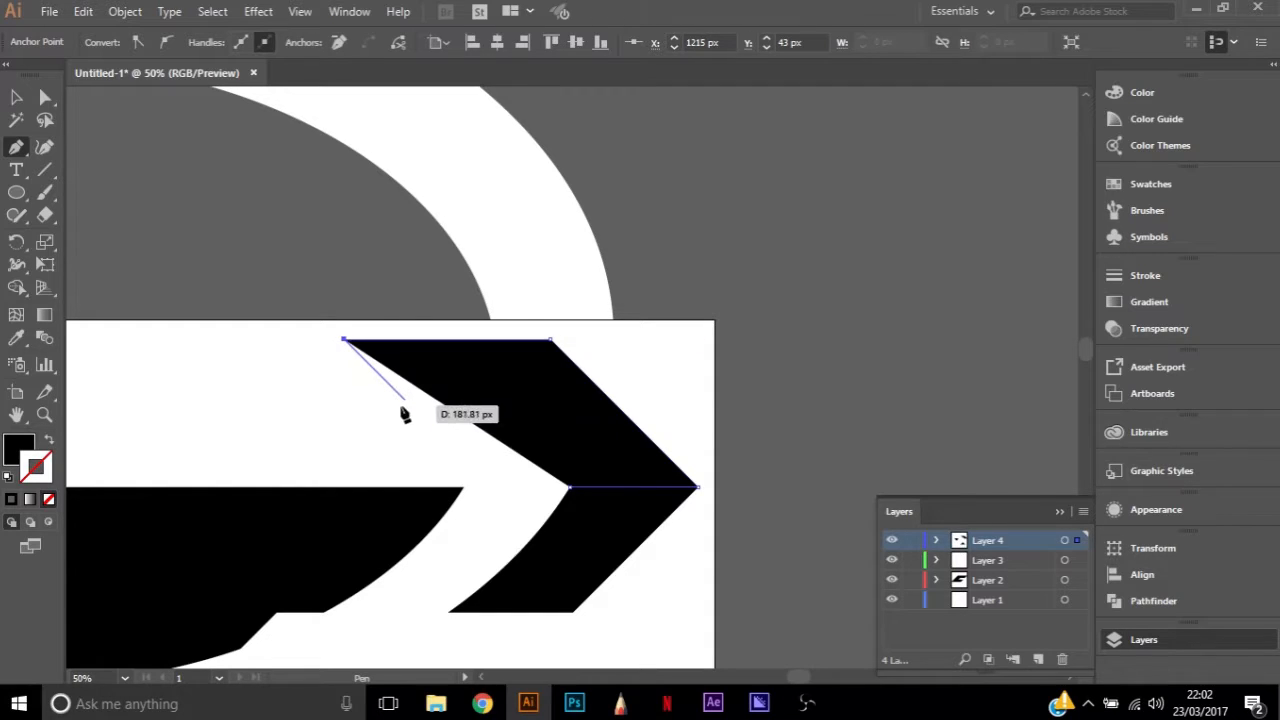
Close the shape with a stepped inner edge through about X 1394 px and X 1565 px at Y 222 px, and adjust the inner step anchor
drag(428, 424, 533, 430)
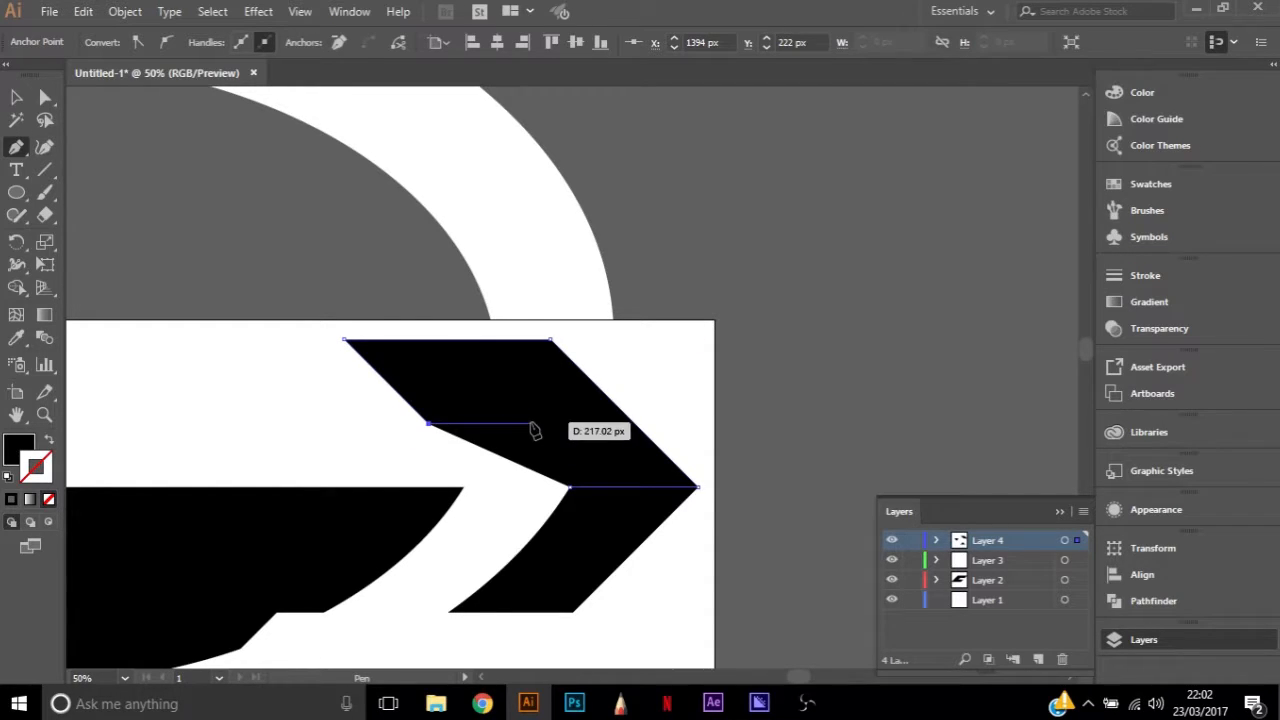
click(530, 424)
mouse_move(573, 489)
mouse_down()
mouse_move(608, 491)
mouse_move(543, 463)
mouse_move(534, 434)
mouse_move(514, 430)
mouse_move(572, 492)
mouse_up()
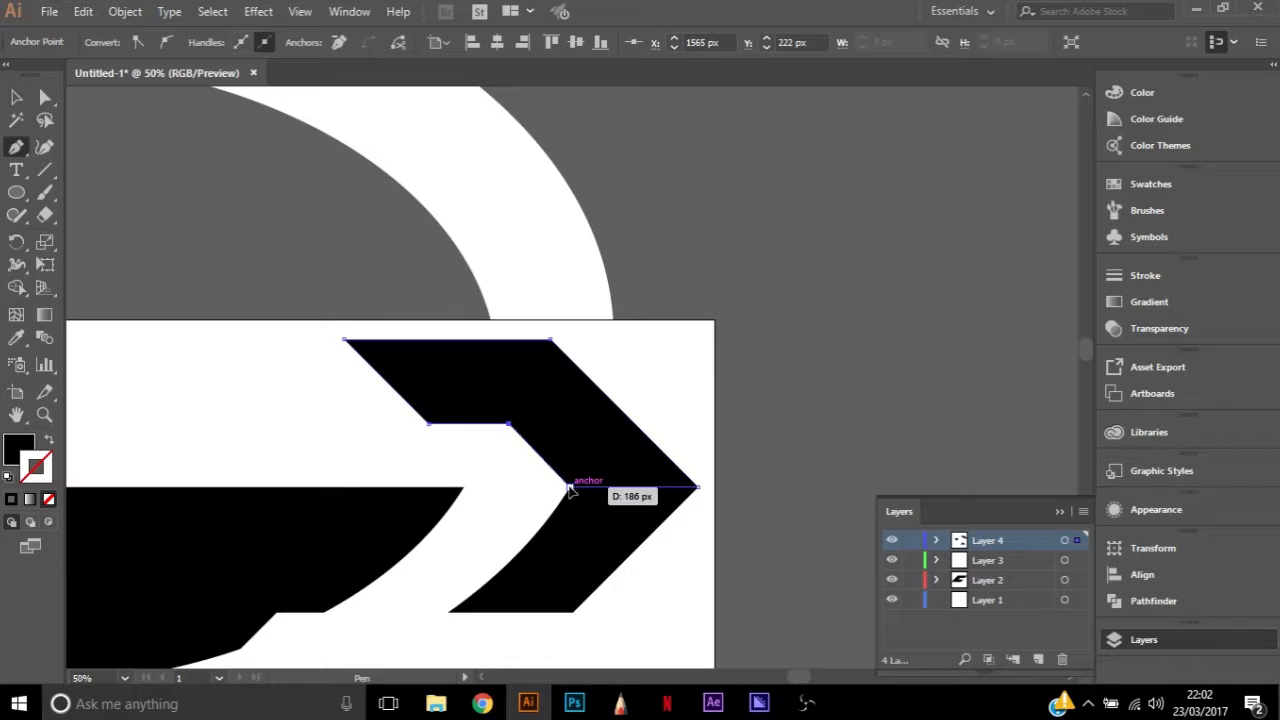
click(570, 488)
key(a)
click(510, 425)
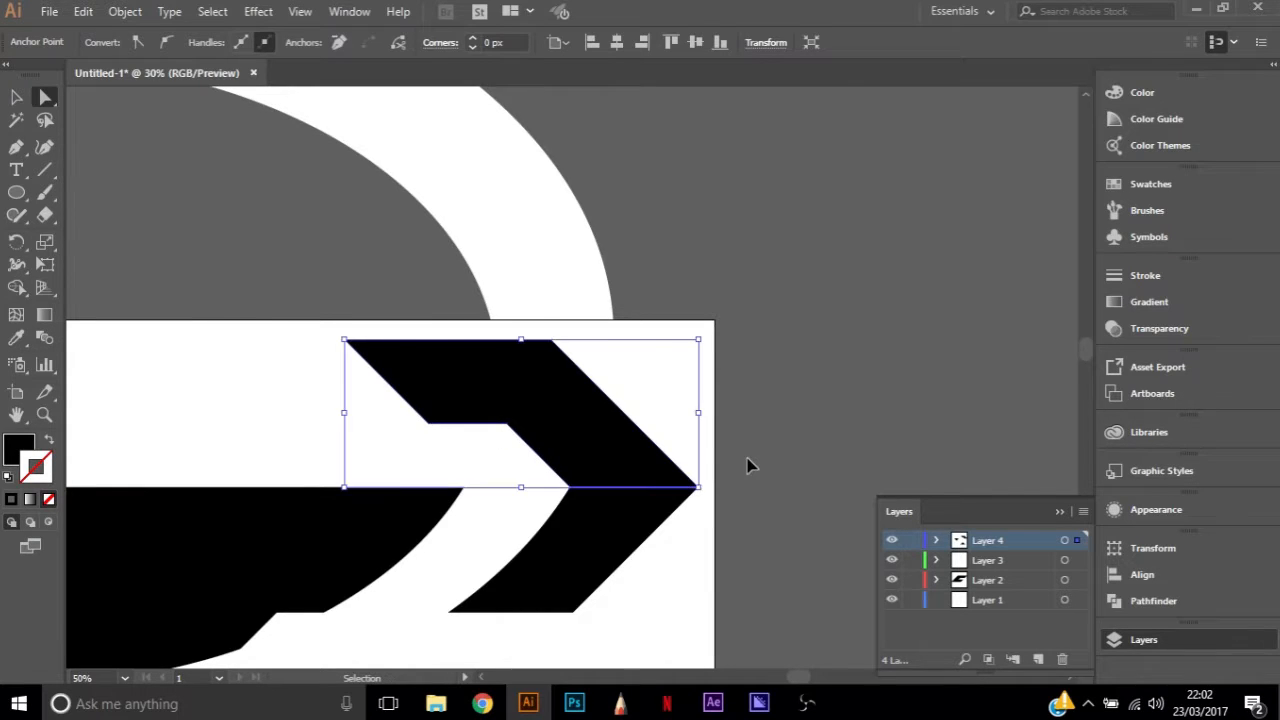
Delete the stepped black shape above the upper arm's right end
key(ctrl+minus)
click(745, 452)
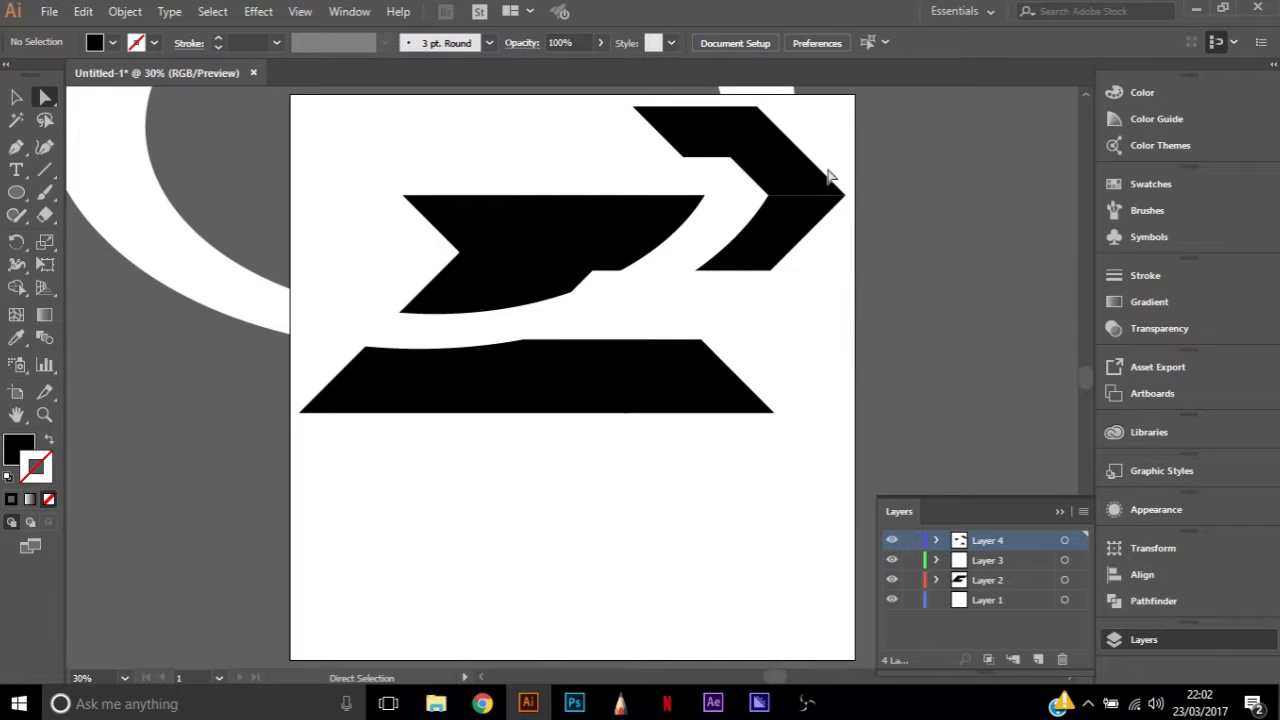
scroll(830, 230, up, 4)
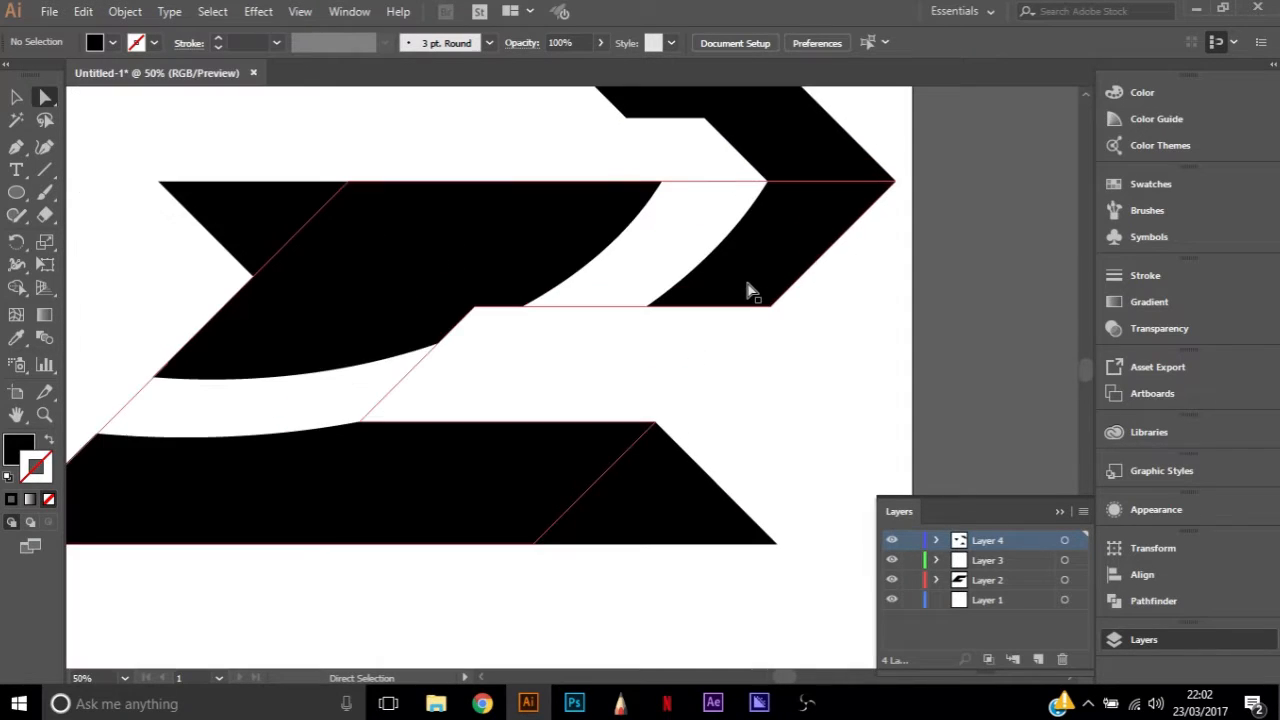
click(755, 157)
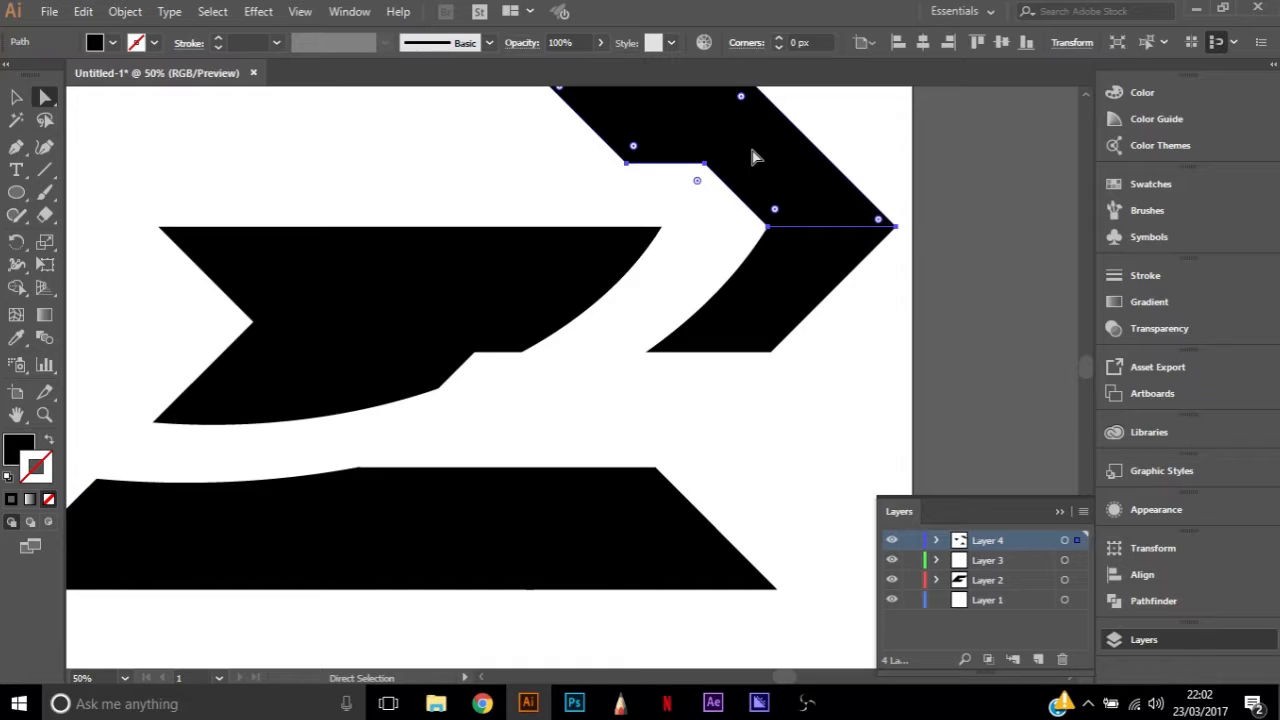
key(Delete)
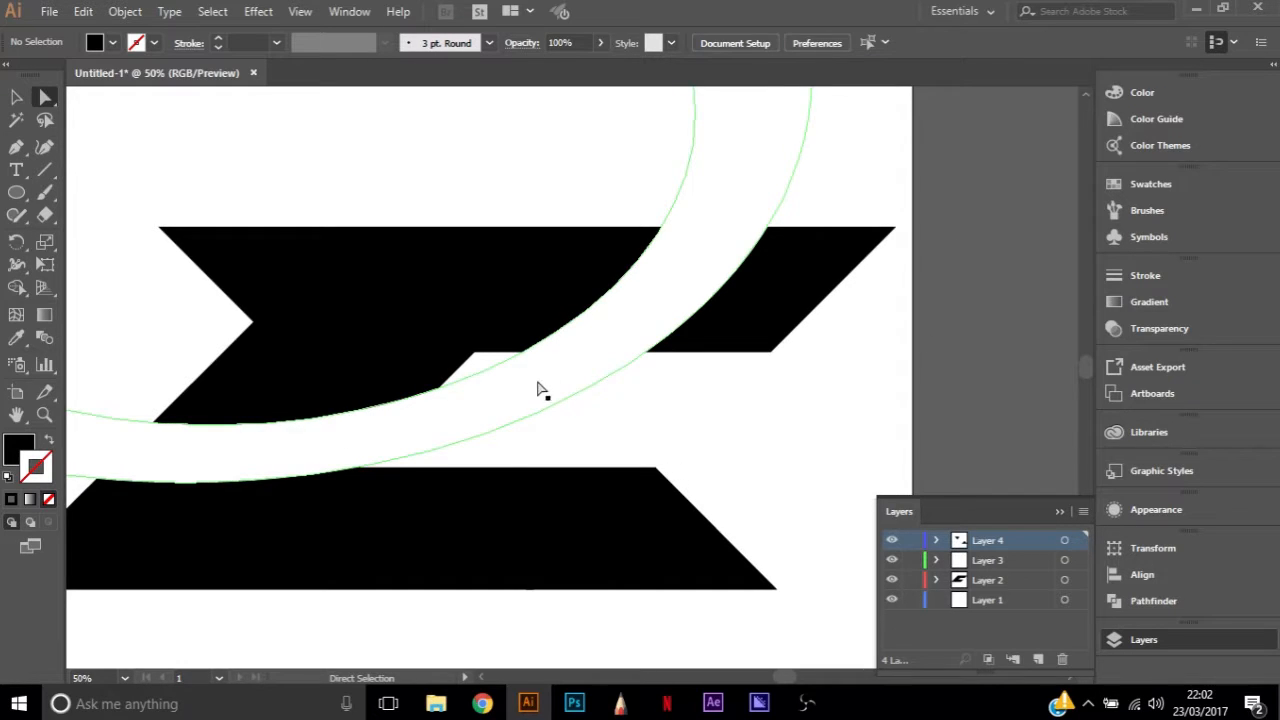
Unite the main letter shape with the upper-left and lower-right pointed black pieces into one shape using Pathfinder
scroll(490, 490, down, 1)
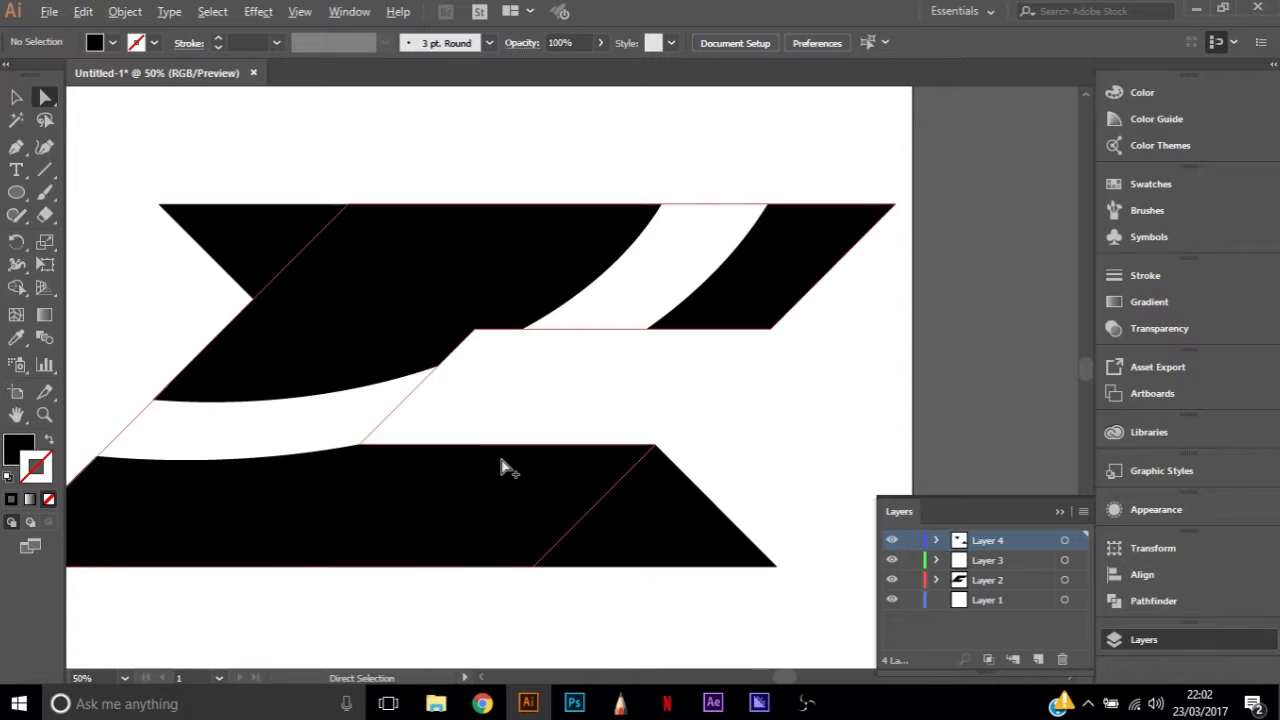
scroll(494, 457, down, 1)
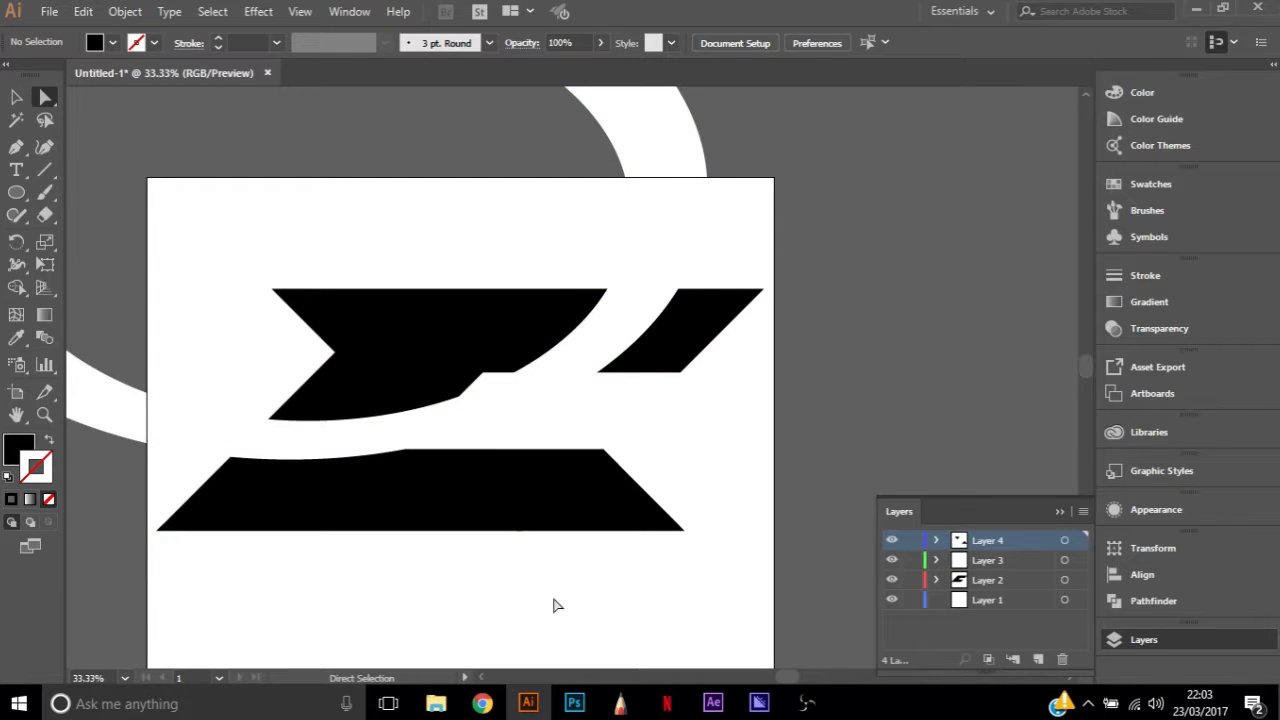
click(672, 206)
shift+click(463, 366)
click(503, 218)
click(458, 340)
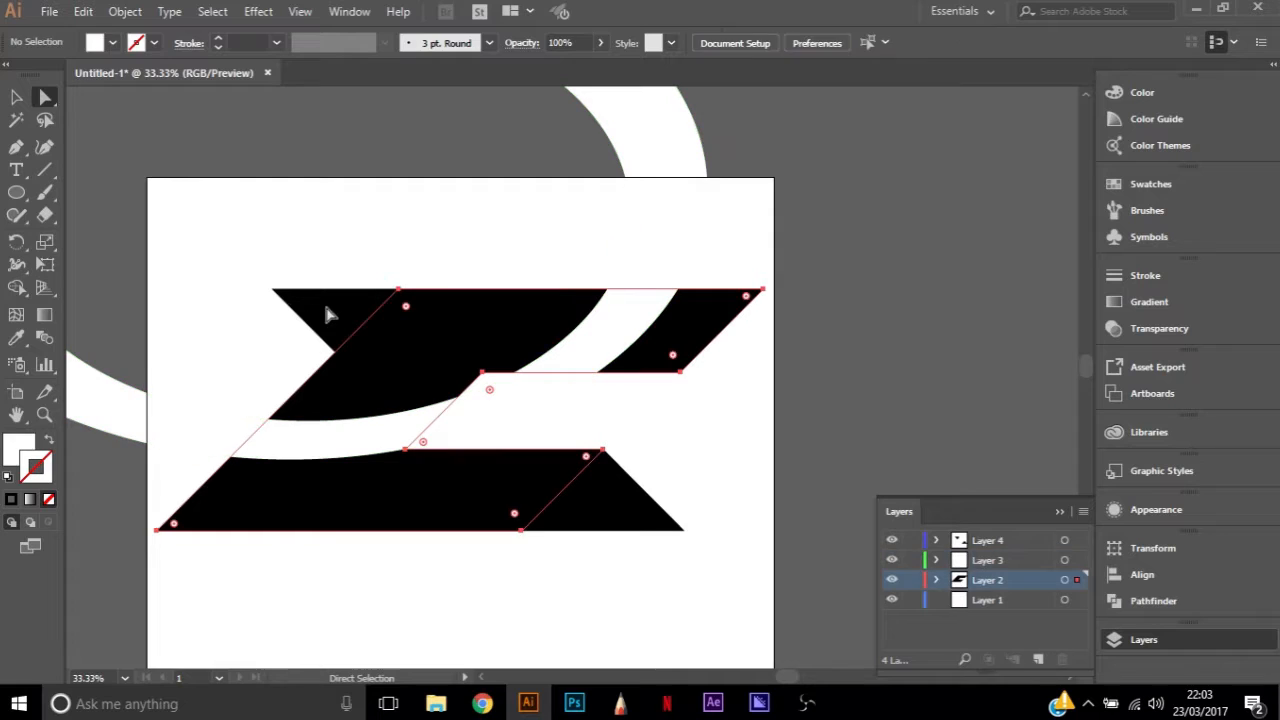
click(329, 315)
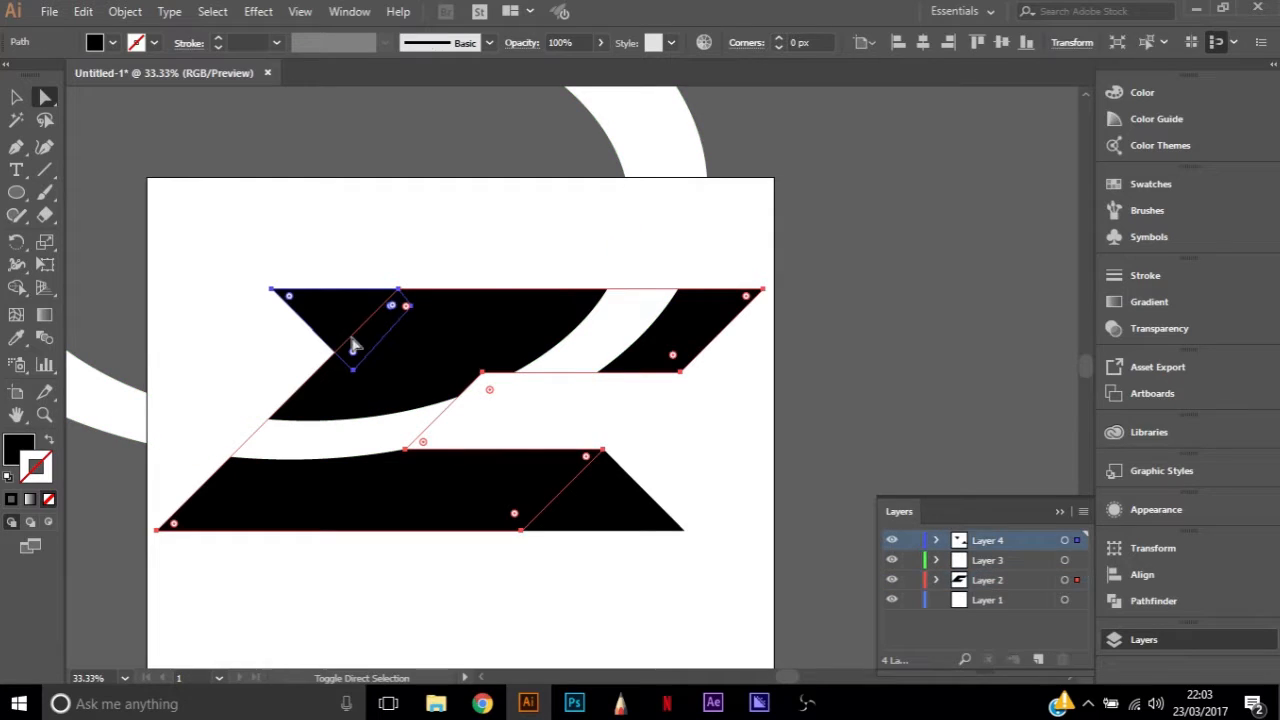
click(1153, 601)
click(894, 587)
click(791, 455)
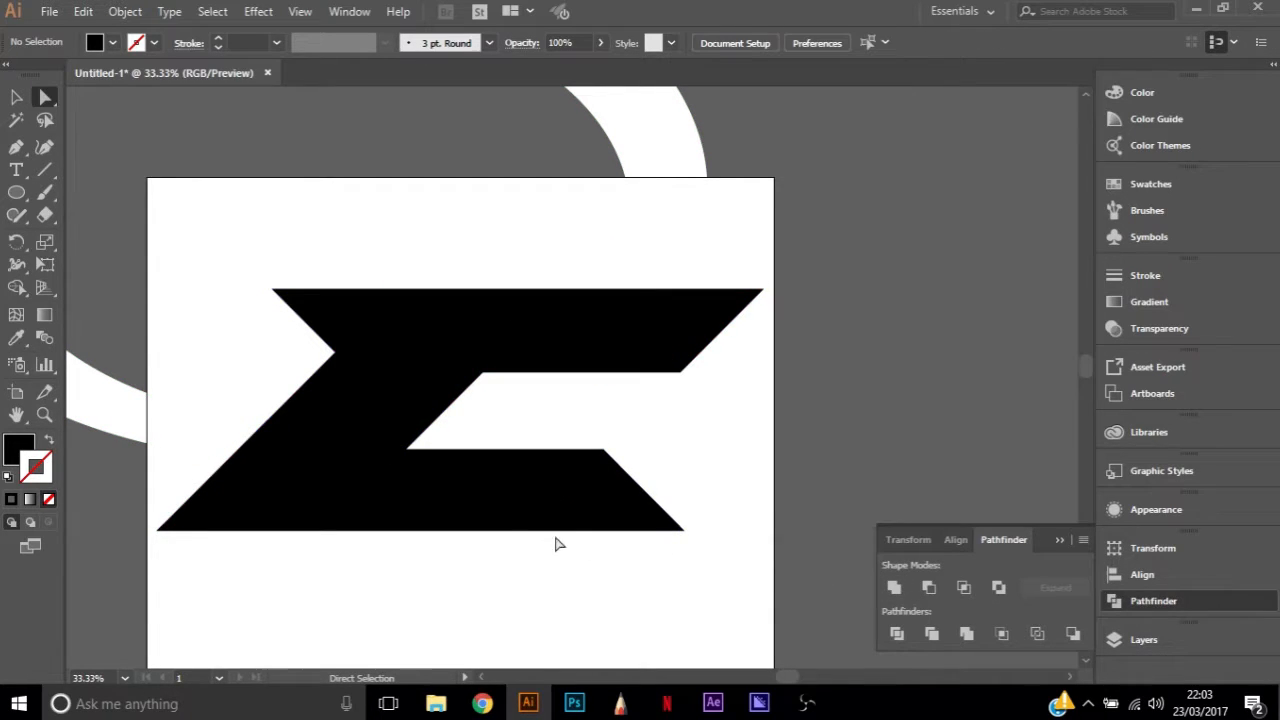
Delete the redundant anchor points along the united letter's bottom and top edges
click(517, 531)
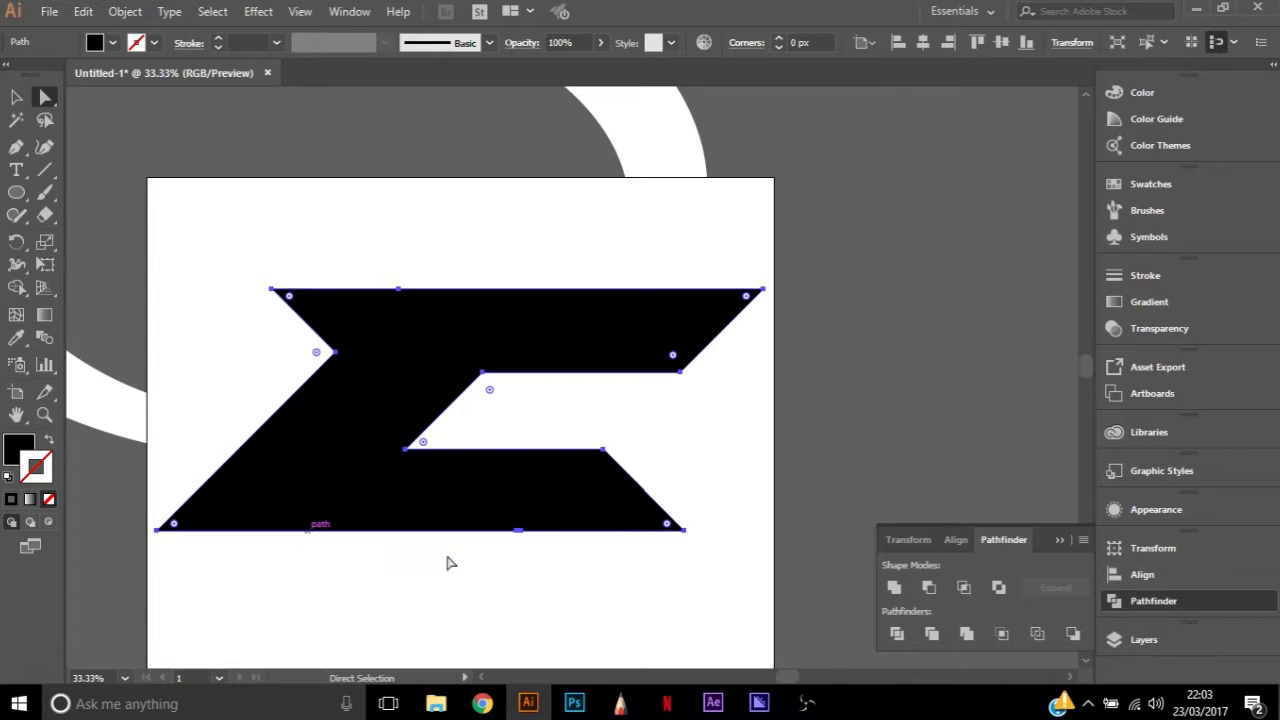
key(p)
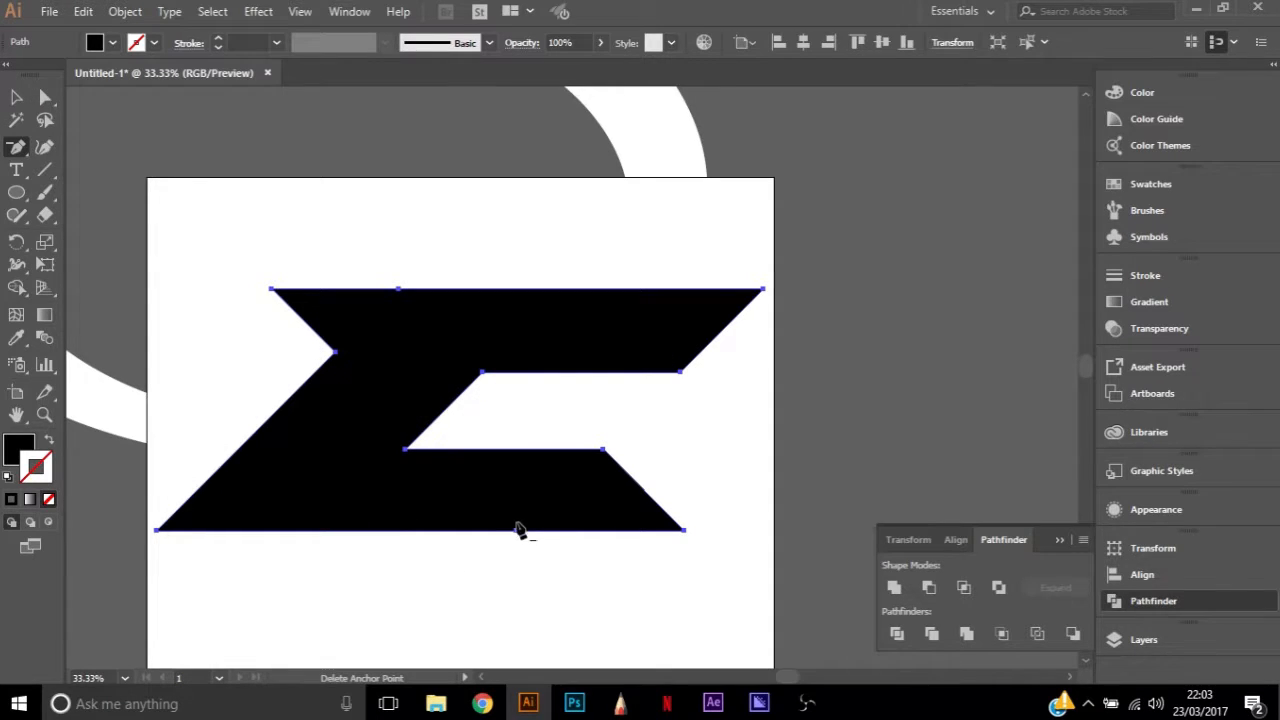
click(522, 531)
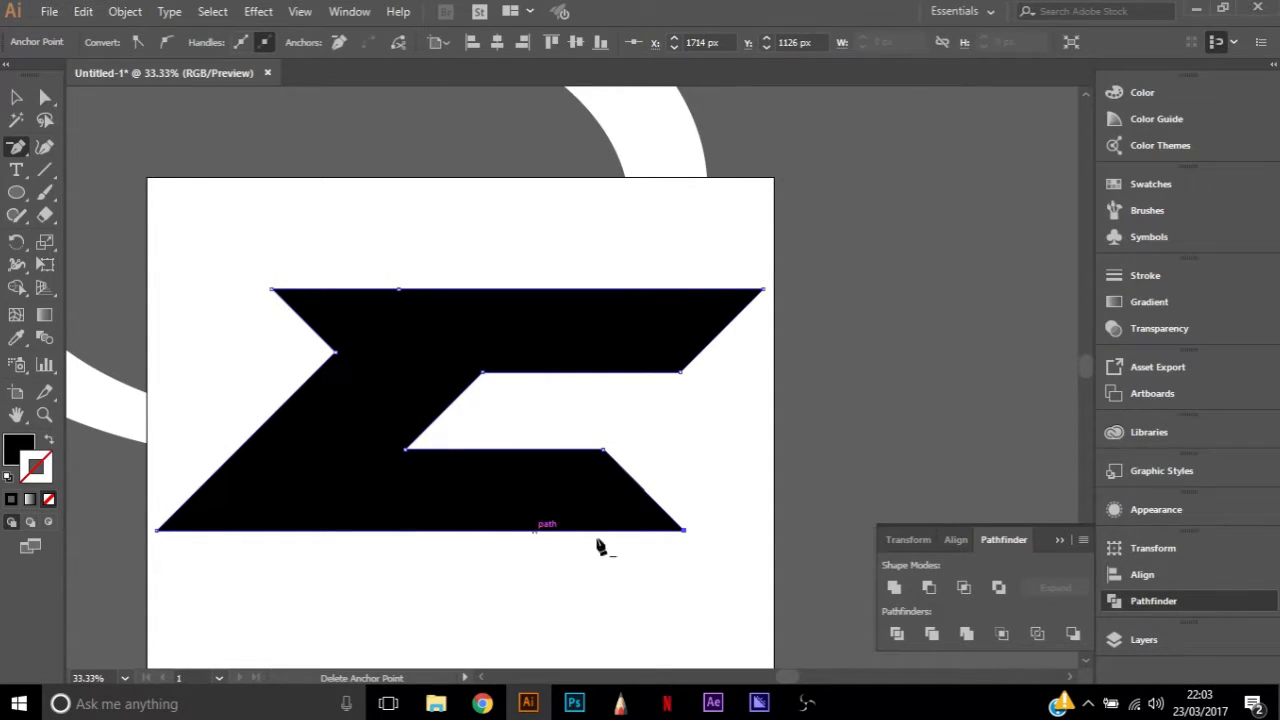
click(399, 291)
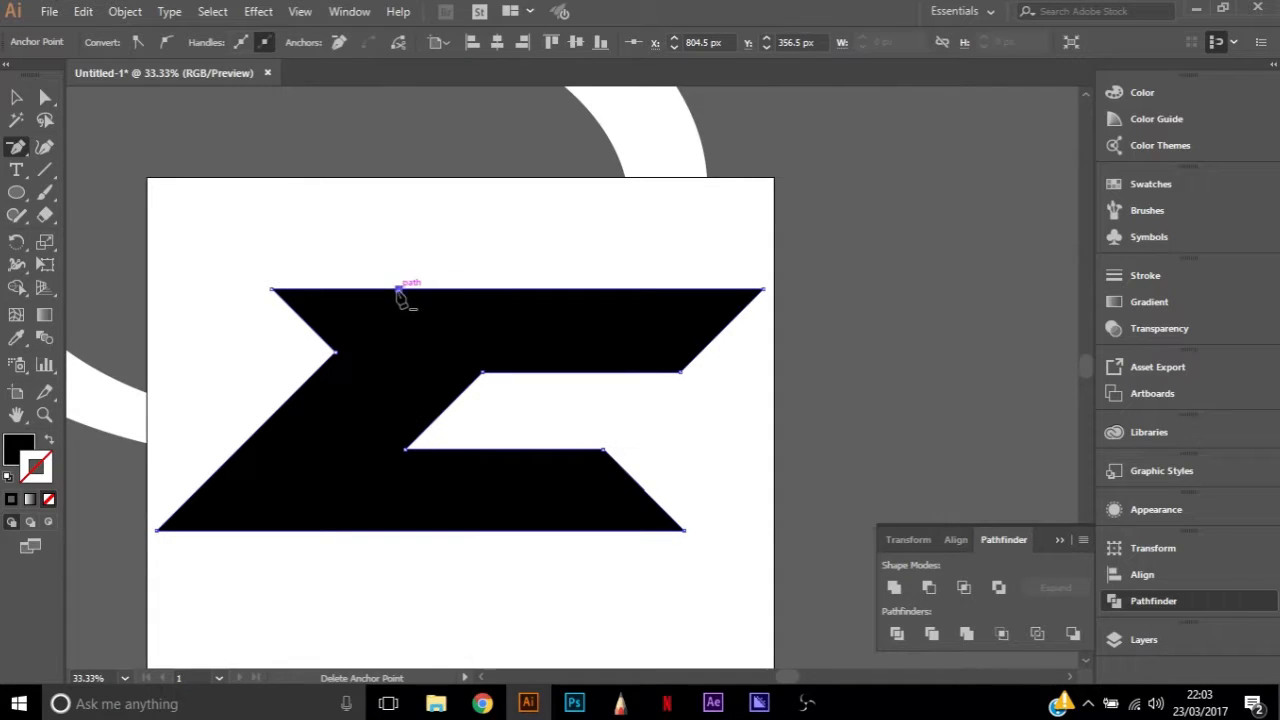
click(398, 290)
key(a)
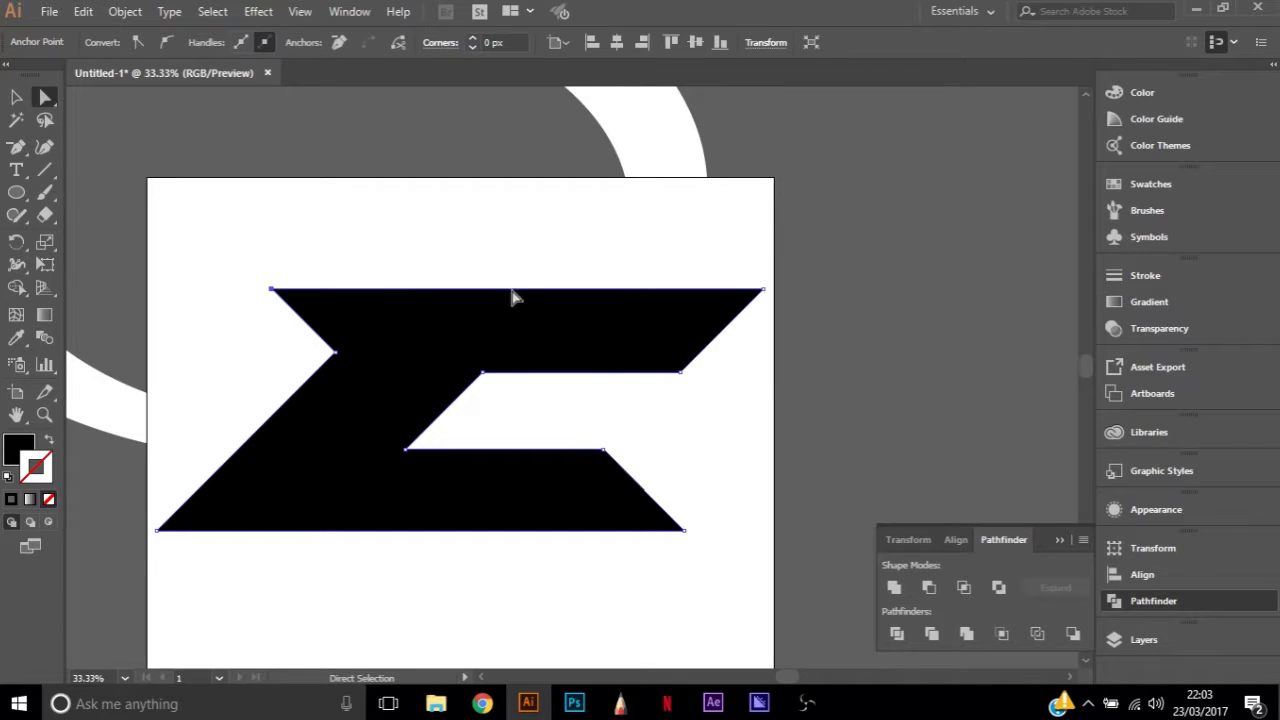
Move Layer 3 with the white ring above Layer 4 so the ring lies over the black letter
click(549, 269)
click(476, 378)
click(655, 158)
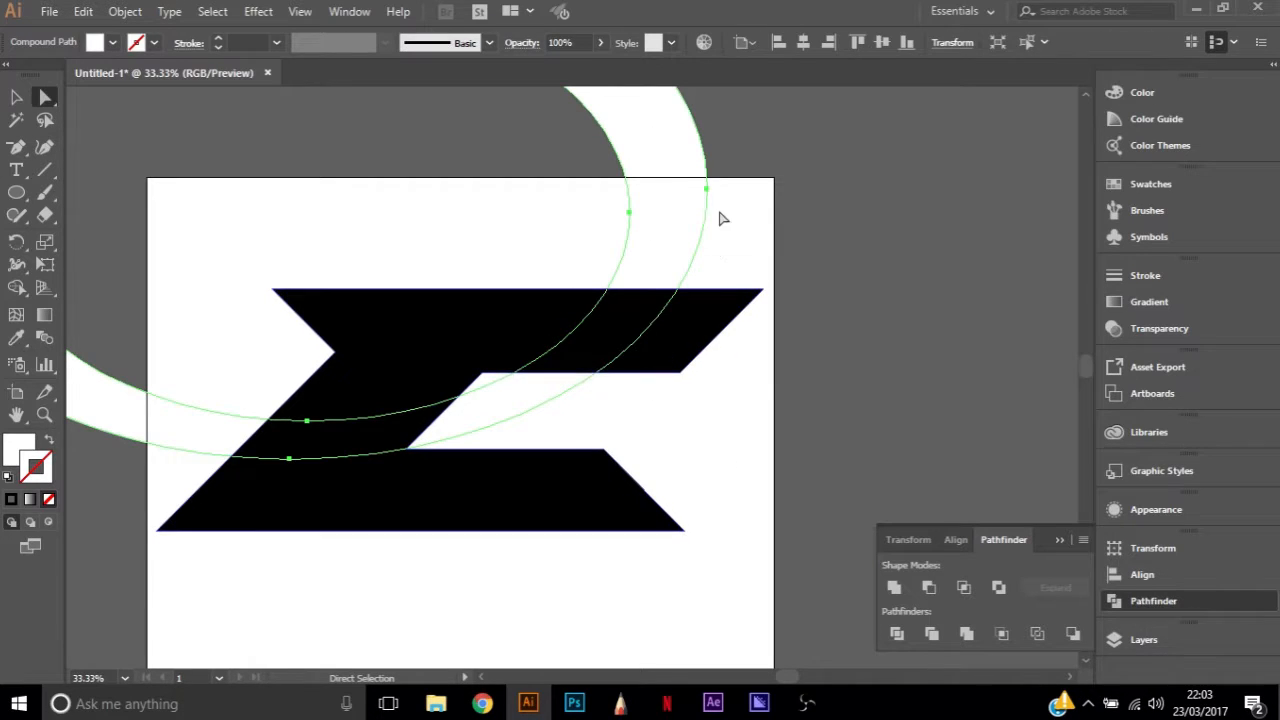
click(1142, 638)
drag(991, 563, 986, 535)
Delete Layer 2 and deselect the artwork
click(1013, 578)
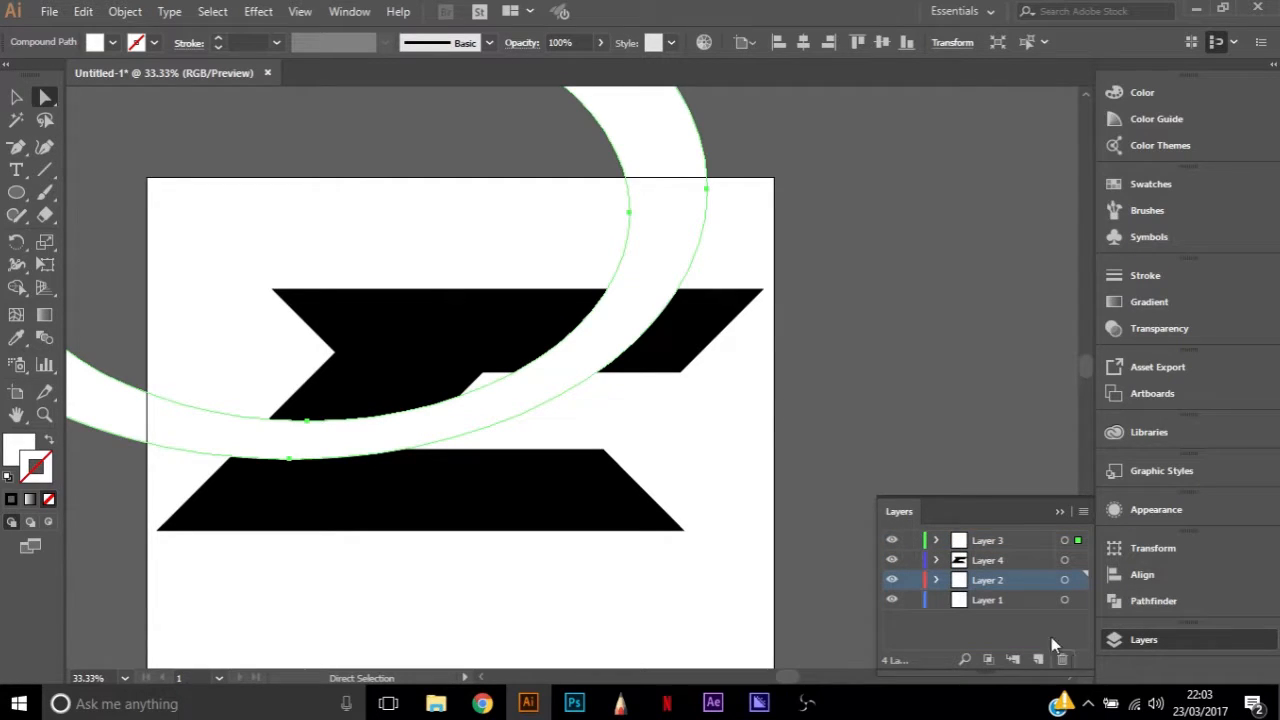
click(1064, 659)
click(705, 376)
click(851, 377)
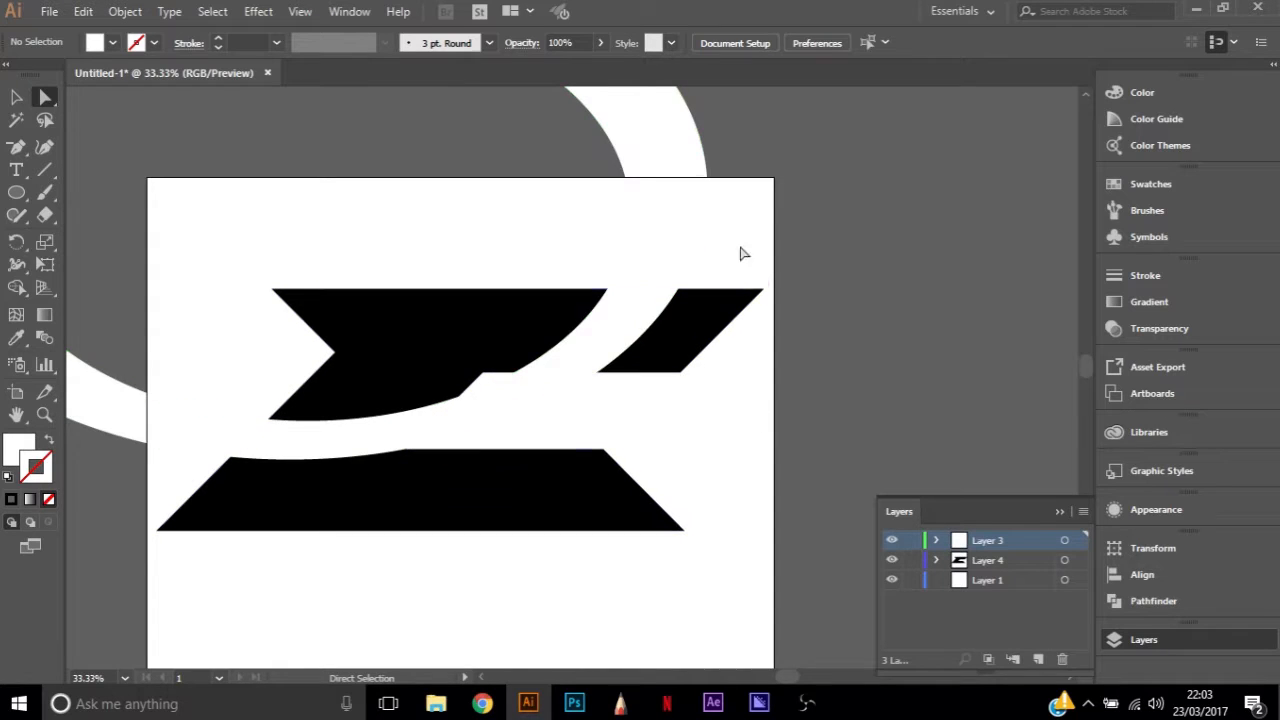
Copy the ring and the black letter into a new layer placed directly below Layer 4
scroll(306, 411, up, 1)
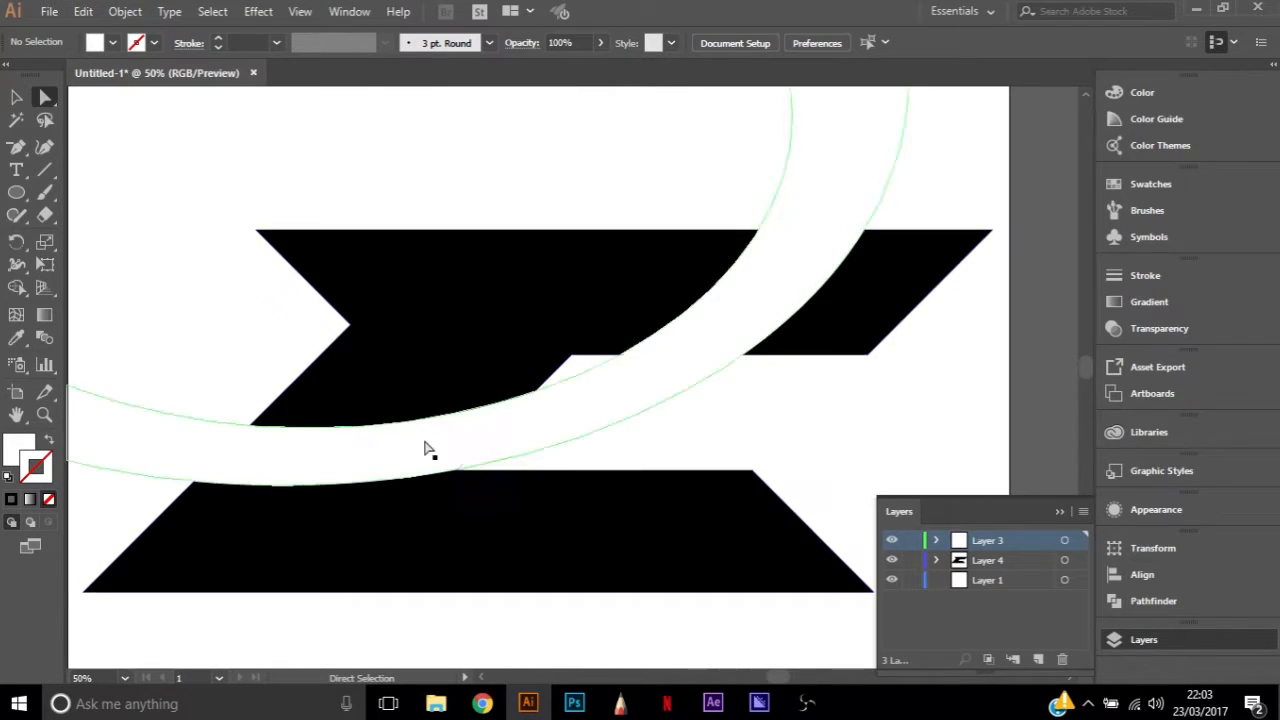
scroll(969, 441, down, 1)
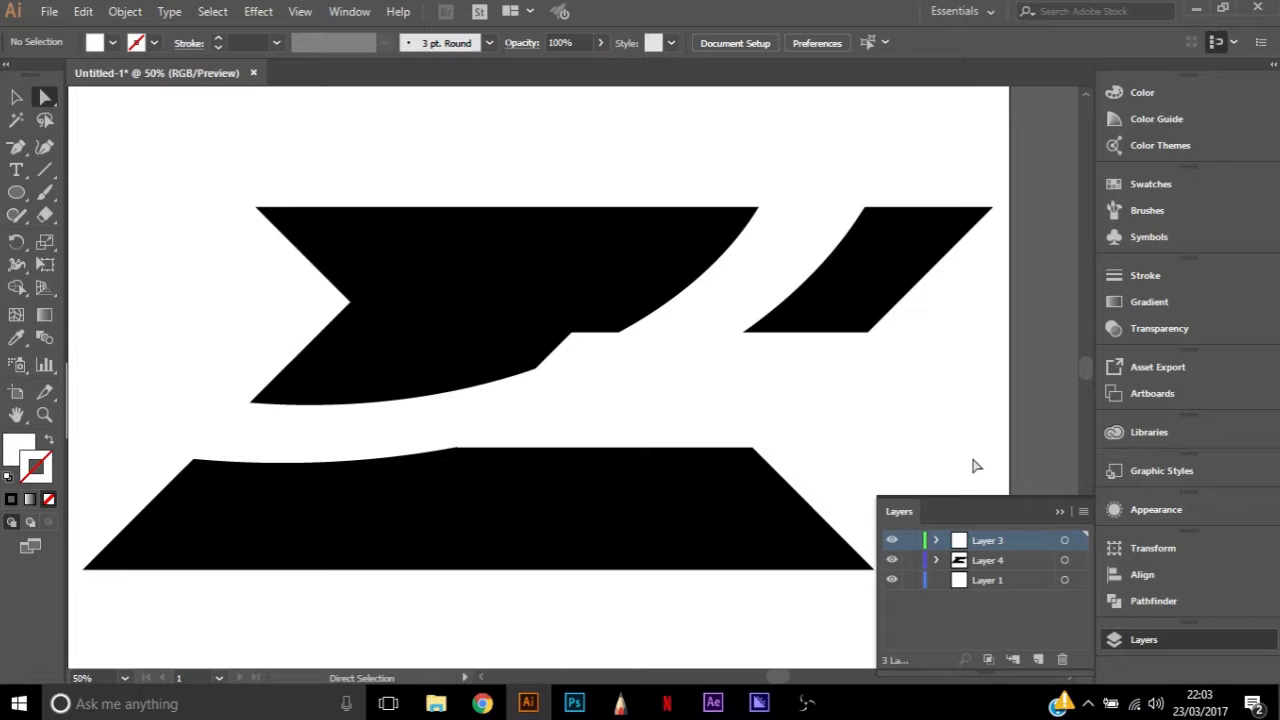
click(1063, 561)
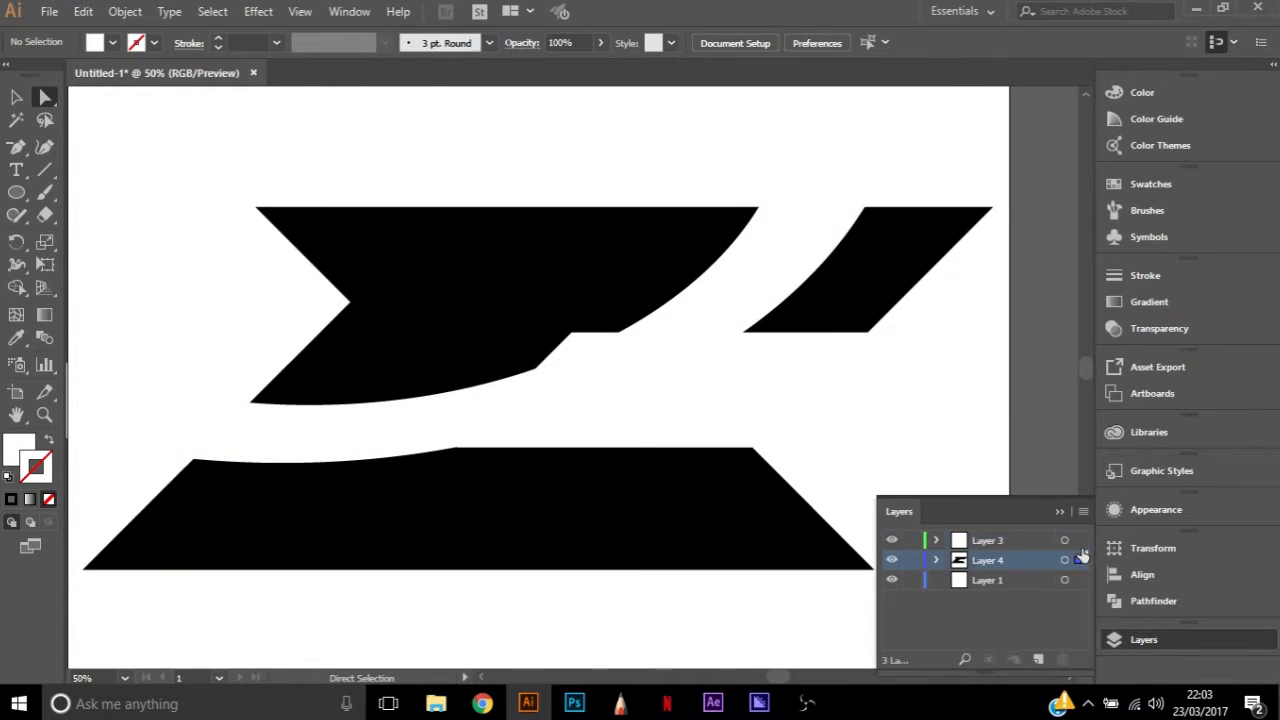
click(1039, 660)
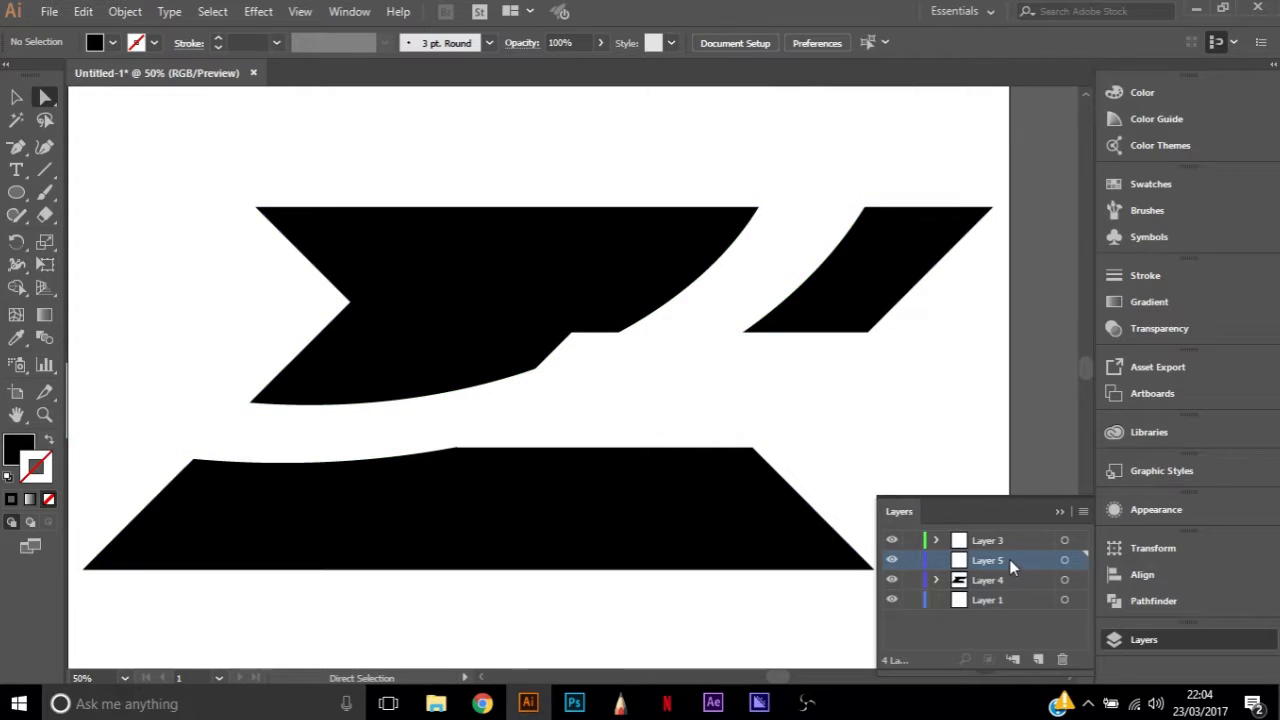
key(ctrl+v)
drag(1001, 562, 998, 590)
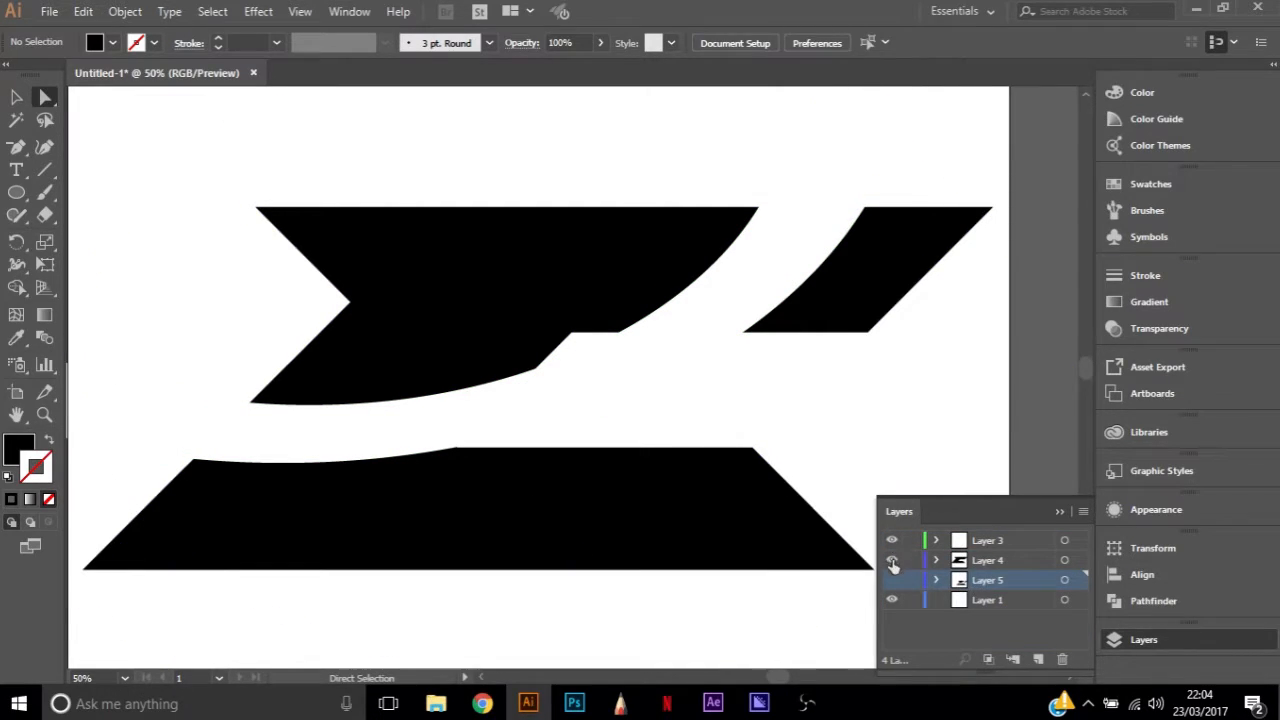
Check the backup copy on Layer 5 by itself, and restore the view to Layers 3 and 4 with Layer 5 hidden
click(892, 562)
click(892, 580)
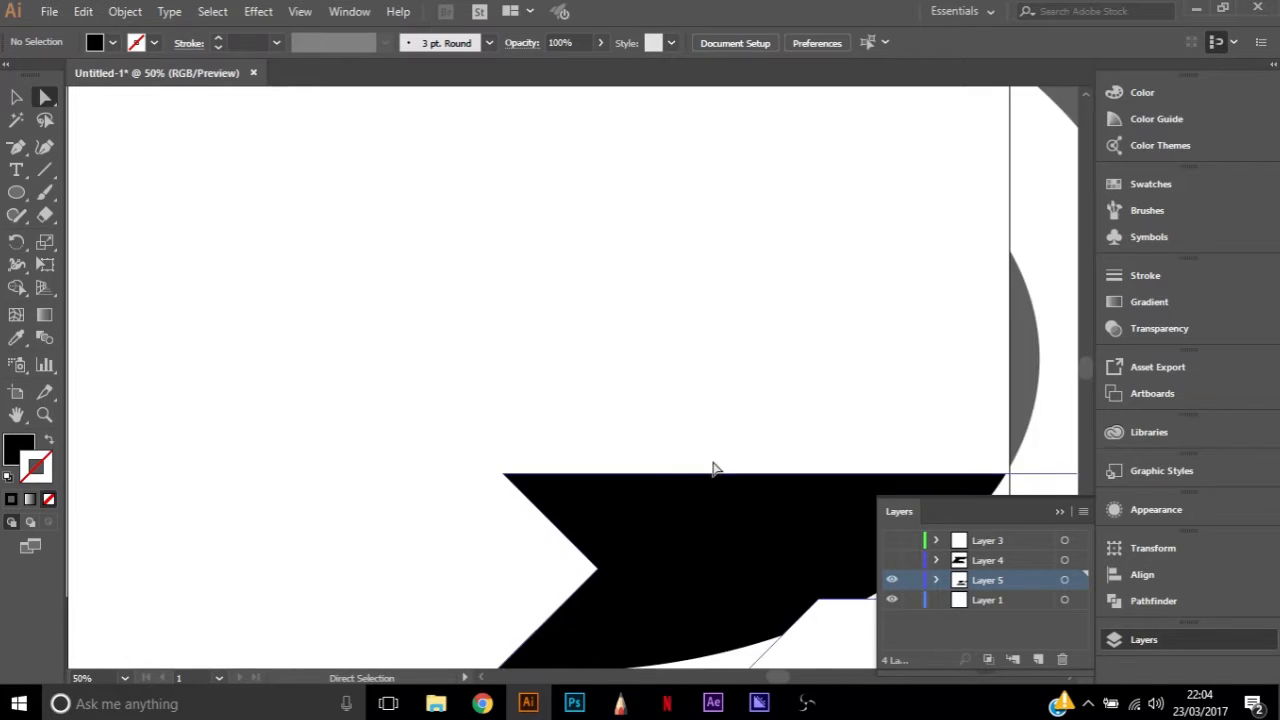
scroll(708, 460, down, 2)
scroll(708, 452, down, 1)
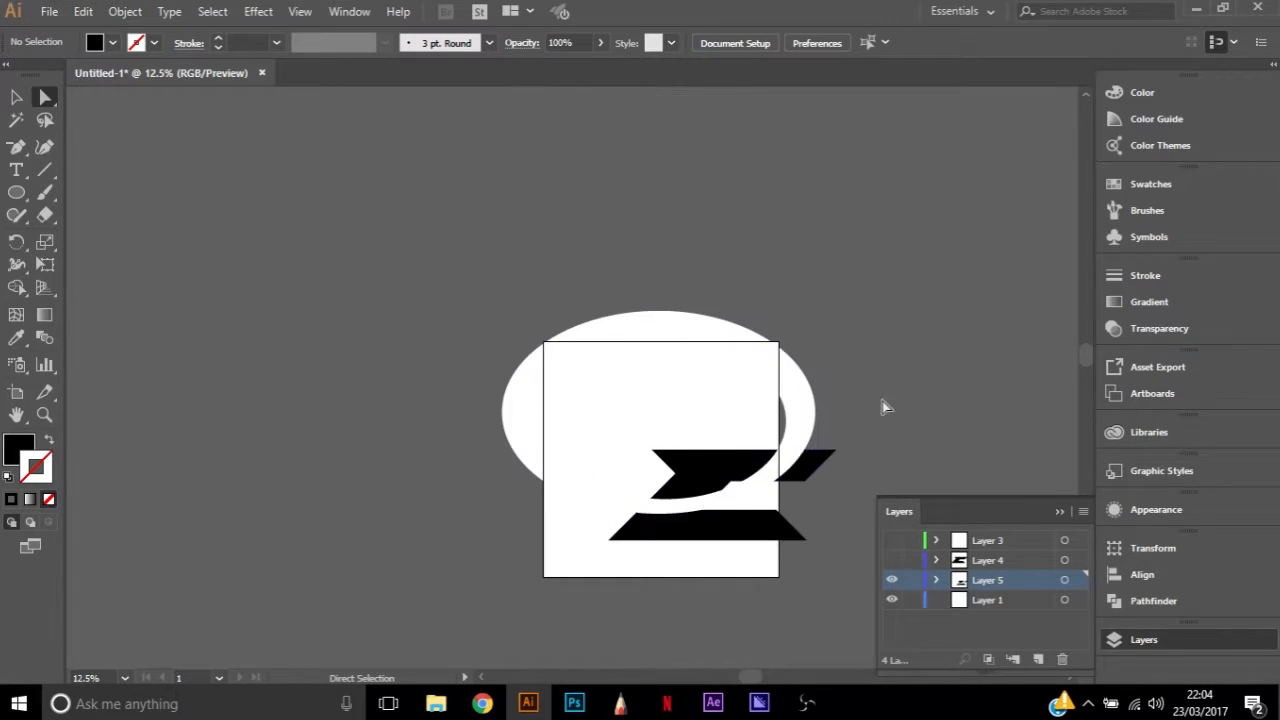
click(887, 581)
click(893, 561)
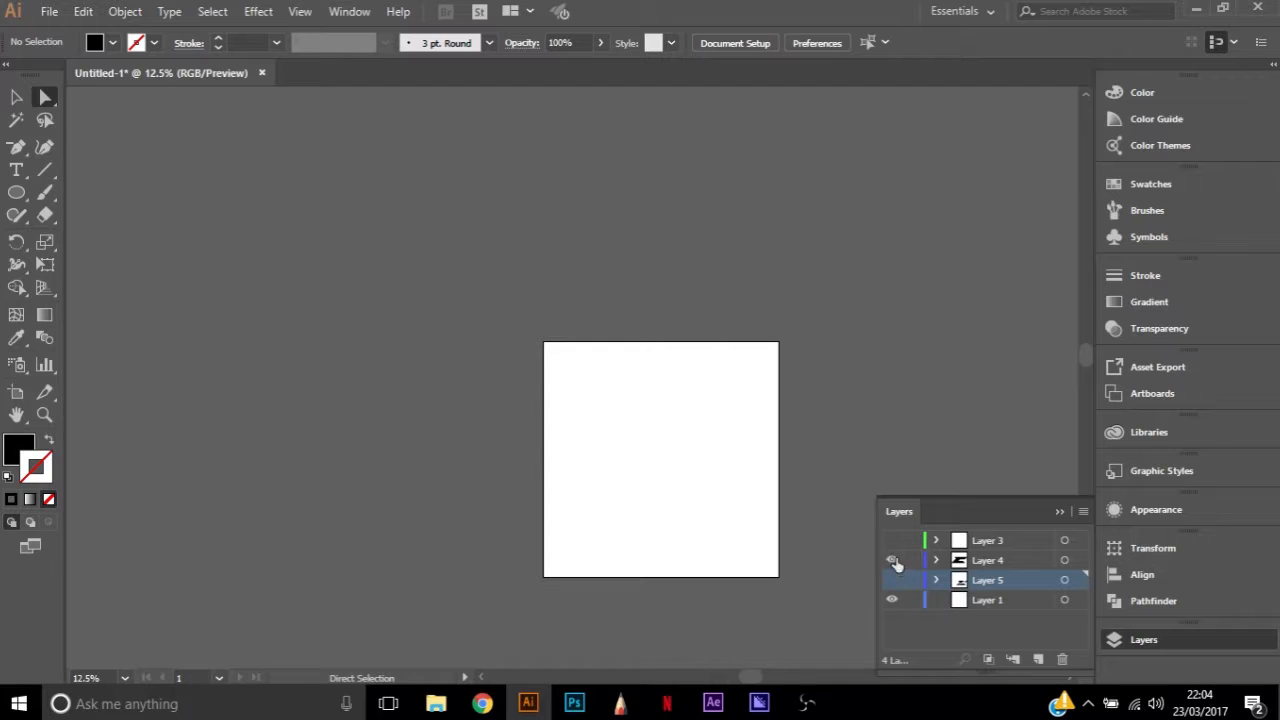
click(892, 541)
Try to apply a Pathfinder shape mode to all artwork on Layers 3 and 4
click(1065, 540)
shift+click(1065, 560)
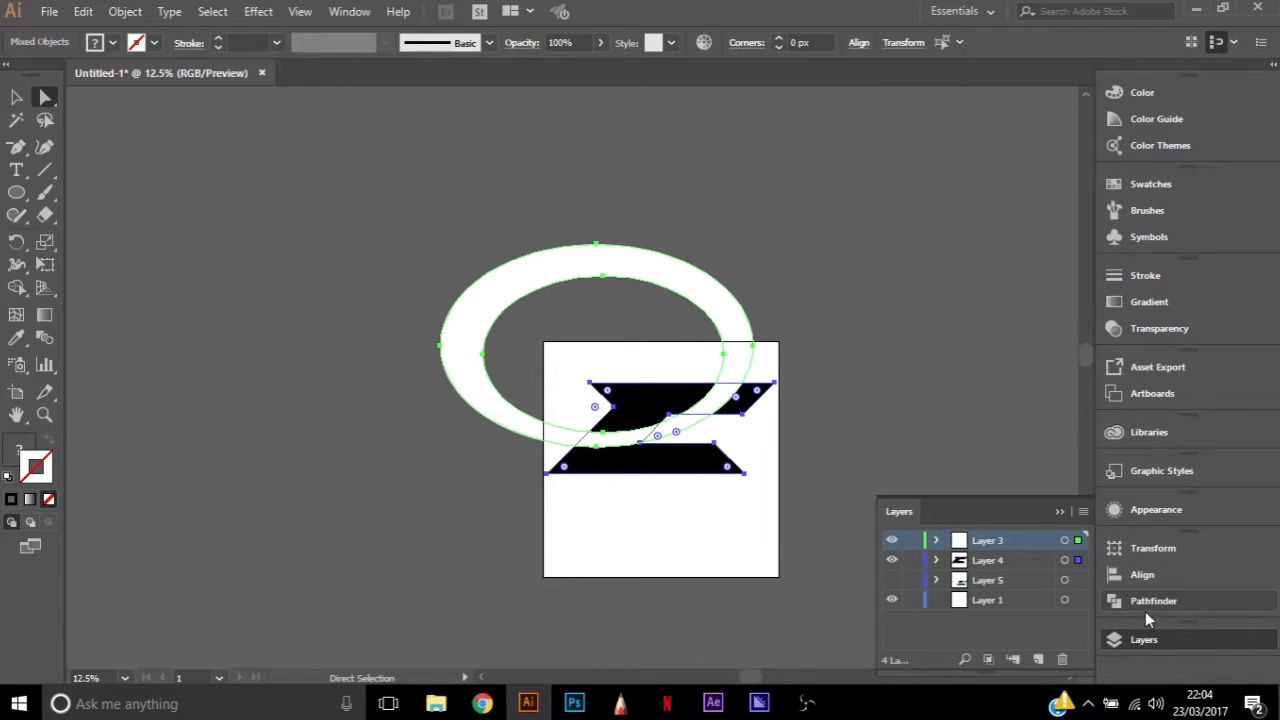
click(1145, 606)
click(937, 590)
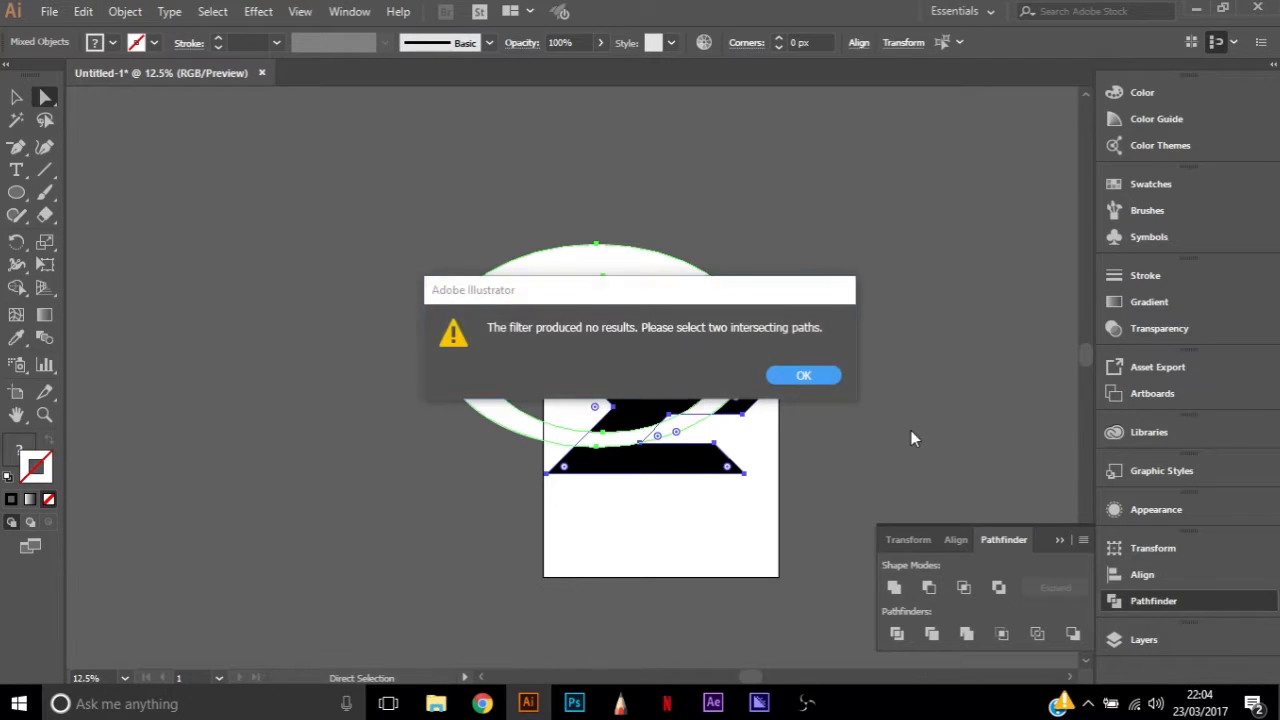
click(812, 376)
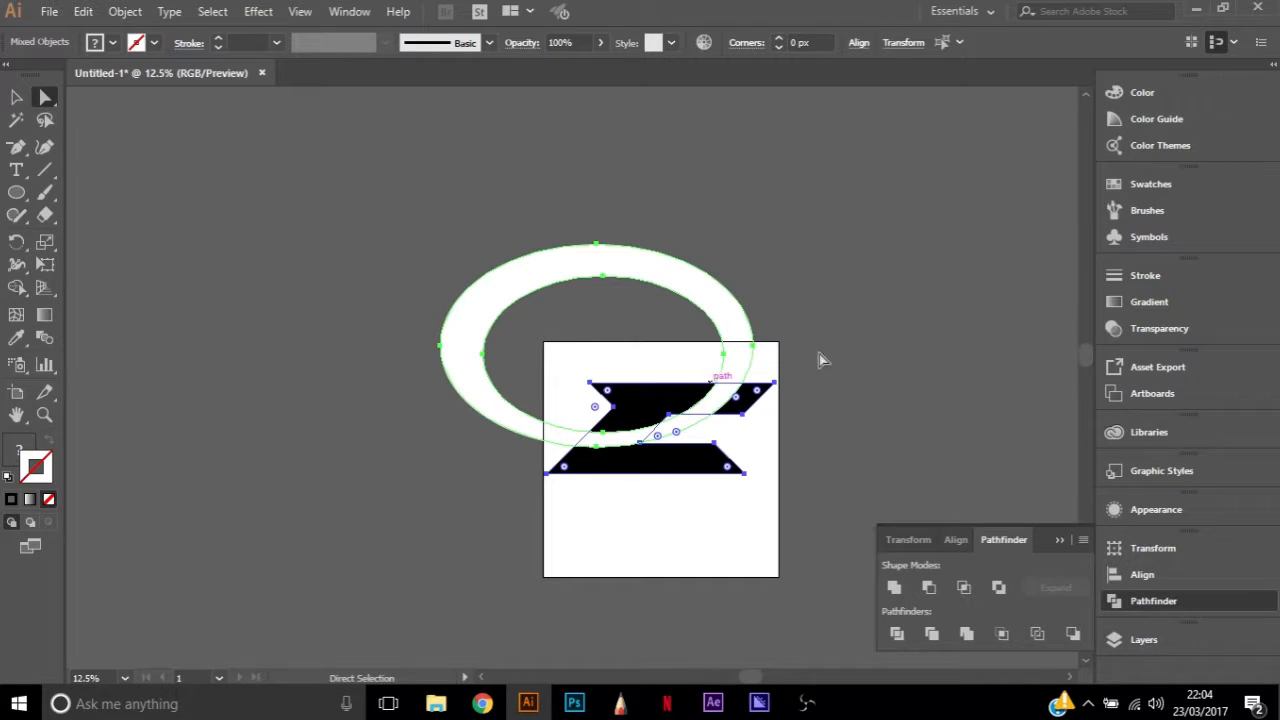
Subtract the white ring from the black letter using Pathfinder's Minus Front
click(790, 364)
click(745, 377)
shift+click(742, 402)
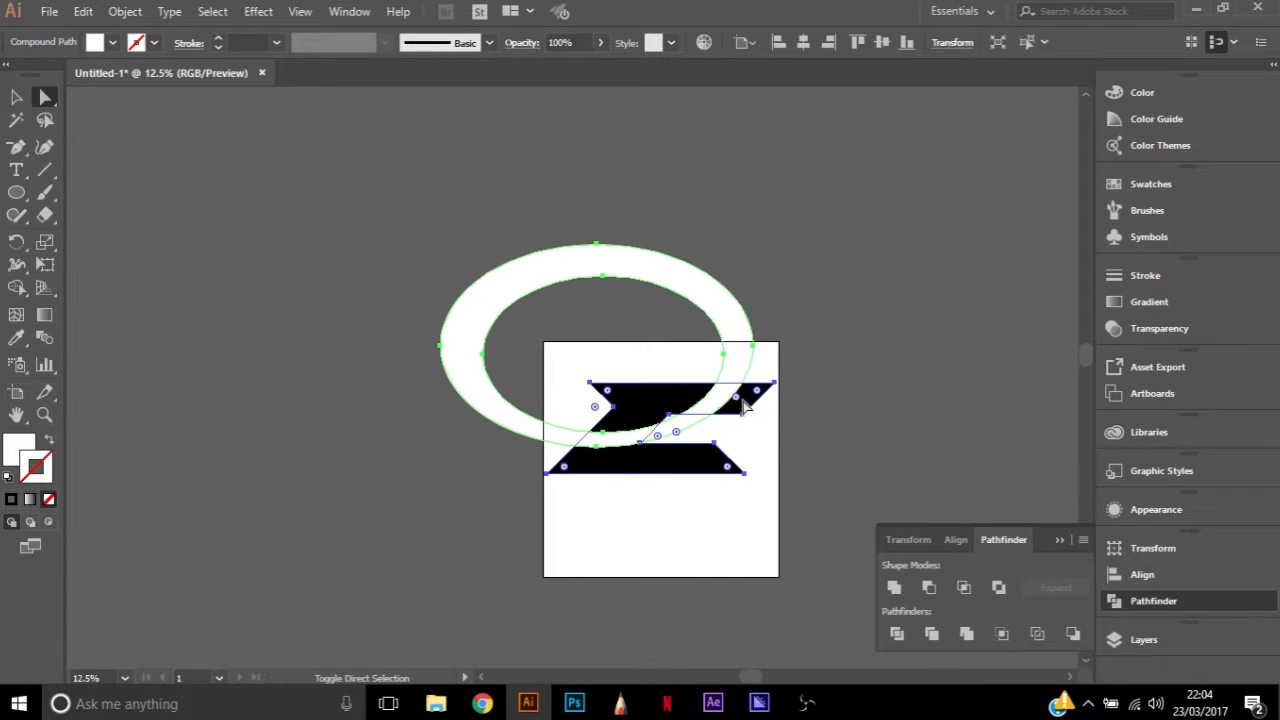
click(929, 588)
click(799, 477)
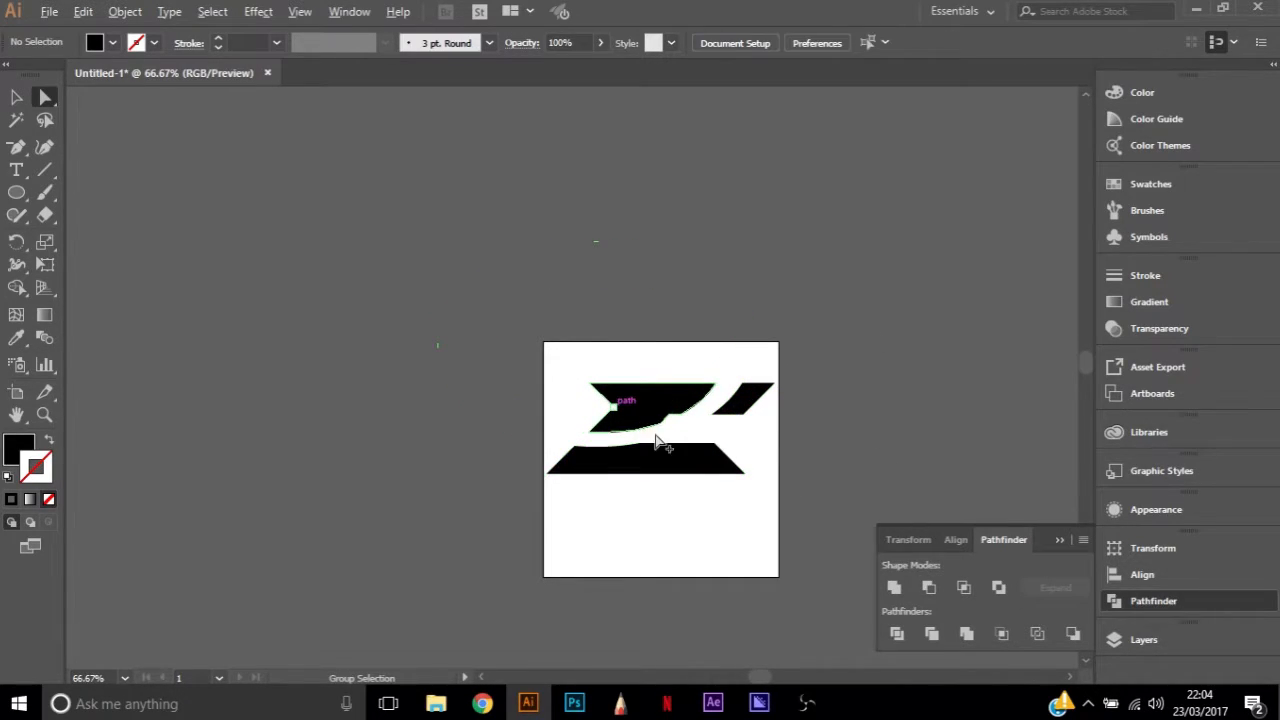
Scale down all the cut letter pieces together and reposition them near the artboard's centre
scroll(657, 440, up, 4)
scroll(757, 385, down, 2)
scroll(756, 377, down, 2)
scroll(756, 377, up, 2)
scroll(756, 377, left, 3)
scroll(756, 377, right, 6)
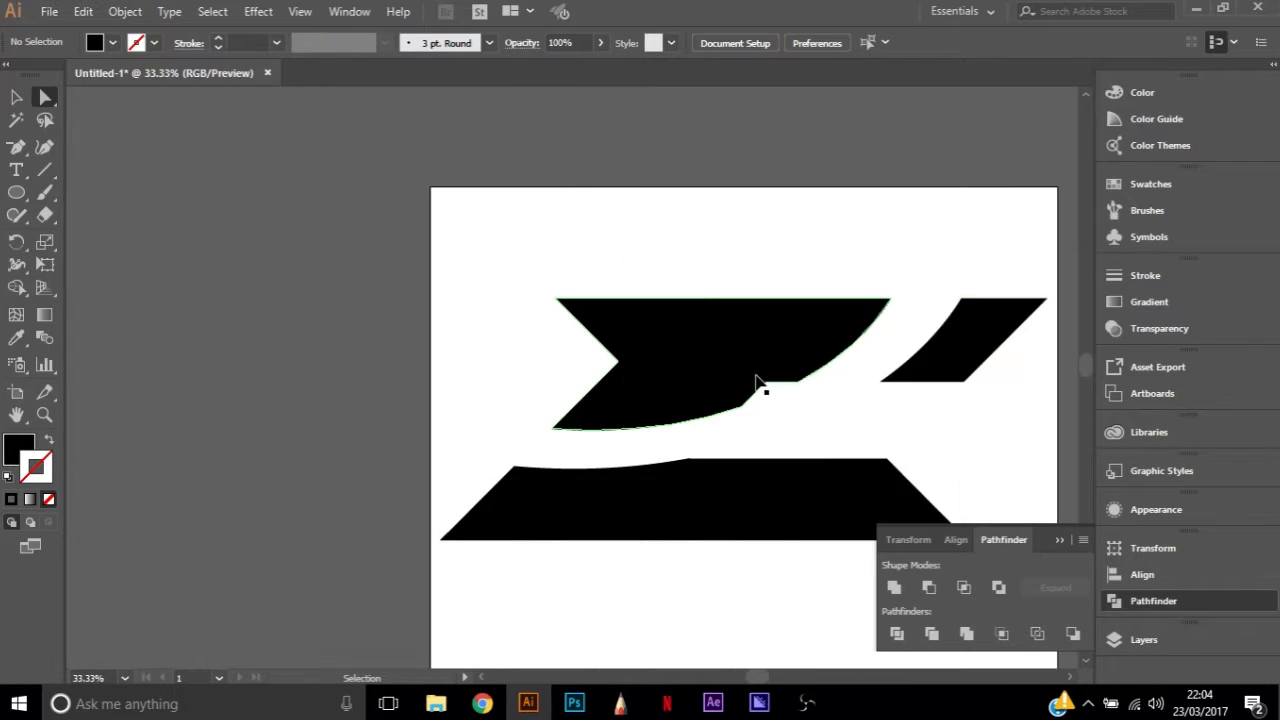
scroll(757, 383, right, 3)
drag(294, 206, 955, 578)
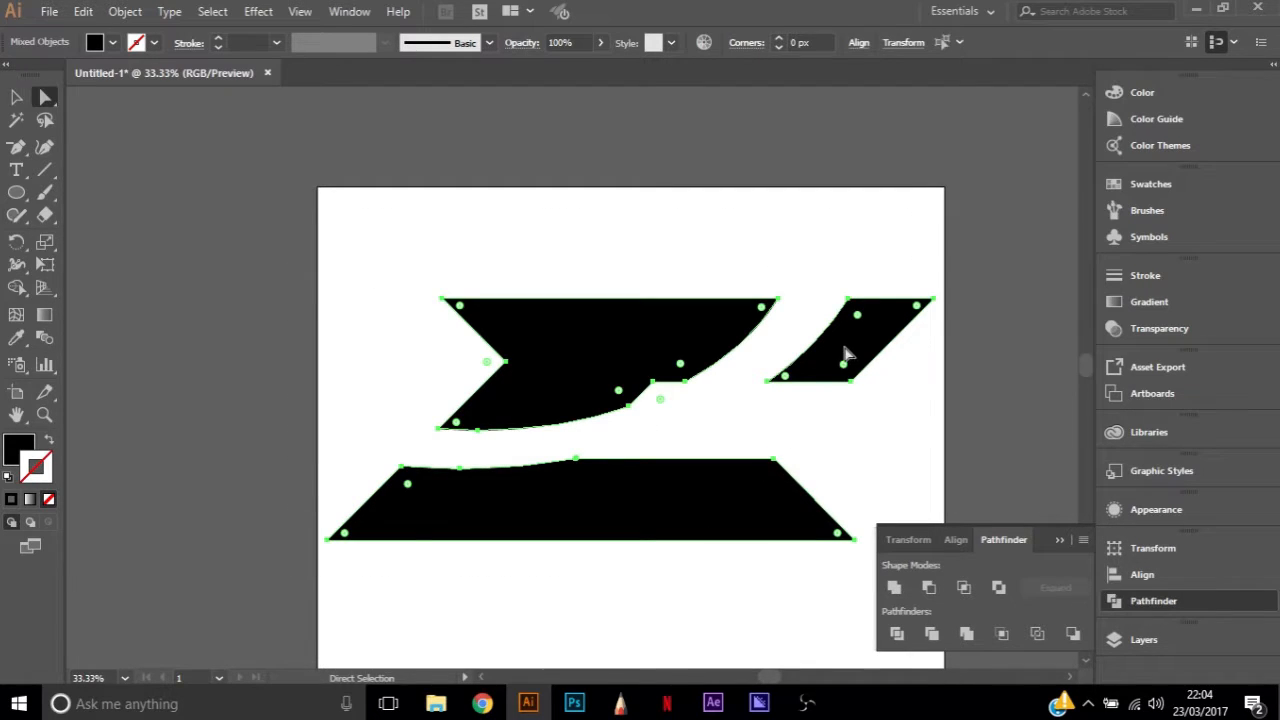
key(v)
drag(935, 299, 736, 378)
drag(520, 421, 622, 367)
click(935, 307)
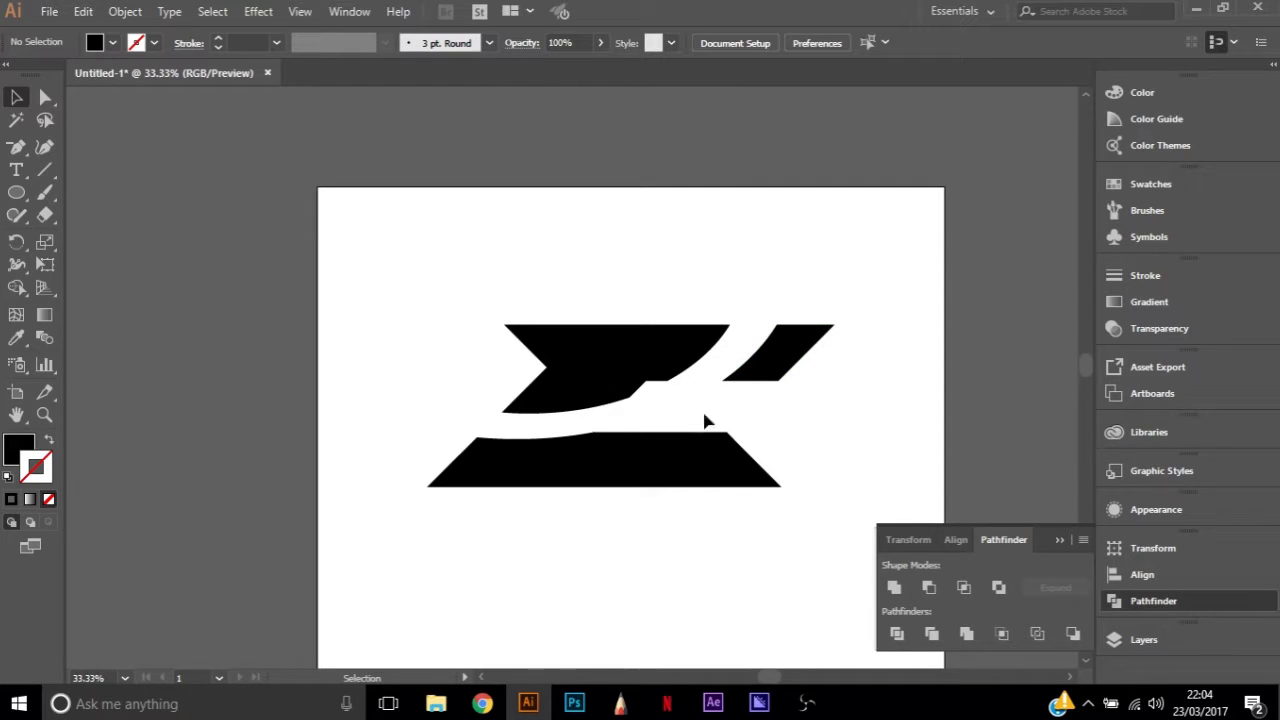
Undo the move, the scaling and the ring subtraction
key(ctrl+z)
key(ctrl+z)
key(ctrl+z)
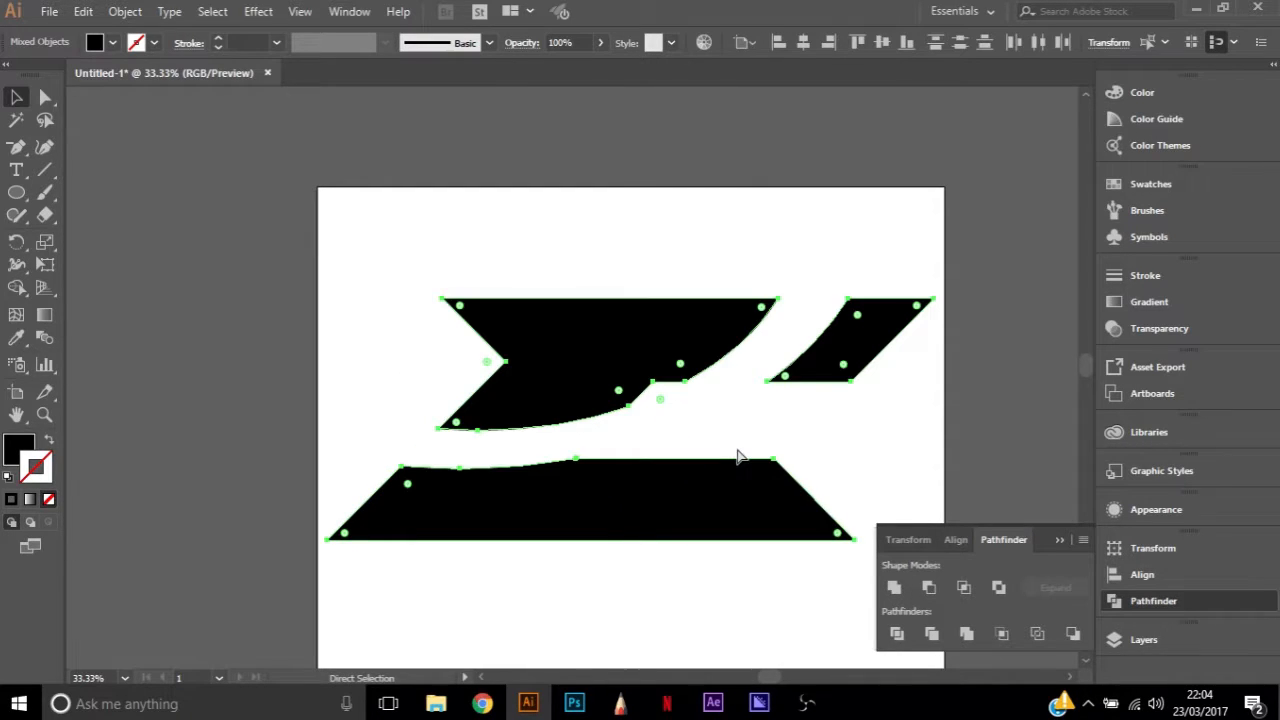
key(ctrl+z)
key(ctrl+z)
key(ctrl+z)
key(ctrl+z)
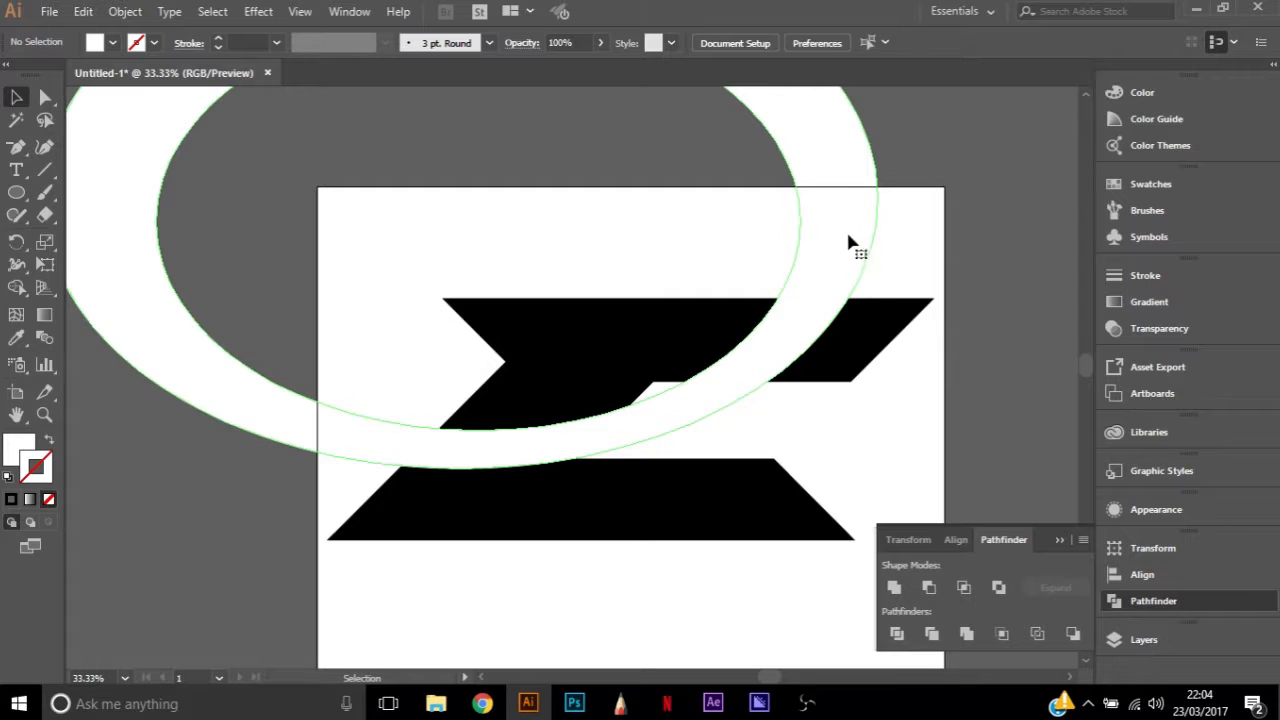
Delete the white ring and keep the emptied Layer 3 active for new shapes
key(a)
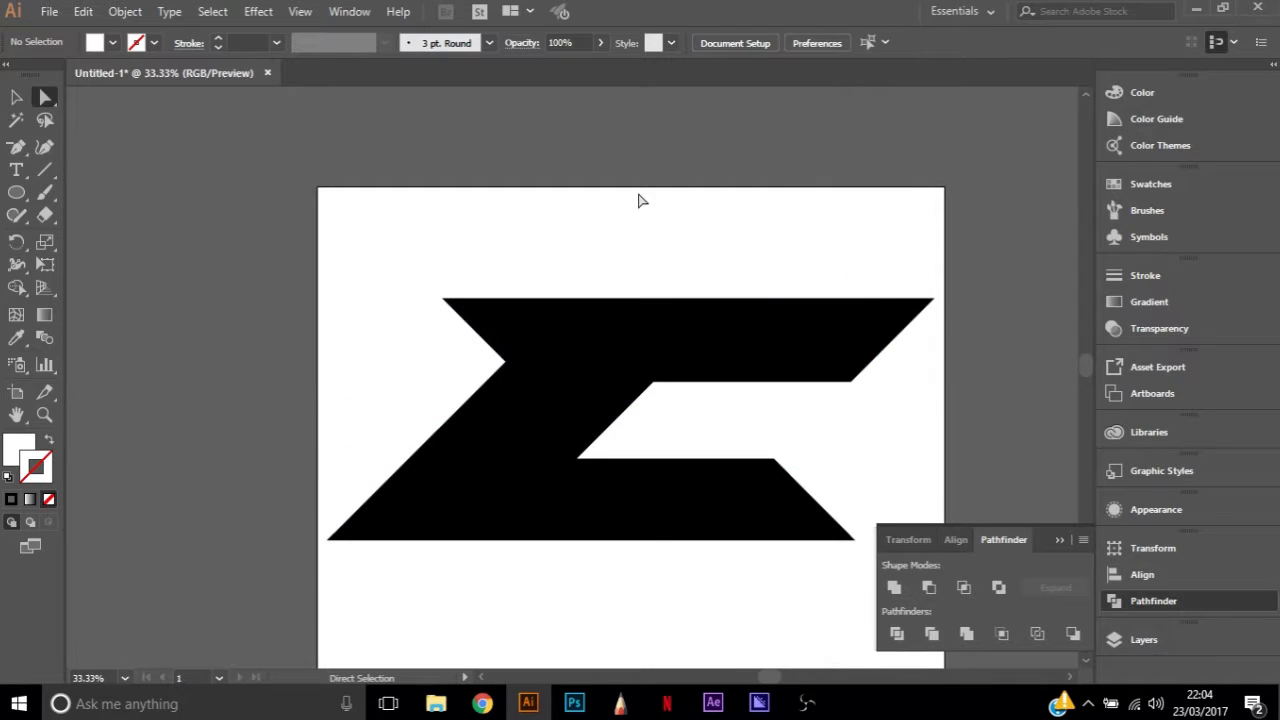
click(1145, 640)
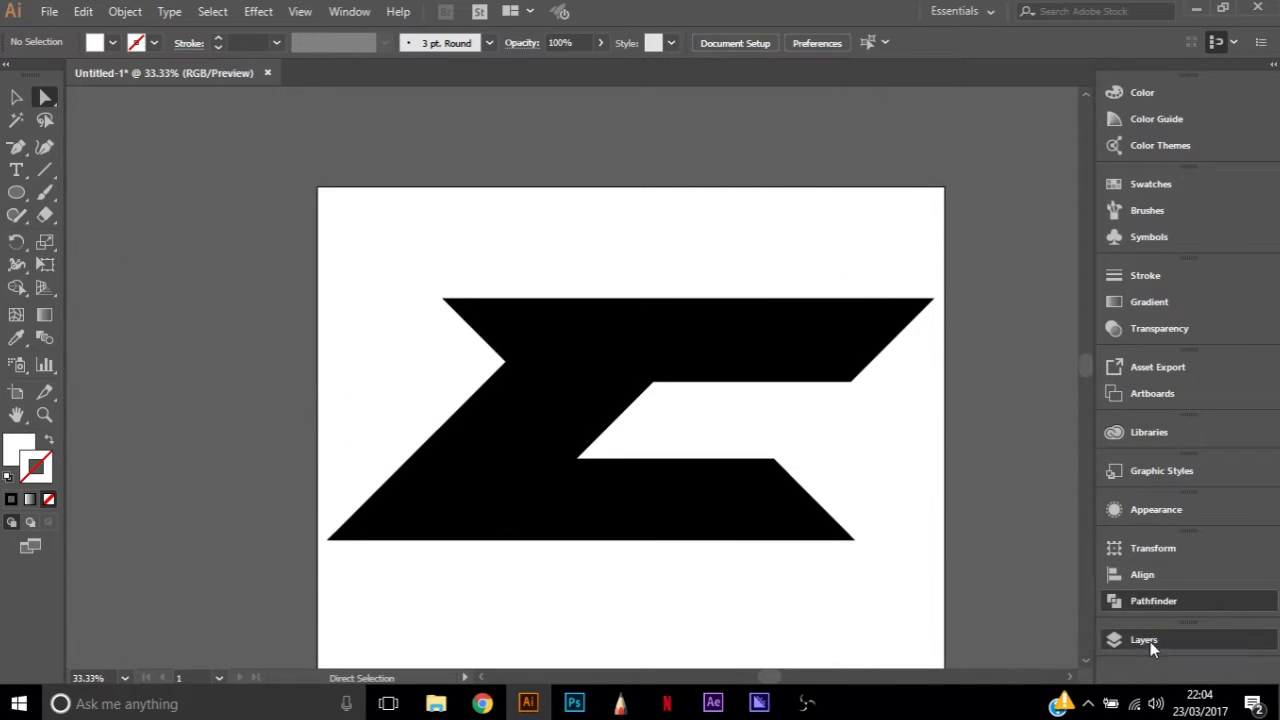
click(892, 541)
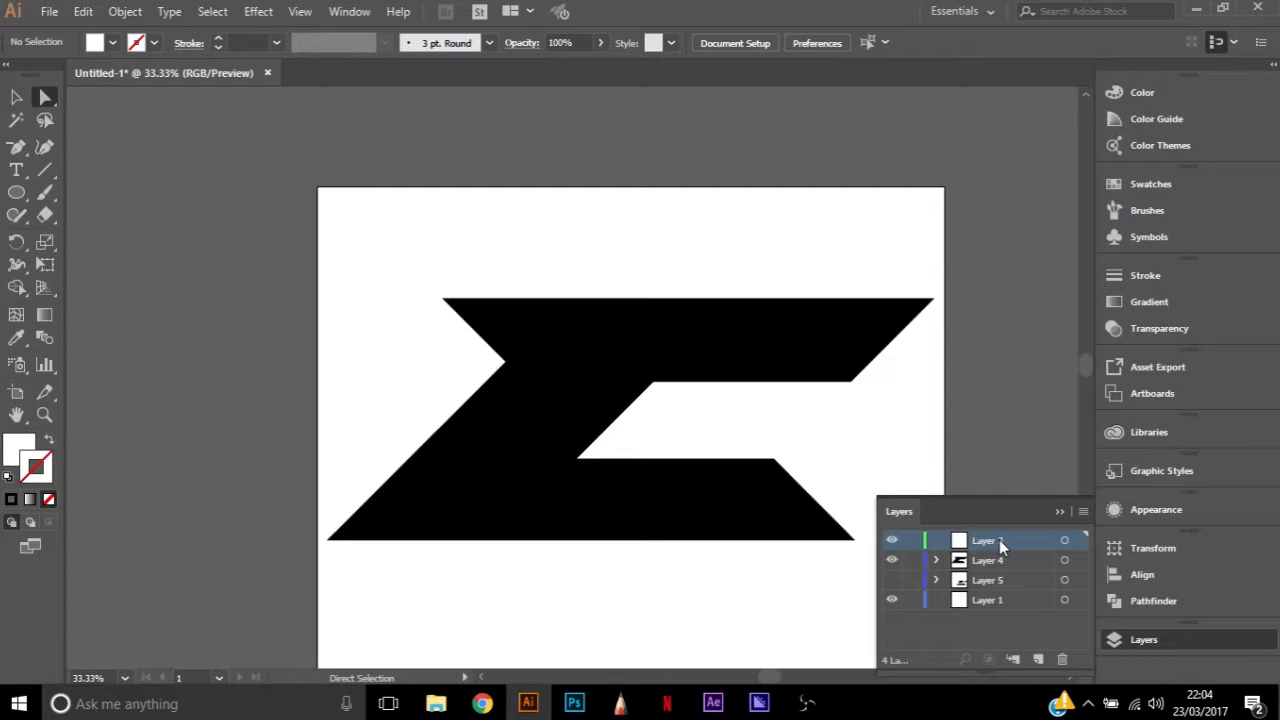
Draw a white slanted parallelogram with the Pen tool across the letter's upper arm, from about Y 311 px to Y 670 px
key(p)
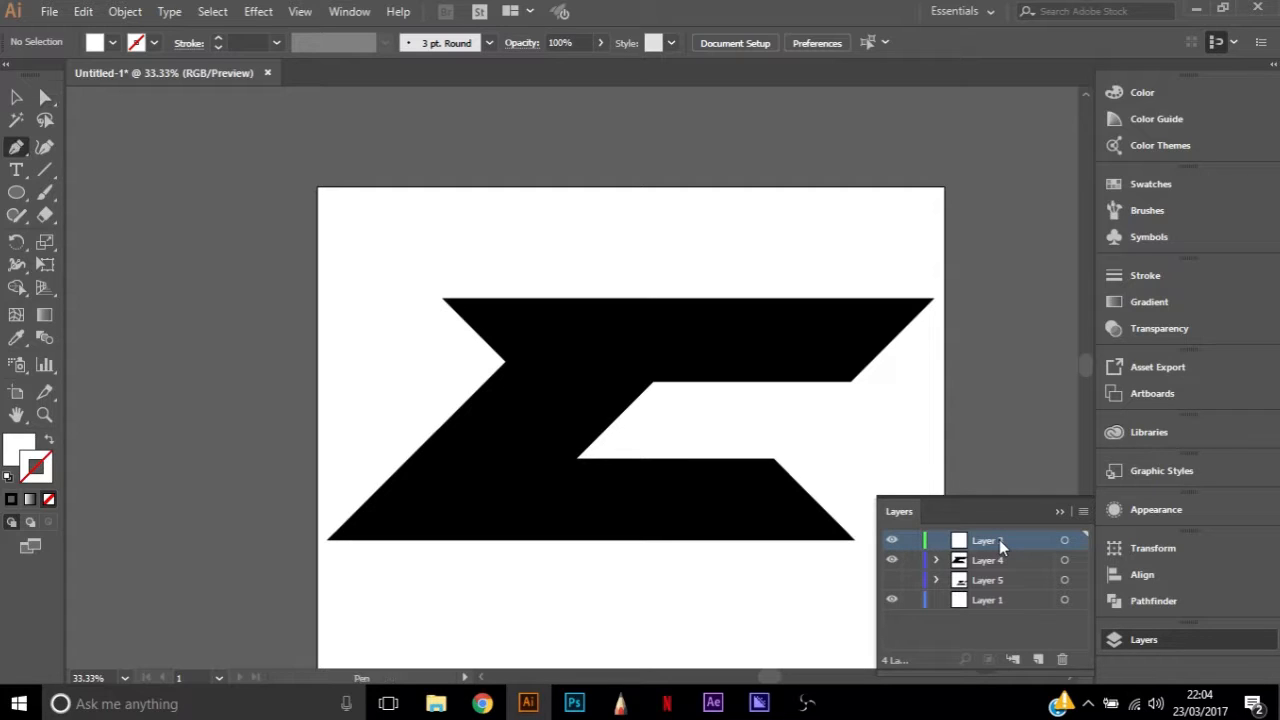
click(848, 297)
click(747, 397)
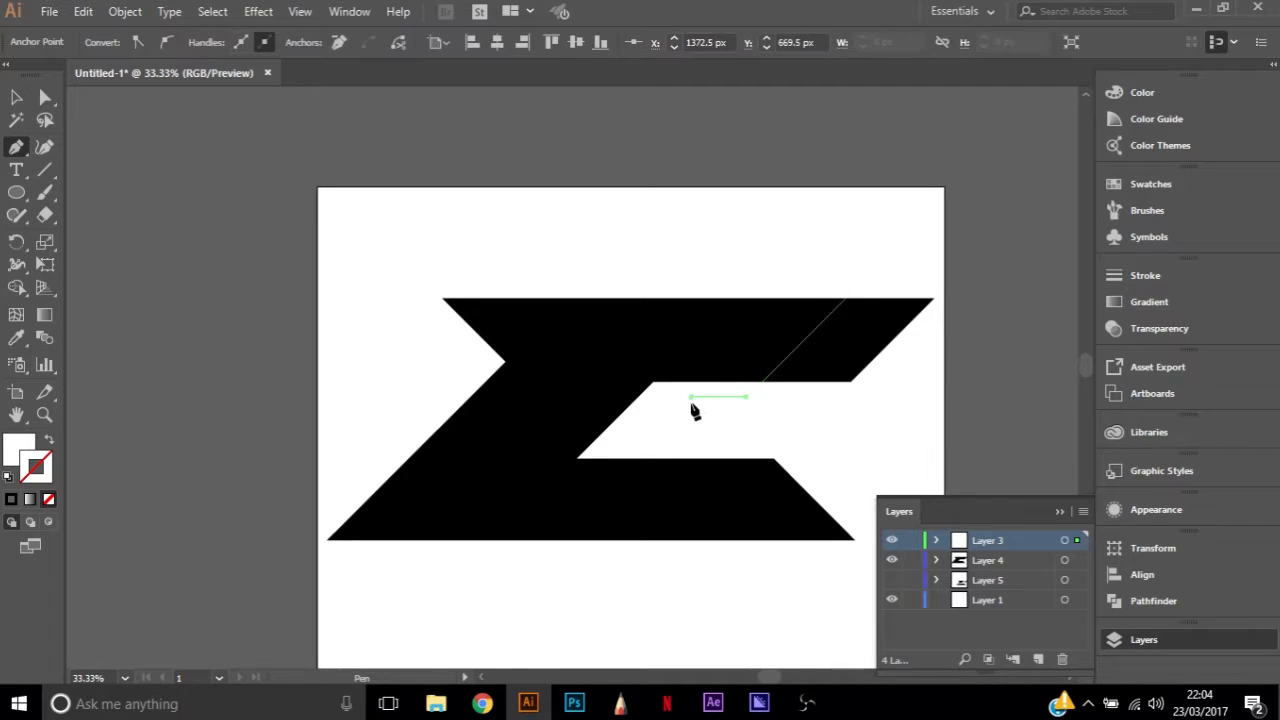
click(805, 285)
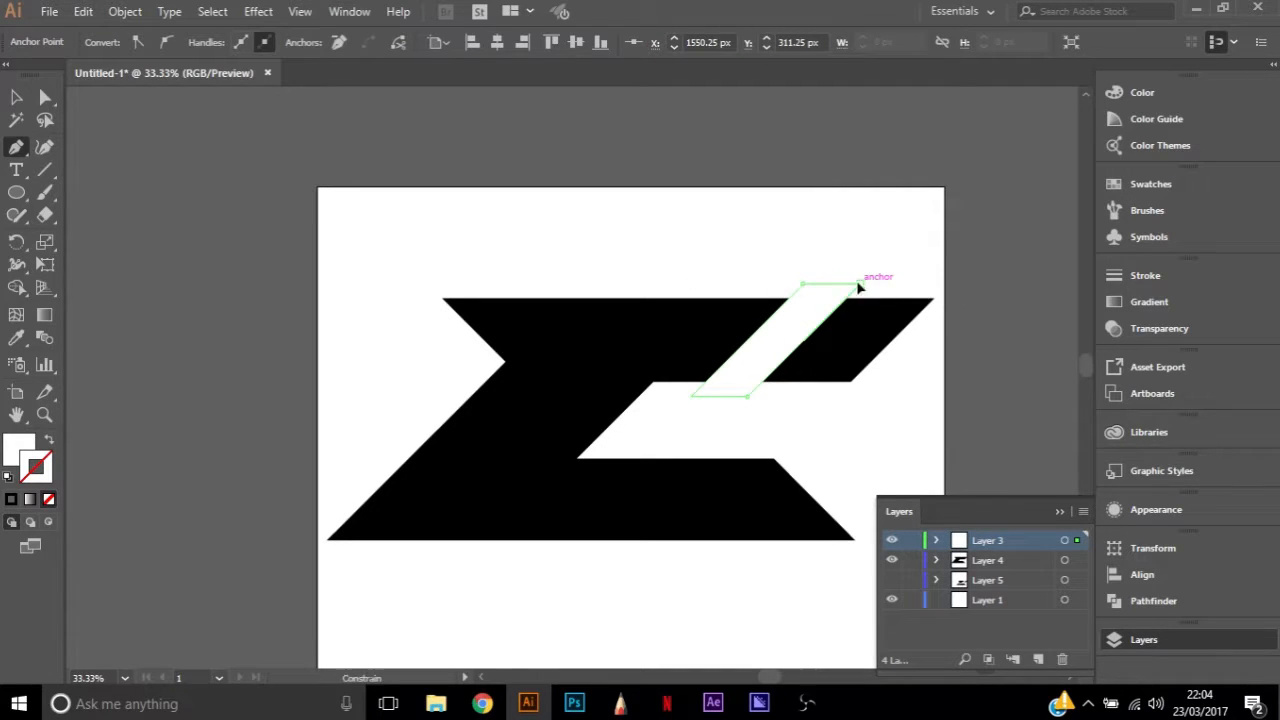
click(859, 284)
Shift the white slanted strip slightly toward the upper arm's tip, with its leading top anchor at about X 1771 px, Y 310 px
key(a)
click(733, 269)
drag(796, 332, 807, 330)
click(815, 232)
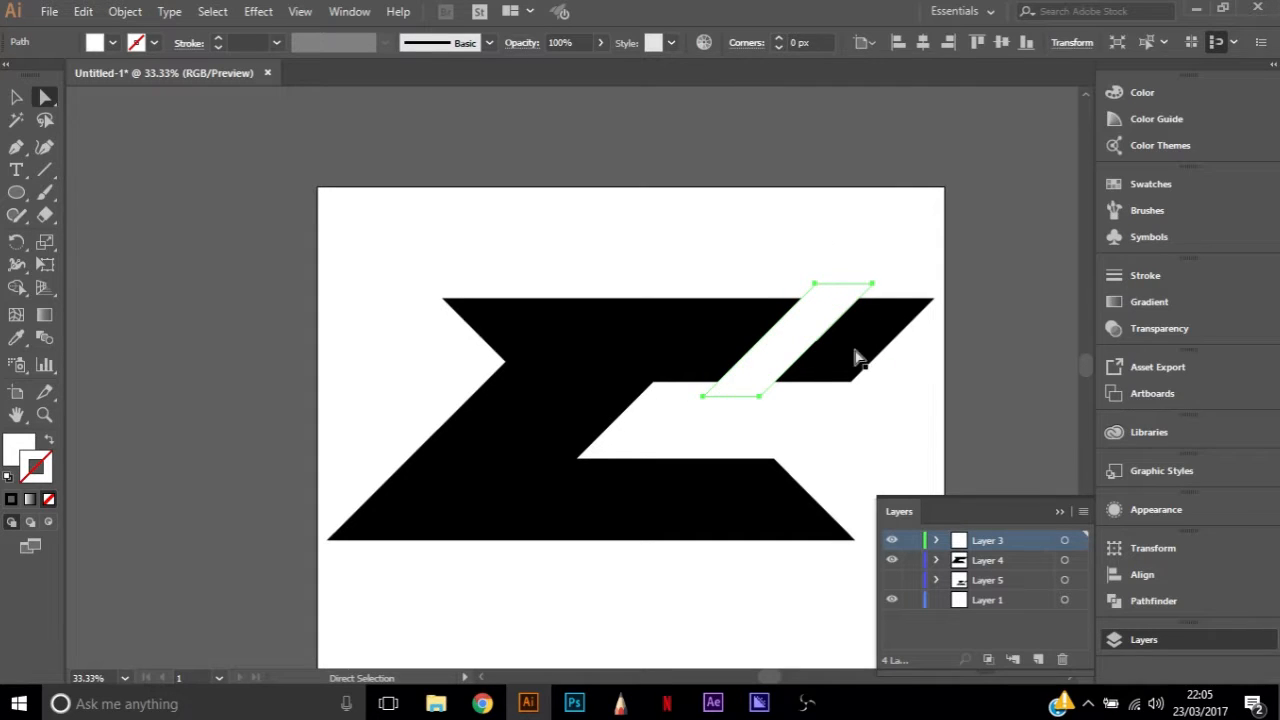
click(873, 288)
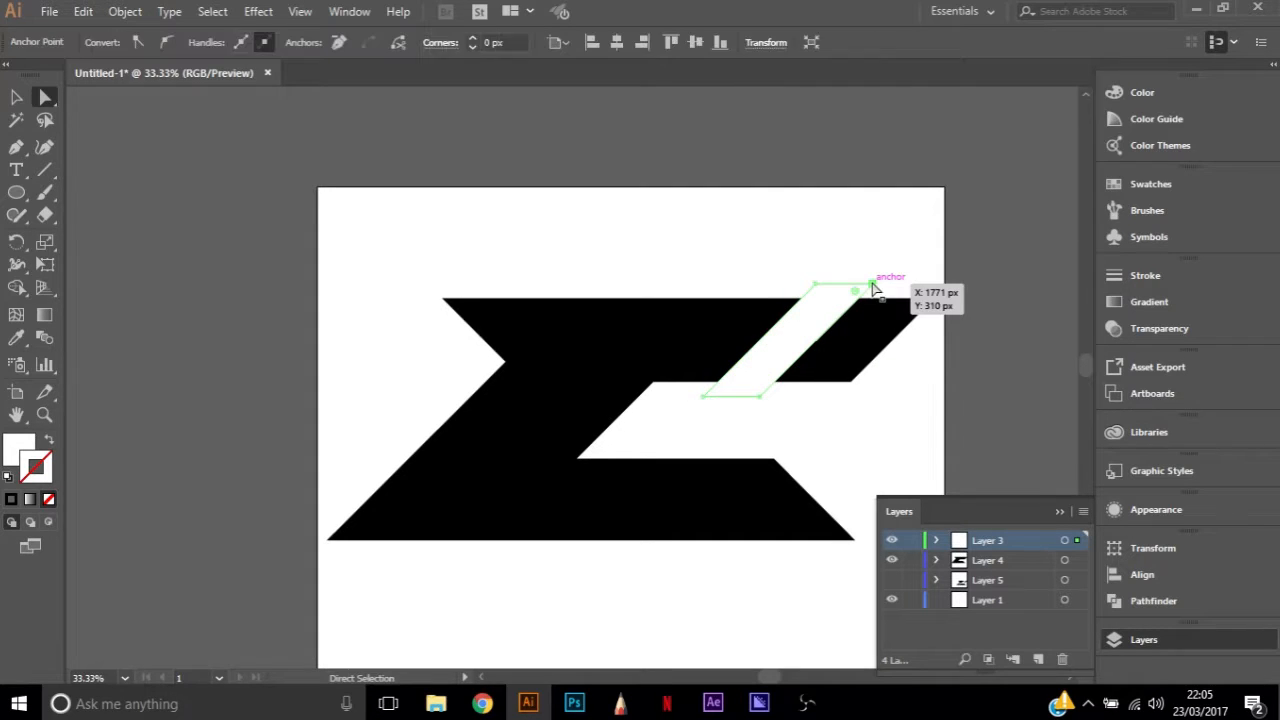
click(714, 254)
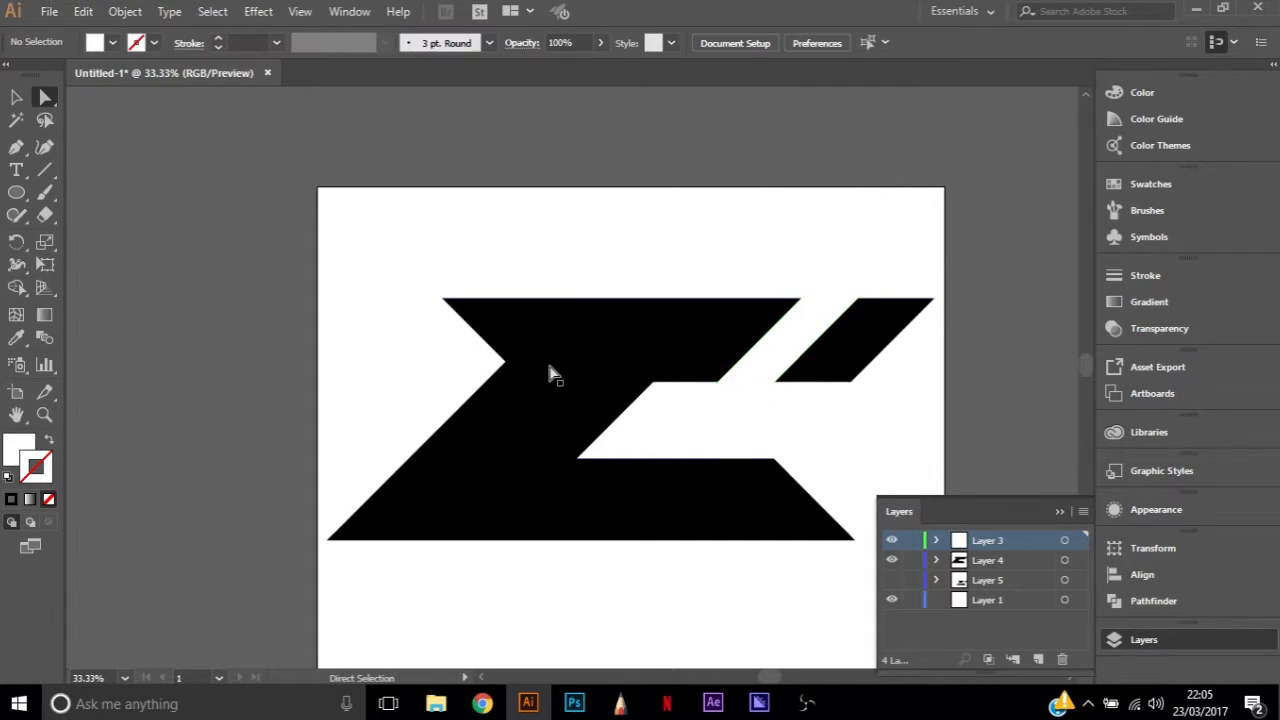
Draw a white horizontal band with the Pen tool across the letter's stem, from the lower arm's top edge up to about Y 693 px
click(1077, 549)
key(p)
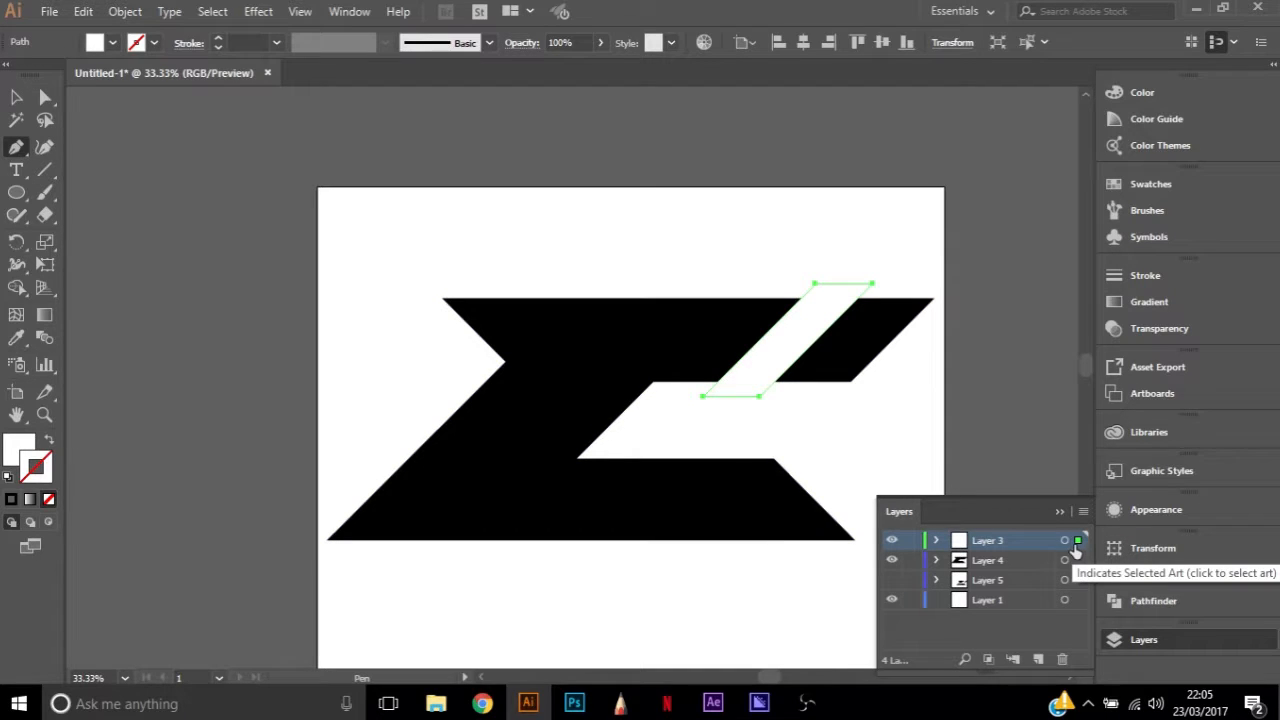
click(582, 459)
click(355, 458)
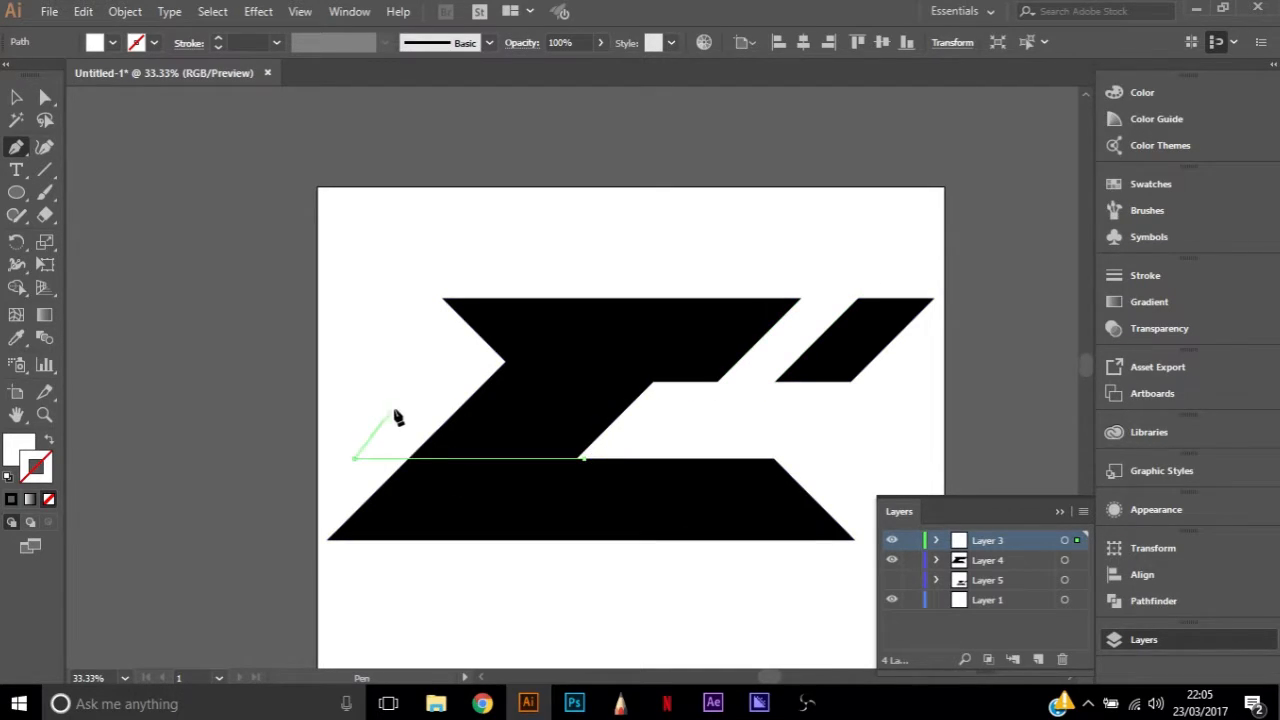
click(409, 404)
click(653, 404)
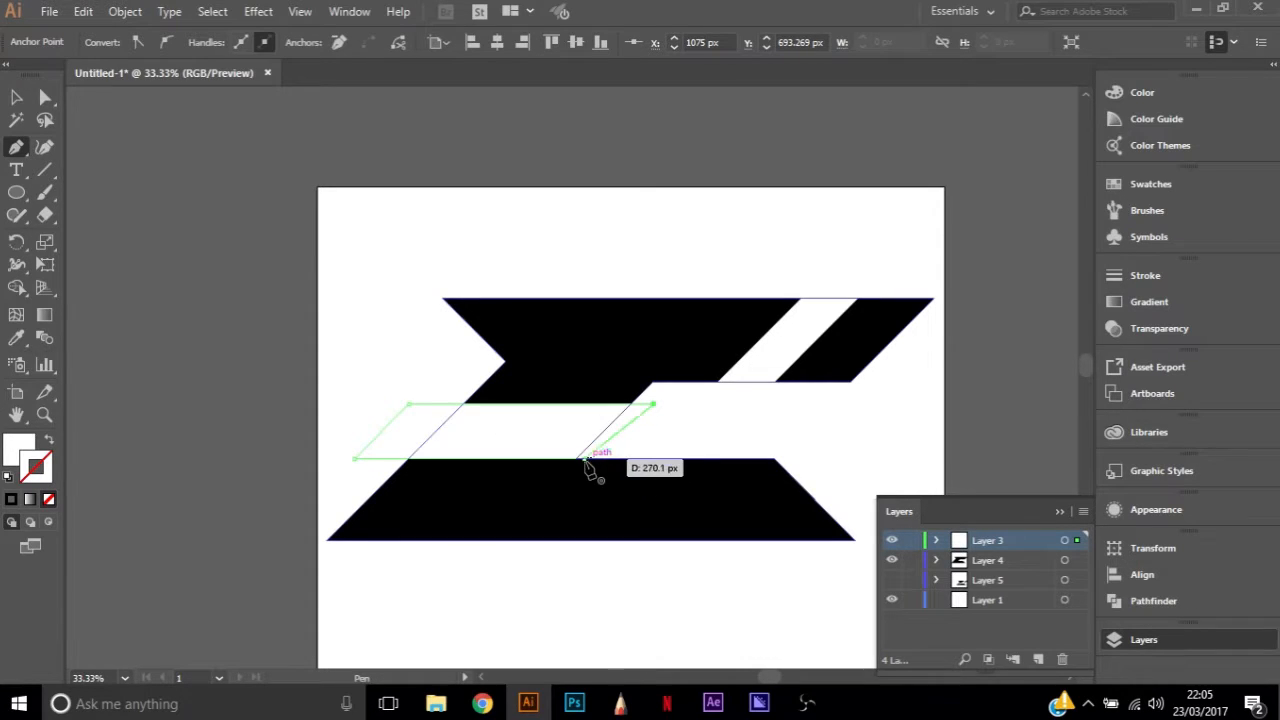
click(583, 459)
Narrow the white horizontal band by moving its two upper anchors diagonally down along the stem's slant
key(a)
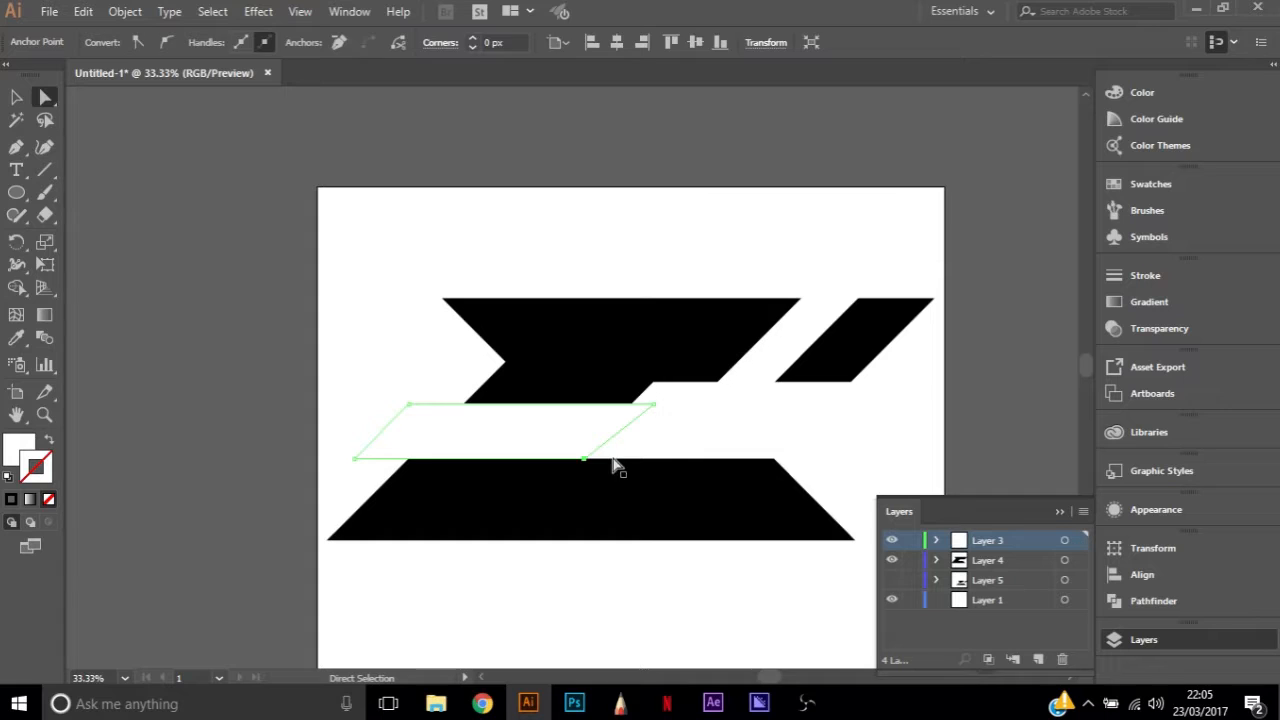
click(611, 456)
click(626, 411)
click(654, 405)
shift+click(409, 405)
drag(486, 410, 472, 424)
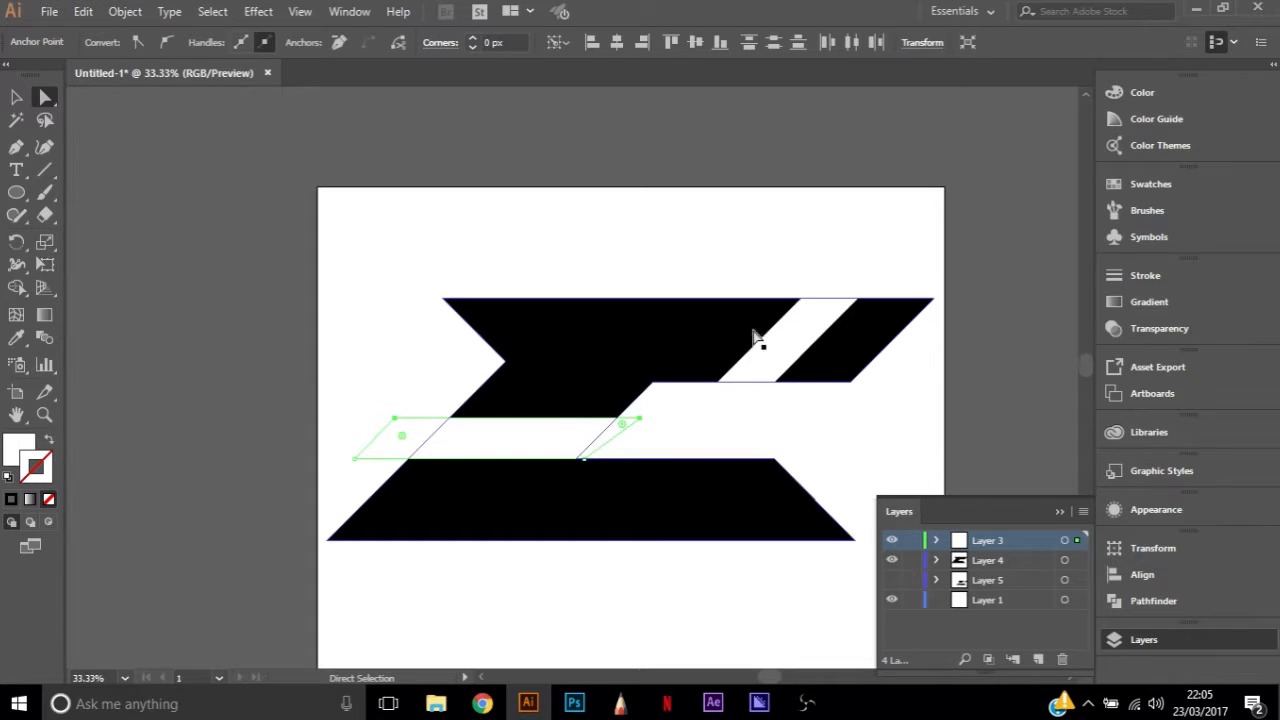
click(279, 400)
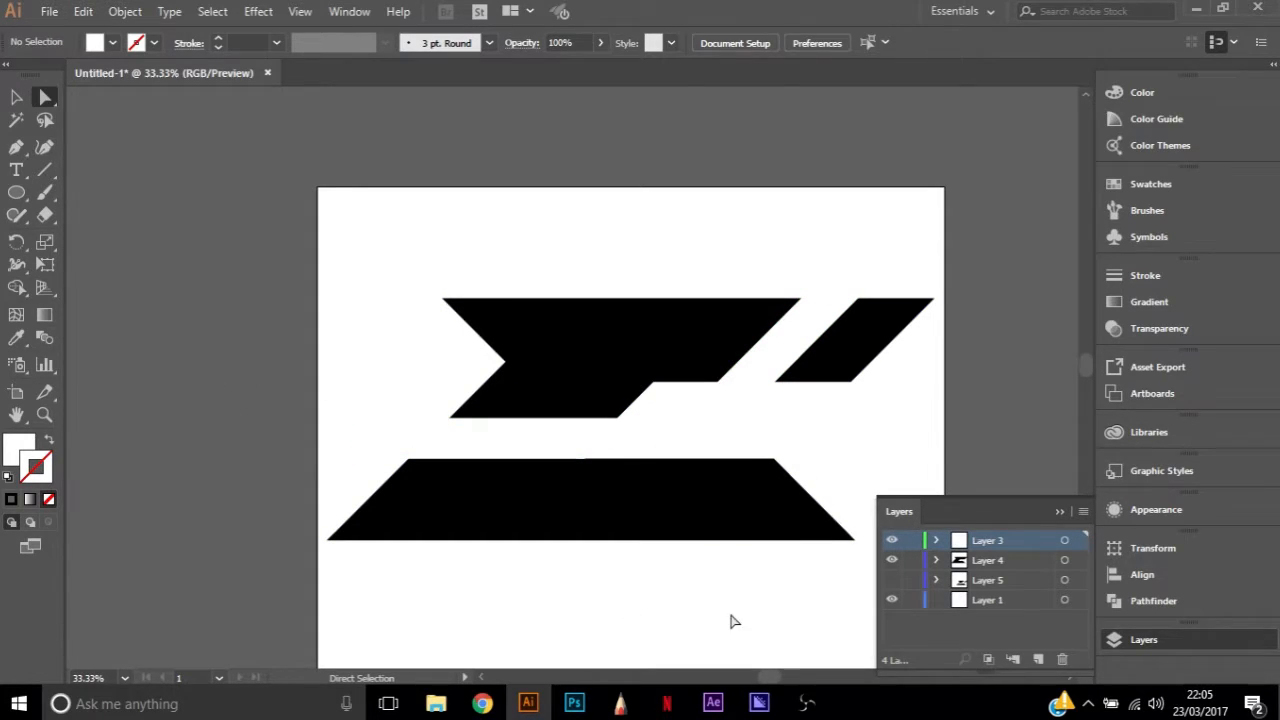
Lengthen the white horizontal band by sliding its lower right anchor horizontally beyond the lower arm's top corner
click(585, 461)
drag(587, 463, 822, 458)
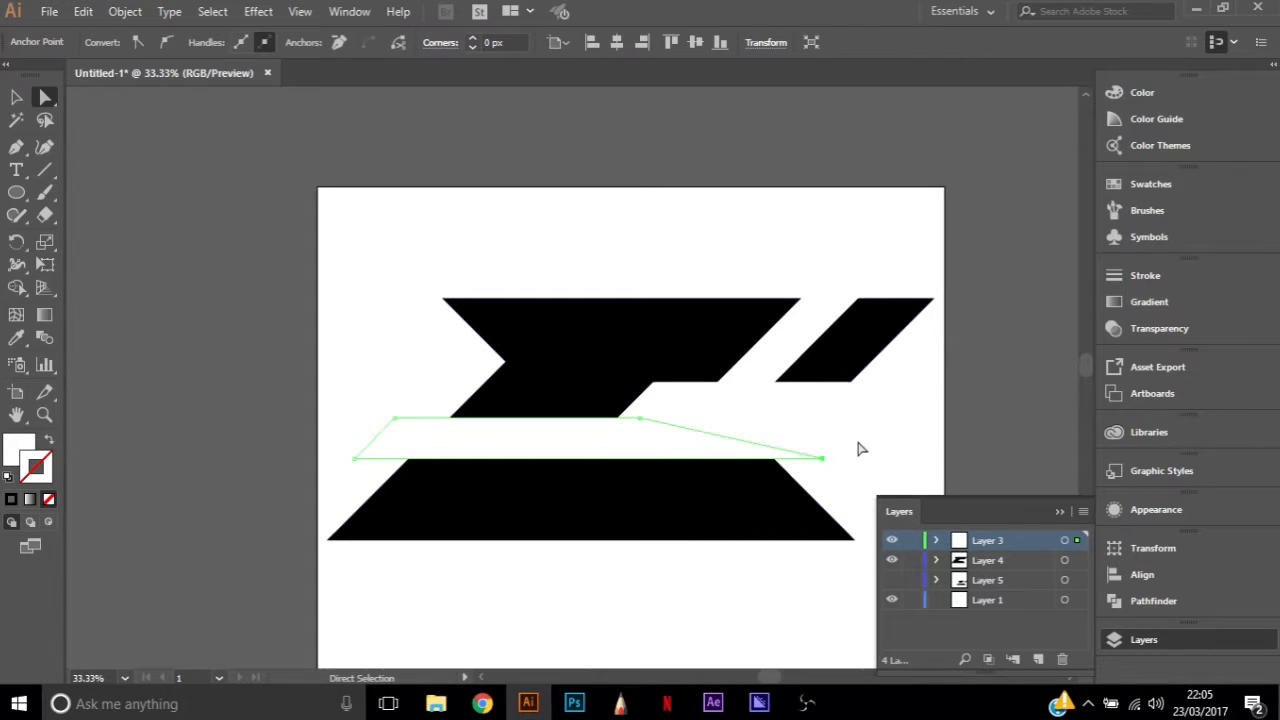
click(858, 443)
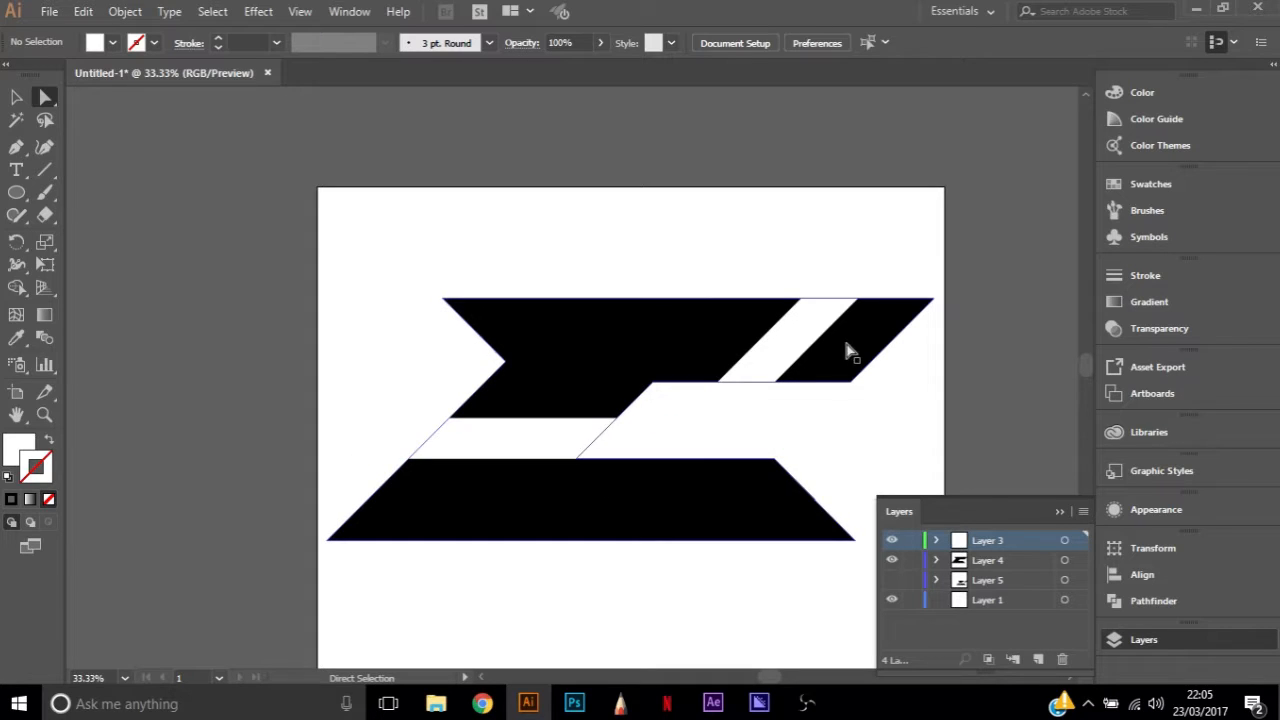
Delete Layer 5 with its old curved artwork and make Layer 3 the active layer
click(786, 357)
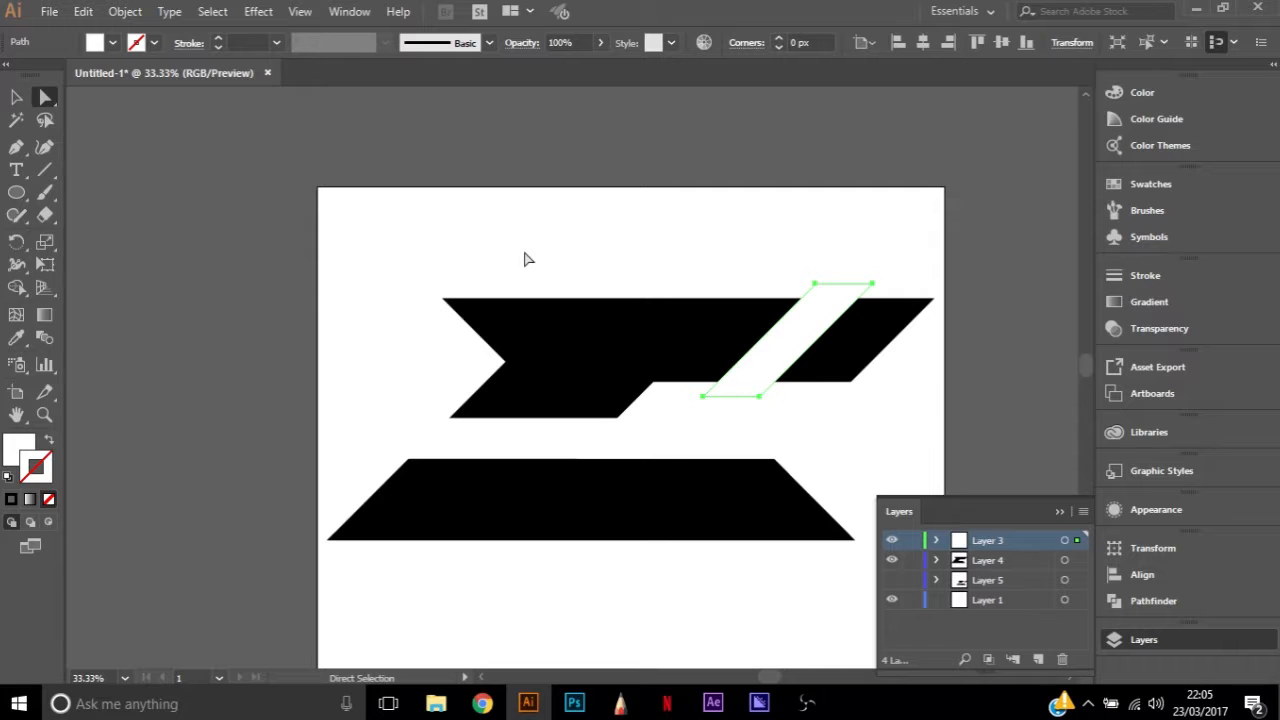
key(ctrl+a)
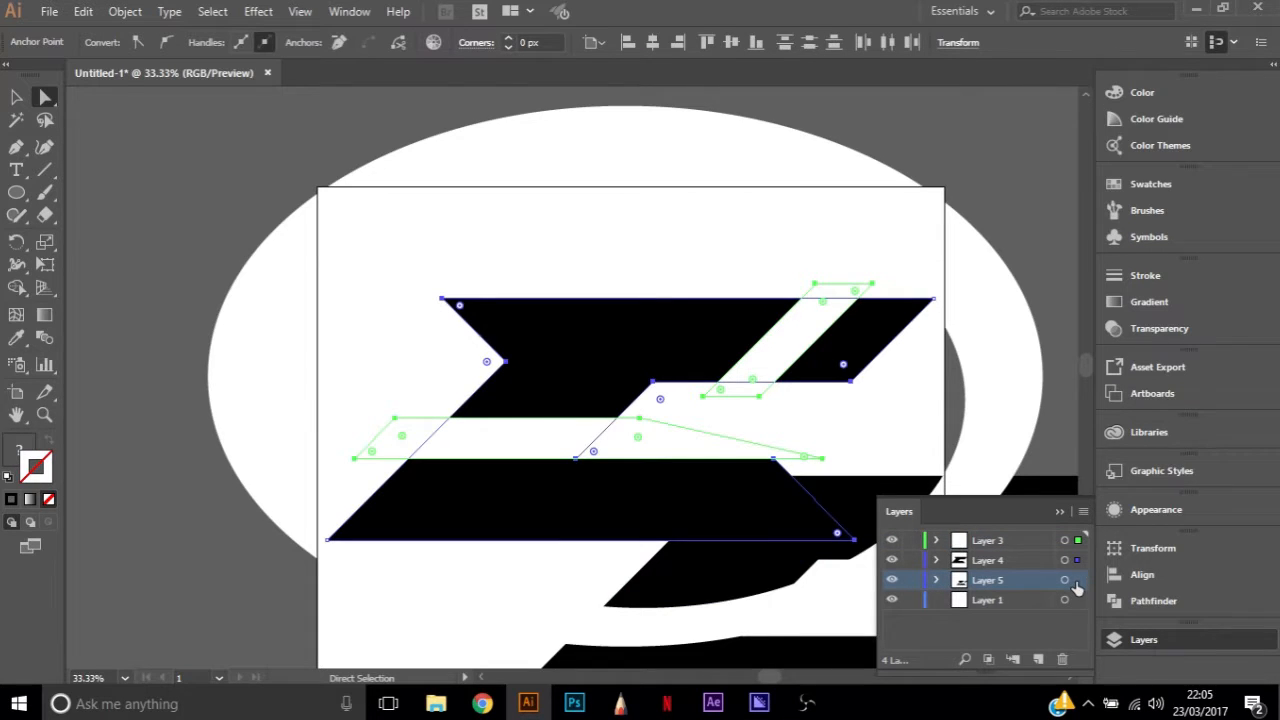
click(1077, 584)
click(1063, 659)
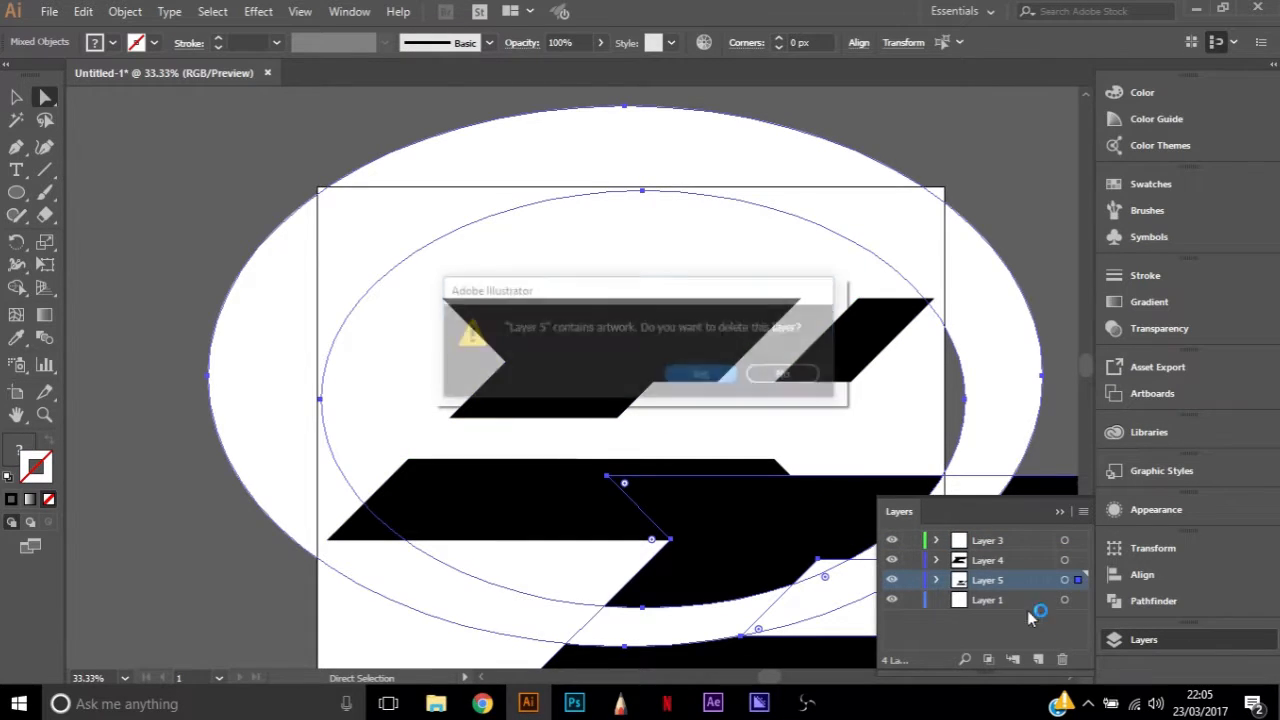
click(703, 375)
click(974, 540)
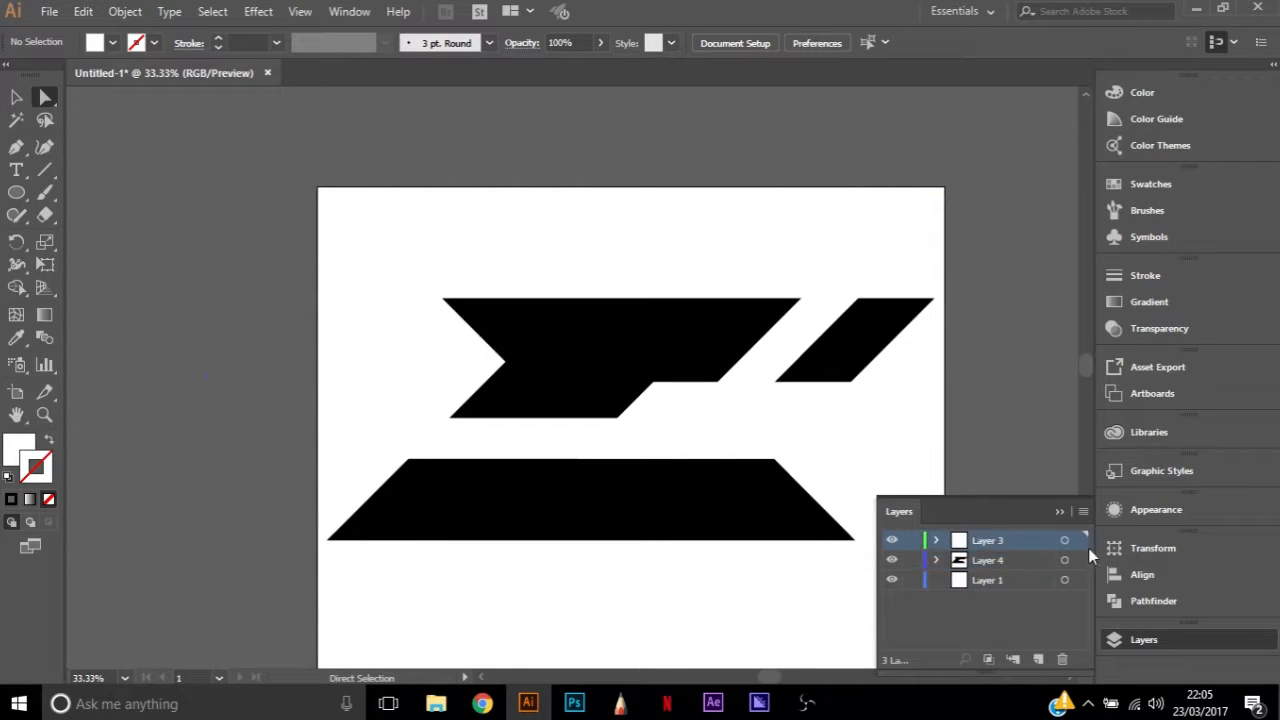
Copy the black letter and white gap shapes into a new Layer 5 beneath Layer 4 and hide it
click(1077, 560)
shift+click(1078, 540)
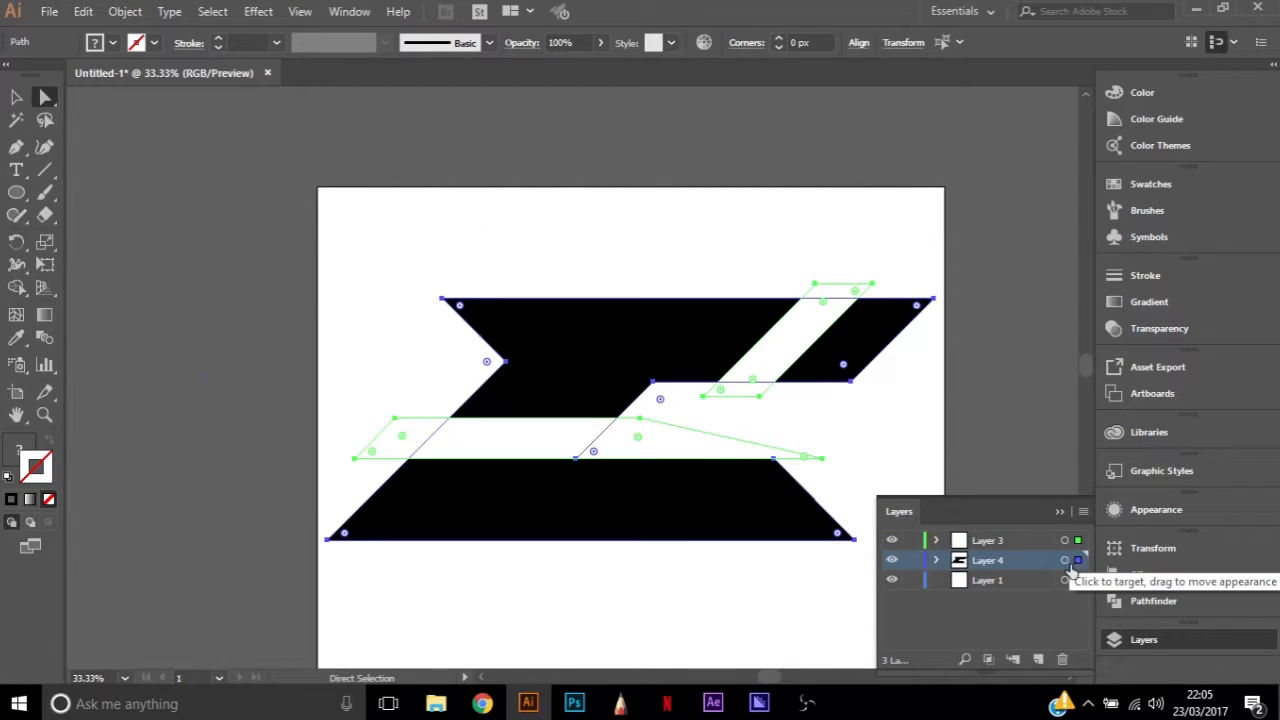
click(1039, 658)
key(ctrl+c)
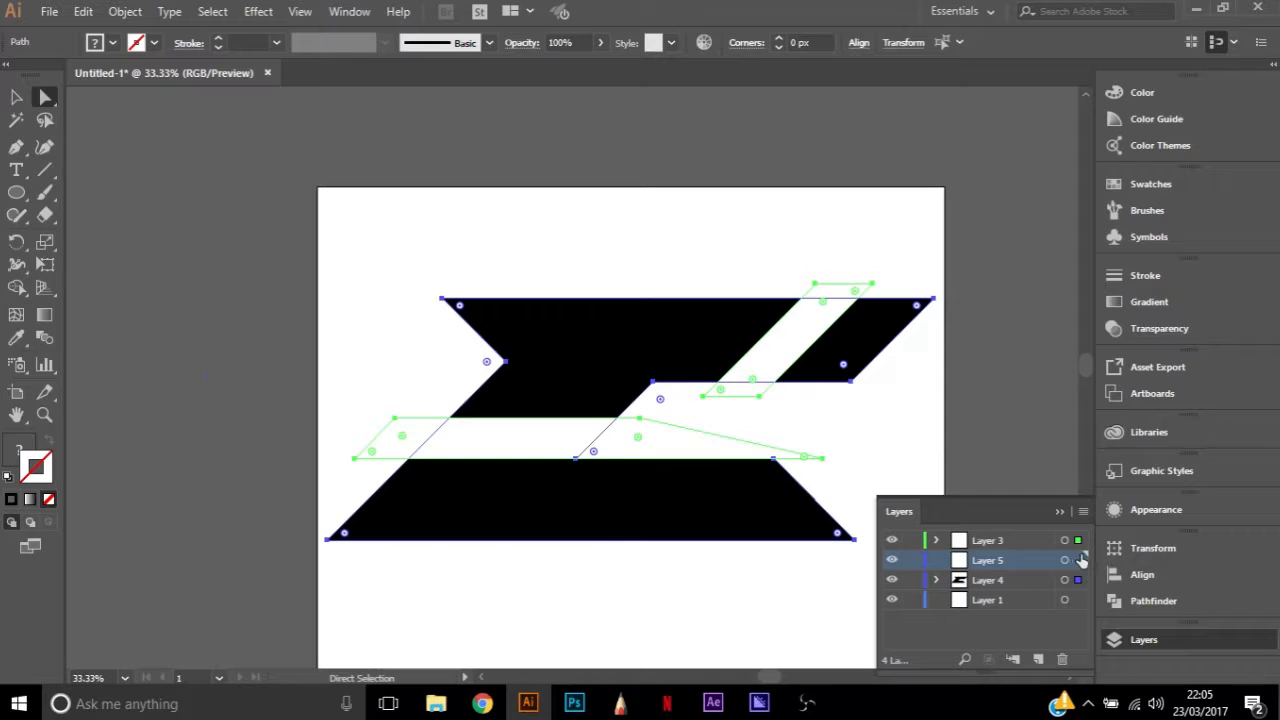
key(ctrl+shift+a)
key(ctrl+v)
drag(1010, 567, 990, 592)
click(892, 580)
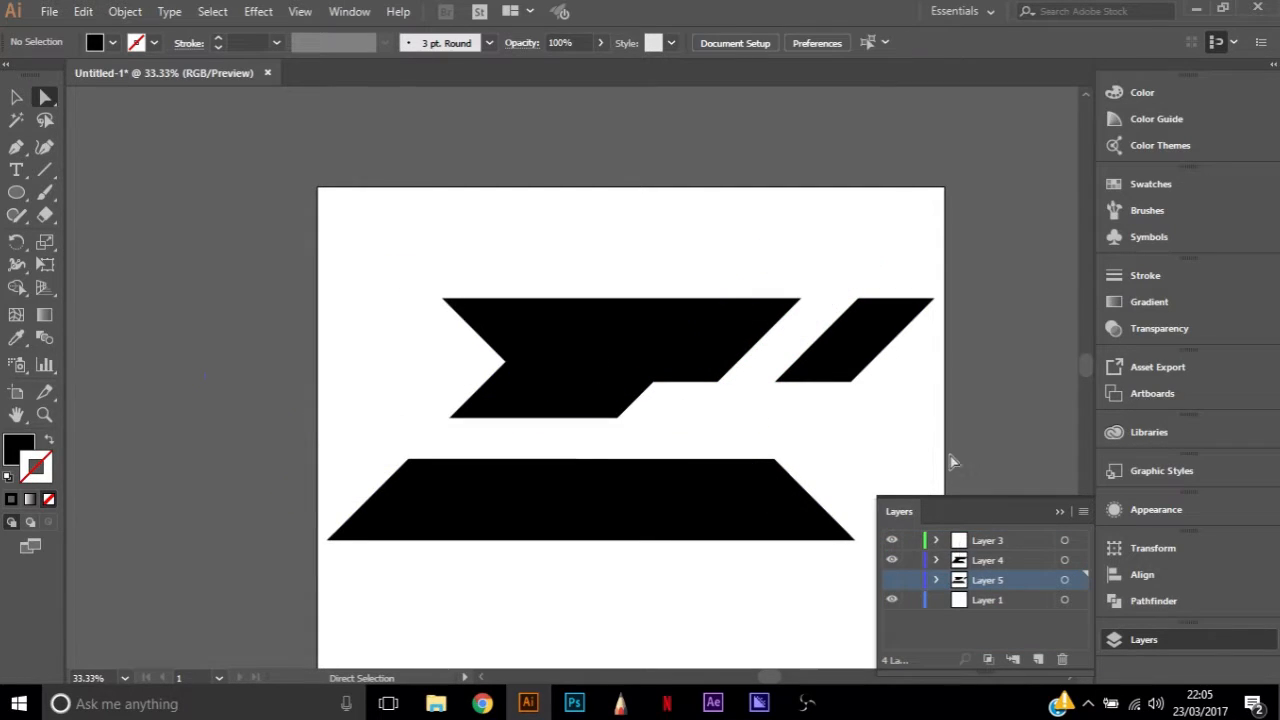
Select the letter with both white gap shapes and cut the gaps out of it with Pathfinder Minus Front
drag(334, 208, 878, 566)
click(1143, 639)
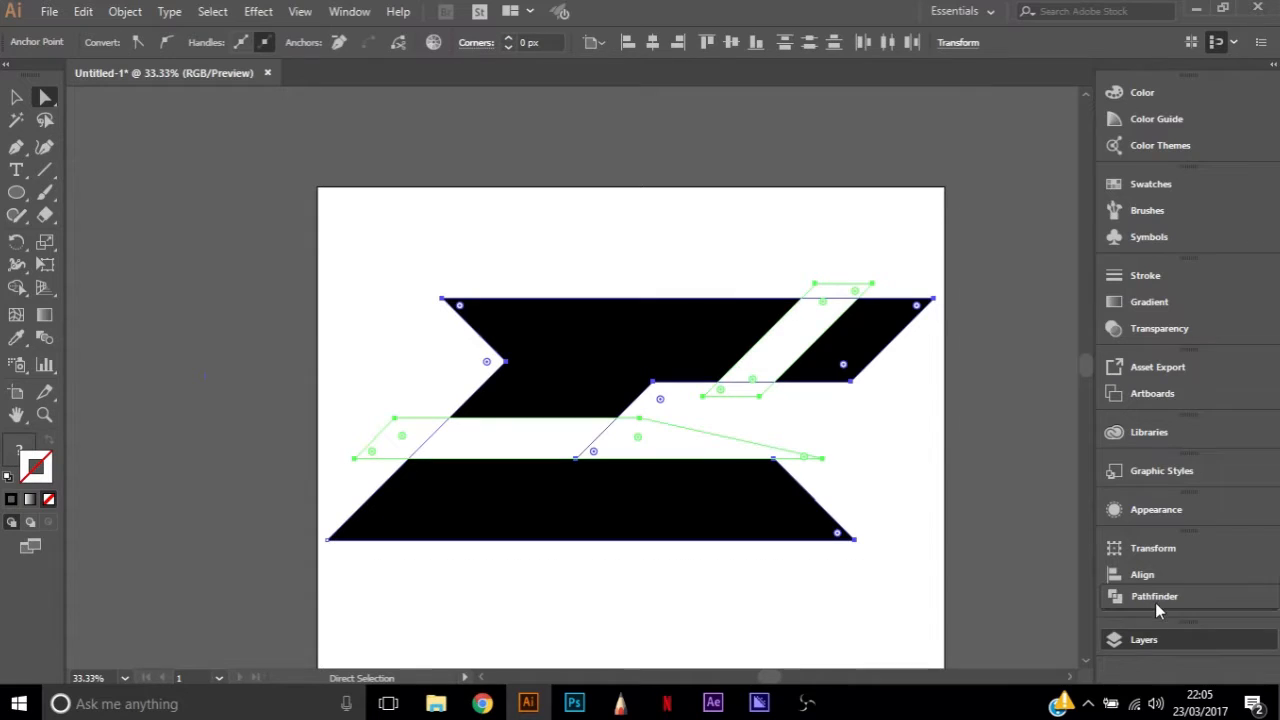
drag(1155, 603, 771, 604)
drag(1150, 569, 1145, 607)
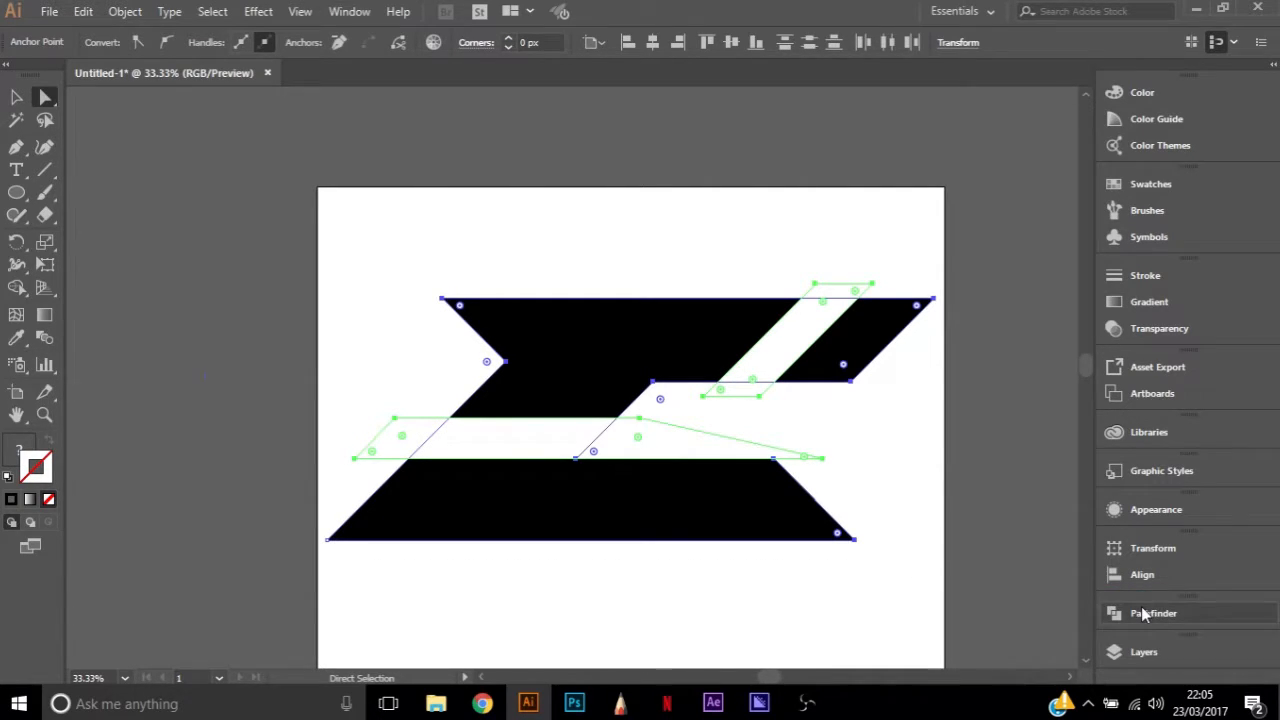
click(1145, 613)
click(929, 613)
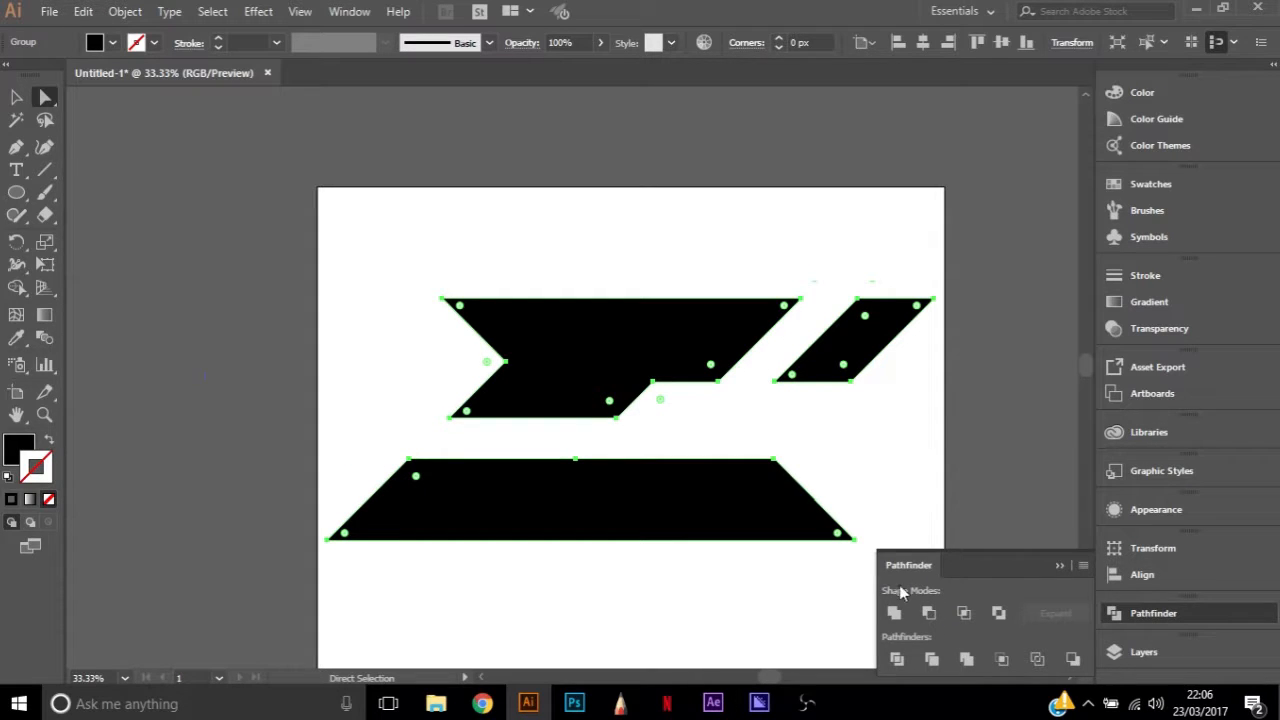
click(877, 463)
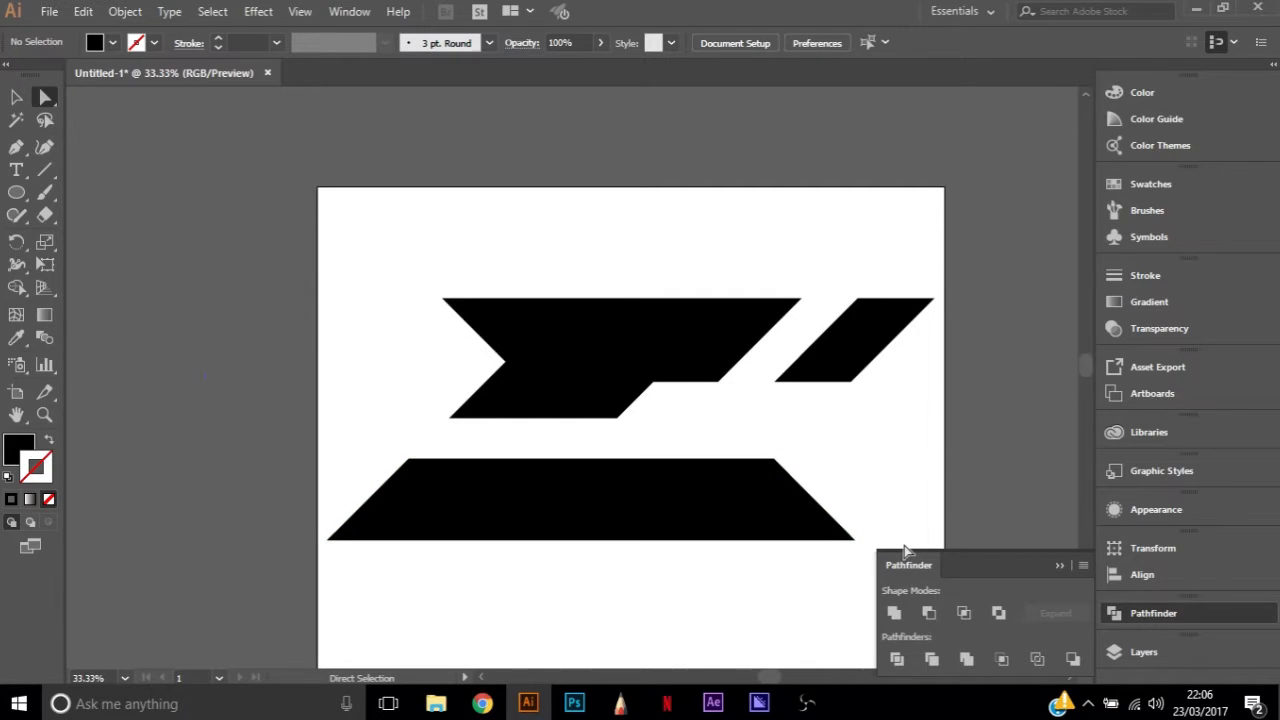
Shift the separated lower bar horizontally to the left, past the artboard's edge
click(614, 506)
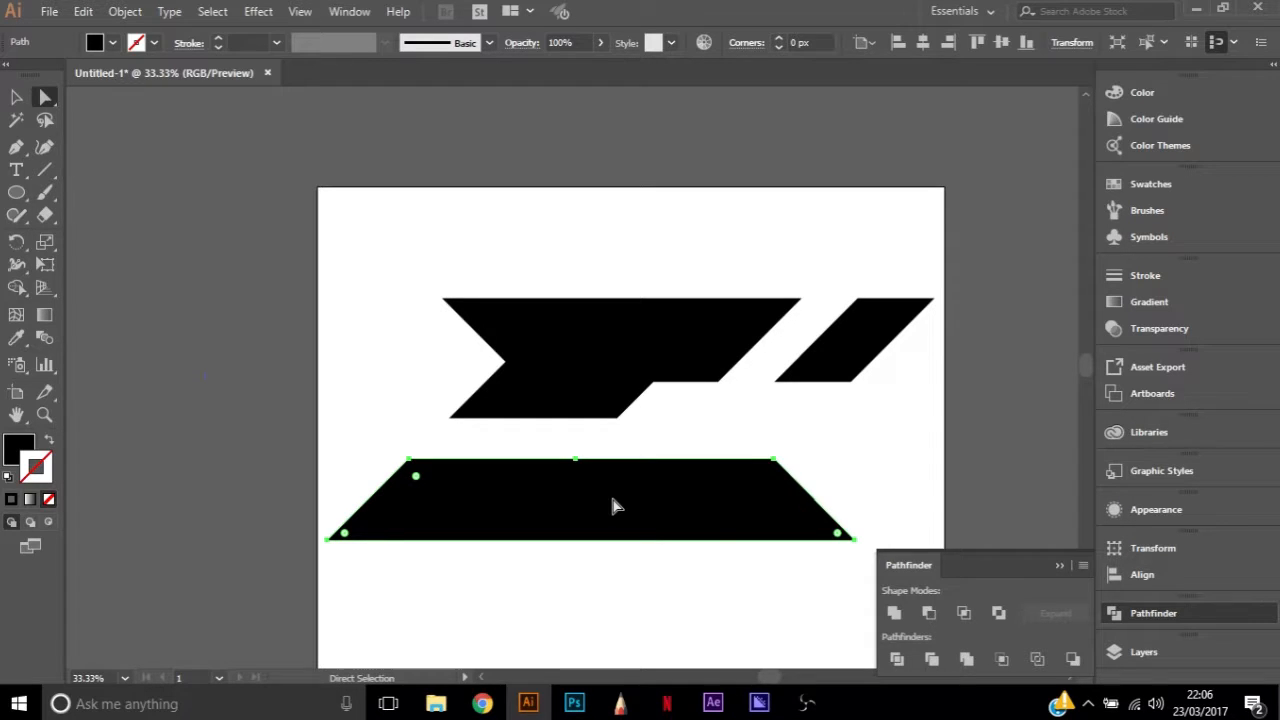
drag(614, 506, 585, 506)
click(271, 310)
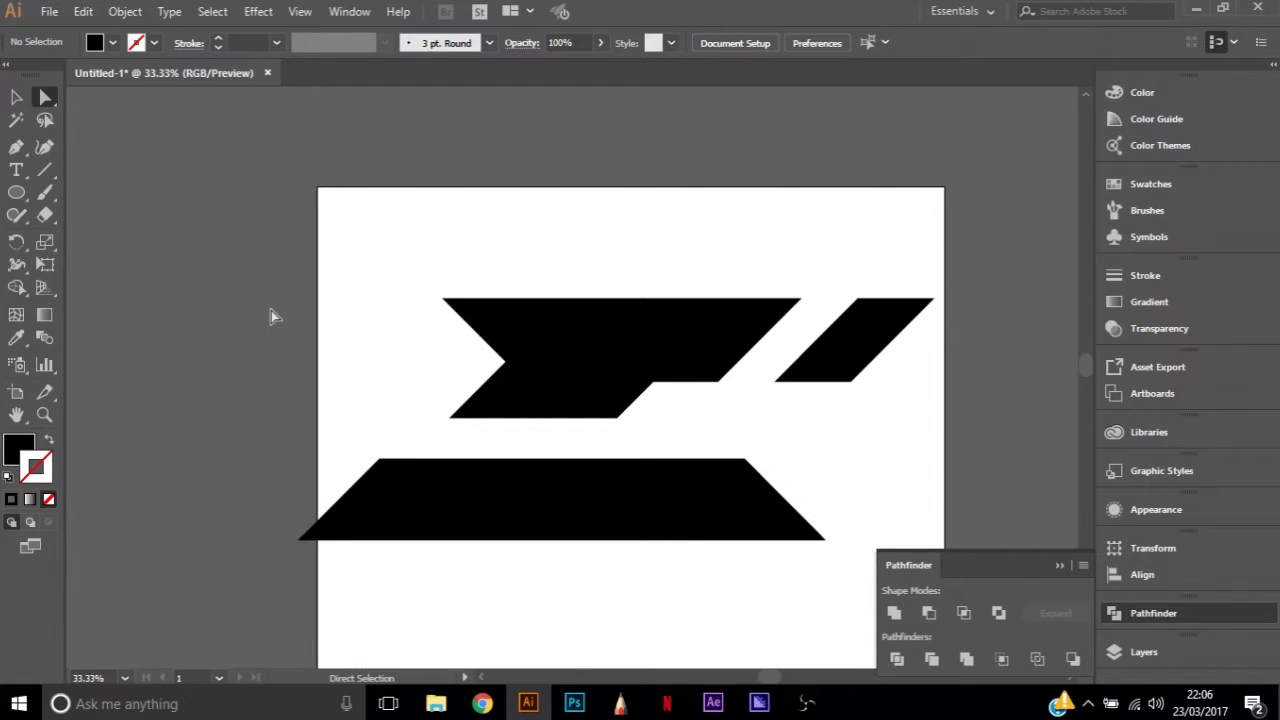
Delete the redundant middle anchor from the lower bar's top edge
click(757, 469)
click(746, 460)
key(minus)
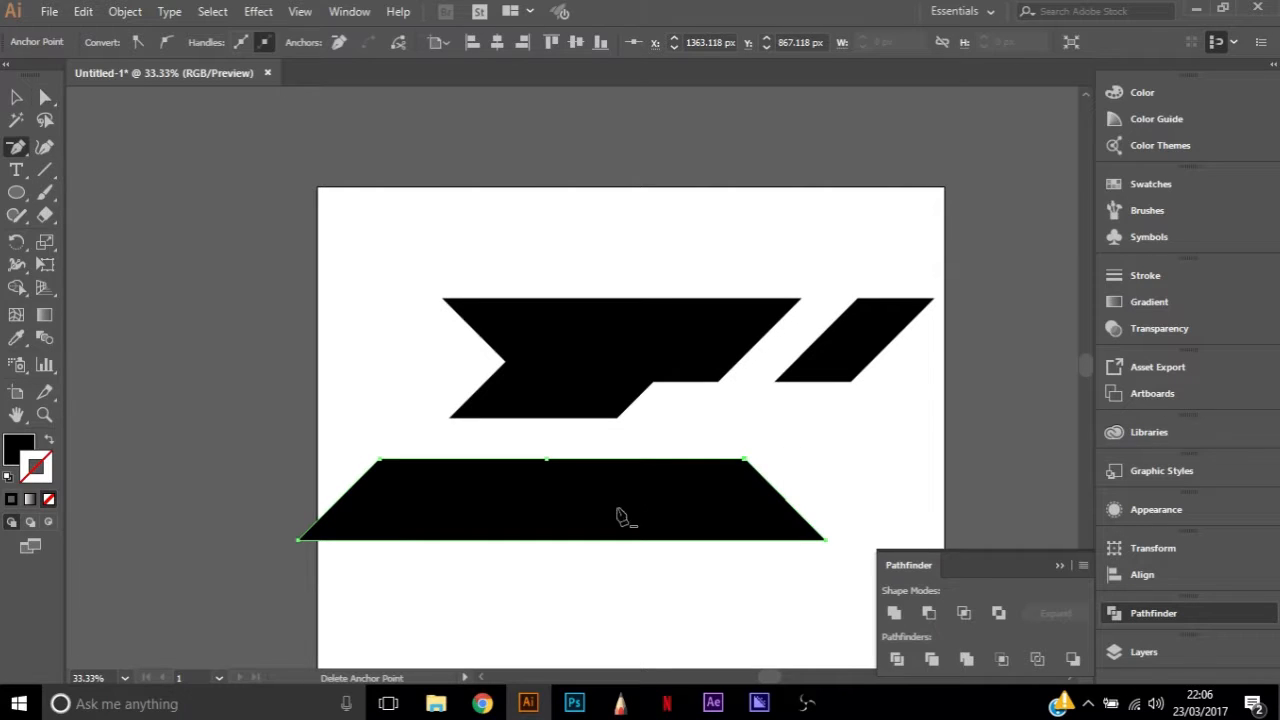
key(a)
click(752, 467)
click(714, 589)
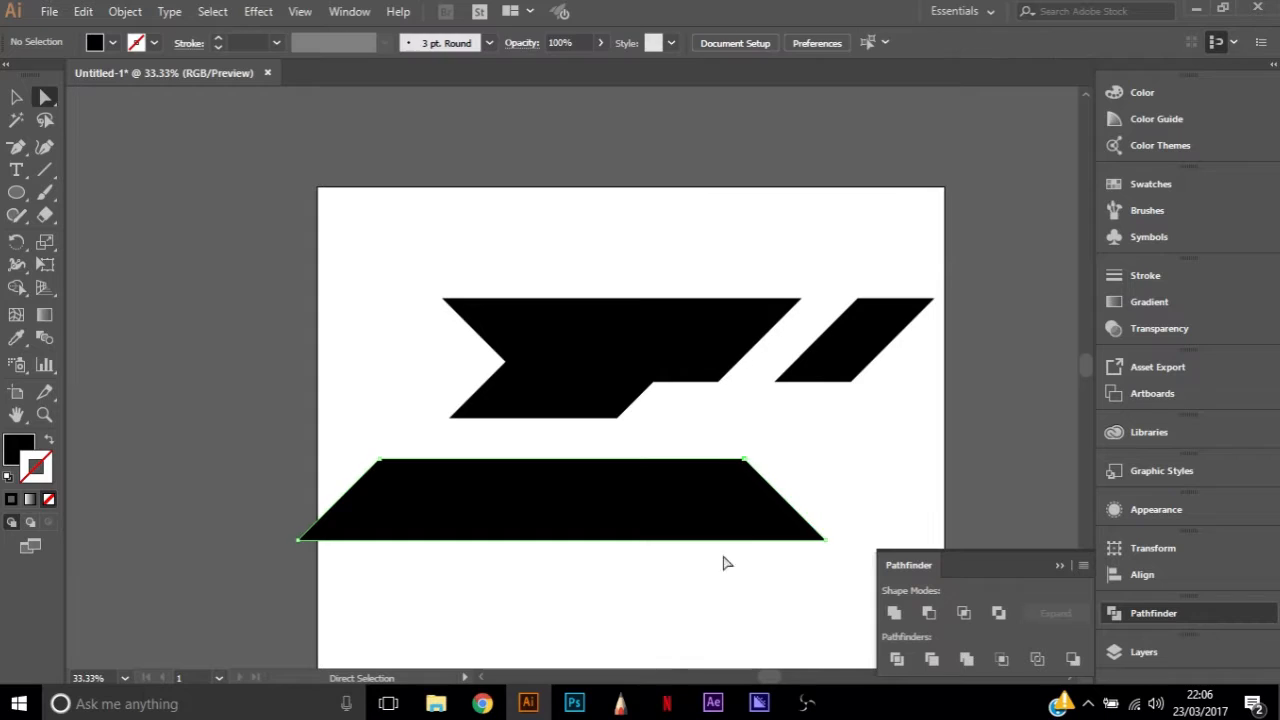
Move the lower bar slightly further left and extend its slanted right end horizontally to about X 1583 px at the top corner
click(744, 463)
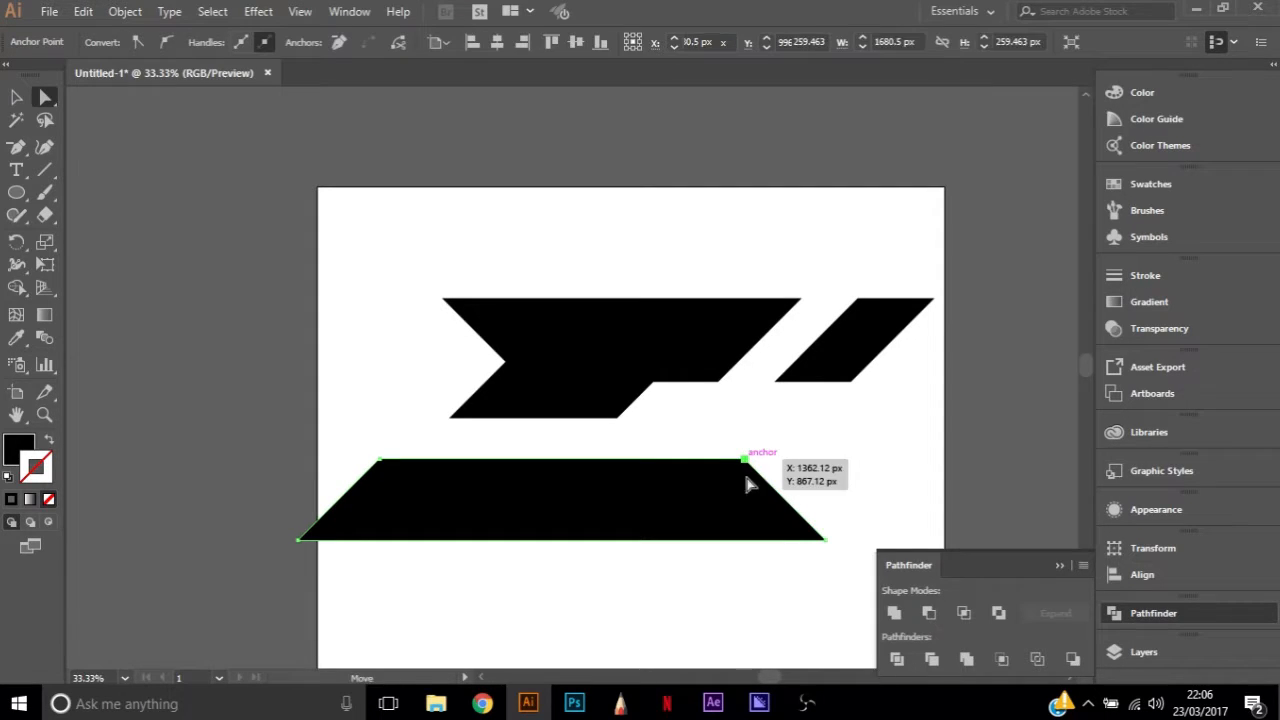
click(826, 541)
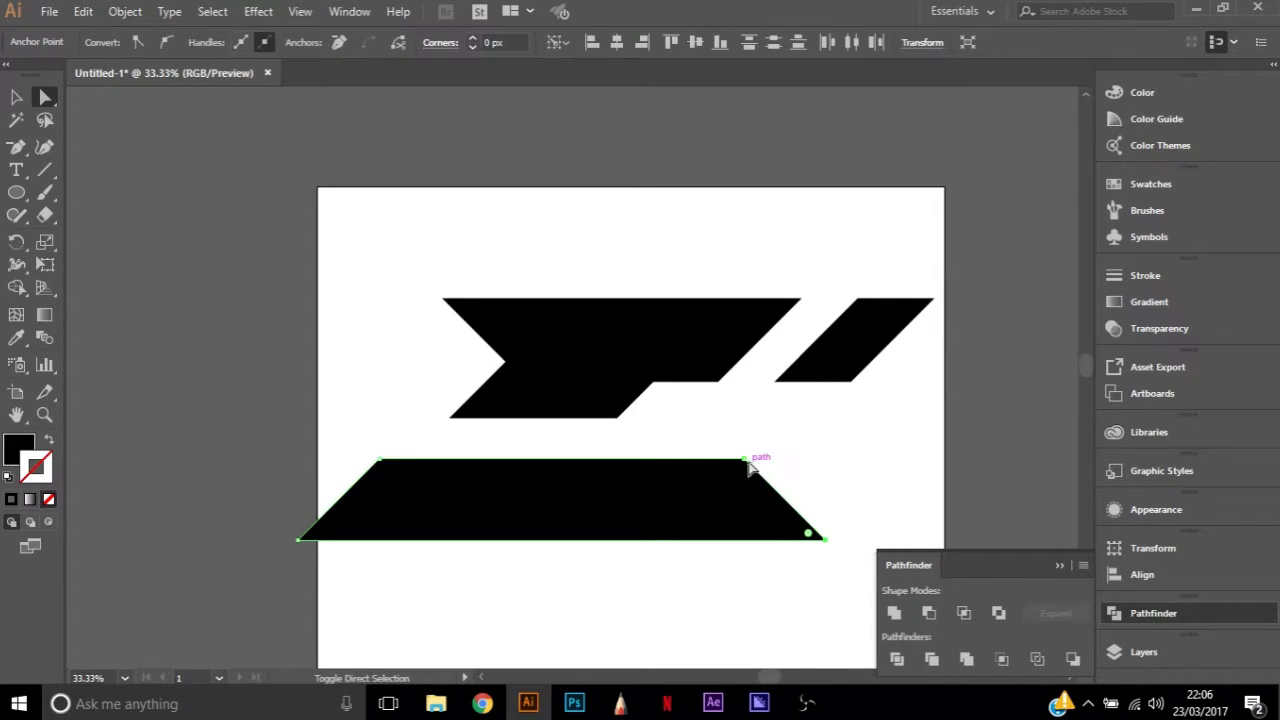
drag(517, 514, 499, 519)
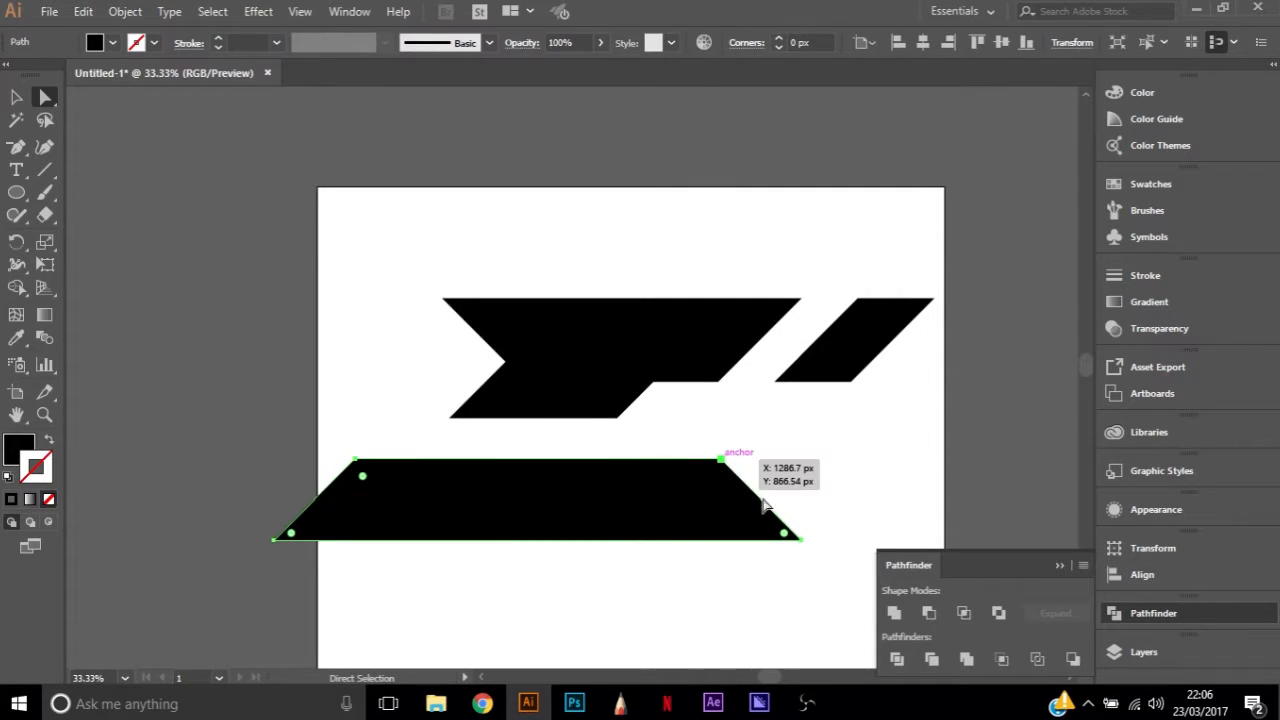
click(800, 540)
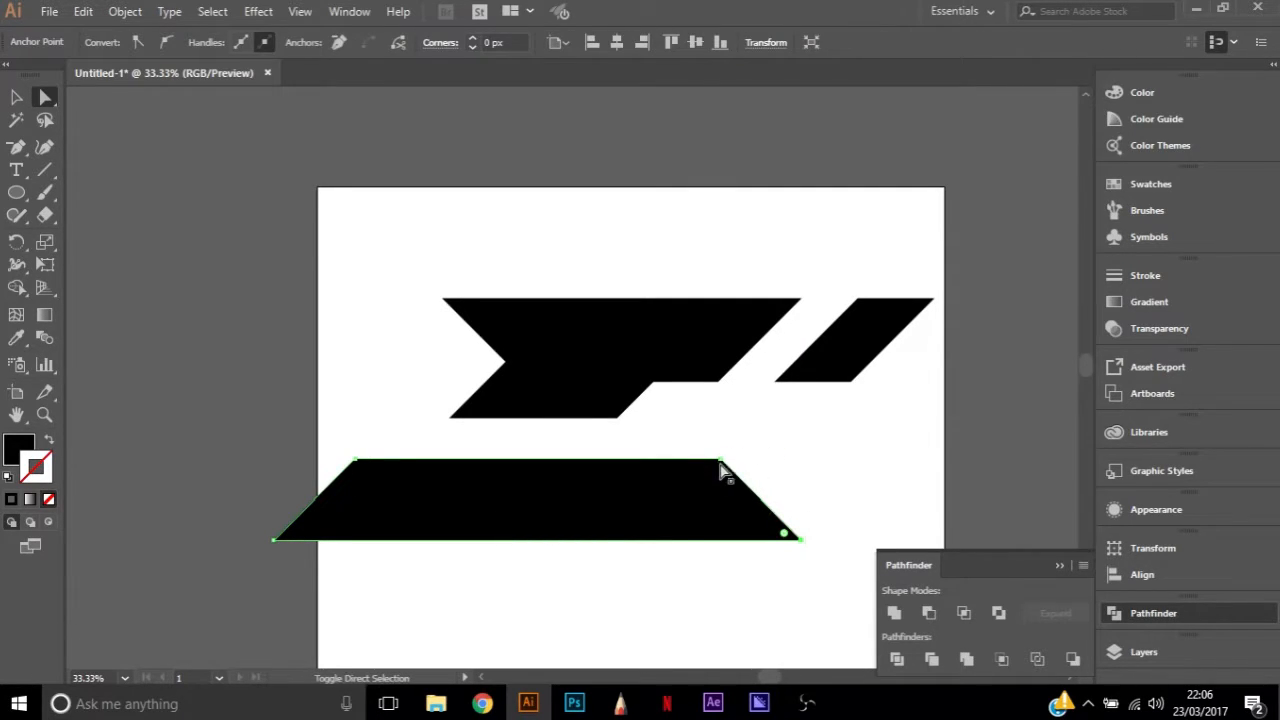
click(750, 490)
drag(747, 487, 838, 487)
click(1005, 512)
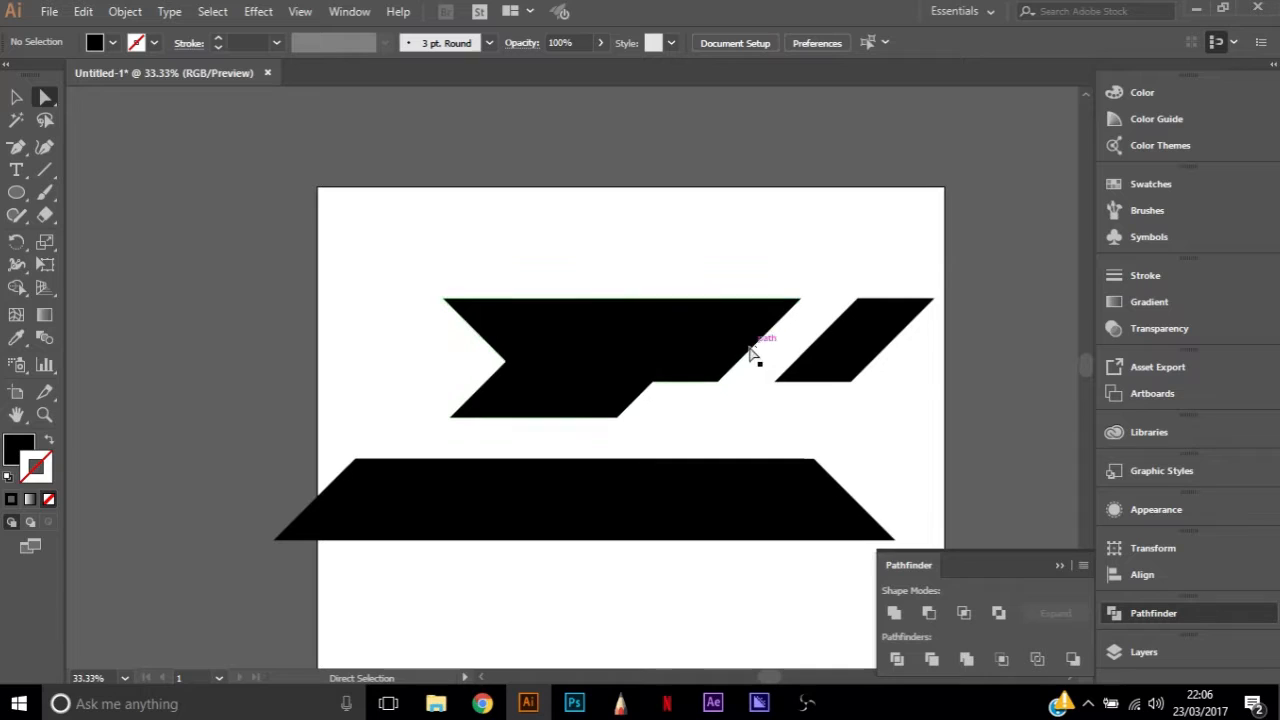
Remove the leftover anchor near the right end of the extended lower bar's top edge
scroll(815, 425, down, 1)
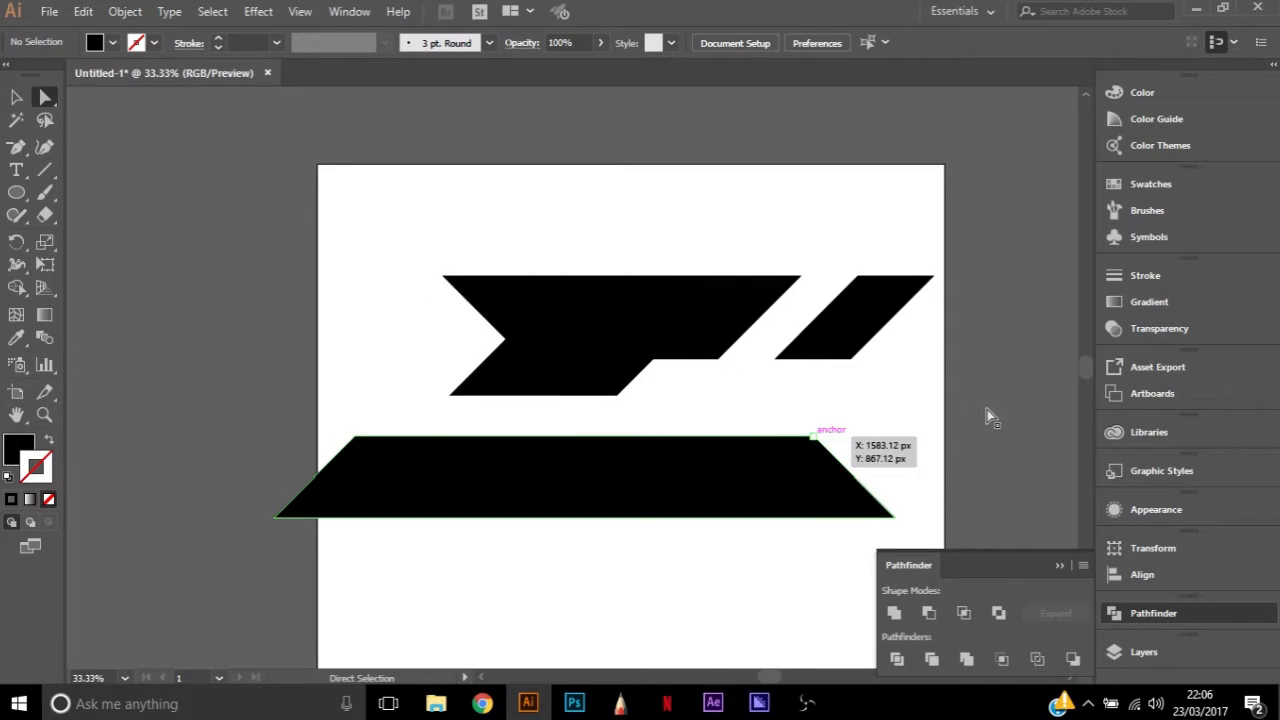
click(813, 437)
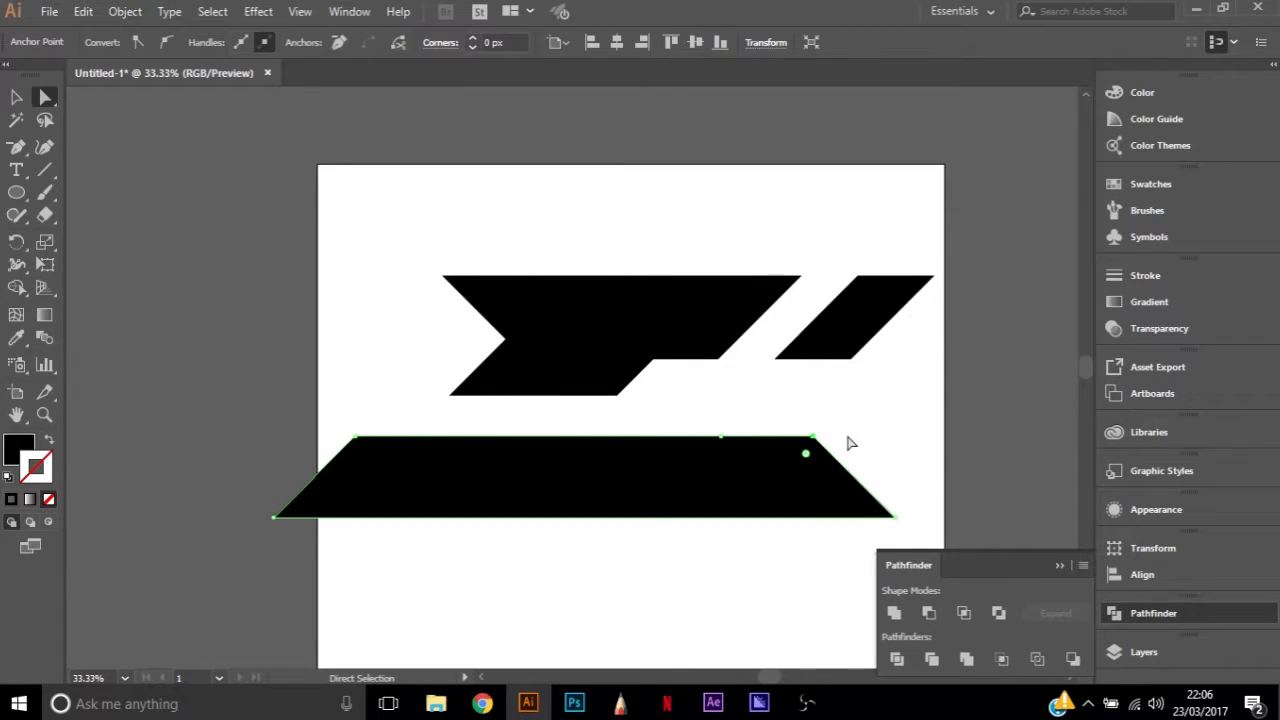
key(minus)
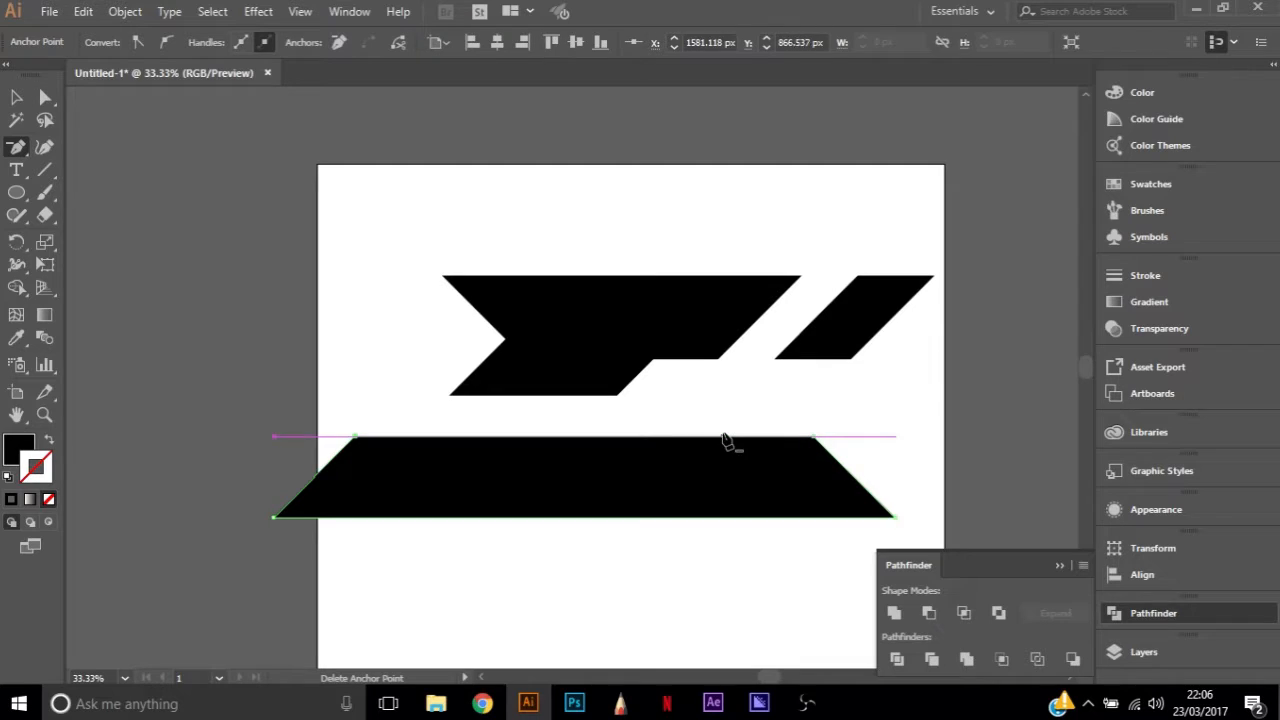
key(a)
click(254, 413)
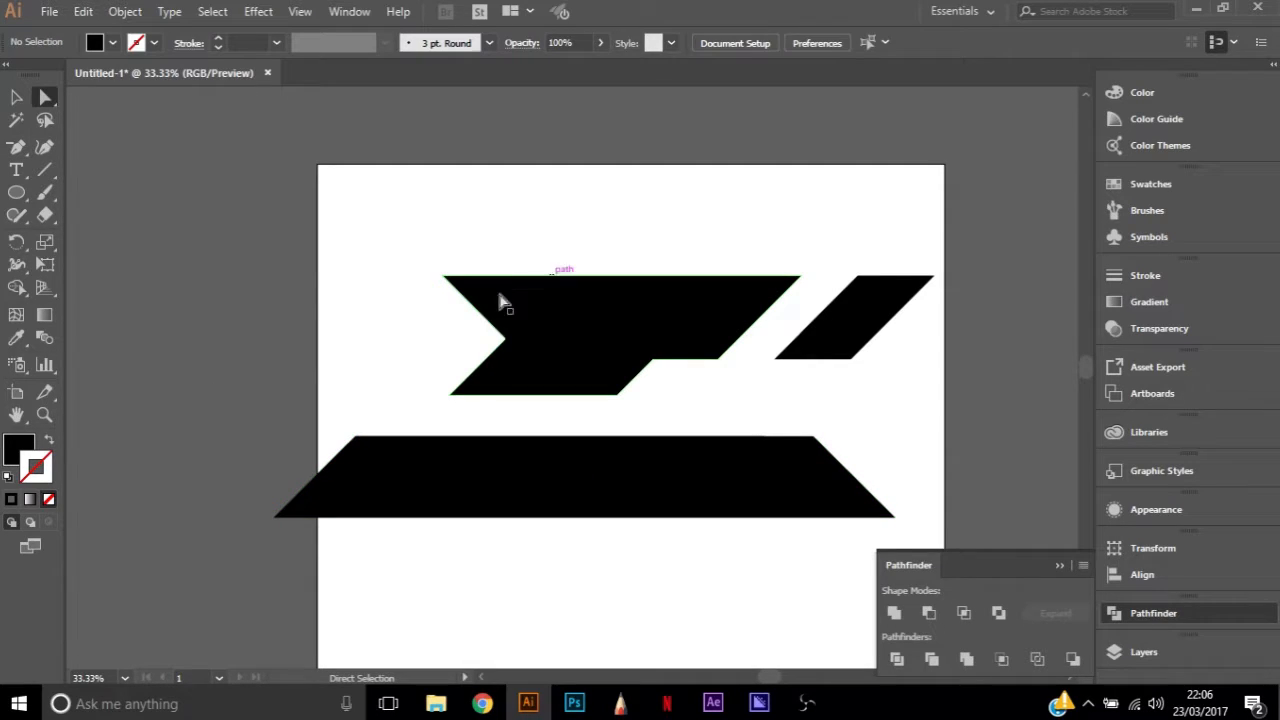
click(356, 437)
click(272, 407)
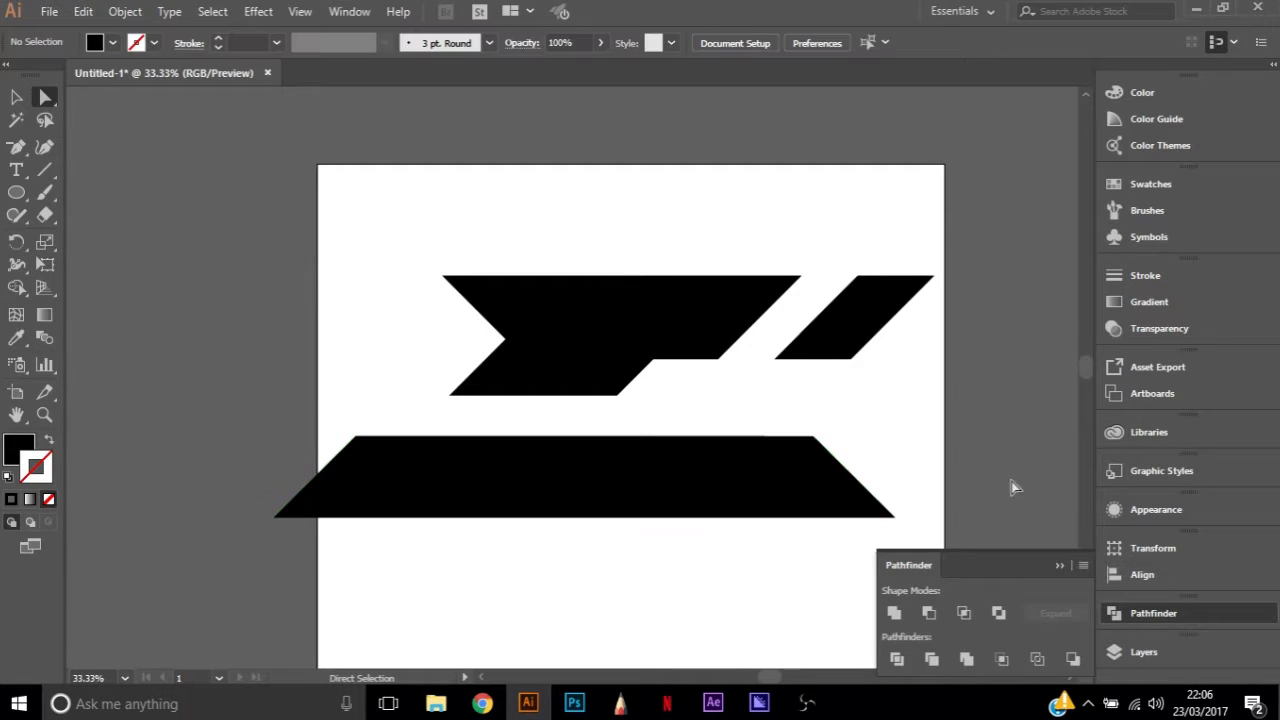
Select all the logo pieces and scale them down proportionally toward the lower left corner
drag(290, 190, 1043, 564)
key(v)
drag(936, 275, 771, 336)
drag(547, 390, 649, 329)
click(884, 227)
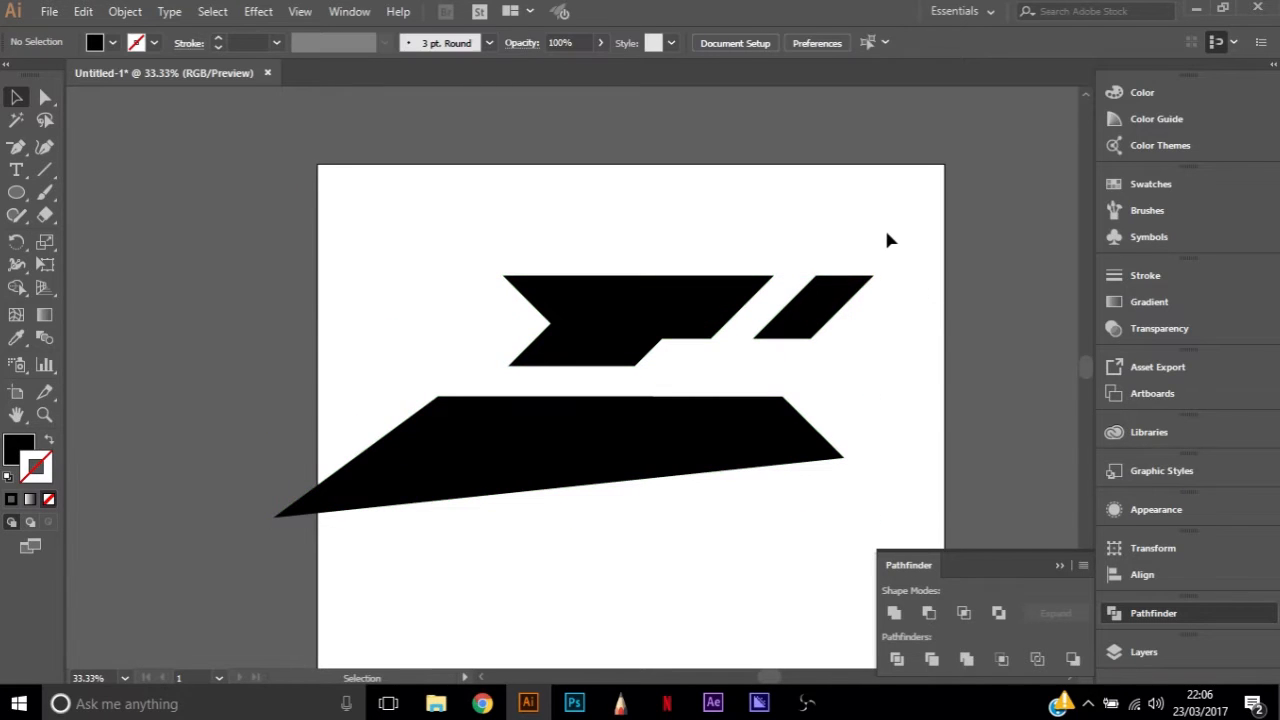
key(ctrl+z)
key(ctrl+z)
key(ctrl+z)
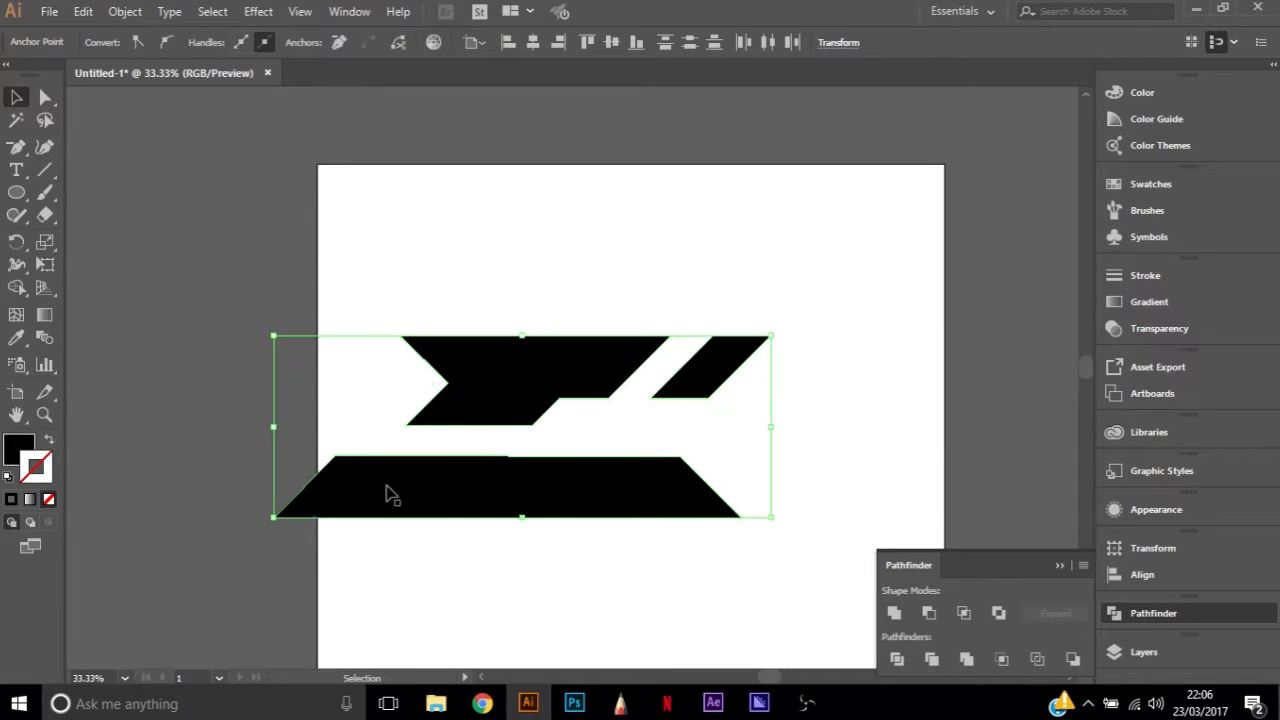
Nudge the lower bar's top right anchor up so its top edge runs level
click(325, 538)
key(p)
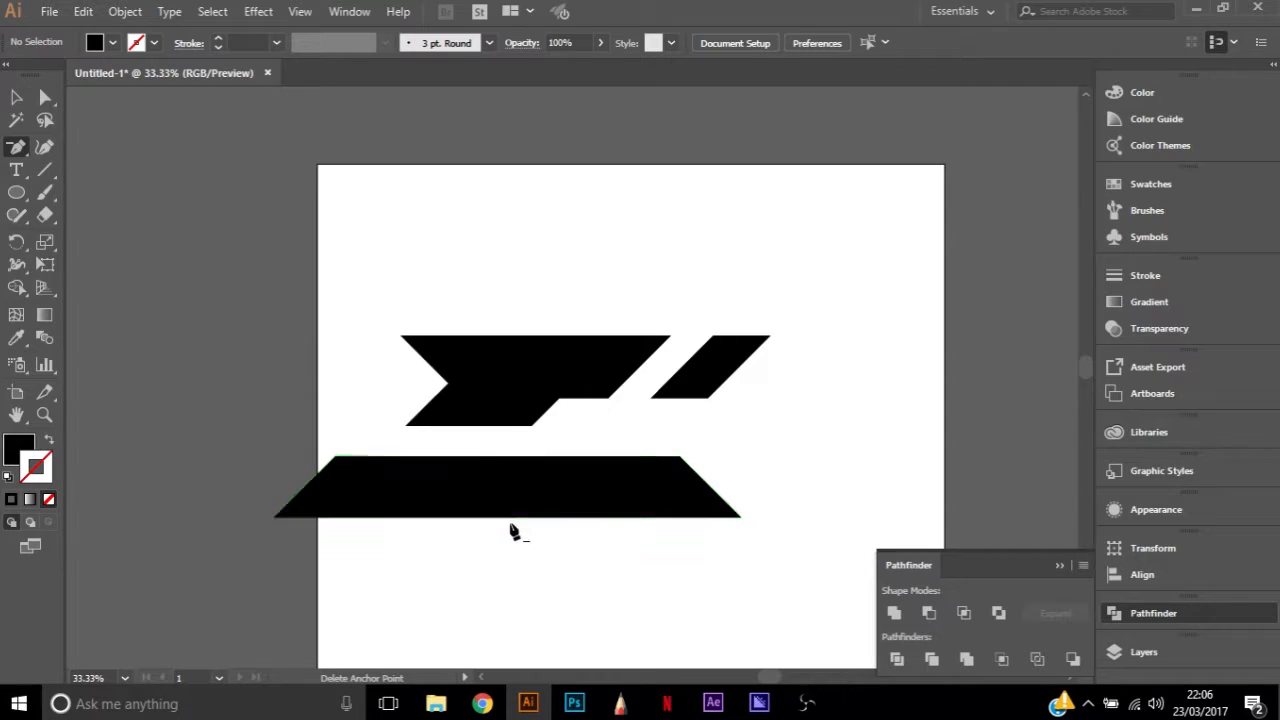
key(a)
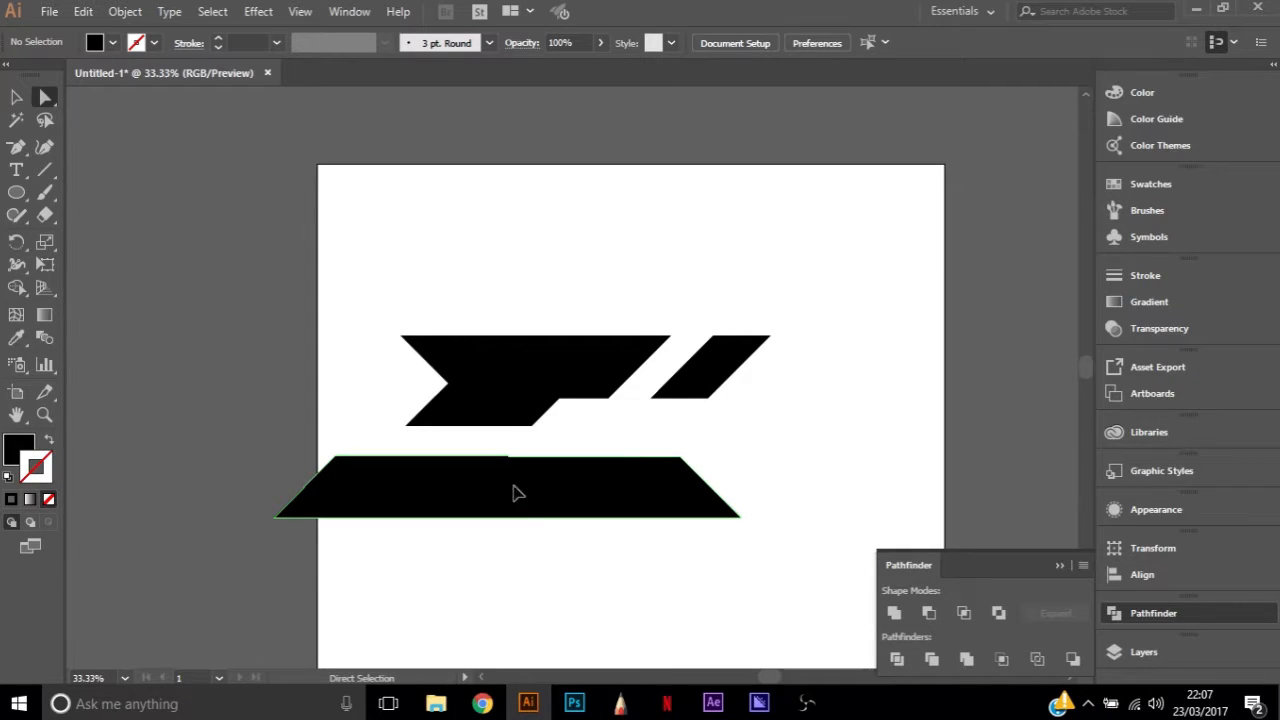
click(513, 492)
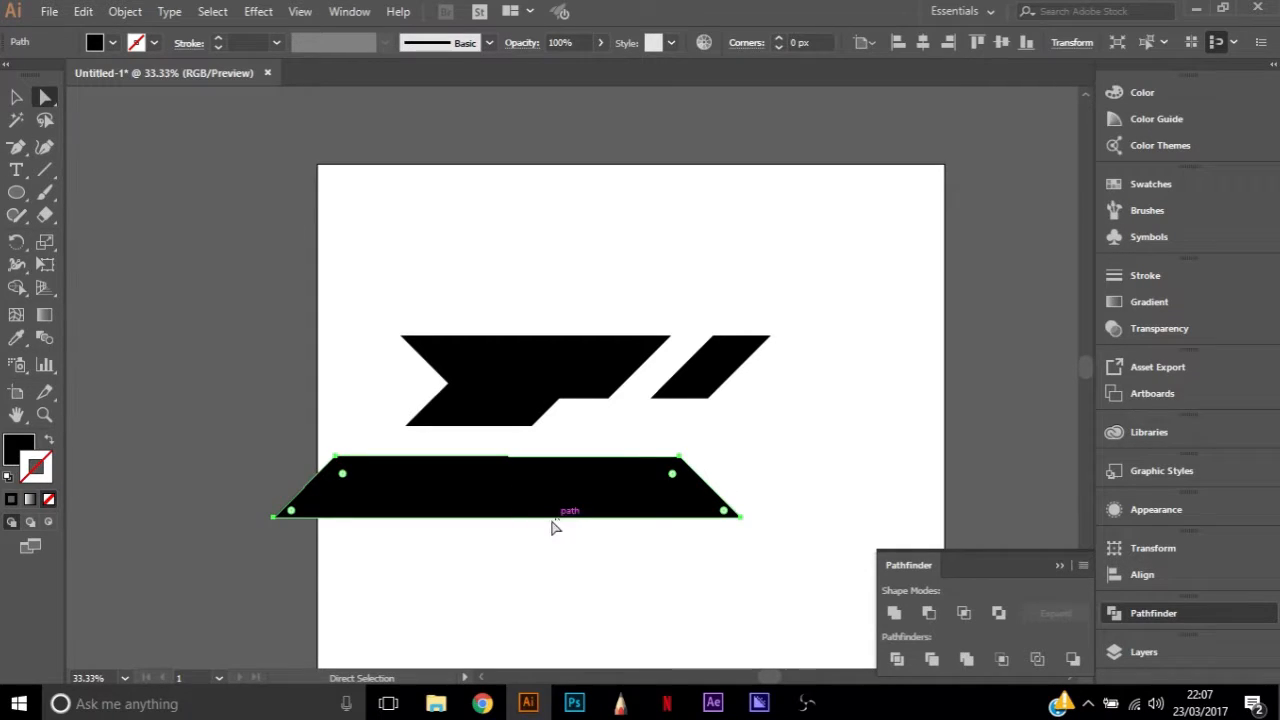
click(679, 458)
key(Up)
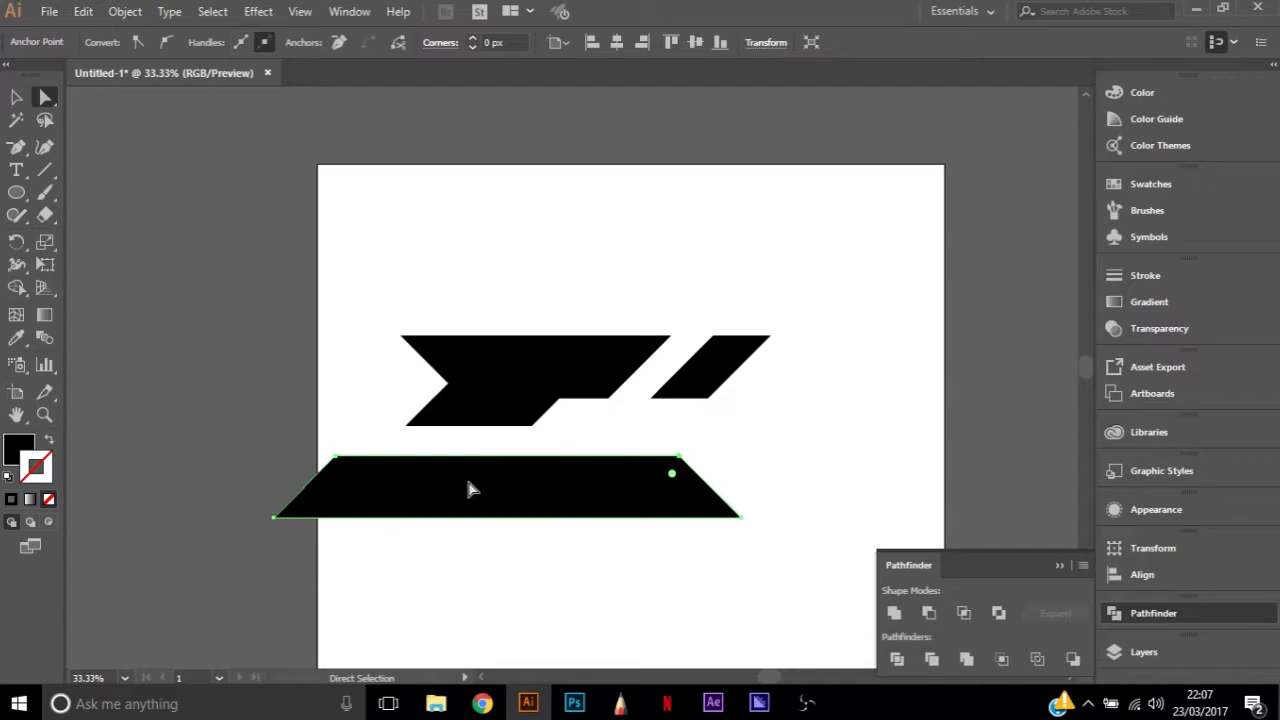
click(337, 458)
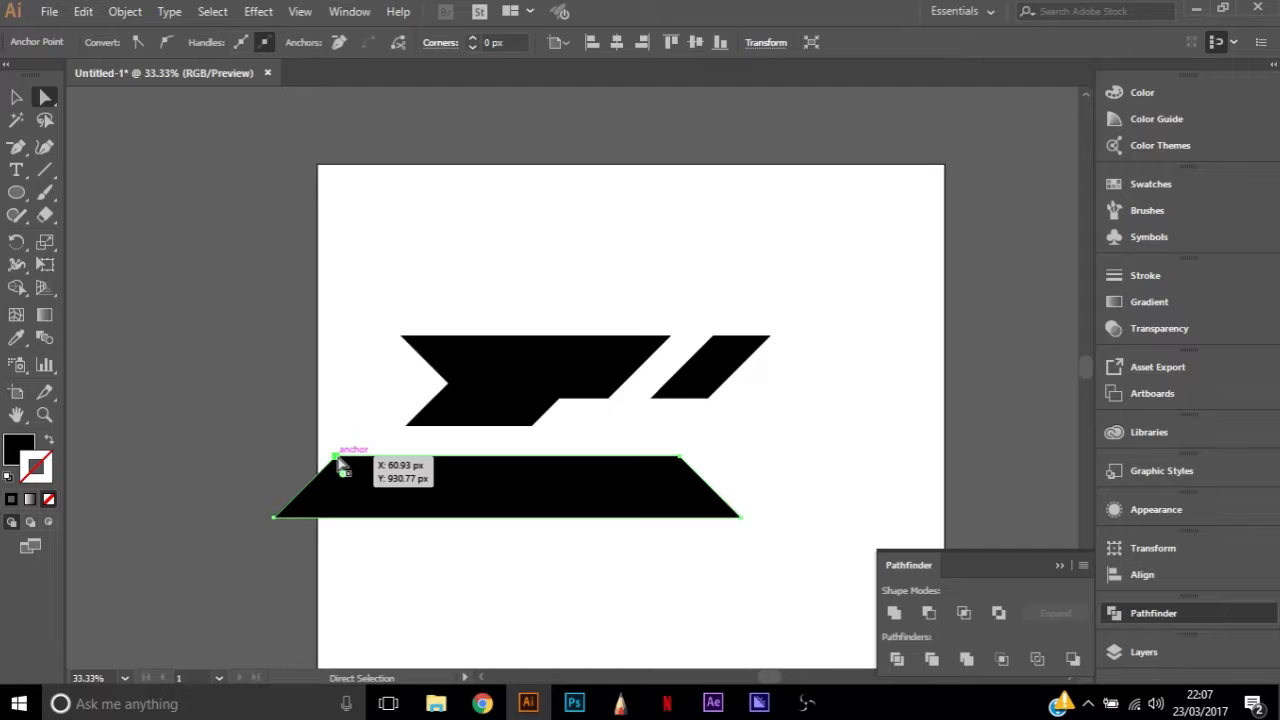
click(540, 562)
Select all the logo pieces, scale them down slightly and move them toward the artboard's upper right corner
drag(198, 572, 845, 244)
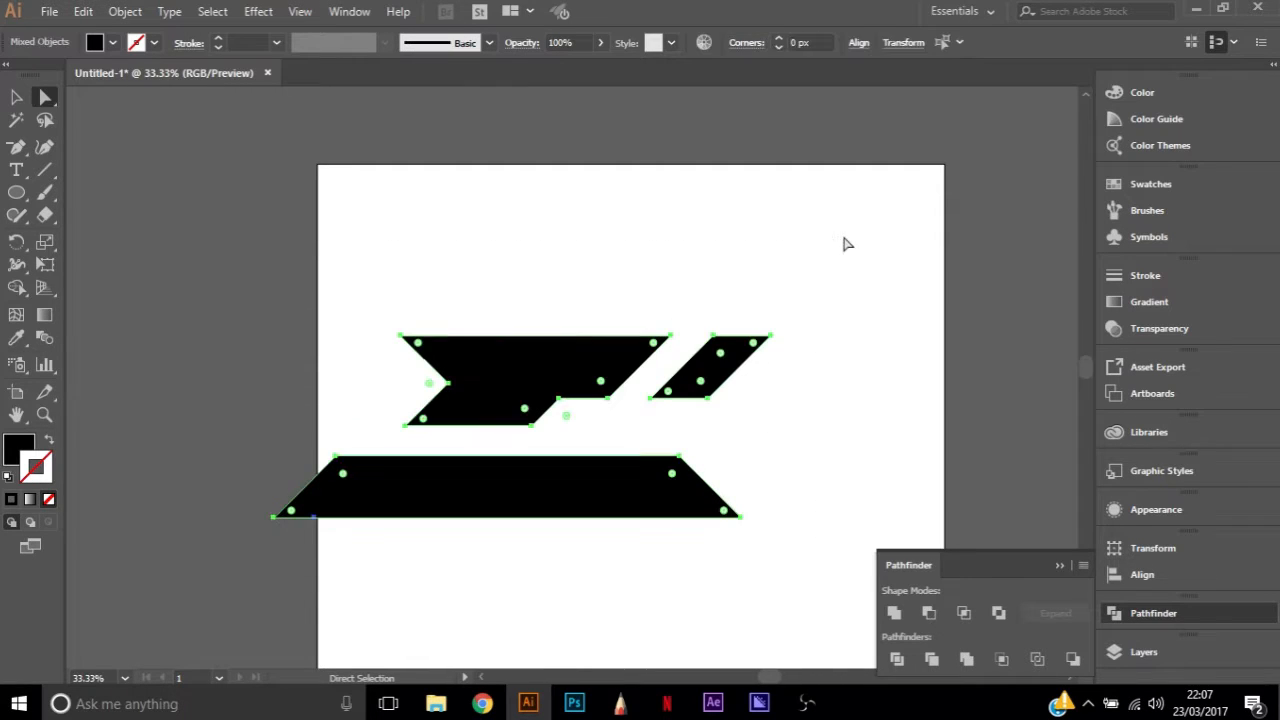
key(v)
drag(769, 340, 562, 414)
drag(410, 448, 657, 369)
drag(806, 334, 994, 264)
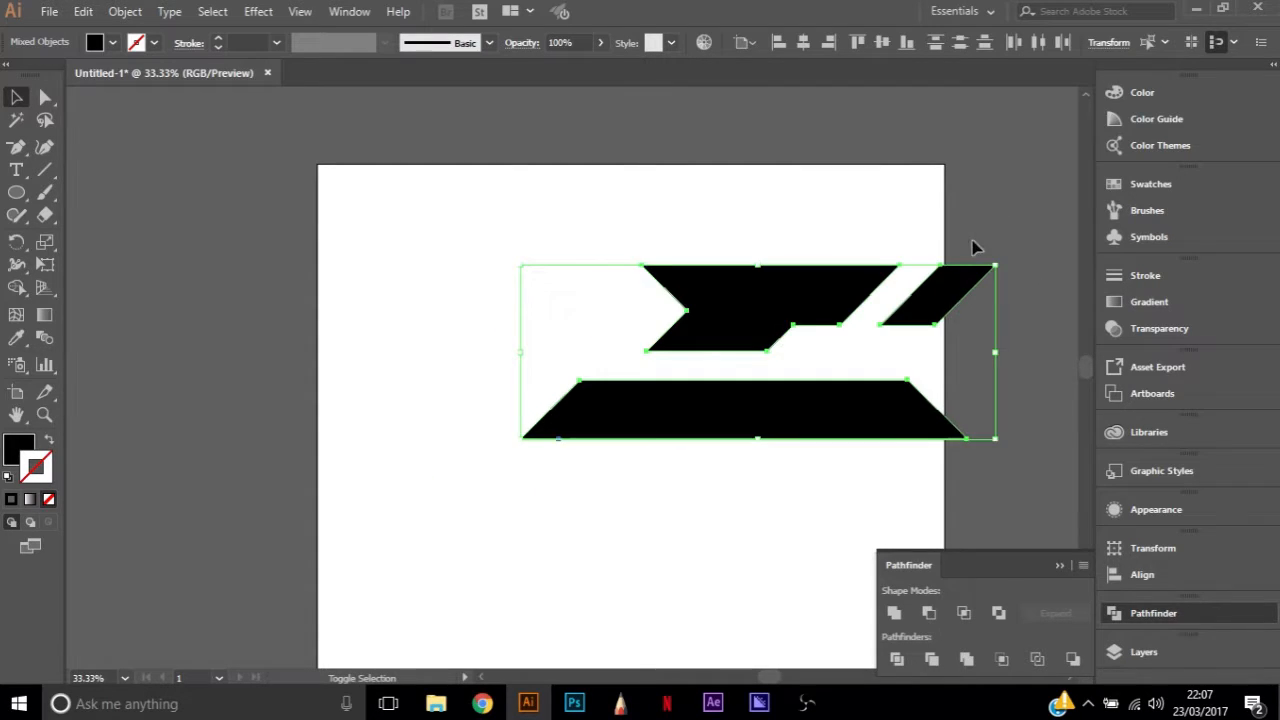
Try moving the logo toward the artboard's centre with the lower bar shifted slightly to the right
drag(760, 320, 654, 376)
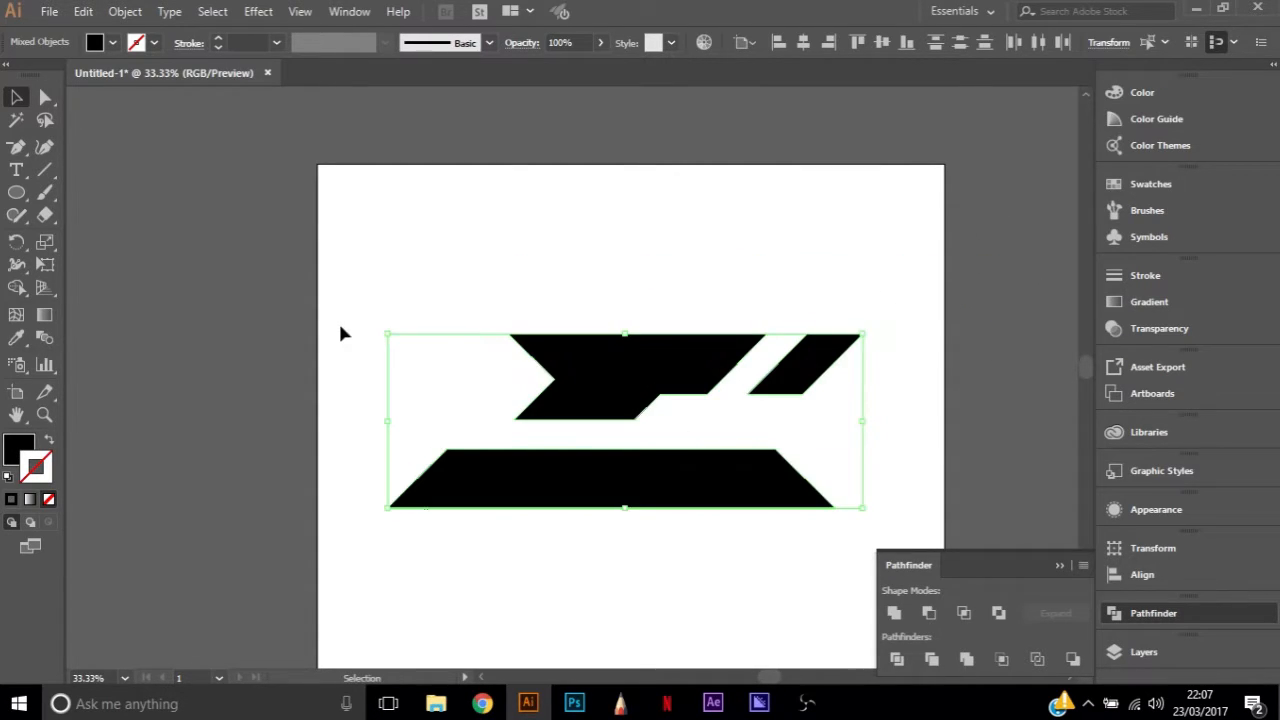
click(340, 325)
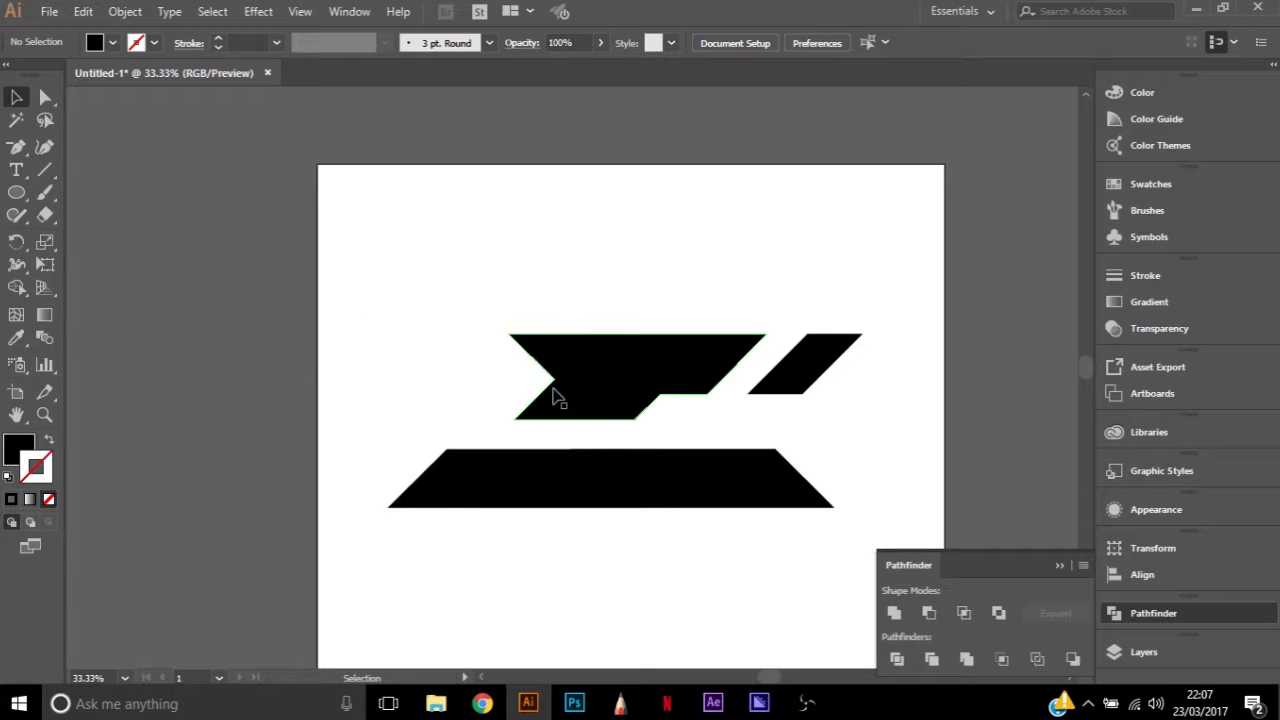
click(578, 478)
key(ctrl+shift+a)
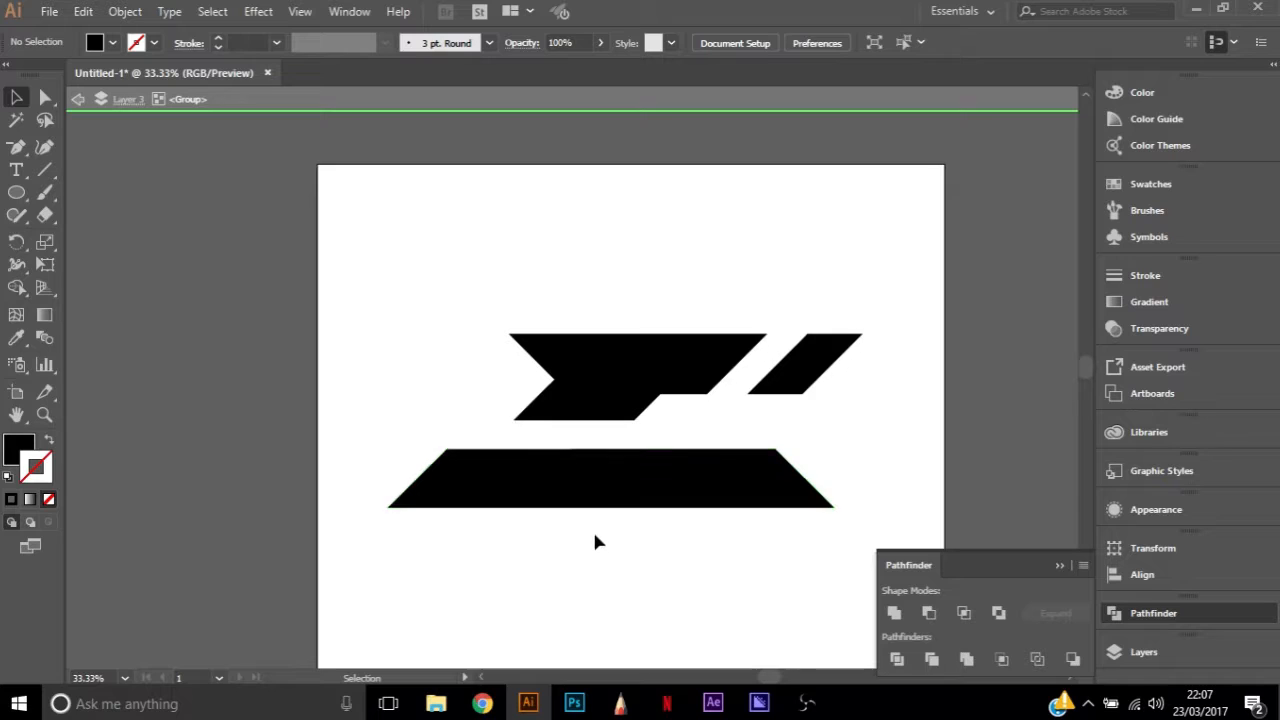
key(a)
drag(580, 494, 608, 483)
click(560, 598)
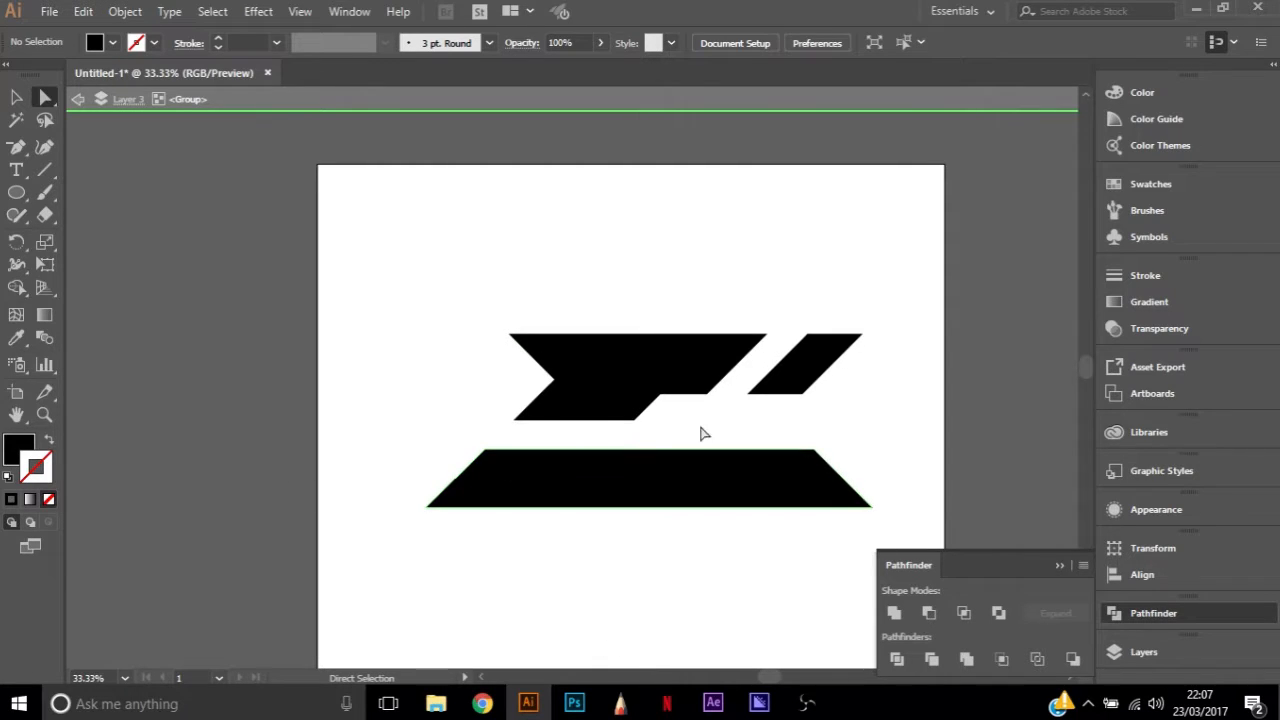
drag(400, 248, 976, 606)
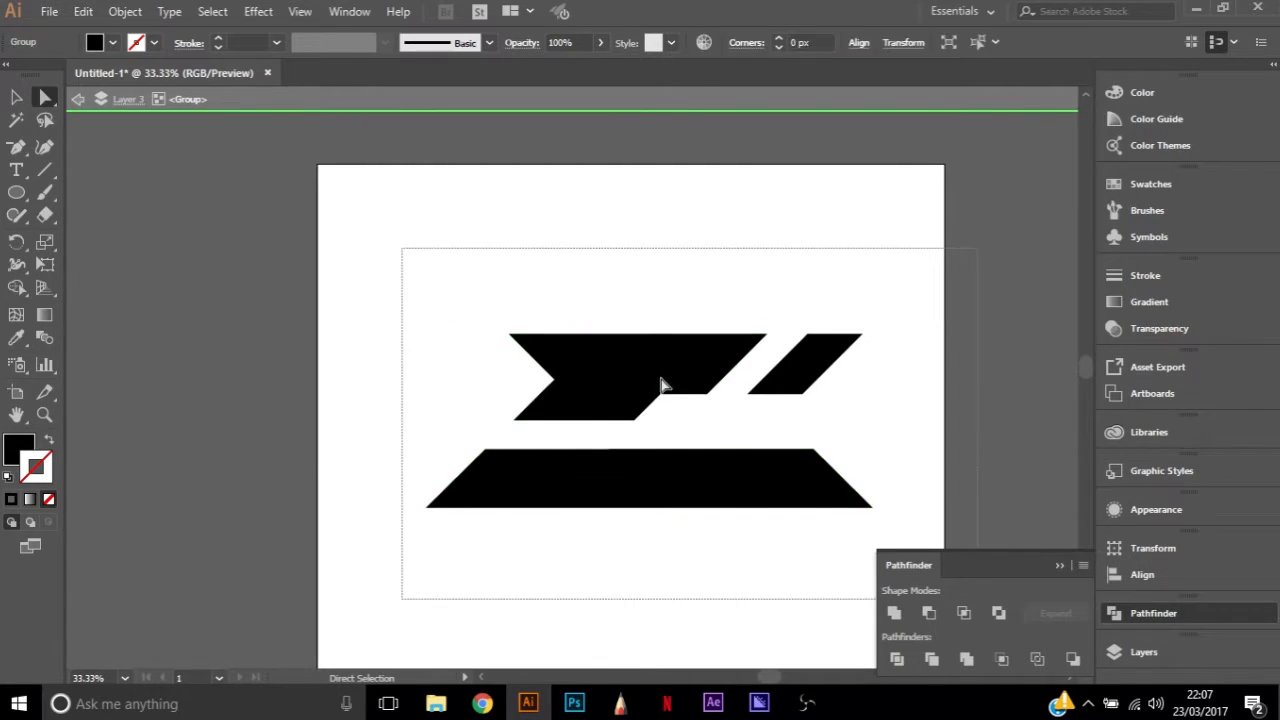
drag(631, 375, 607, 358)
click(828, 342)
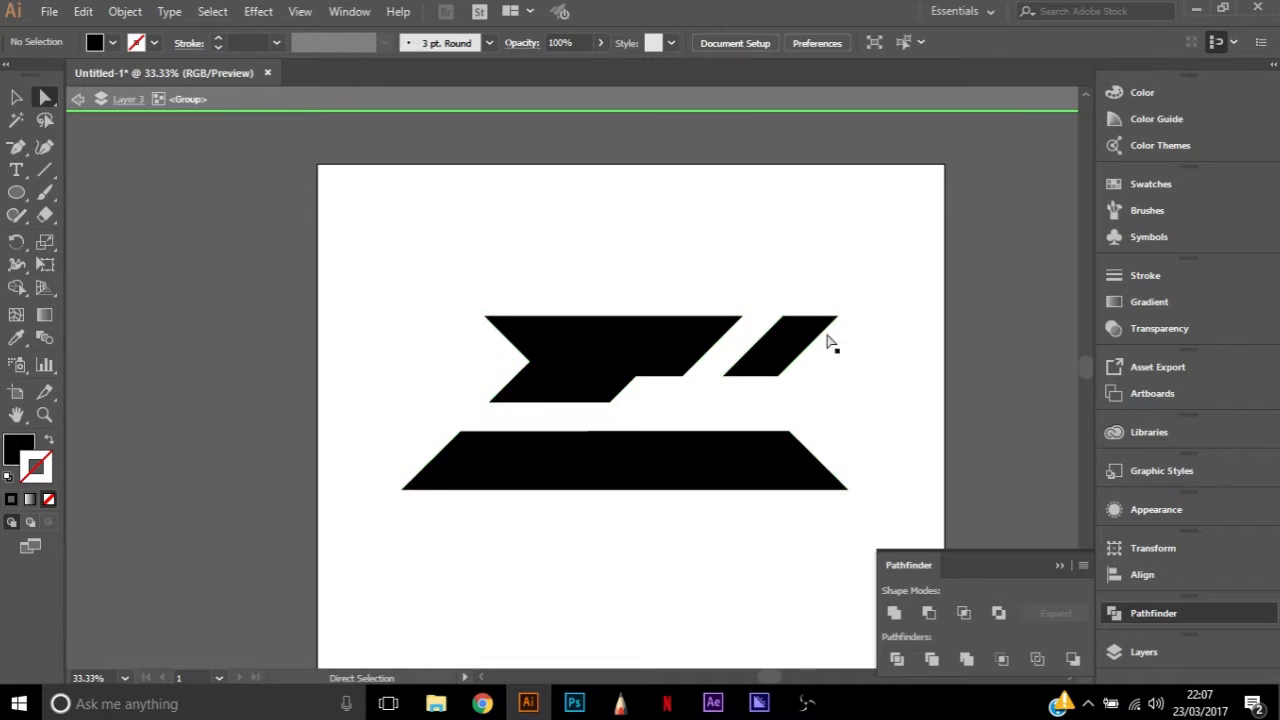
Show the document's layers and undo the recent moves of the logo and its lower bar
click(1135, 610)
click(1143, 651)
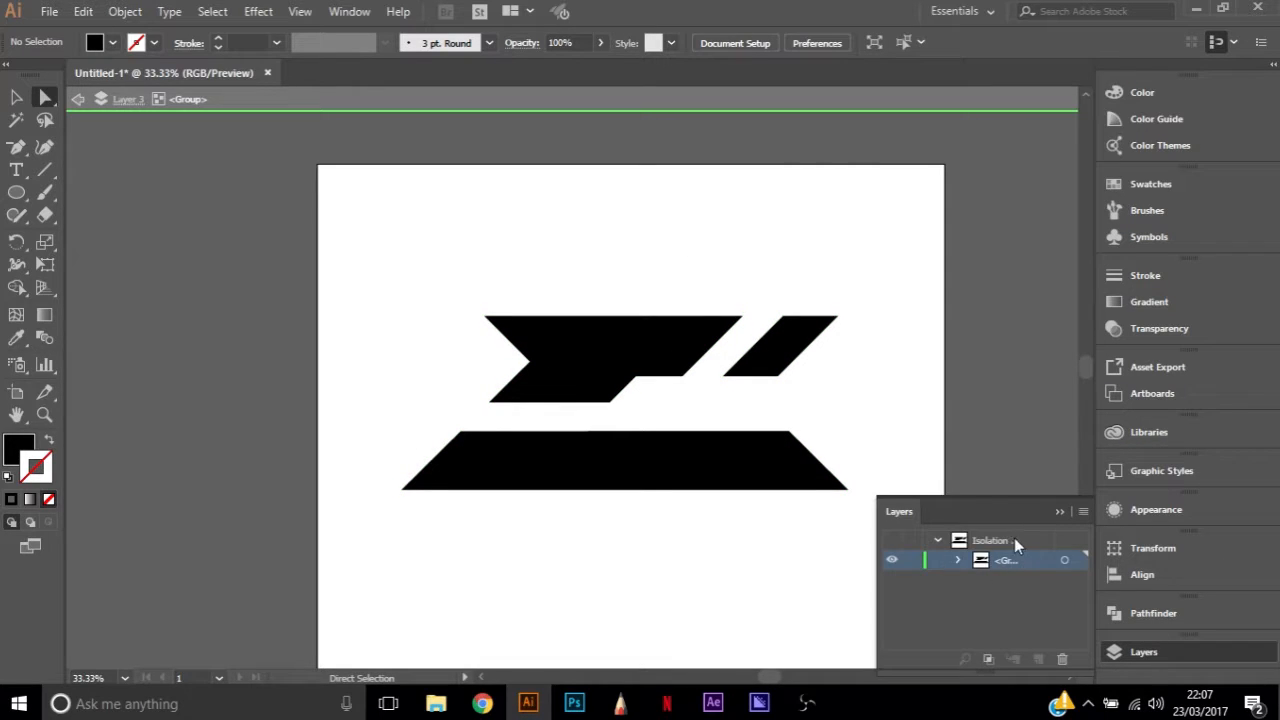
click(951, 544)
key(ctrl+z)
key(ctrl+z)
key(ctrl+z)
key(ctrl+z)
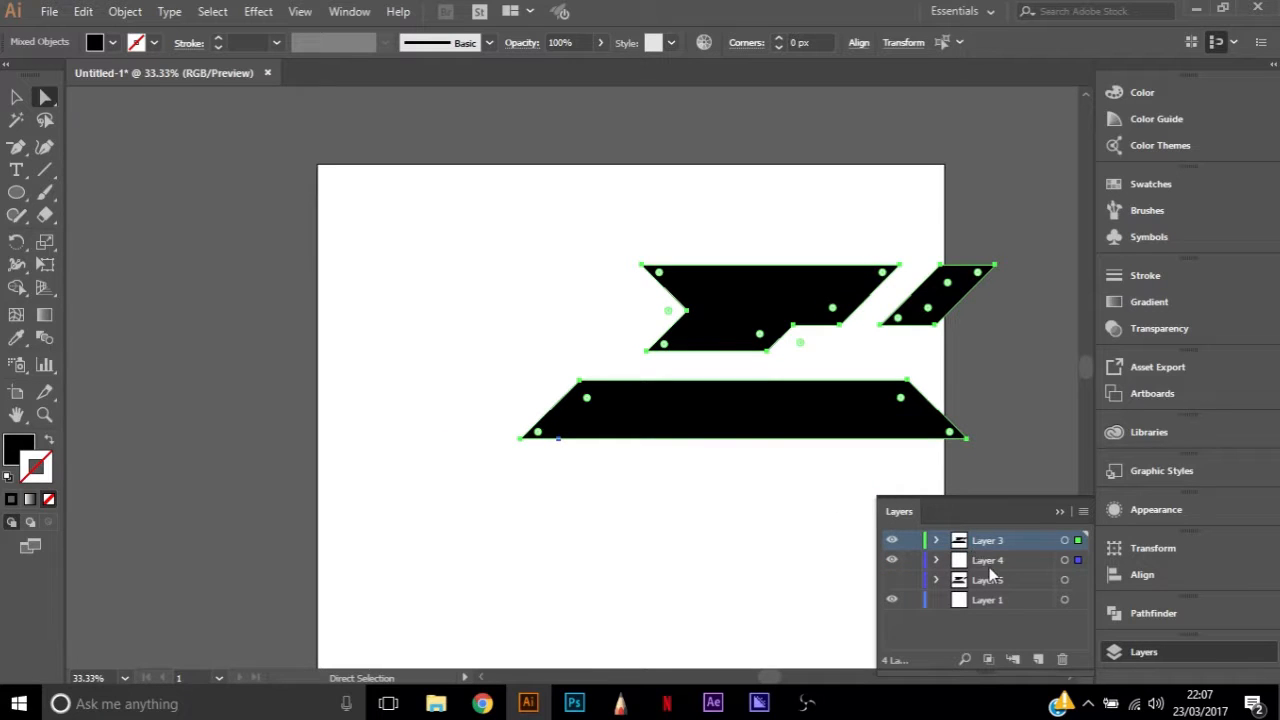
Move the whole logo toward the artboard's centre and shift the lower bar slightly right beneath the upper pieces
drag(737, 311, 612, 371)
click(450, 441)
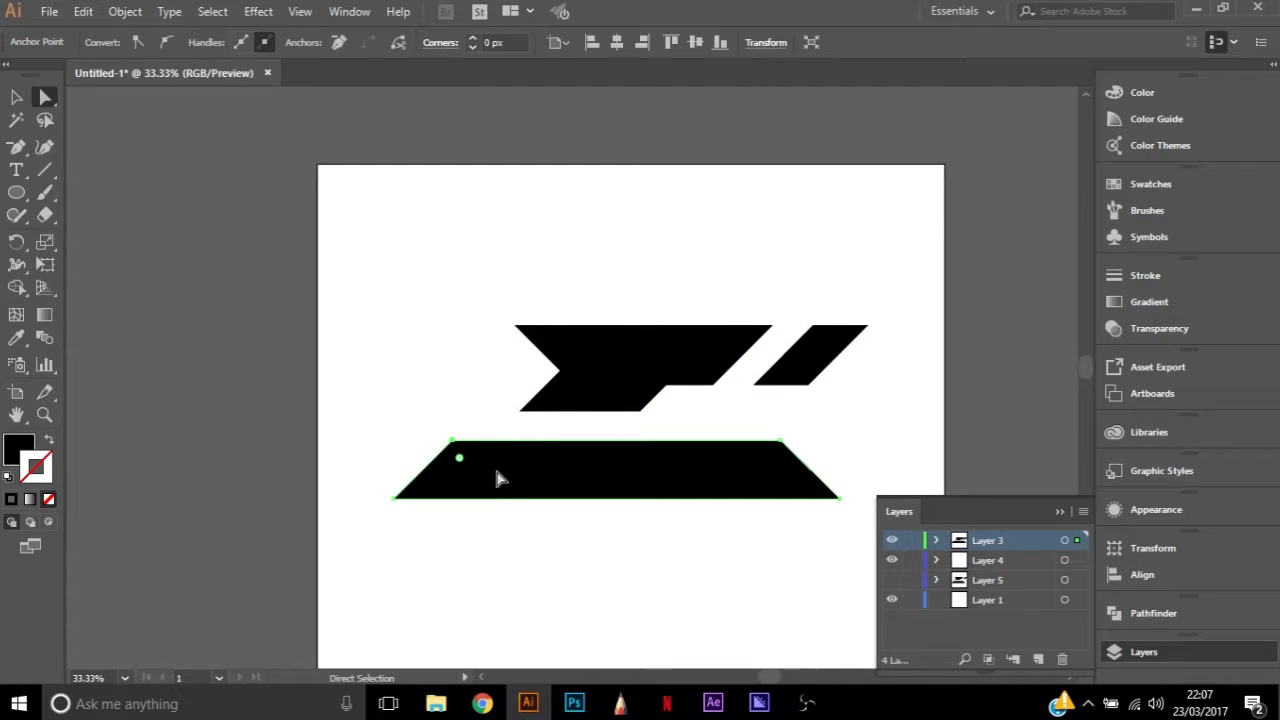
click(781, 441)
click(648, 474)
drag(648, 474, 686, 475)
click(491, 434)
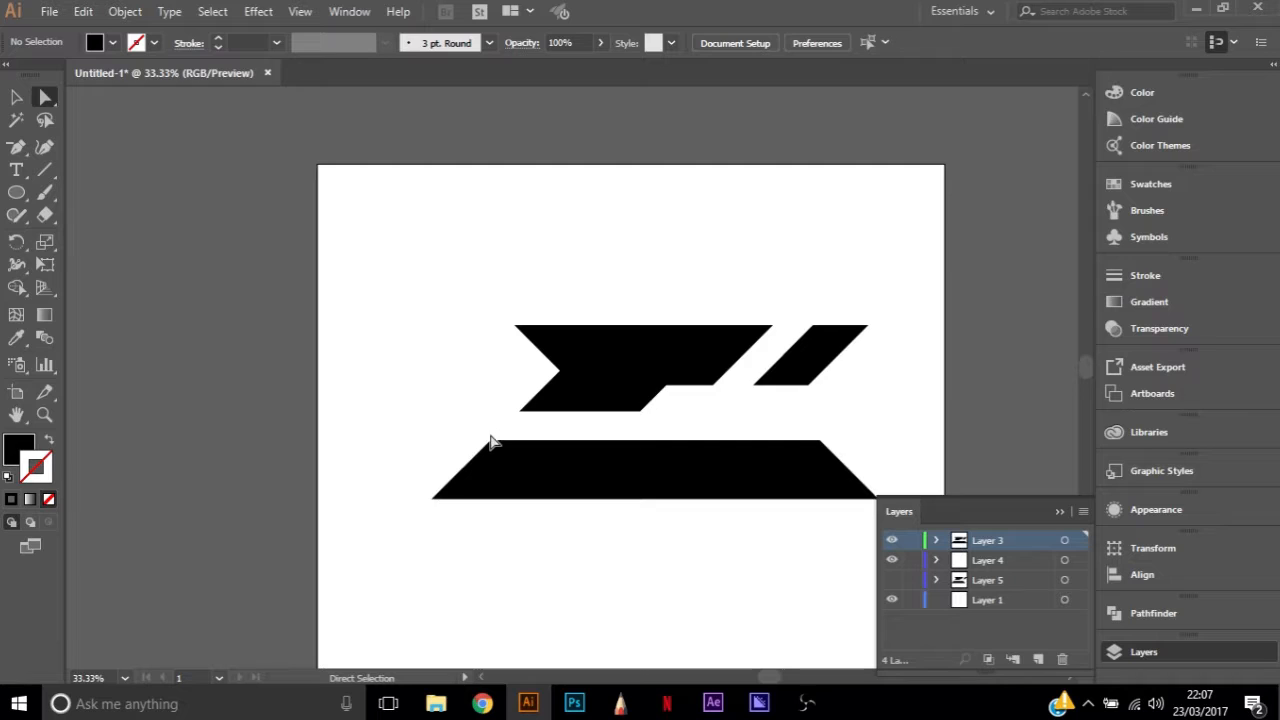
click(490, 440)
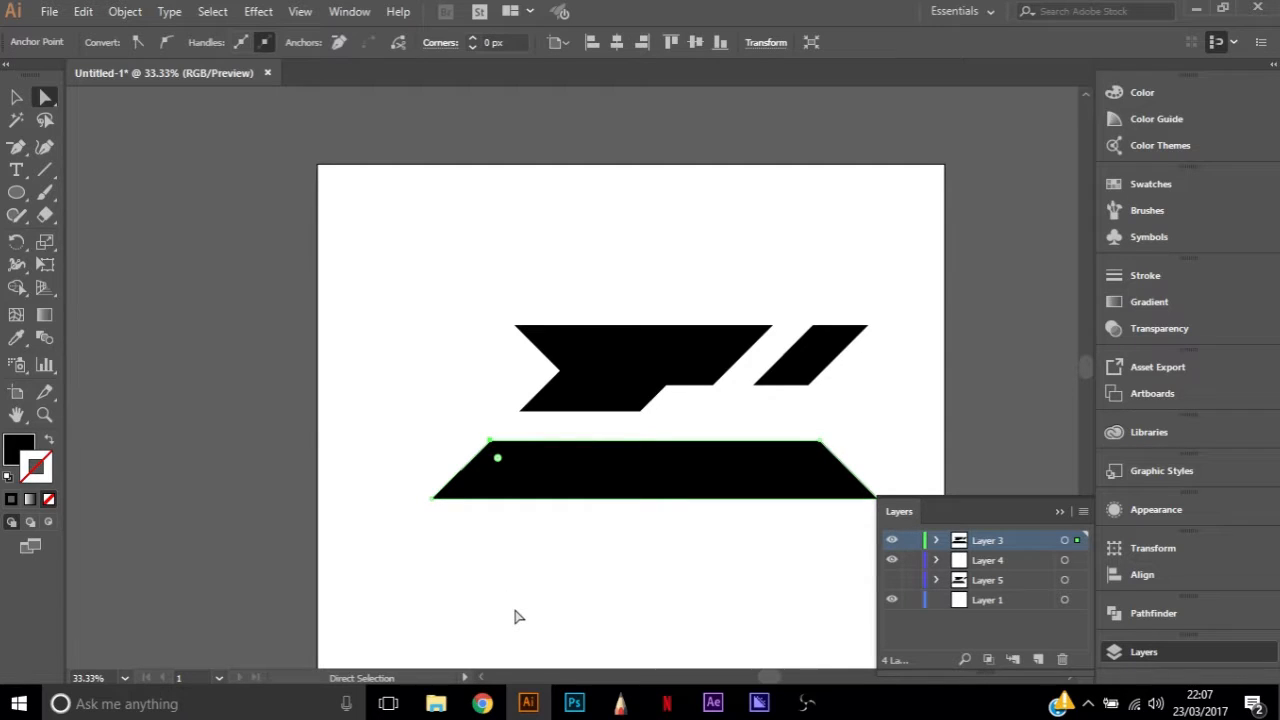
click(578, 613)
Try to move all the logo pieces down and to the left with Direct Selection, and undo the move
scroll(772, 377, down, 1)
drag(435, 230, 926, 522)
drag(640, 330, 588, 363)
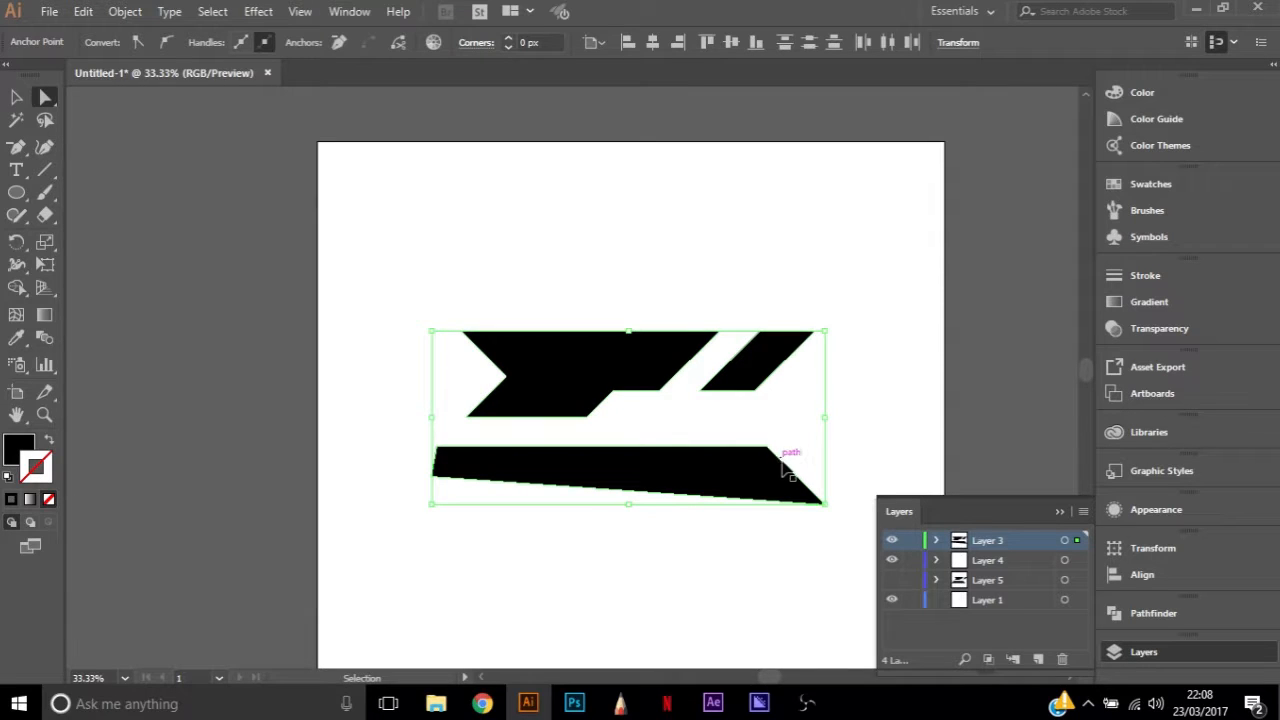
key(ctrl+z)
Select all the logo pieces as whole objects and move them down and left to about the artboard's centre
click(805, 320)
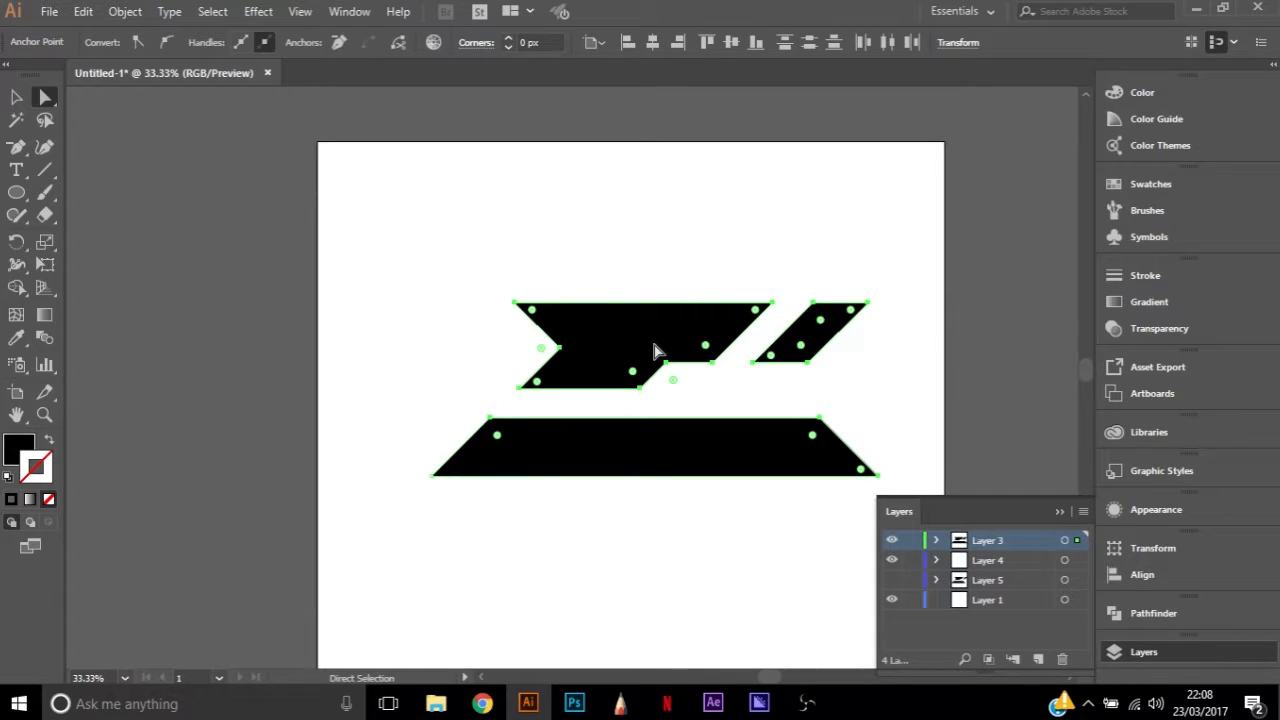
drag(350, 265, 1030, 598)
key(v)
drag(623, 352, 583, 374)
click(866, 430)
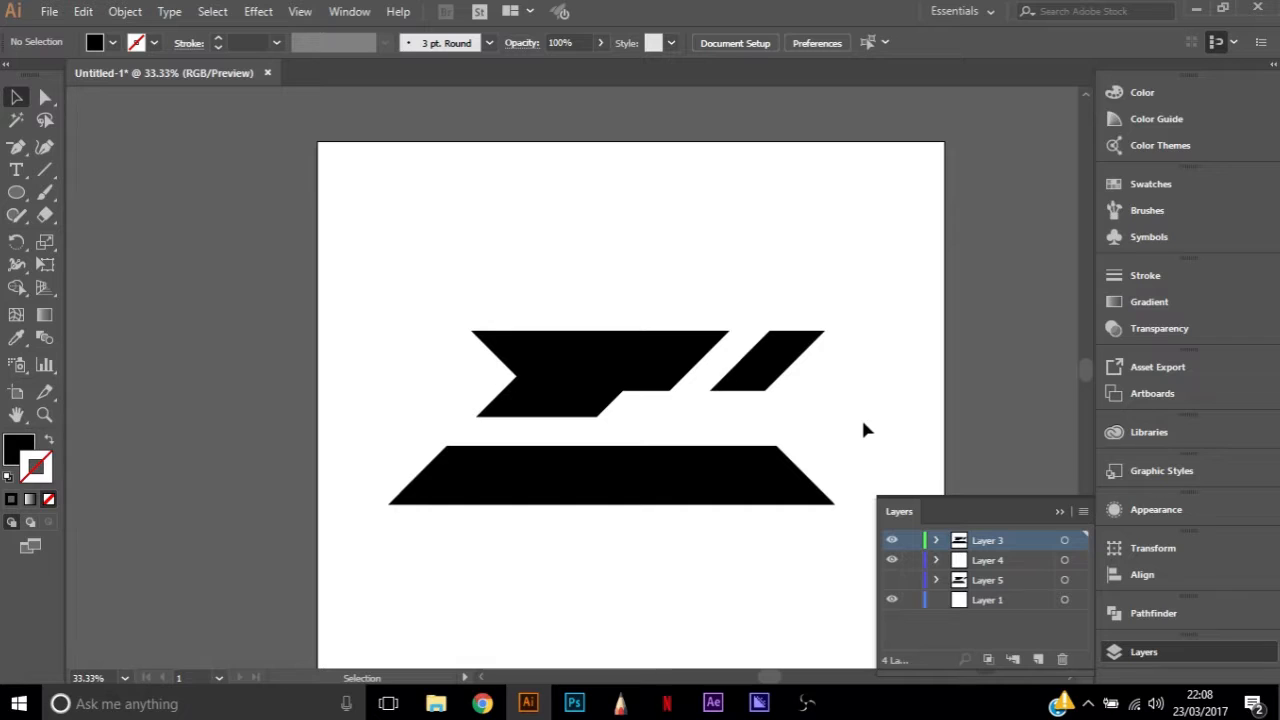
Try to join the logo pieces on Layer 3
click(1064, 540)
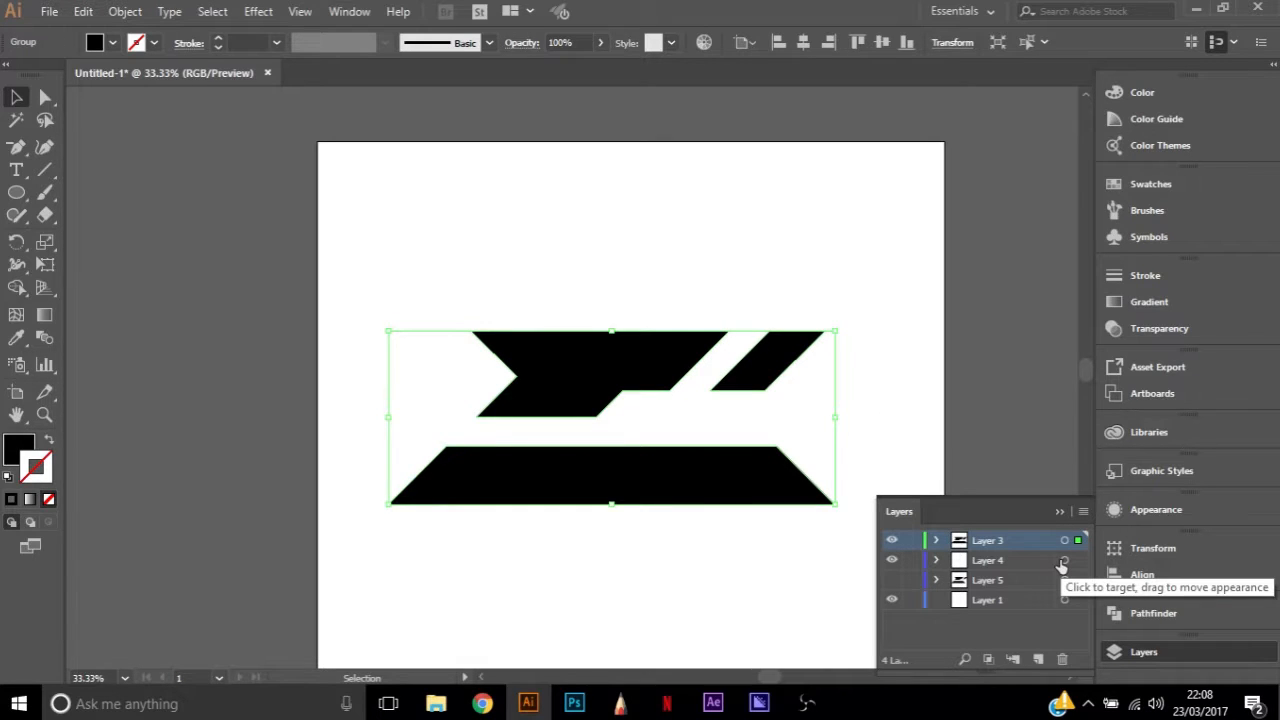
key(ctrl+j)
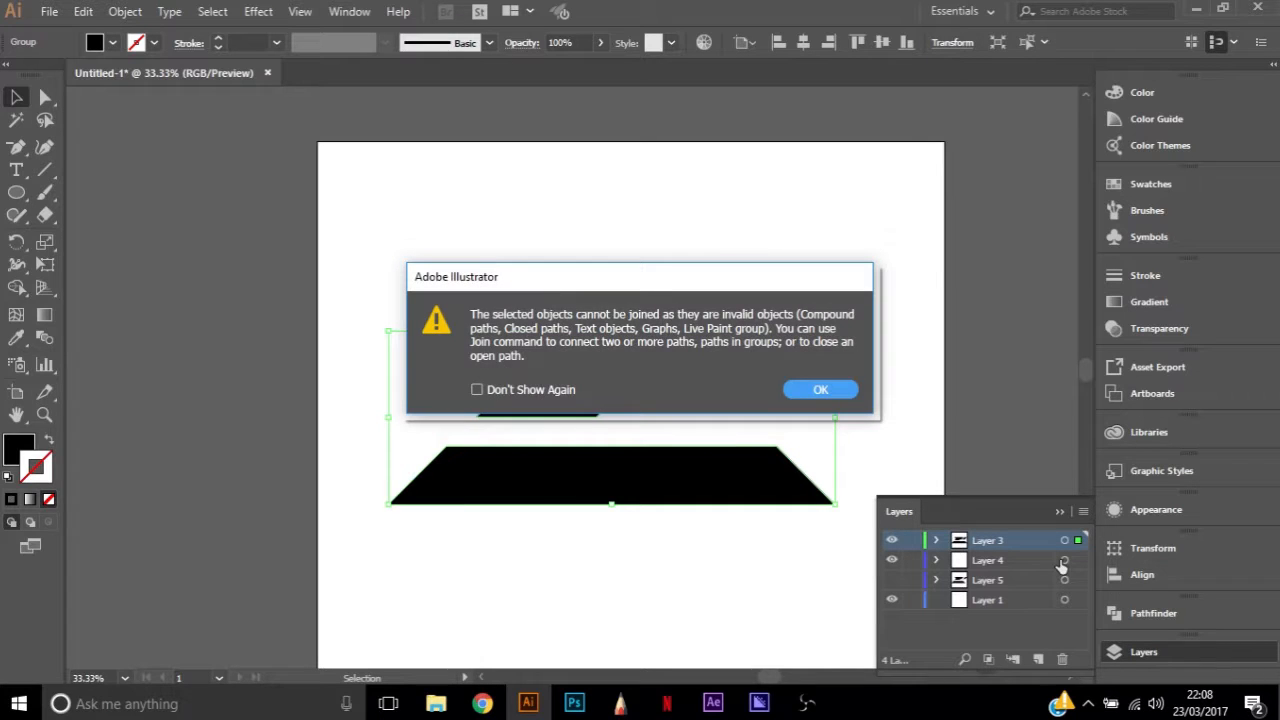
click(838, 390)
Paste a copy of Layer 3's logo into a new layer above Layer 4 and hide that new layer
click(998, 563)
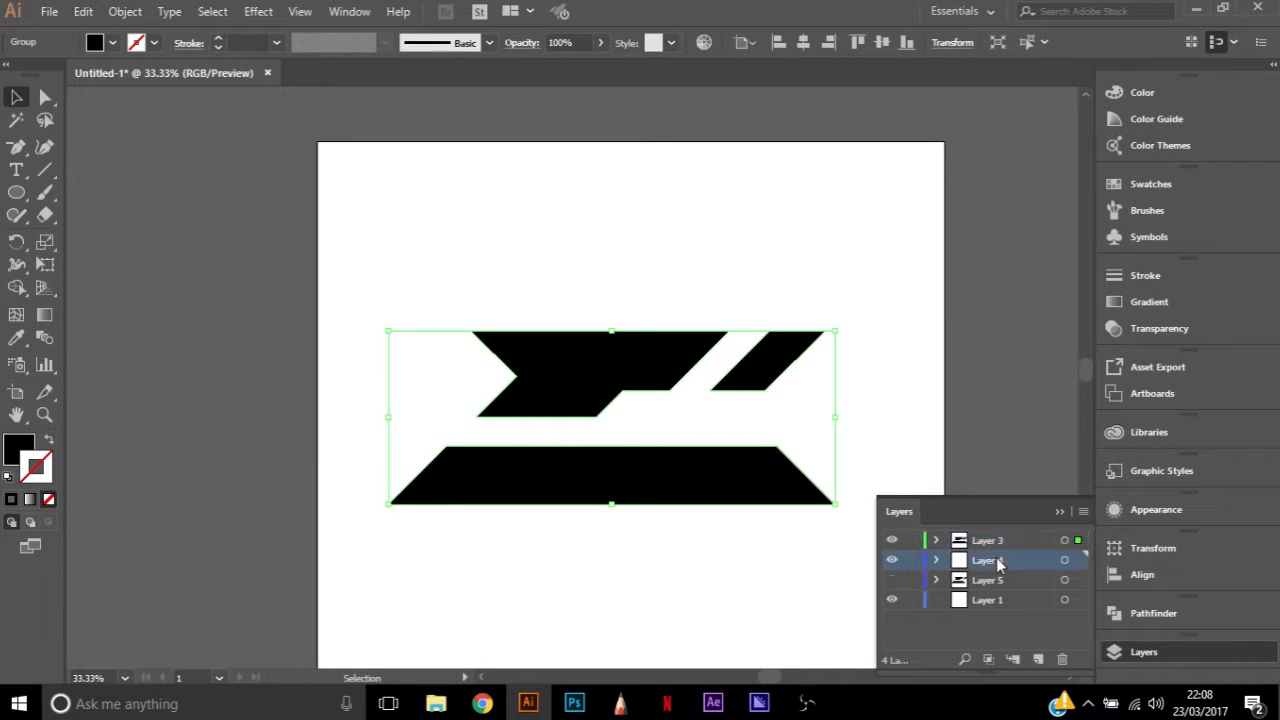
click(1030, 653)
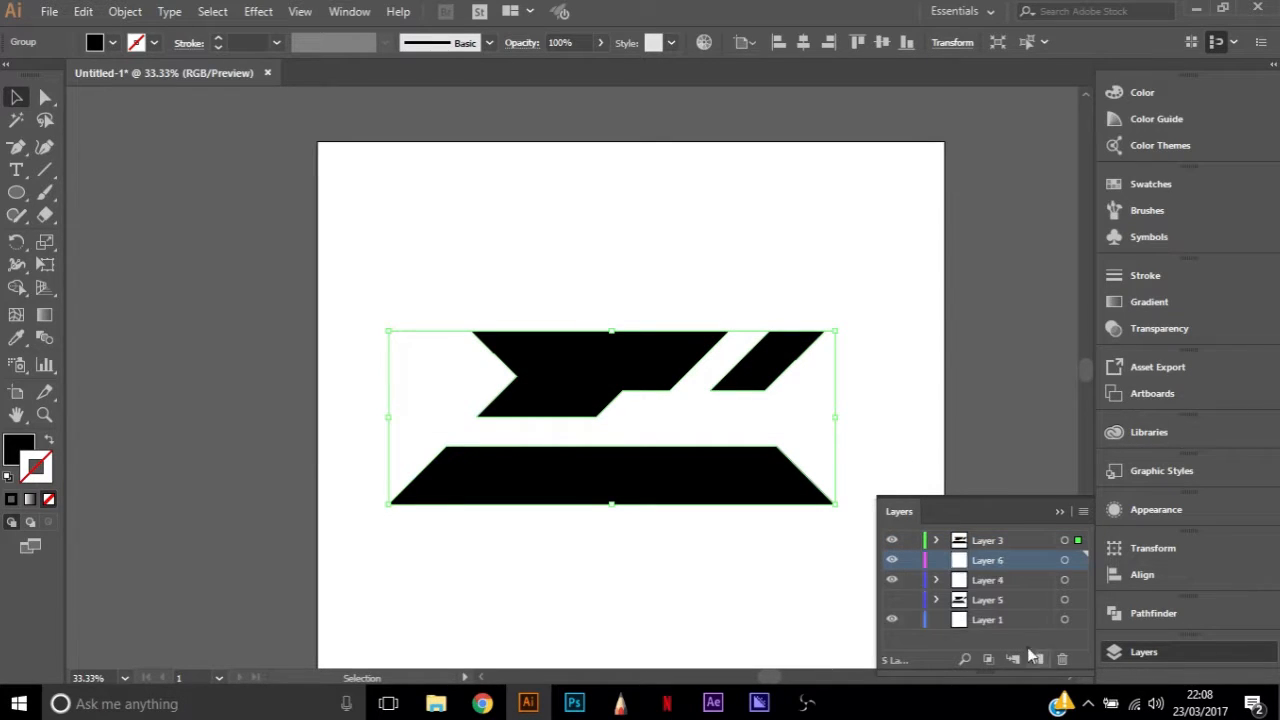
click(1025, 541)
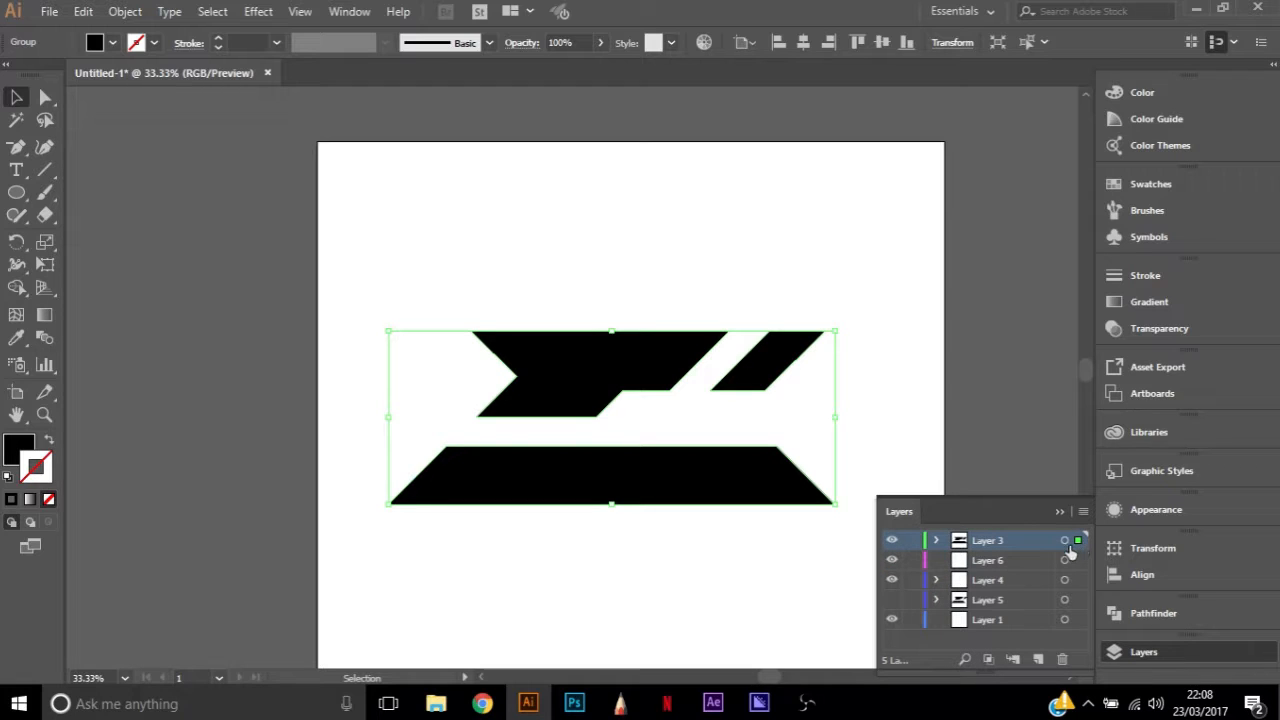
click(1002, 563)
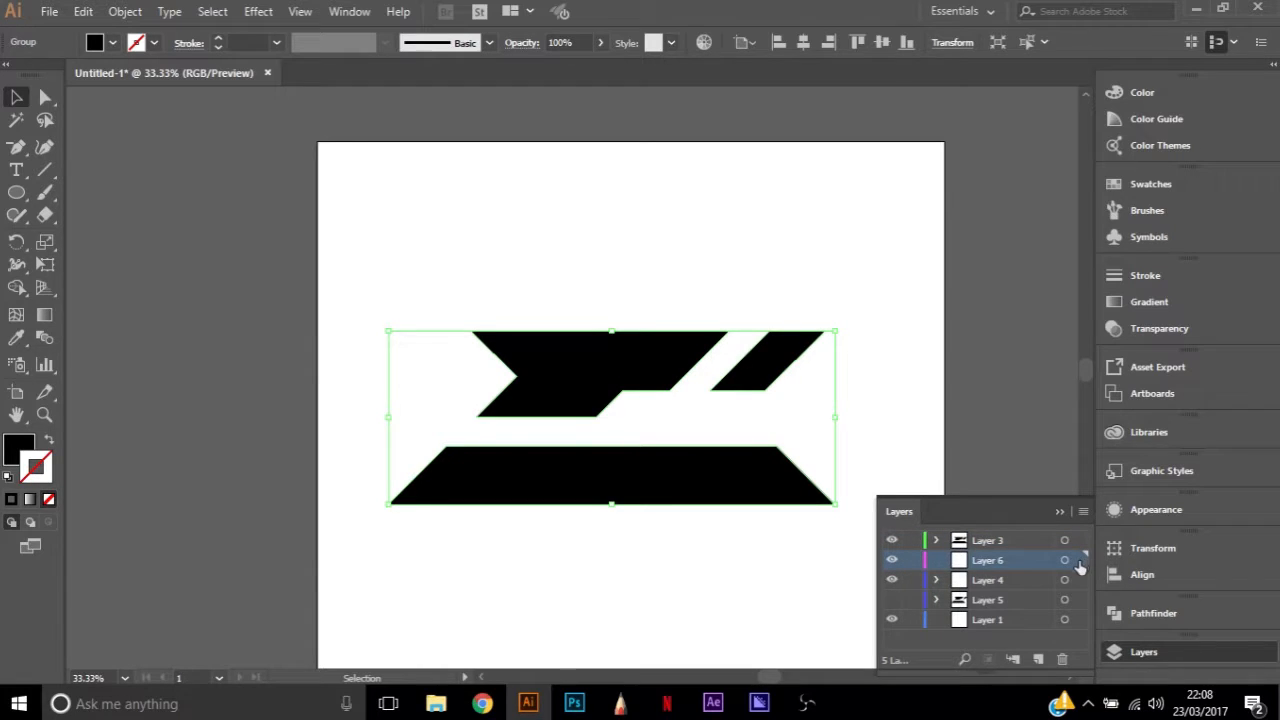
click(1066, 562)
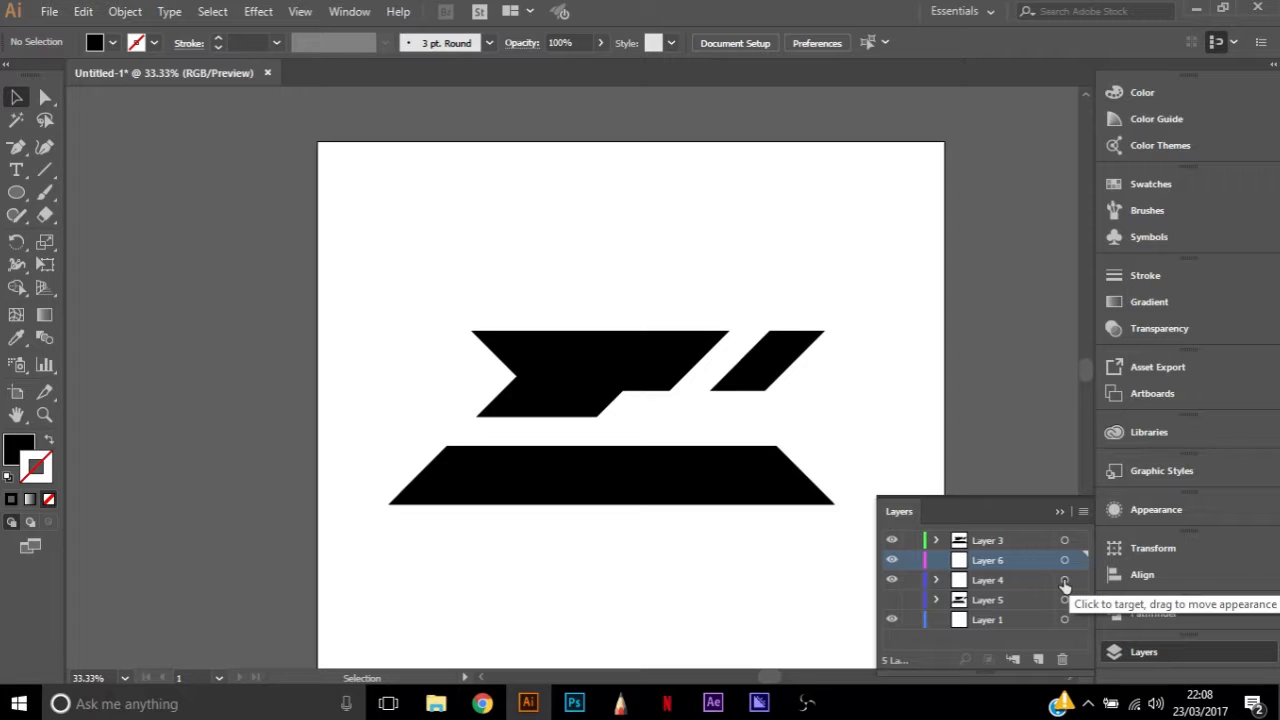
key(ctrl+v)
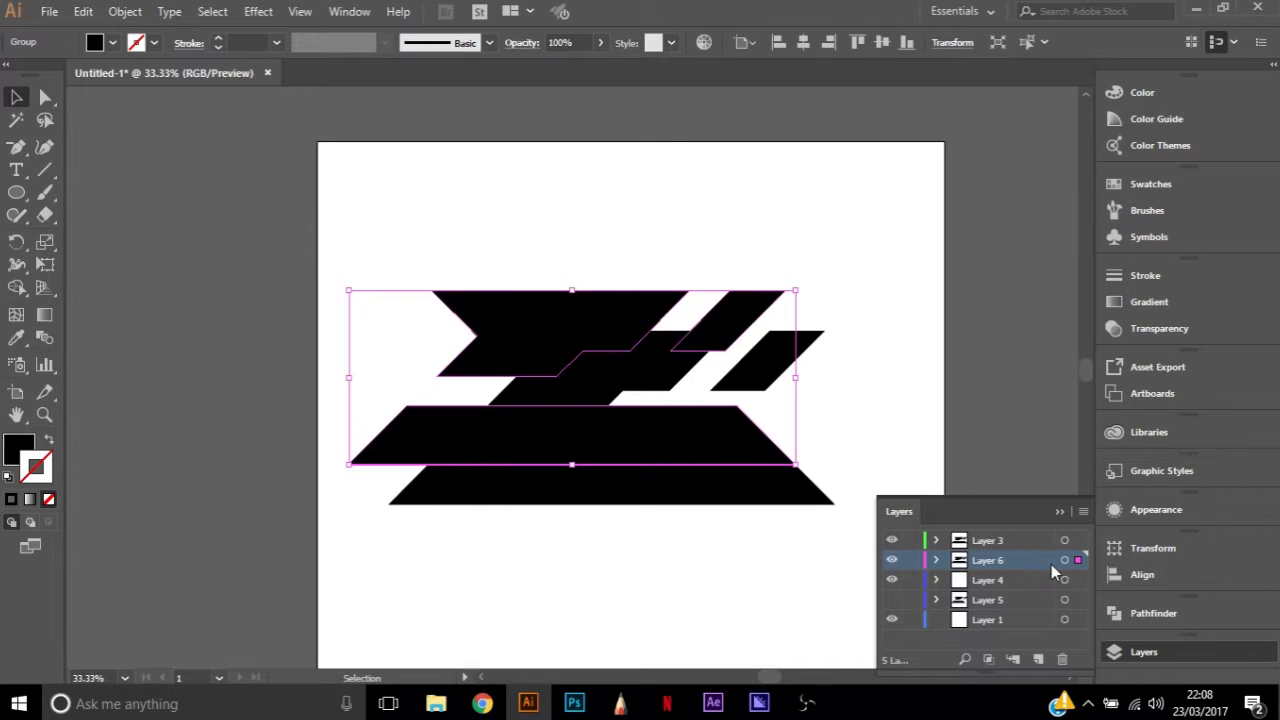
click(893, 561)
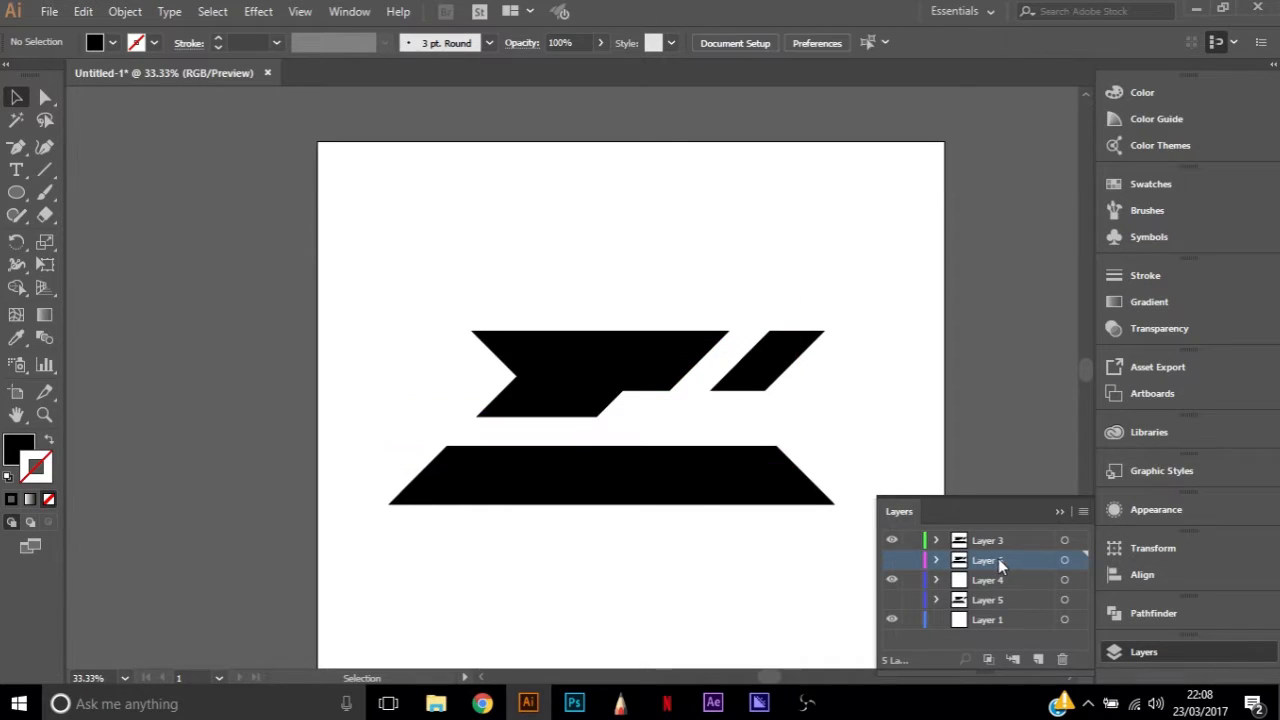
Toggle Layer 5's visibility to check its artwork and delete Layer 4
click(960, 601)
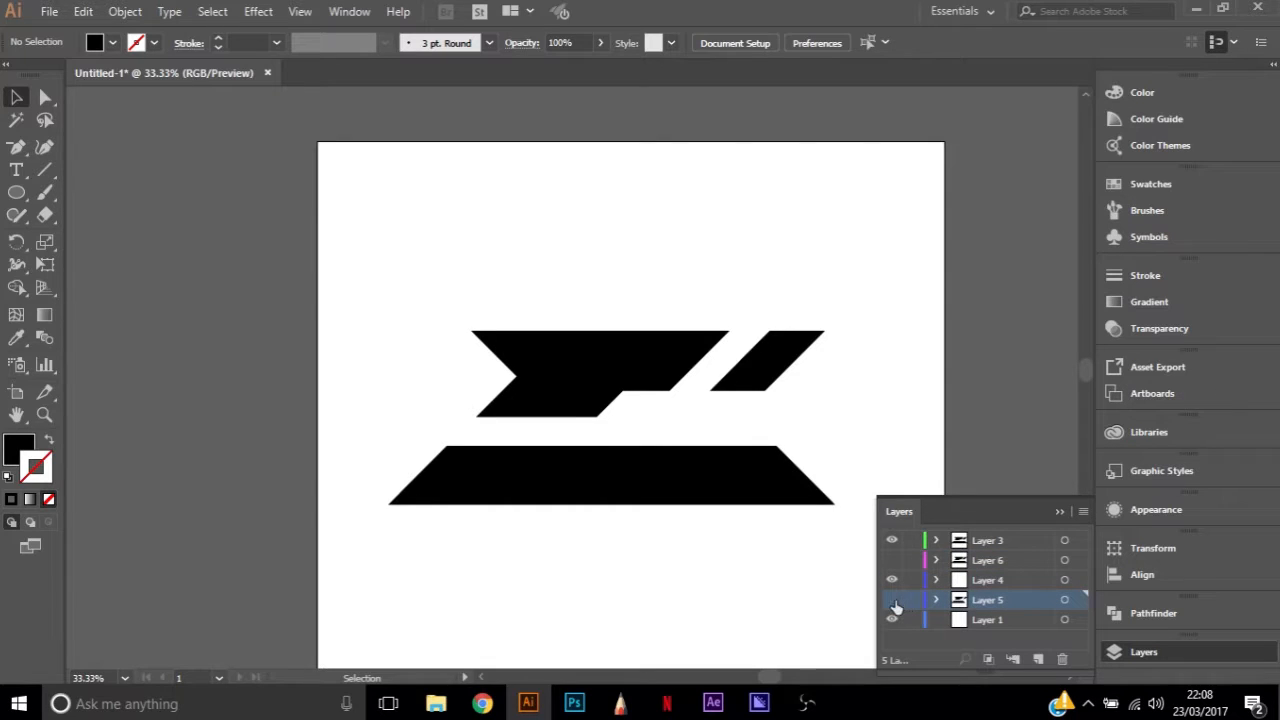
click(893, 601)
click(893, 601)
click(1022, 589)
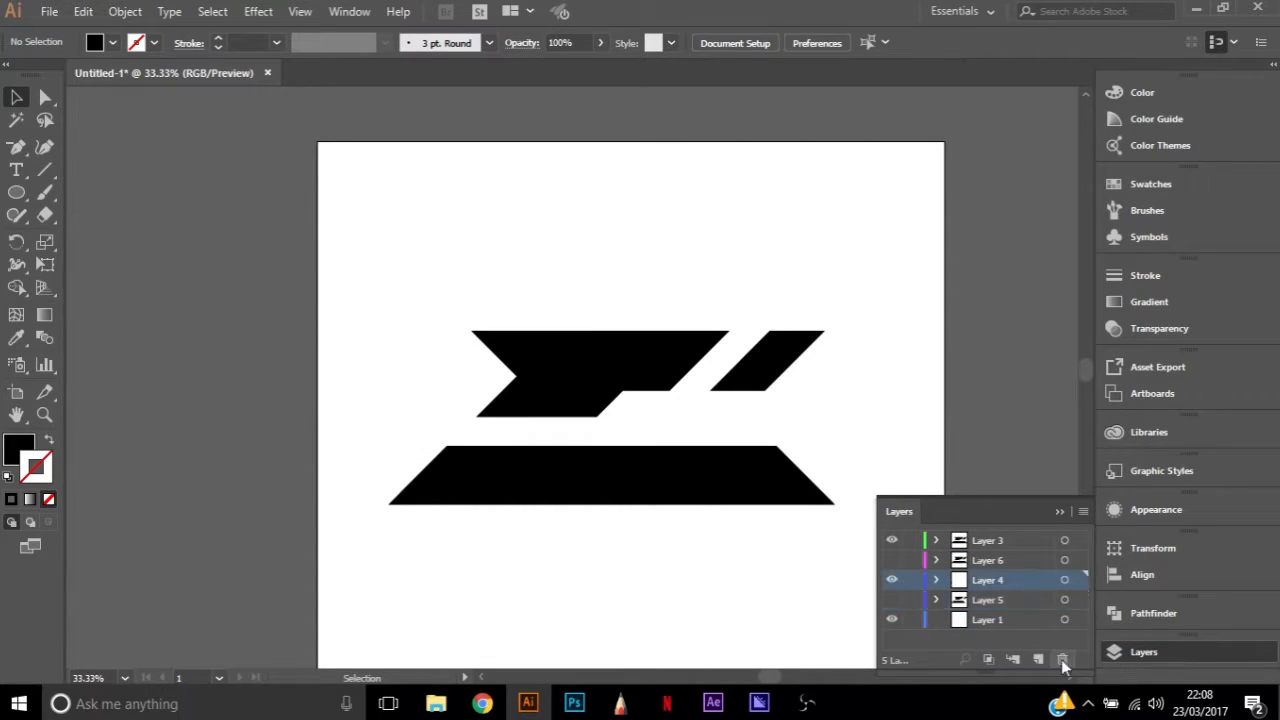
click(1062, 659)
key(Escape)
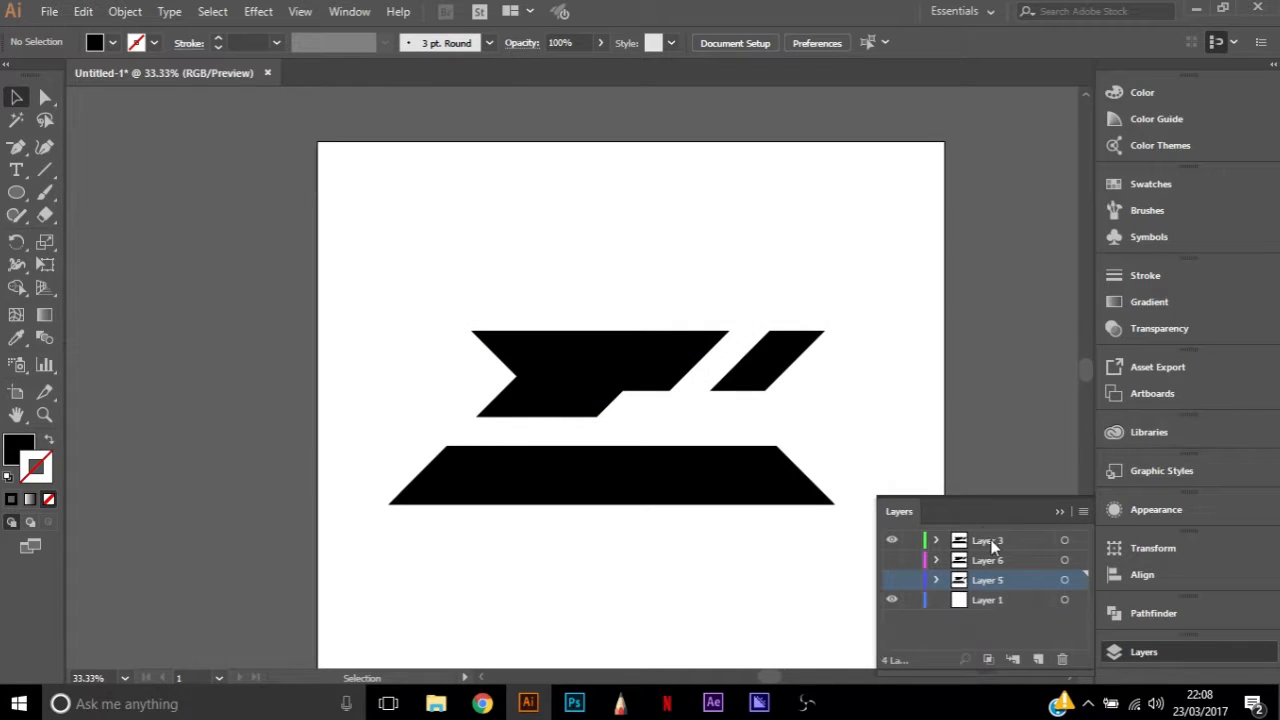
Paste a copy of Layer 3's logo into a new layer above it and align it directly over the original
click(993, 541)
click(1074, 541)
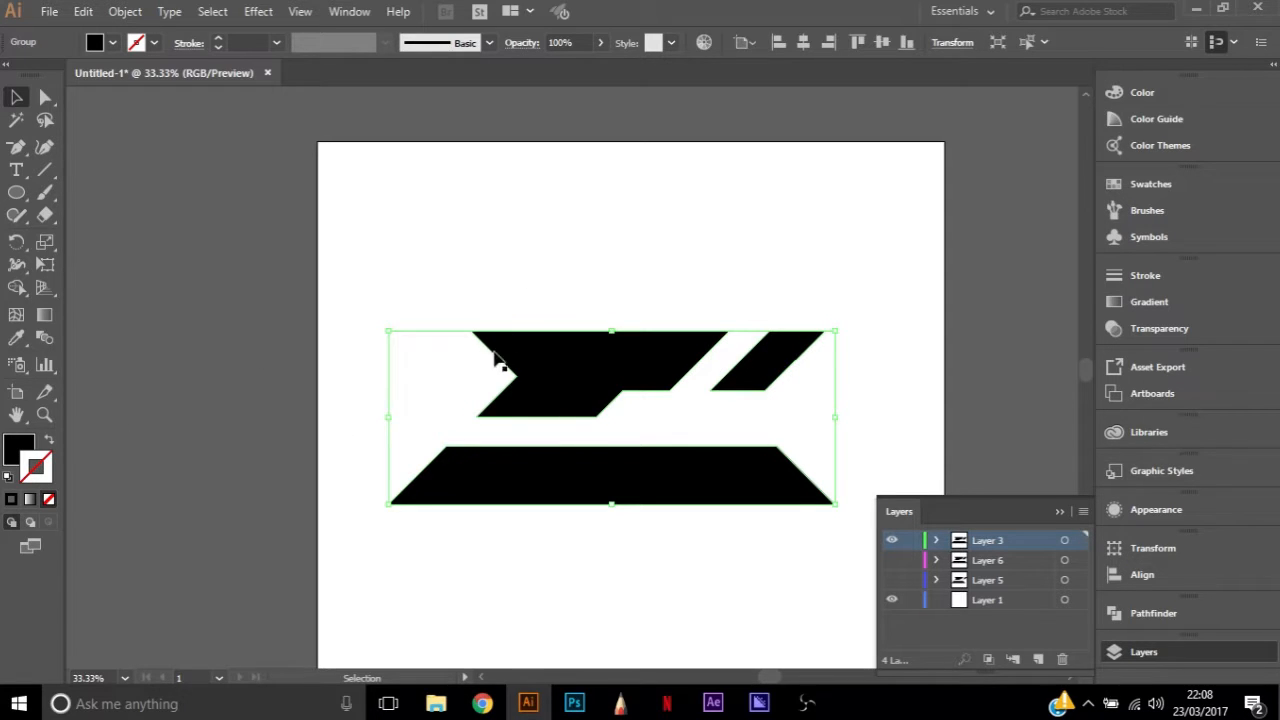
click(423, 299)
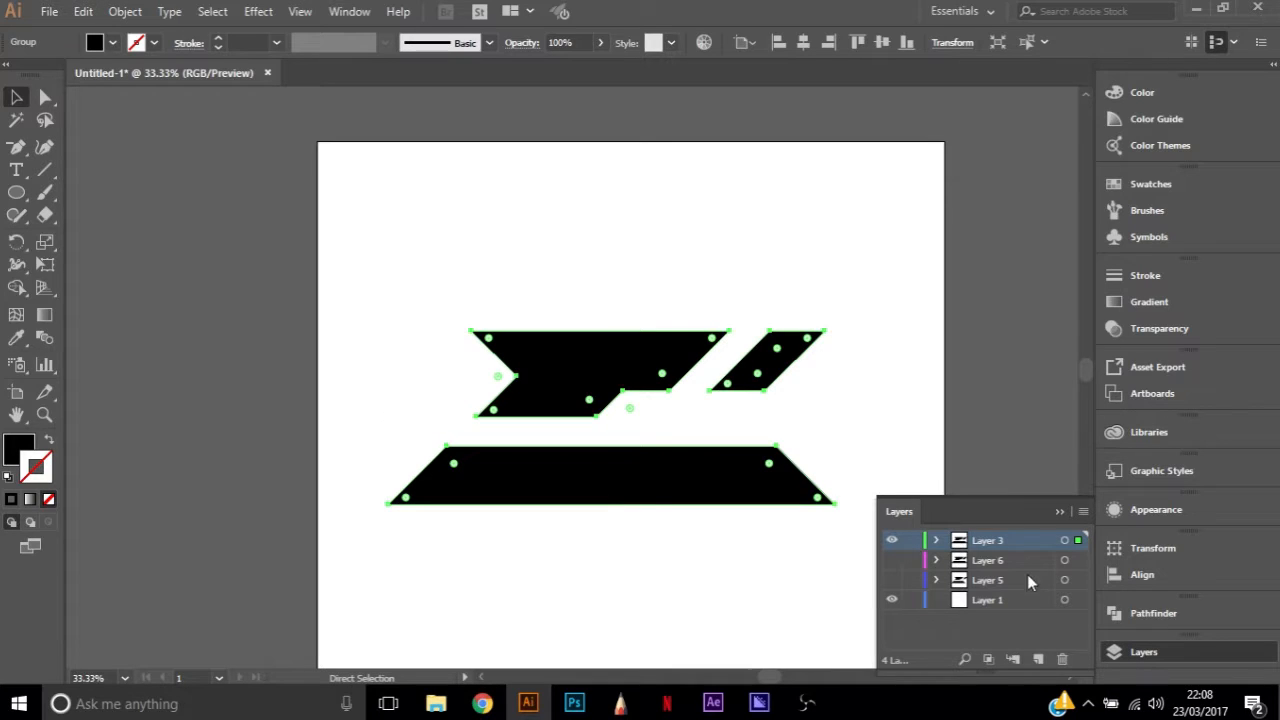
click(1040, 658)
click(922, 481)
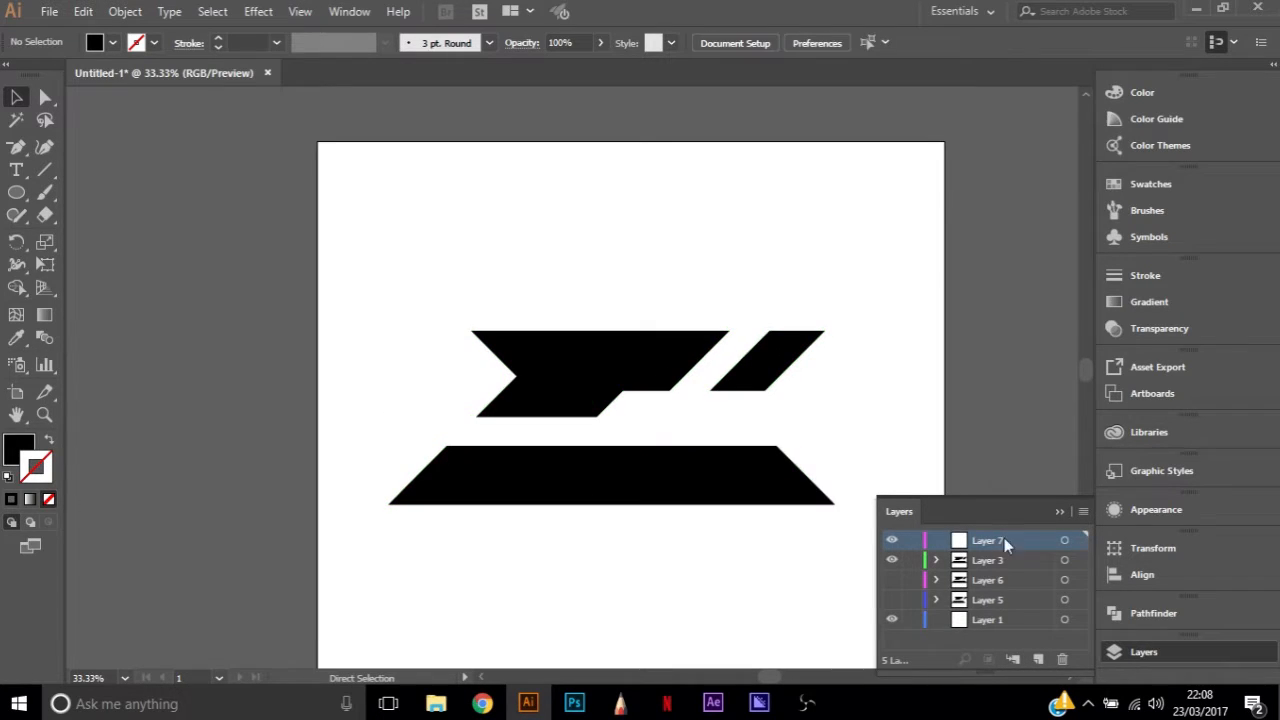
key(ctrl+v)
drag(572, 328, 615, 363)
click(885, 414)
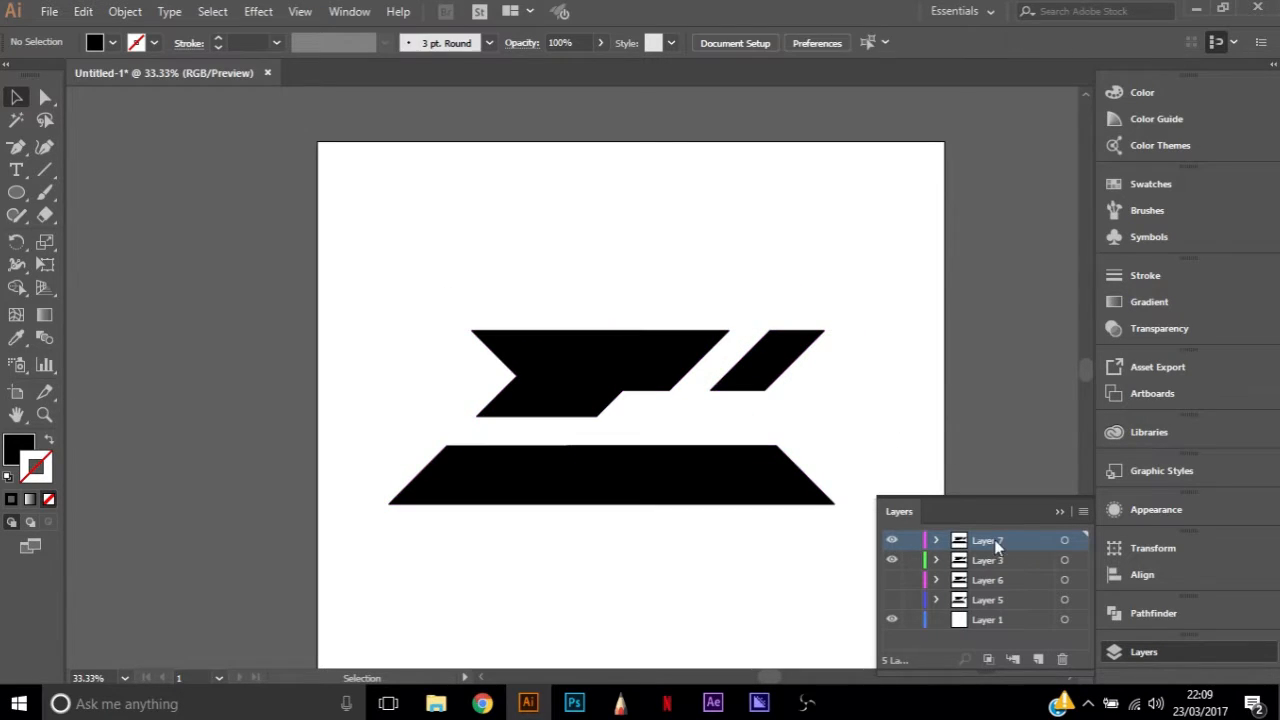
Rename Layer 3 as Bottom and the layer above it, Layer 7, as Top
click(990, 561)
double_click(989, 561)
text(Botto)
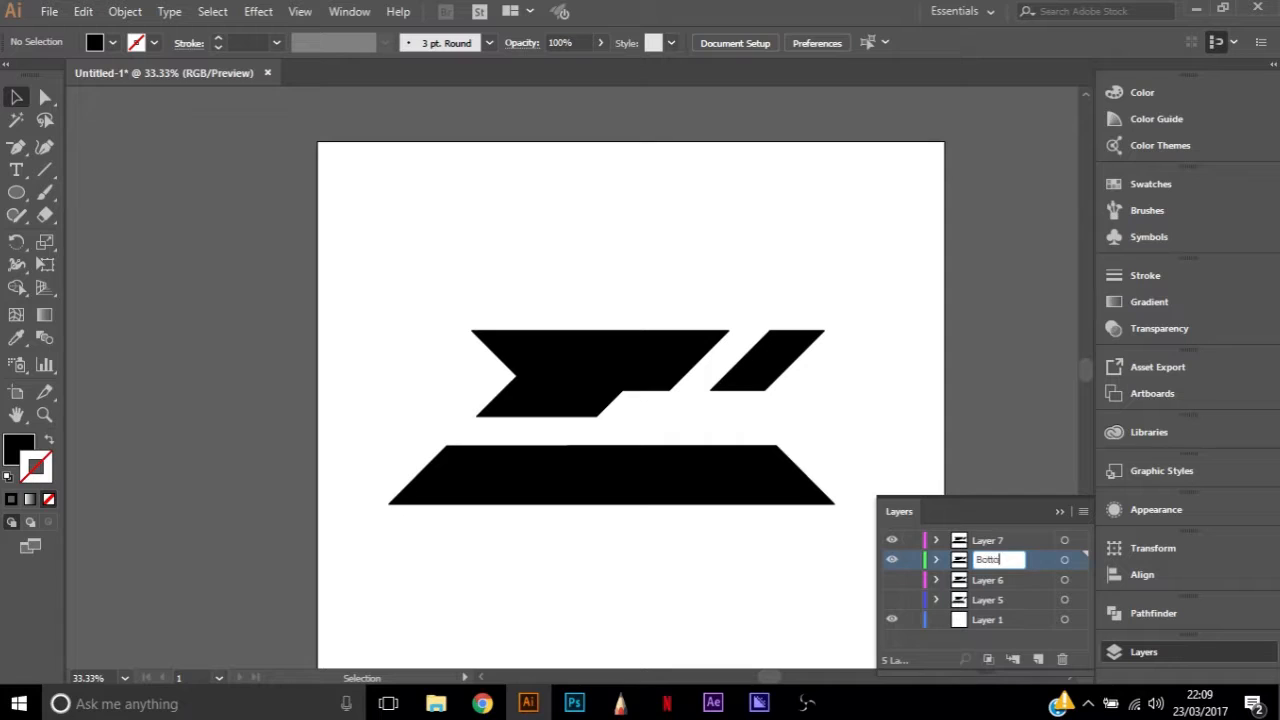
text(m)
key(Return)
double_click(990, 540)
text(Top)
key(Return)
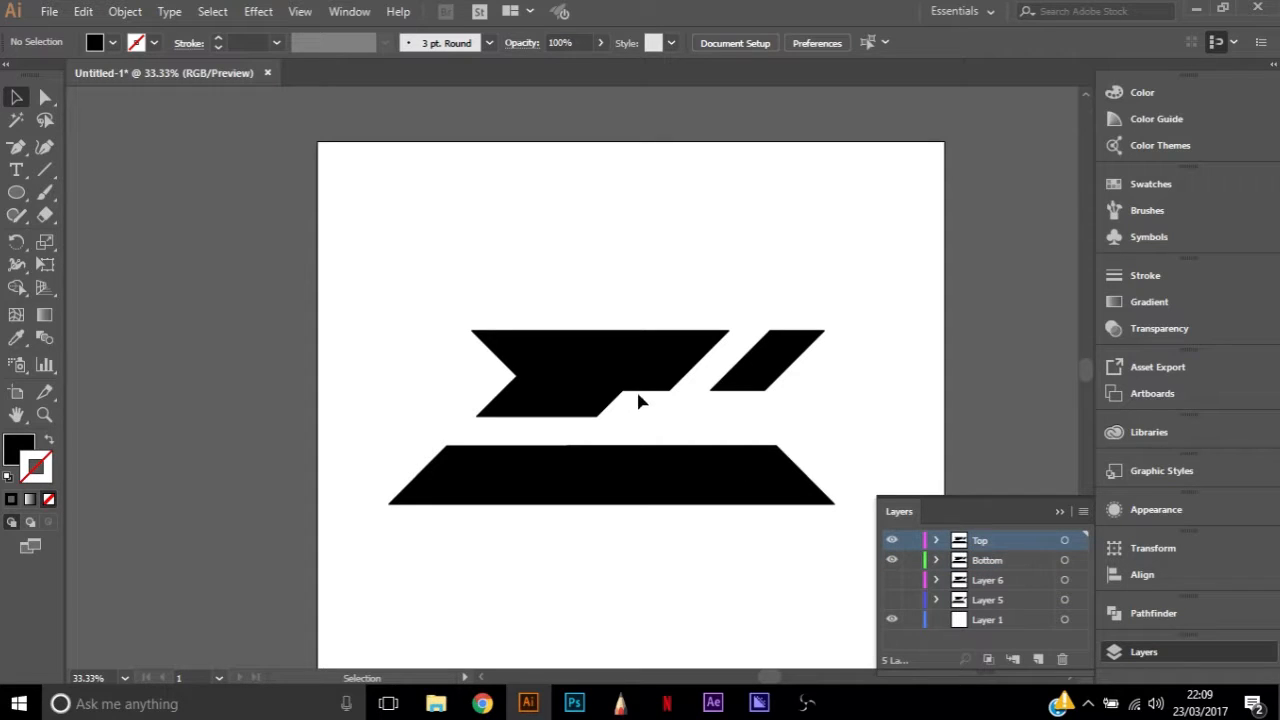
Fill the Top layer's logo artwork with white
click(1077, 540)
click(113, 42)
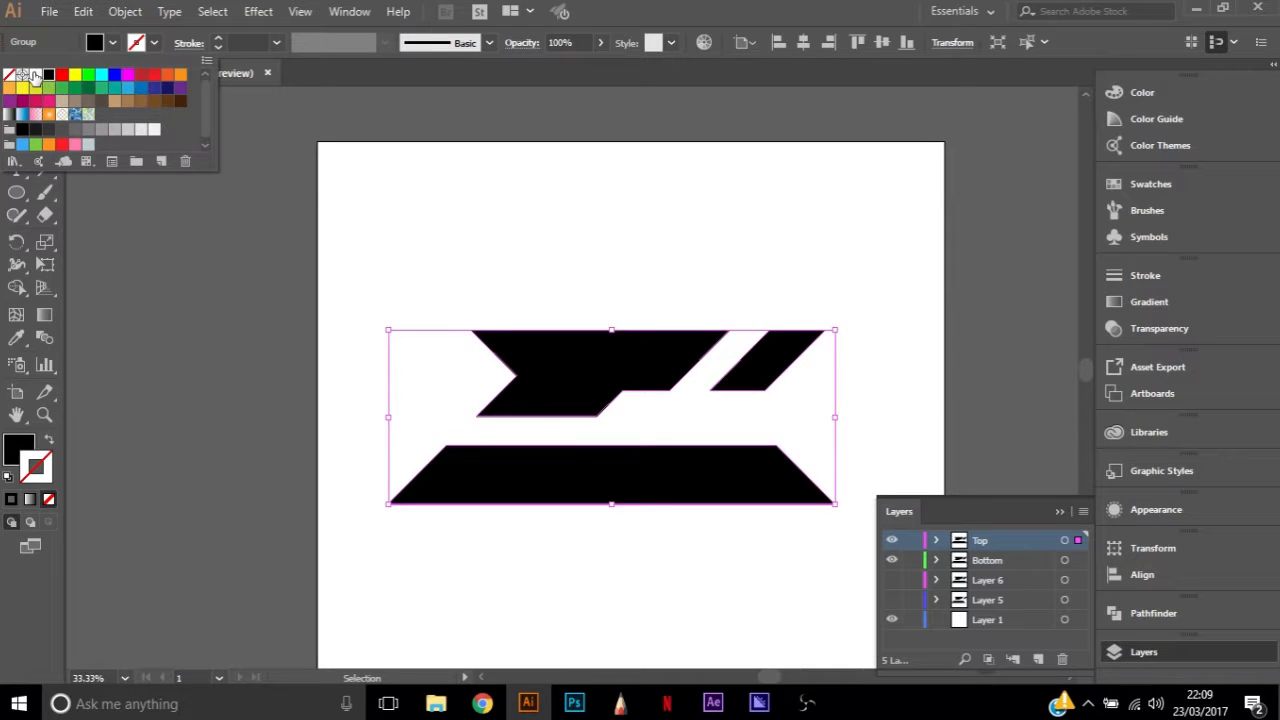
click(38, 75)
Preview an Offset Path of 50 px with a miter limit of 20 on the Bottom layer's logo
click(1077, 560)
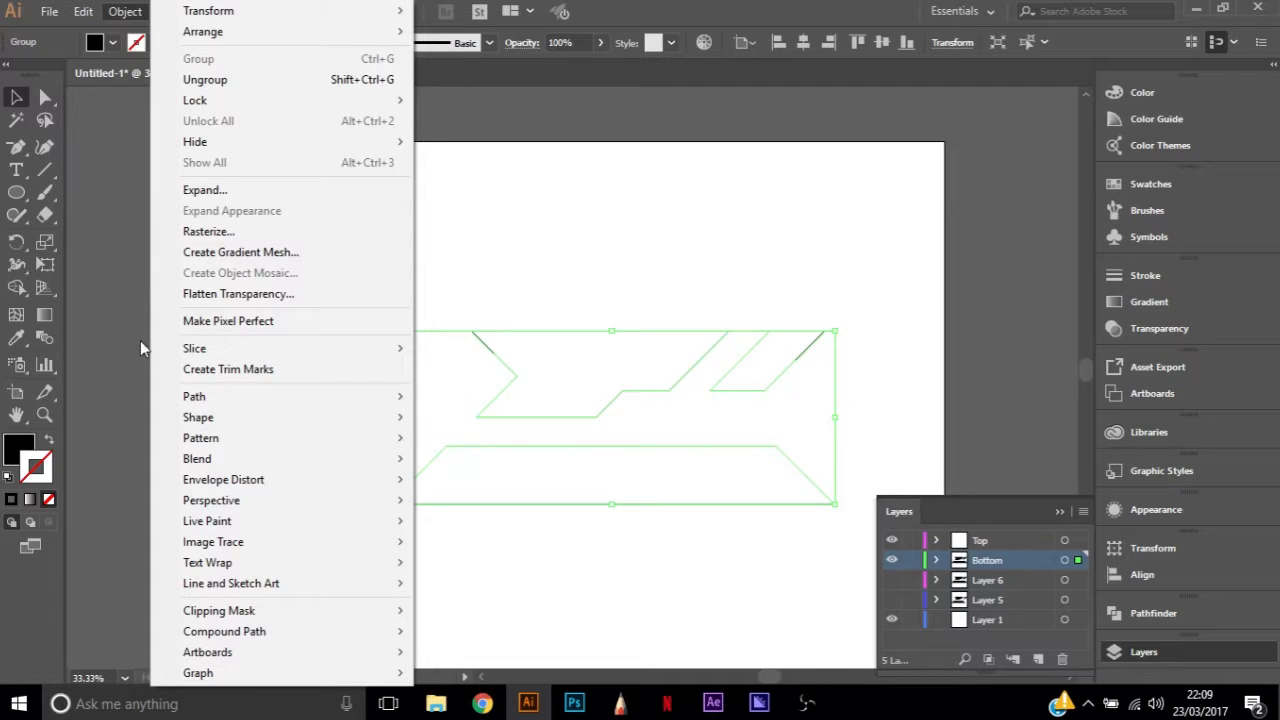
mouse_move(330, 396)
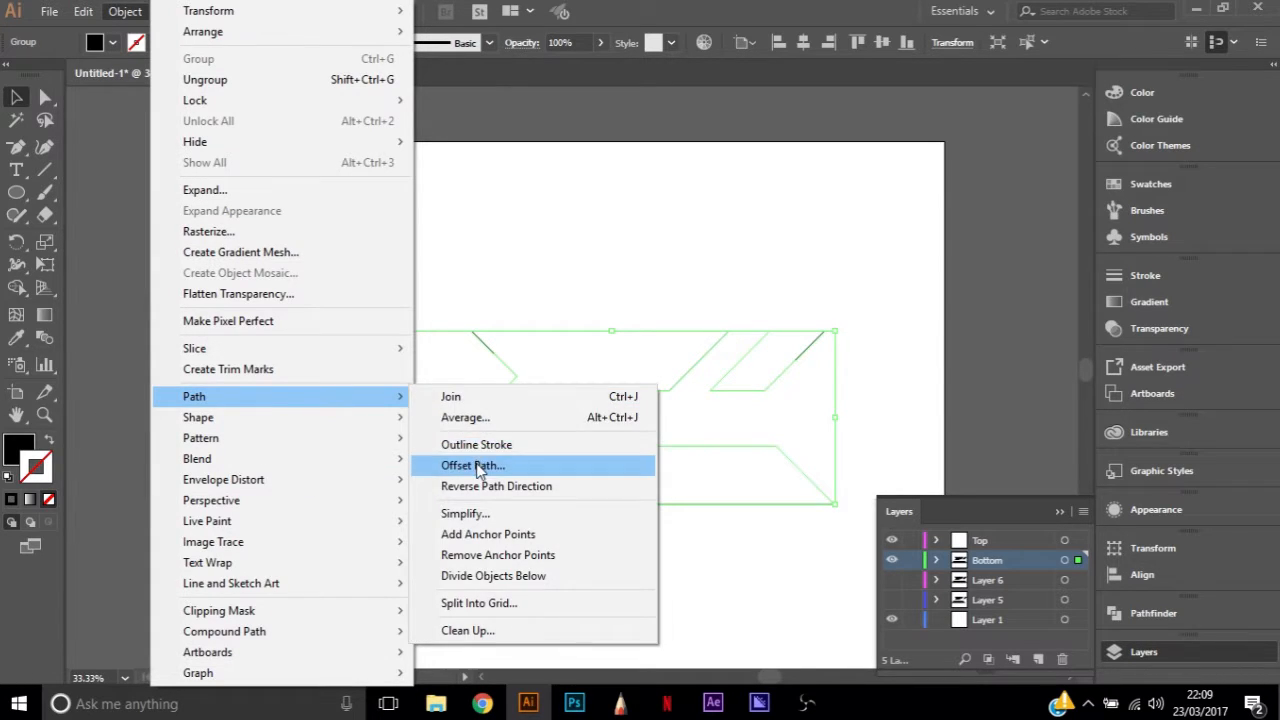
click(480, 466)
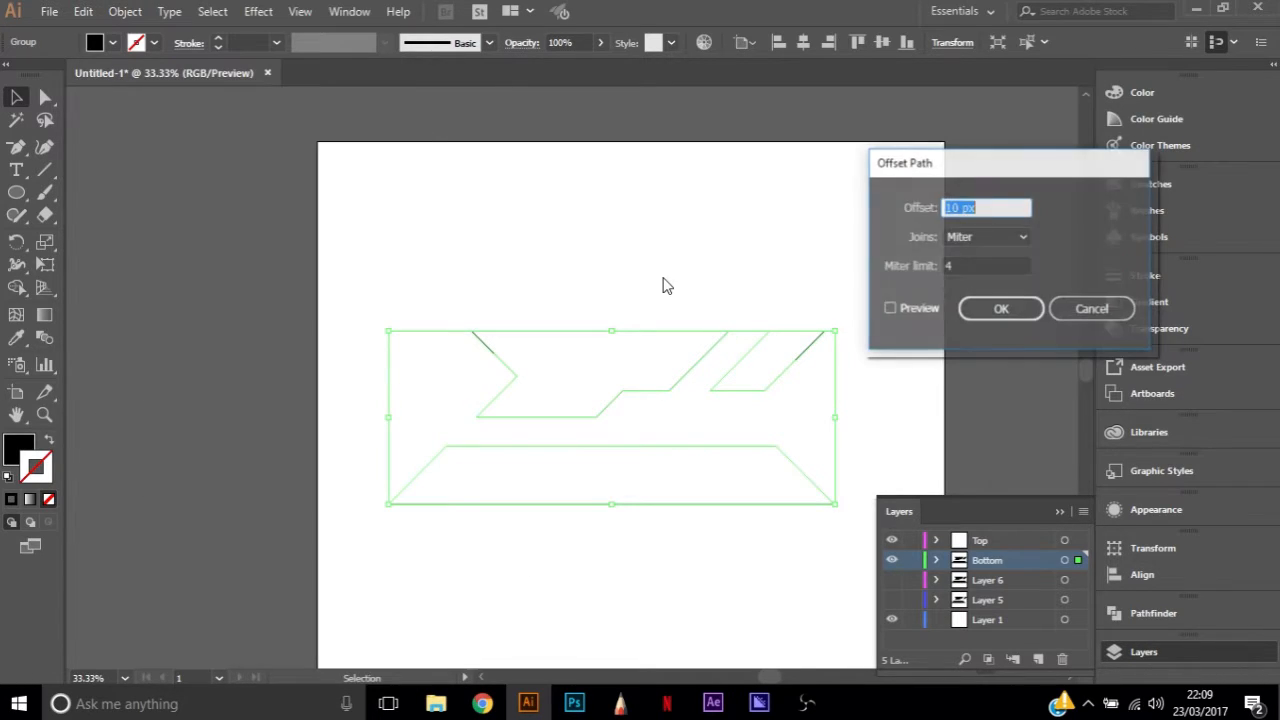
click(915, 306)
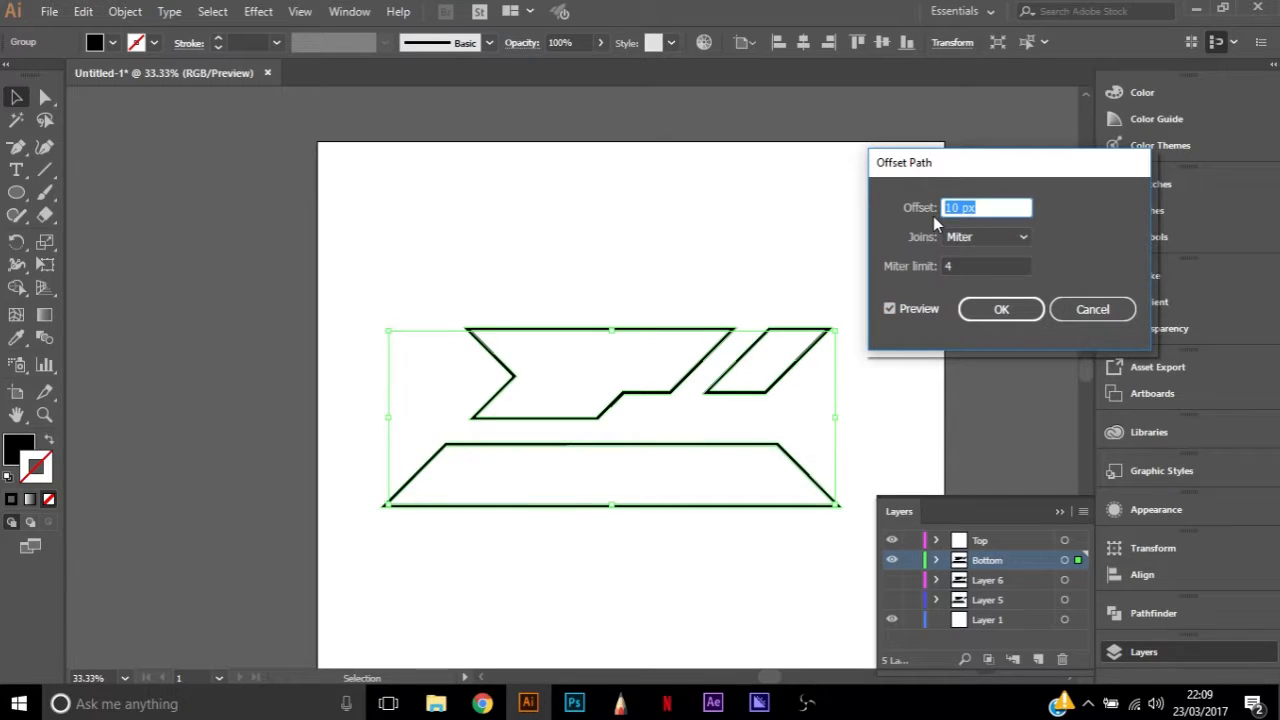
text(50)
click(989, 268)
drag(989, 268, 890, 275)
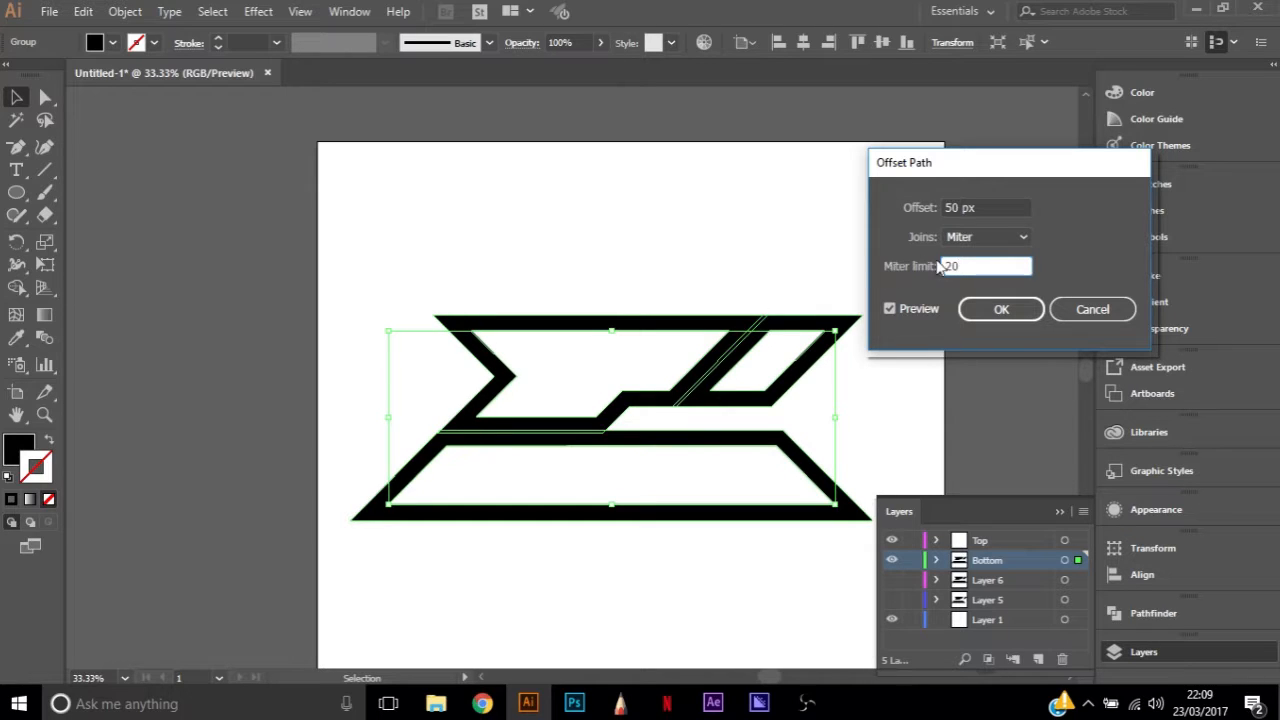
Try a 100 px path offset on the Bottom layer's logo and check the resulting outline
click(977, 207)
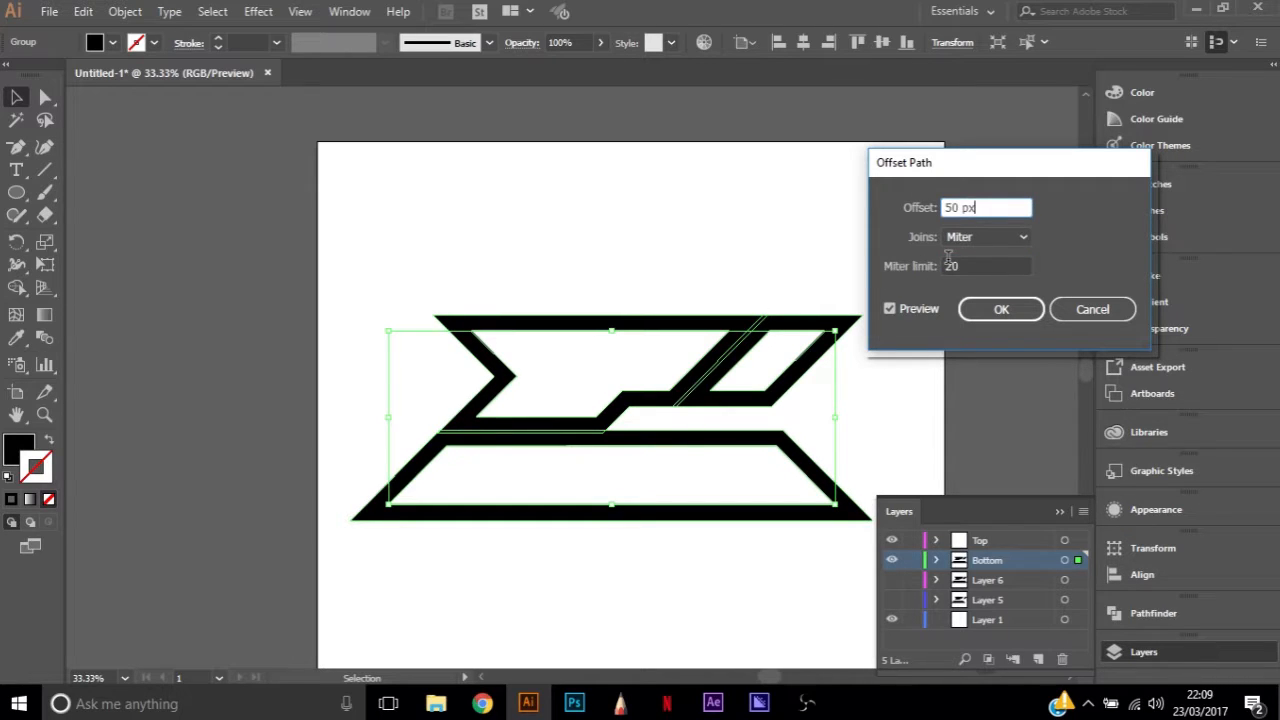
drag(977, 207, 920, 210)
text(100)
key(Tab)
drag(1008, 172, 906, 114)
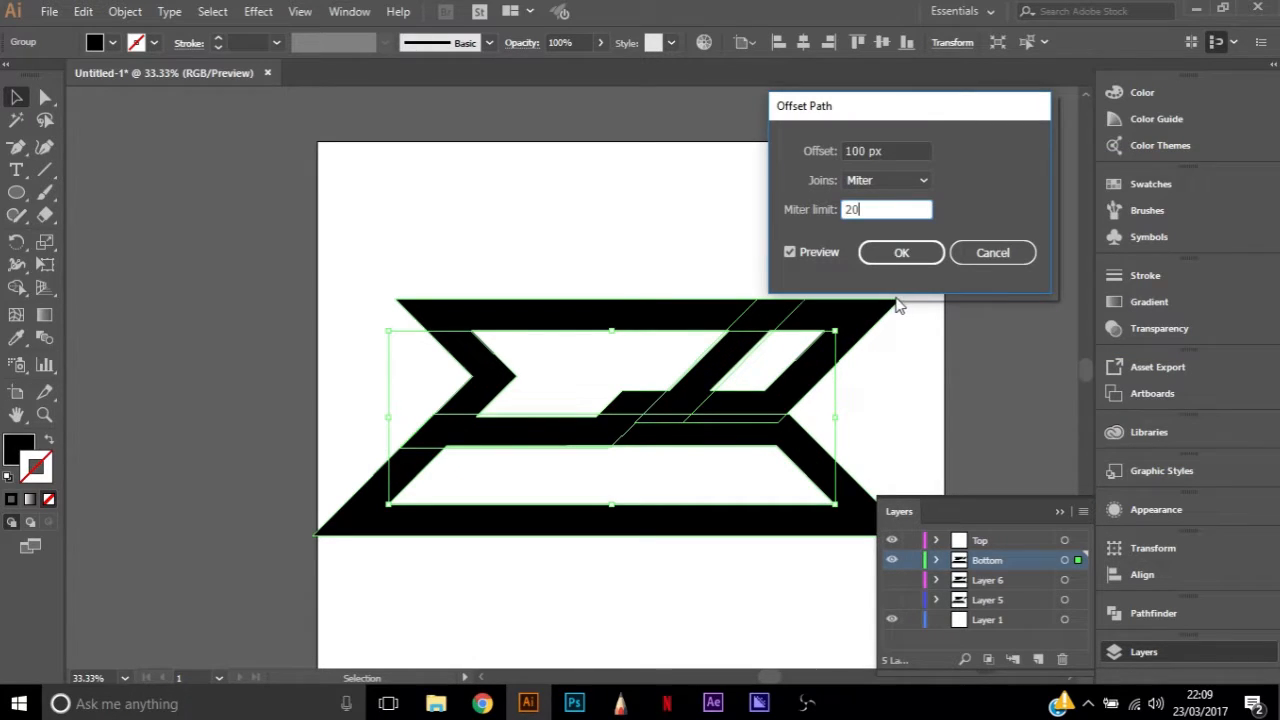
key(Return)
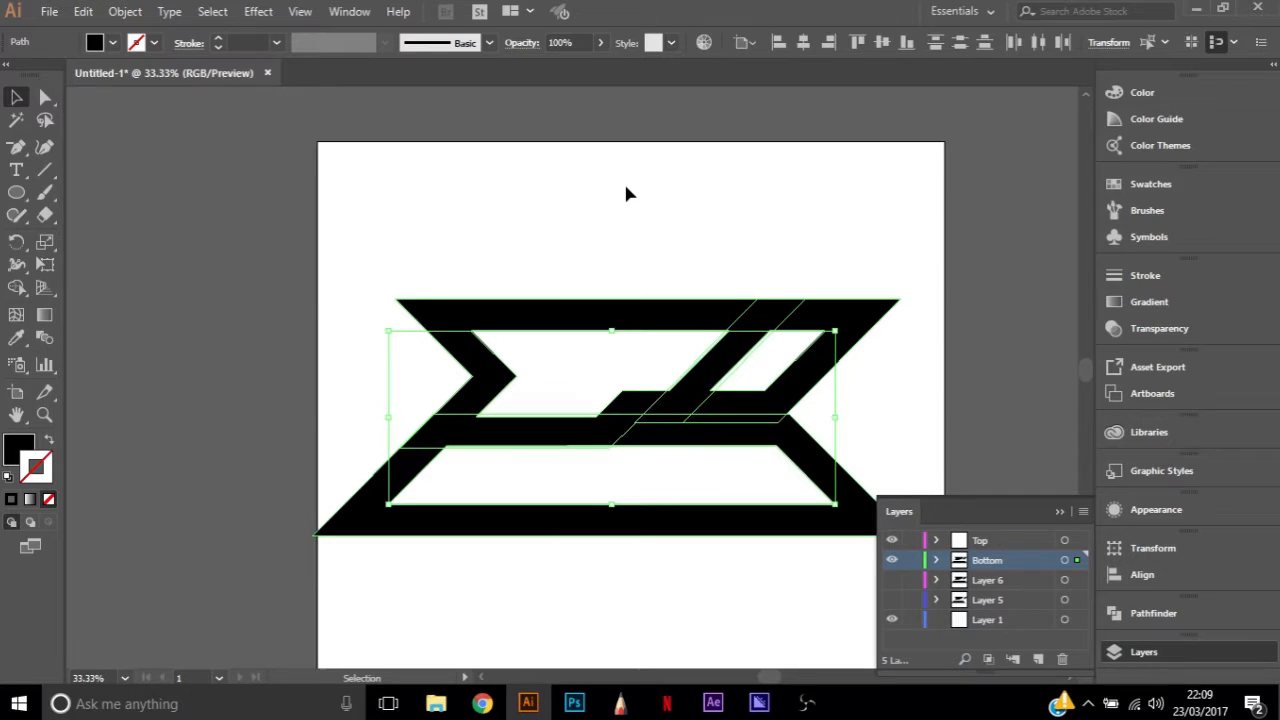
click(625, 188)
scroll(940, 366, down, 2)
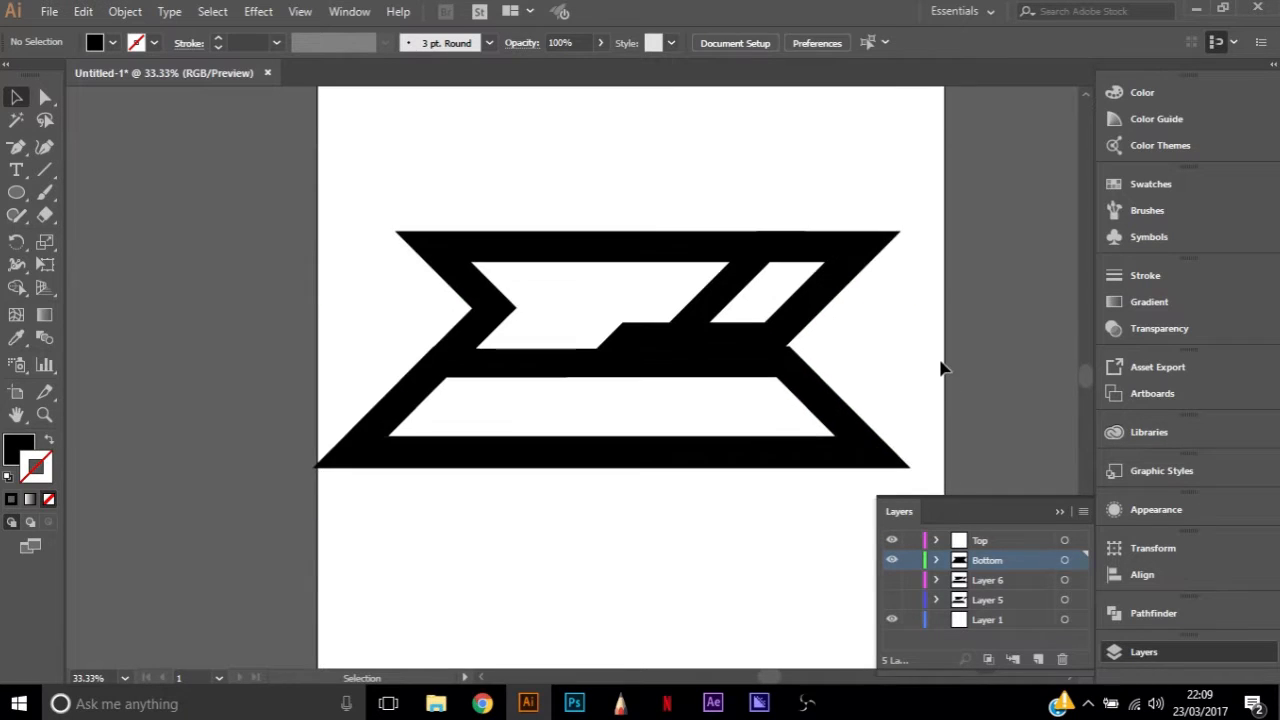
click(790, 355)
Offset the Bottom layer's logo paths by 80 px with mitered joins and a miter limit of 20, previewing the outline
click(125, 11)
mouse_move(222, 403)
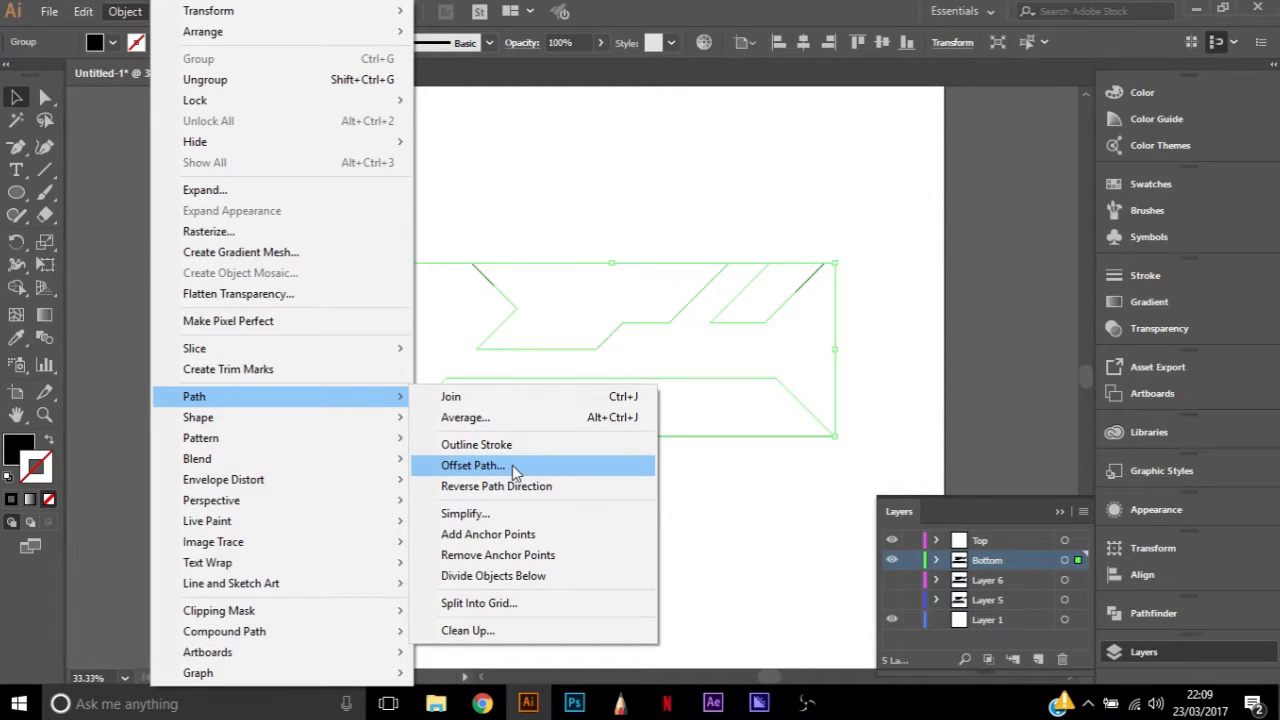
click(515, 466)
text(80)
key(Tab)
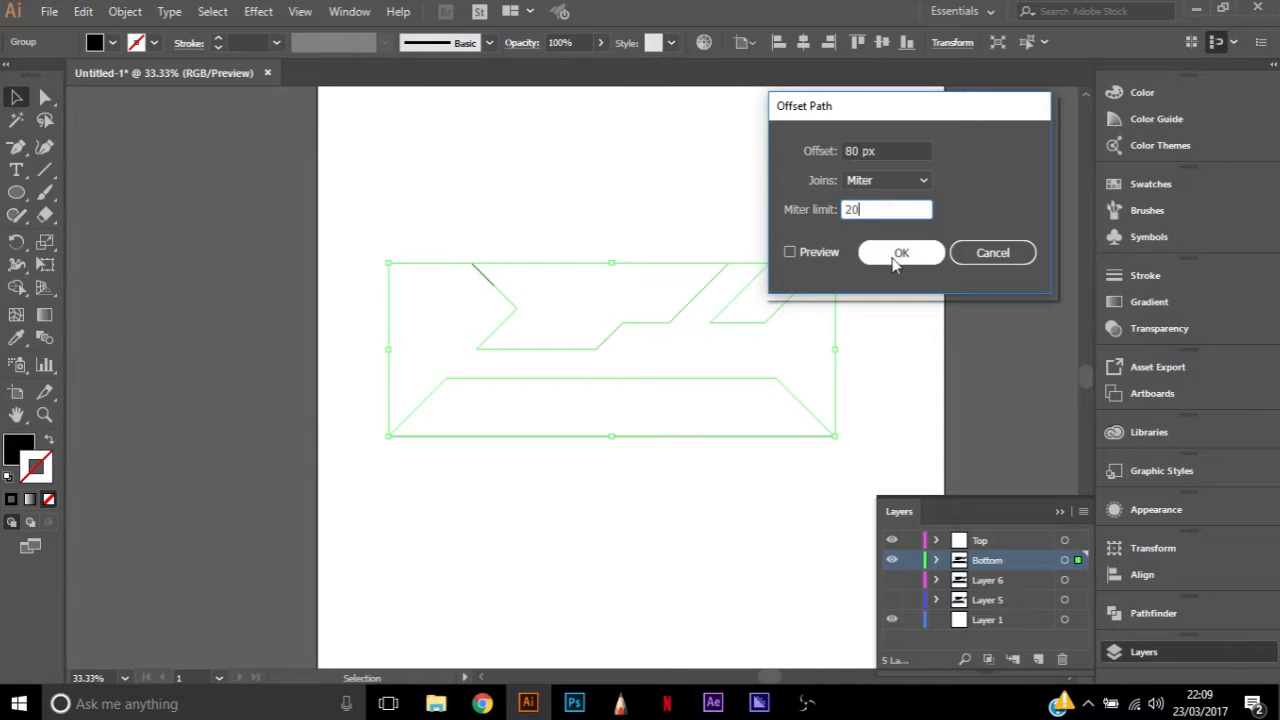
click(790, 252)
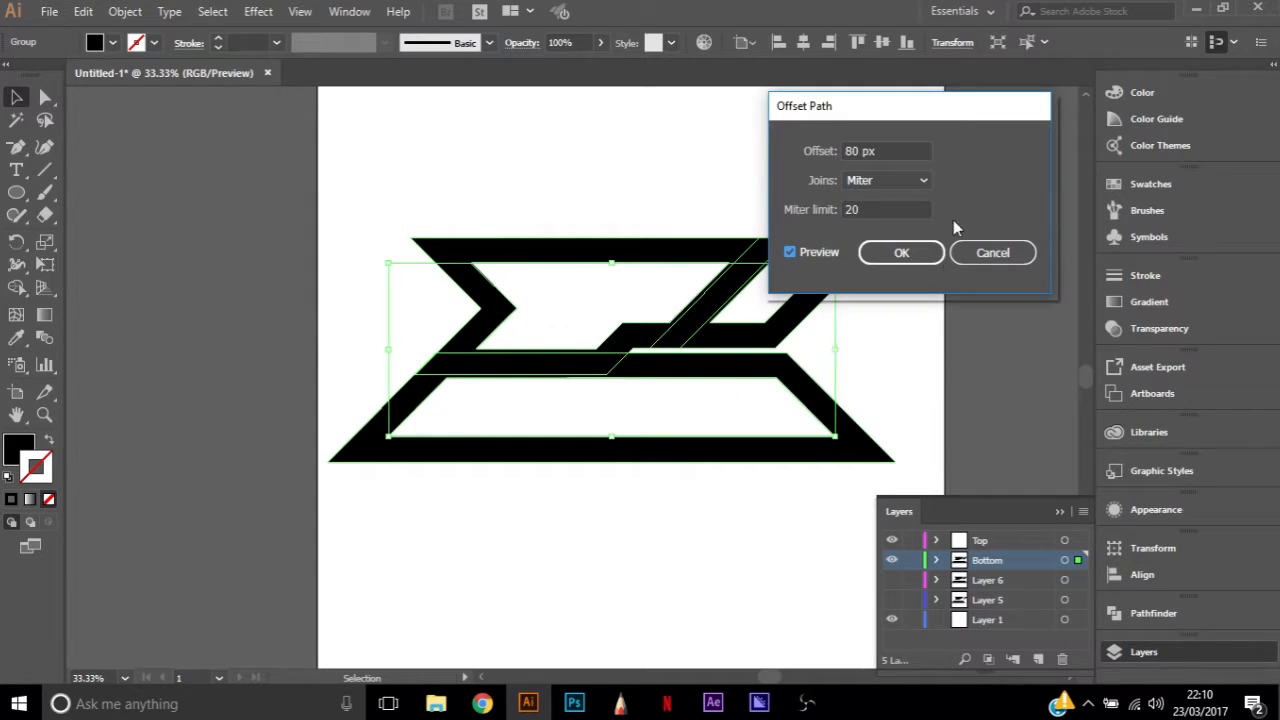
Preview the Bottom layer's path offset at 100 px with the miter limit of 20
click(870, 150)
drag(890, 148, 763, 158)
text(100)
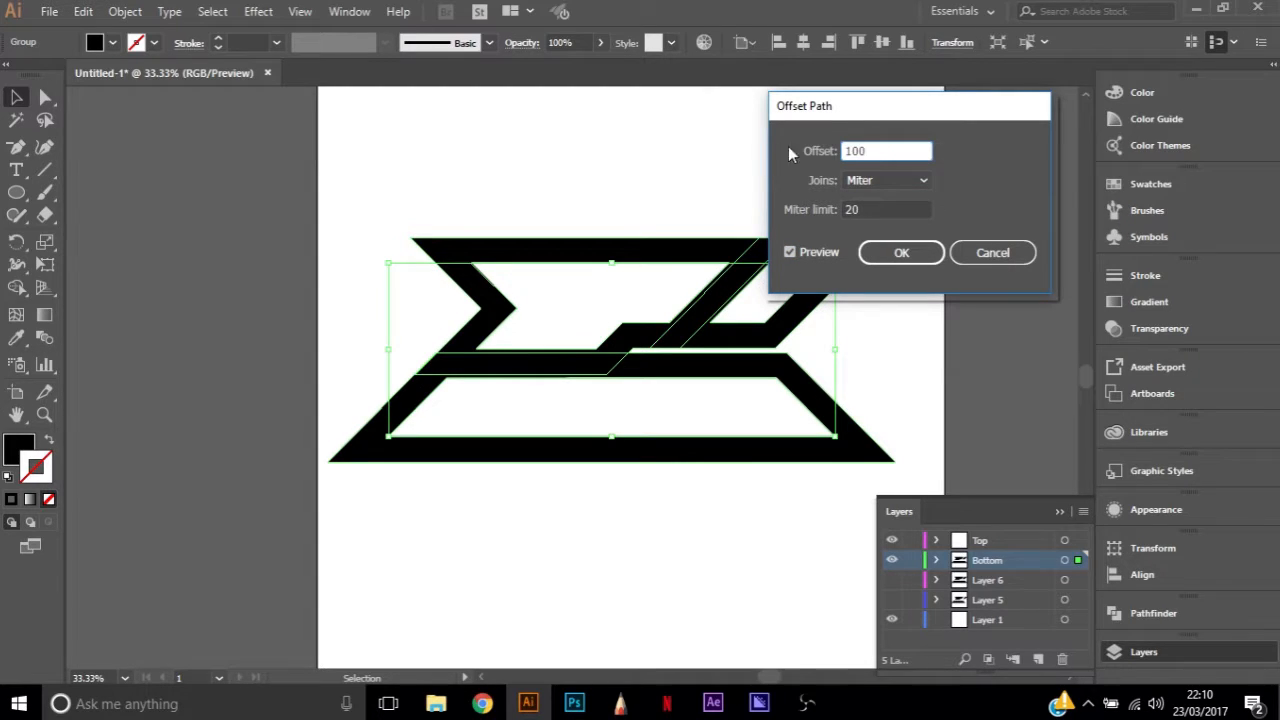
key(Tab)
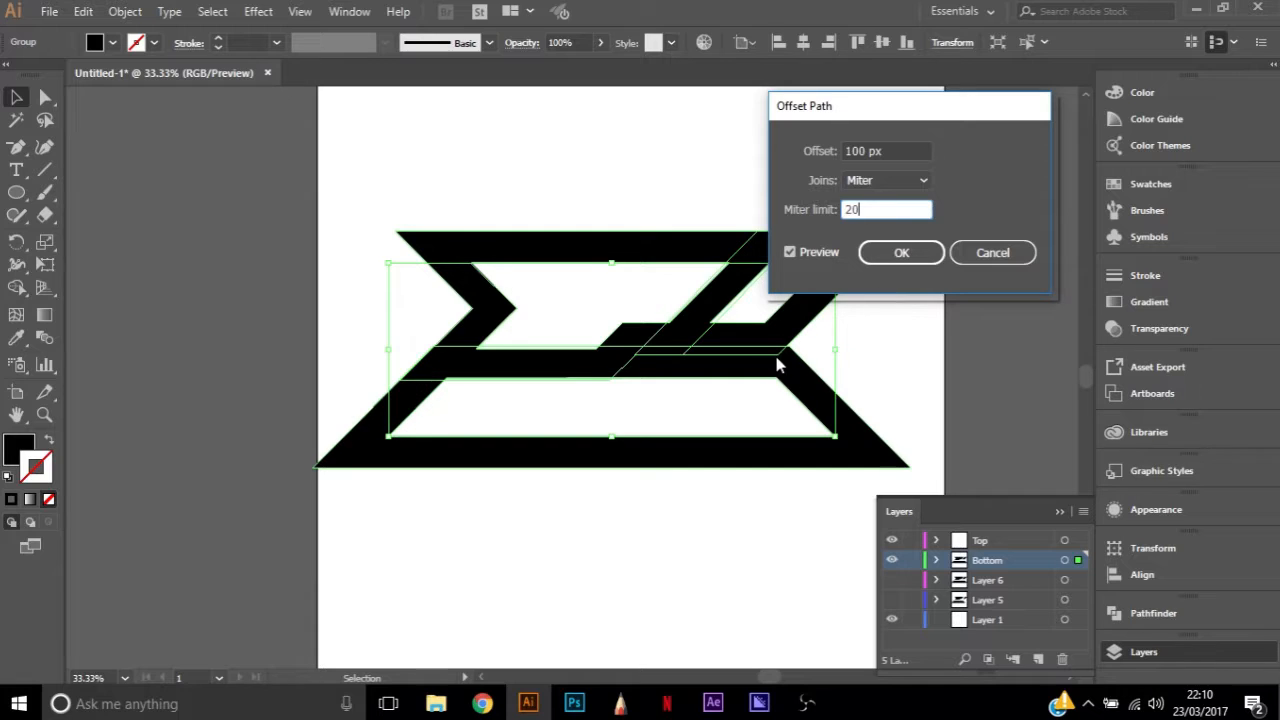
Offset the Bottom layer's logo paths by 110 px with mitered joins and deselect the artwork
drag(881, 148, 807, 153)
text(110)
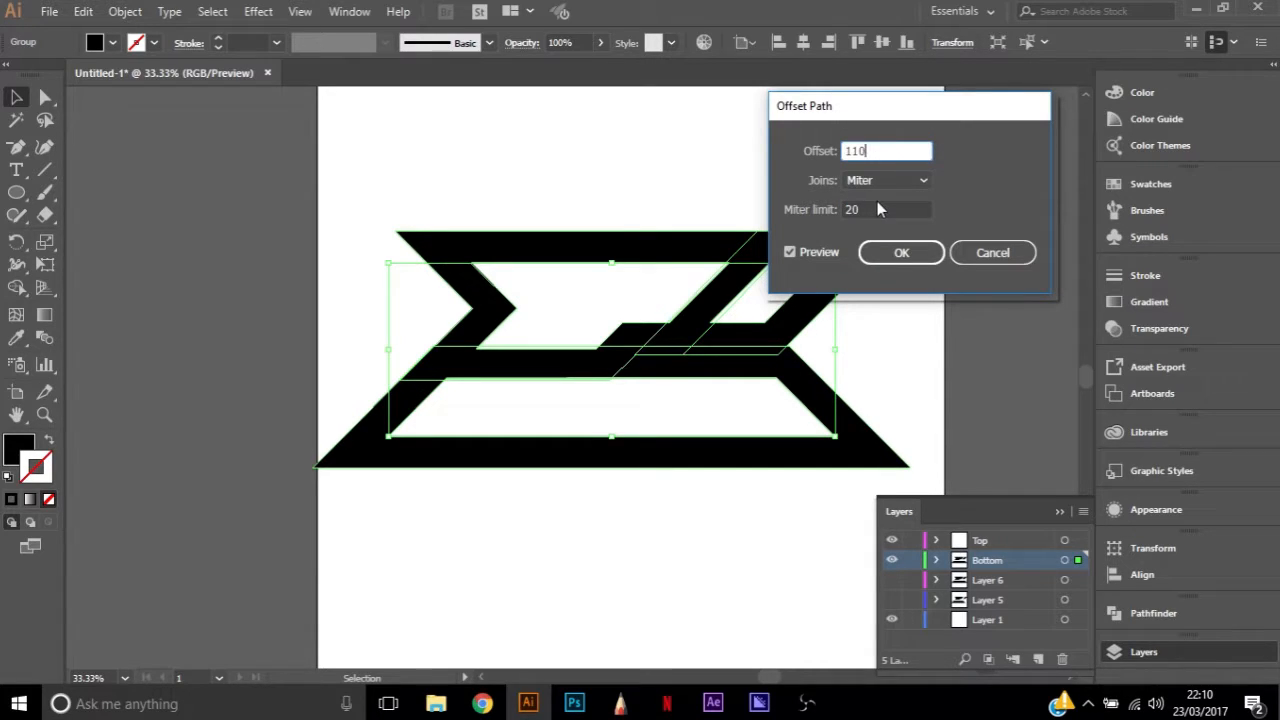
key(Tab)
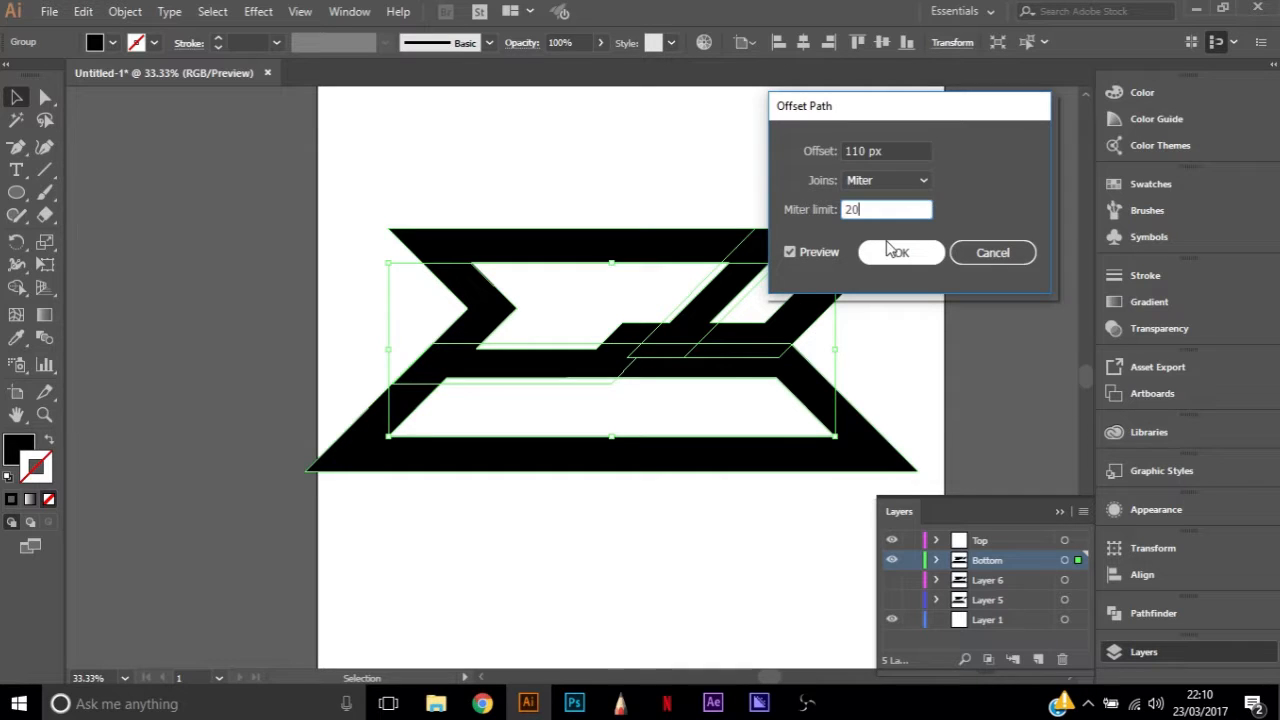
click(893, 251)
click(722, 176)
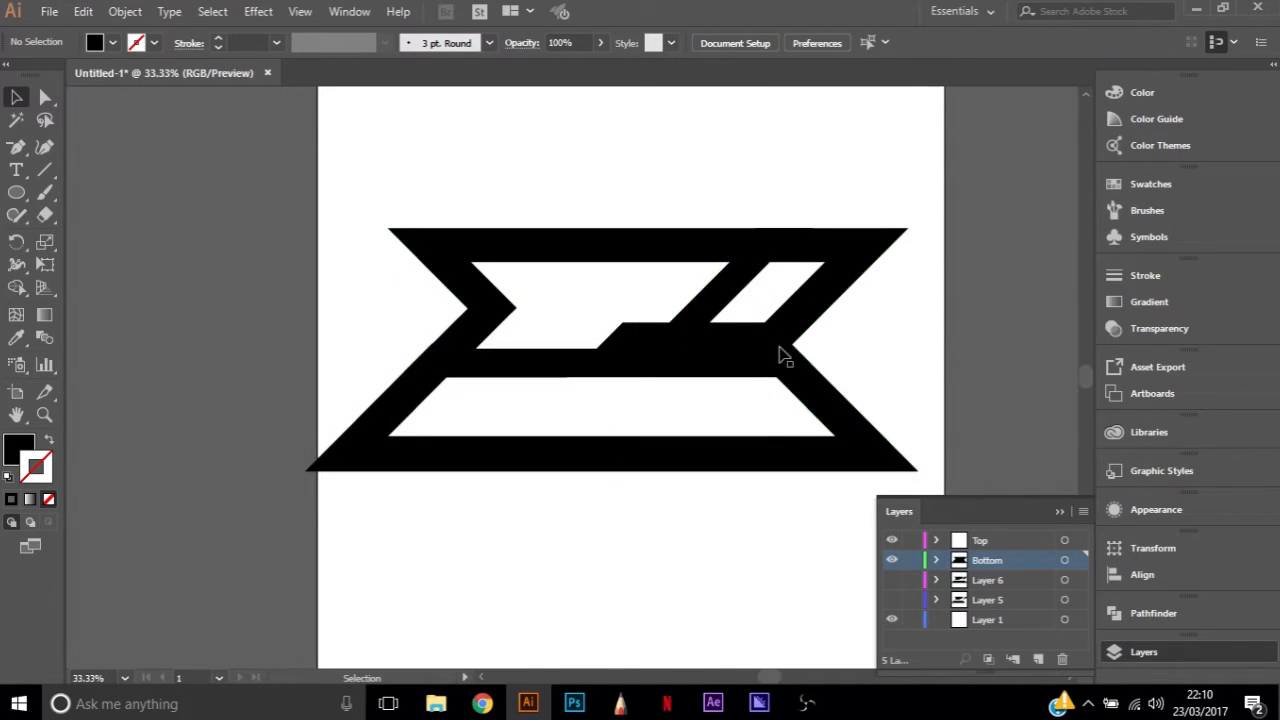
Examine the corner anchors and overlapping individual paths of the Bottom layer's offset outline
click(309, 477)
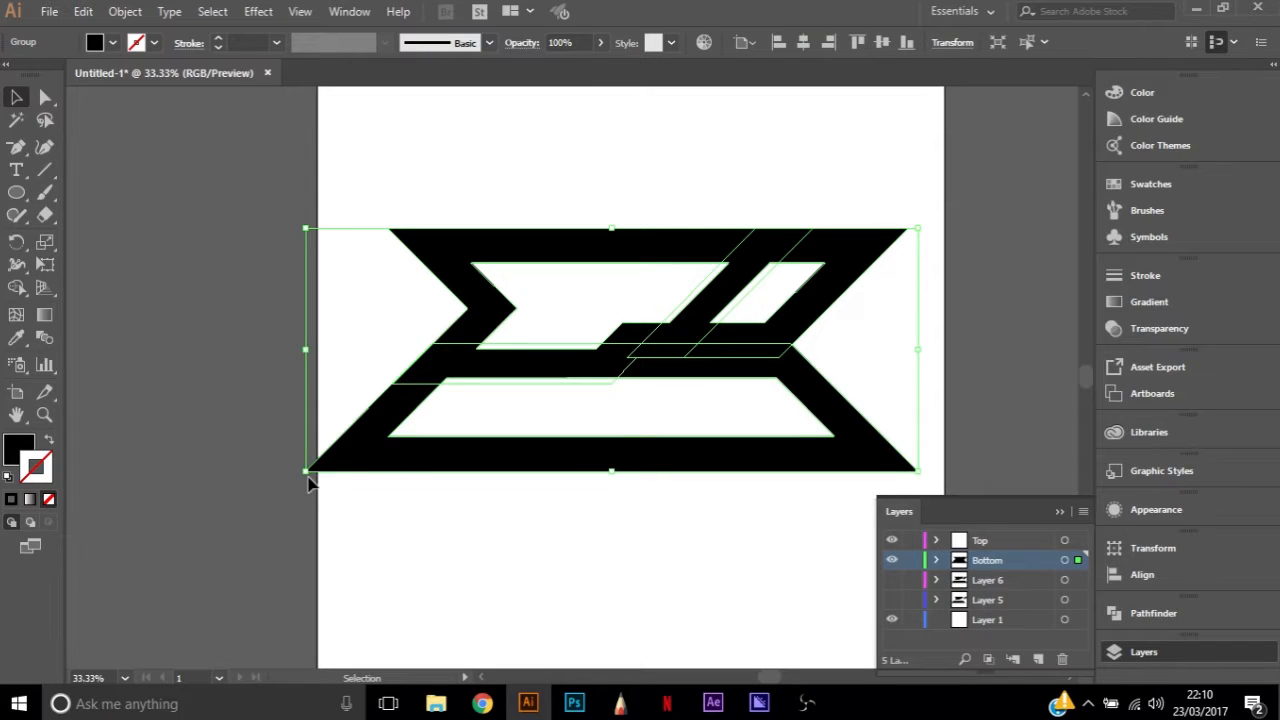
key(a)
click(309, 477)
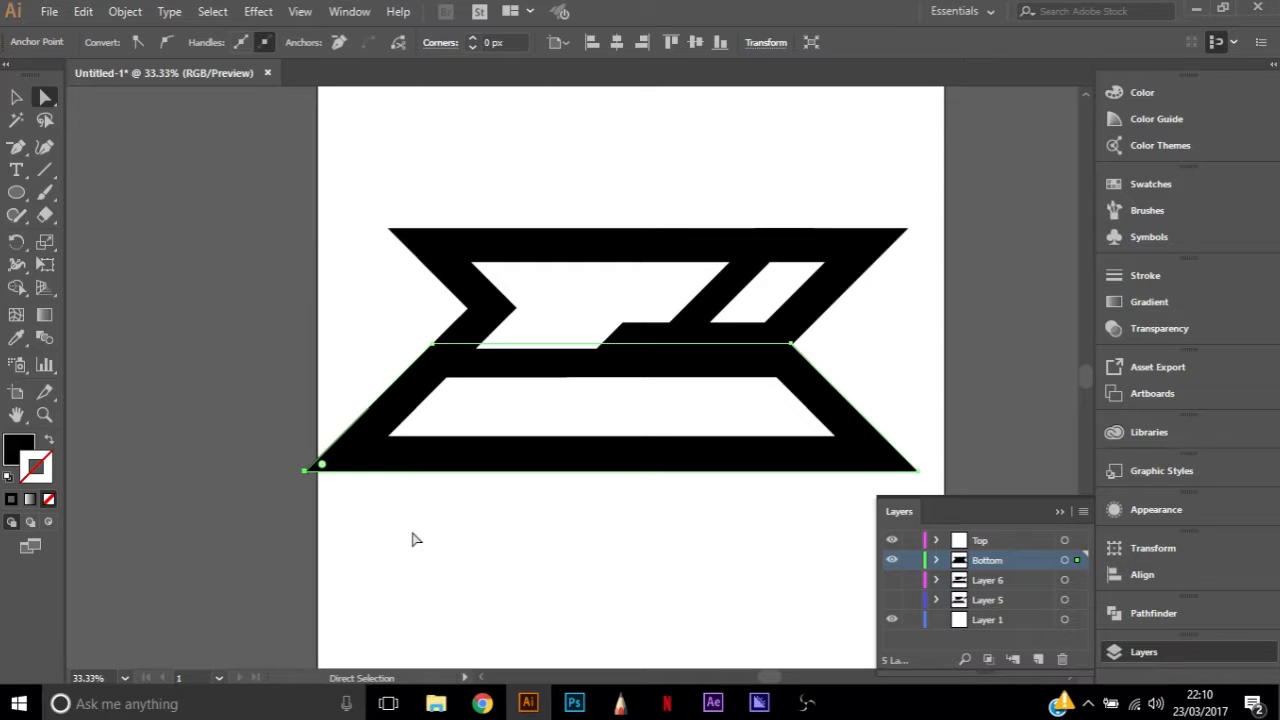
click(408, 242)
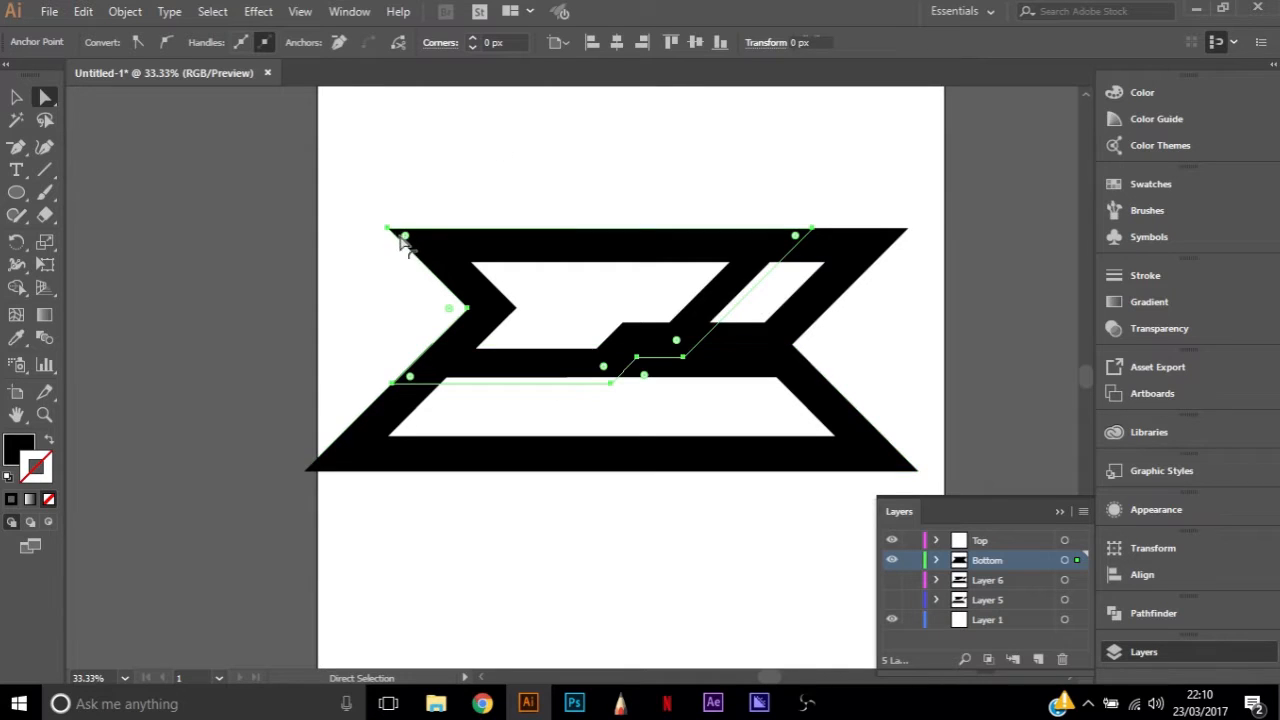
click(872, 251)
click(838, 424)
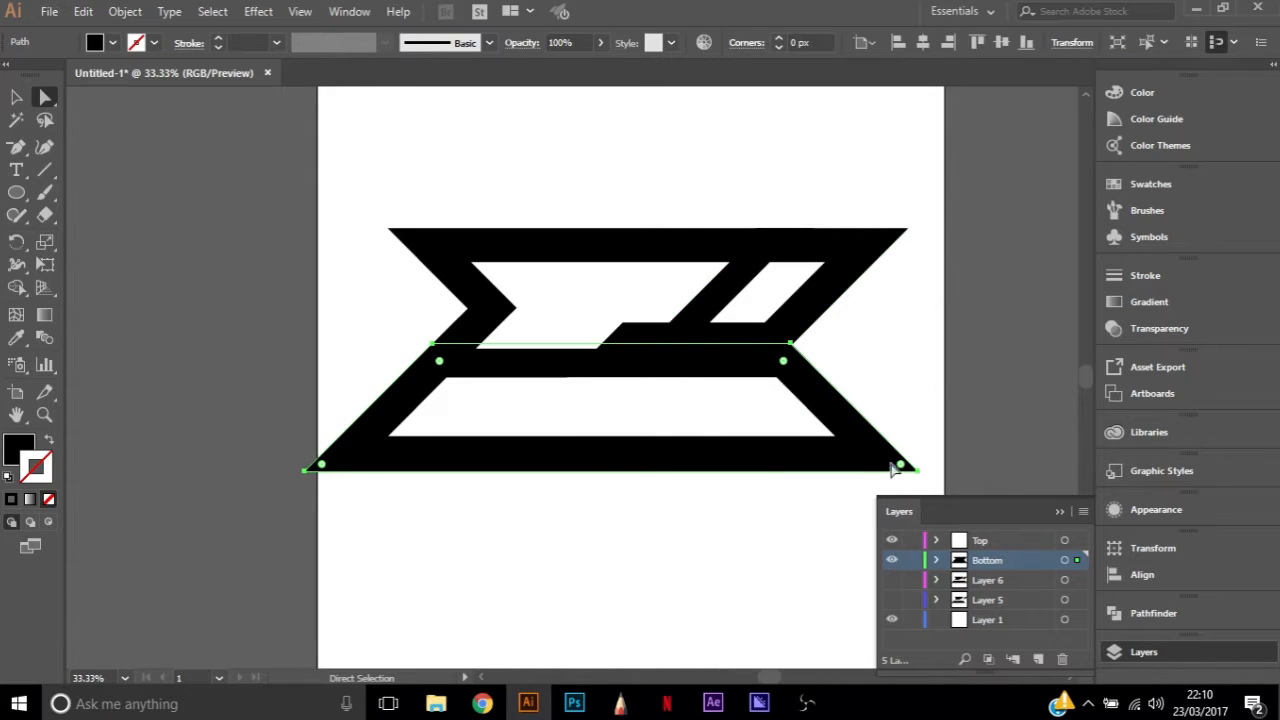
click(730, 552)
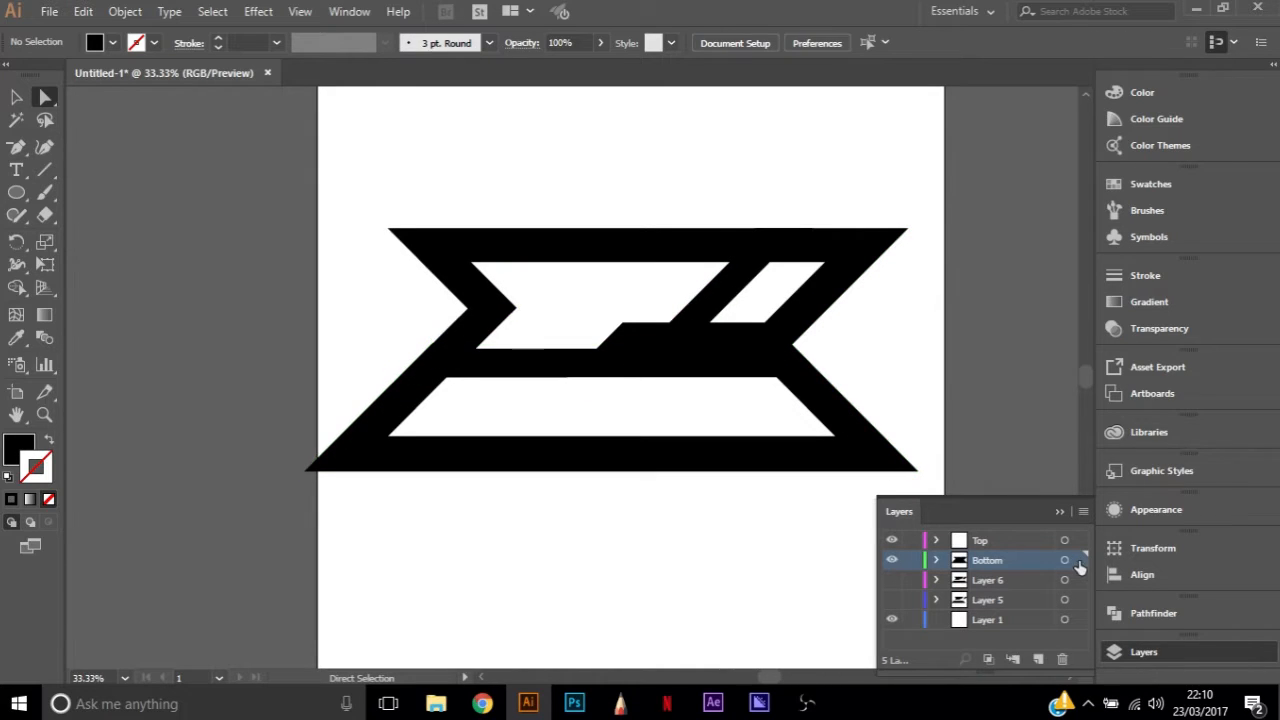
Unite all of the Bottom layer's overlapping black paths into a single outline shape
click(1077, 560)
click(1161, 611)
click(894, 612)
click(620, 580)
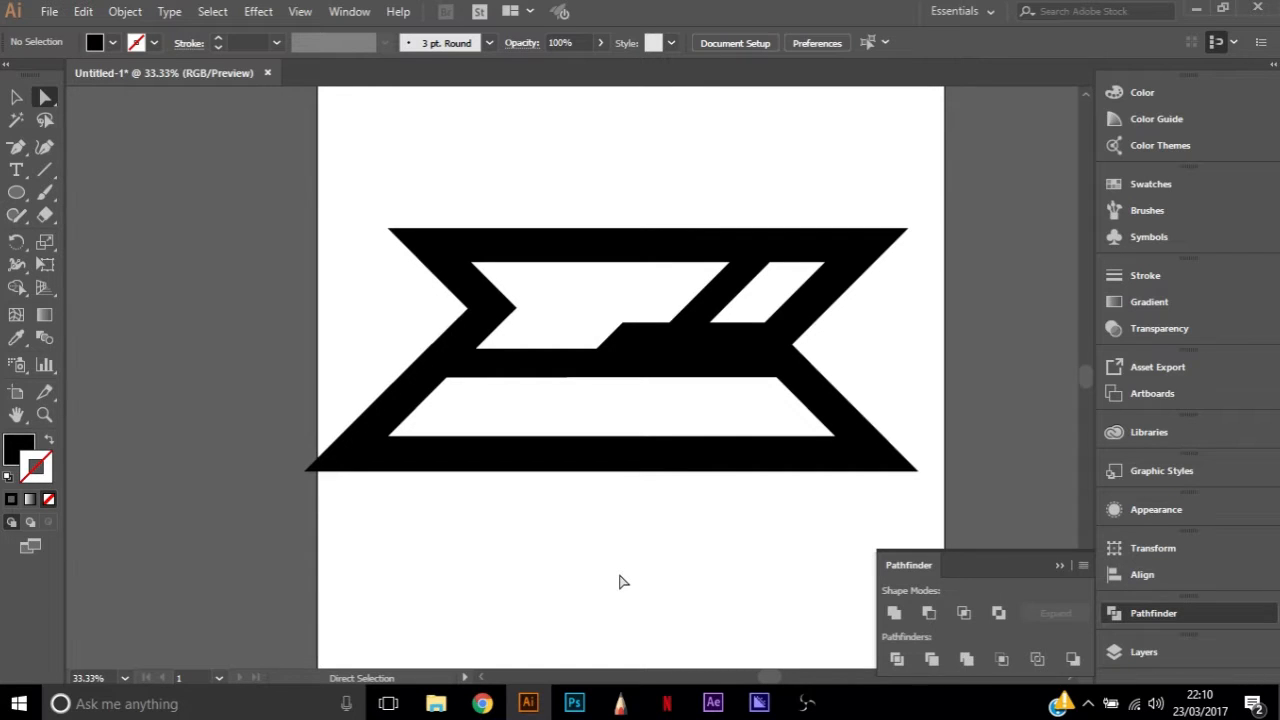
Delete the redundant anchor point on the lower-left slanted edge of the black outline
click(438, 347)
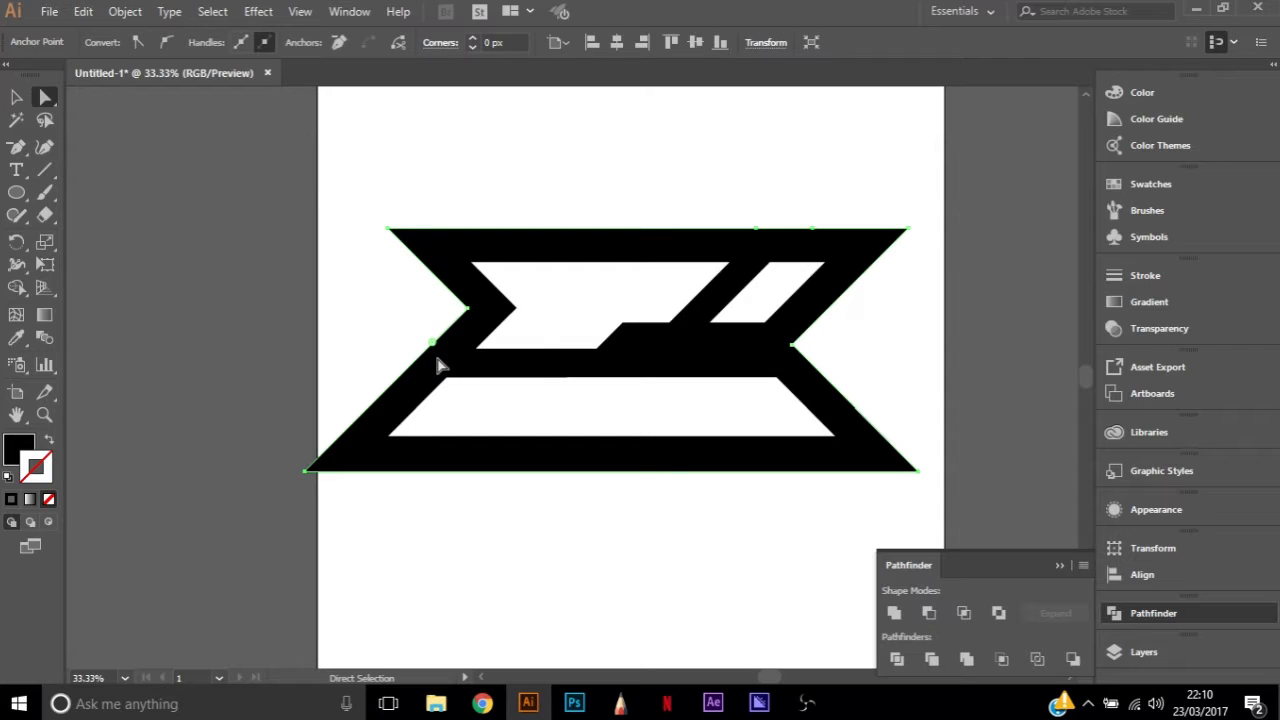
key(p)
click(435, 346)
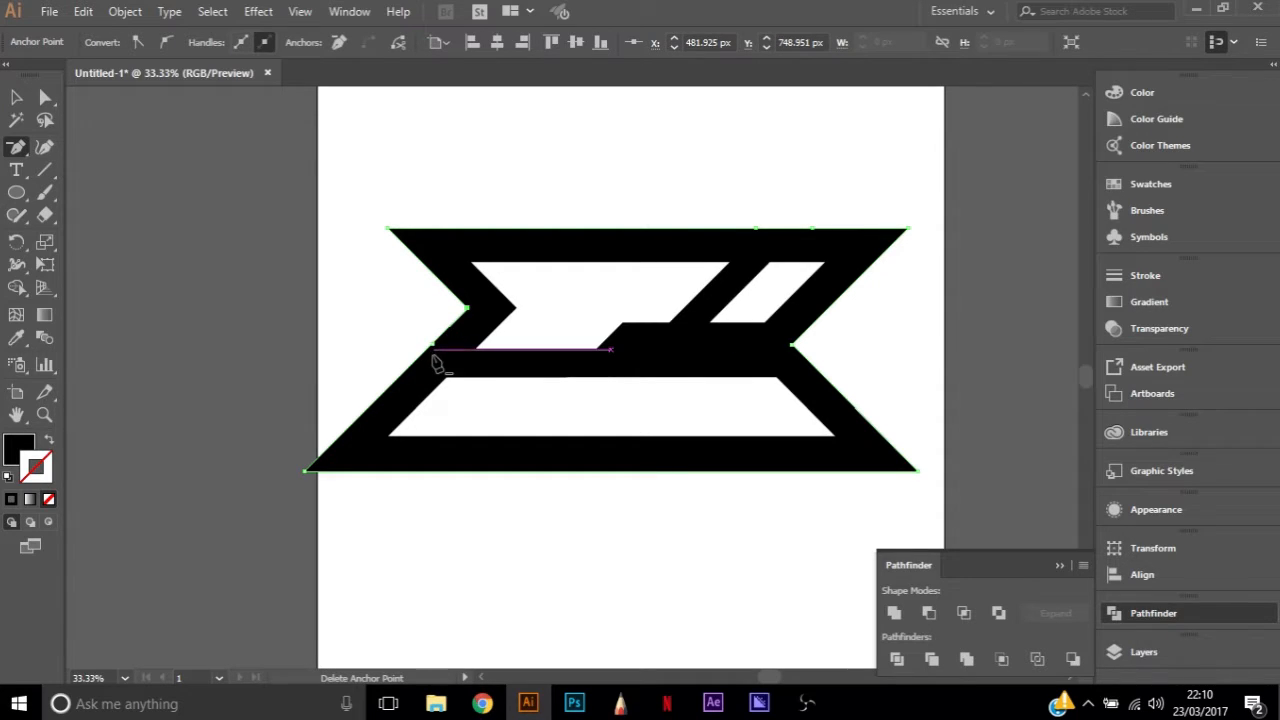
key(a)
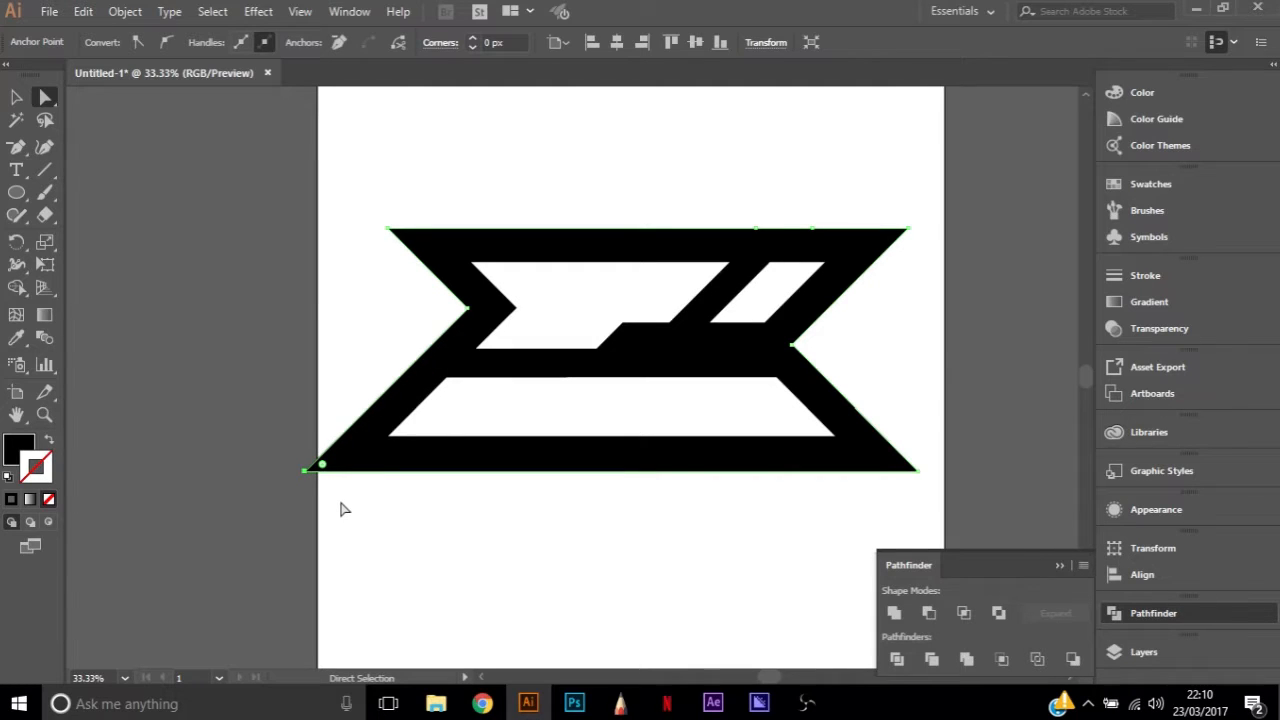
click(721, 530)
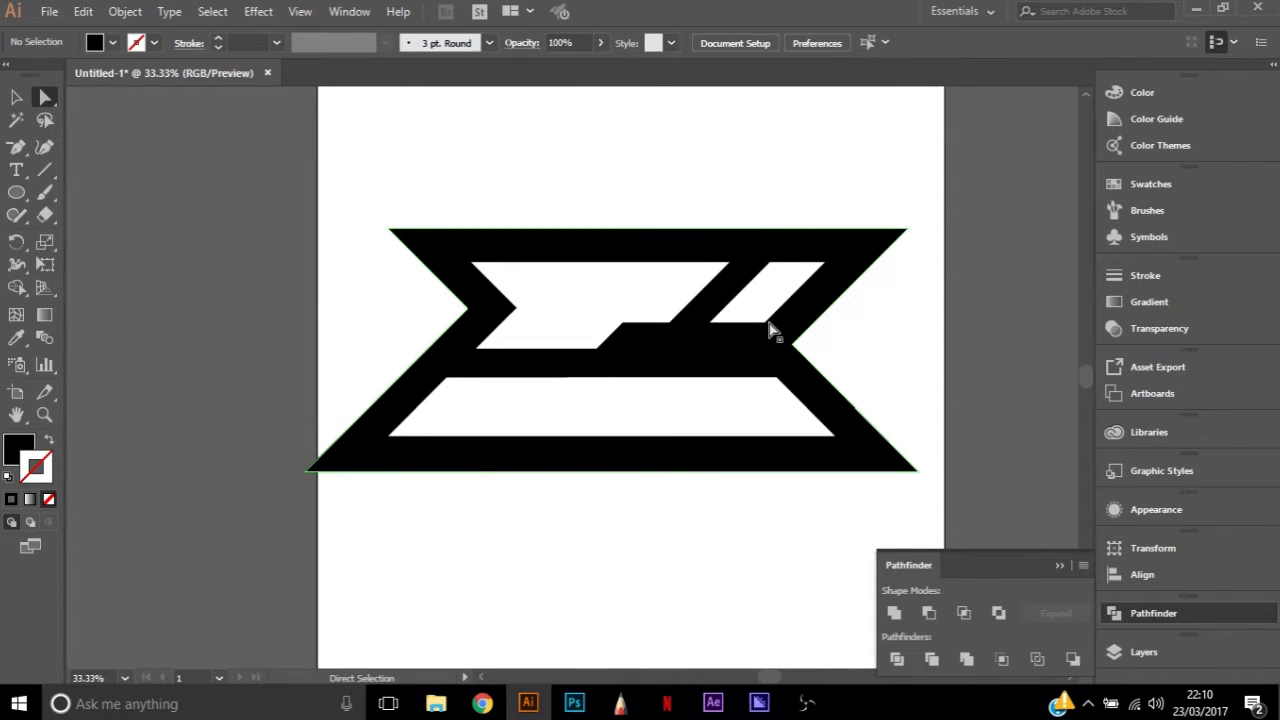
Delete the two redundant anchor points along the top edge of the black outline
key(p)
ctrl+click(757, 232)
click(757, 232)
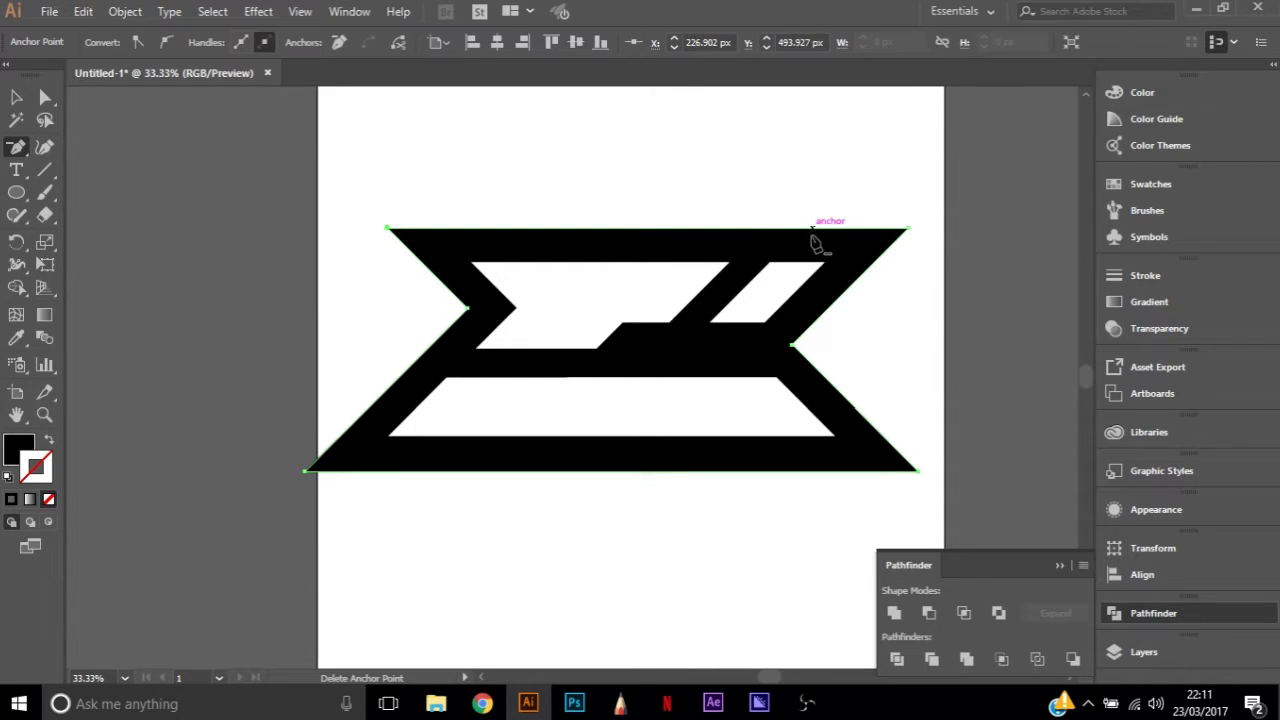
key(a)
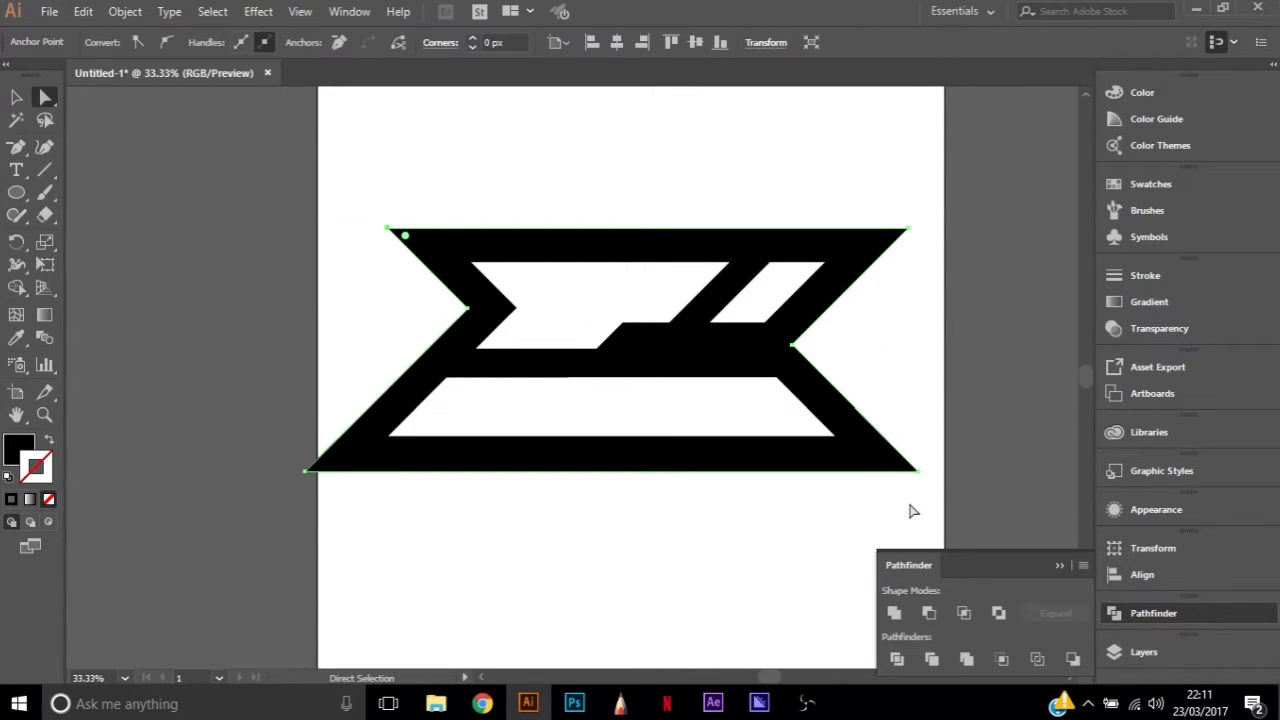
Nudge the black outline's lower-right corner anchor slightly to the right
click(918, 472)
key(Right)
click(602, 543)
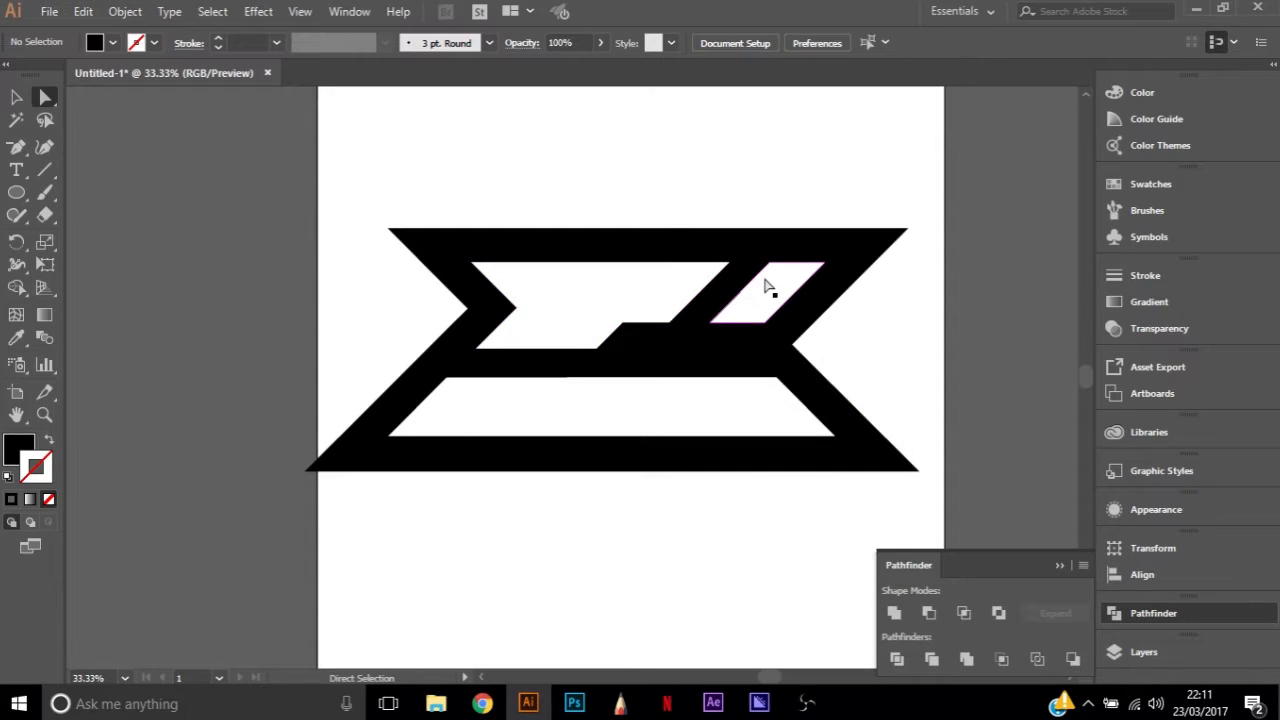
Check the corner anchor points of the large white shape in the logo's upper half
click(489, 264)
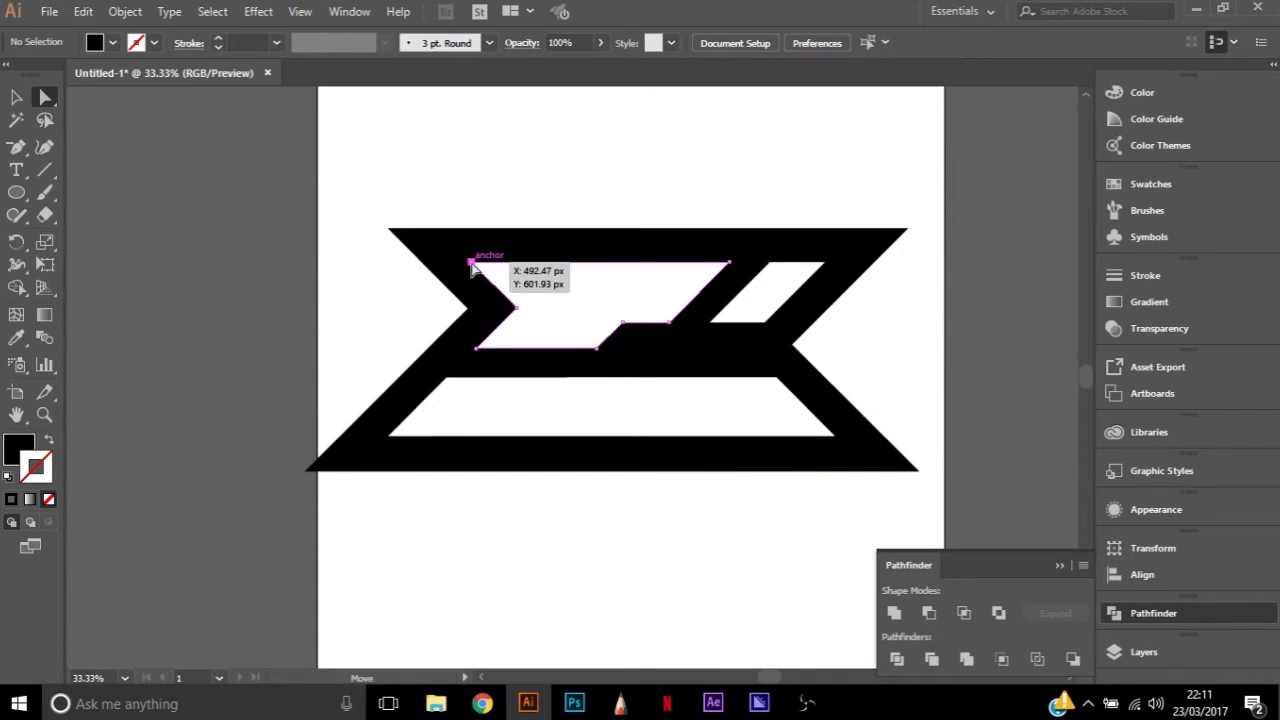
click(729, 262)
drag(670, 322, 620, 324)
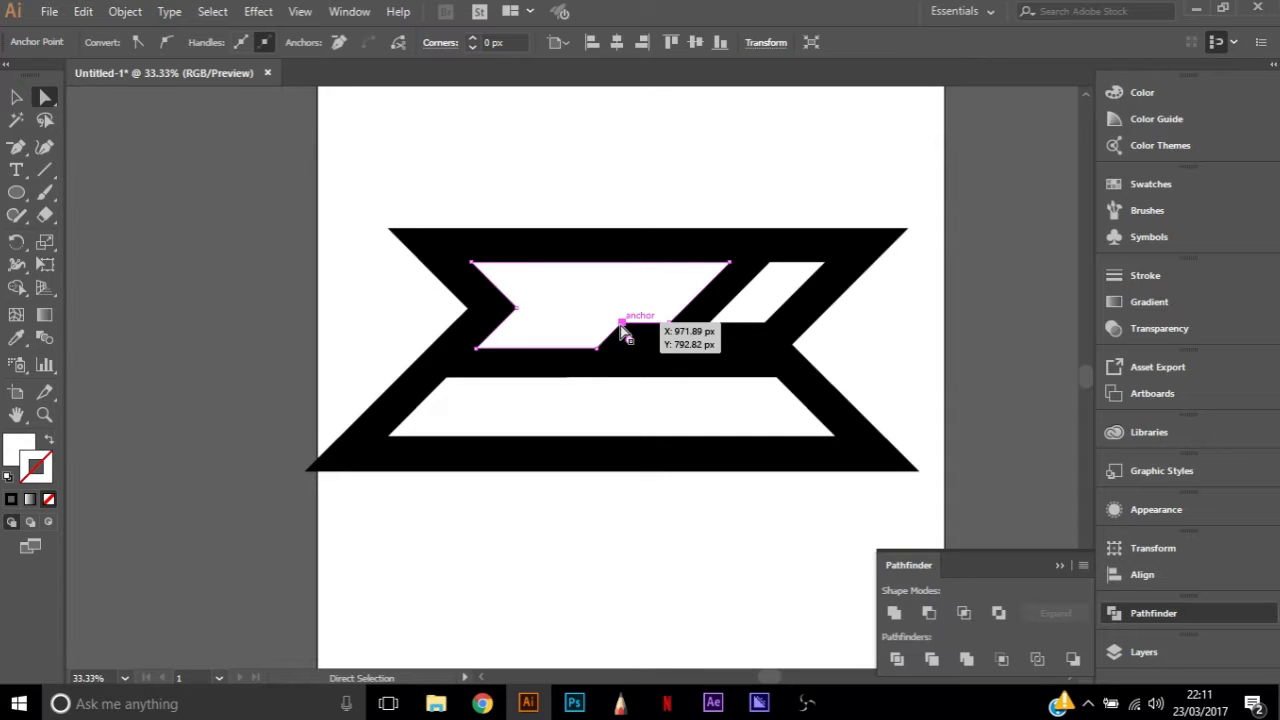
drag(622, 330, 622, 324)
click(737, 138)
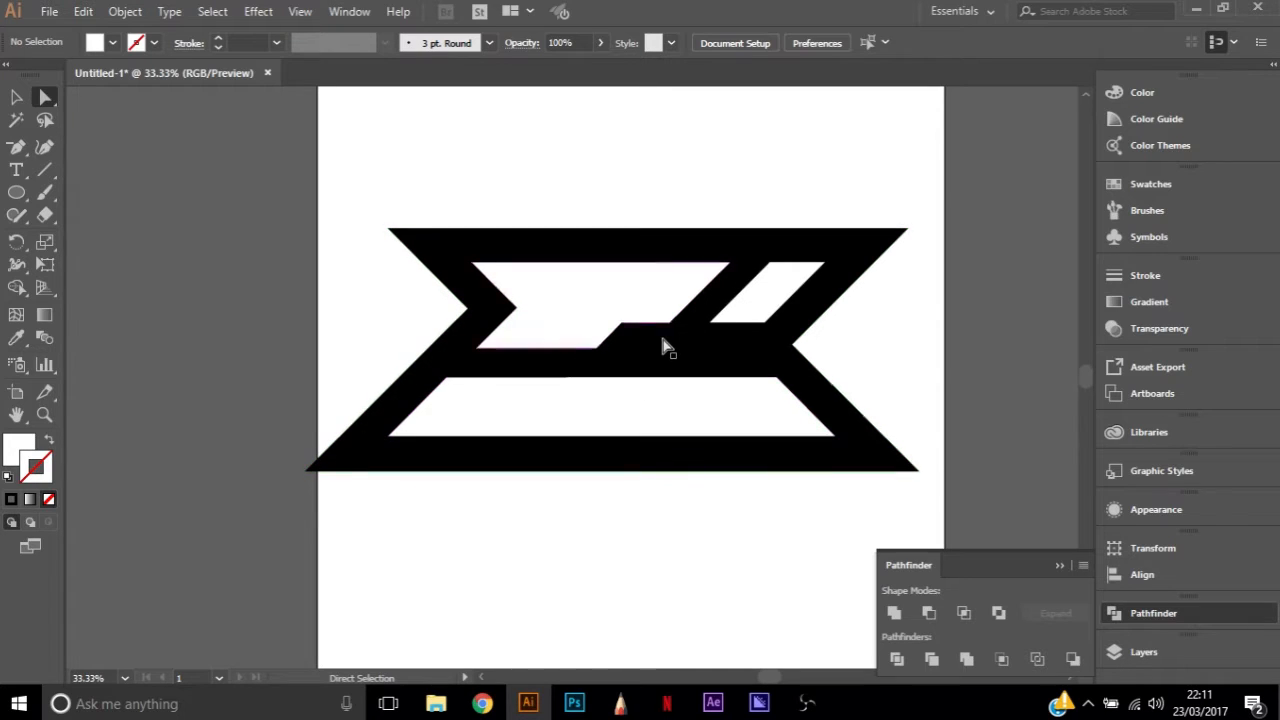
Select the Top and Bottom layers' artwork and add a new layer directly above Layer 6
click(1173, 615)
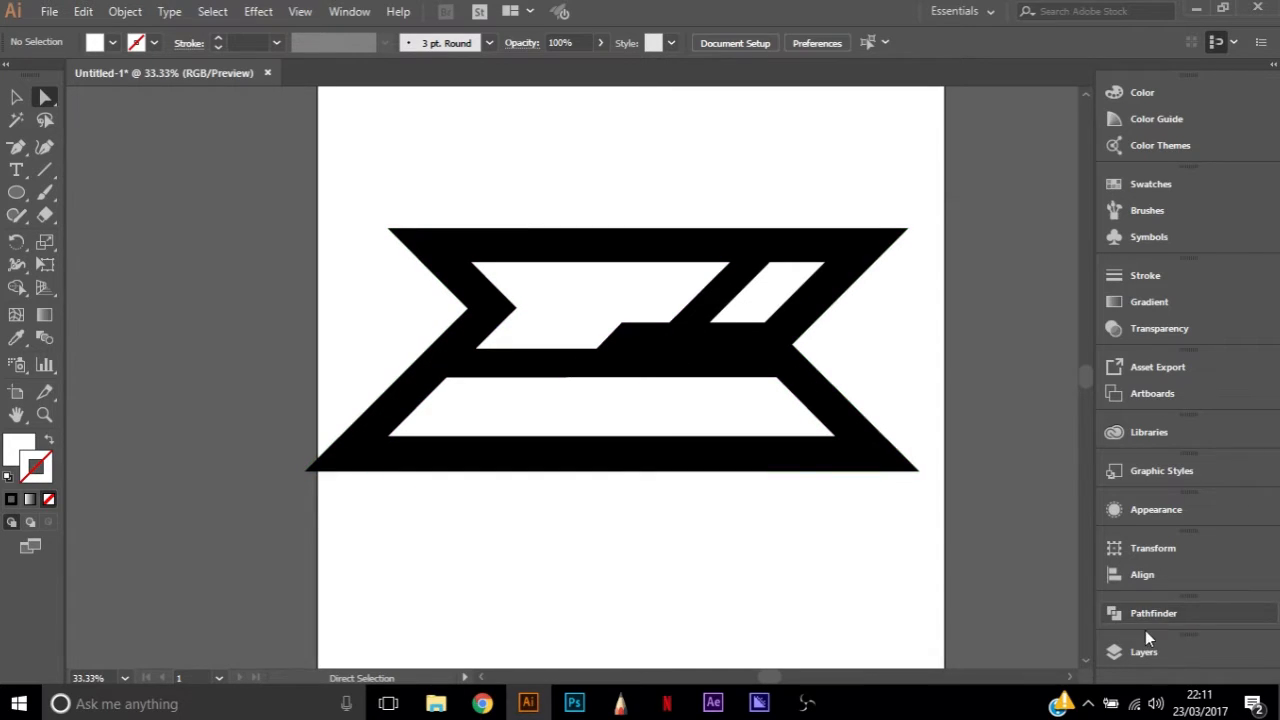
click(1145, 651)
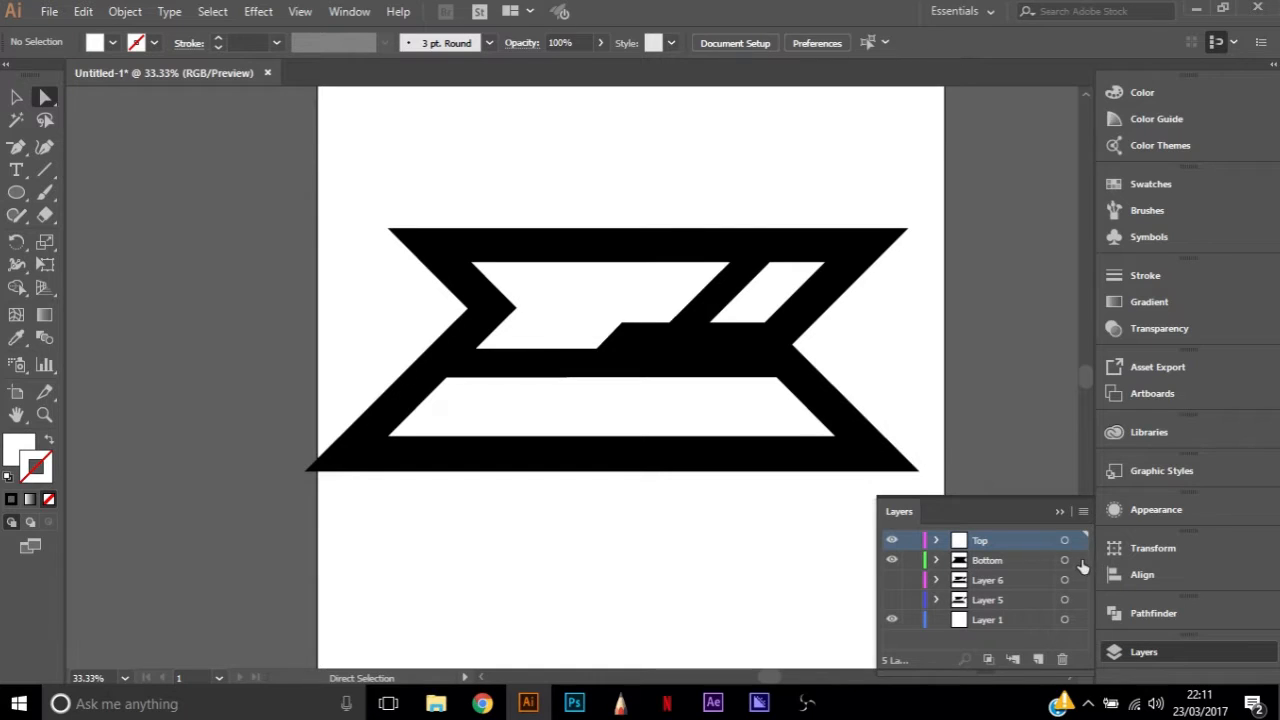
click(1080, 563)
click(1014, 580)
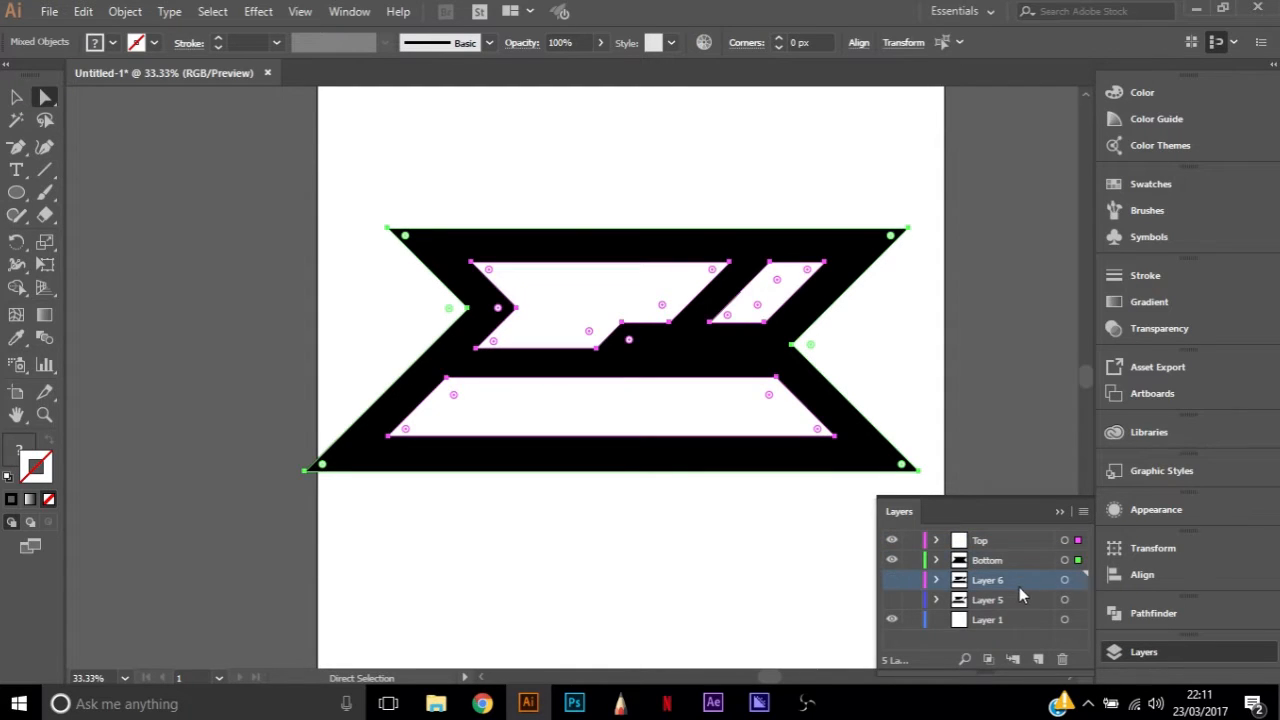
key(ctrl+l)
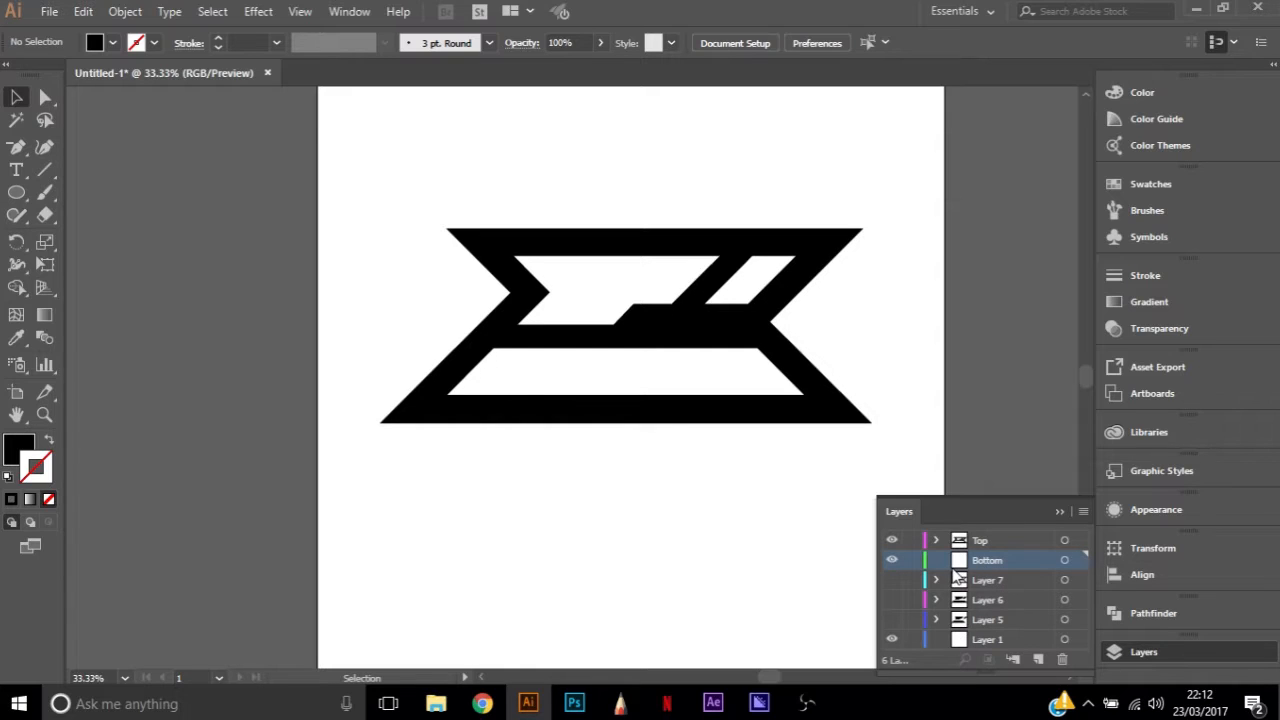
Draw a closed dark-blue Pen tool shape on the Bottom layer, following the black outline and filling the letter openings
key(p)
click(112, 43)
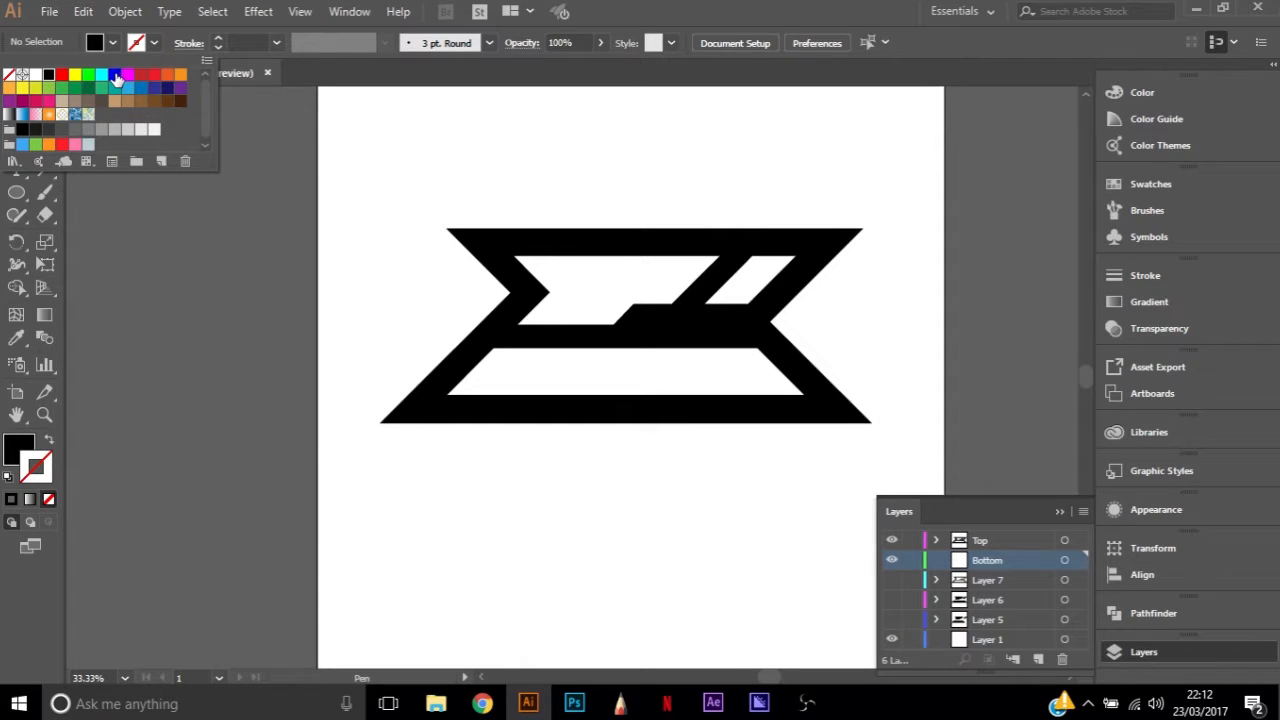
click(155, 88)
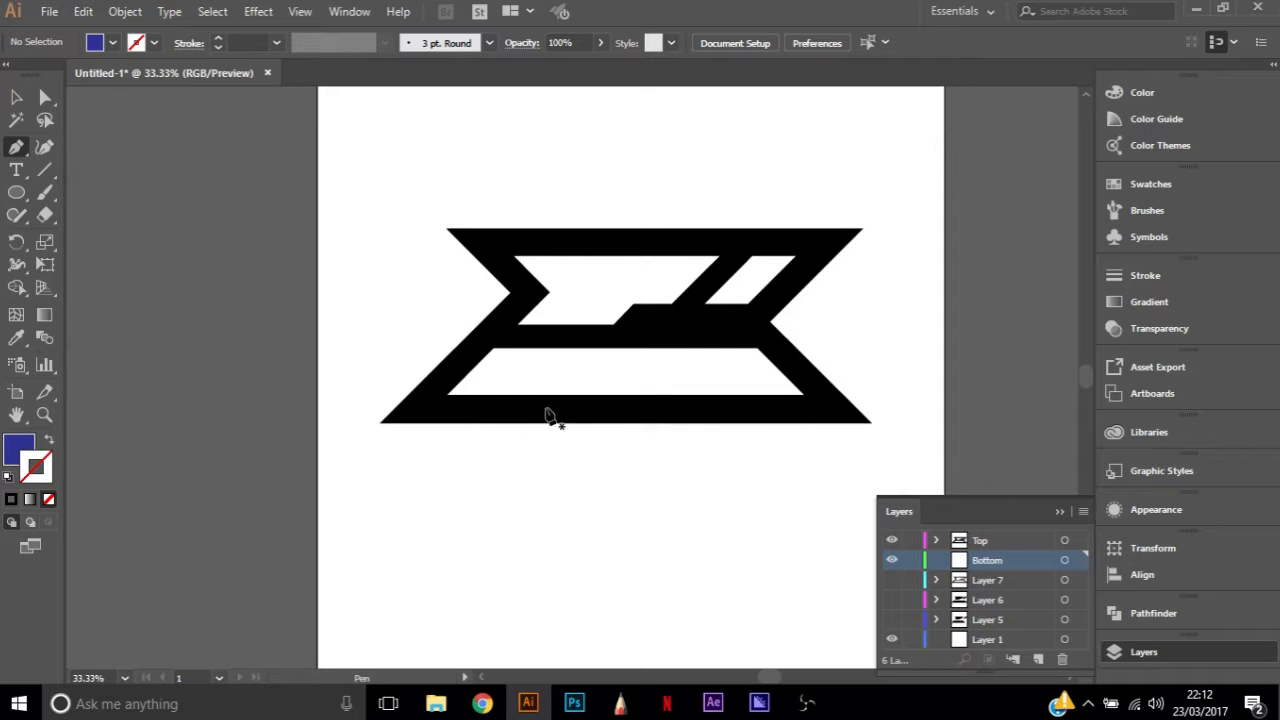
click(424, 412)
click(828, 411)
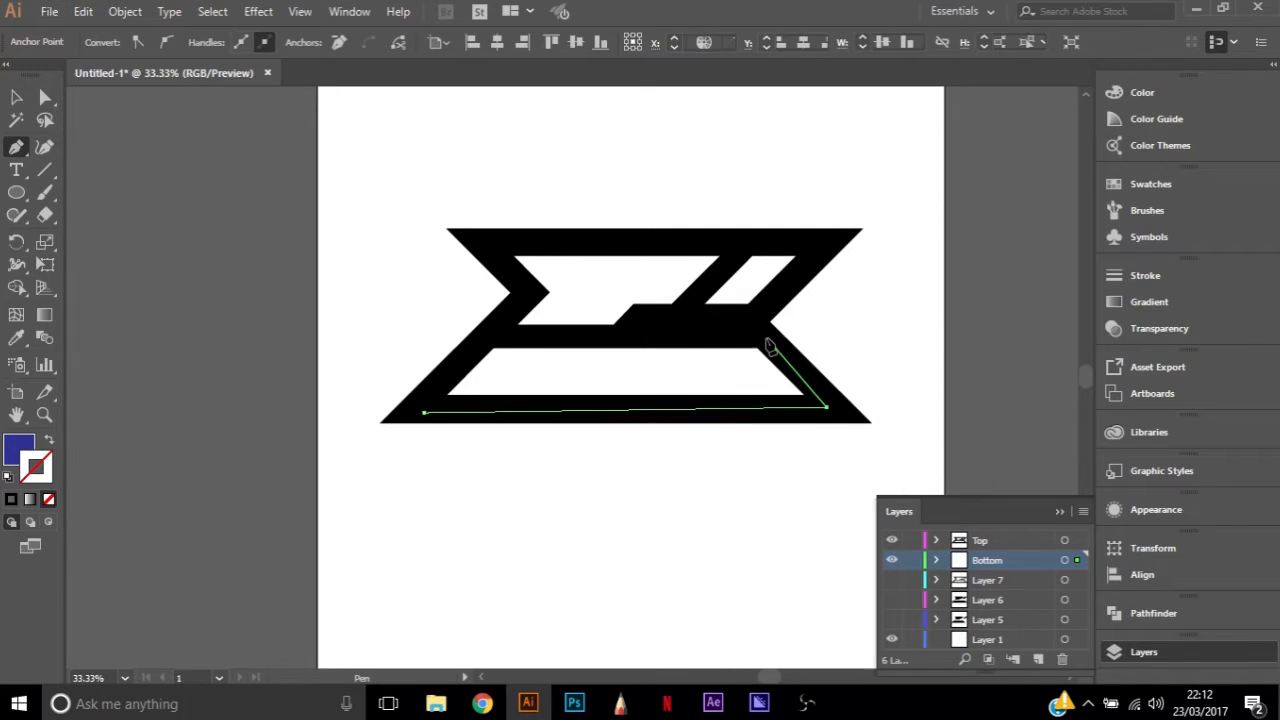
click(753, 325)
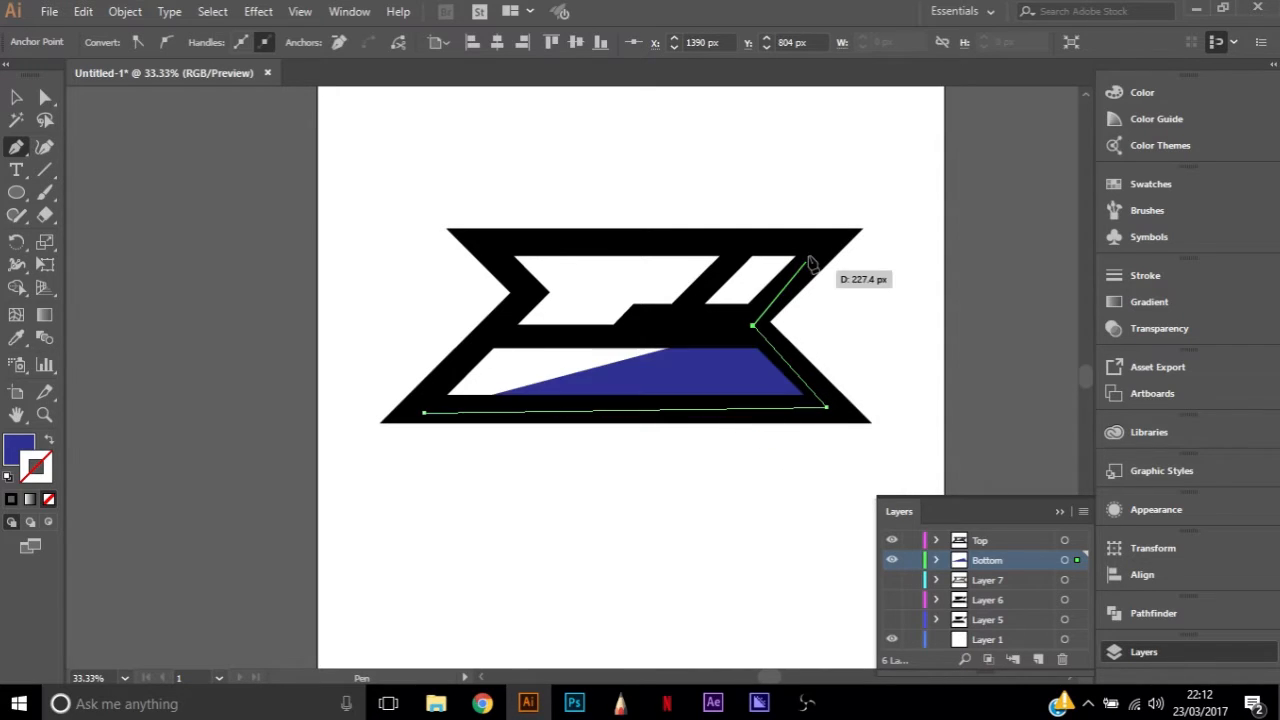
click(483, 238)
click(523, 293)
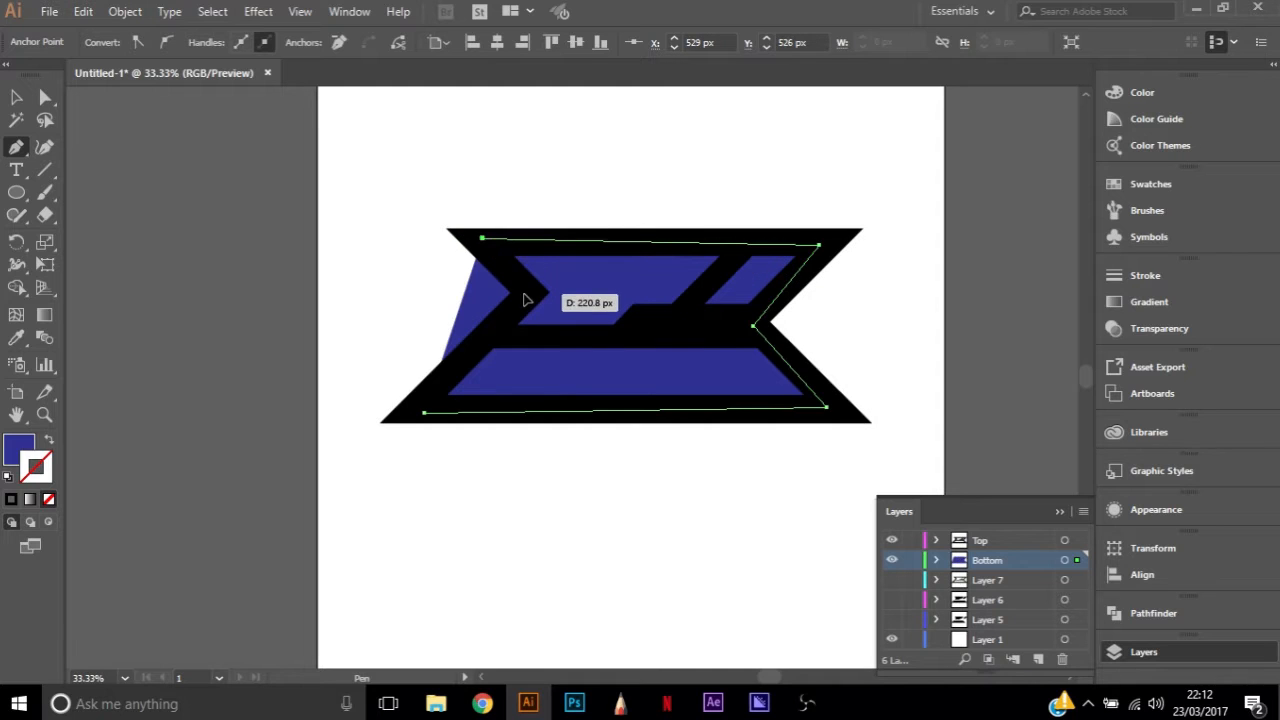
click(425, 413)
key(a)
click(350, 325)
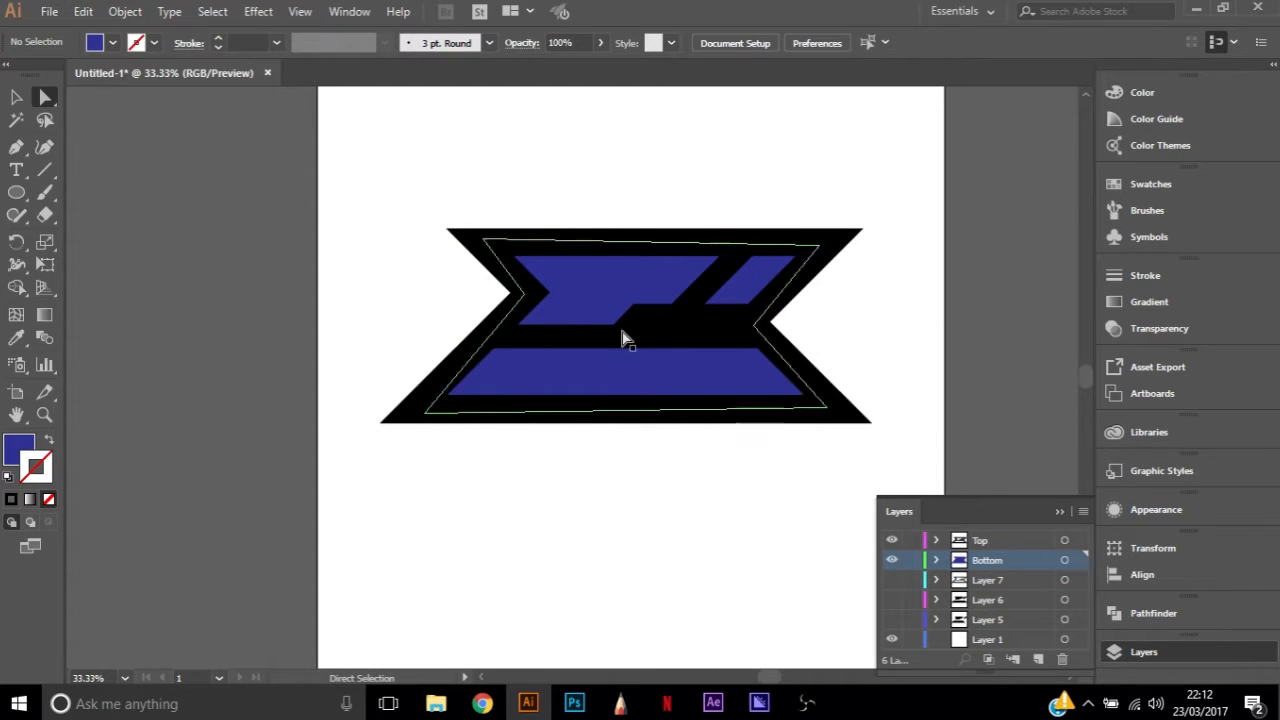
click(610, 283)
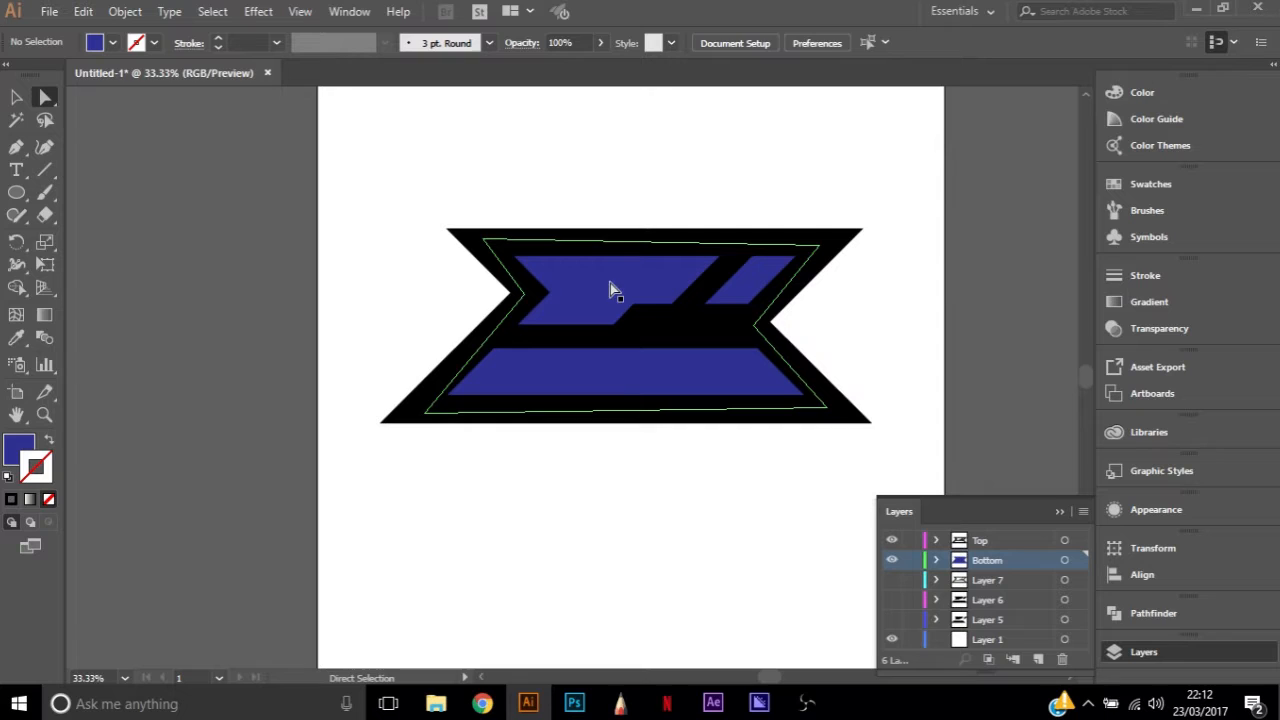
click(920, 354)
Add a new layer between Top and Bottom and name it Highlights
scroll(614, 300, up, 1)
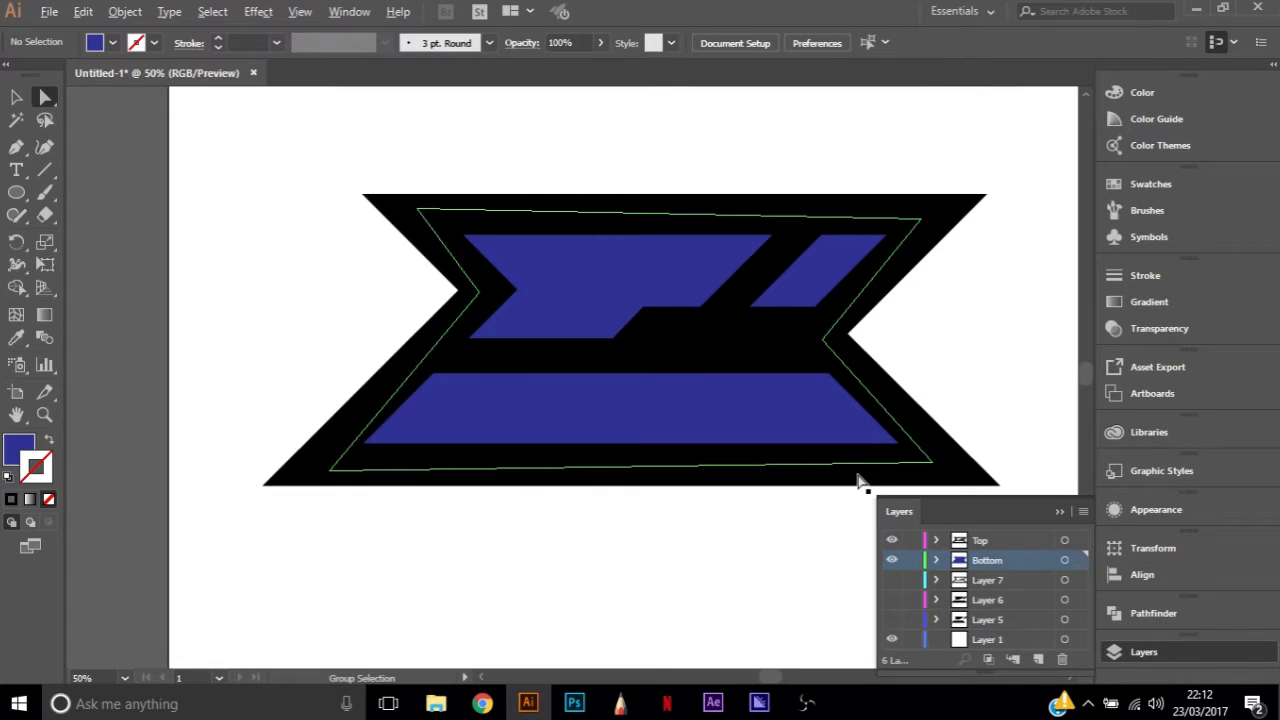
click(1036, 658)
double_click(987, 560)
text(Highlights)
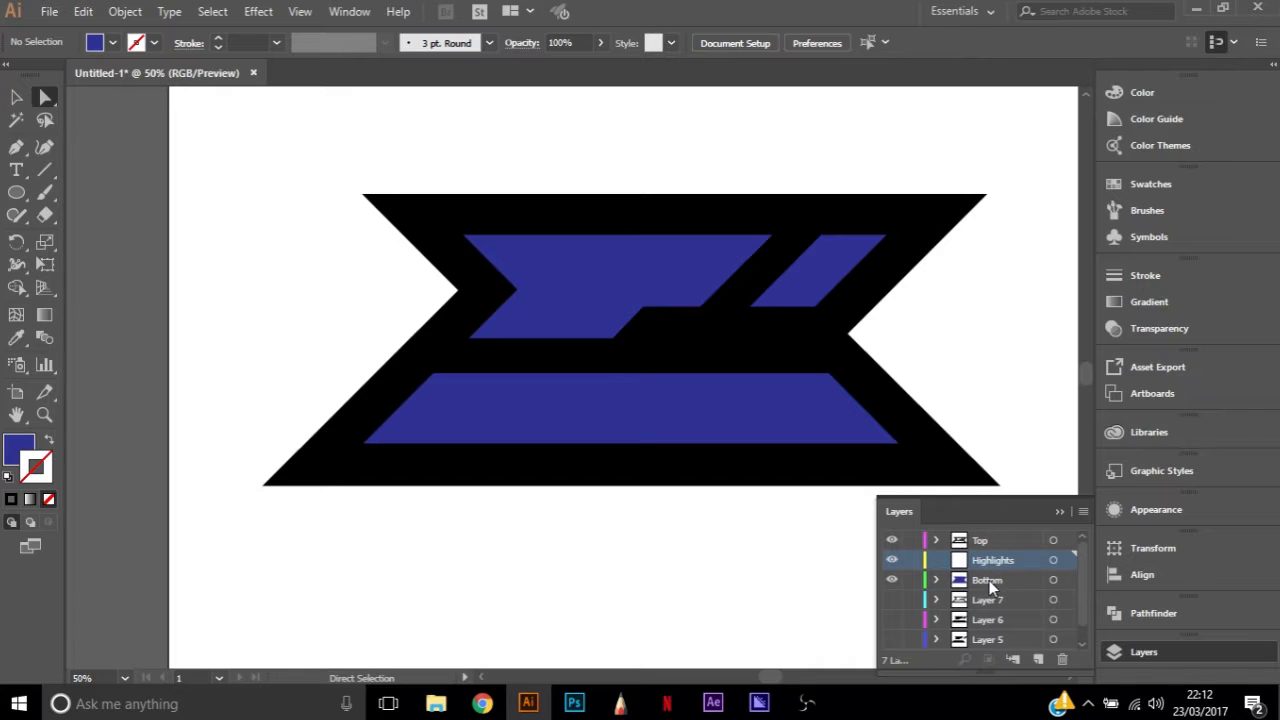
Add a new layer between Highlights and Bottom and name it Shades
click(1040, 658)
double_click(987, 580)
text(Sha)
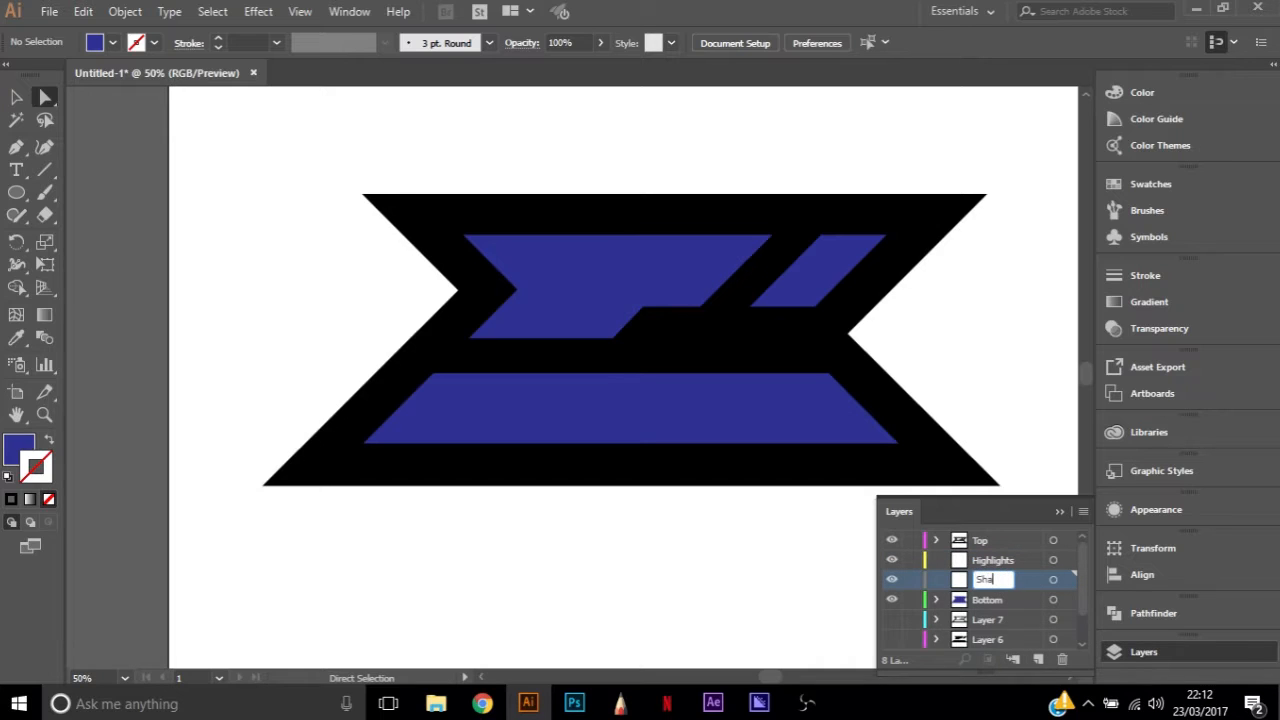
text(des)
key(Return)
Add a new layer directly above Layer 7, below Bottom, and name it Colours
scroll(457, 414, down, 1)
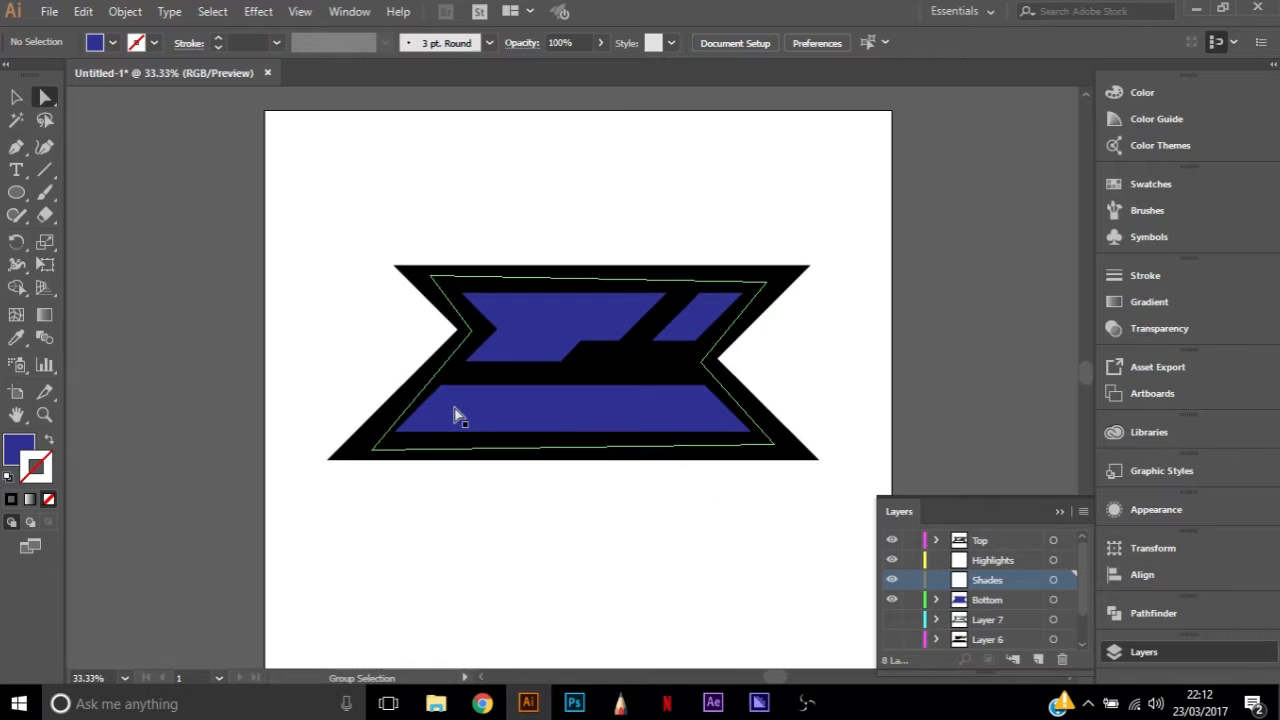
click(986, 614)
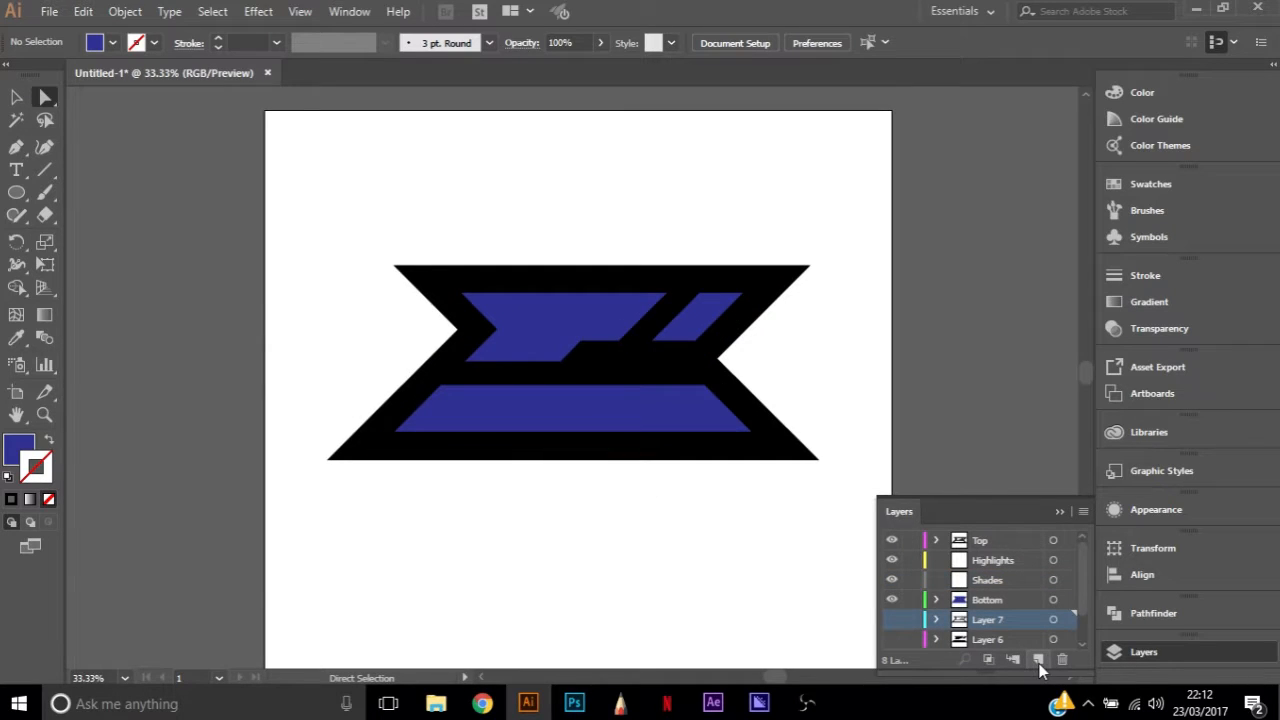
click(1037, 659)
double_click(986, 618)
text(Colours)
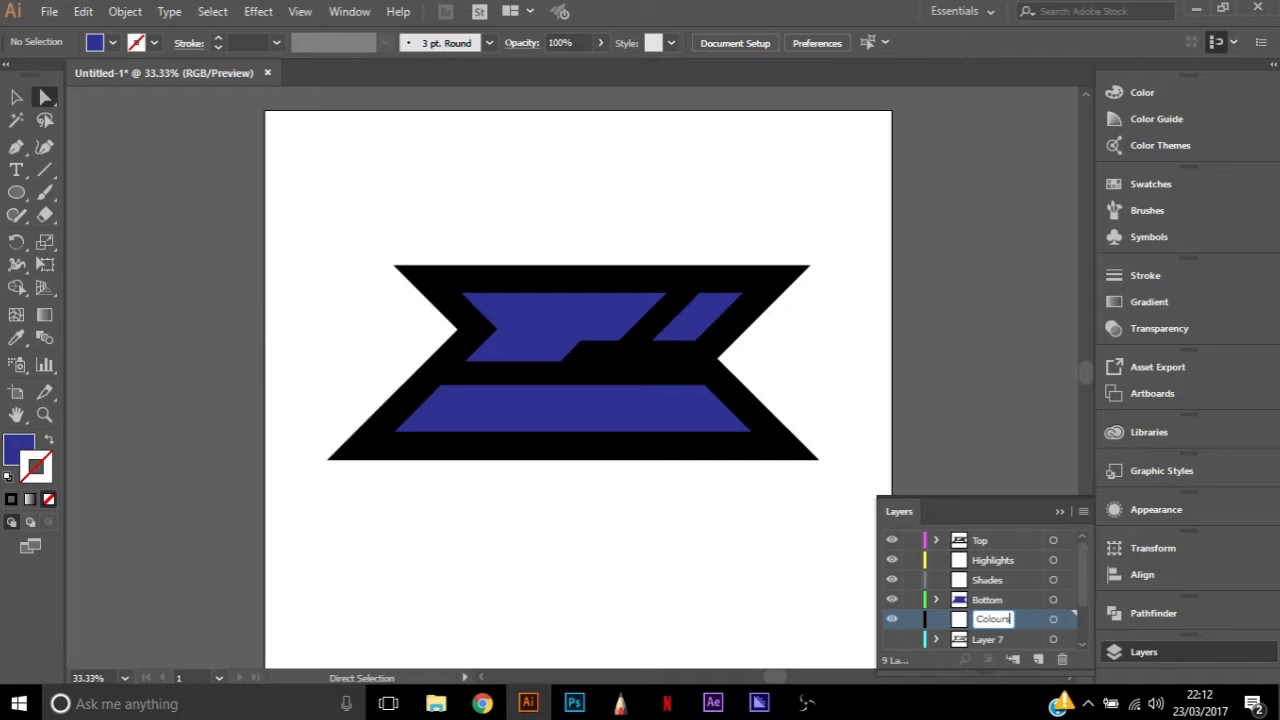
key(Return)
Draw a small blue circle in the artboard's upper-left corner on the Colours layer and duplicate it into a vertical column of three
key(l)
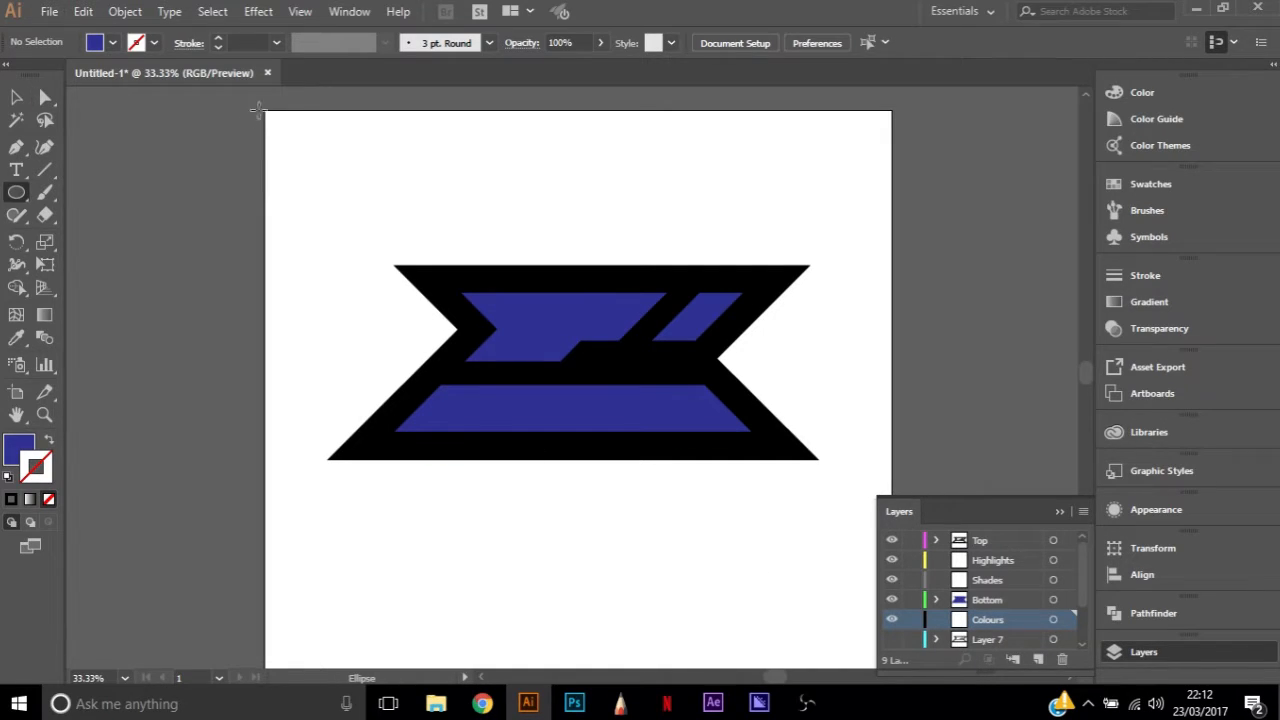
mouse_move(275, 118)
mouse_down()
mouse_move(313, 153)
mouse_move(291, 140)
mouse_up()
key(a)
key(ctrl+c)
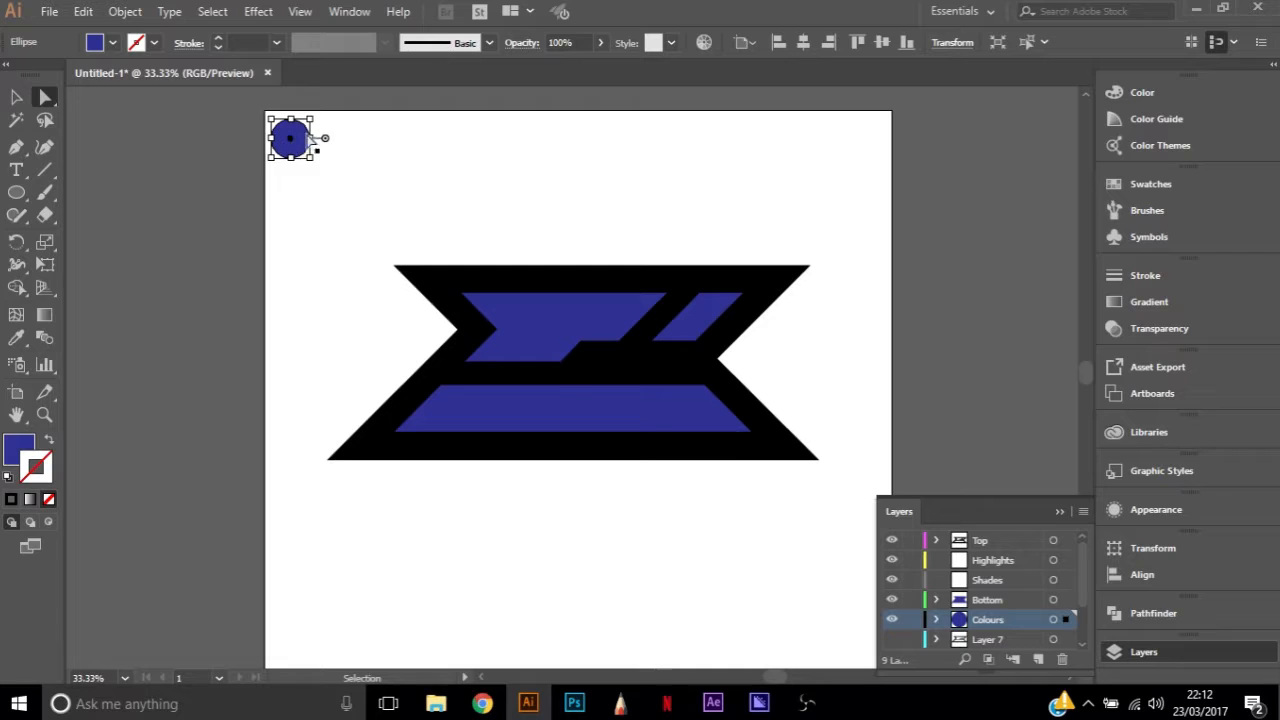
key(ctrl+v)
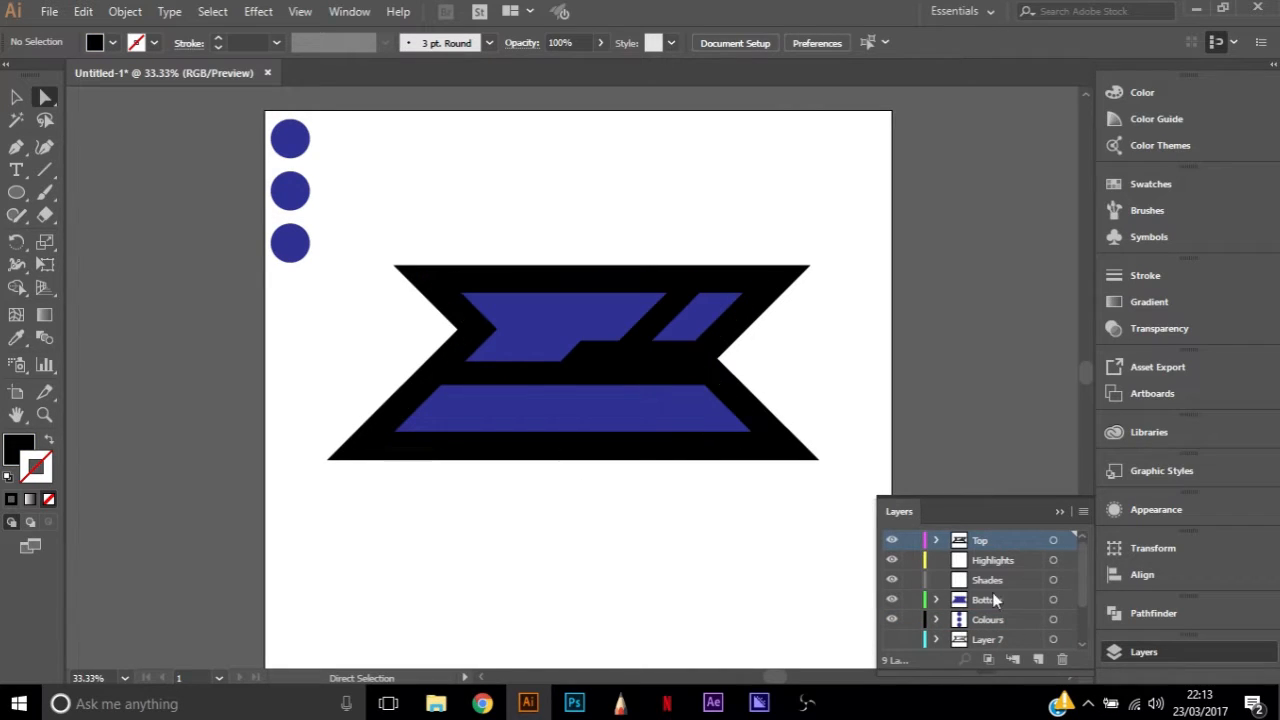
Set the middle swatch circle's fill to the darker blue 23296D
click(1040, 561)
click(1045, 582)
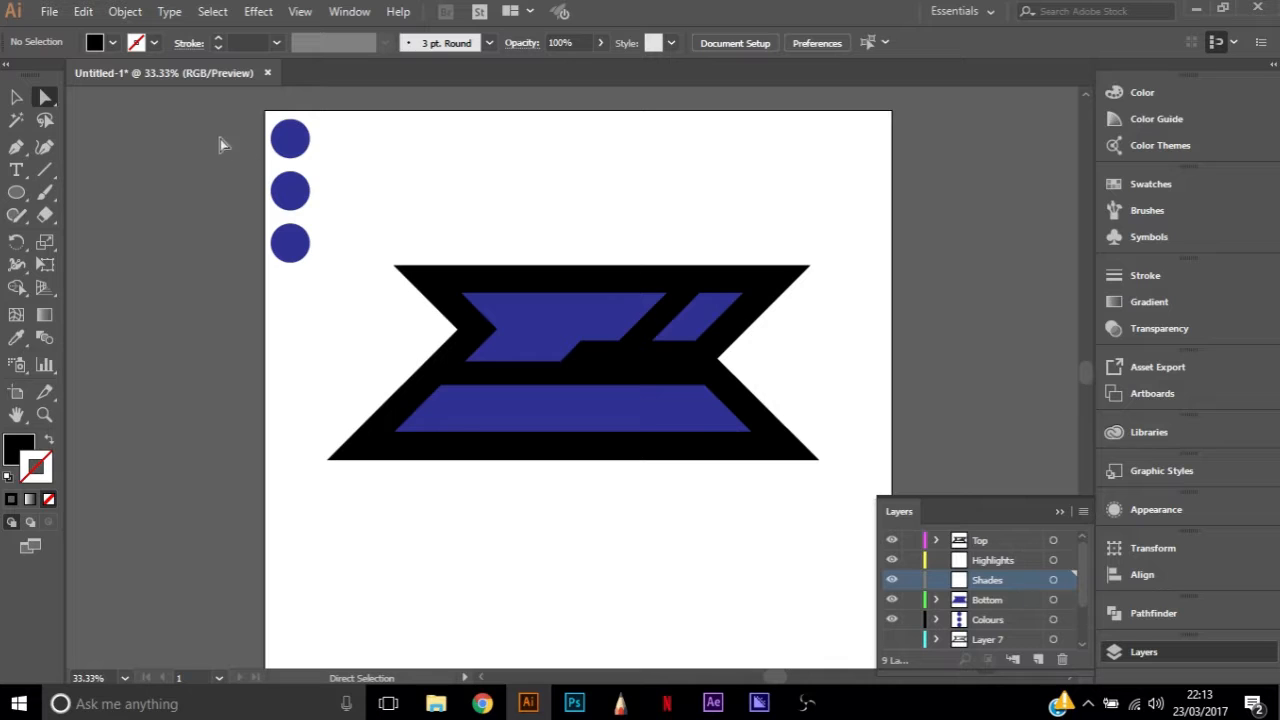
click(296, 190)
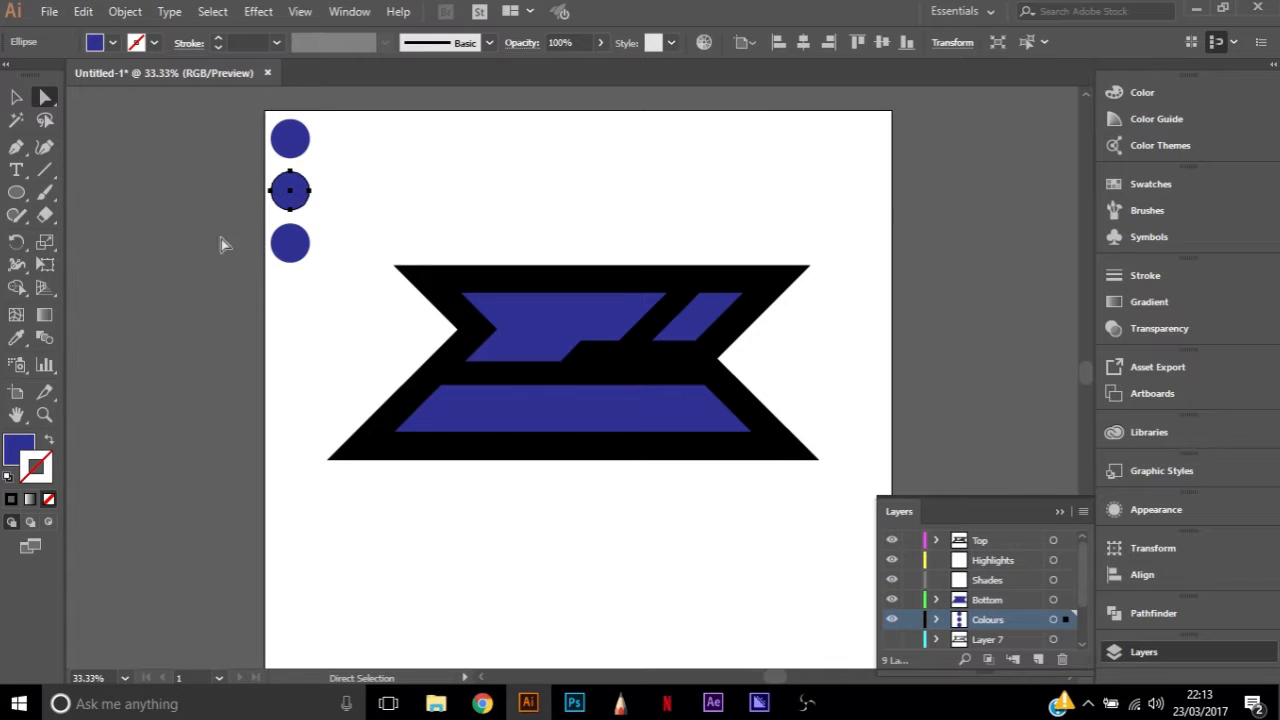
double_click(20, 452)
click(940, 356)
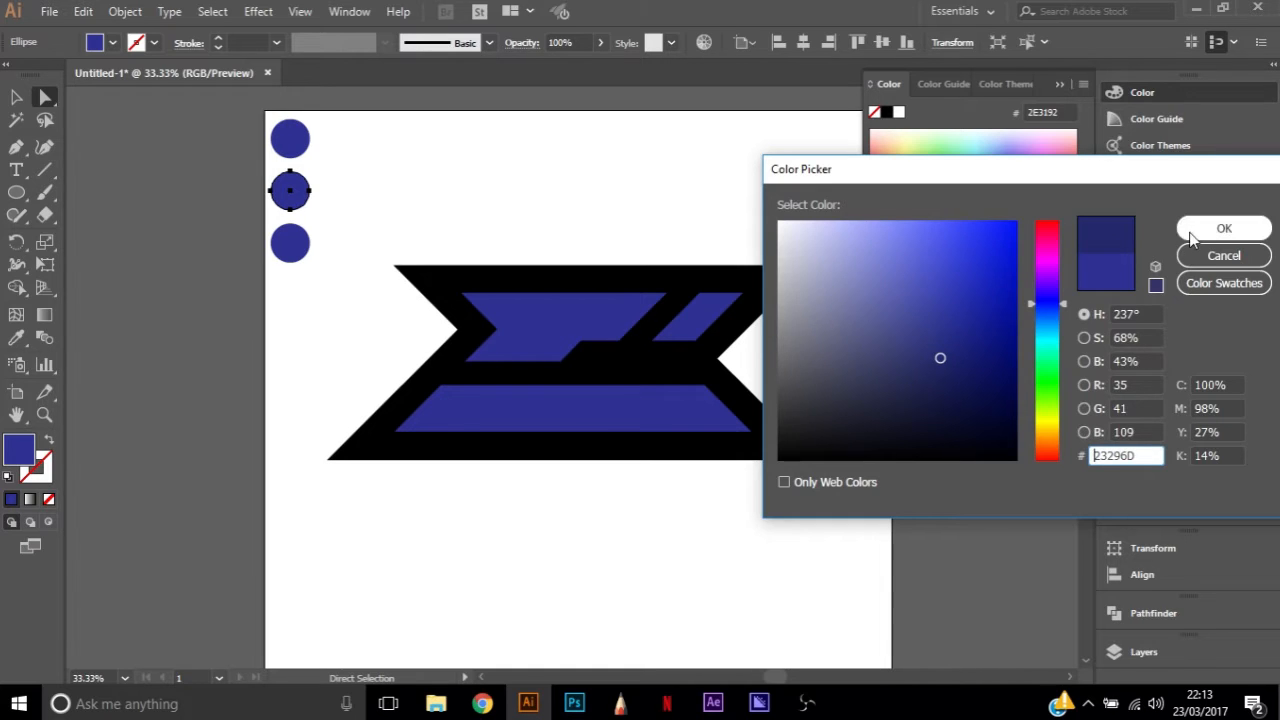
click(1222, 229)
Set the lowest swatch circle's fill to the lighter blue 434ED1
click(296, 262)
double_click(24, 454)
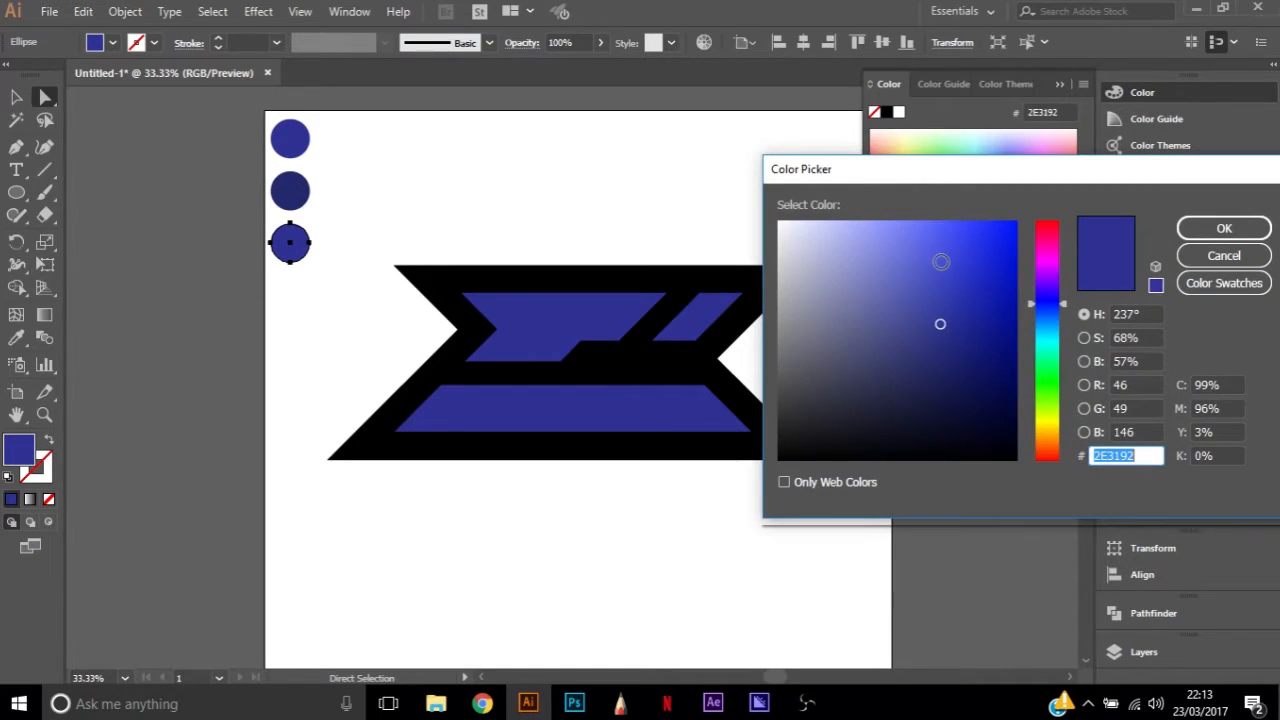
click(940, 261)
click(1202, 226)
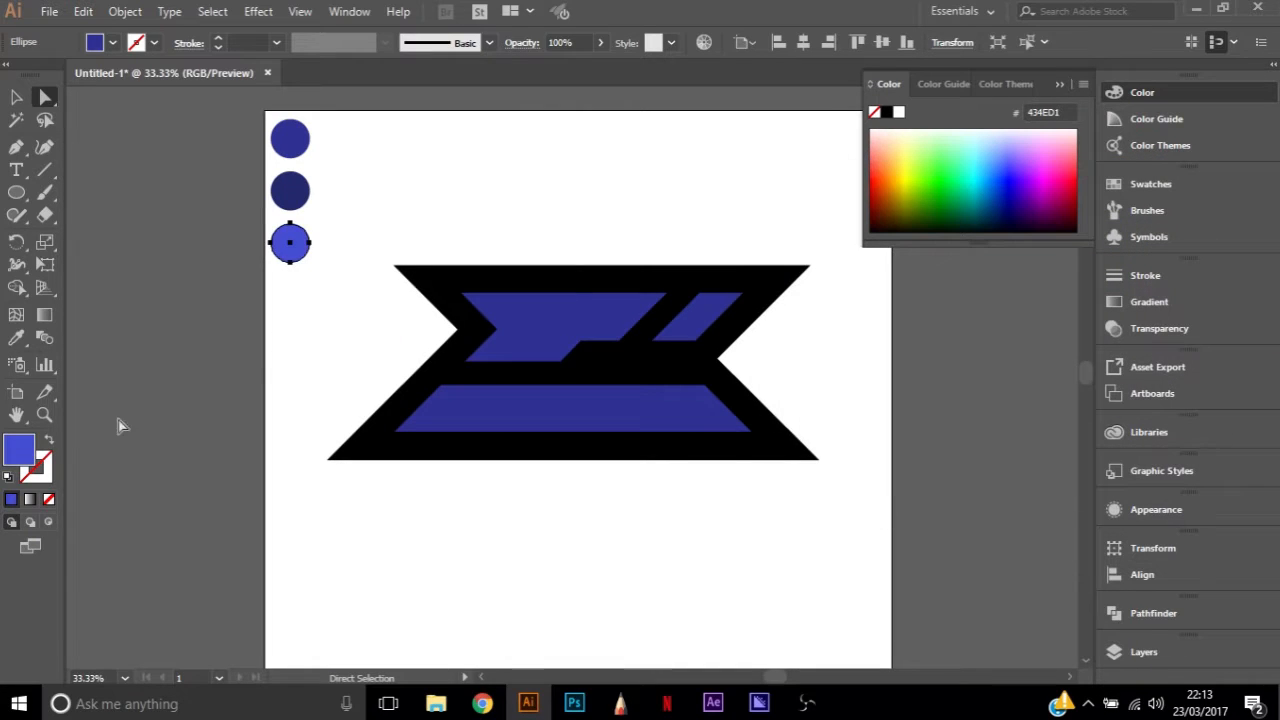
click(308, 197)
click(316, 204)
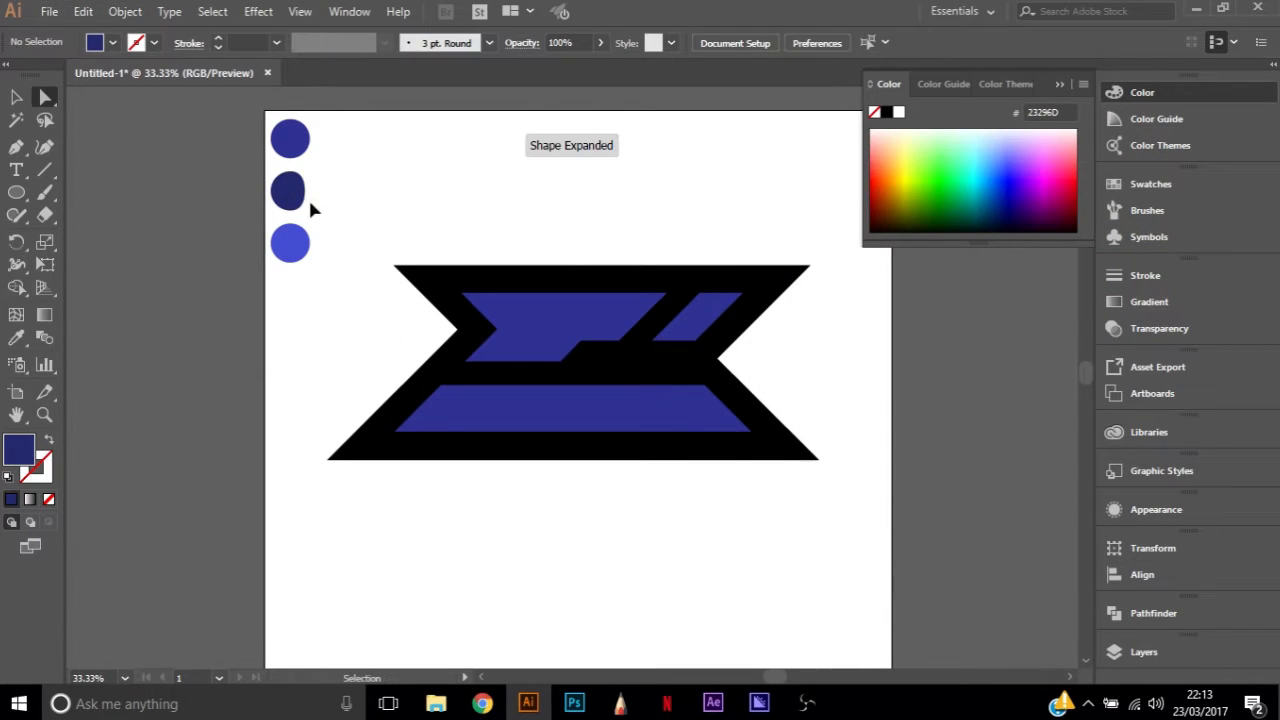
key(ctrl+z)
key(ctrl+z)
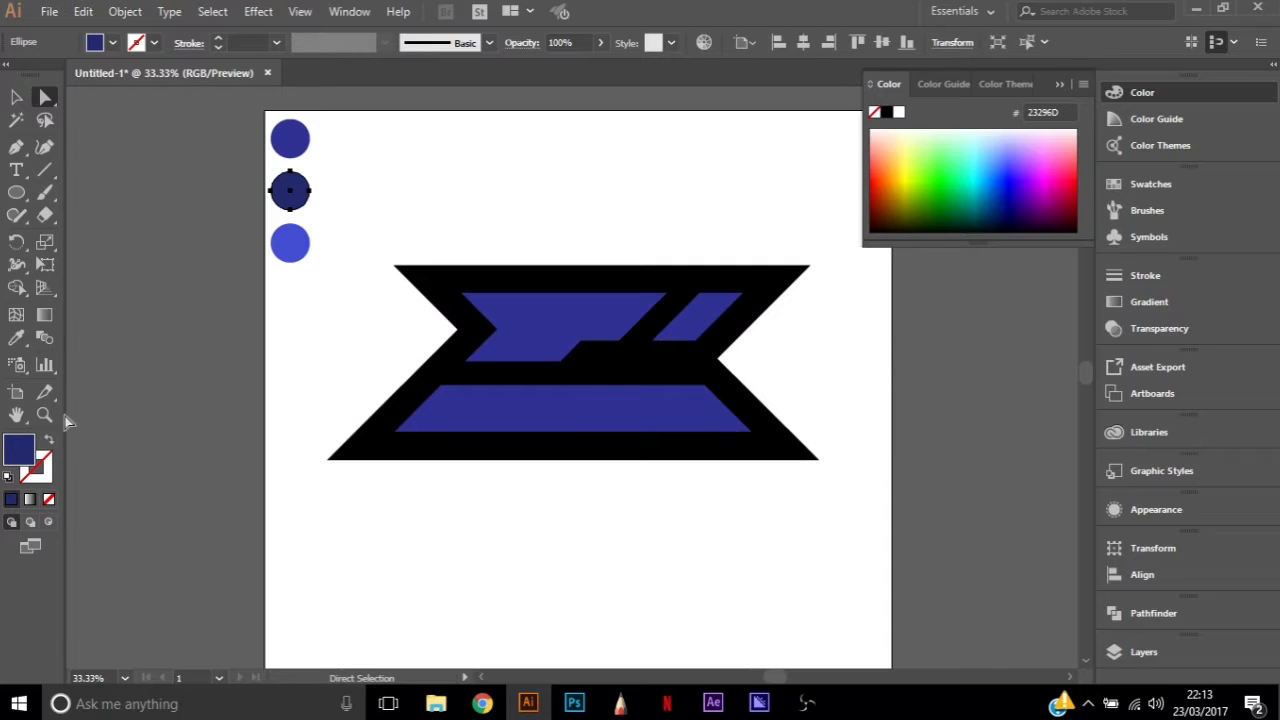
Set the middle swatch circle's fill to the dark navy 1C2251 and deselect it
double_click(22, 458)
click(935, 384)
click(1224, 228)
click(326, 162)
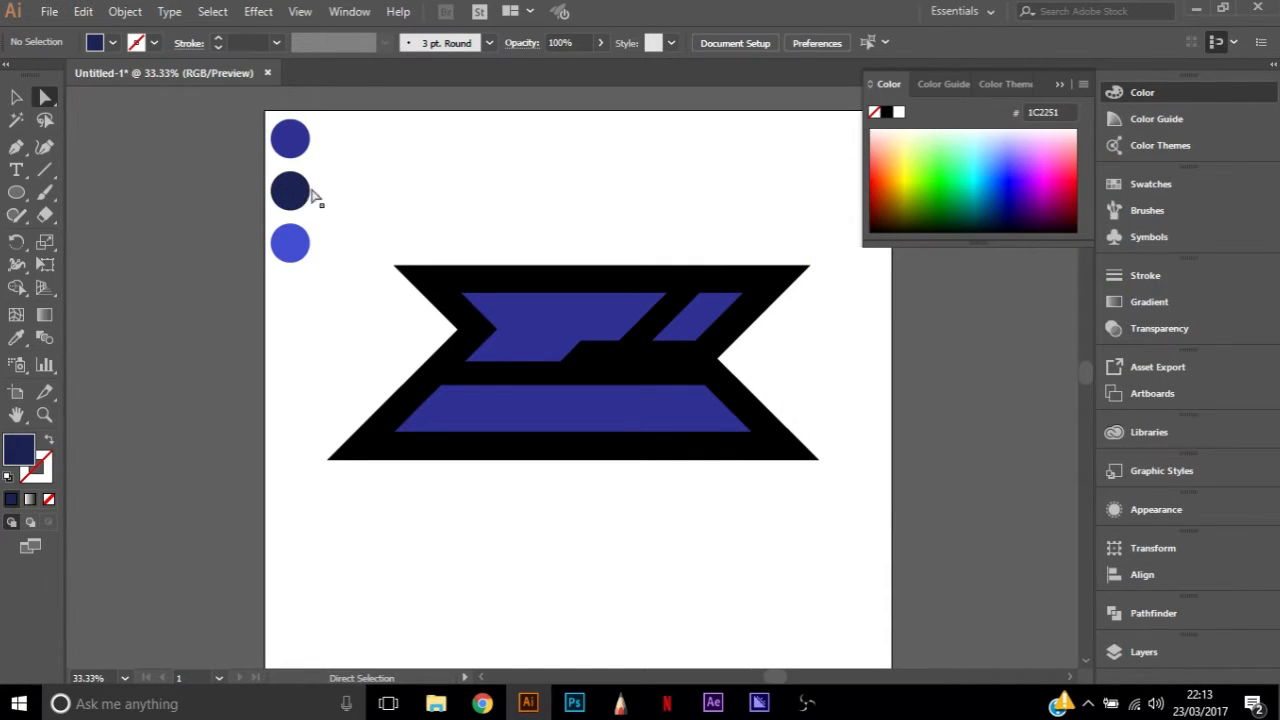
Draw a thin closed Pen tool strip on the Shades layer along the bottom edge of the logo's lower blue bar
click(1141, 651)
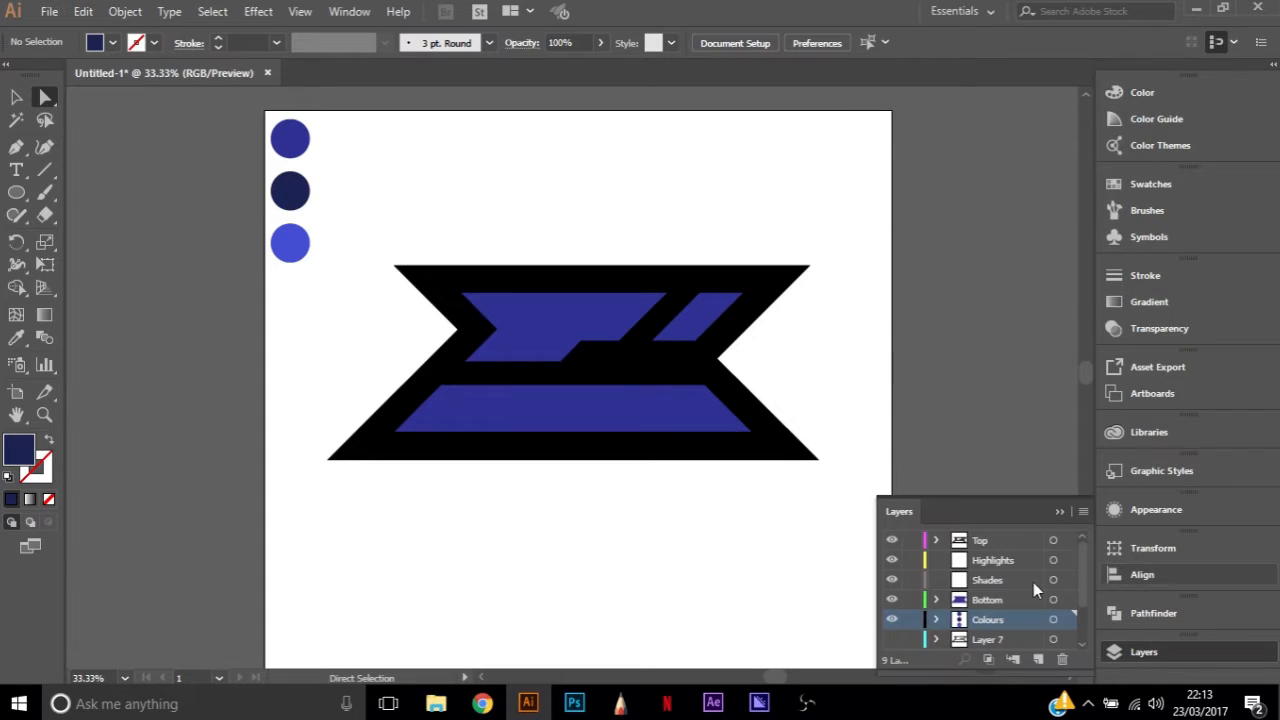
click(988, 582)
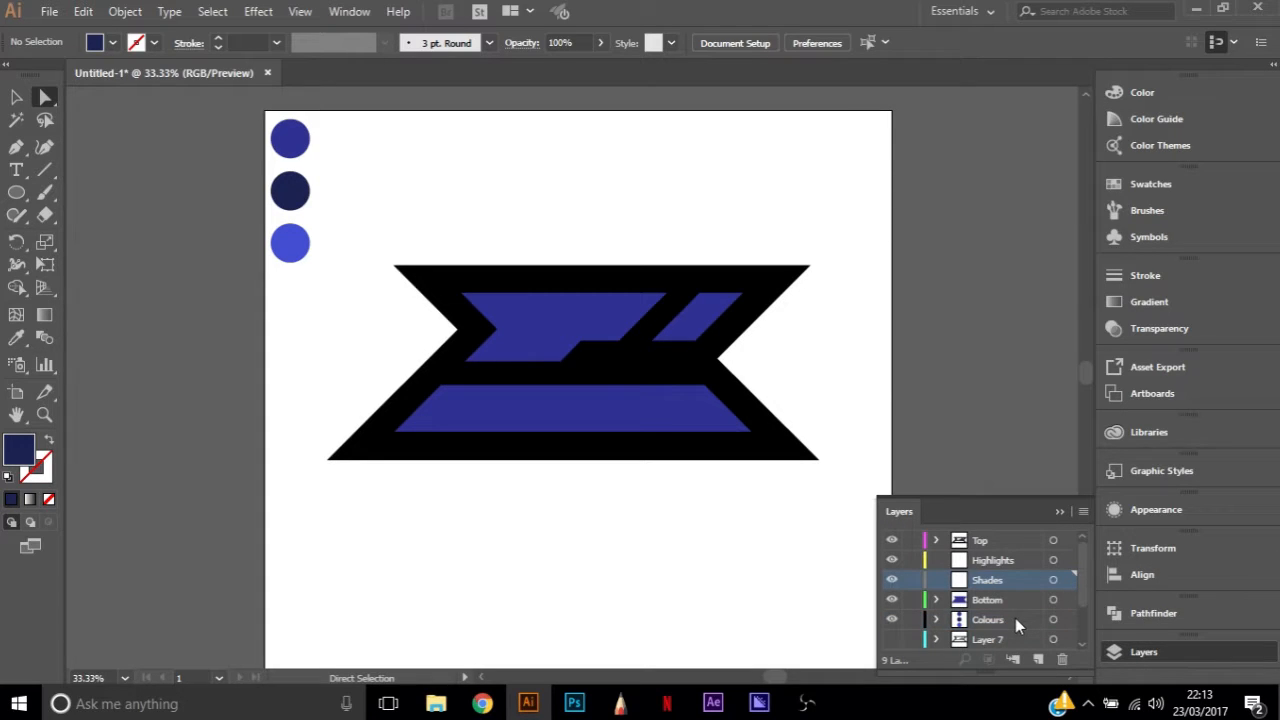
key(p)
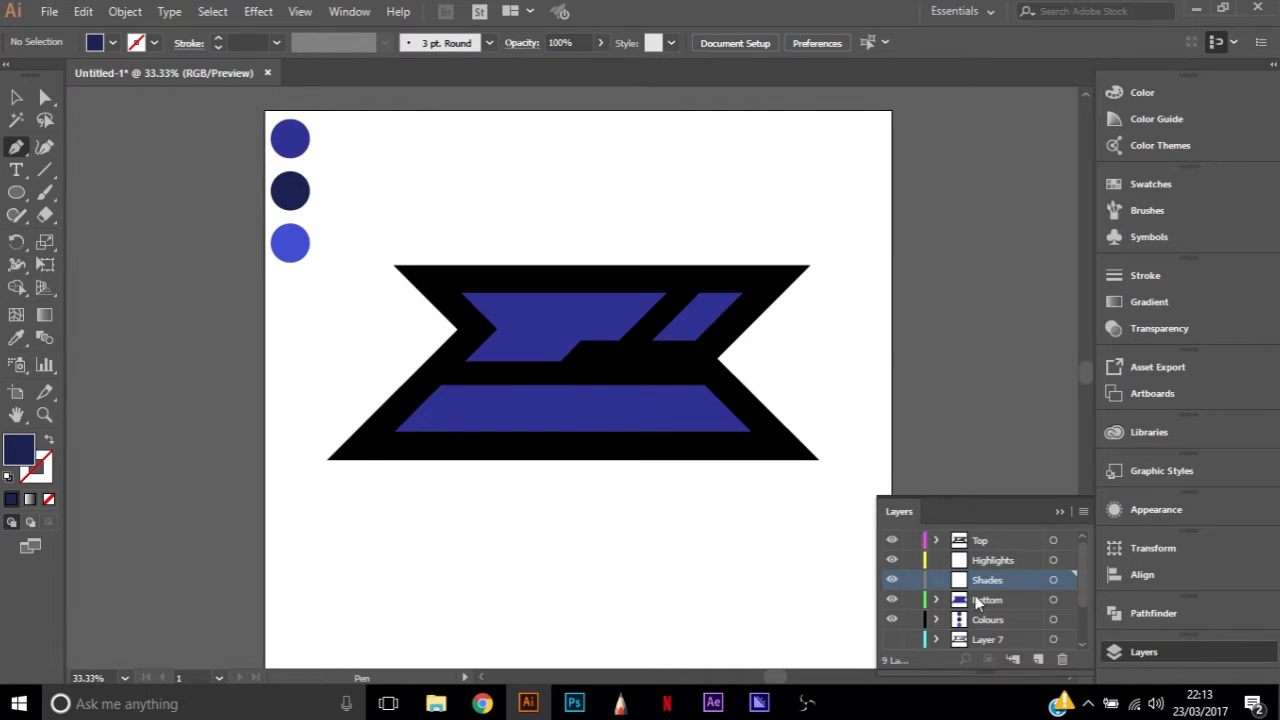
click(392, 424)
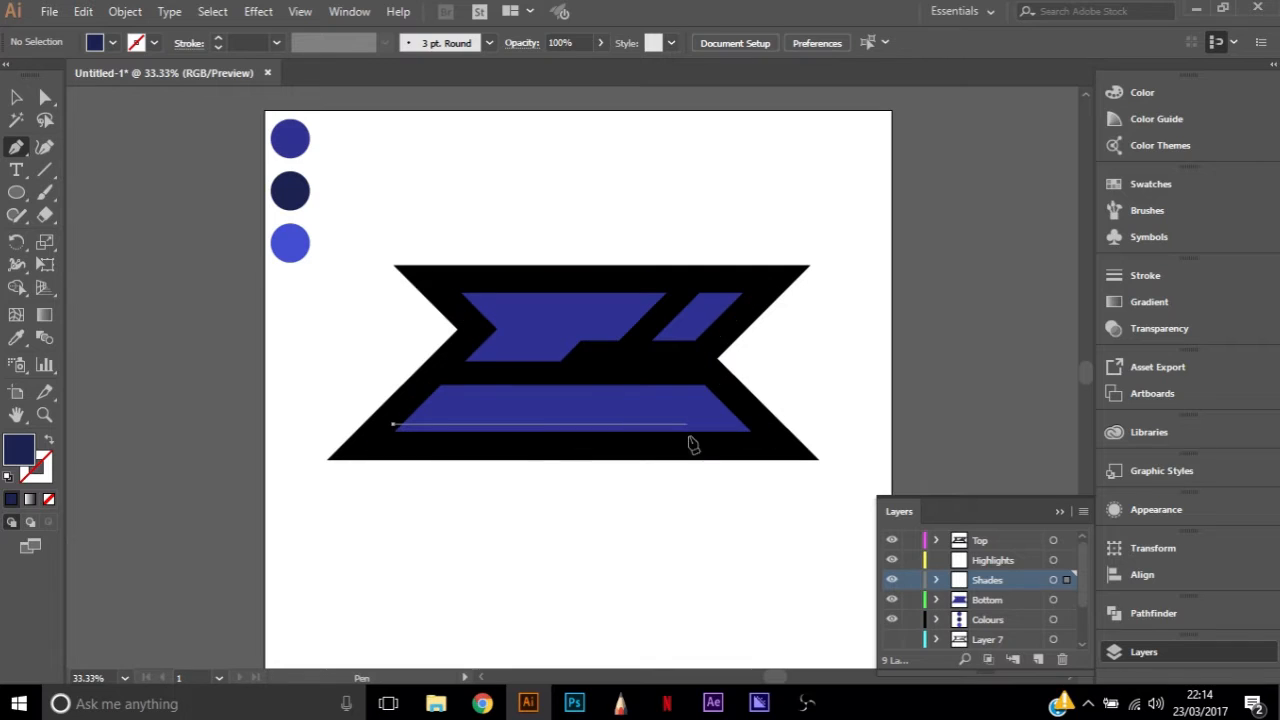
click(760, 424)
click(766, 440)
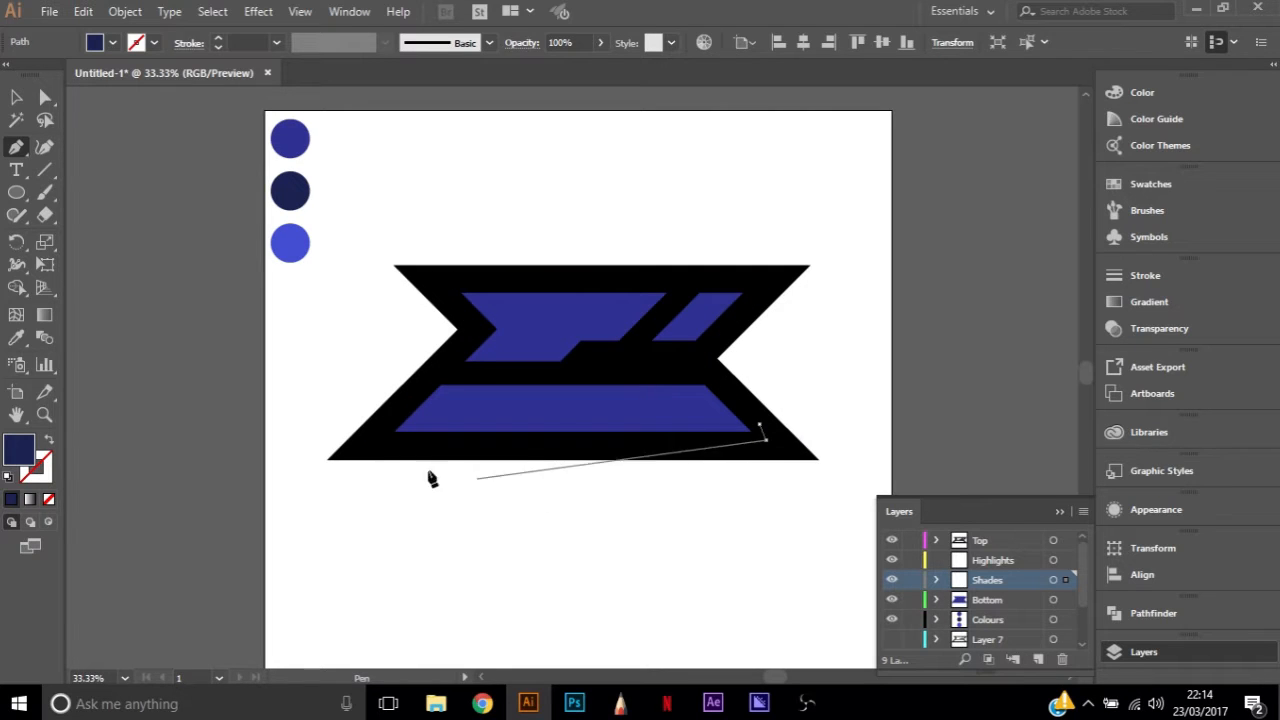
click(371, 449)
click(393, 424)
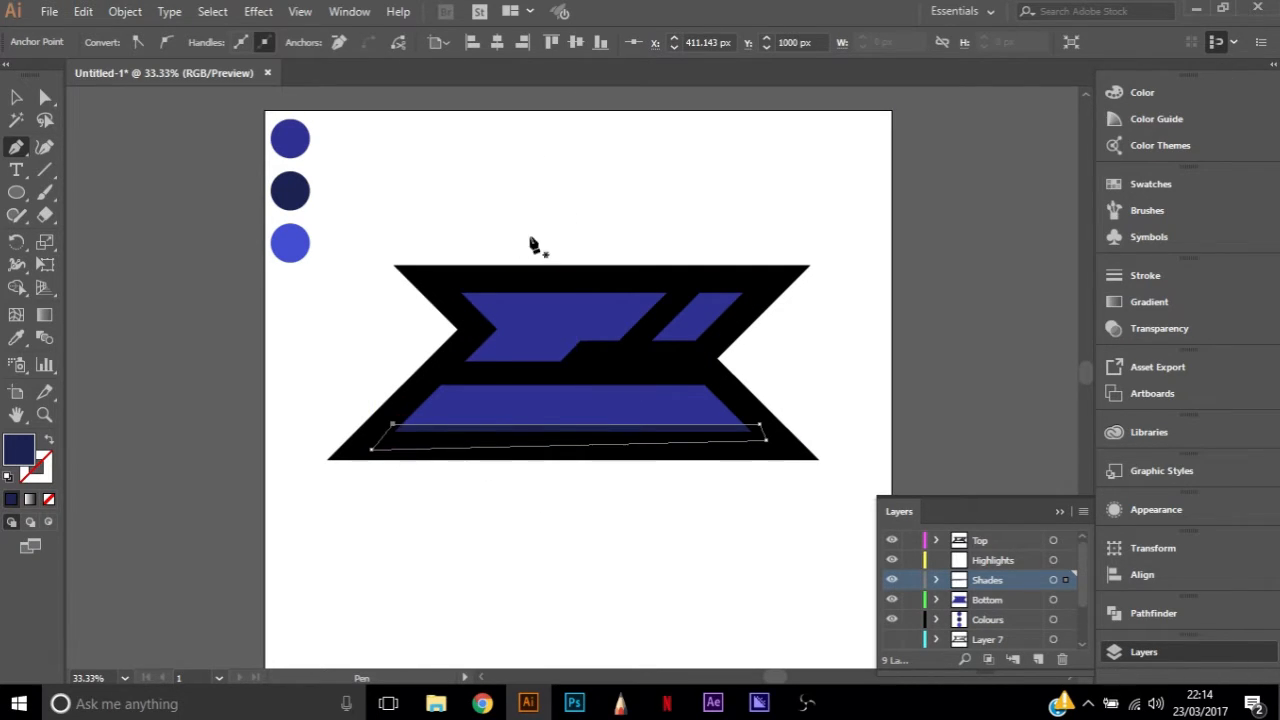
Select the Shades layer's strip and fill it with the middle swatch circle's dark navy using the Eyedropper
key(a)
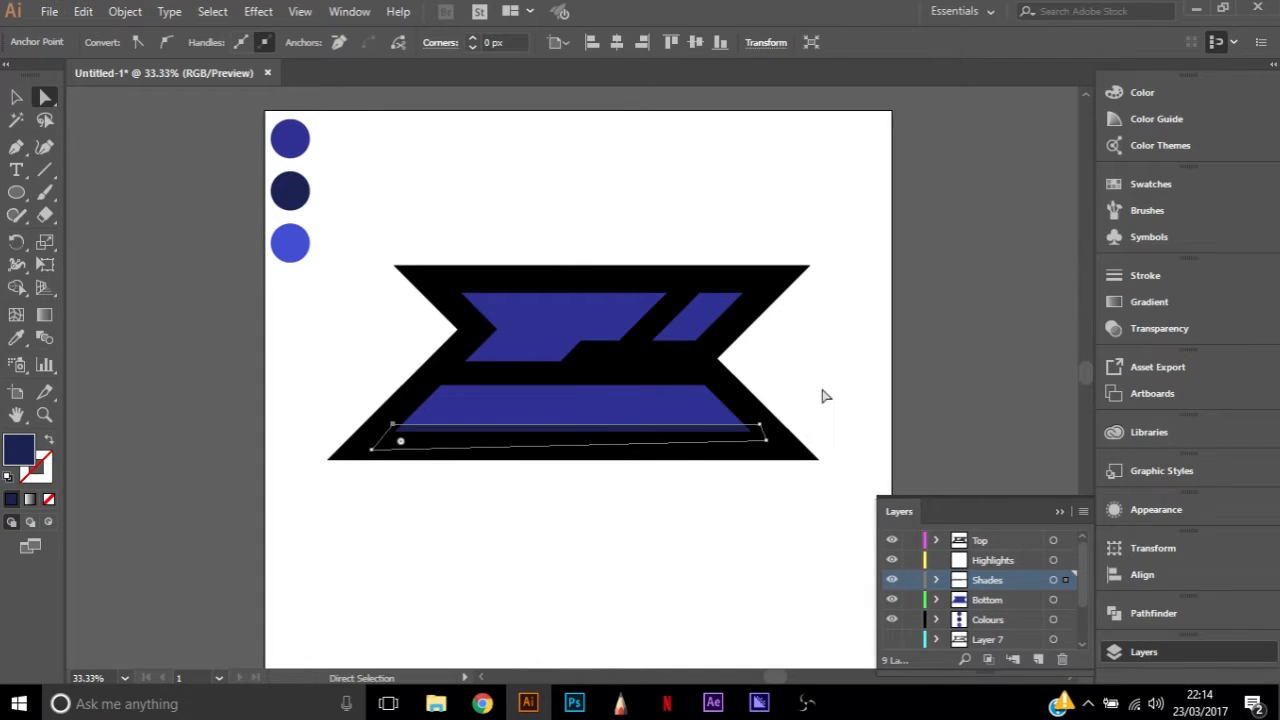
click(694, 471)
click(1069, 581)
key(p)
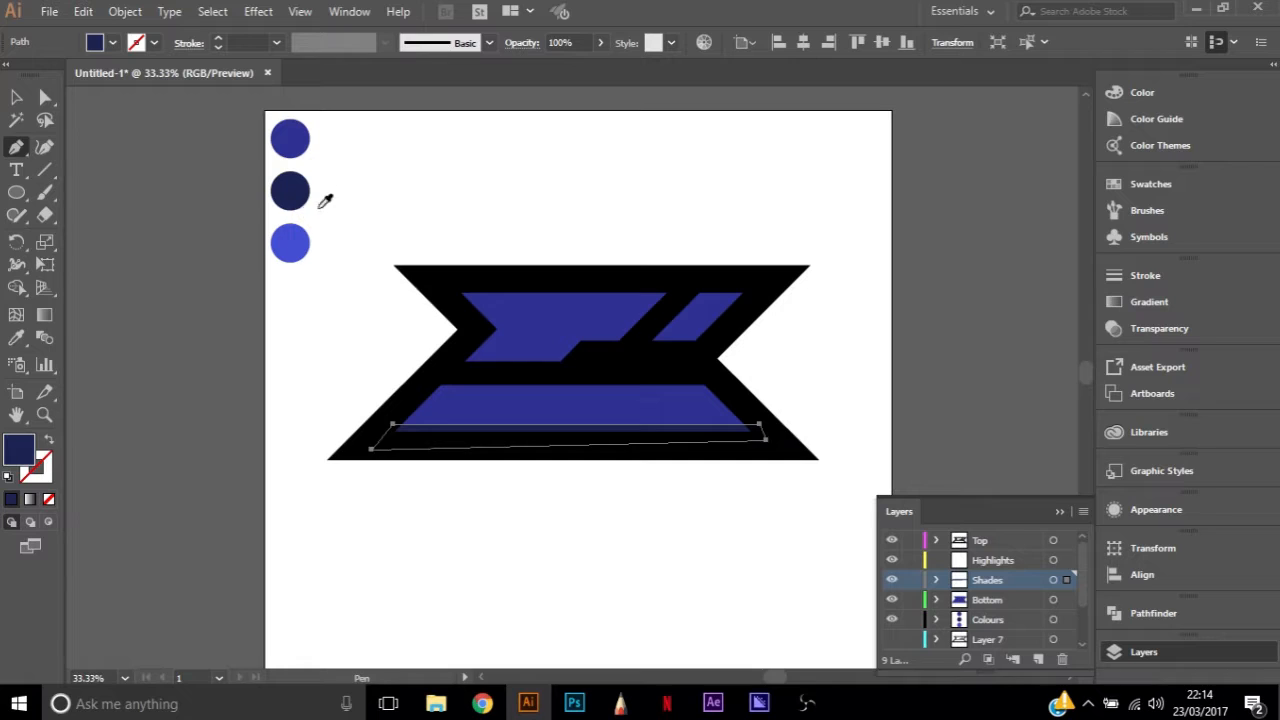
key(i)
click(531, 175)
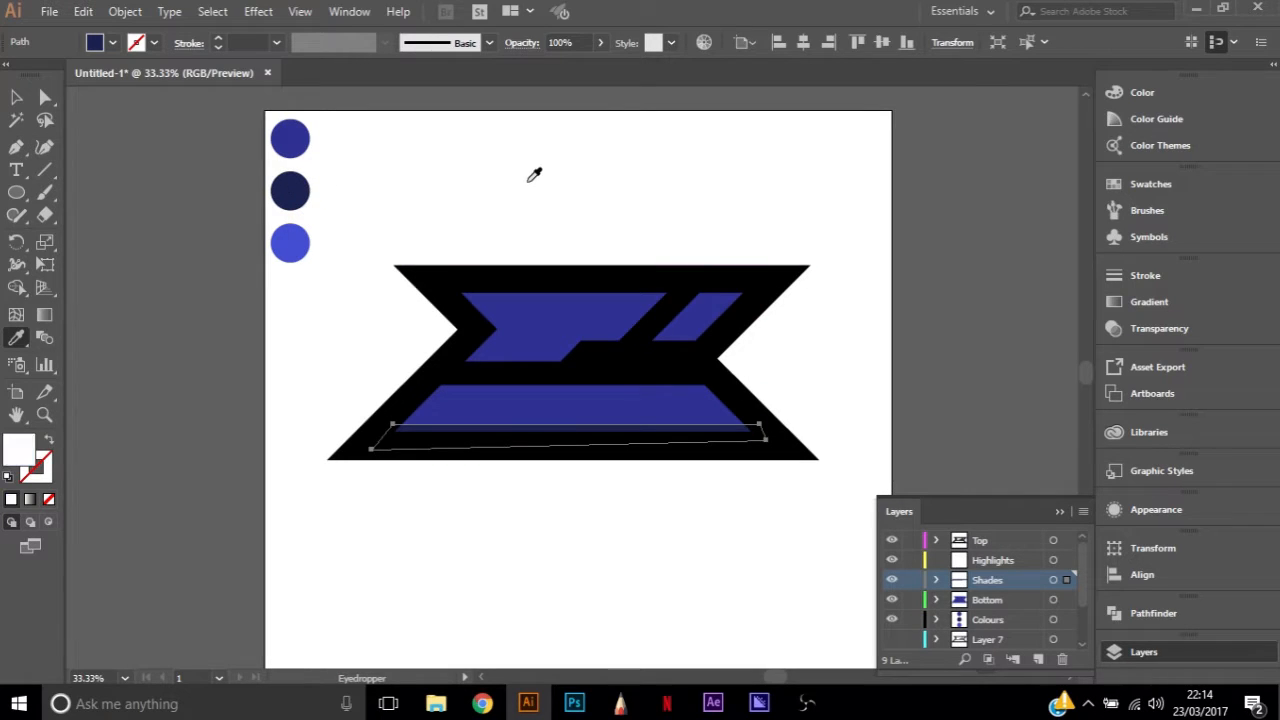
click(300, 189)
key(a)
click(584, 252)
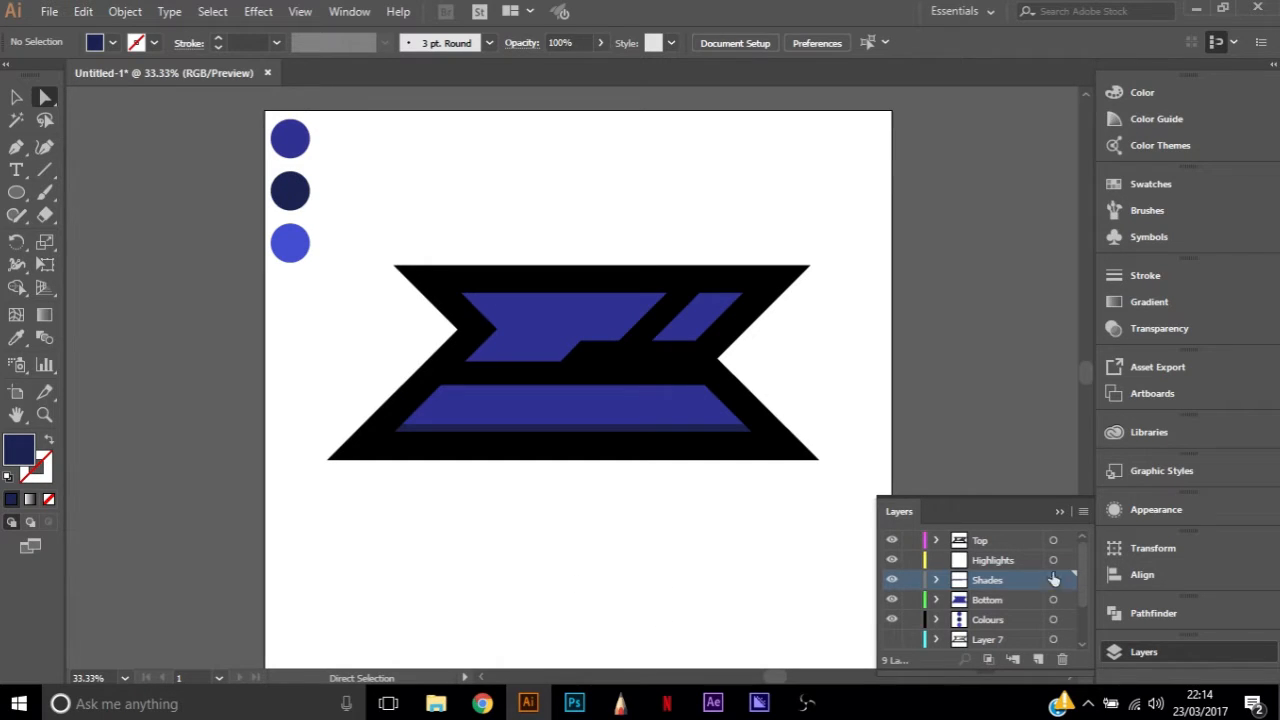
Draw a closed Pen tool strip on the Shades layer along the top edge of the logo's two upper blue shapes
key(p)
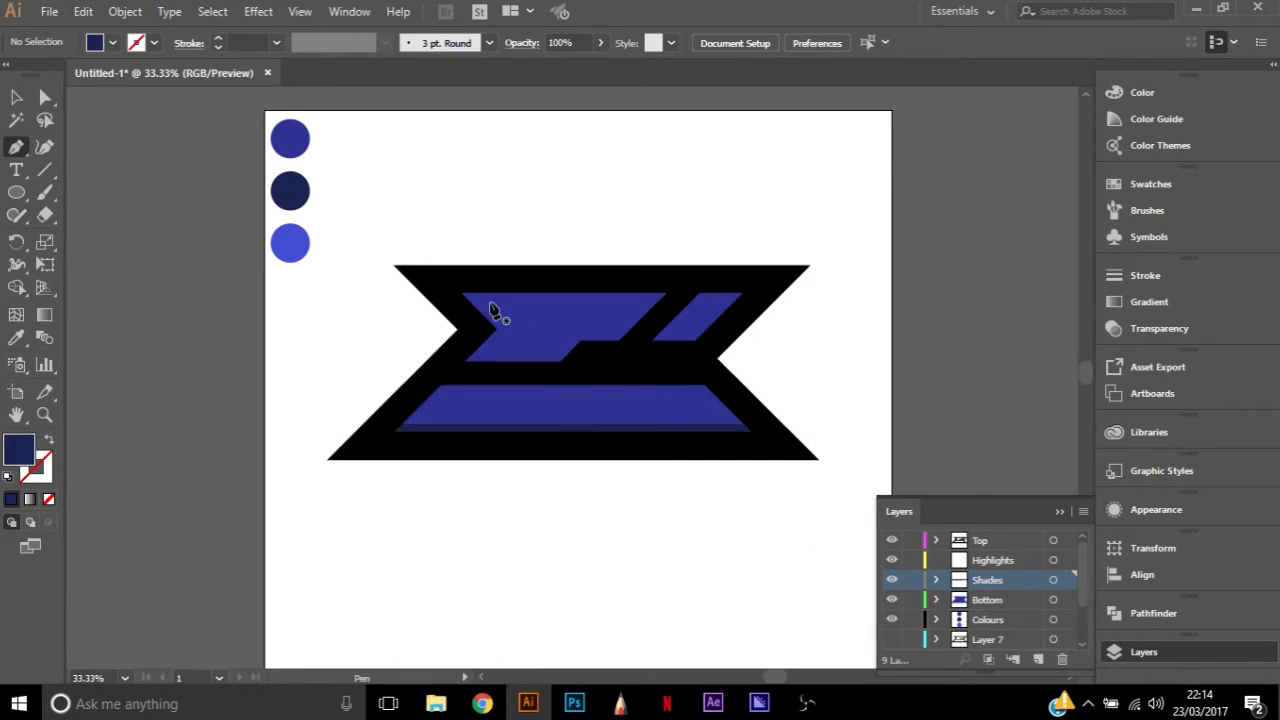
click(462, 298)
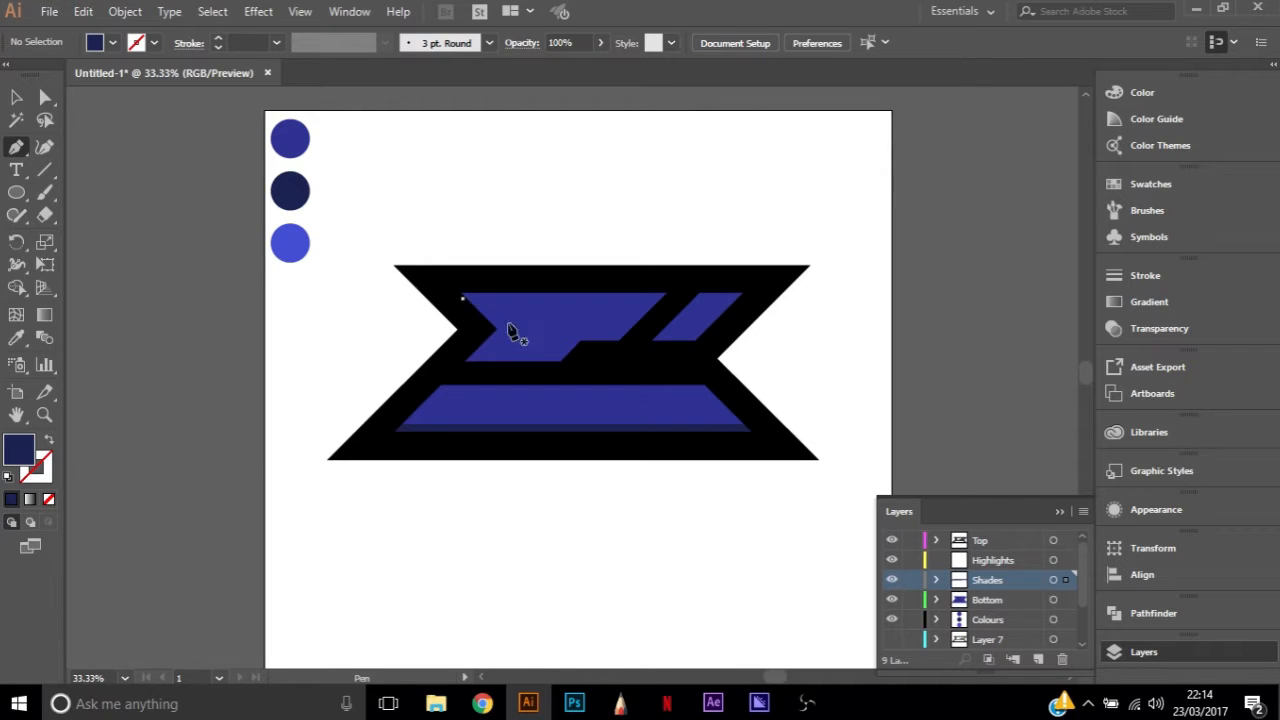
click(755, 298)
click(766, 275)
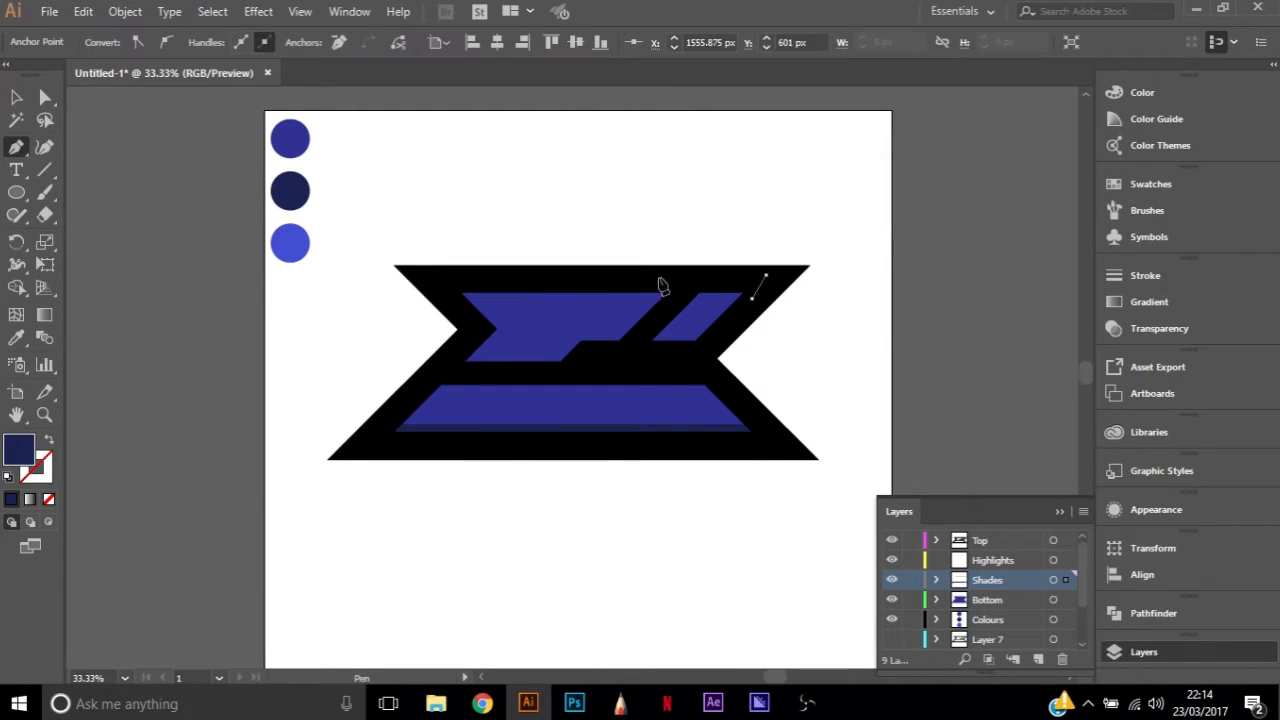
click(430, 275)
click(462, 298)
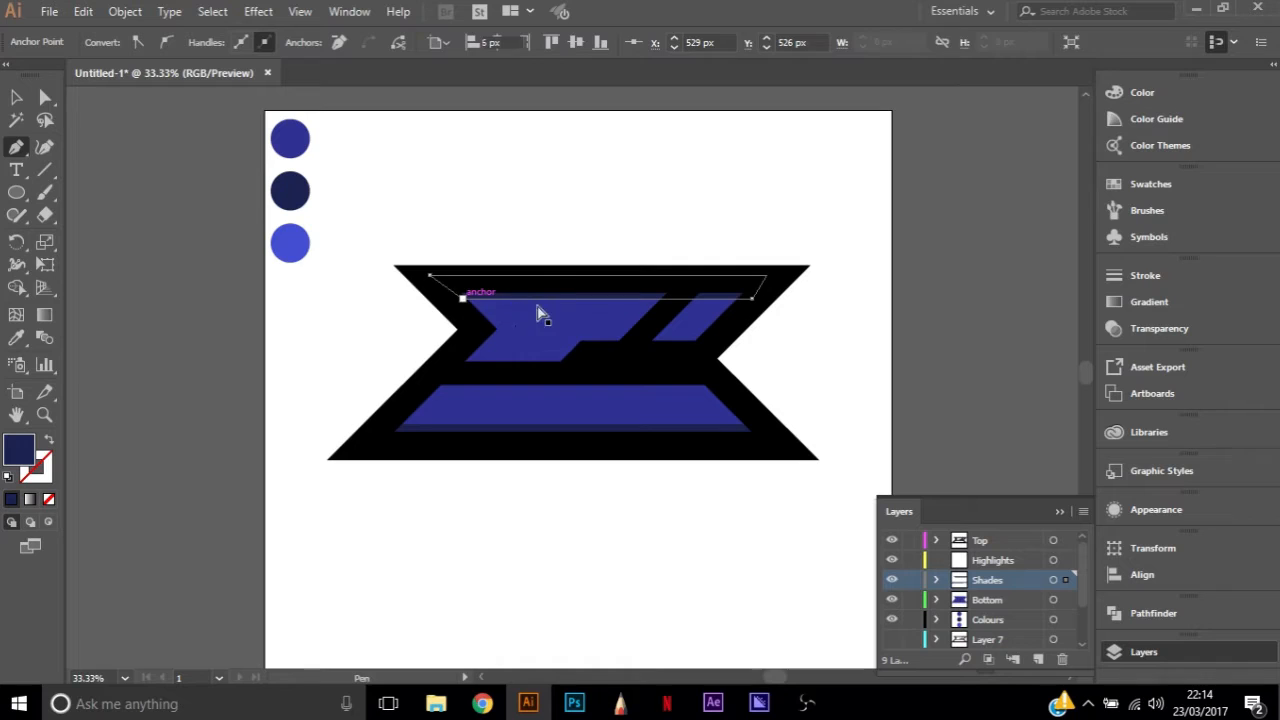
Lower the upper strip's two bottom corner points to thicken it evenly, placing the right one at X 1540 px, Y 614 px
key(a)
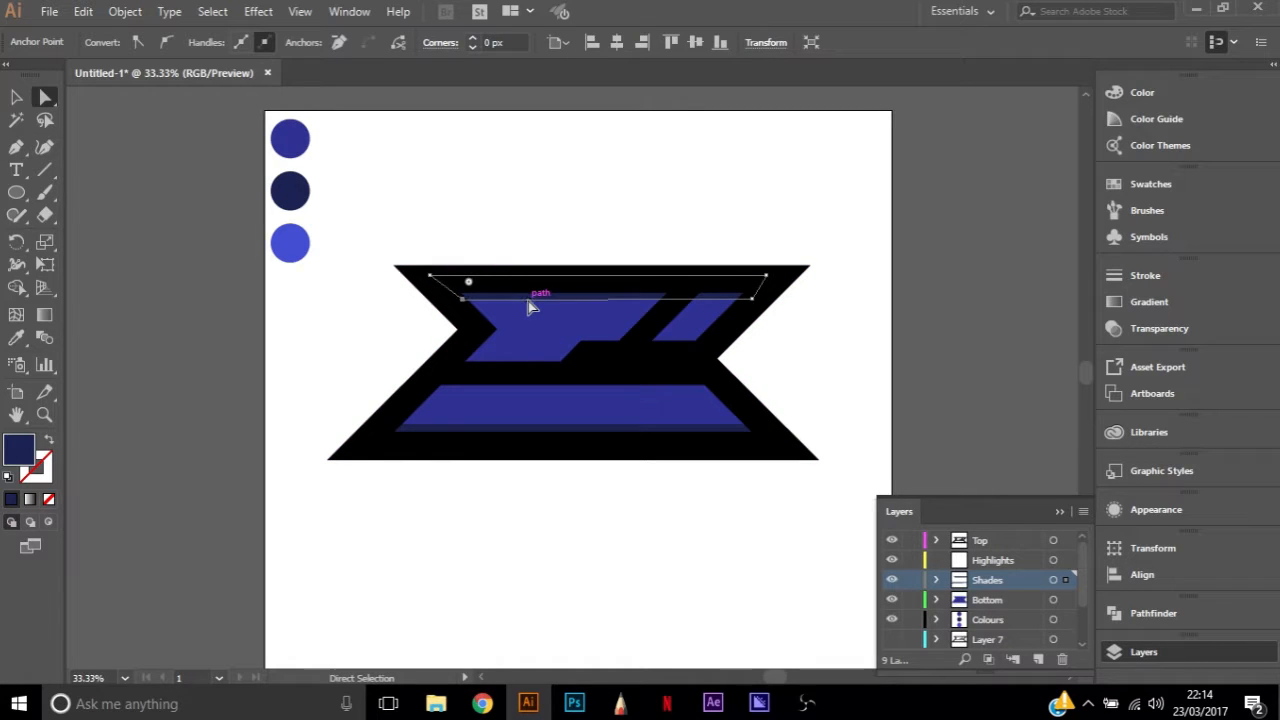
key(Down)
key(Down)
key(Down)
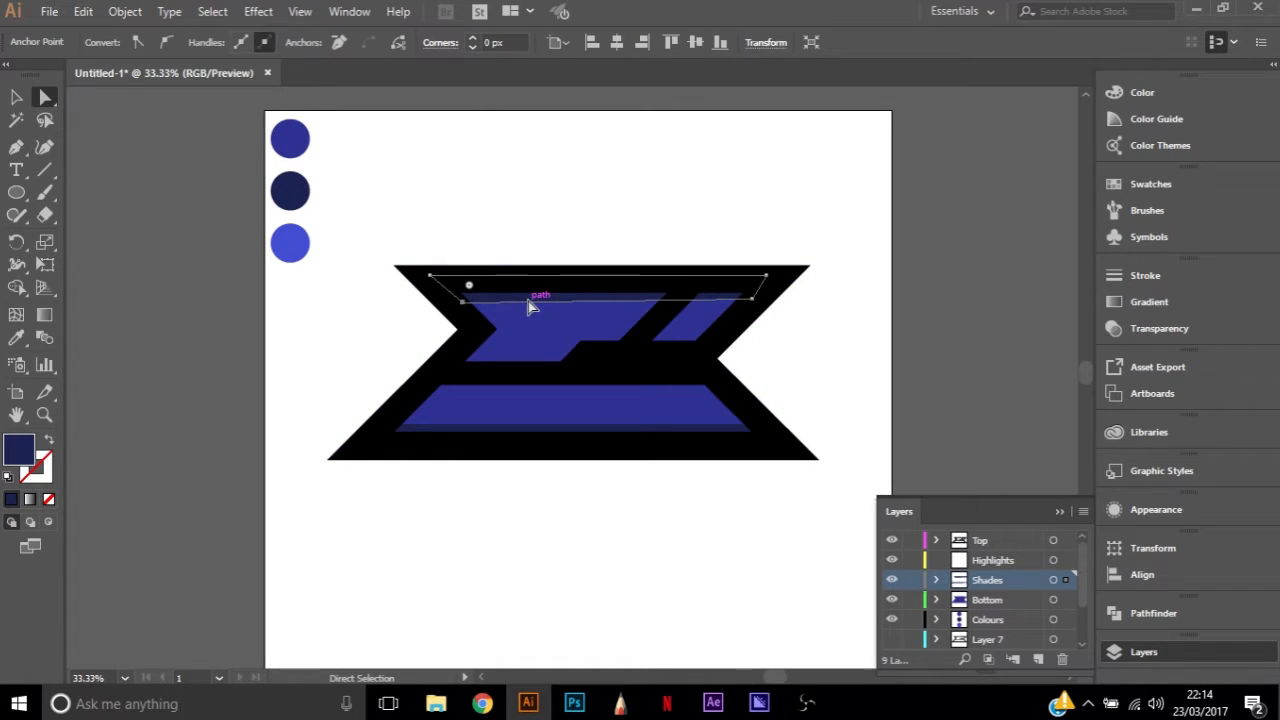
drag(754, 299, 748, 316)
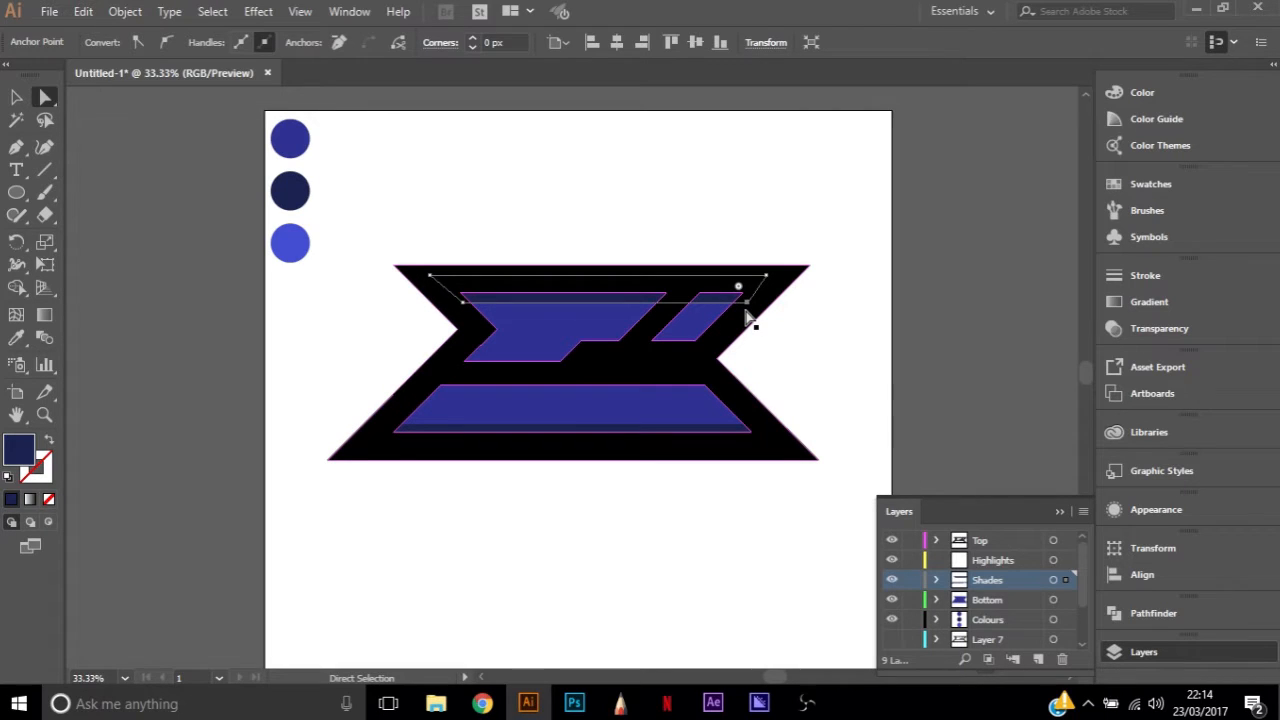
Fill the upper strip with the lowest swatch circle's light blue using the Eyedropper and deselect it
key(i)
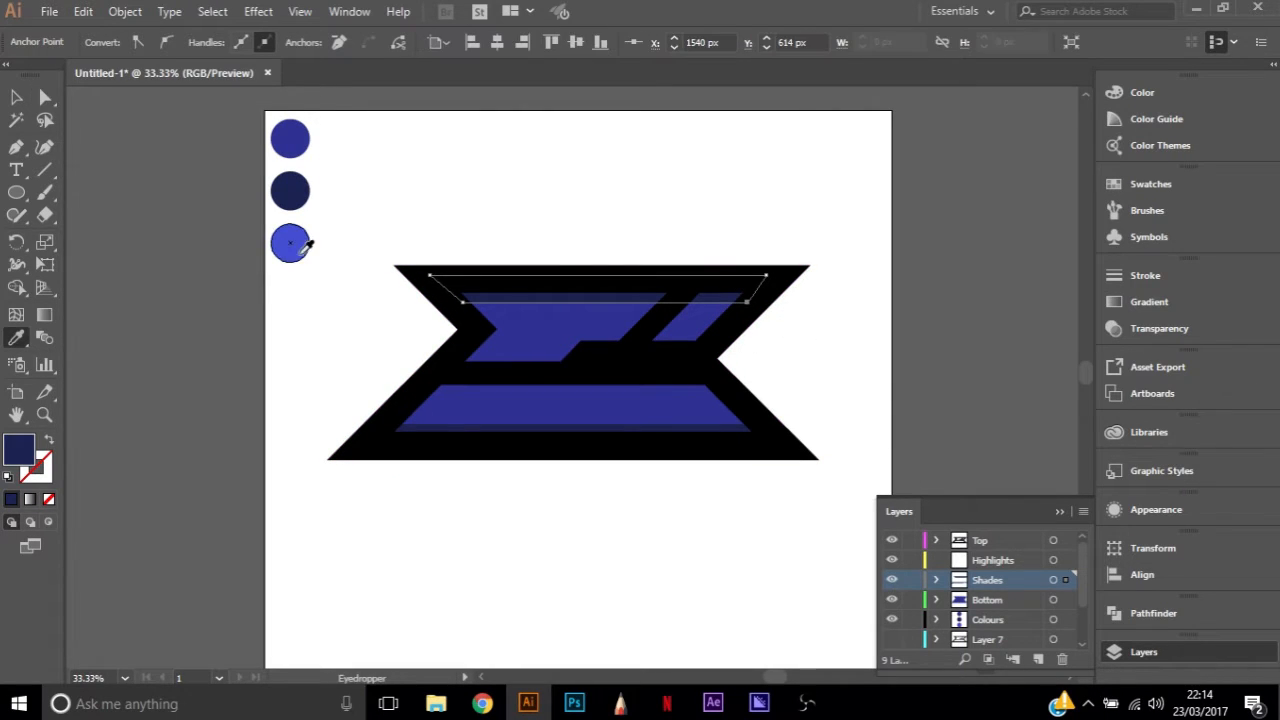
click(300, 243)
key(a)
click(662, 232)
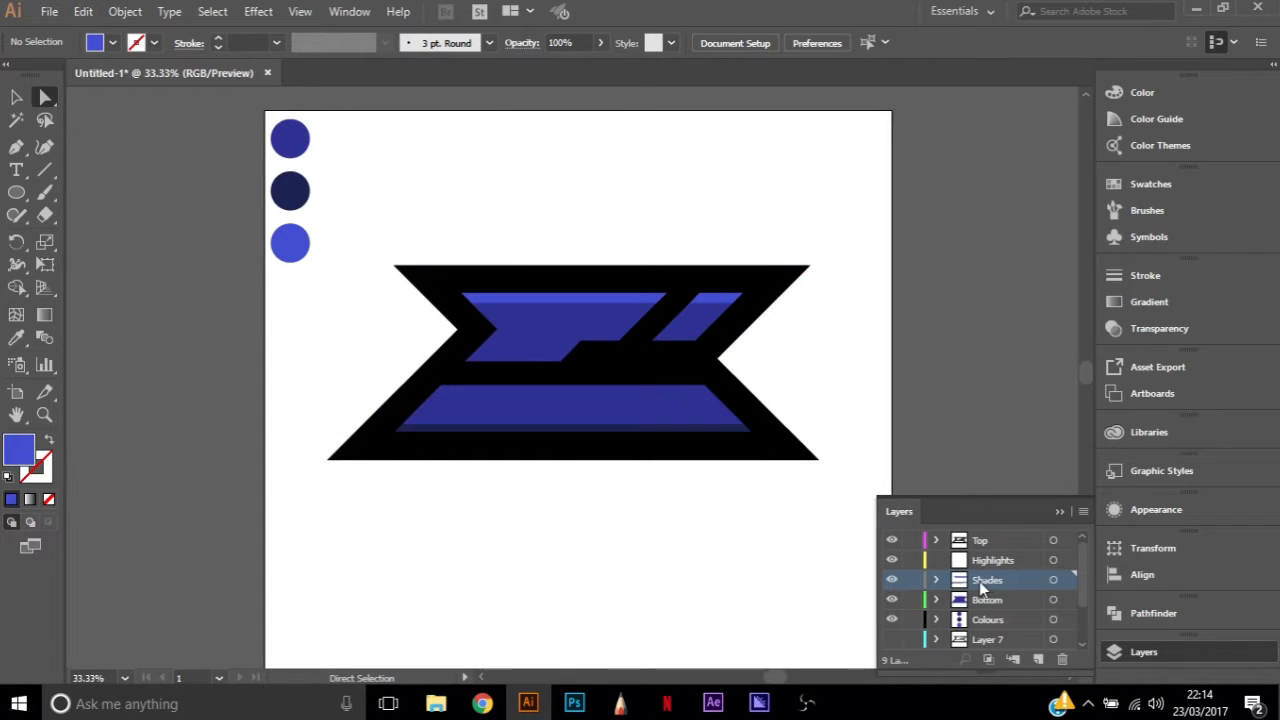
Copy the light blue upper strip from the Shades layer to the Highlights layer and align the copy over the original
click(593, 297)
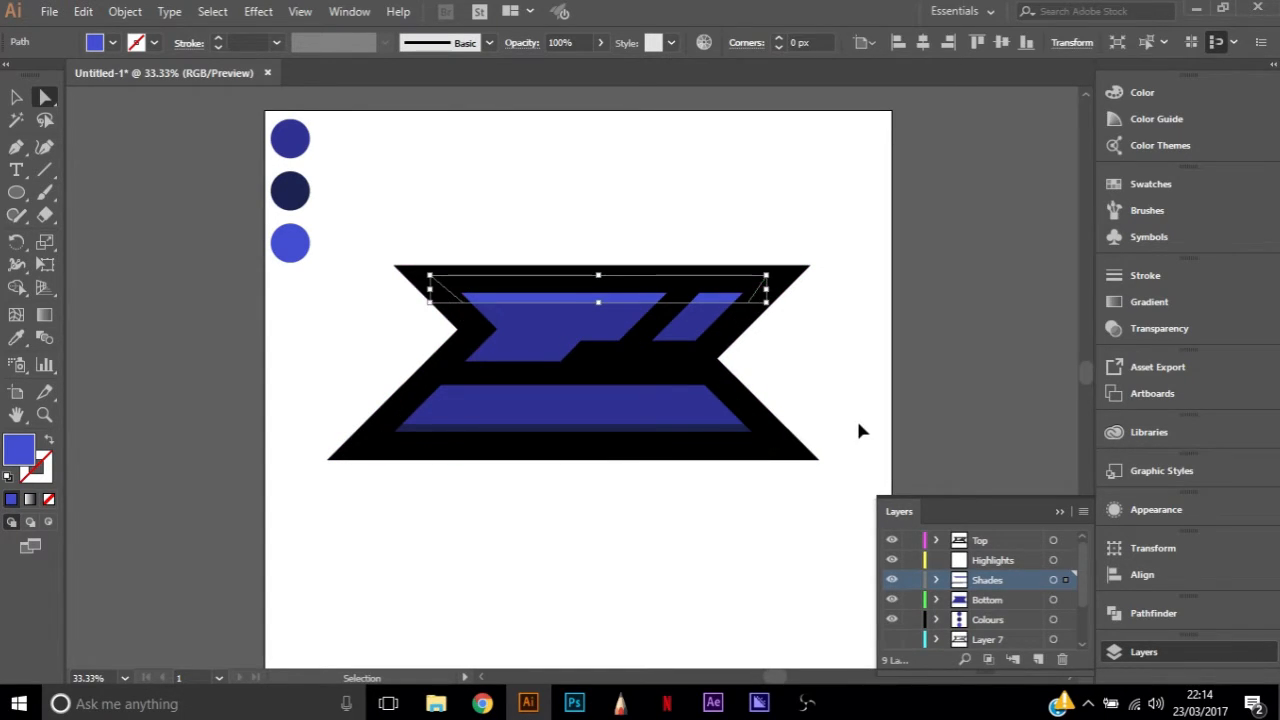
key(a)
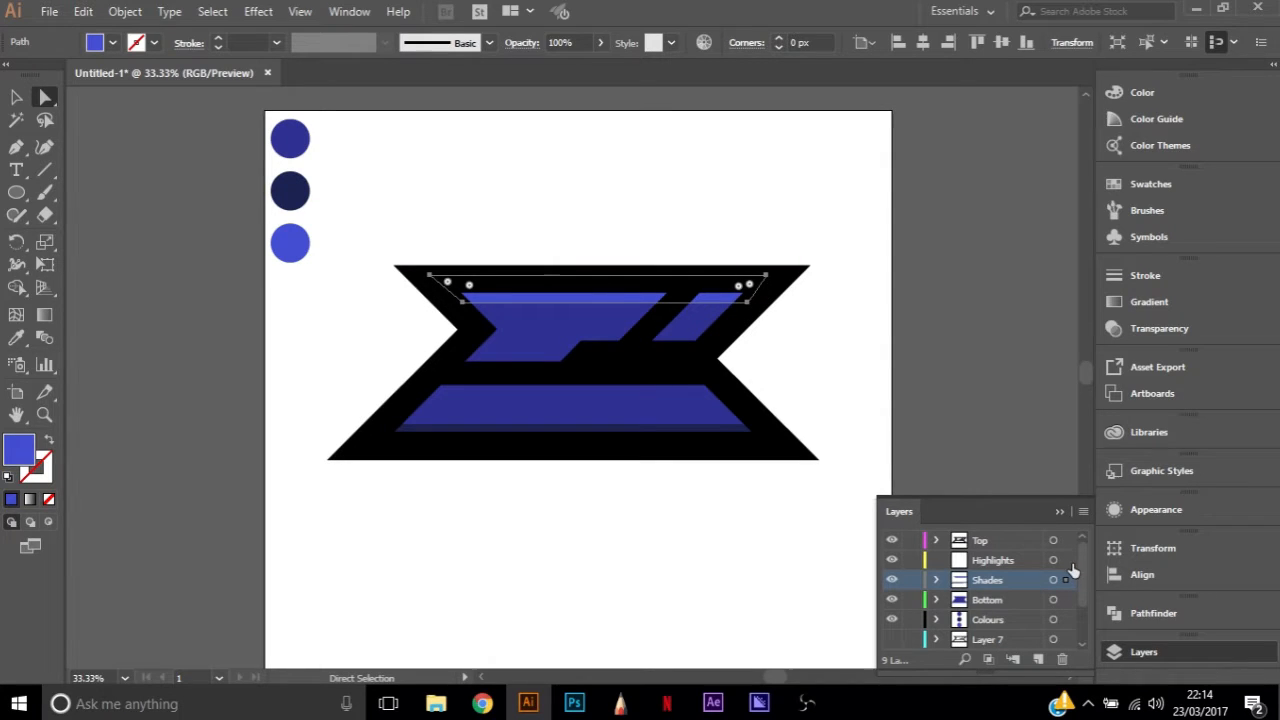
key(ctrl+shift+a)
click(1010, 561)
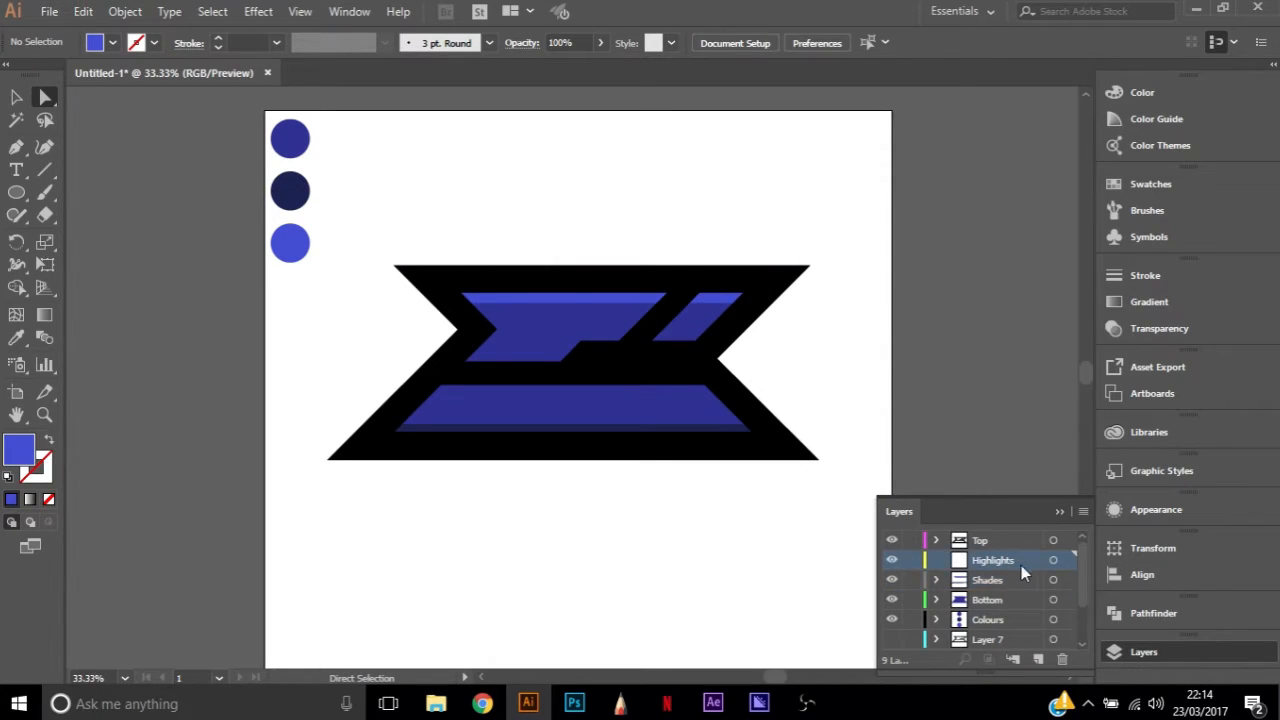
key(ctrl+f)
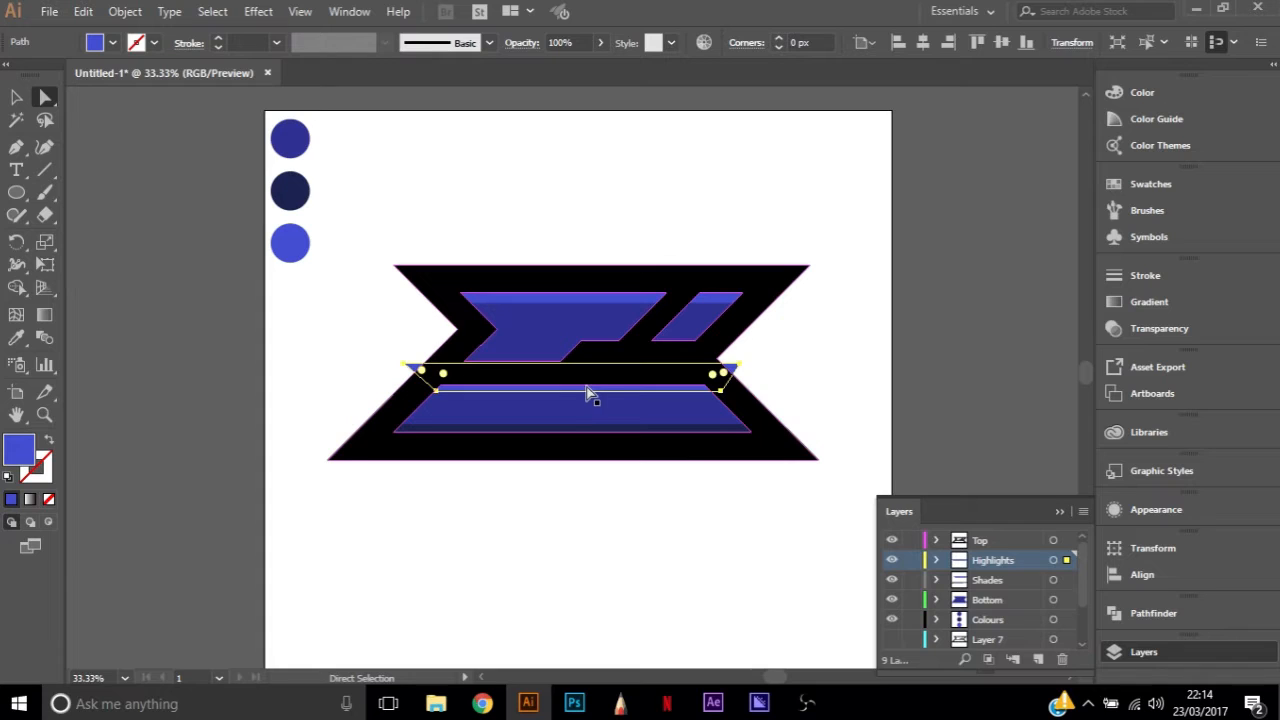
drag(590, 395, 611, 297)
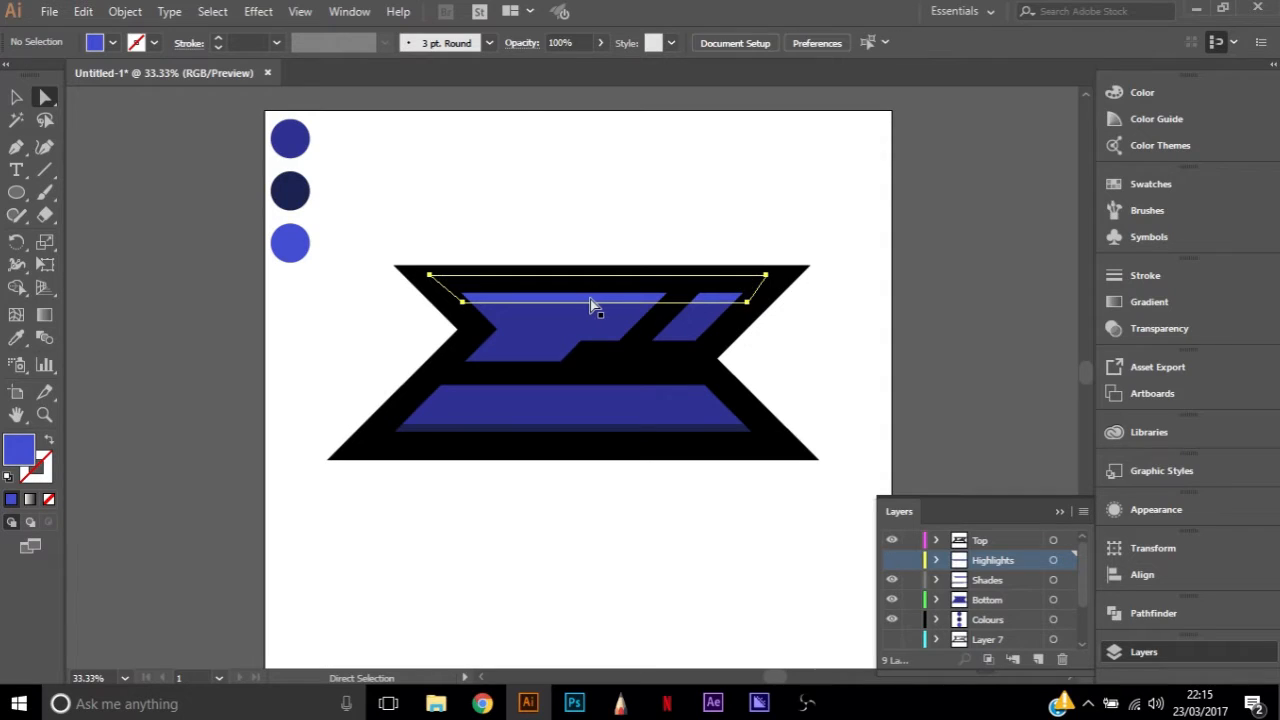
With the Highlights layer hidden, delete the original light blue upper strip from the Shades layer and show Highlights again
drag(578, 302, 688, 362)
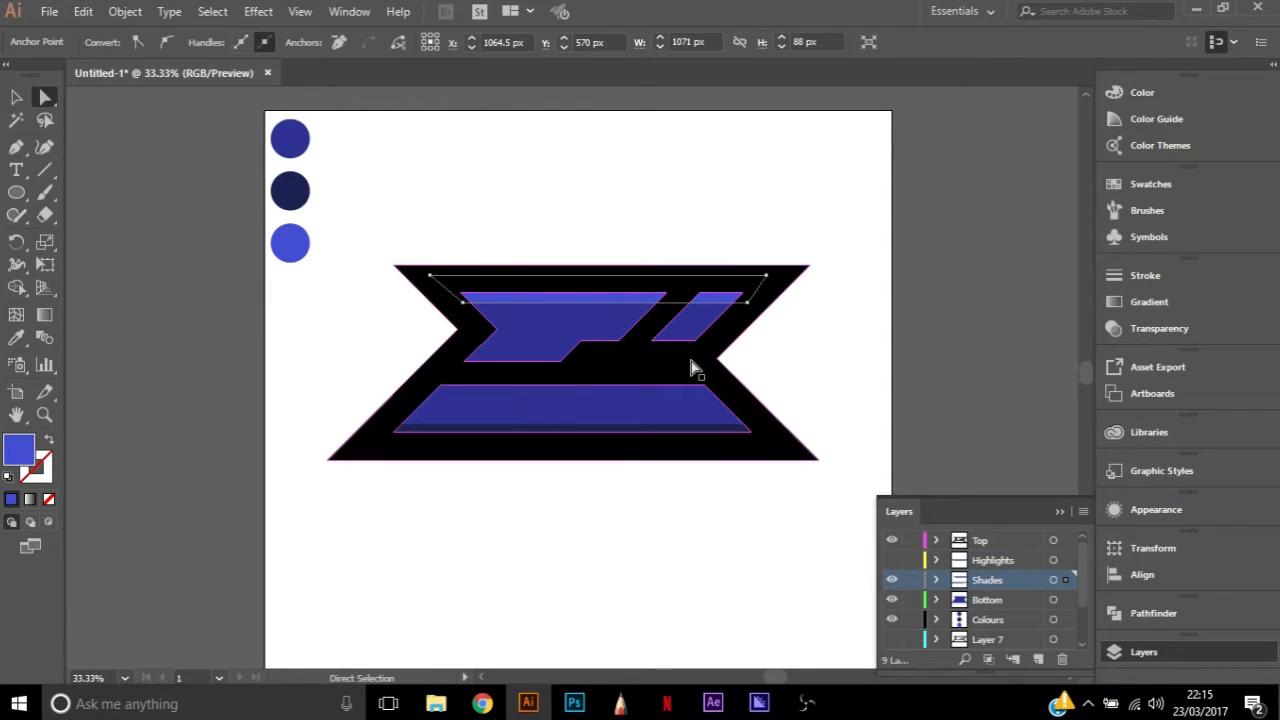
key(Delete)
key(Delete)
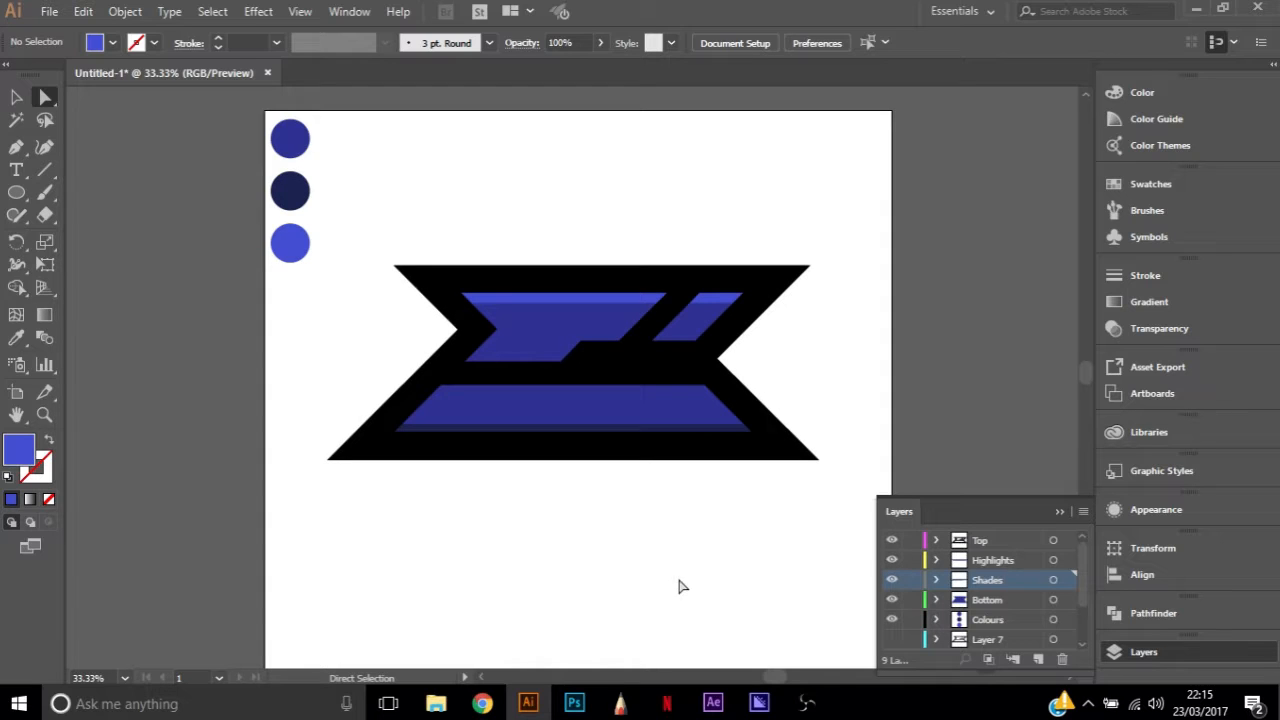
Draw a dark navy Pen tool strip on the Shades layer along the stepped lower edges of the two upper blue shapes
click(1067, 582)
key(p)
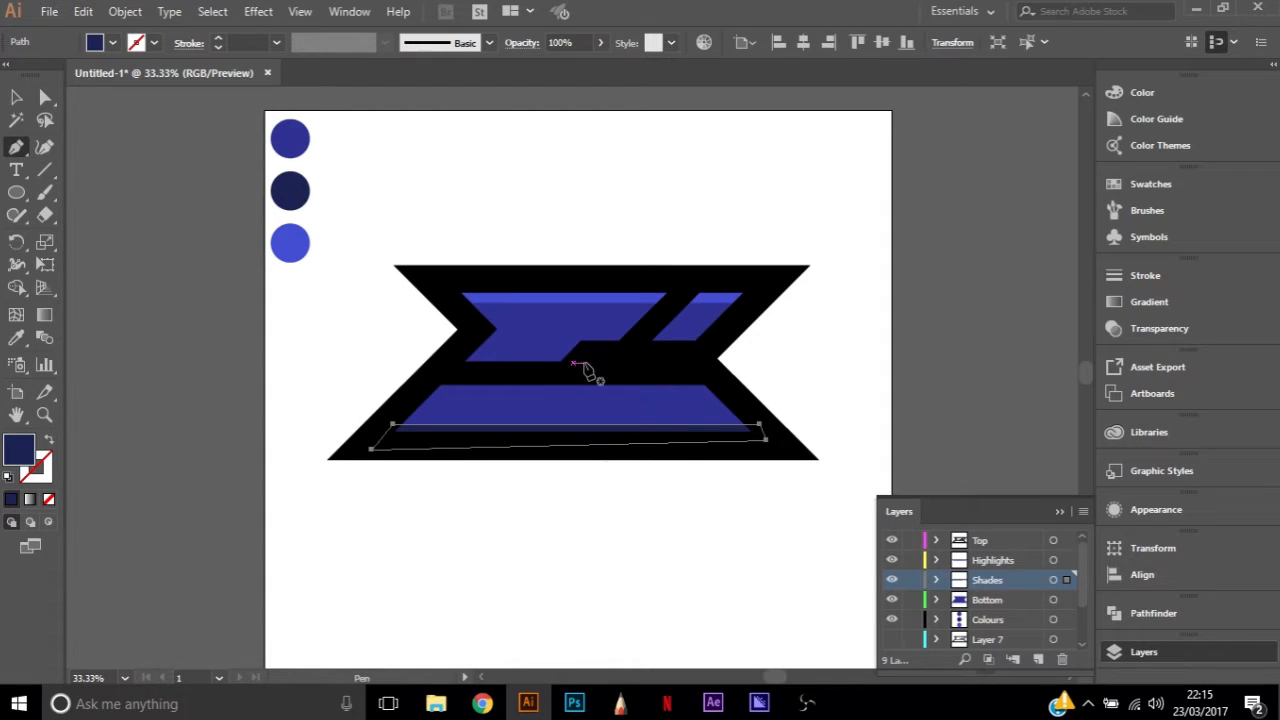
scroll(583, 346, up, 2)
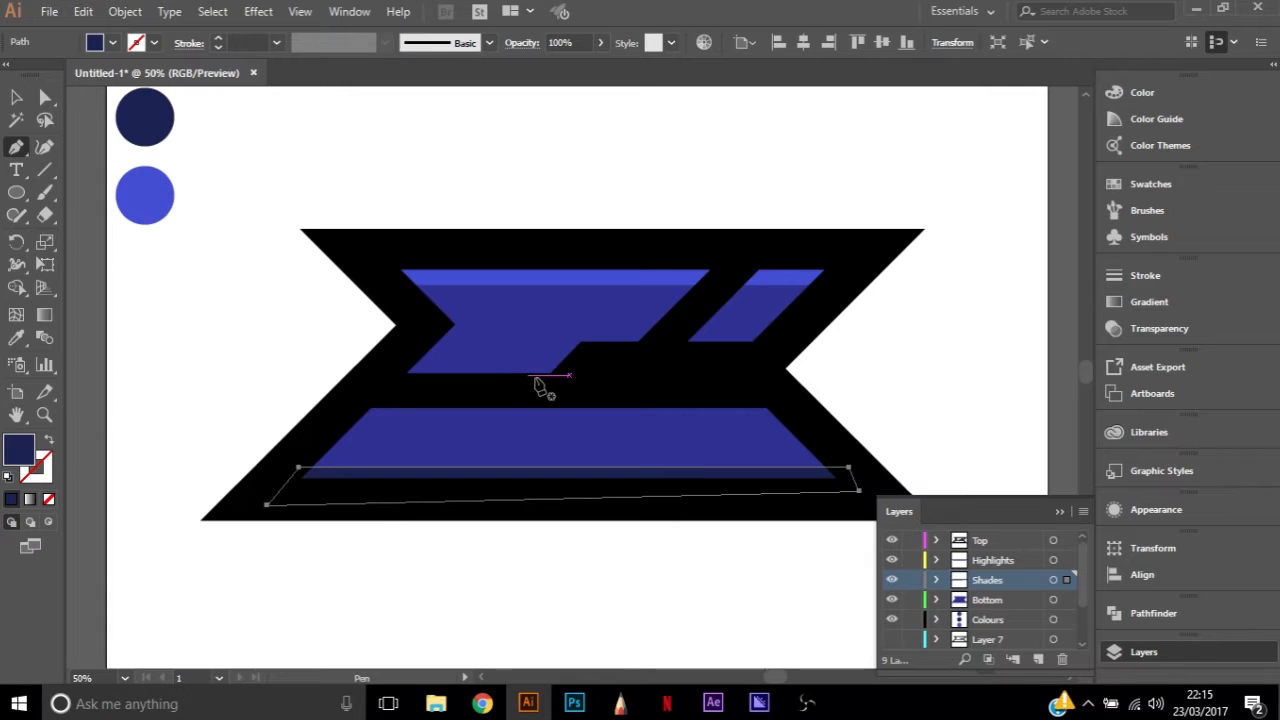
drag(538, 375, 582, 337)
click(581, 333)
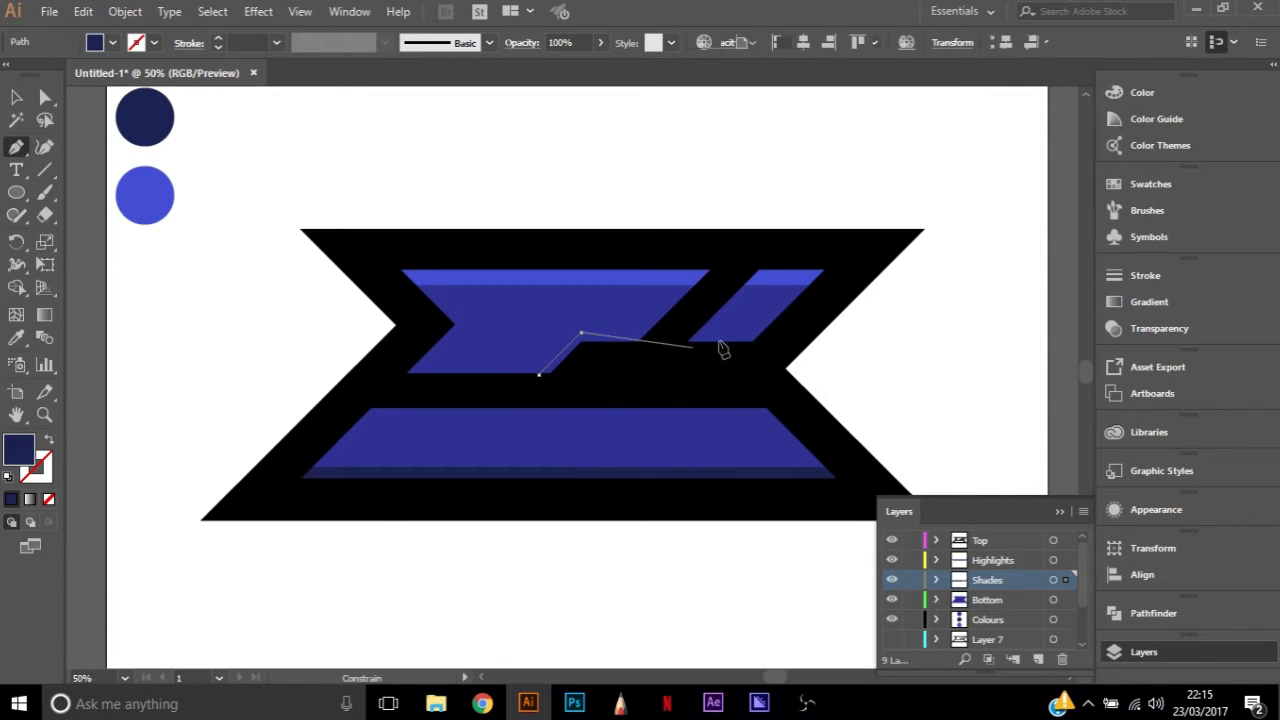
key(ctrl+z)
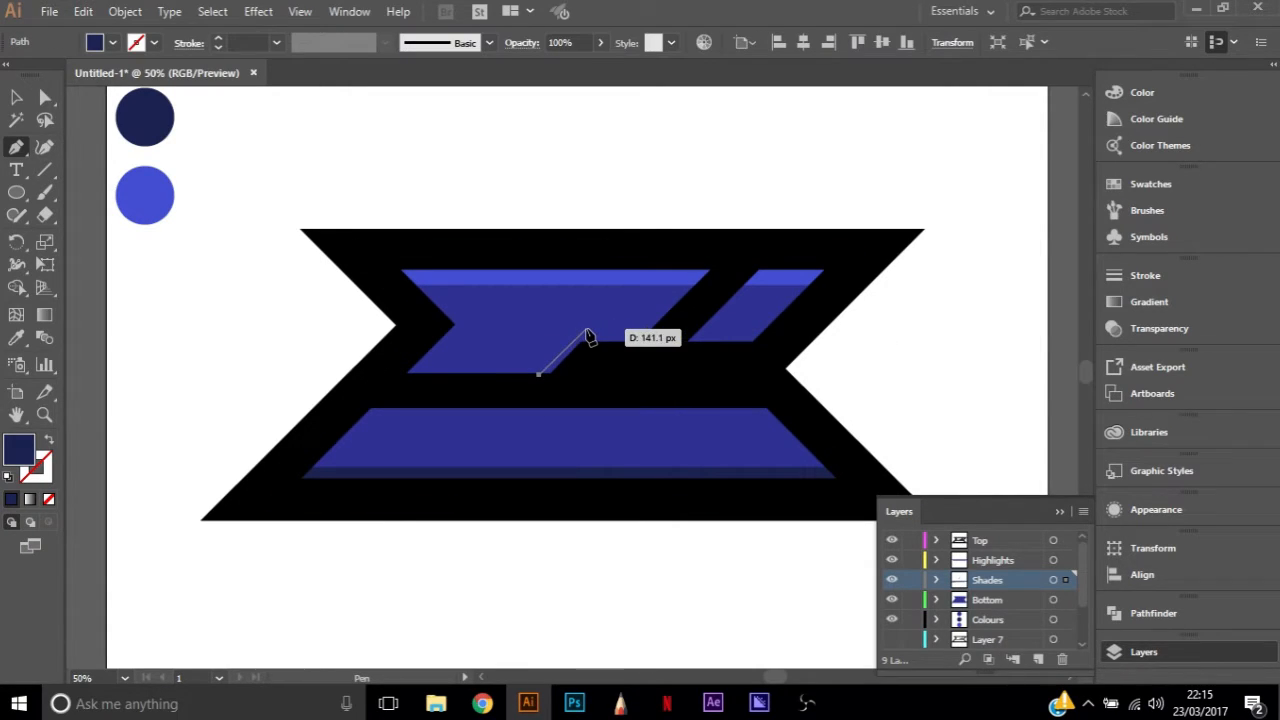
click(586, 328)
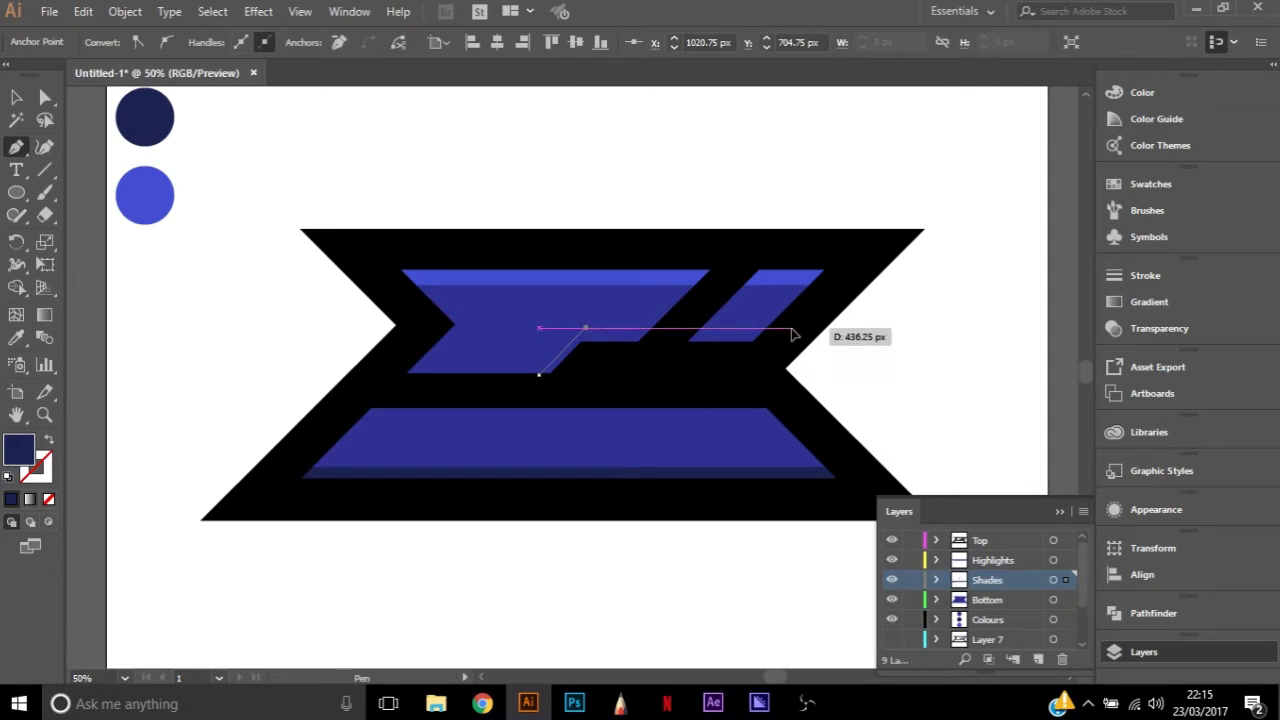
click(791, 328)
click(768, 355)
click(595, 355)
click(523, 385)
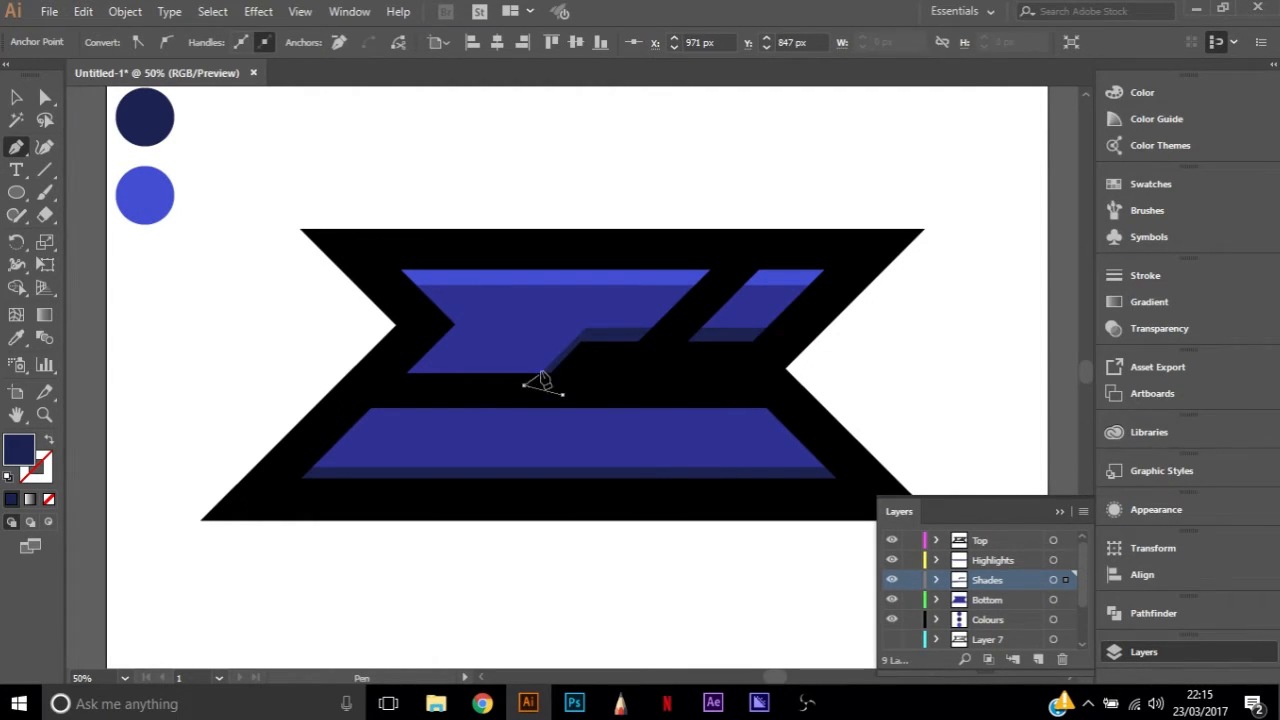
Lower the two upper corner points of the stepped shade strip slightly to thin its horizontal part, and deselect it
key(a)
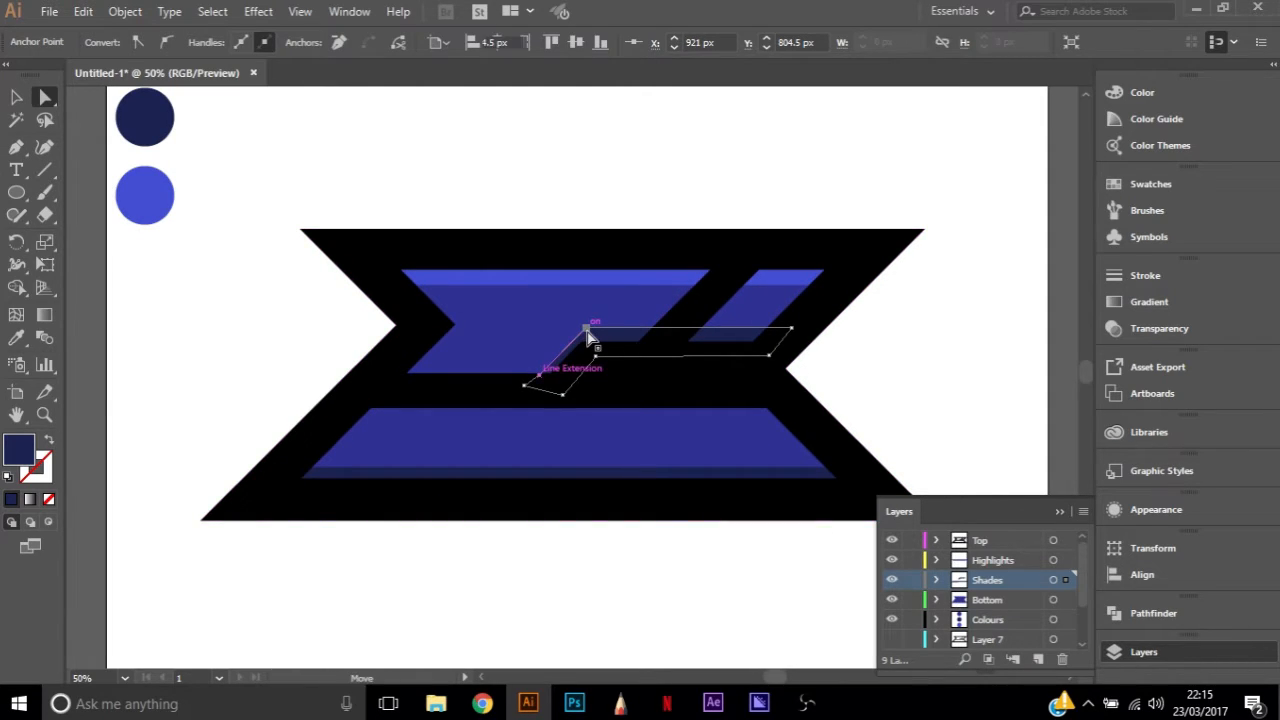
click(587, 331)
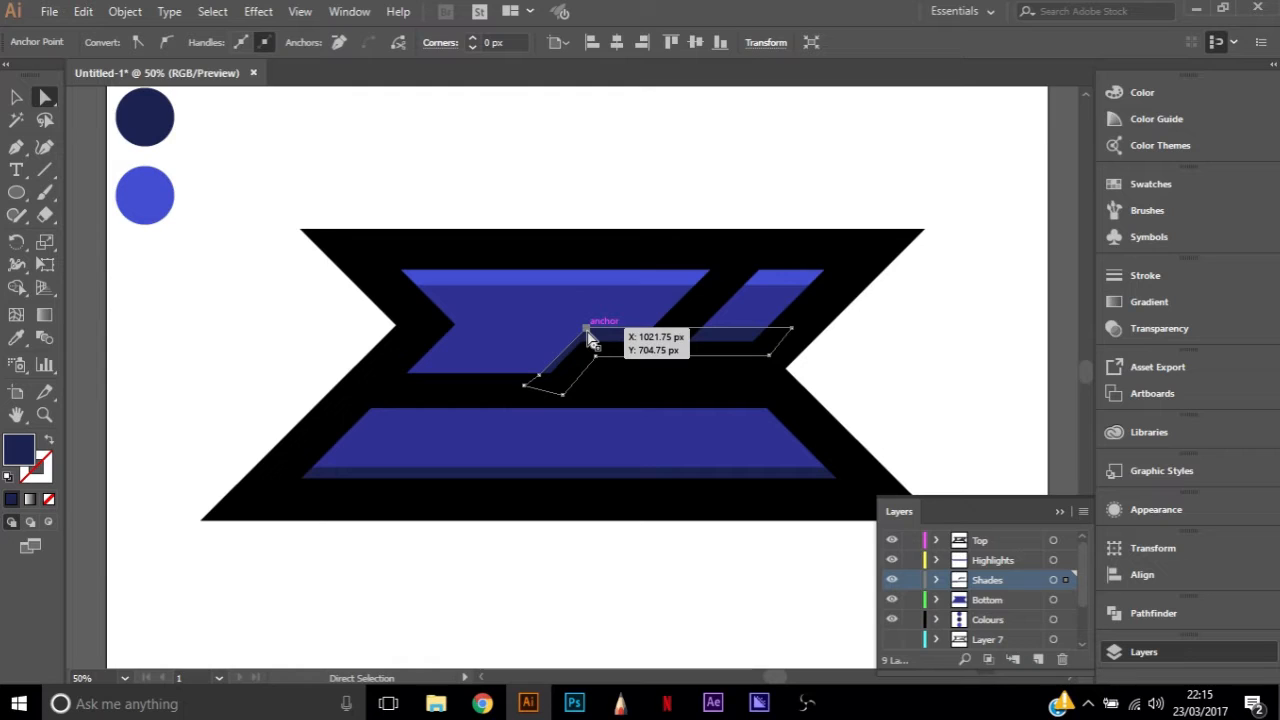
click(909, 360)
click(607, 336)
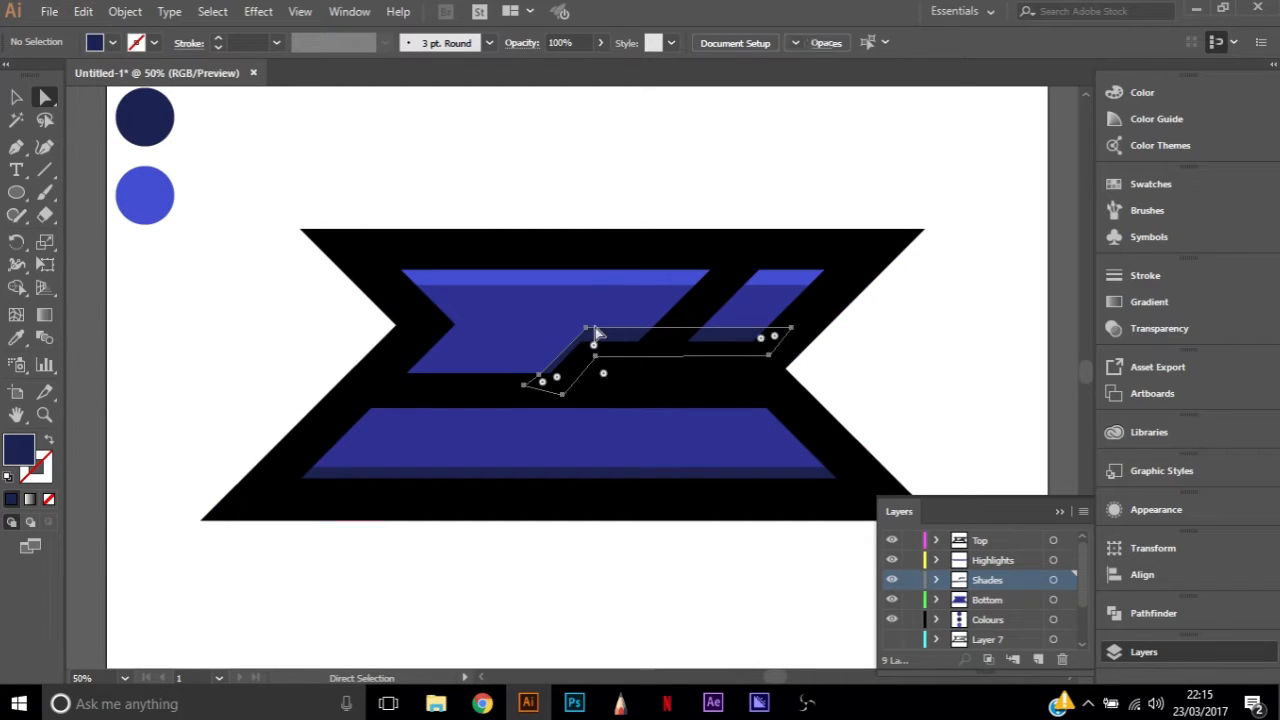
click(587, 329)
click(791, 330)
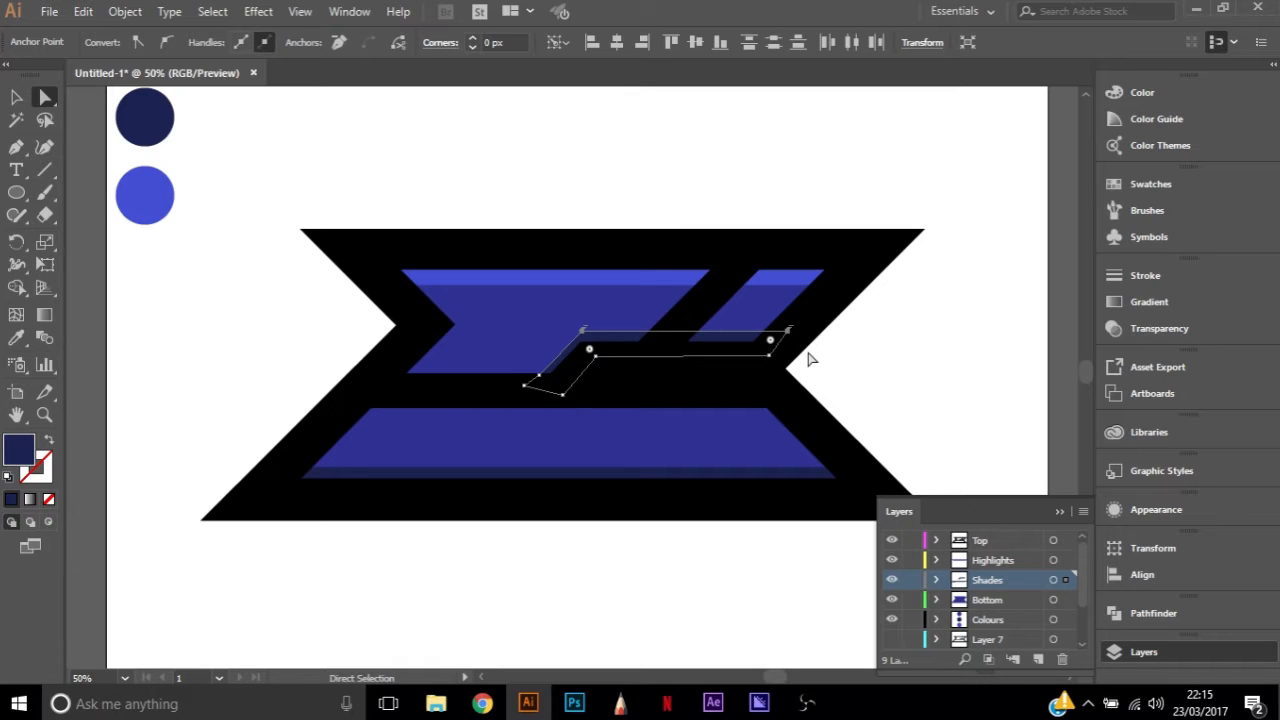
click(882, 368)
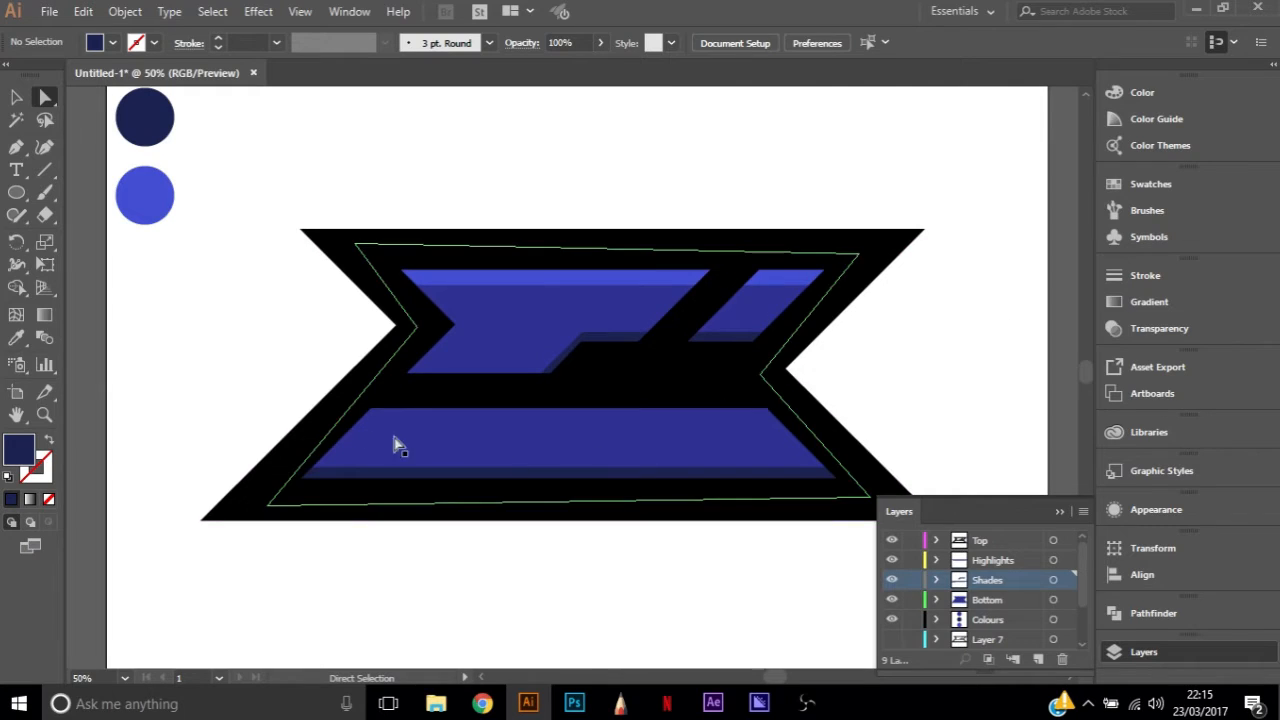
Draw a closed light blue Pen tool strip on the Highlights layer along the top edge of the lower blue shape
click(1068, 560)
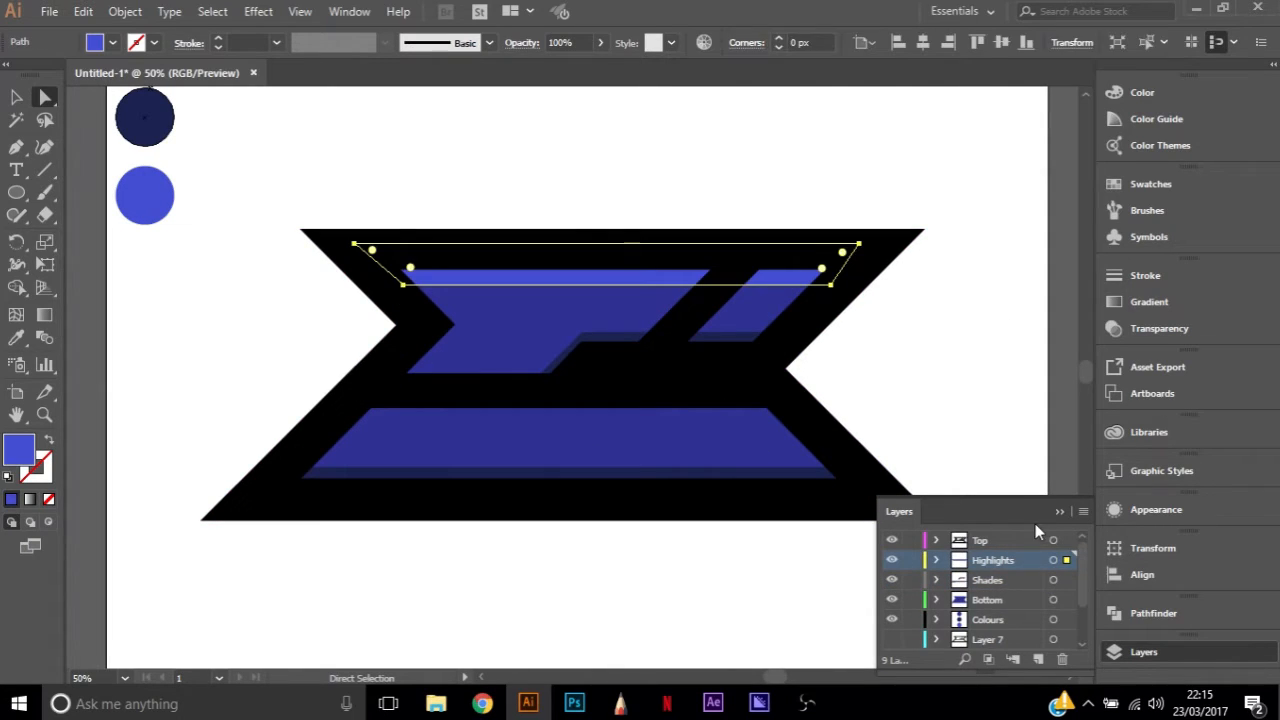
key(p)
click(348, 415)
shift+click(797, 430)
click(757, 395)
click(354, 395)
click(349, 416)
key(a)
click(958, 392)
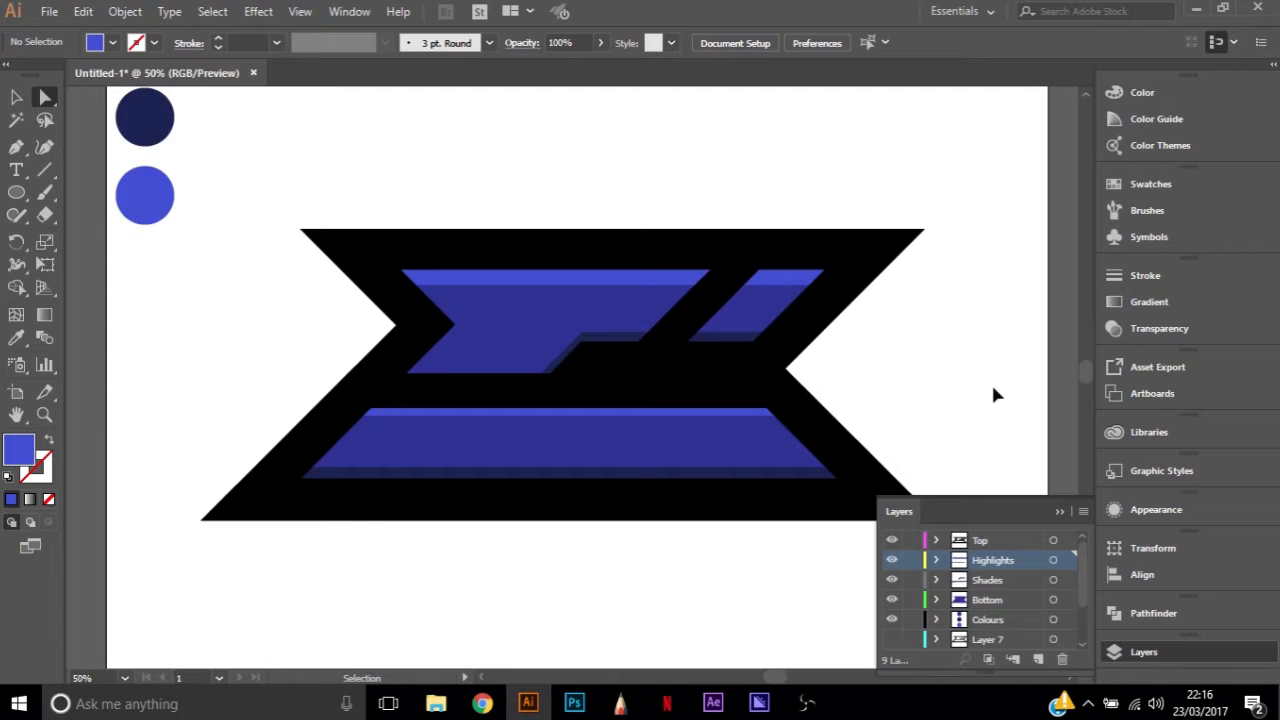
Lower the bottom edge of the lower shape's highlight strip to thicken it, and deselect it
key(ctrl+0)
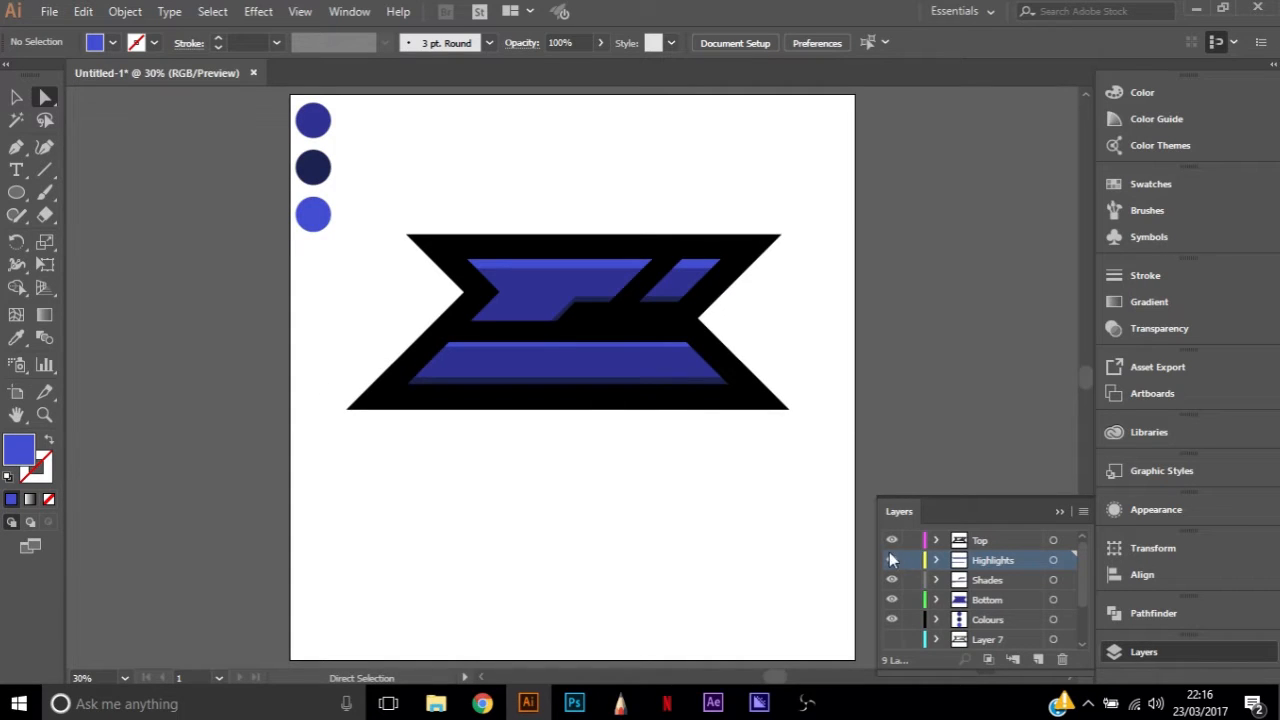
click(594, 344)
key(ctrl+1)
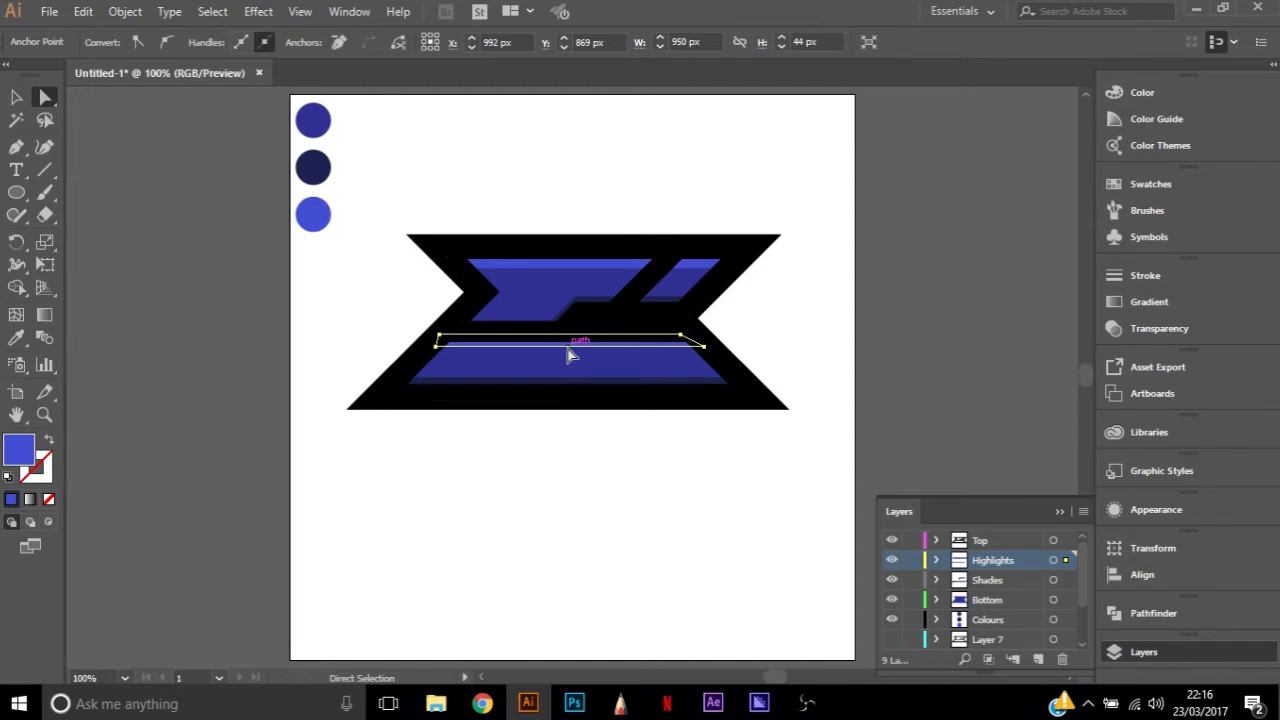
click(586, 342)
key(Down)
key(Down)
key(Down)
key(Down)
key(Down)
key(Down)
key(Down)
key(Down)
key(Down)
key(Down)
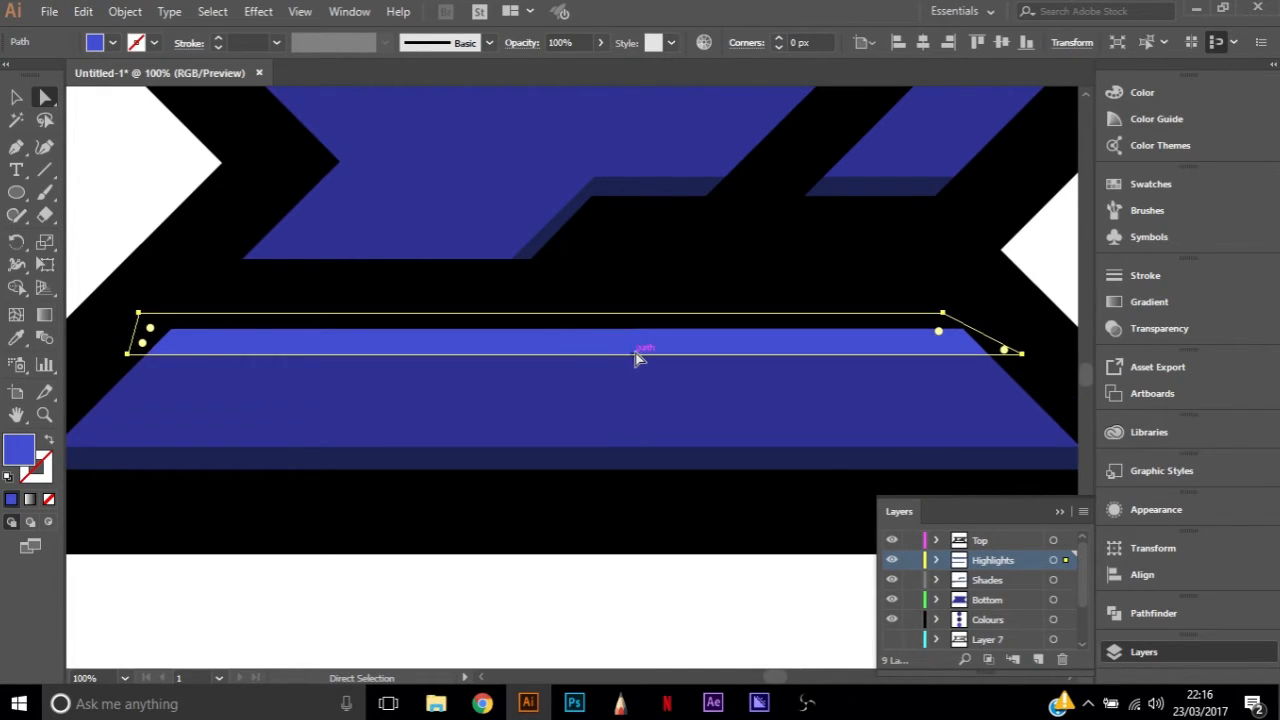
key(ctrl+0)
click(812, 362)
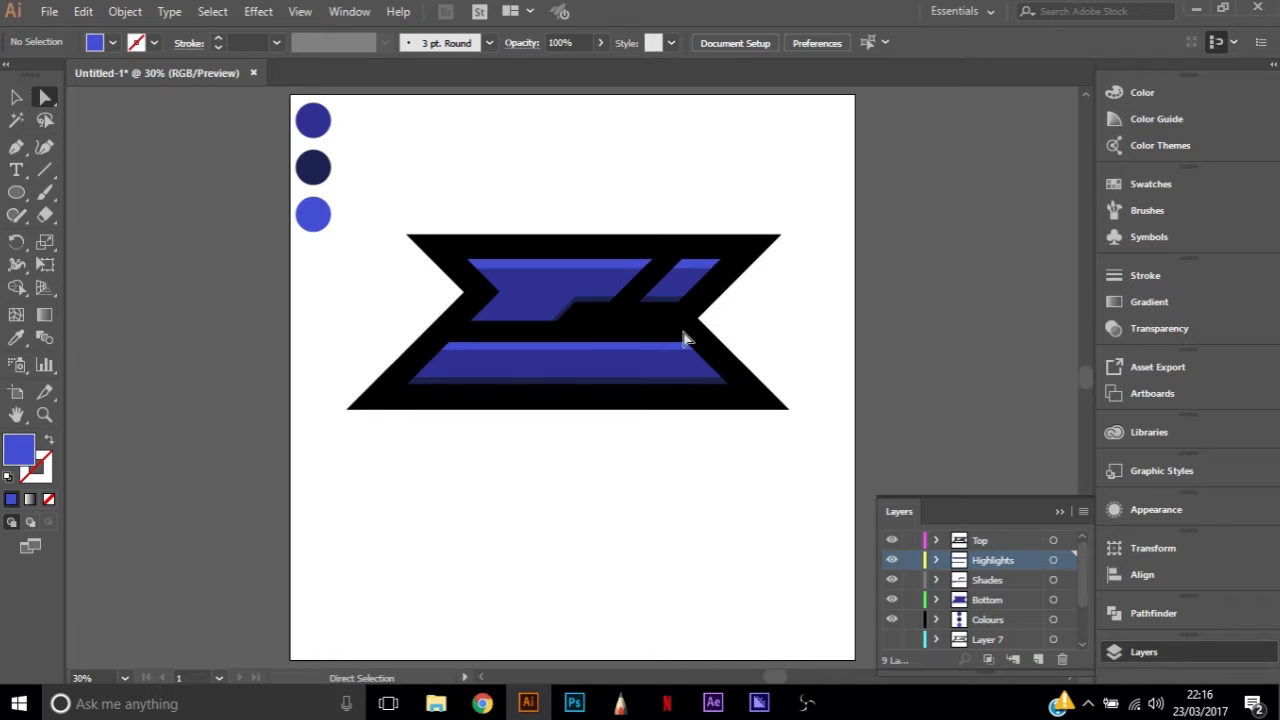
Delete the highlight strip from the top edge of the lower blue shape
scroll(586, 343, up, 2)
click(597, 358)
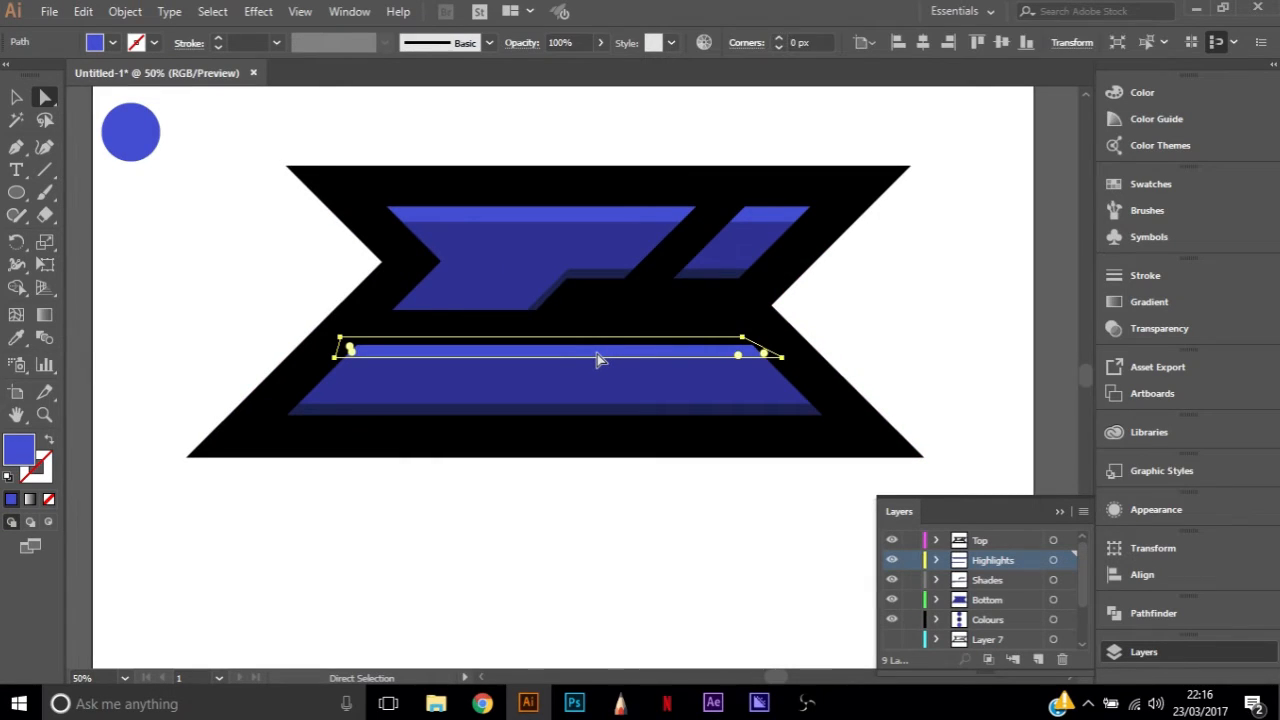
key(Delete)
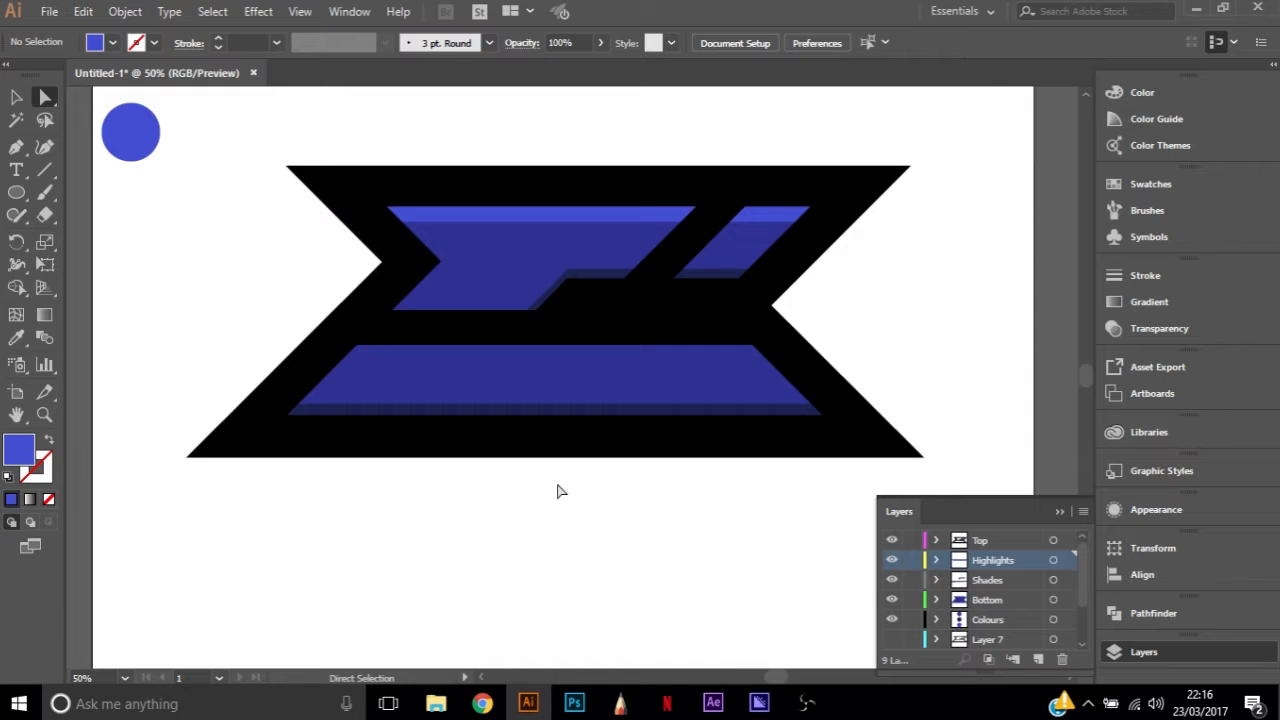
Fill the thick black outline with the dark navy swatch circle's colour, darken it to #080A16, and deselect it
scroll(551, 486, up, 3)
scroll(555, 488, down, 1)
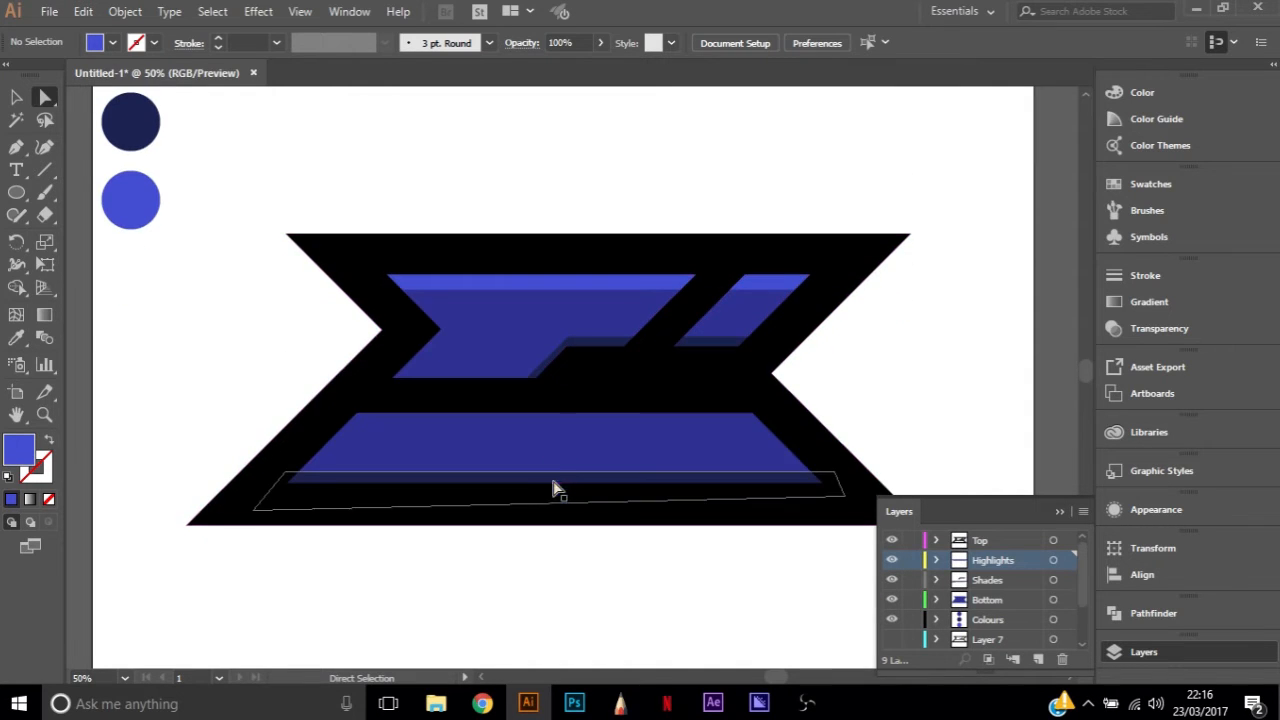
click(737, 392)
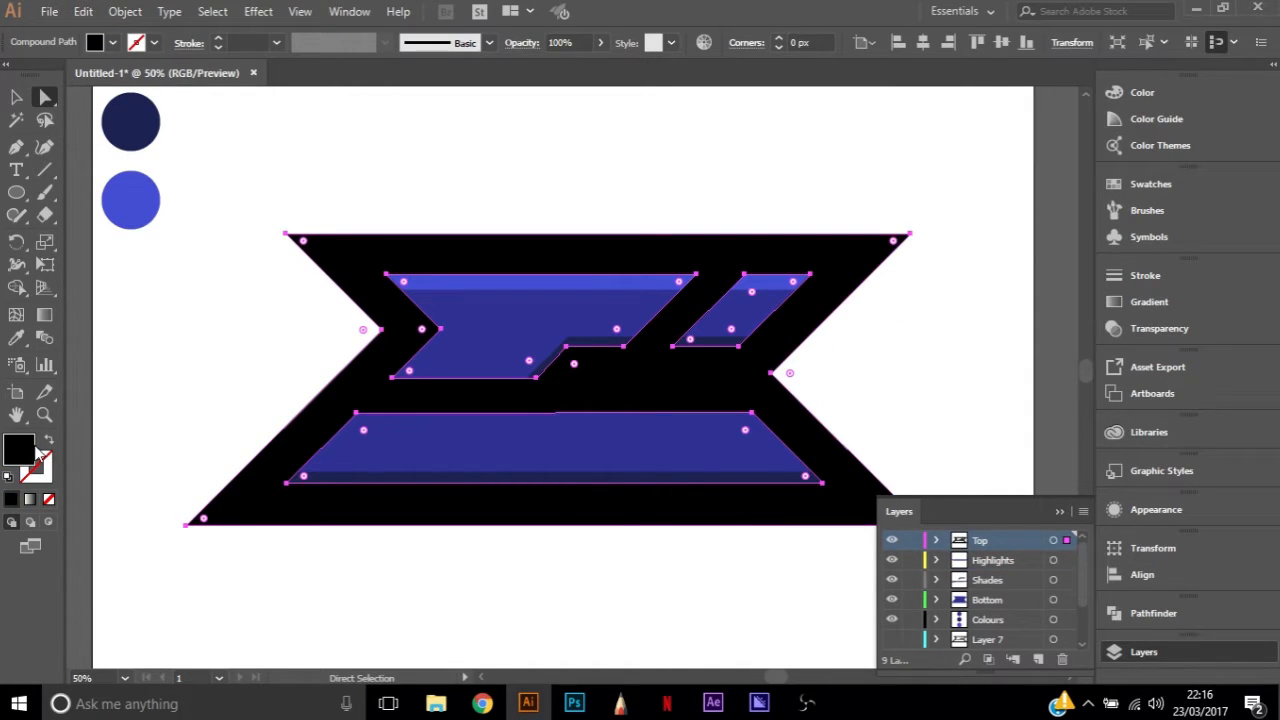
key(i)
click(130, 121)
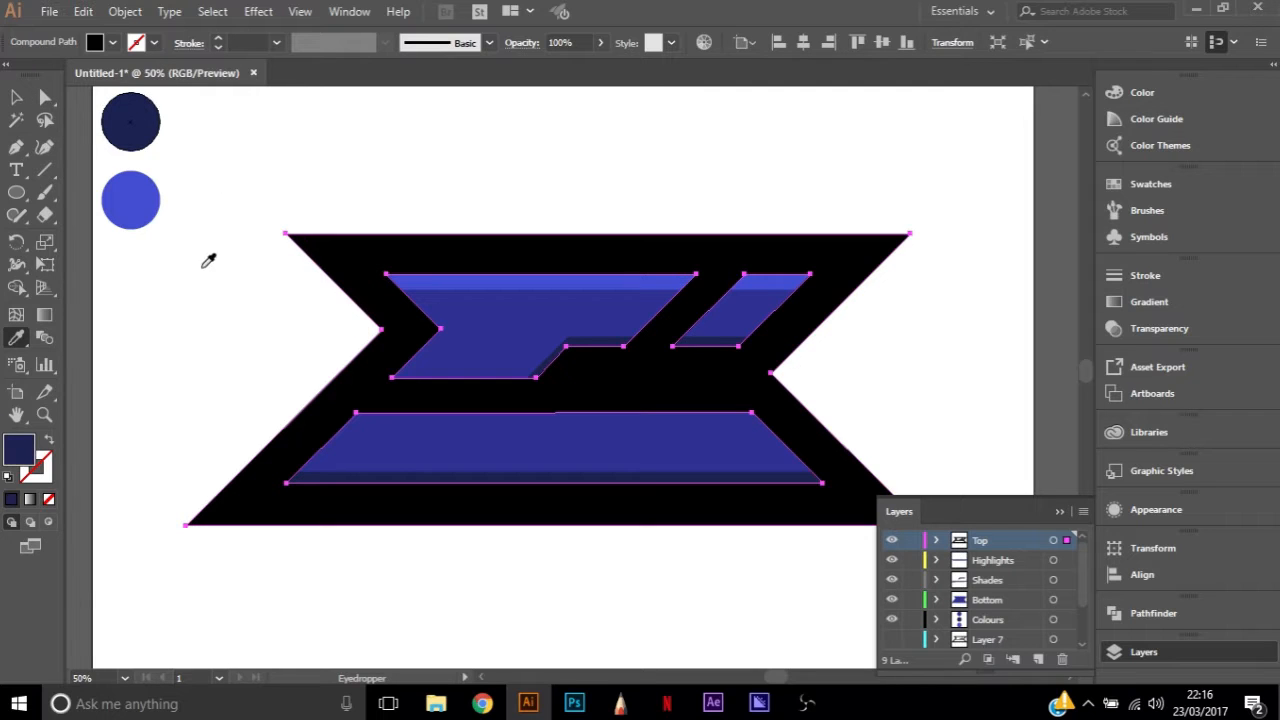
double_click(17, 455)
drag(926, 431, 934, 438)
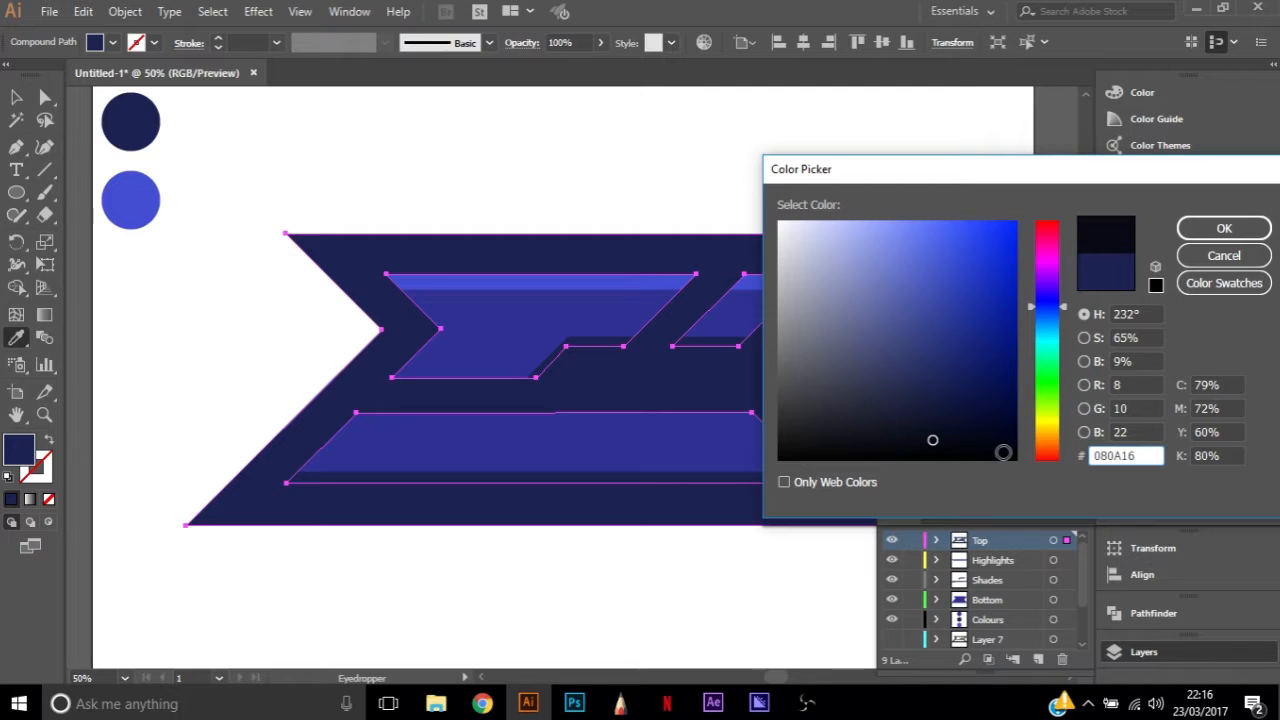
click(1228, 236)
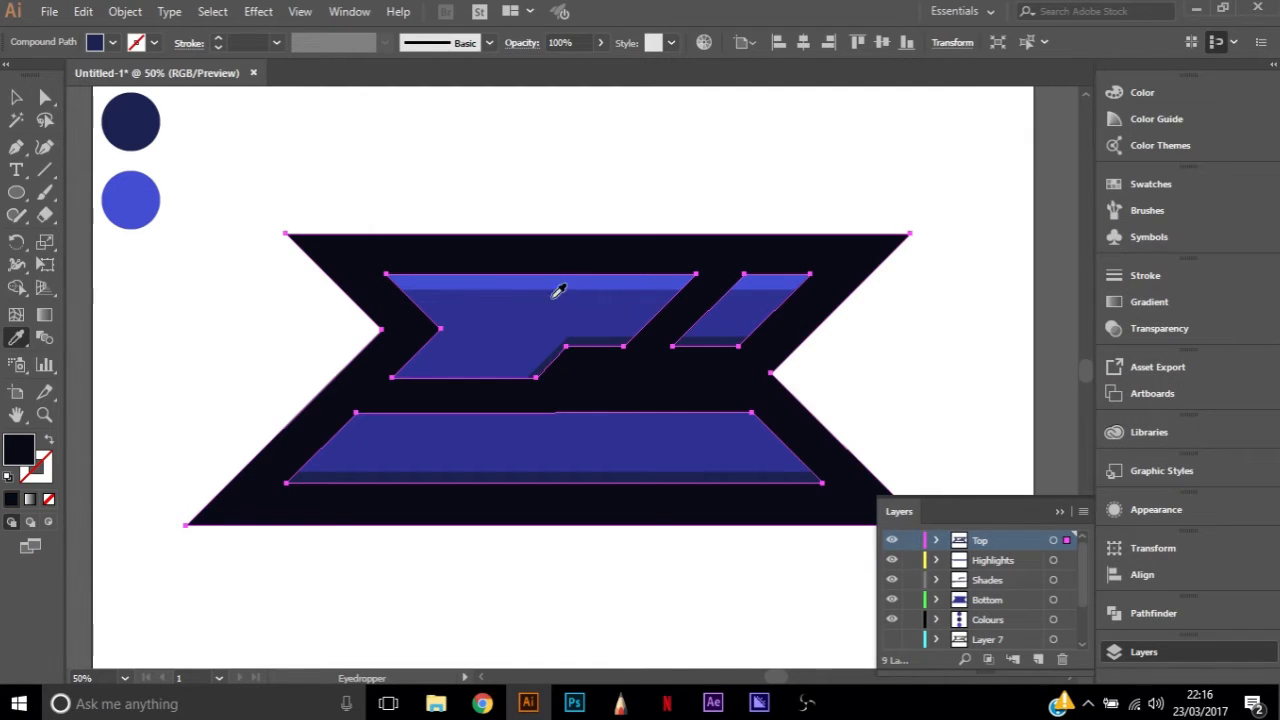
key(a)
click(897, 294)
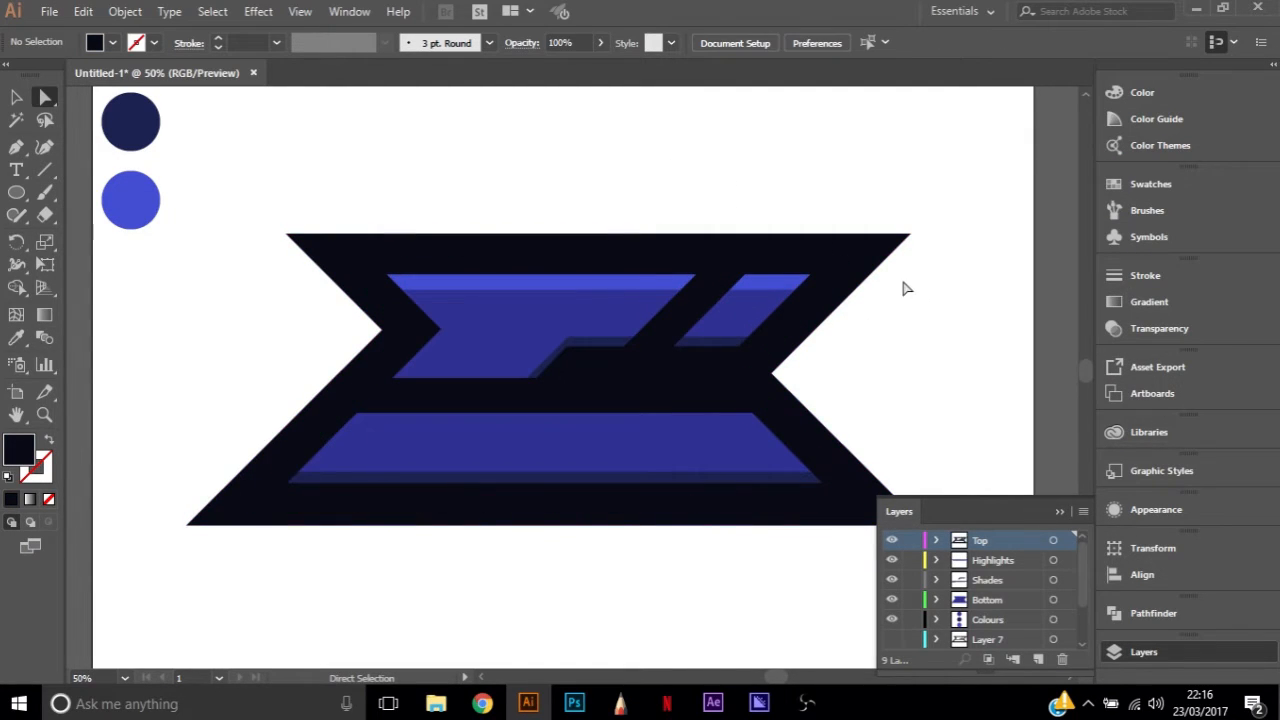
Darken the outline's fill further to an almost black navy with the Color Picker
click(691, 371)
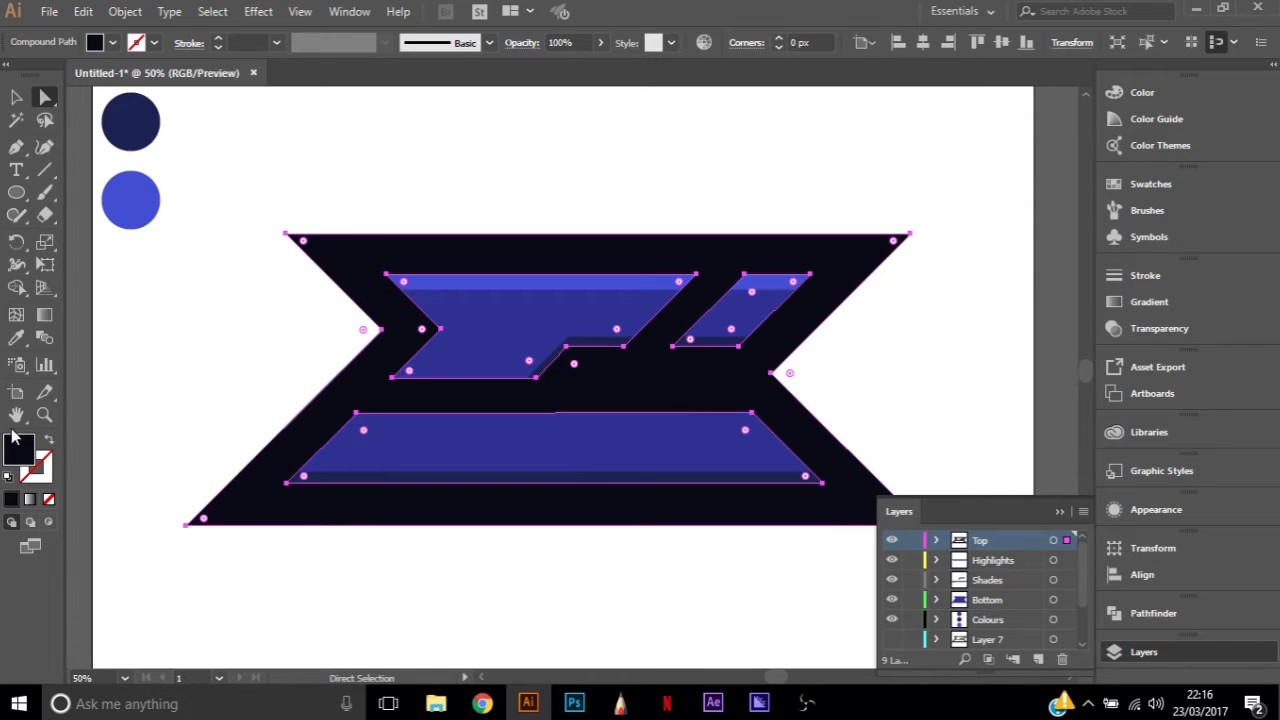
double_click(19, 450)
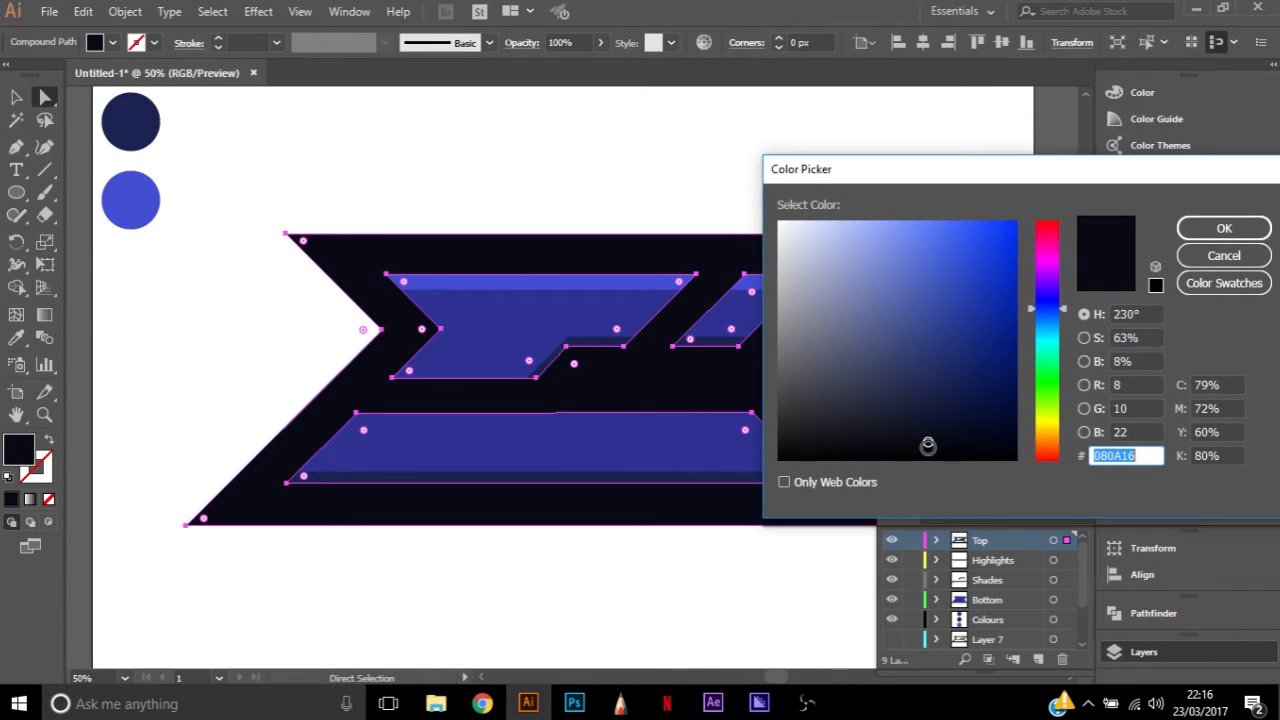
click(1228, 228)
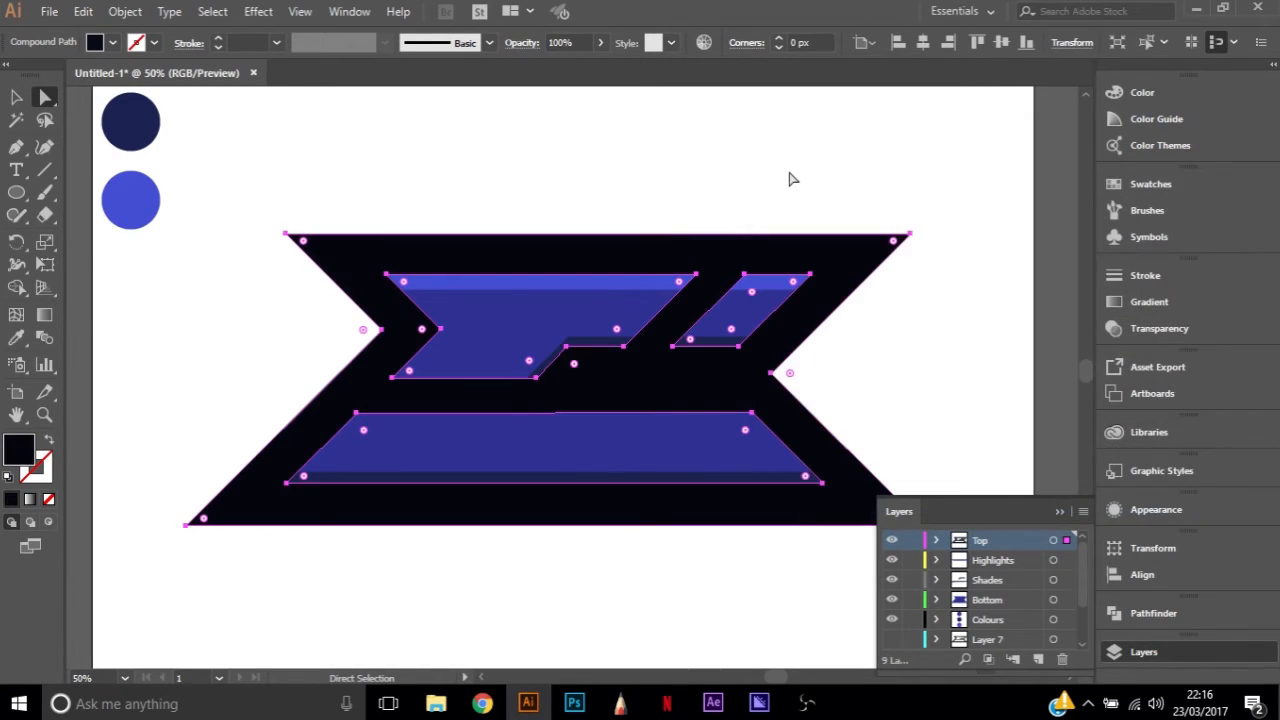
Shift the diagonal corner points of the upper shade strip outward to thicken its slanted part, and deselect it
click(903, 365)
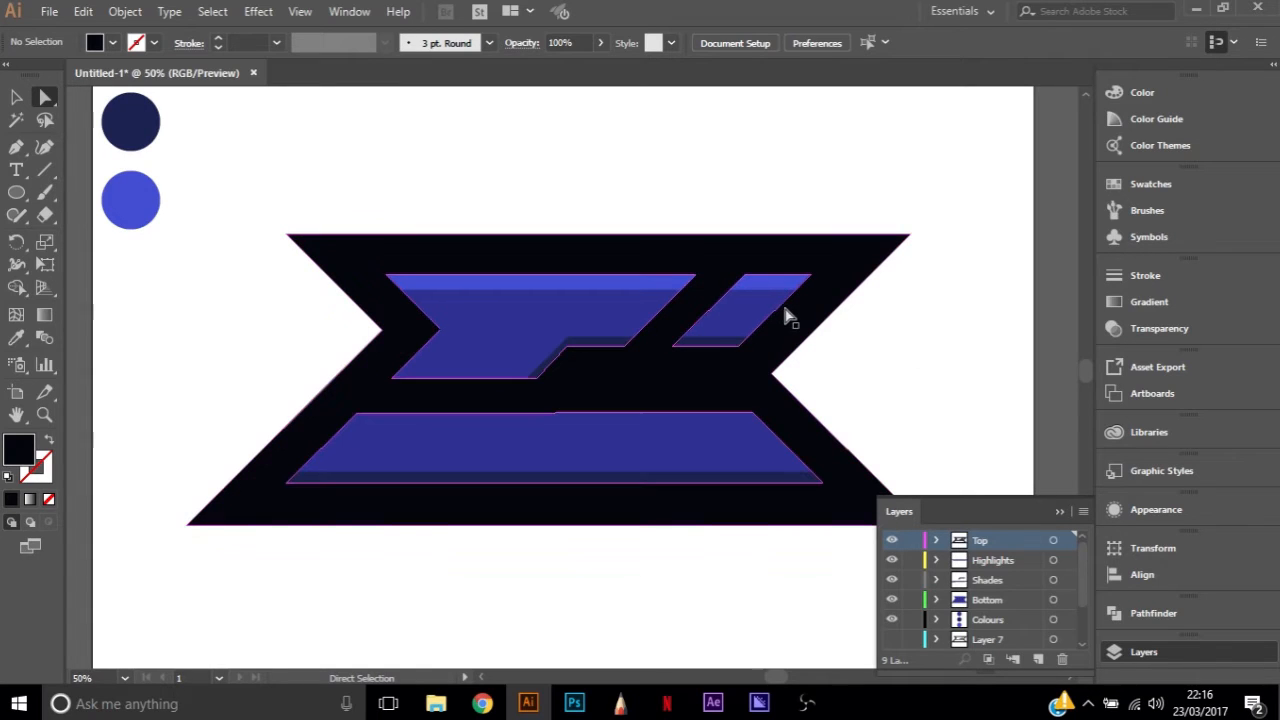
click(777, 311)
click(921, 388)
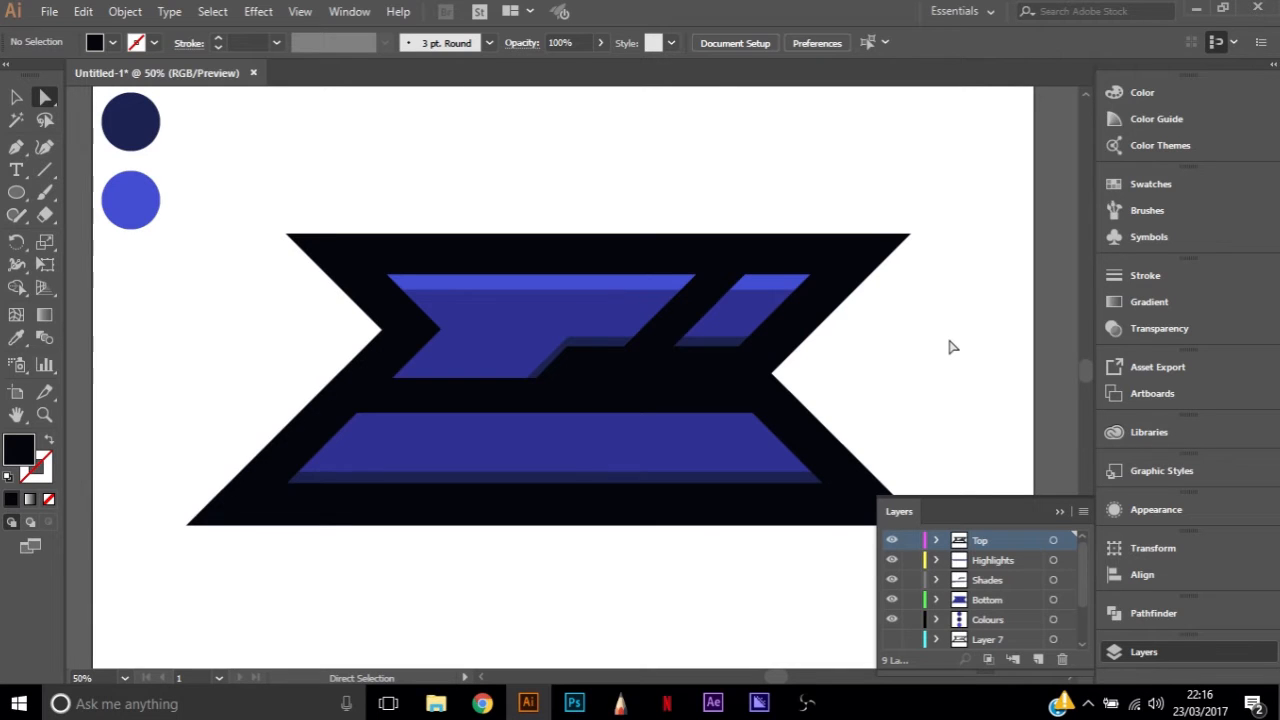
click(514, 405)
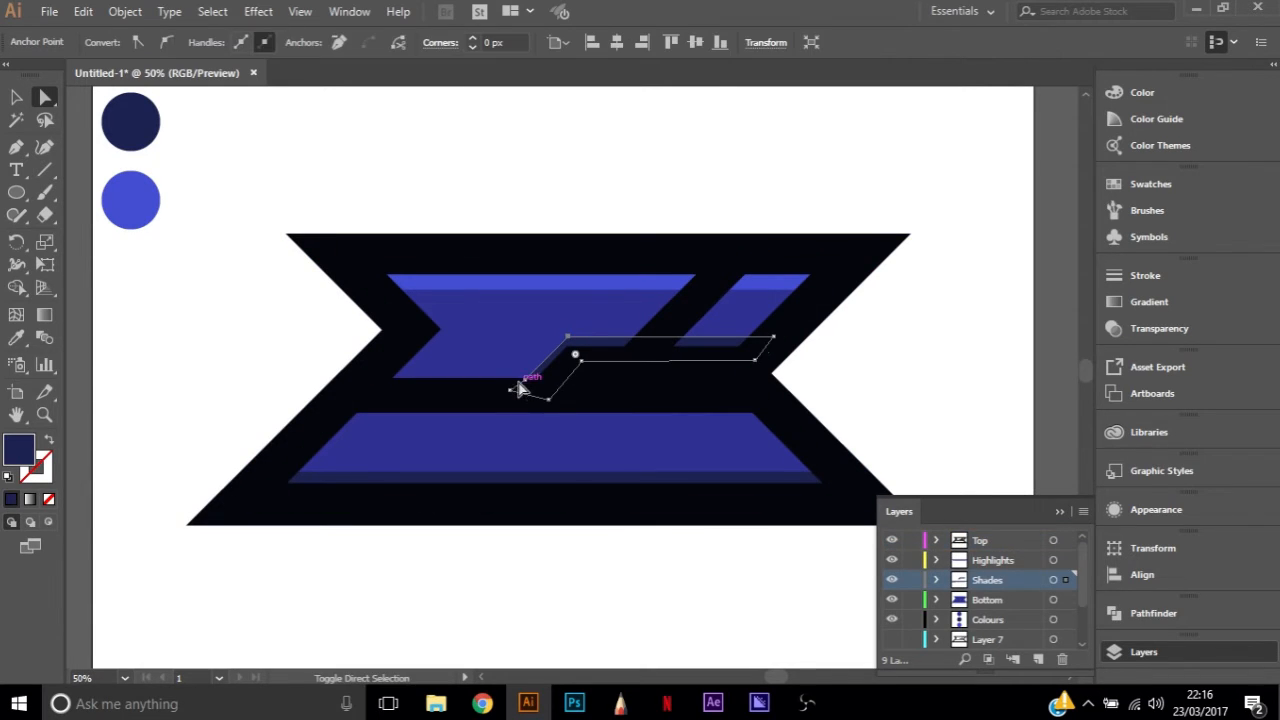
shift+click(525, 380)
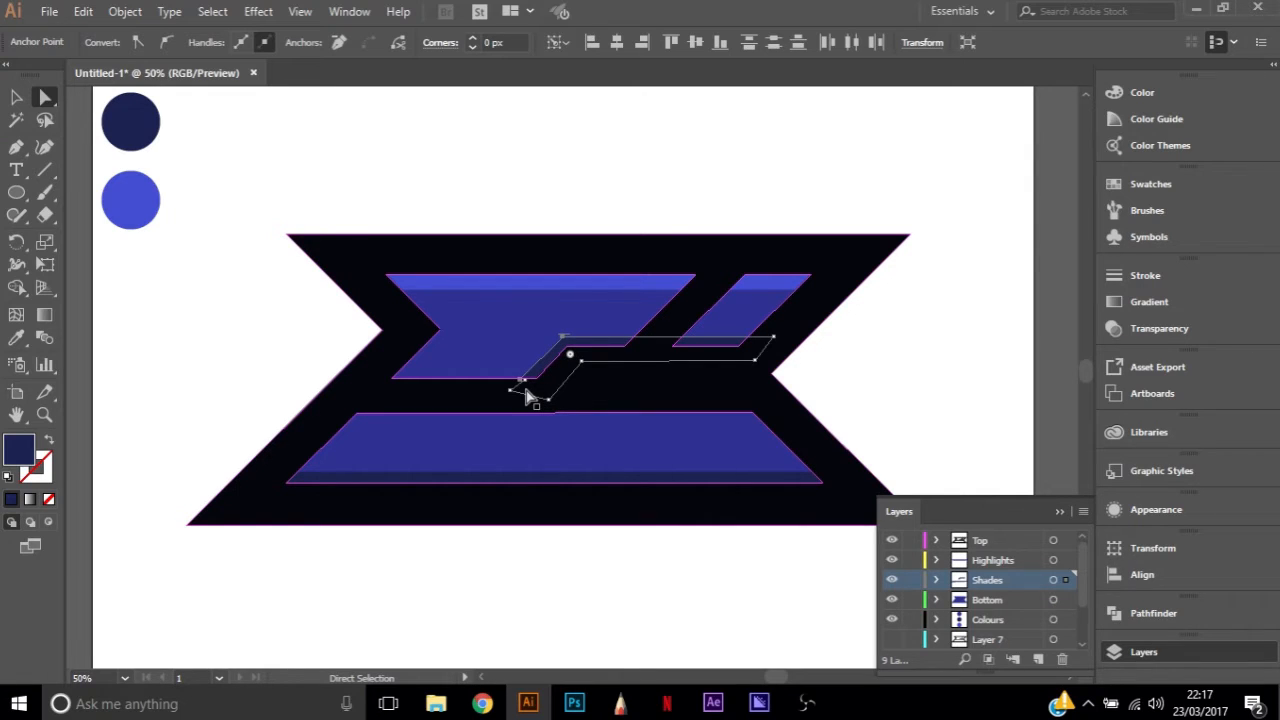
click(906, 352)
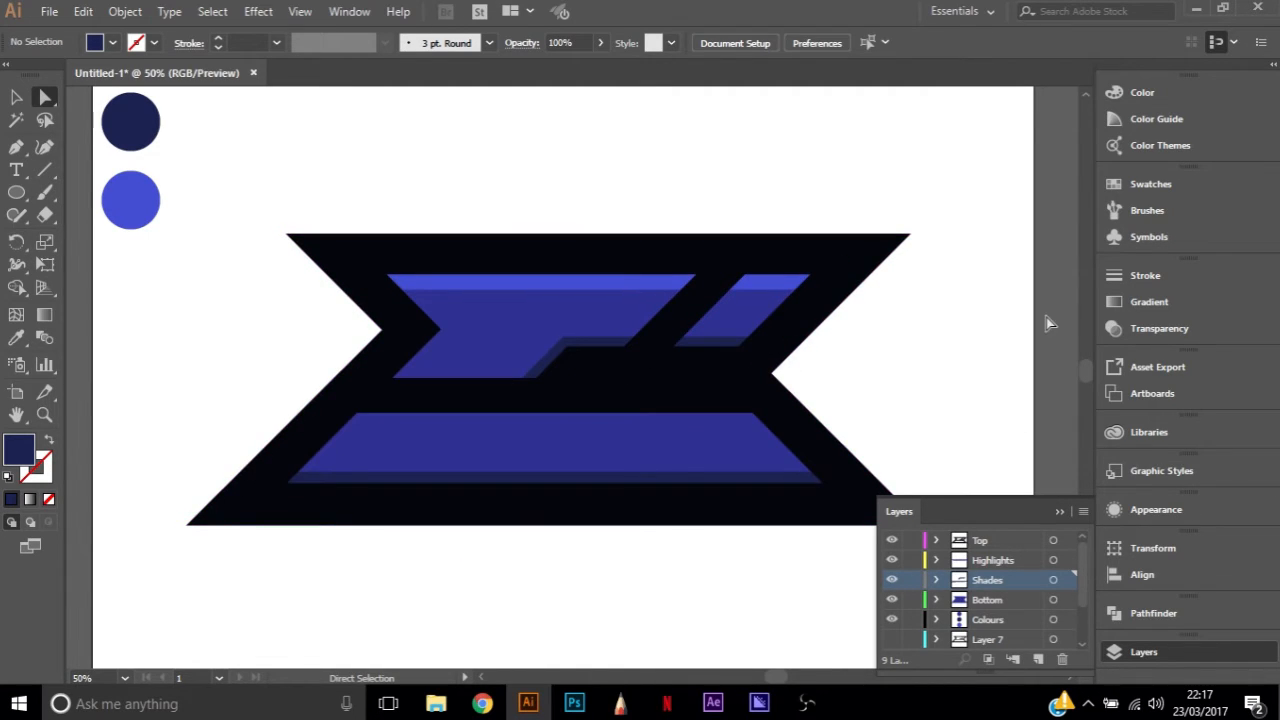
Hide the Shades, Bottom and Highlights layers to check what each contributes to the logo, and show them again
scroll(905, 325, down, 1)
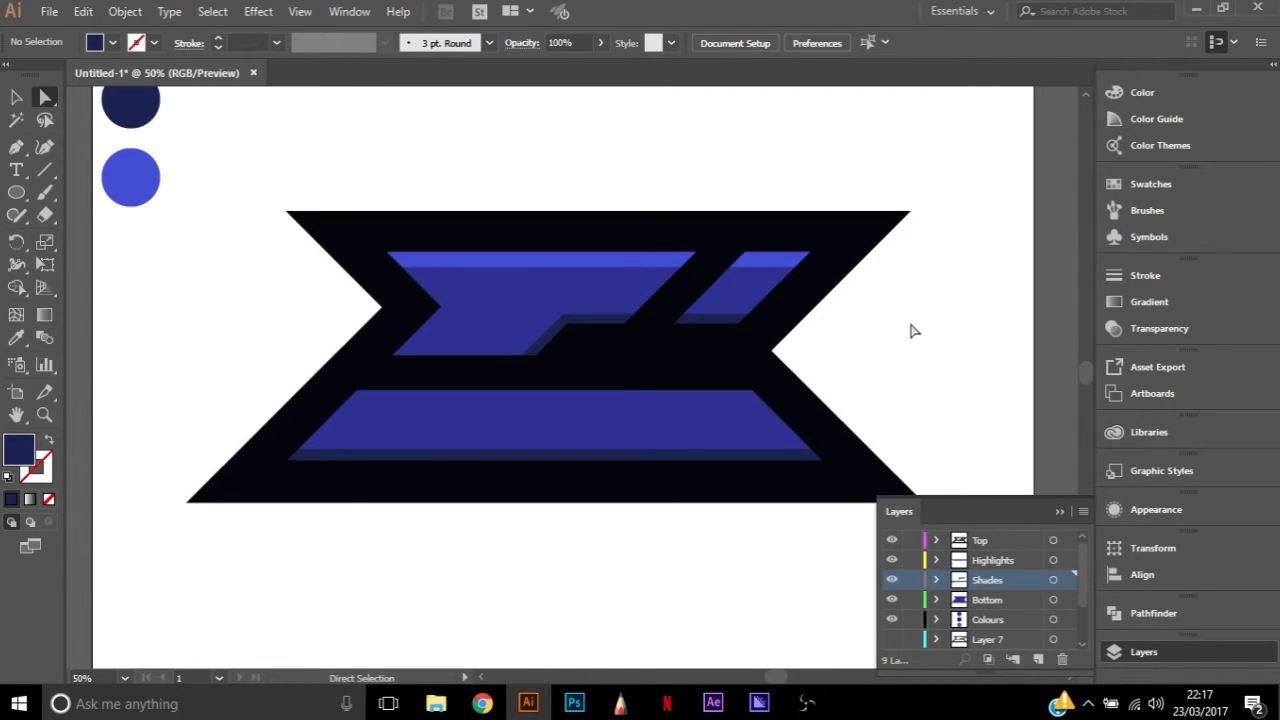
click(891, 580)
click(891, 600)
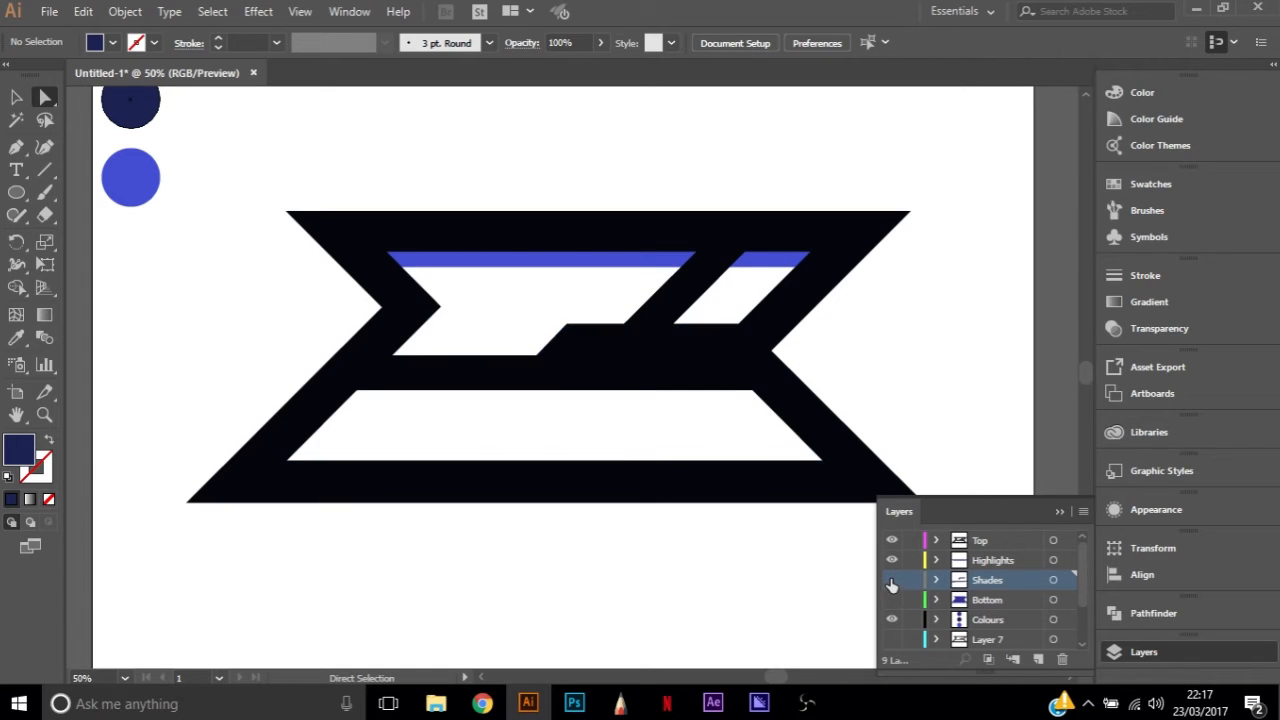
click(892, 560)
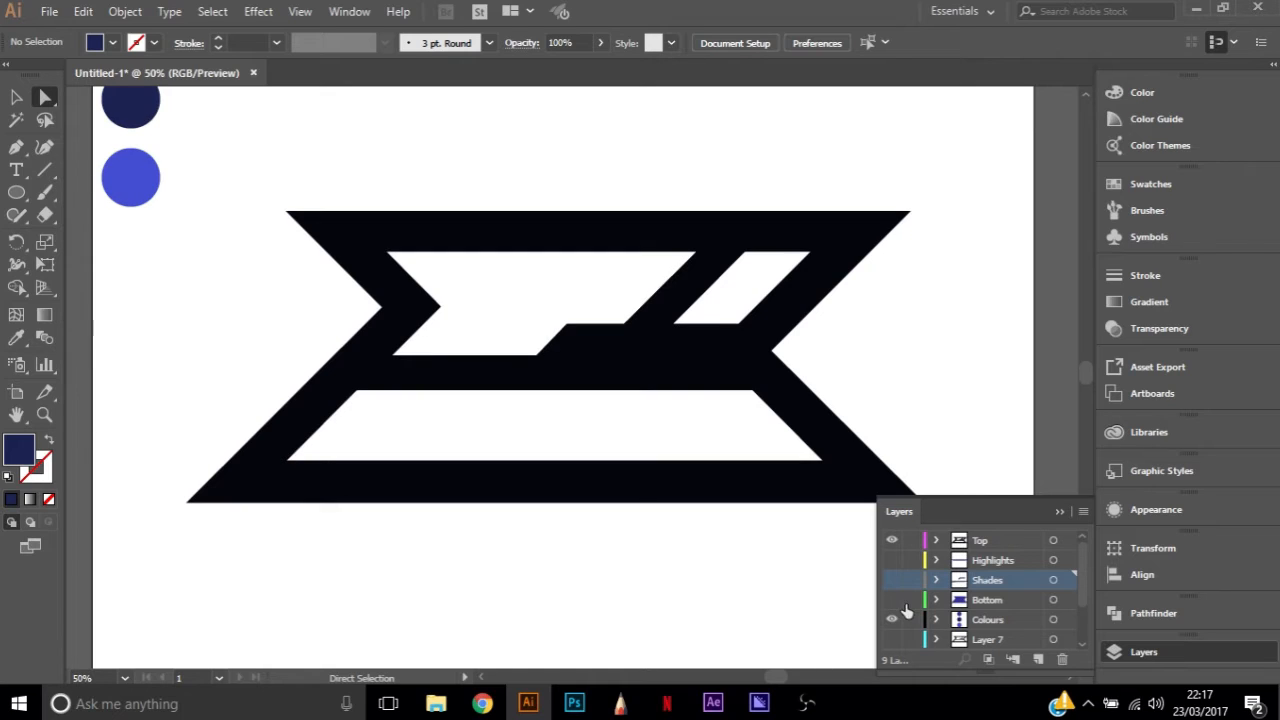
click(892, 581)
click(891, 560)
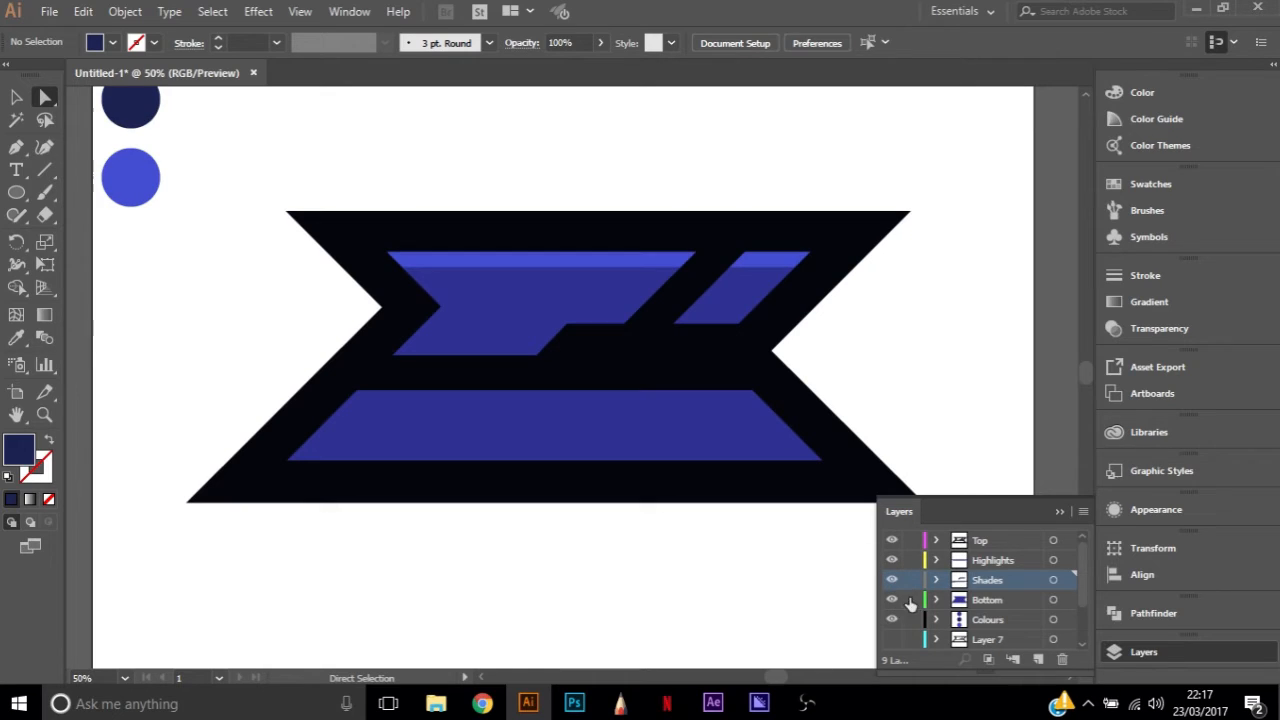
click(891, 580)
Fill the Bottom layer's base shape with a light grey swatch
click(996, 599)
click(19, 342)
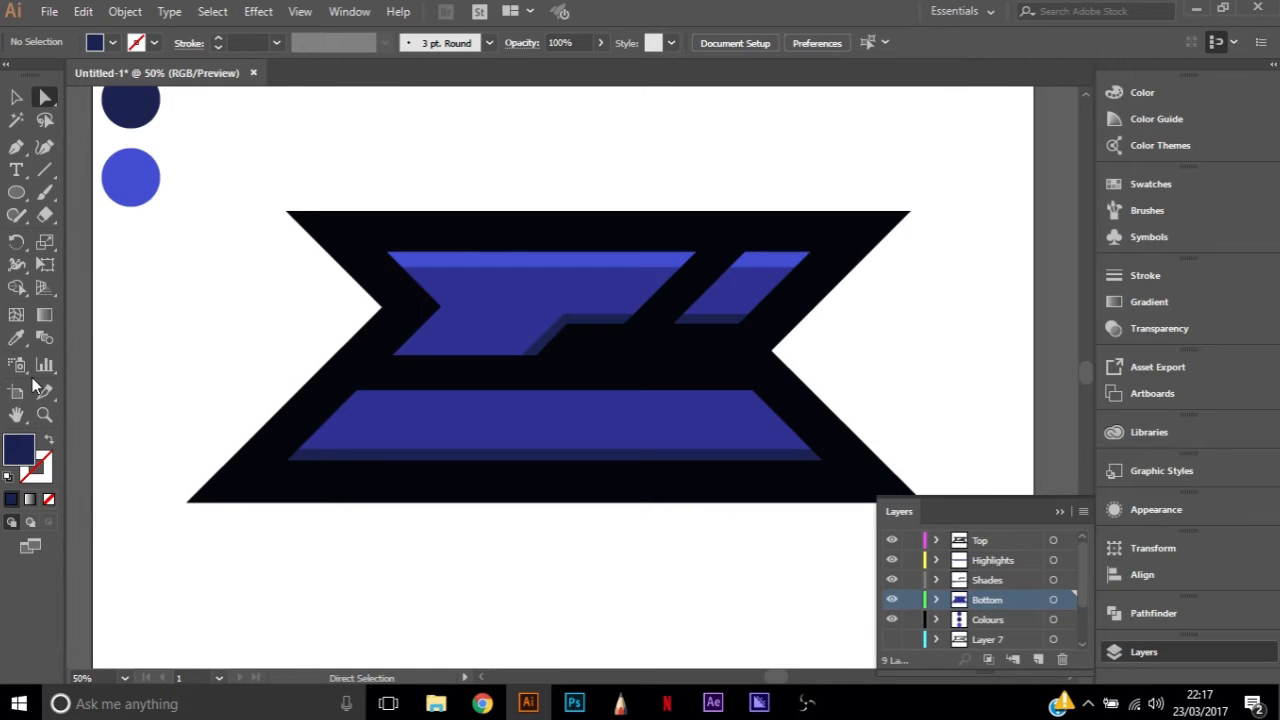
click(216, 359)
click(1066, 602)
click(922, 386)
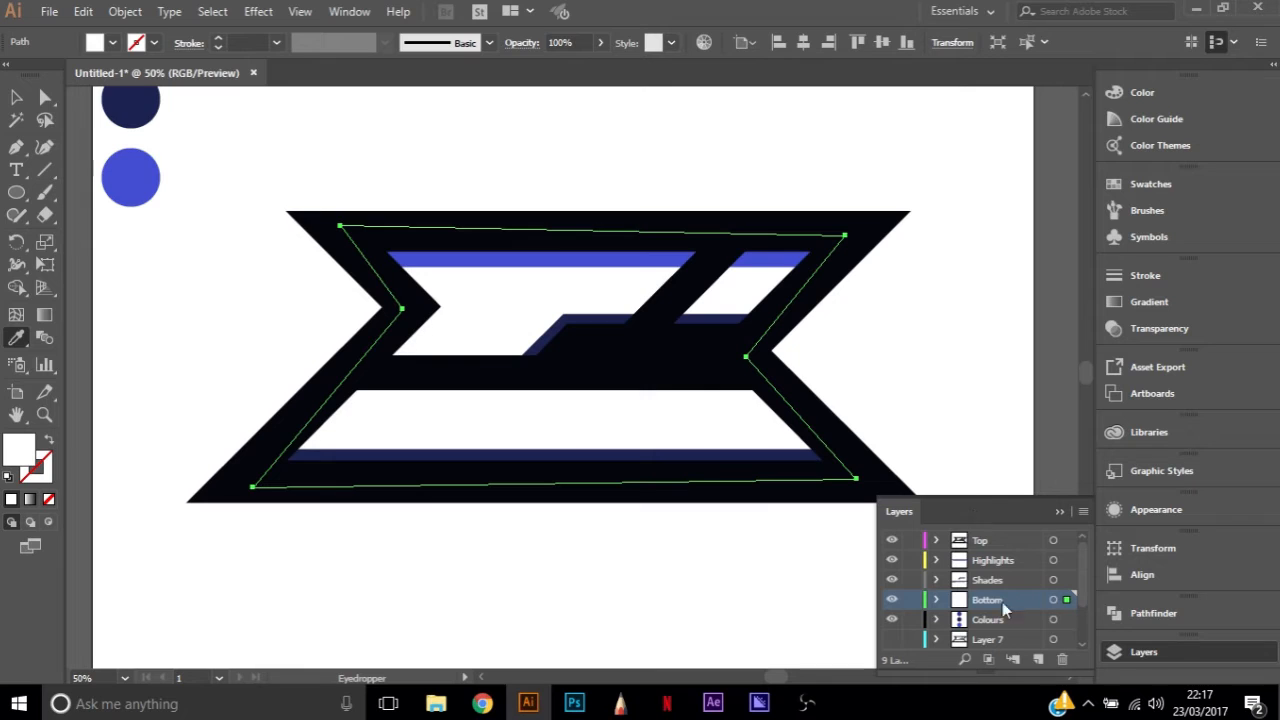
double_click(22, 448)
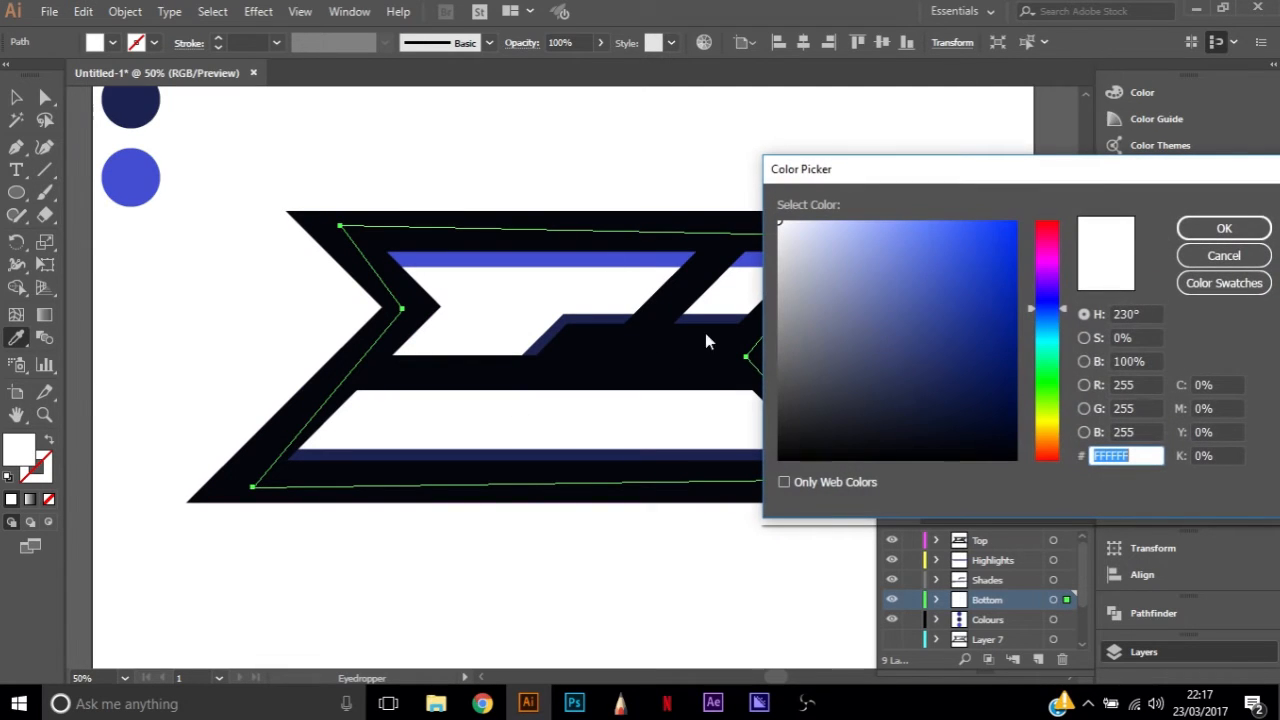
click(1215, 256)
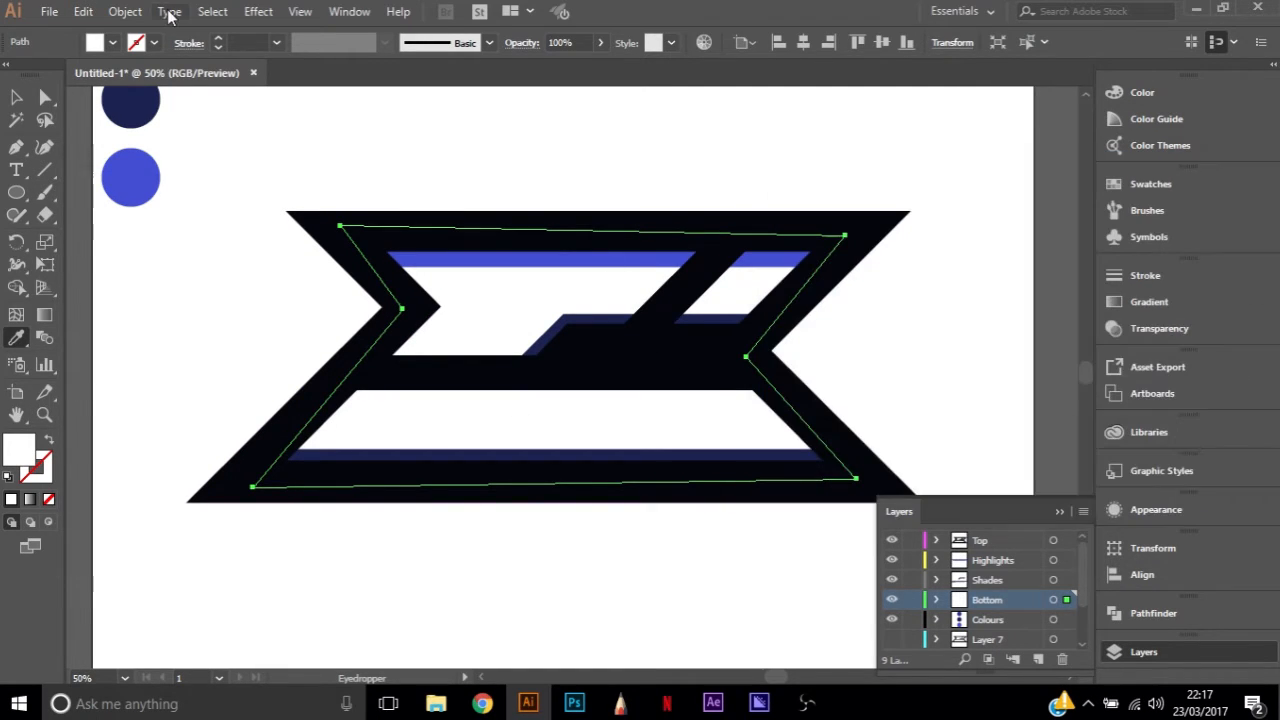
click(103, 53)
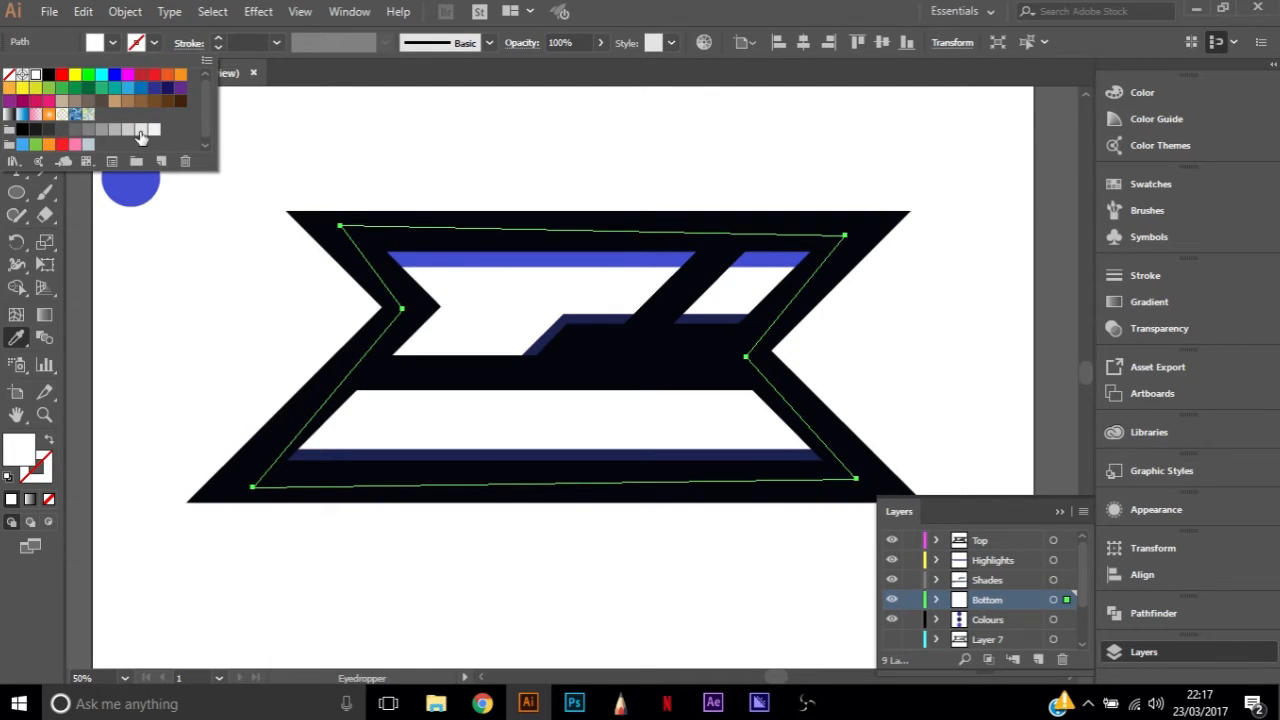
click(127, 131)
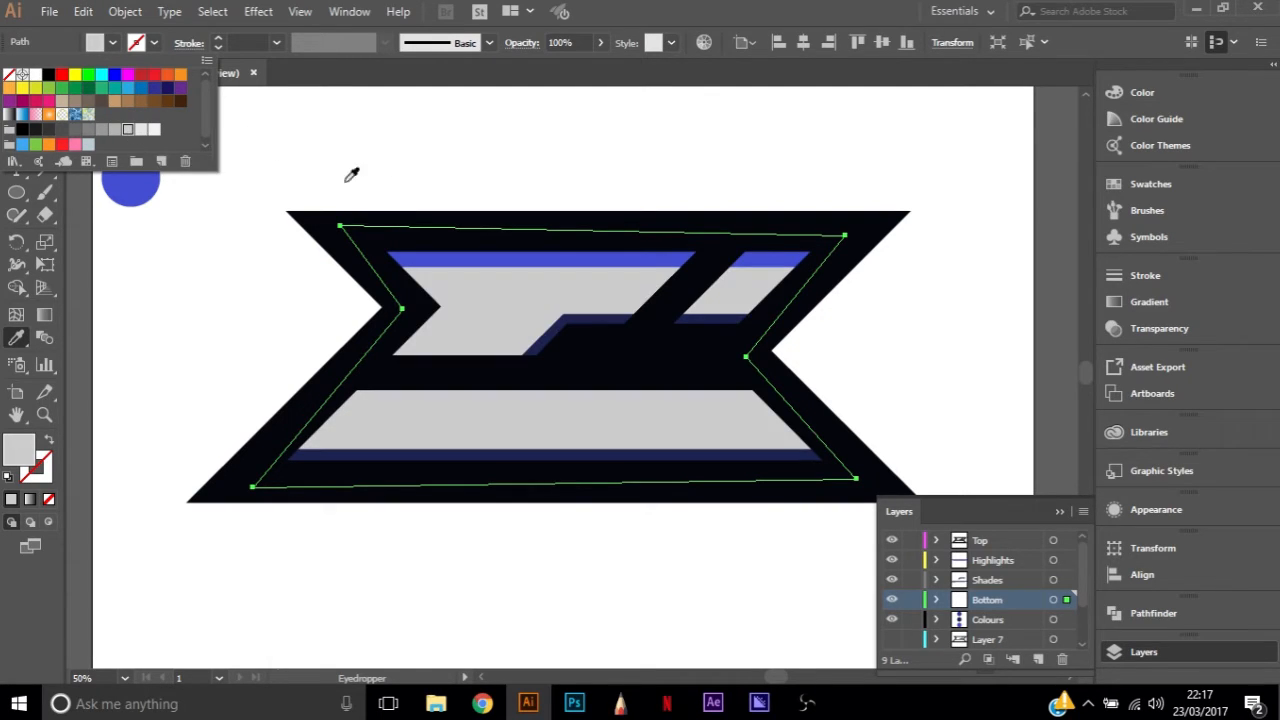
Recolour the Highlights layer's strip white by sampling the artboard background with the Eyedropper
key(a)
click(1051, 558)
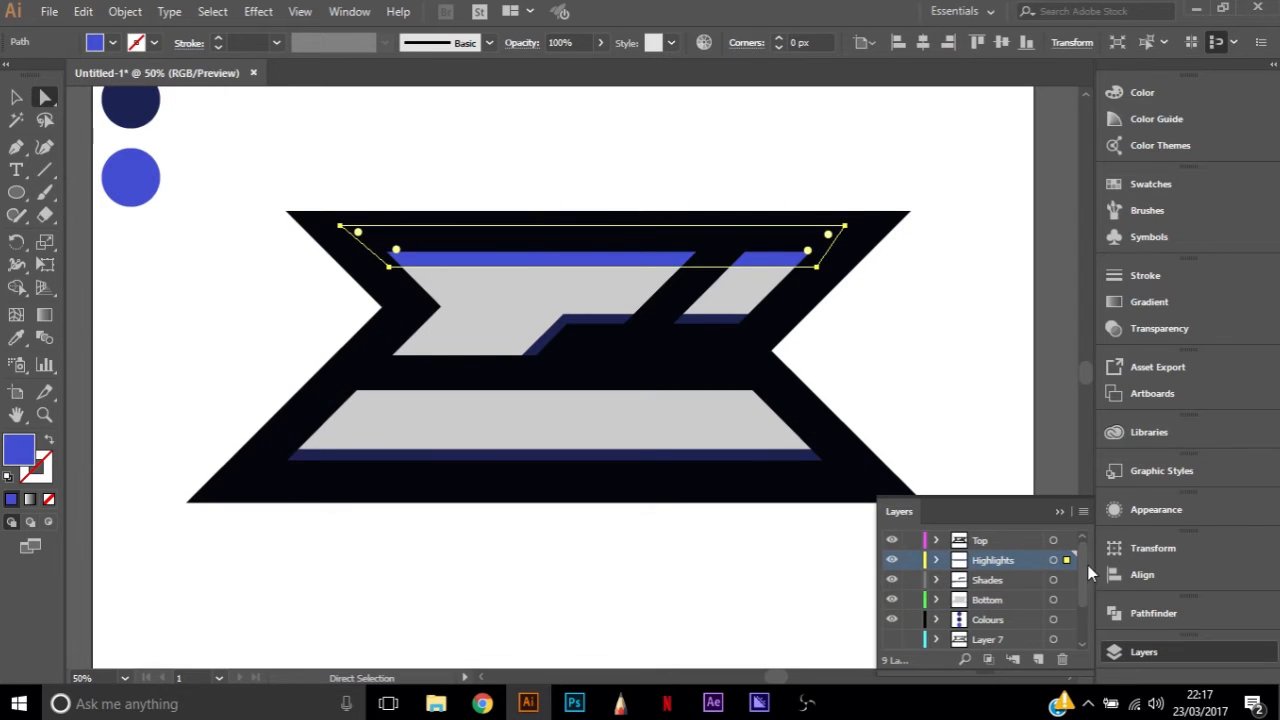
key(i)
click(551, 157)
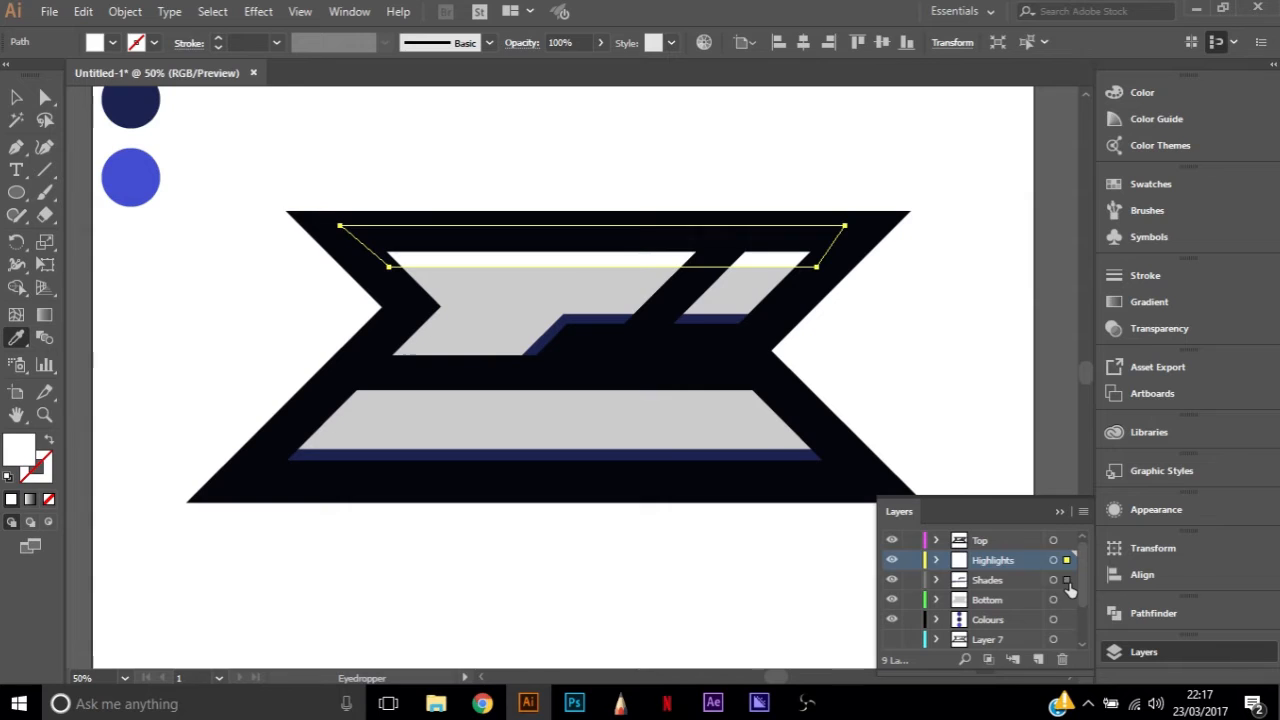
Fill both strips on the Shades layer with a medium grey swatch darker than the base, and deselect them
click(1067, 580)
click(491, 306)
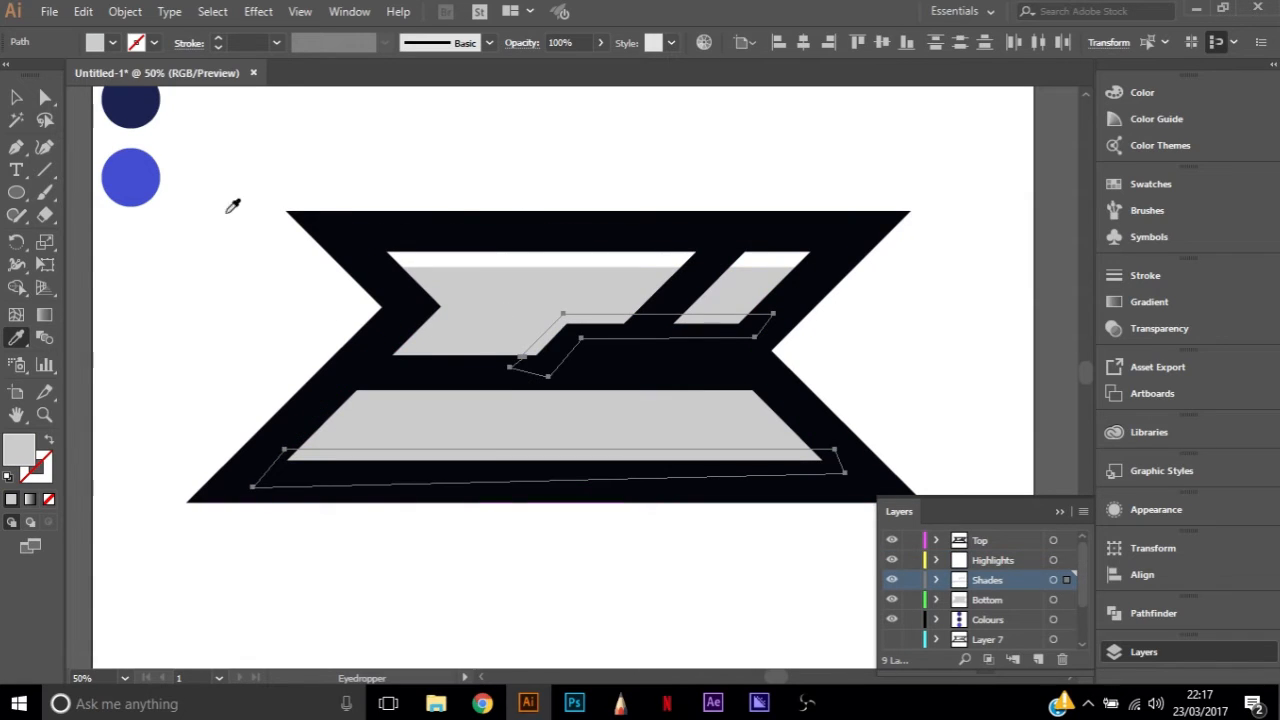
click(112, 44)
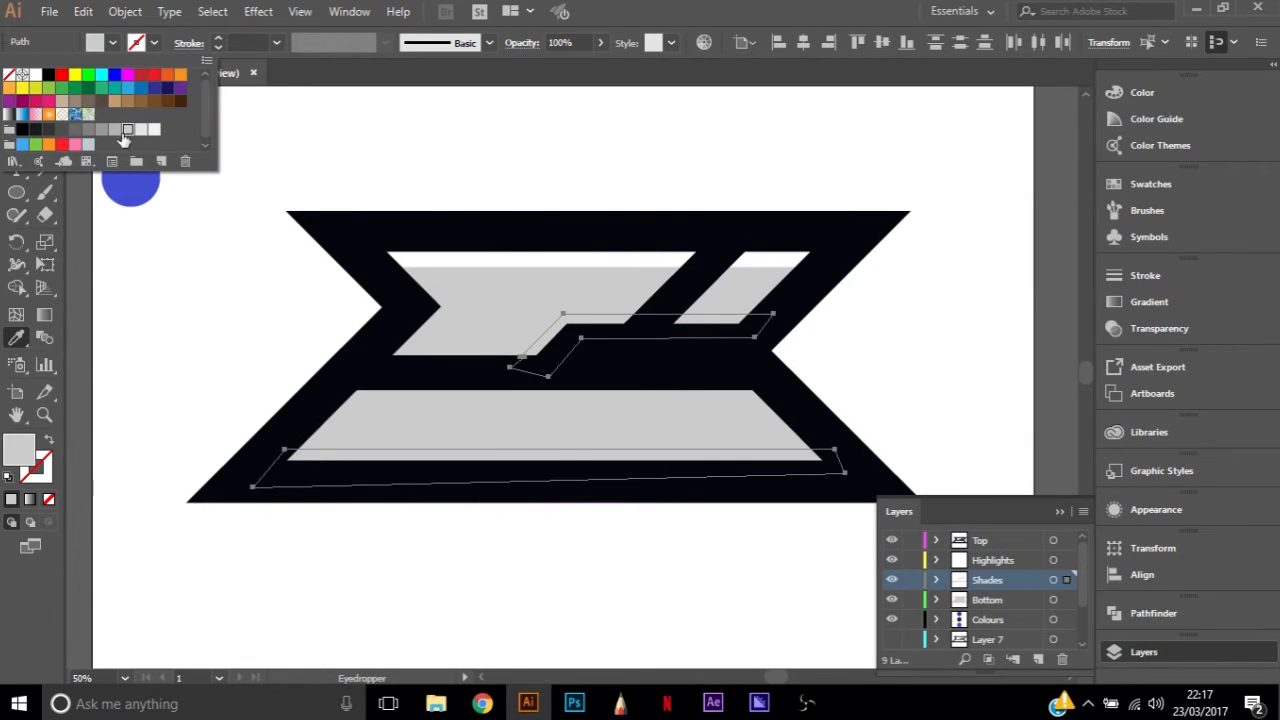
click(104, 133)
key(Escape)
key(a)
click(1000, 343)
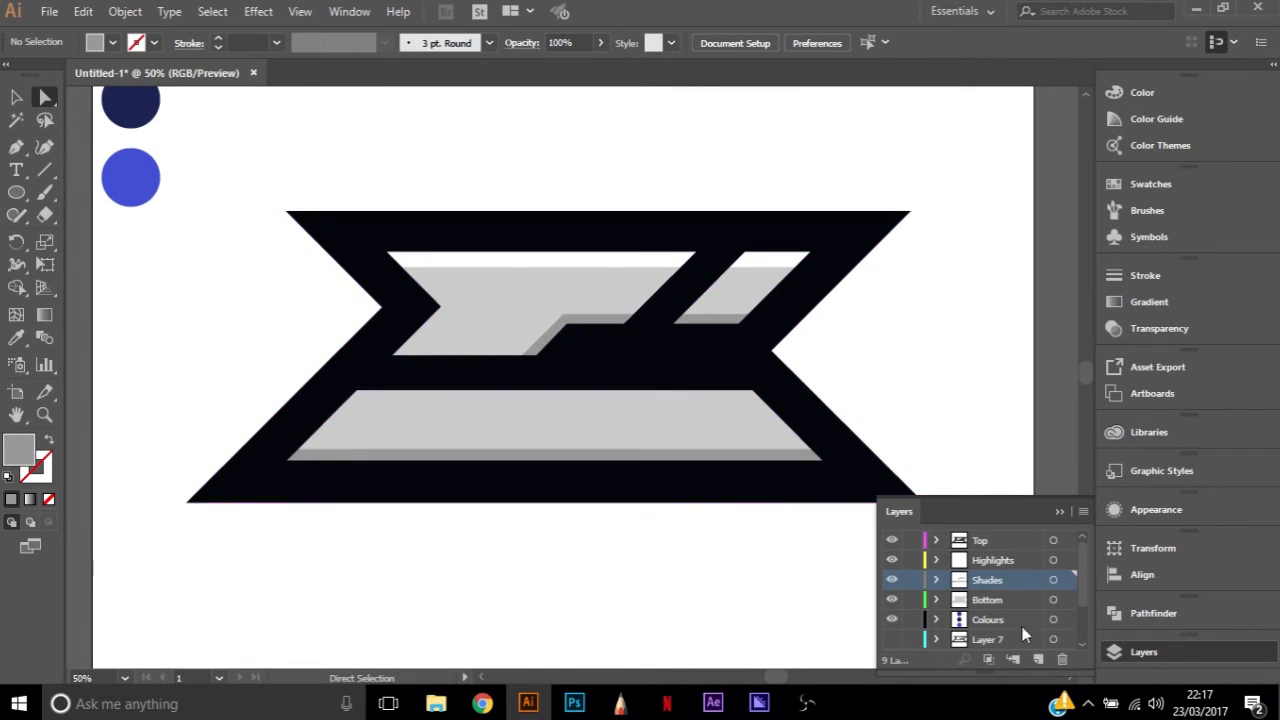
Select the thick black outline on the Top layer and copy it
scroll(1080, 575, down, 3)
scroll(1087, 564, up, 3)
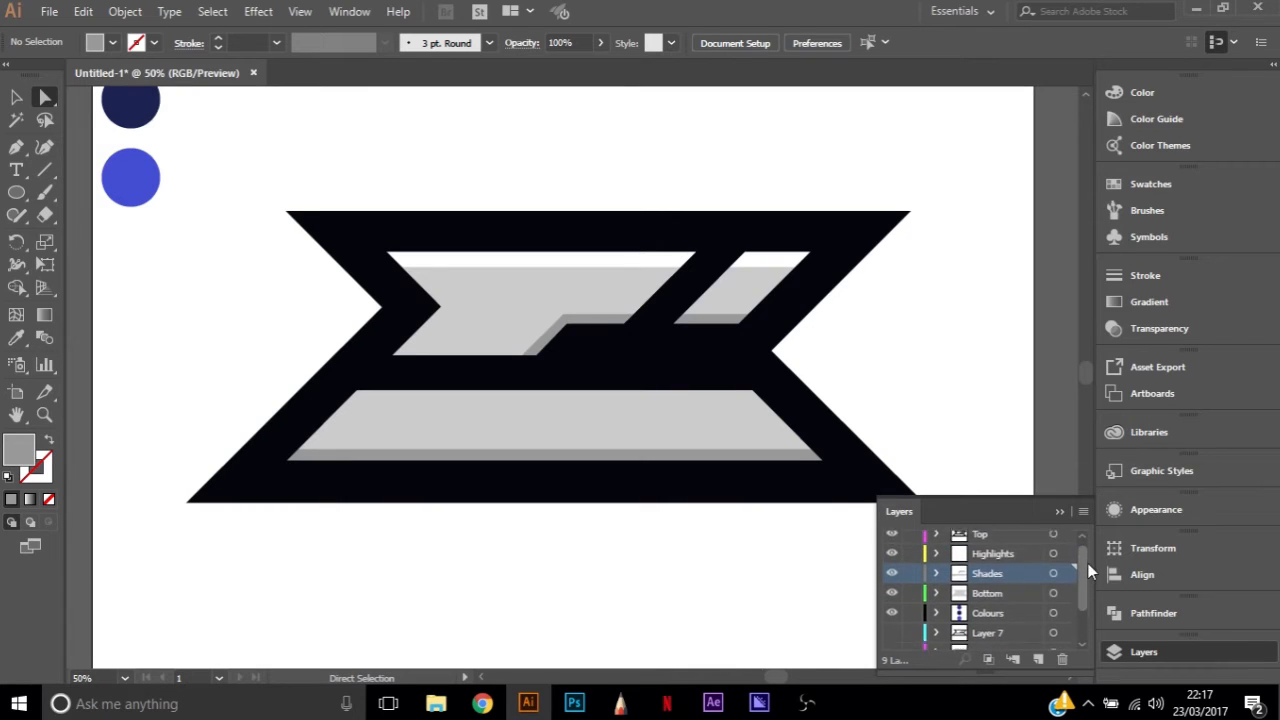
scroll(977, 589, down, 3)
scroll(983, 588, up, 3)
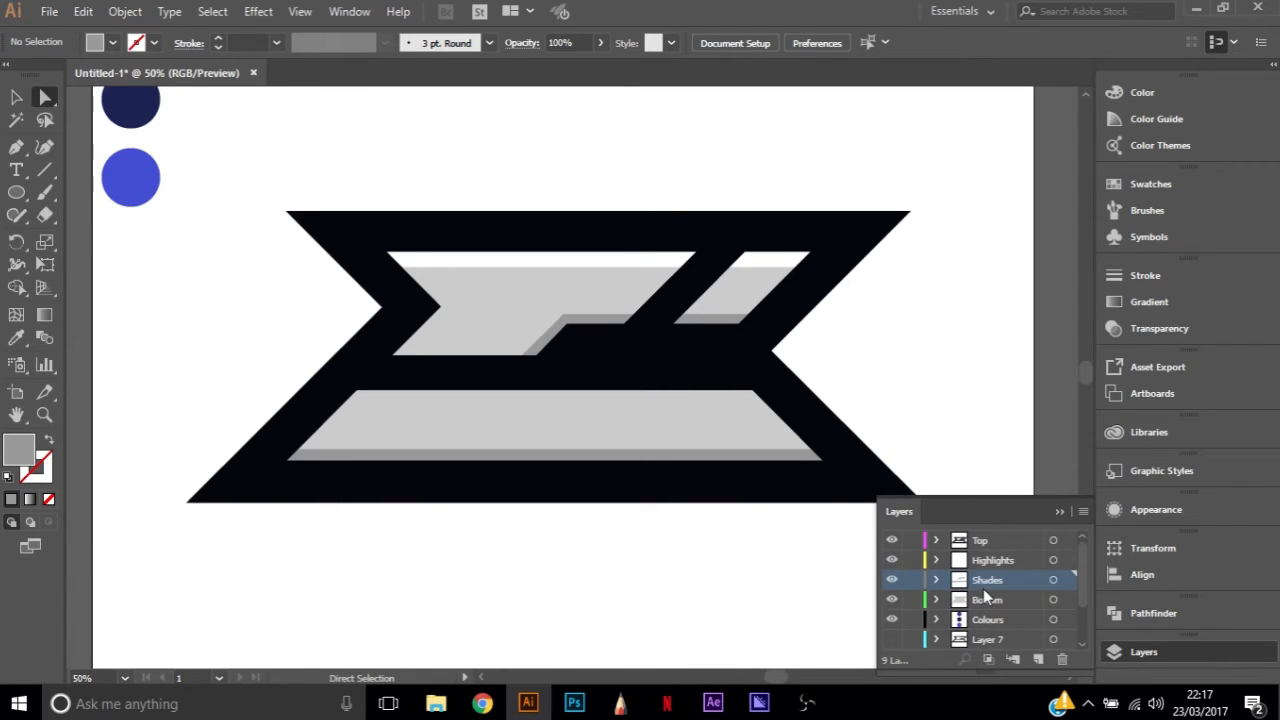
click(990, 541)
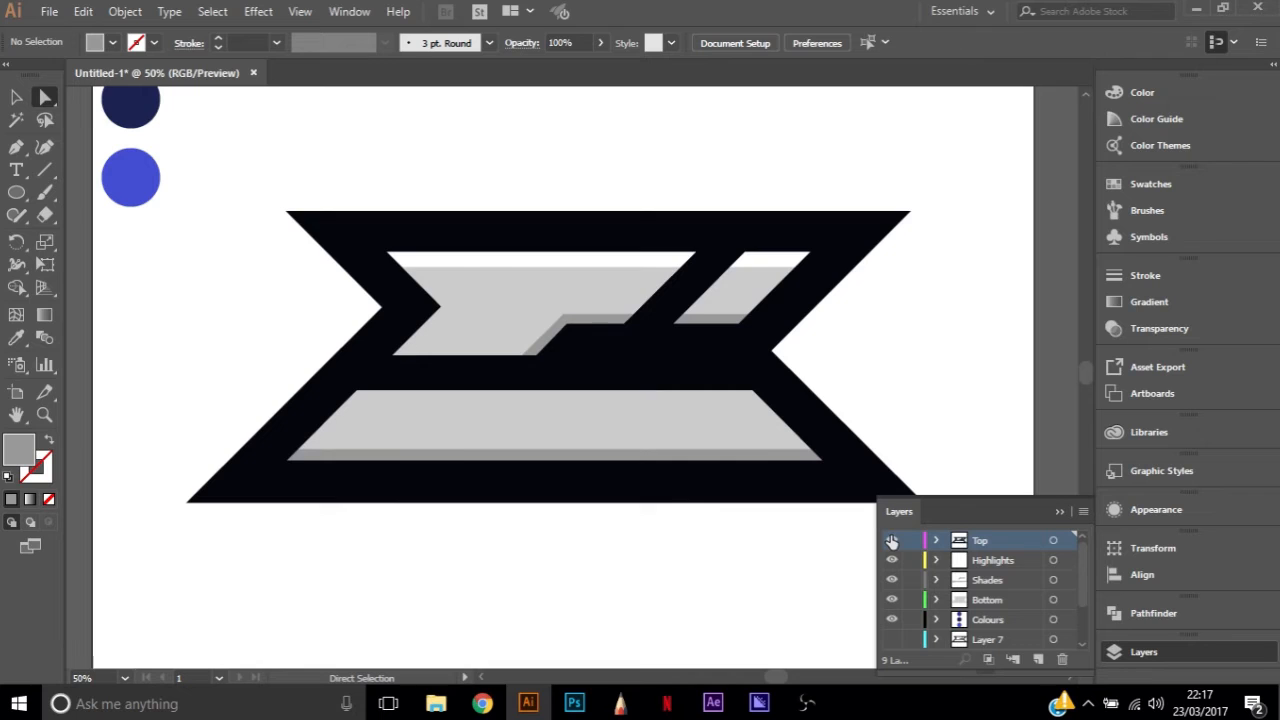
click(808, 414)
key(v)
key(a)
Create a new layer and move it directly beneath the Bottom layer, above Colours
click(1038, 659)
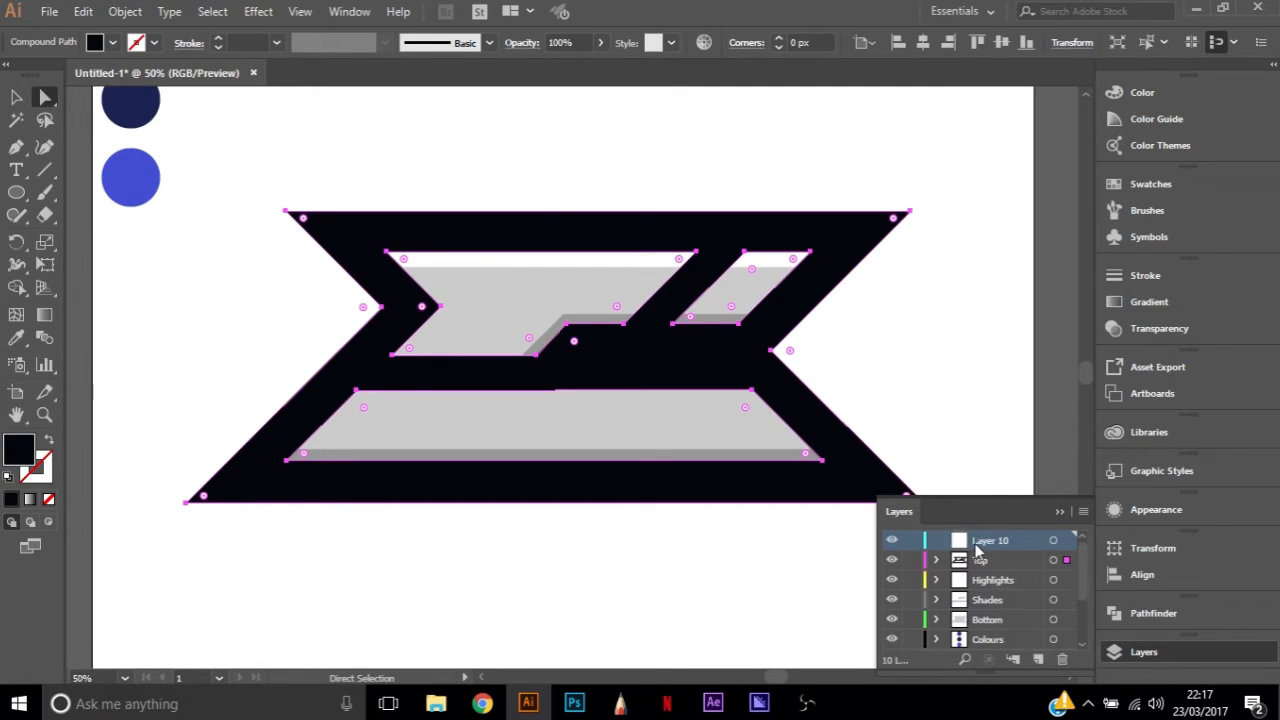
scroll(987, 619, down, 1)
click(993, 641)
drag(993, 643, 1000, 579)
scroll(1000, 608, up, 1)
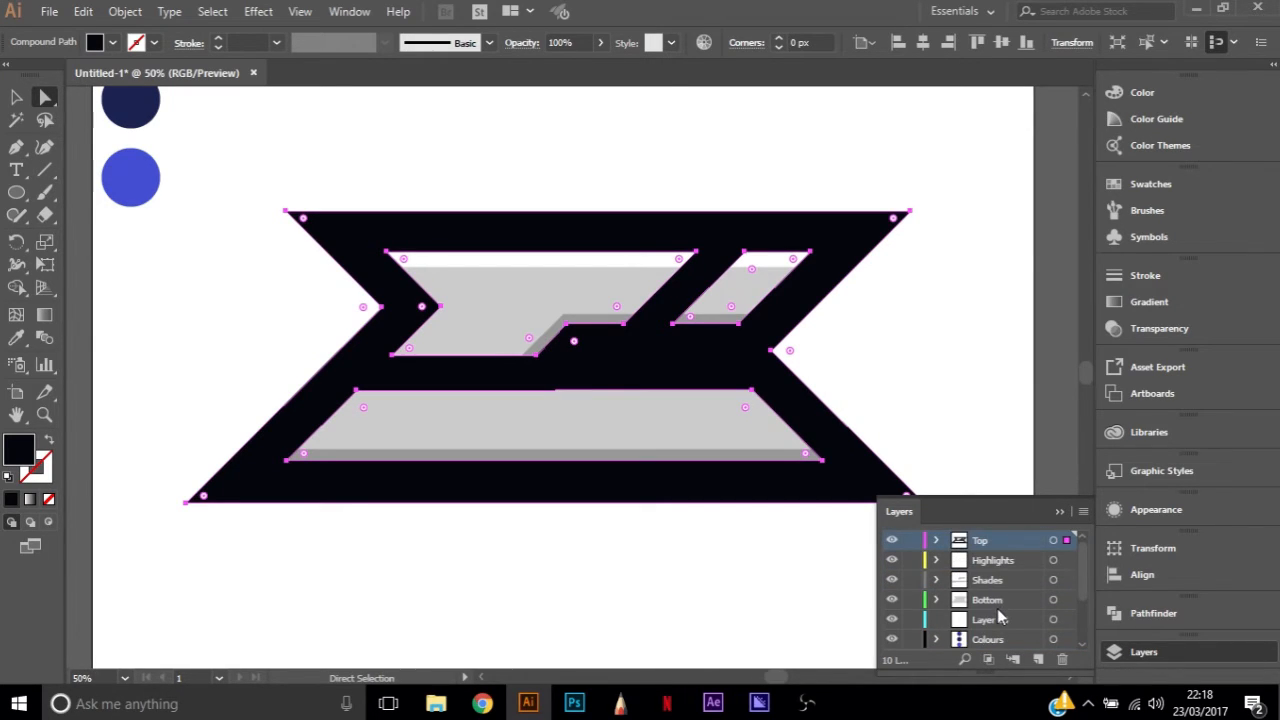
Paste the copied outline onto the new layer and align it exactly over the original outline
click(990, 618)
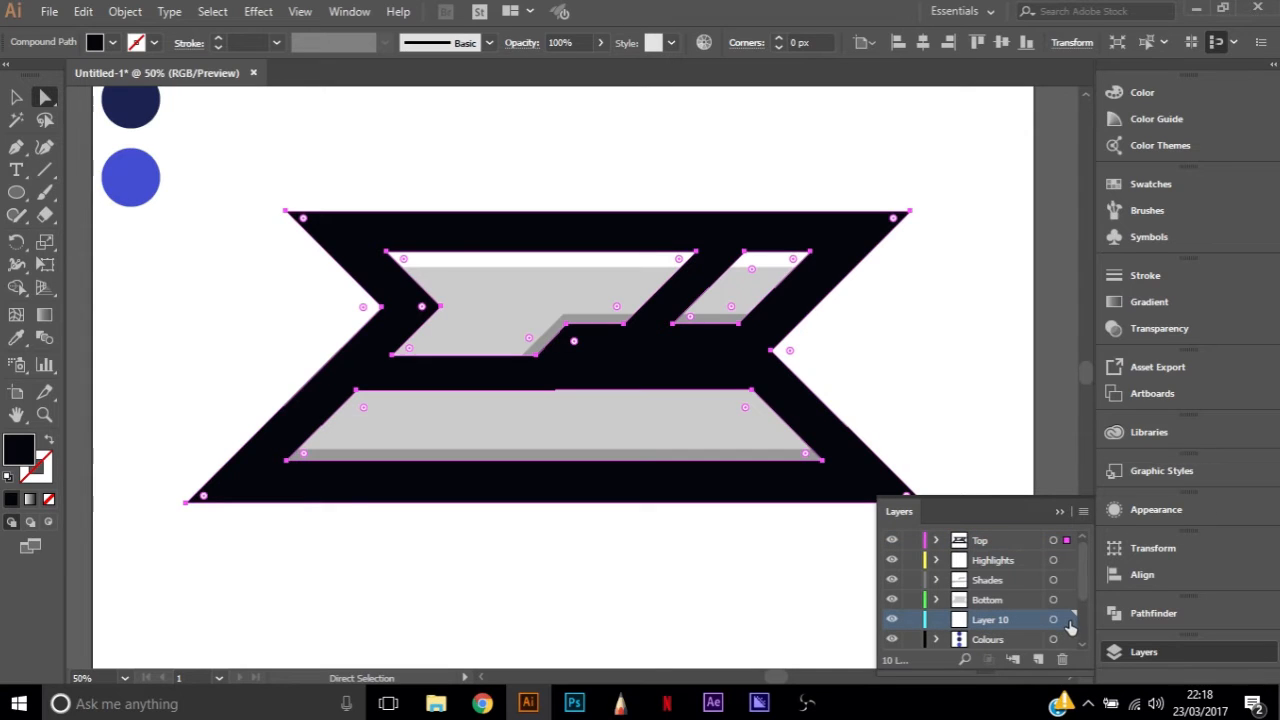
key(ctrl+shift+a)
key(ctrl+v)
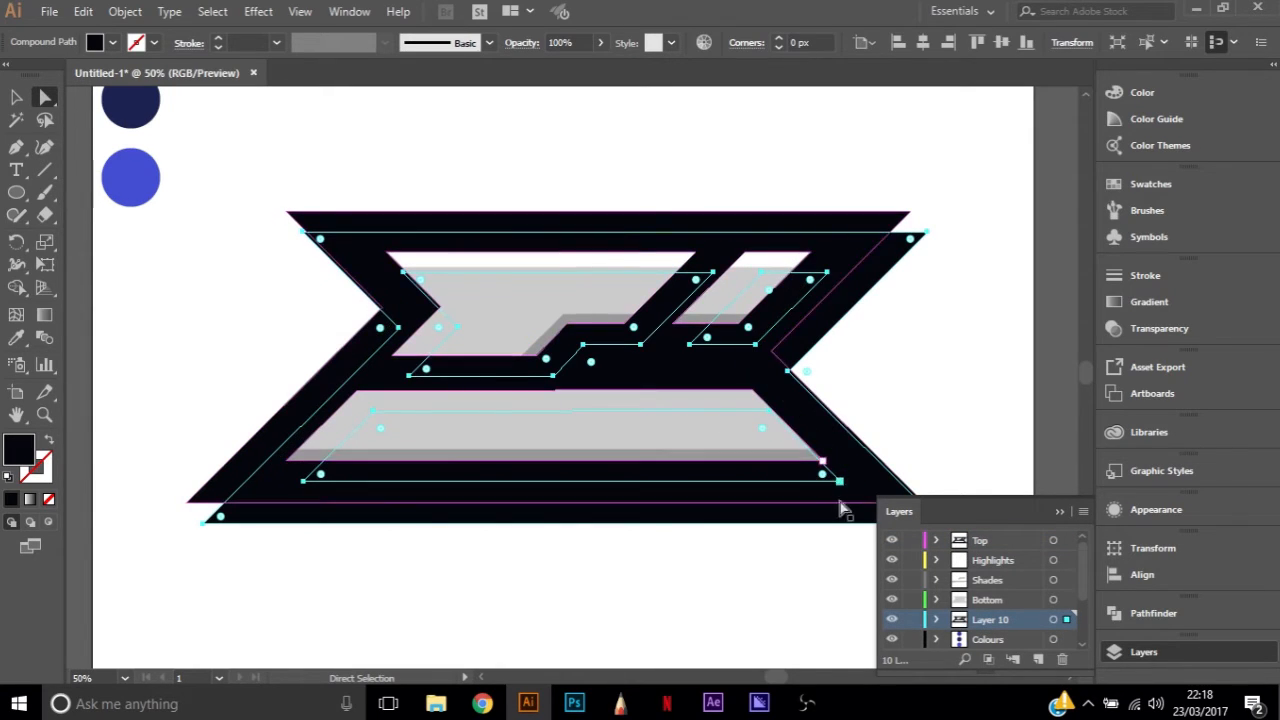
drag(783, 517, 747, 483)
Apply Offset Path to the pasted outline with a 30 px offset, Miter joins and a miter limit of 20
click(124, 12)
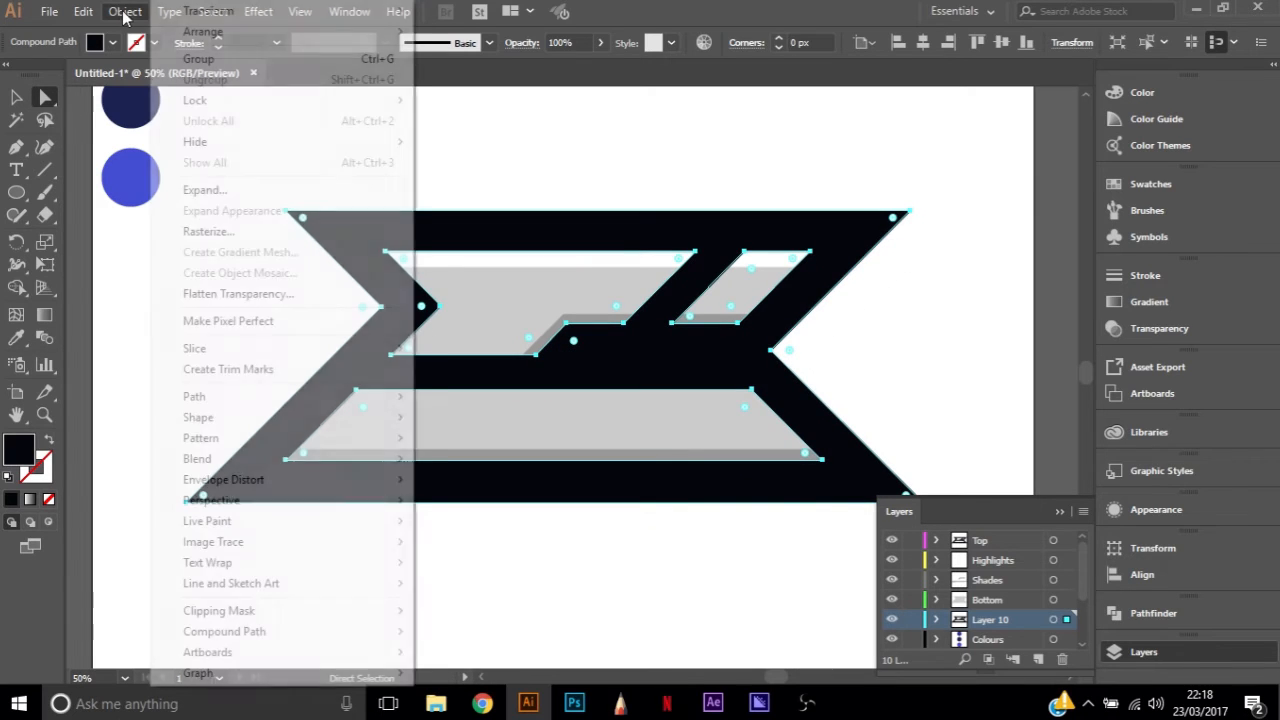
mouse_move(246, 400)
click(486, 469)
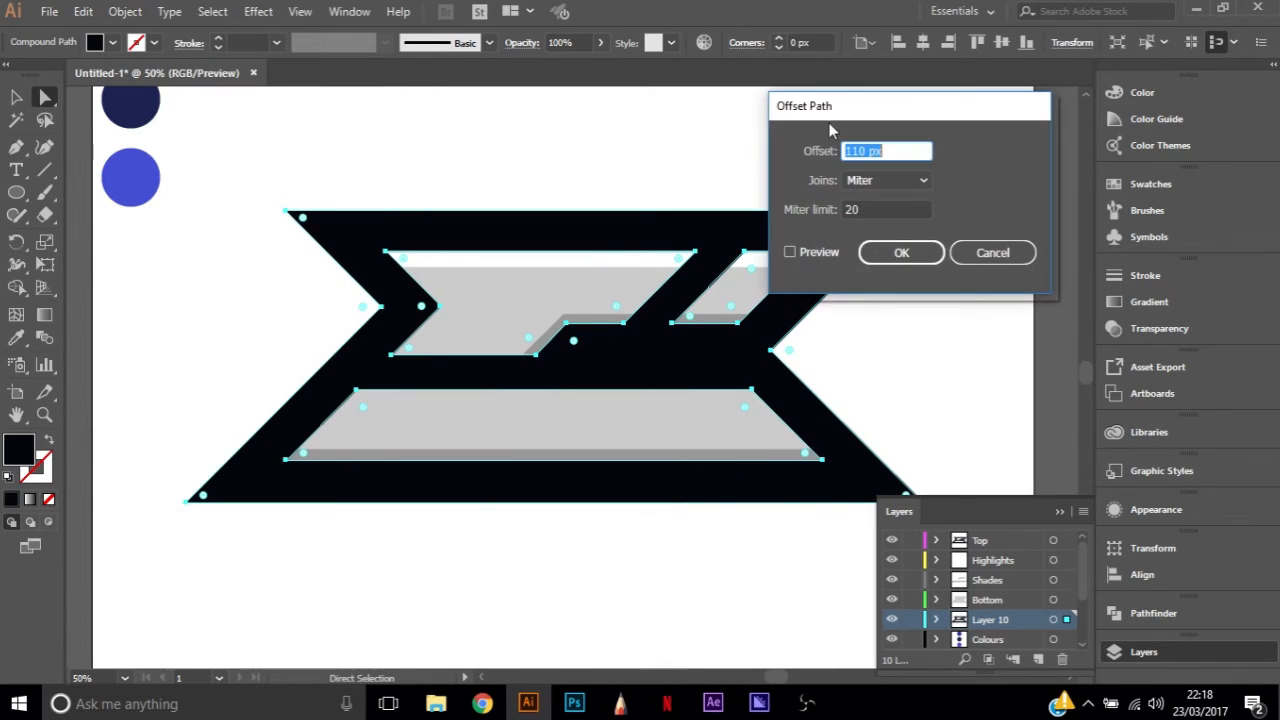
click(790, 252)
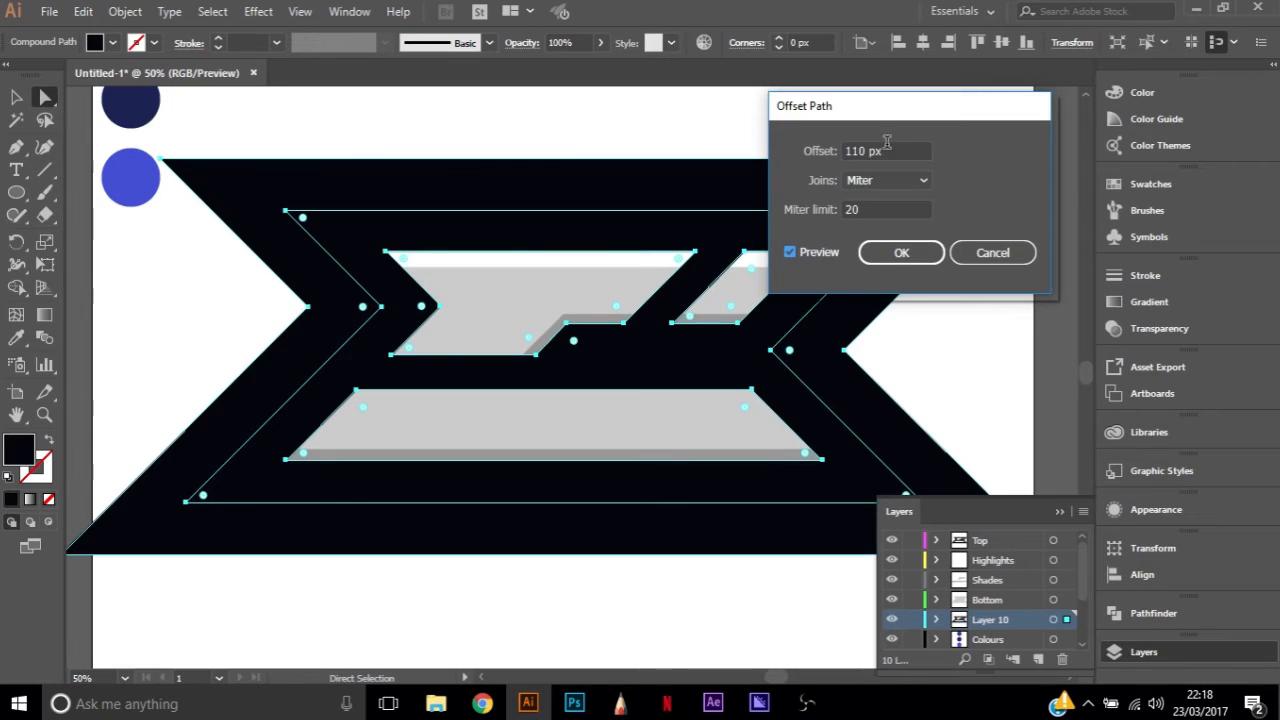
click(886, 150)
text(50)
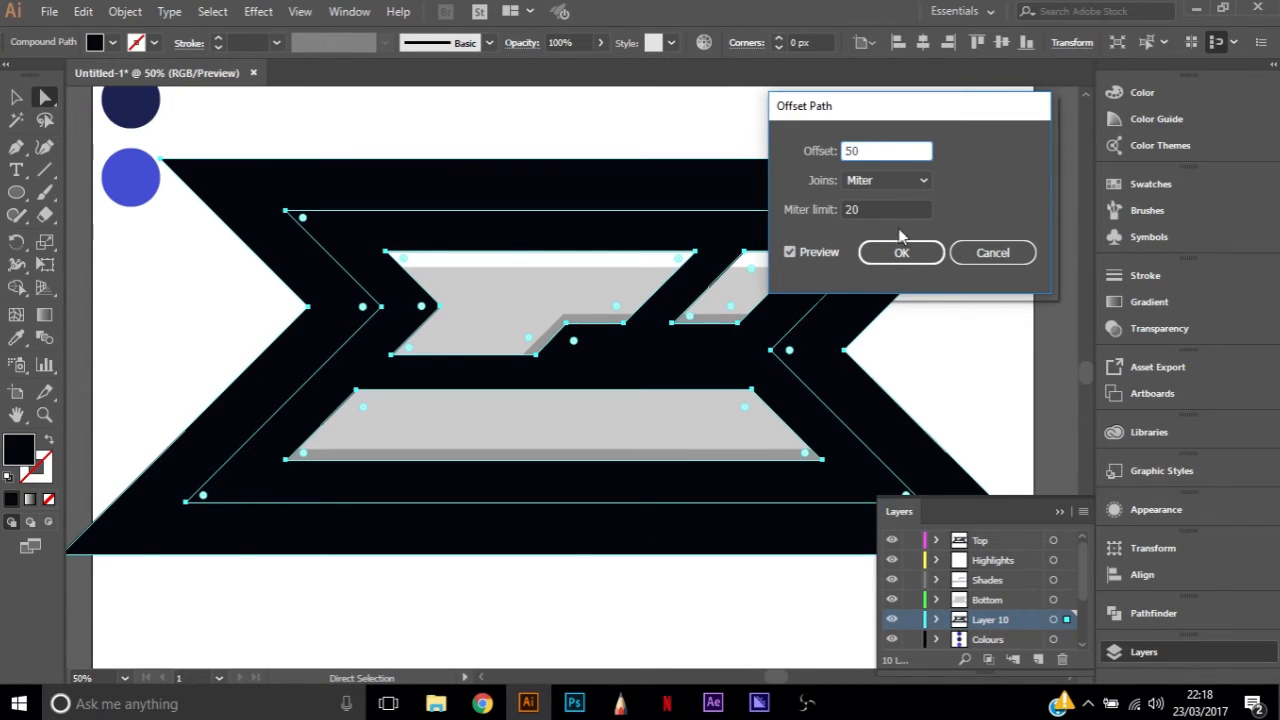
click(897, 209)
click(825, 152)
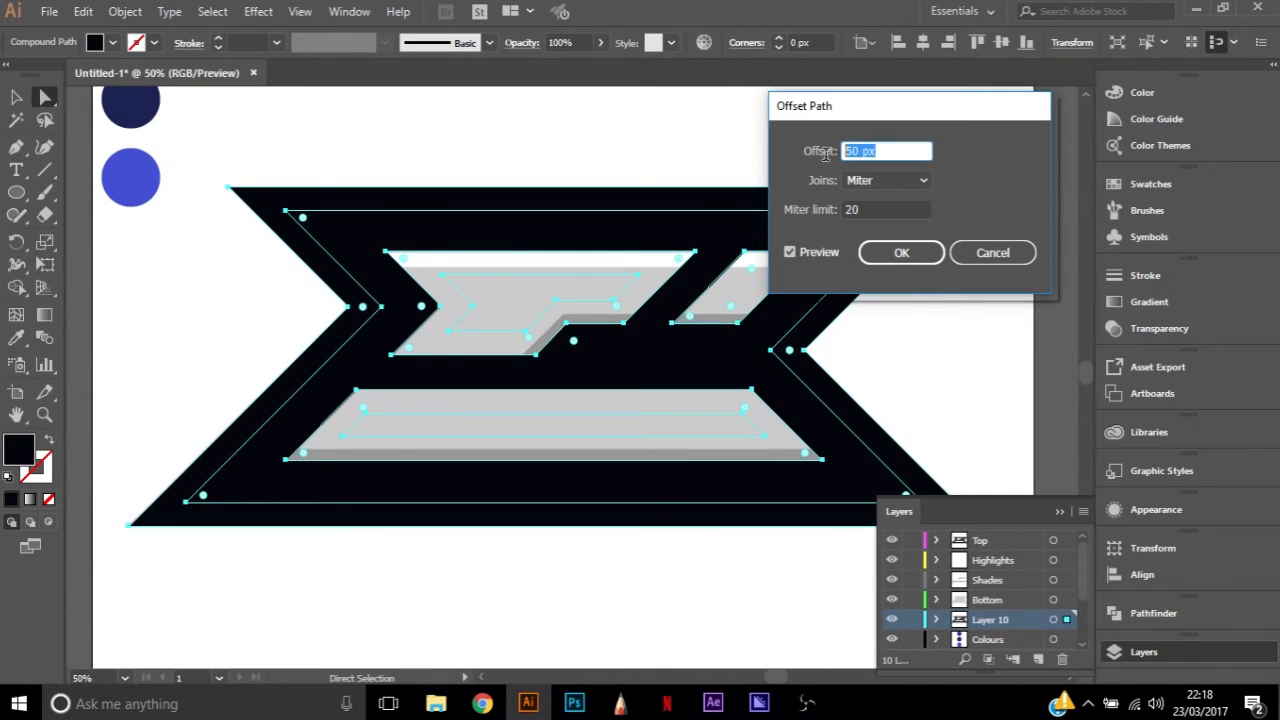
text(30)
click(876, 209)
click(900, 253)
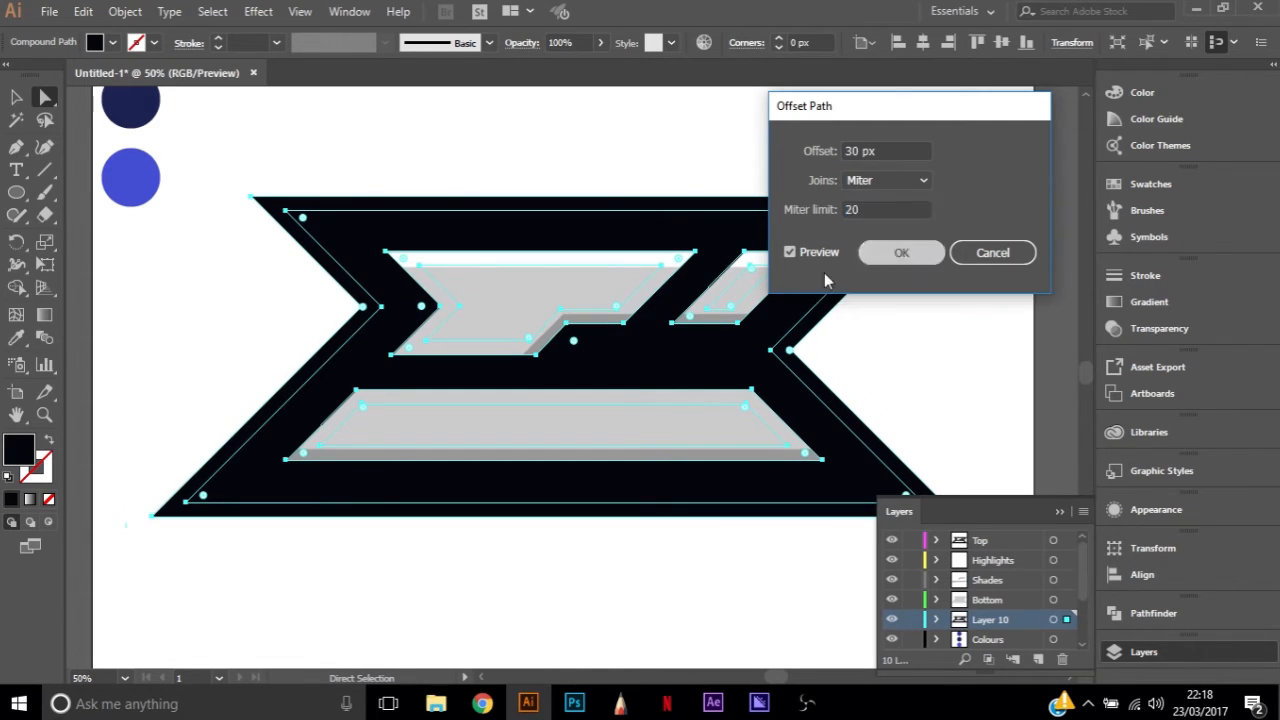
Fill the offset outline on the new layer with a red swatch
click(113, 42)
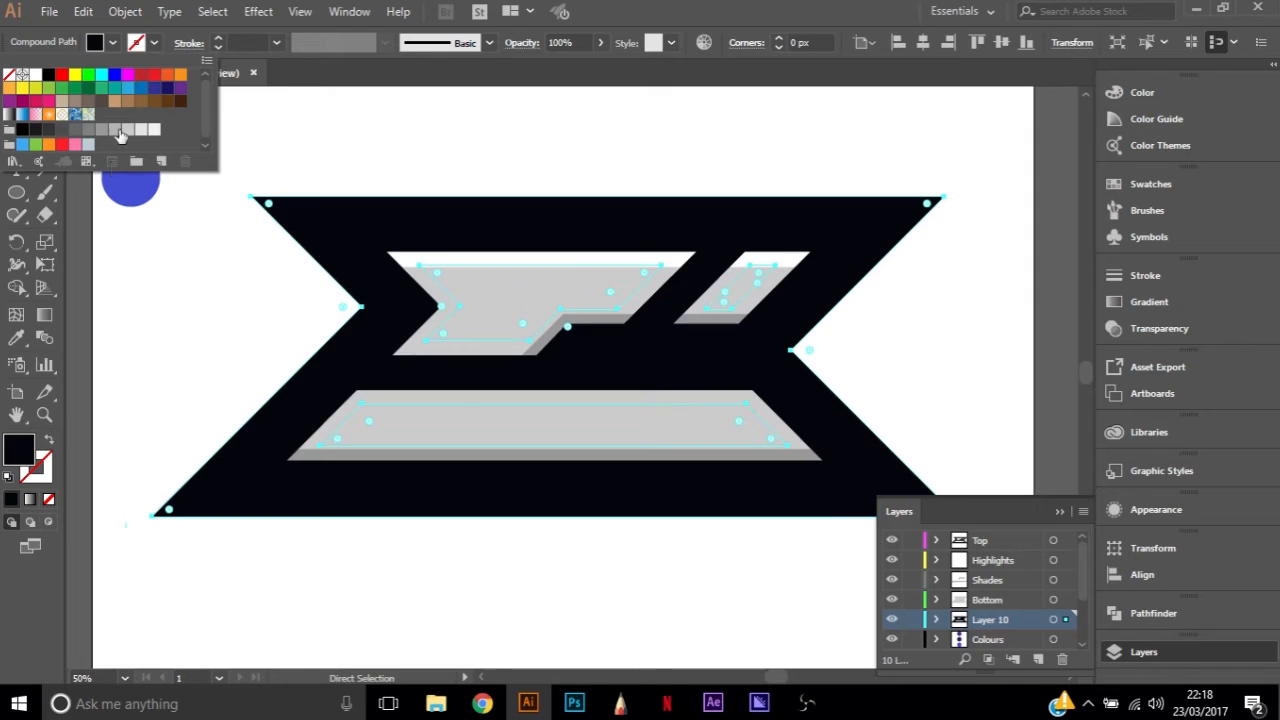
click(154, 74)
click(61, 143)
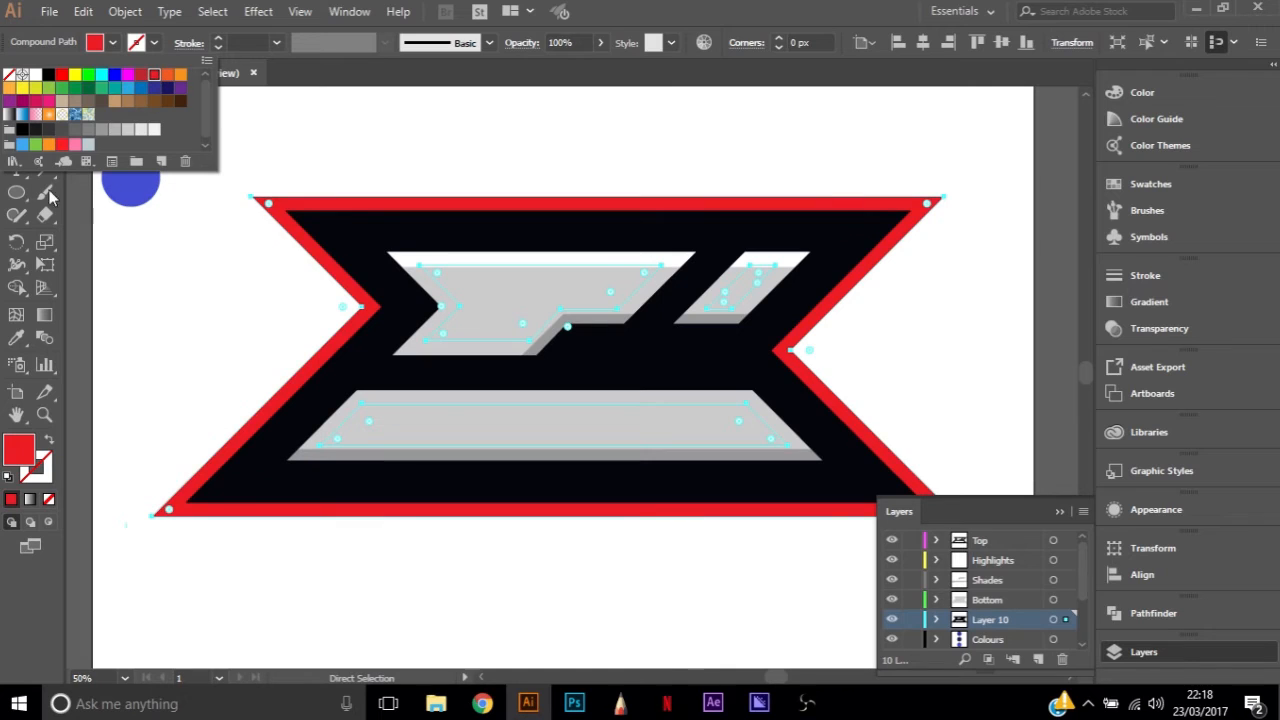
Recolour the offset outline on Layer 10 with the pure red swatch
click(61, 143)
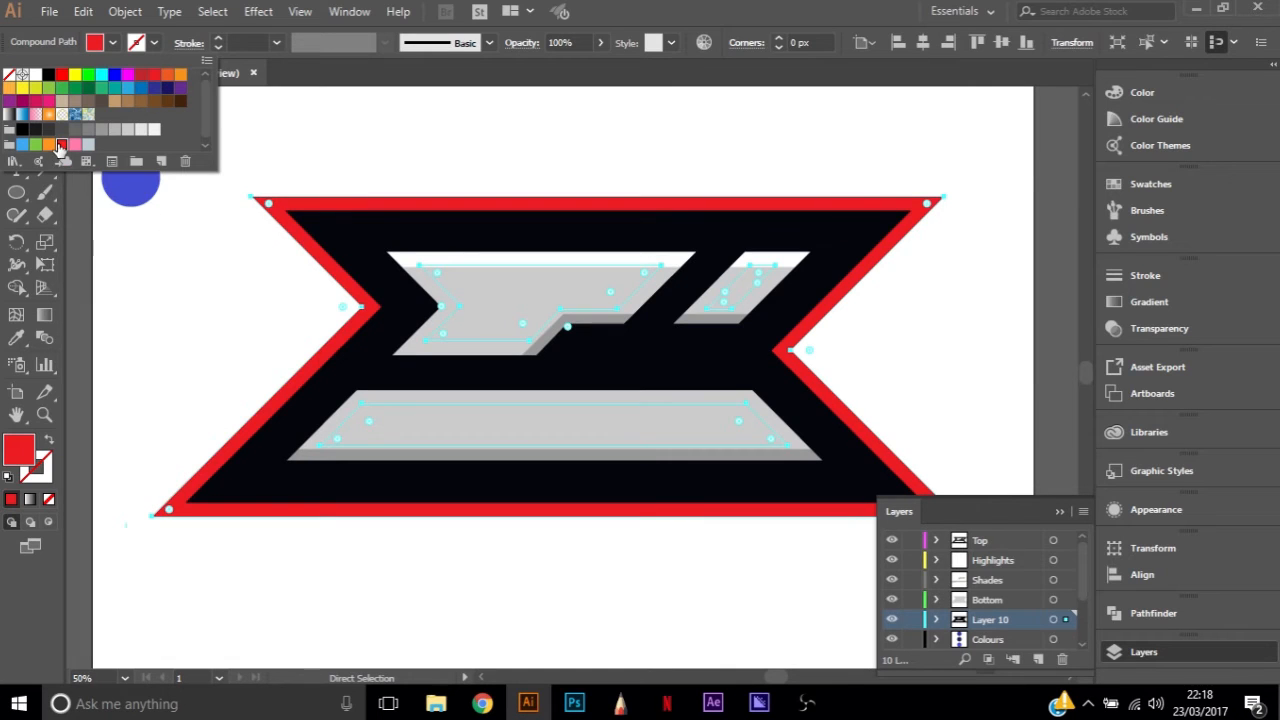
click(59, 76)
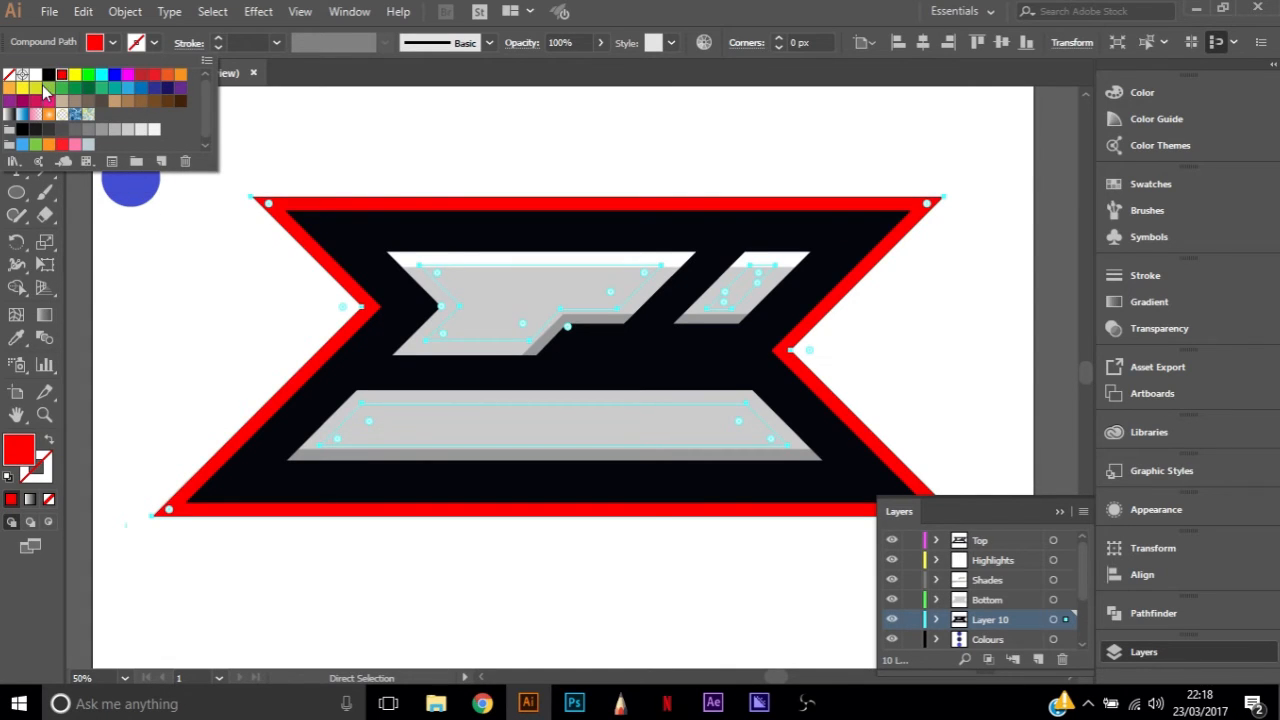
click(421, 186)
click(517, 170)
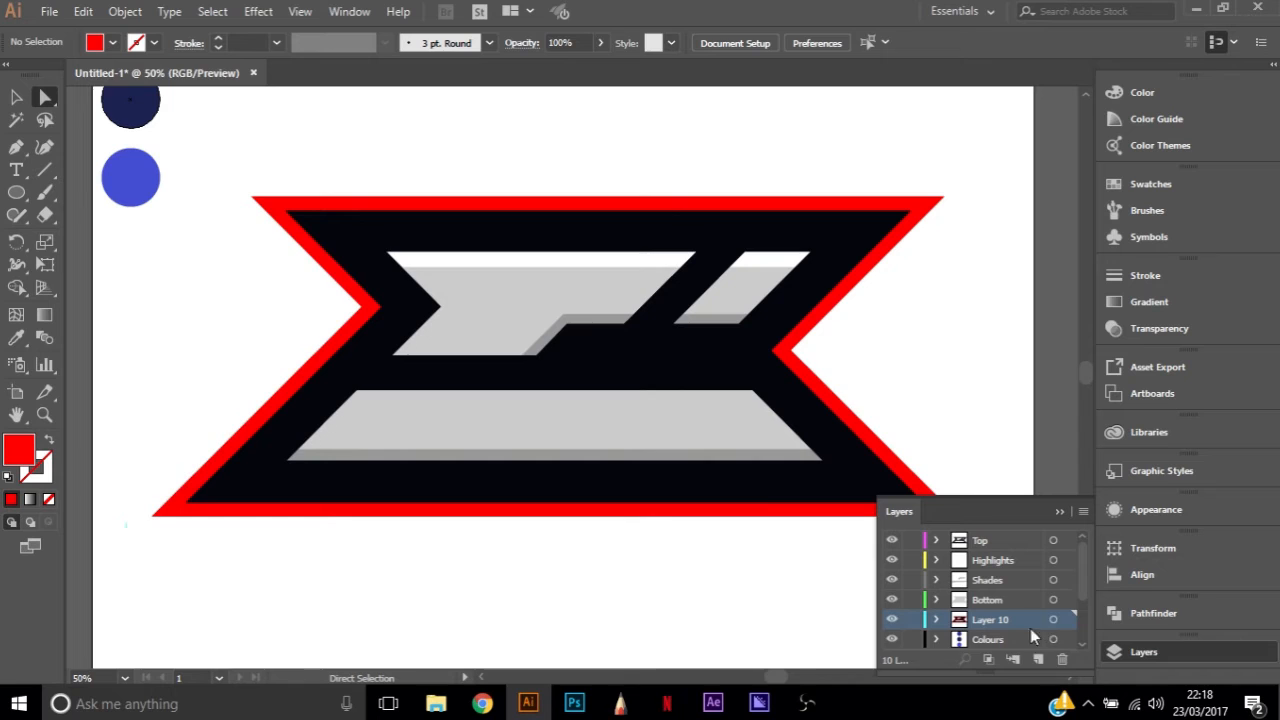
Merge all the shapes on Layer 10 into one with the Pathfinder Unite operation and toggle the layer's visibility to check it
click(1066, 622)
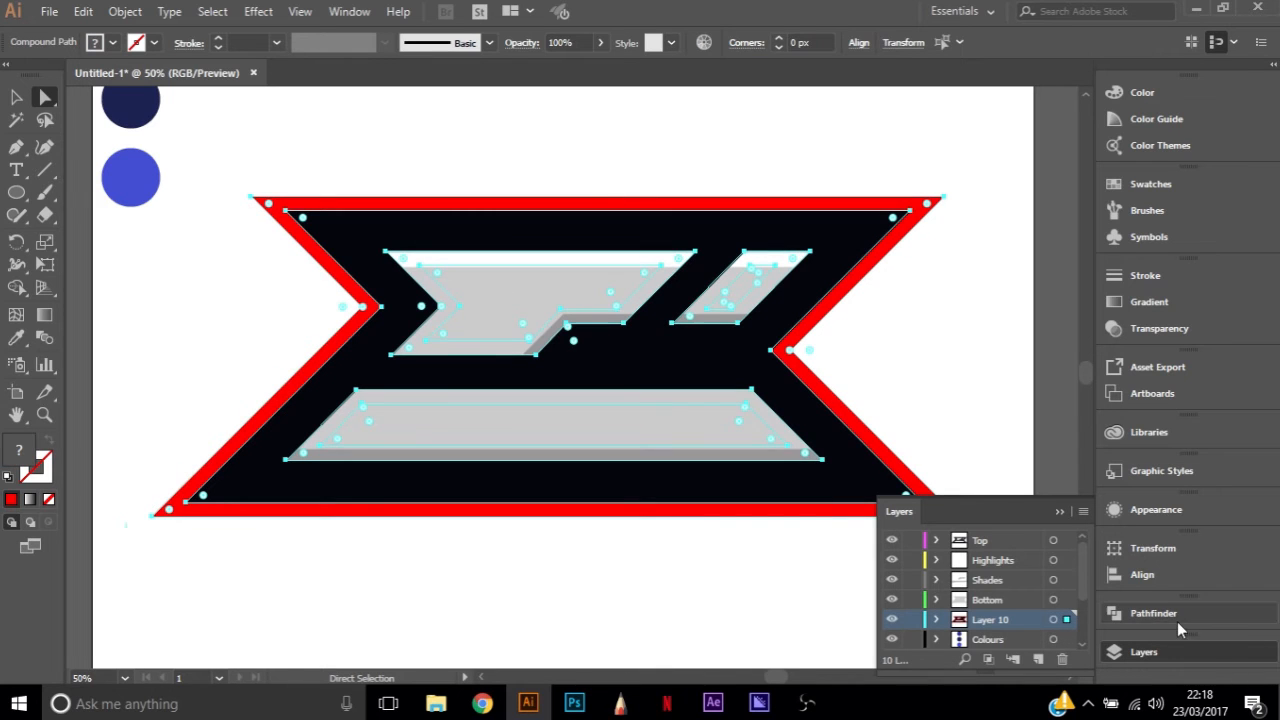
click(1140, 613)
click(894, 613)
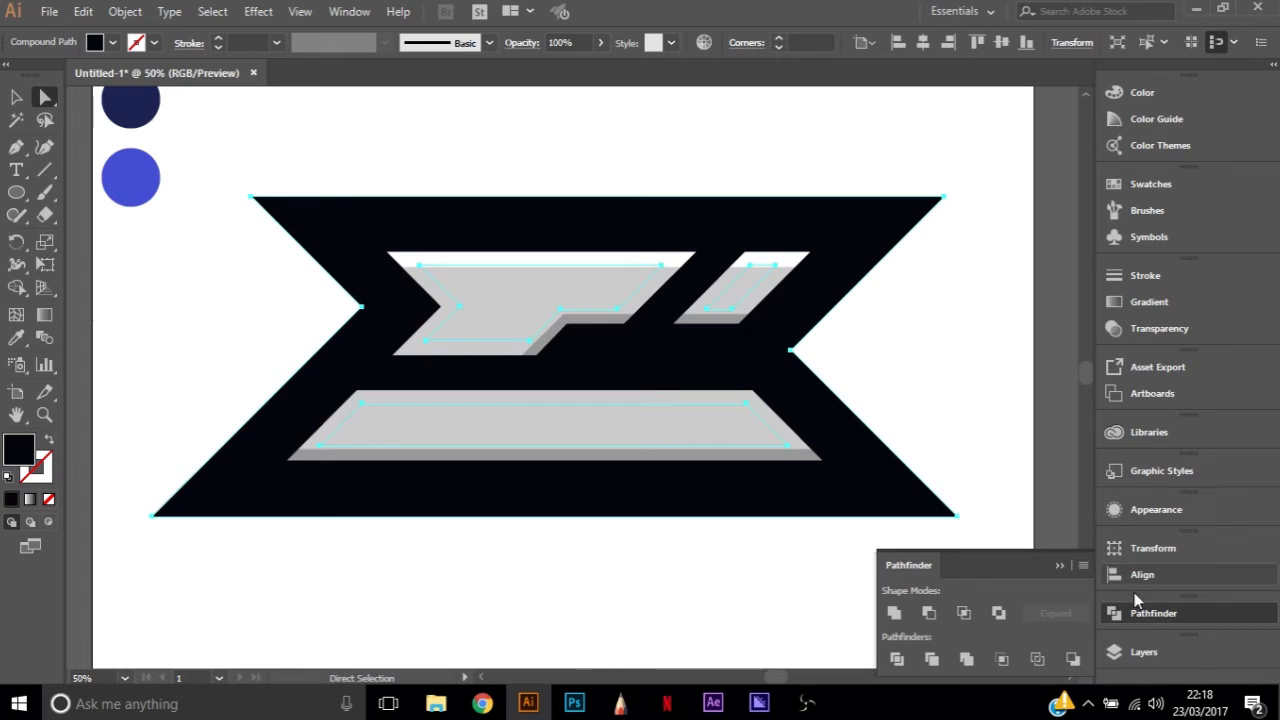
click(1142, 651)
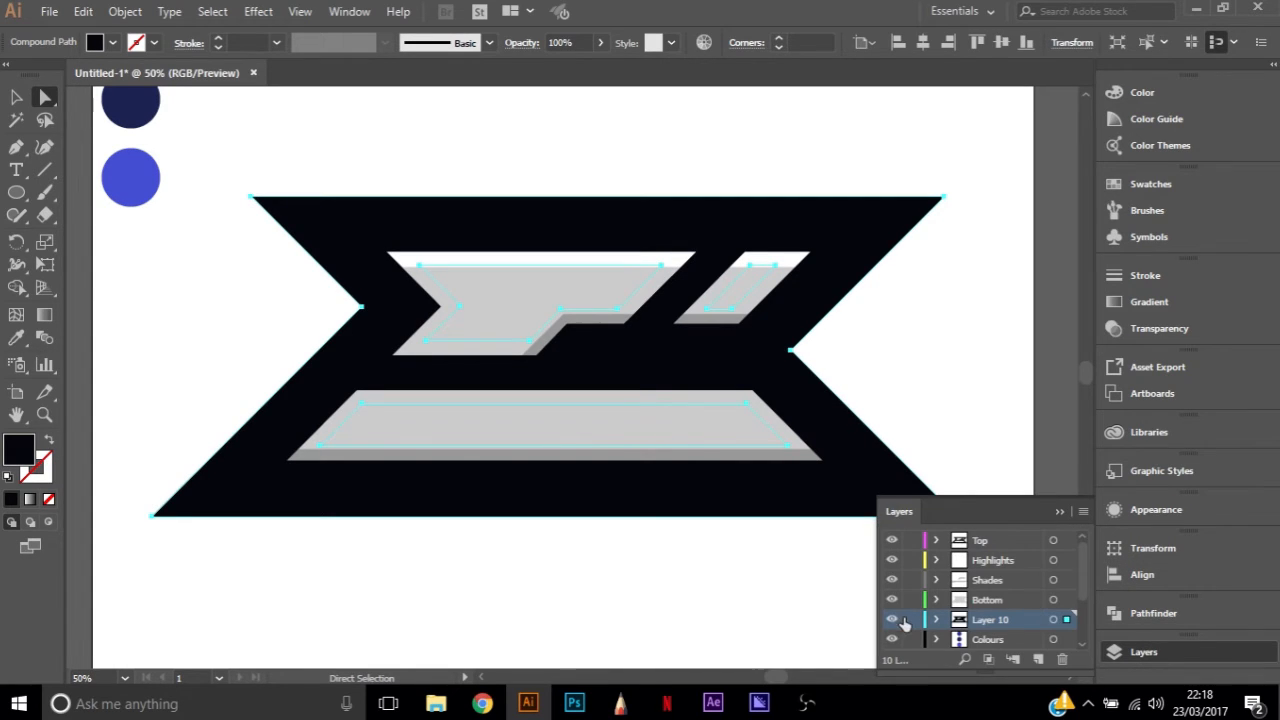
click(891, 620)
click(891, 620)
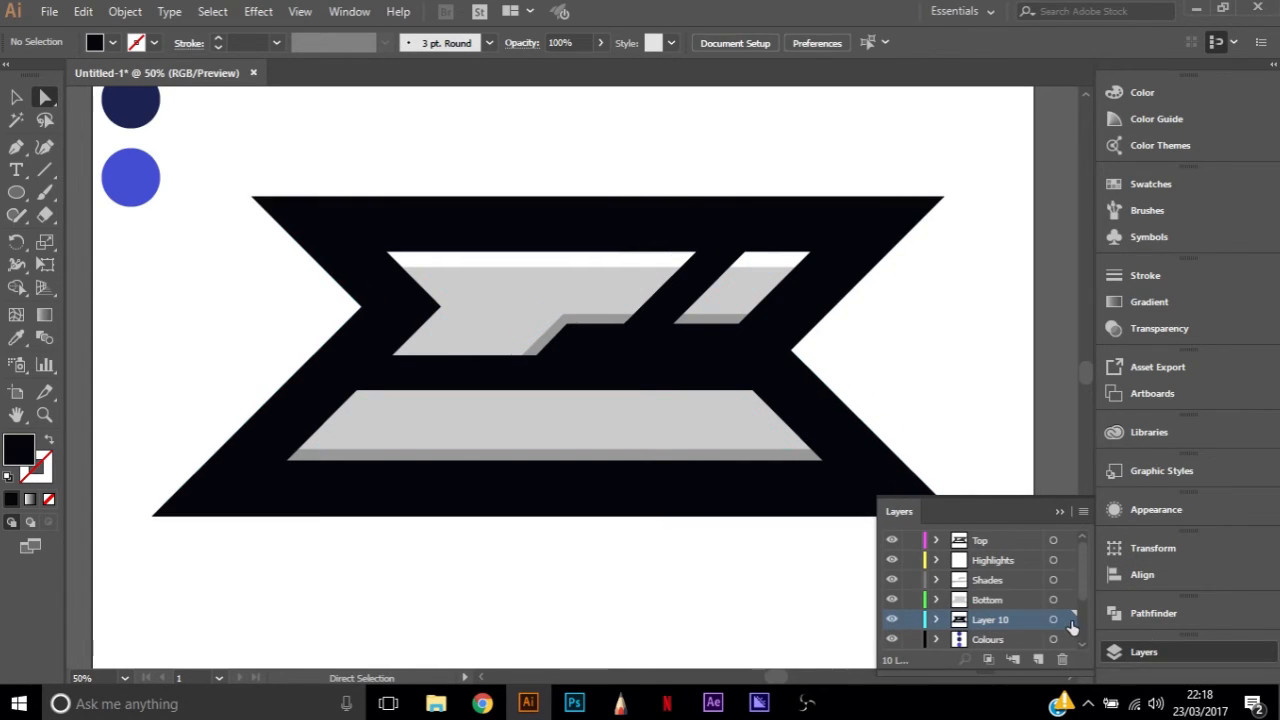
Compare several swatches on the united Layer 10 border shape and fill it with the slightly softer red swatch
click(113, 45)
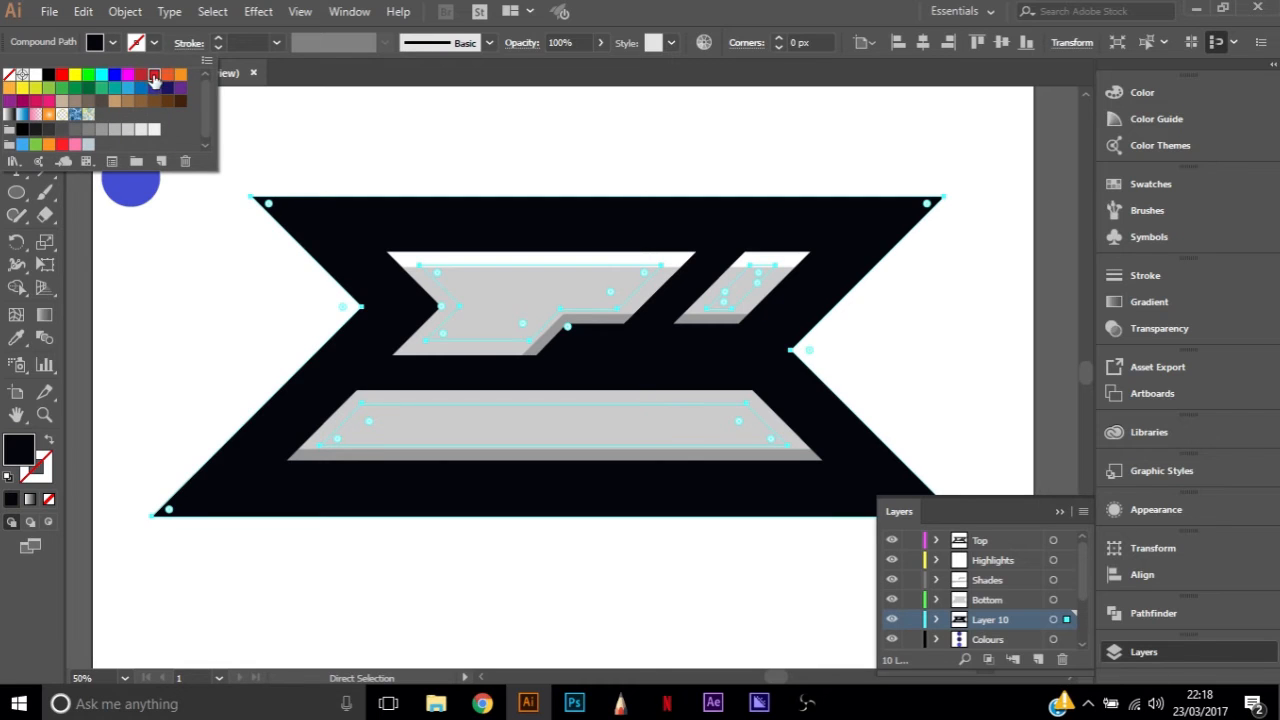
click(155, 76)
click(167, 75)
click(128, 76)
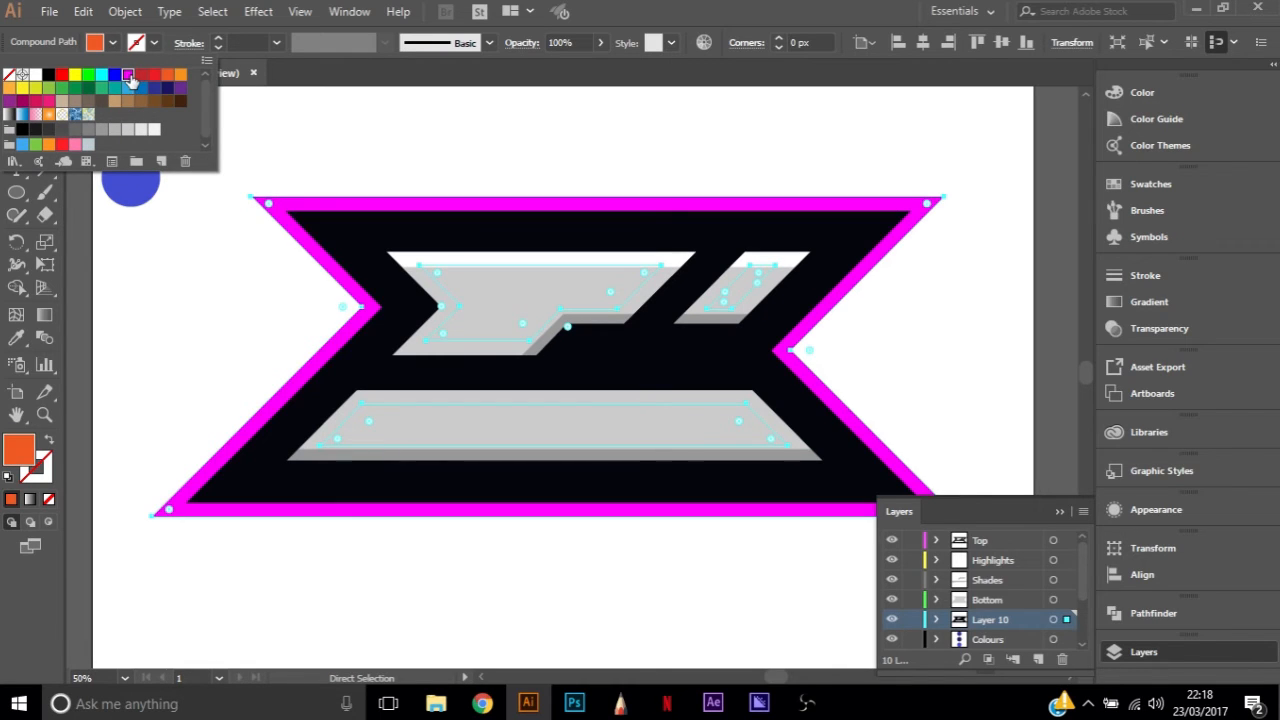
click(141, 76)
click(155, 76)
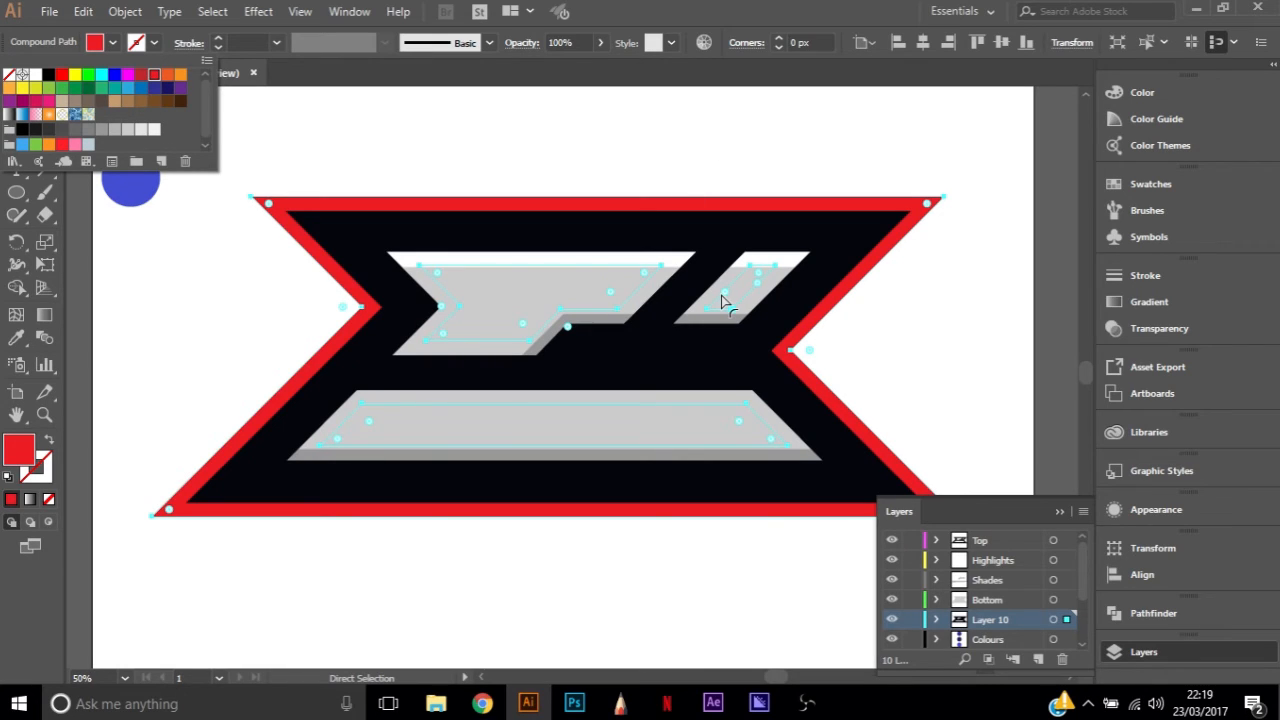
click(967, 341)
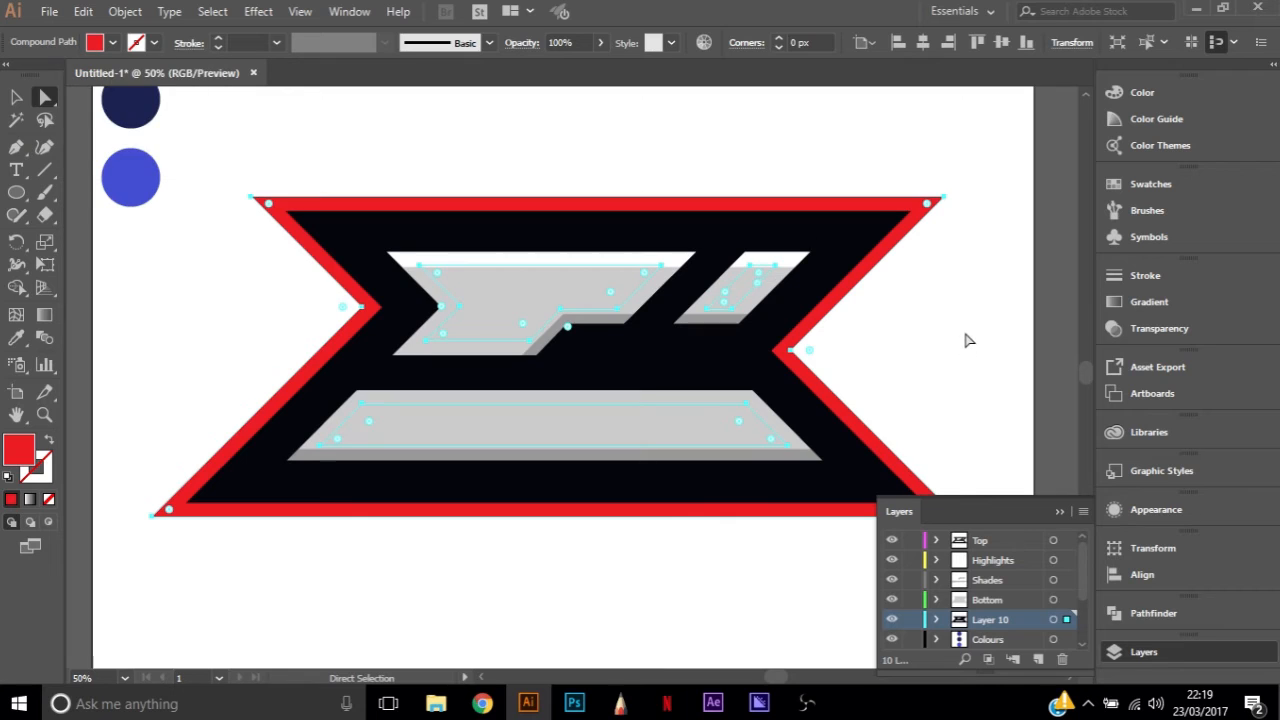
click(967, 341)
Hide the Colours layer and add a new layer directly beneath Layer 10
key(ctrl+0)
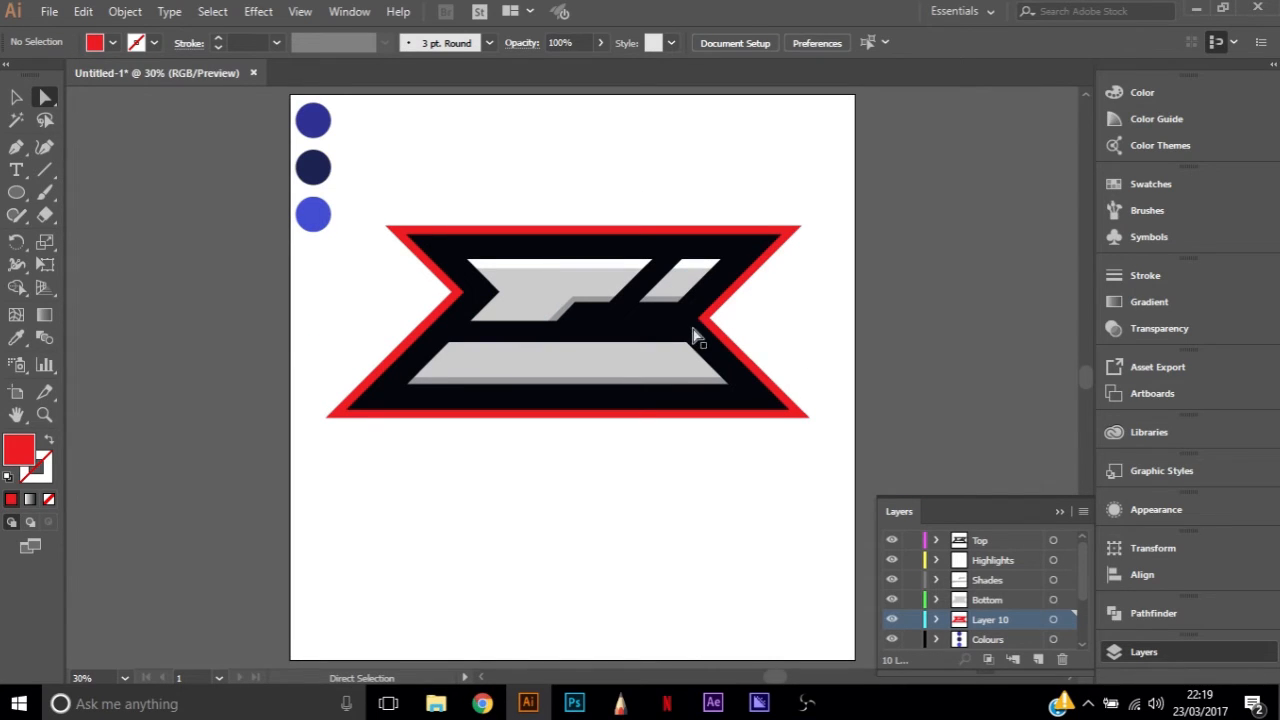
scroll(690, 335, up, 1)
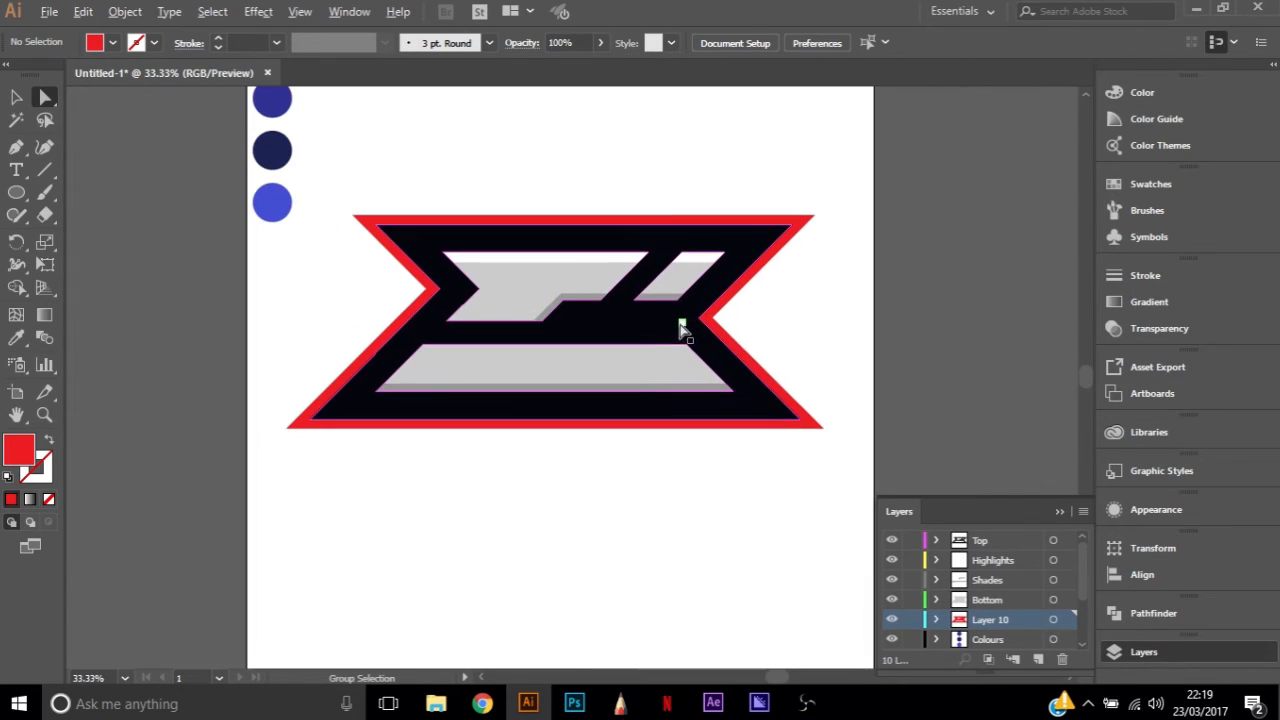
click(891, 640)
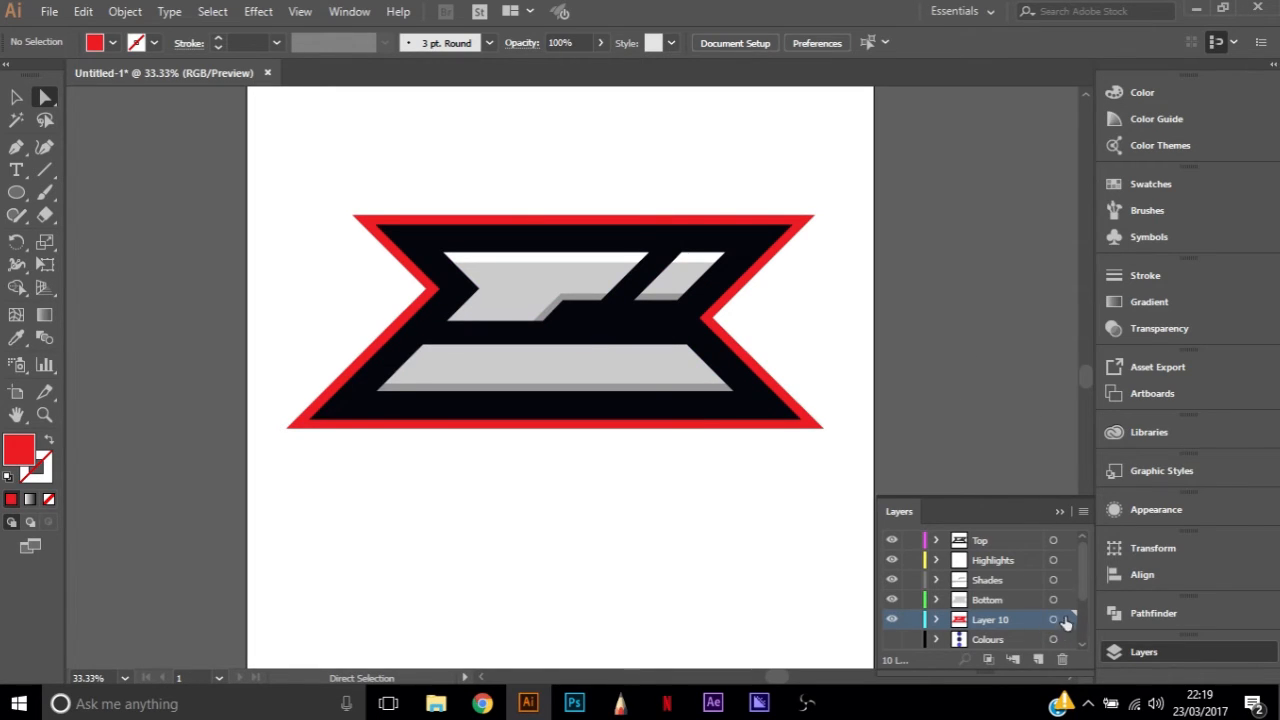
click(1038, 659)
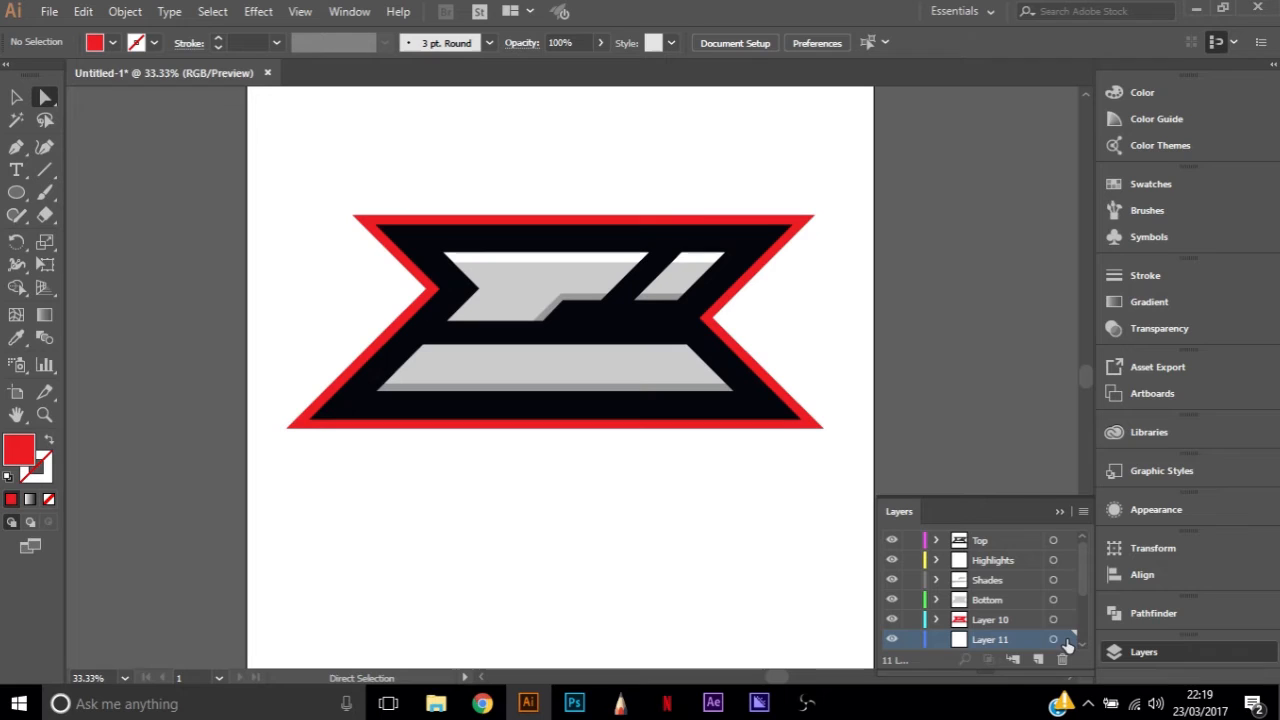
Draw a 2000 × 2000 px rectangle covering the whole artboard on Layer 11
key(m)
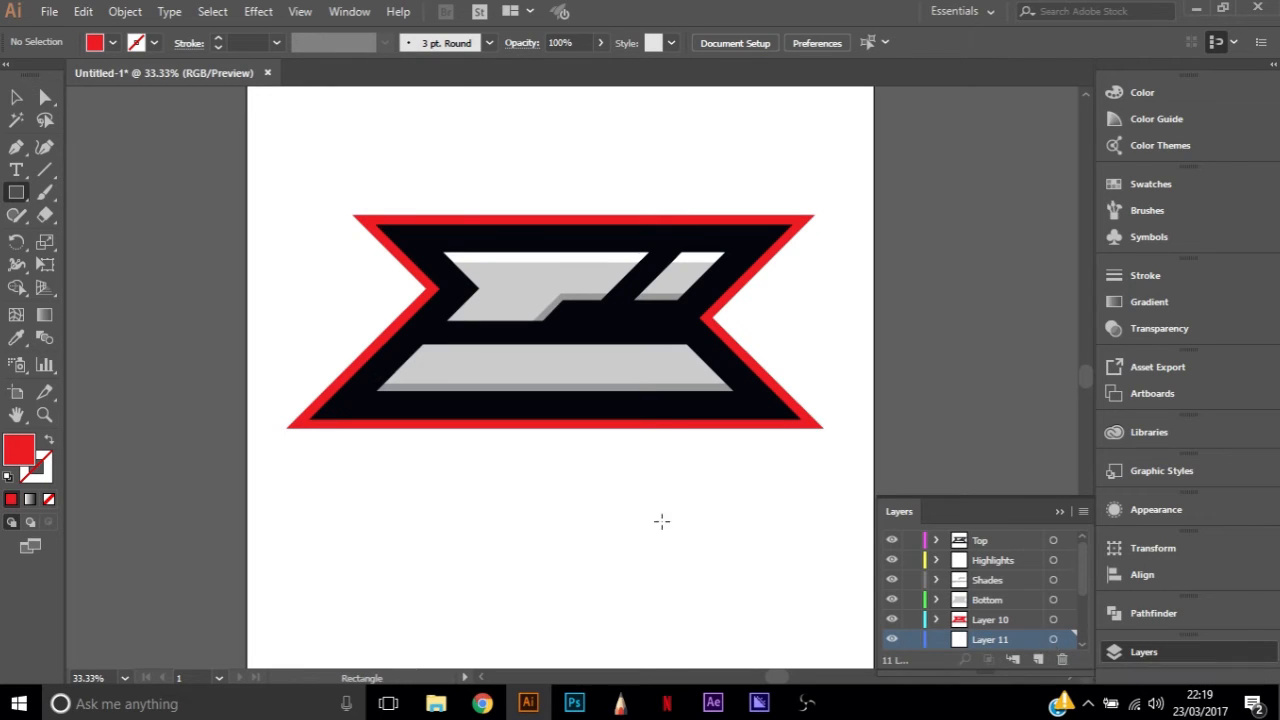
scroll(226, 142, up, 1)
scroll(239, 177, down, 1)
drag(245, 113, 714, 584)
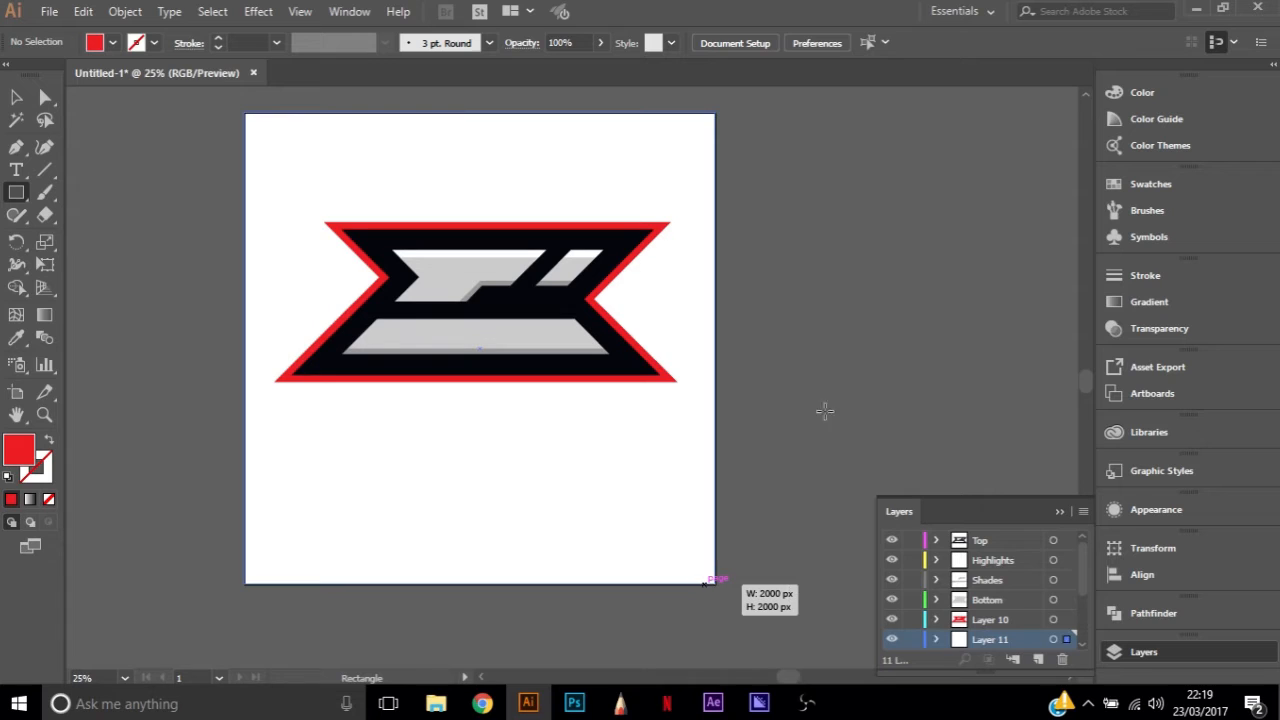
Fill the background rectangle with the near-black colour sampled from the logo's outline
key(a)
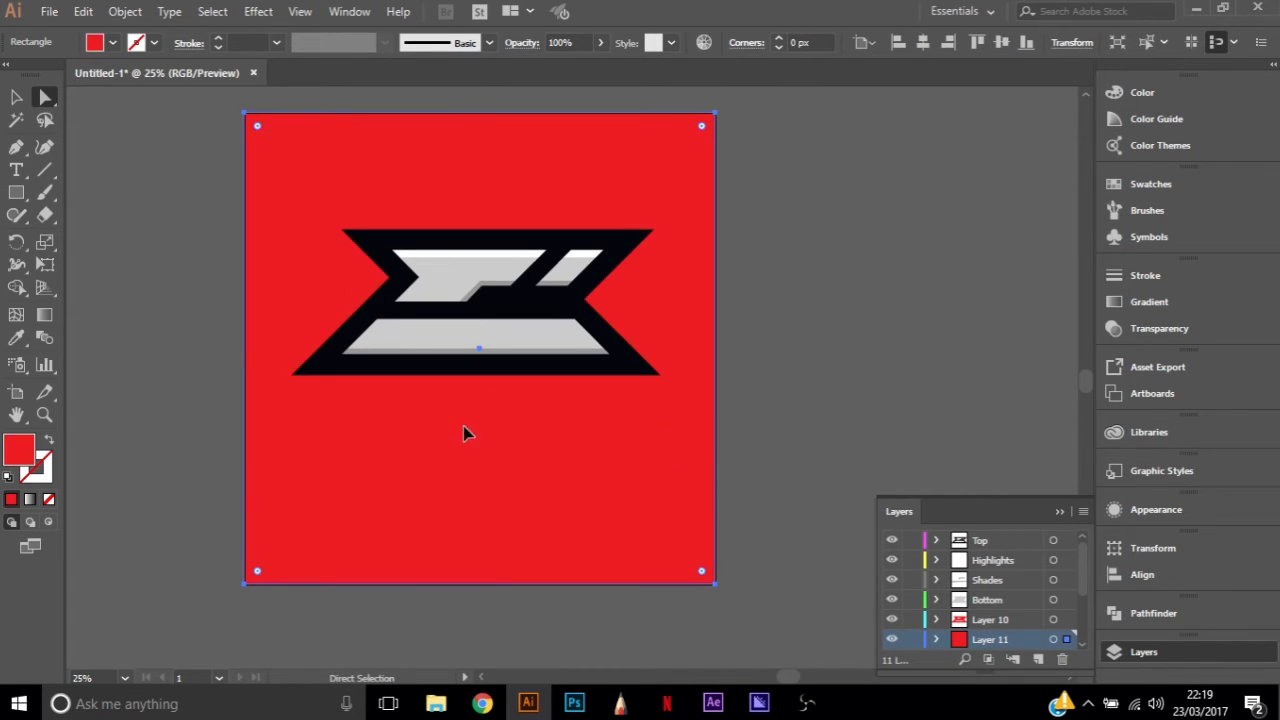
key(i)
click(386, 290)
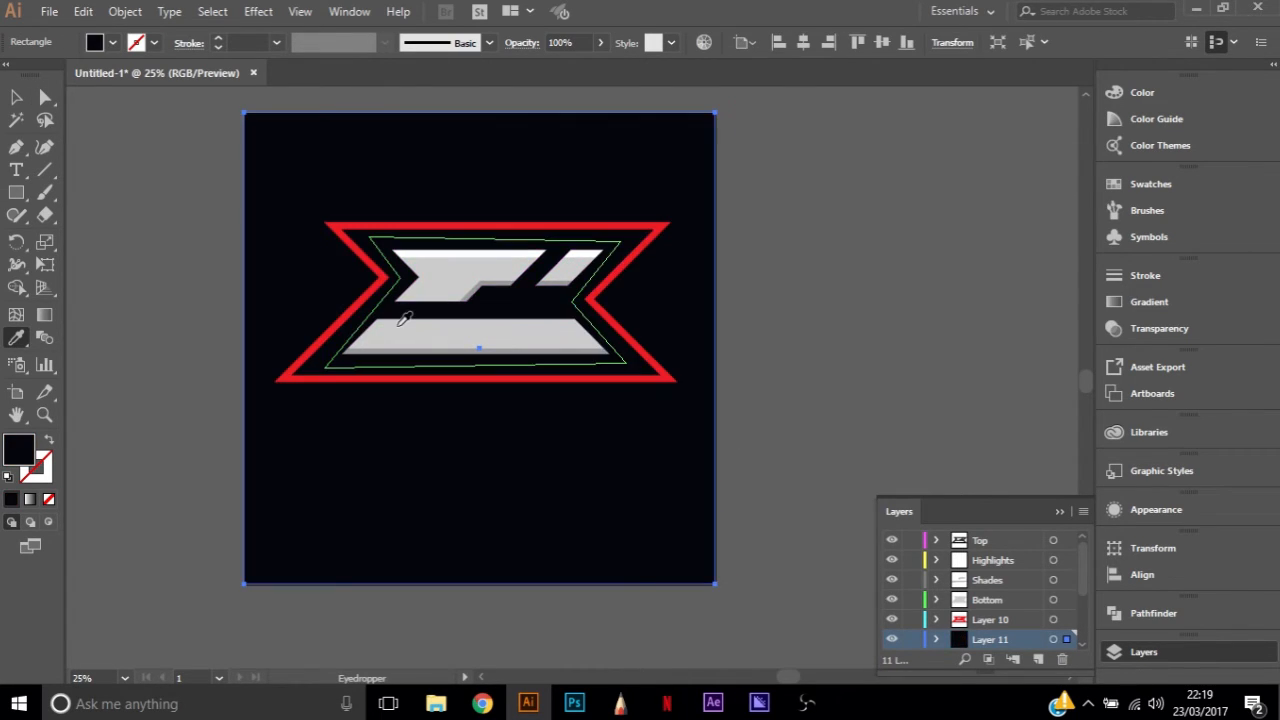
key(a)
click(816, 553)
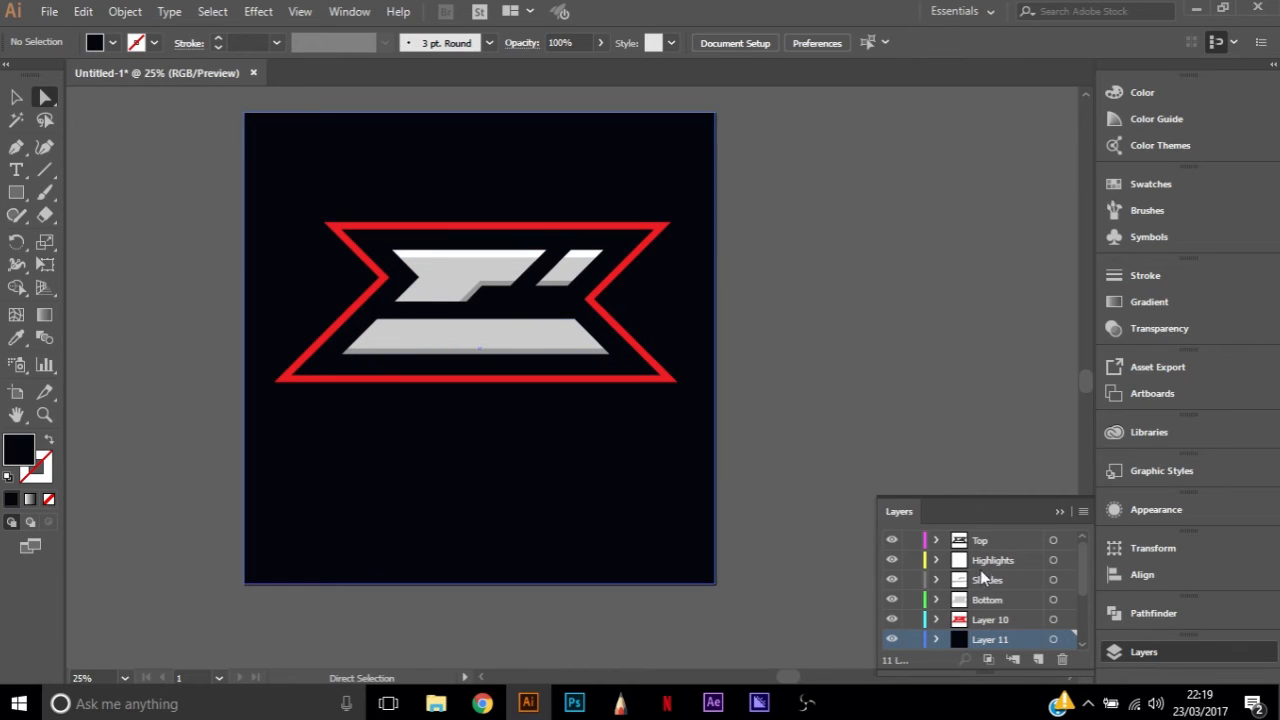
With the Layer 11 background temporarily hidden, move the whole logo to the artboard's centre at X 1000 px, Y 1000 px
click(891, 639)
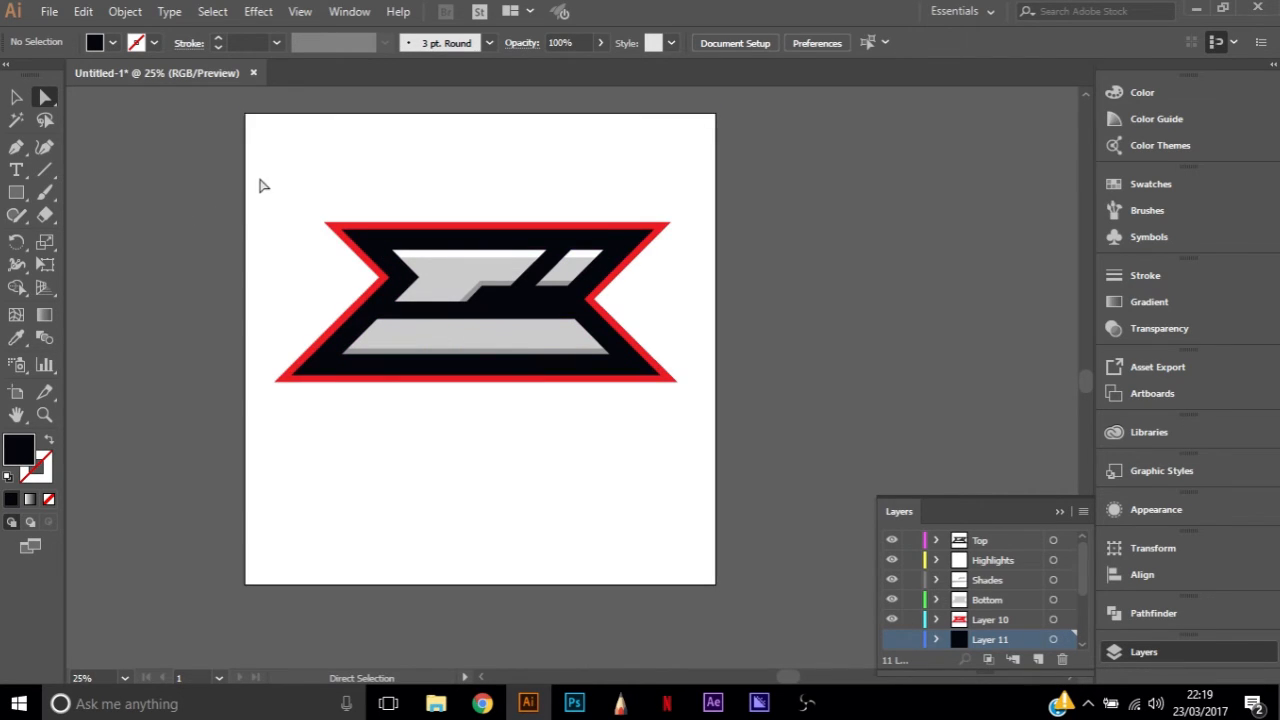
drag(263, 177, 706, 486)
key(v)
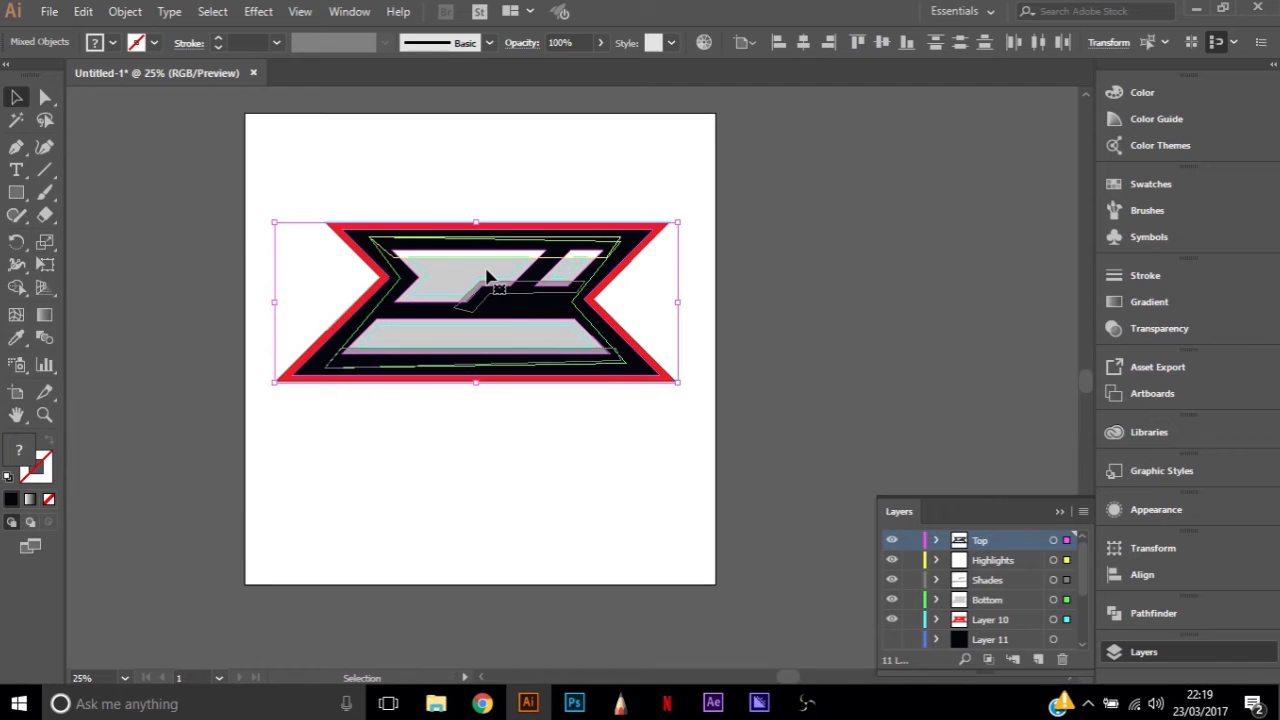
drag(447, 289, 451, 327)
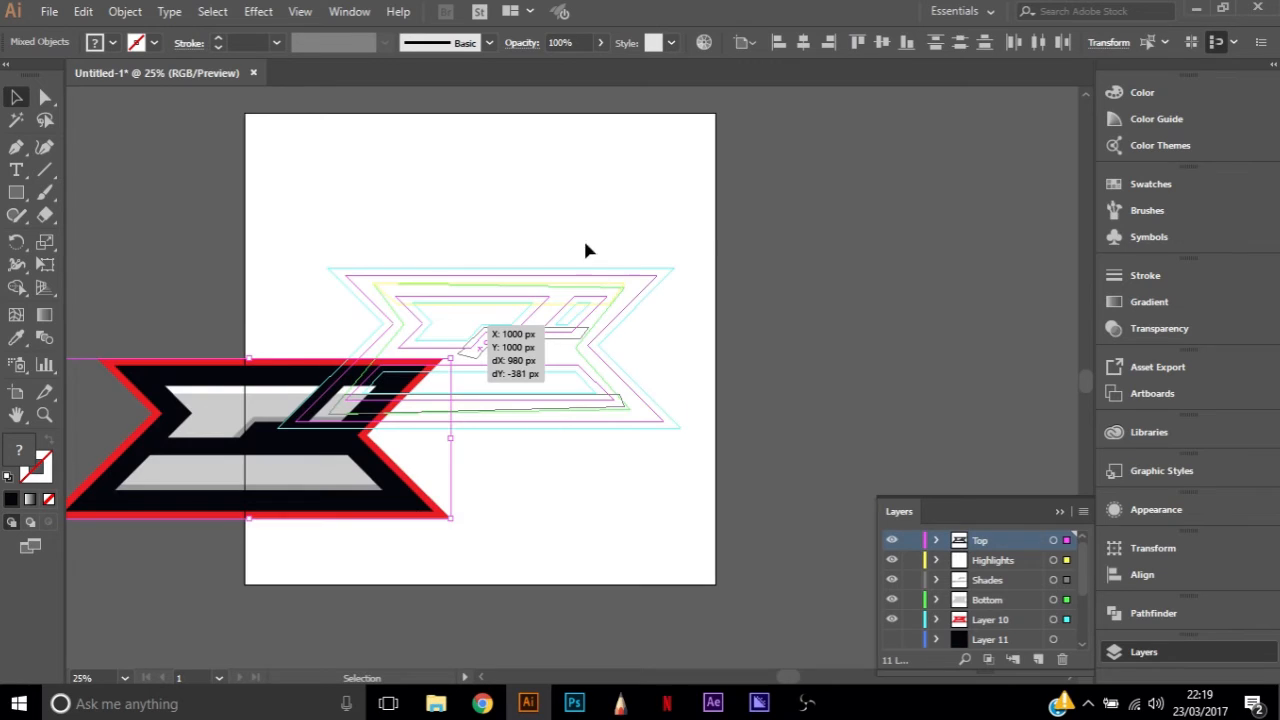
click(591, 169)
click(892, 640)
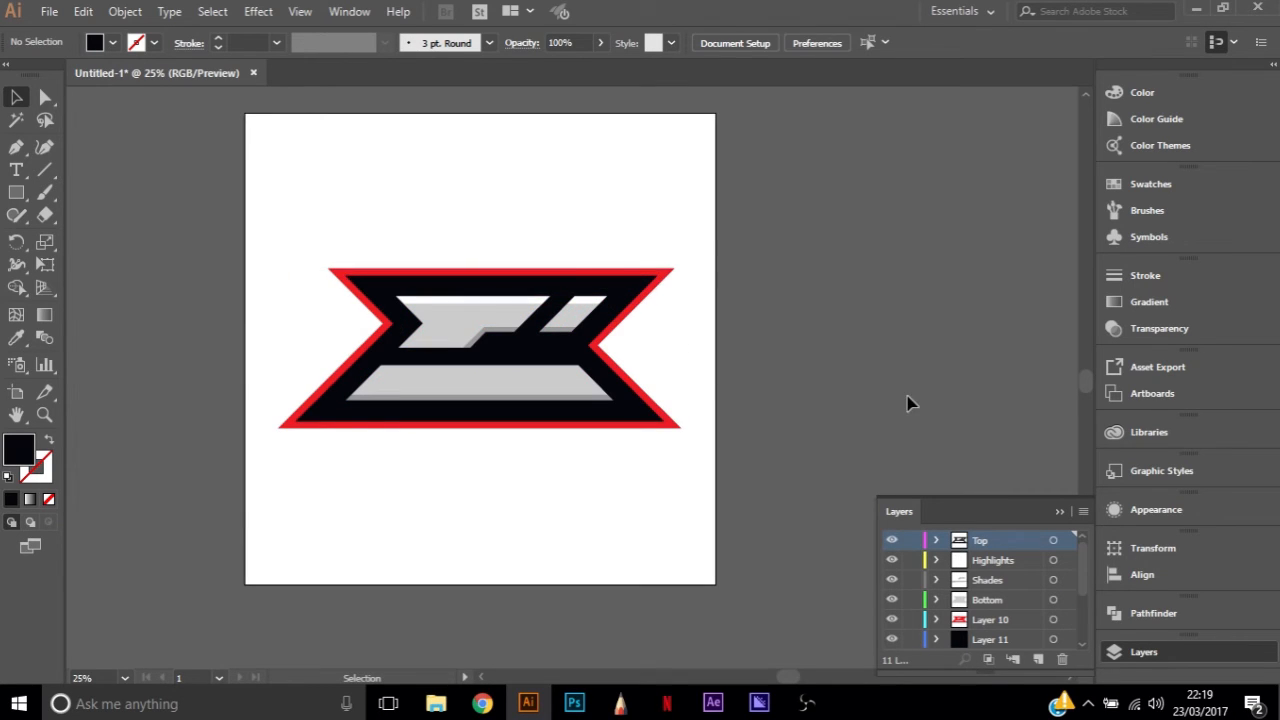
scroll(603, 385, up, 1)
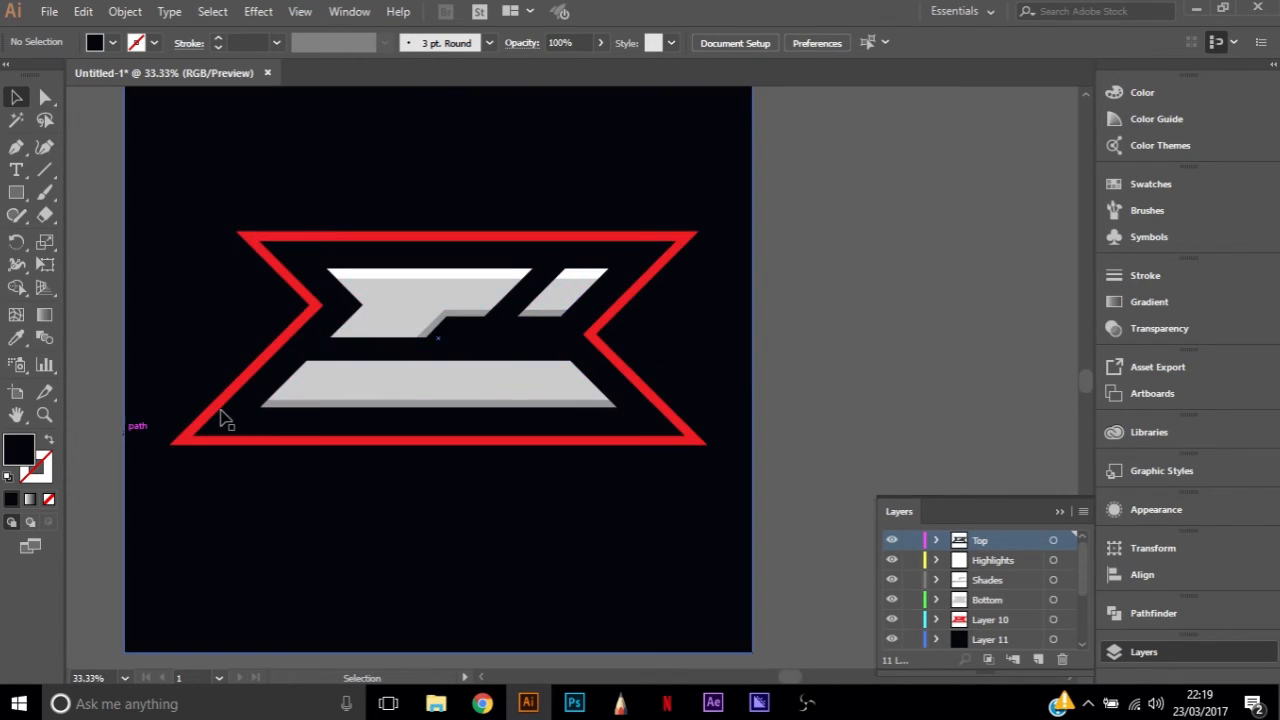
scroll(520, 468, left, 5)
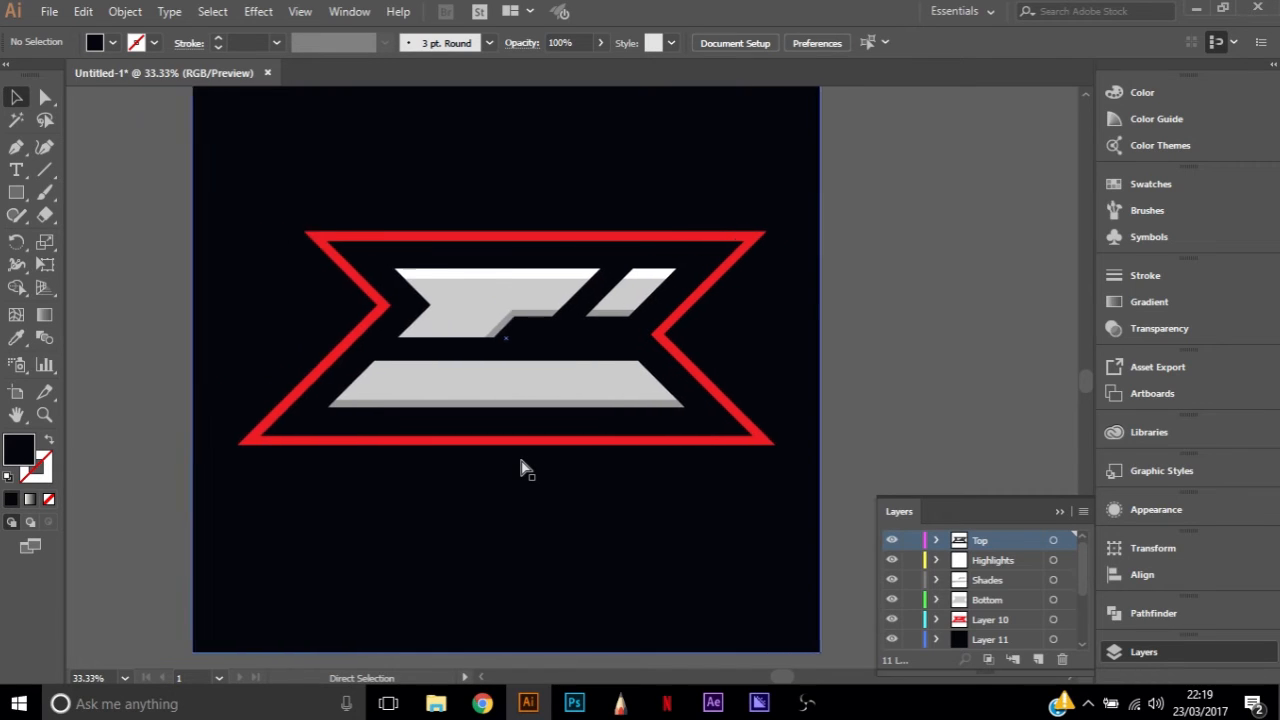
scroll(580, 478, up, 2)
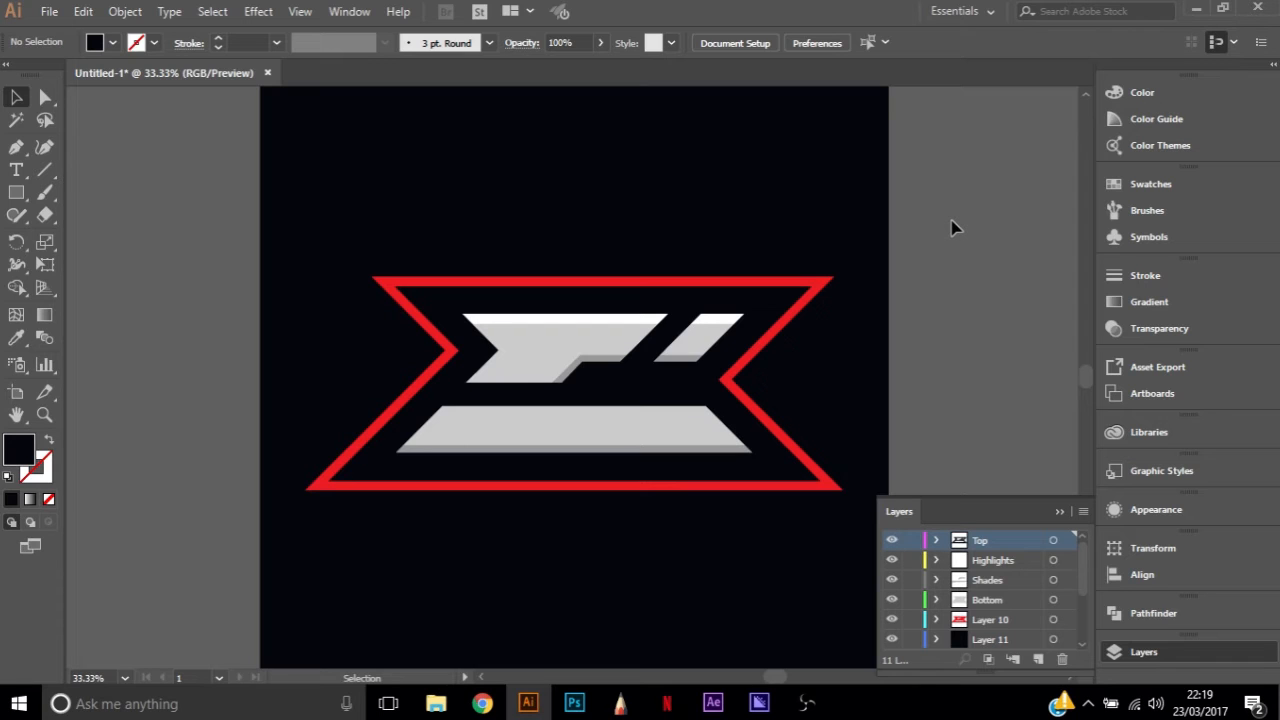
Switch to Chrome and check the client's conversation in Twitter direct messages, then return to Illustrator
click(482, 704)
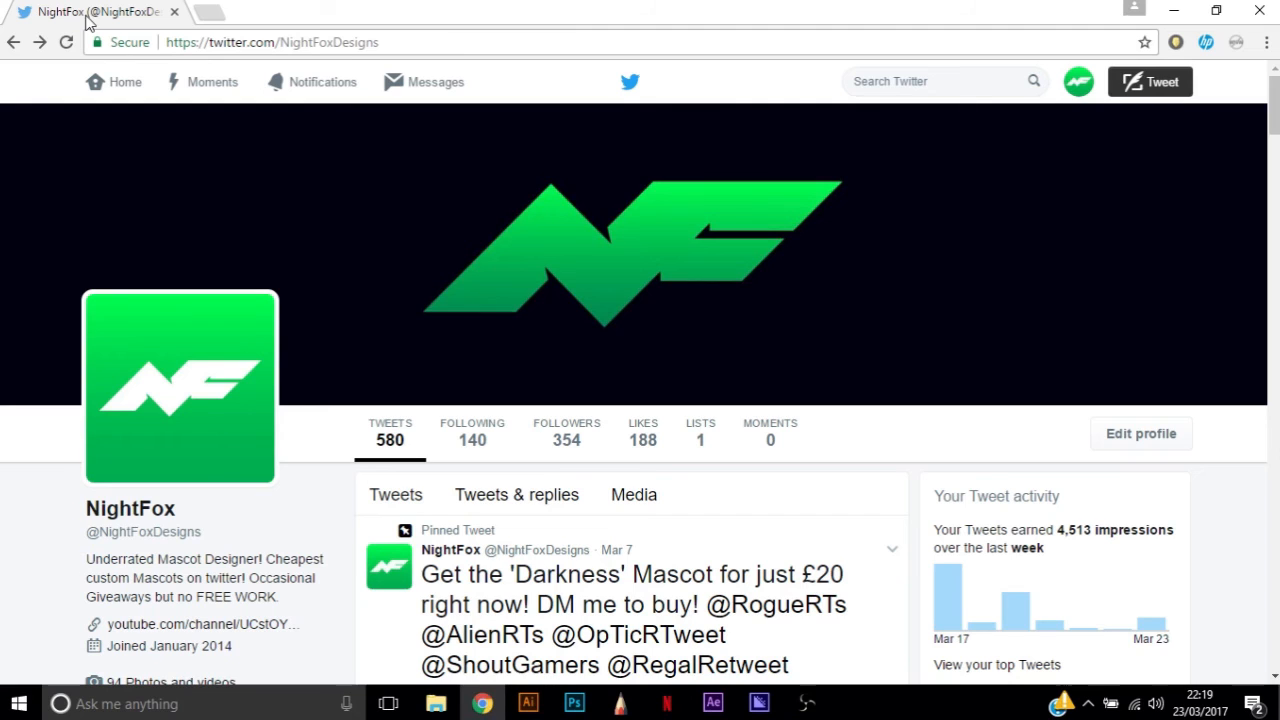
click(425, 82)
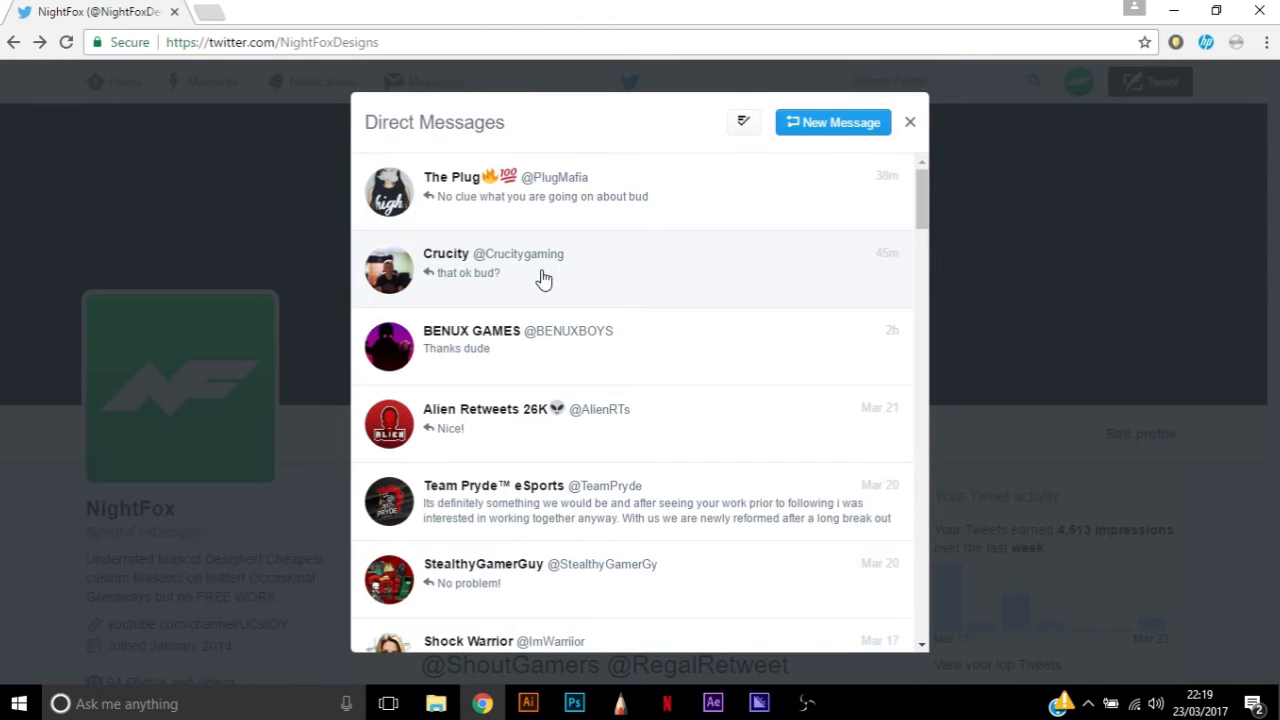
click(540, 277)
click(906, 122)
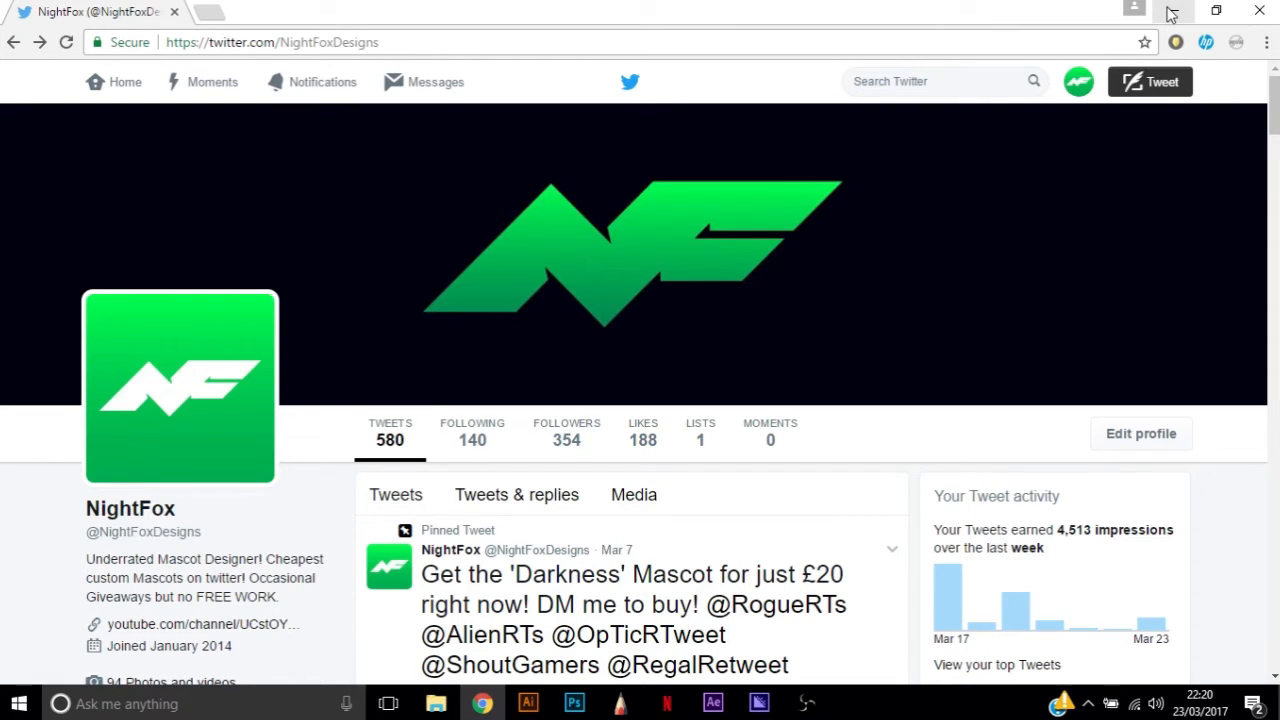
click(1172, 12)
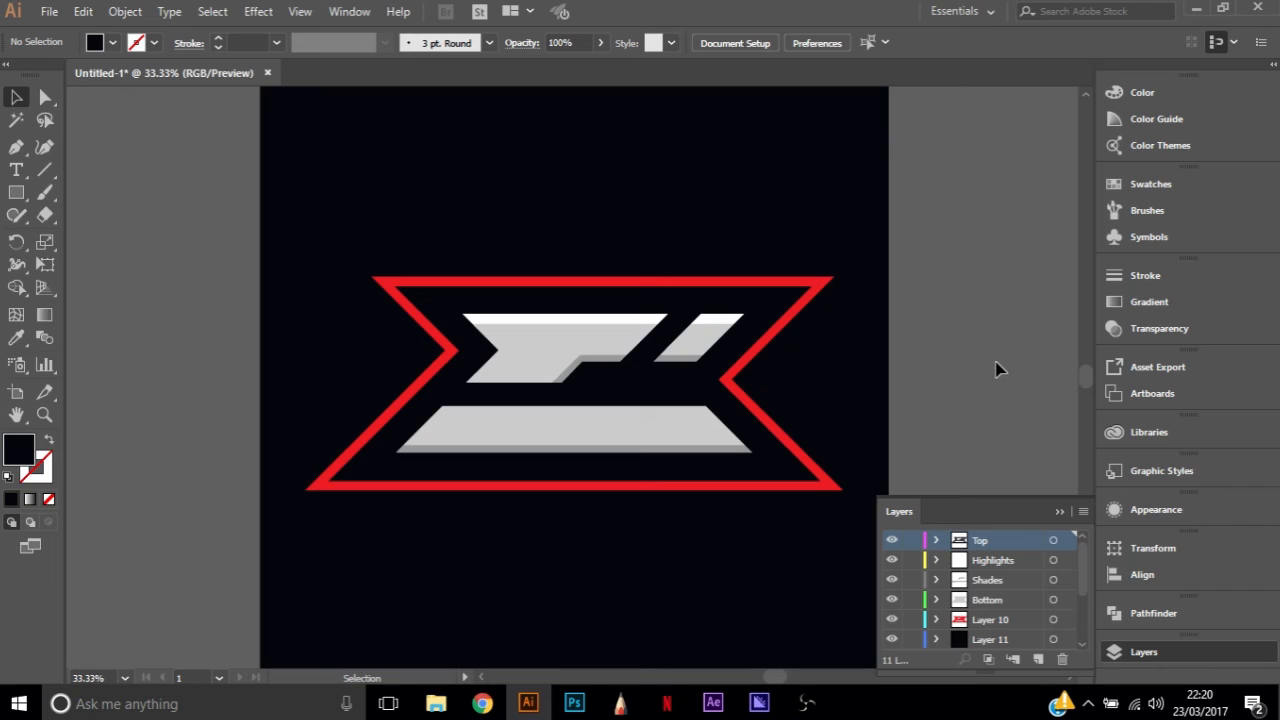
click(588, 362)
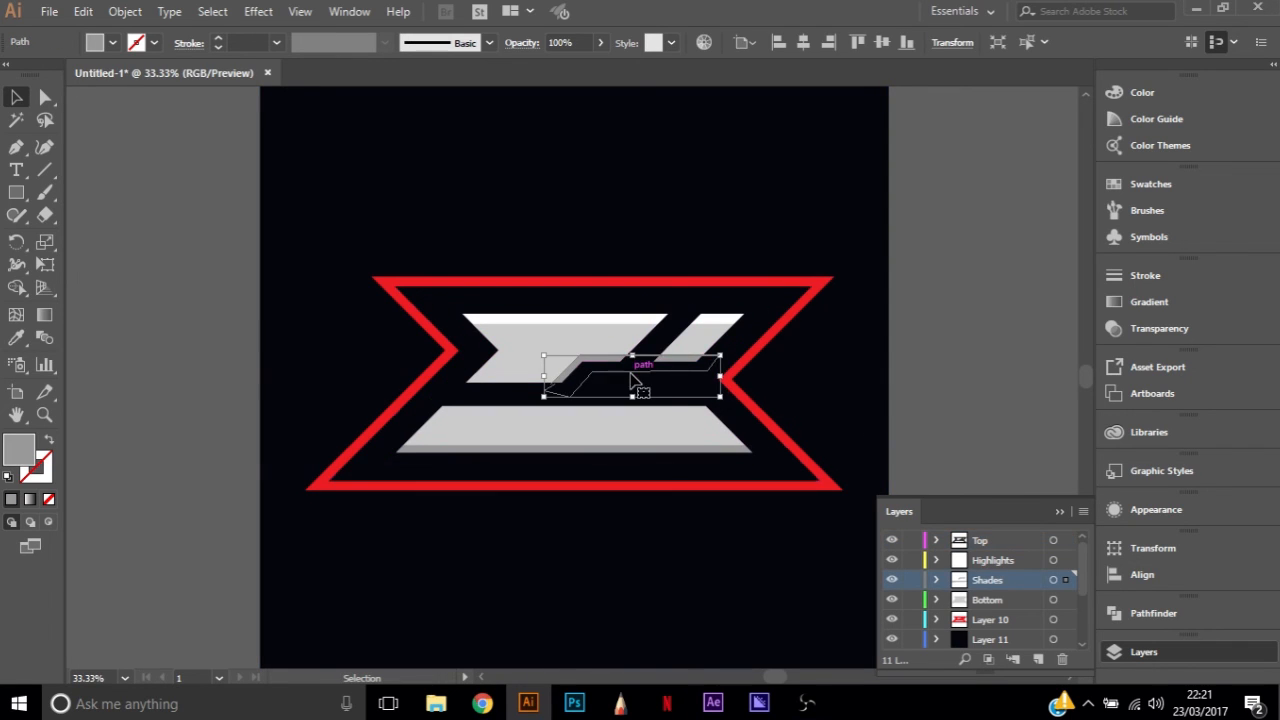
click(149, 289)
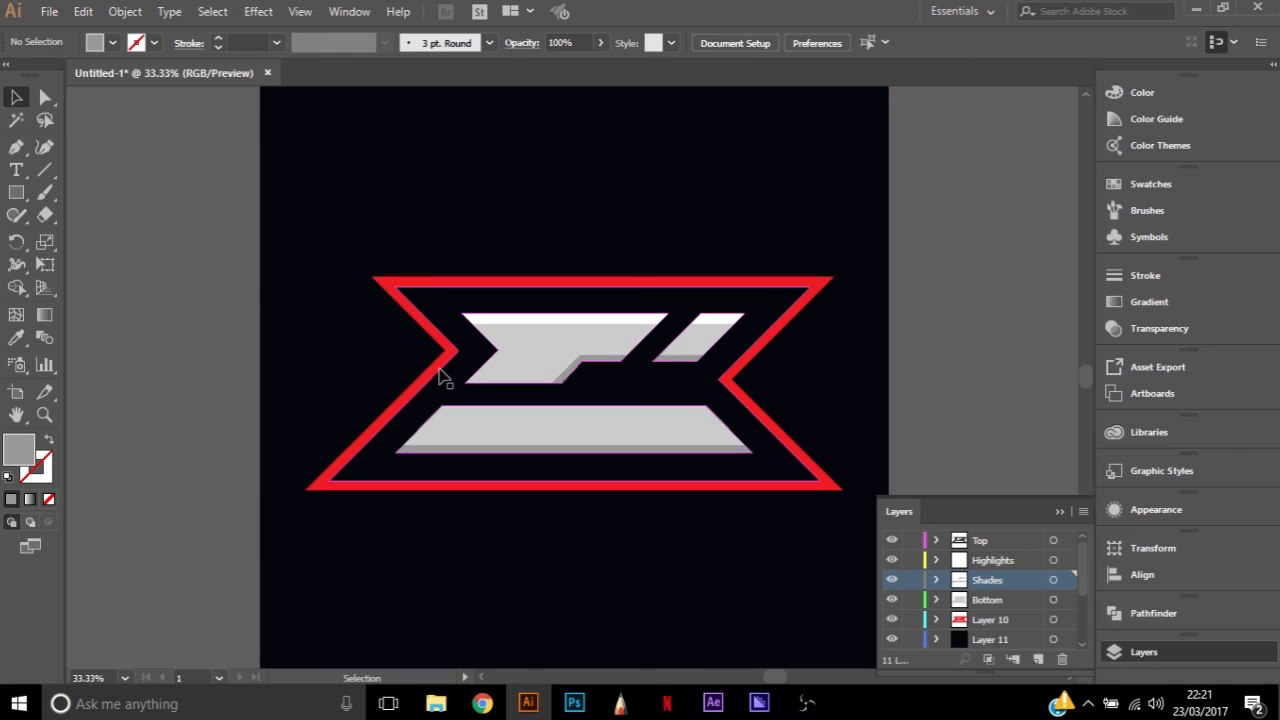
click(543, 322)
click(948, 314)
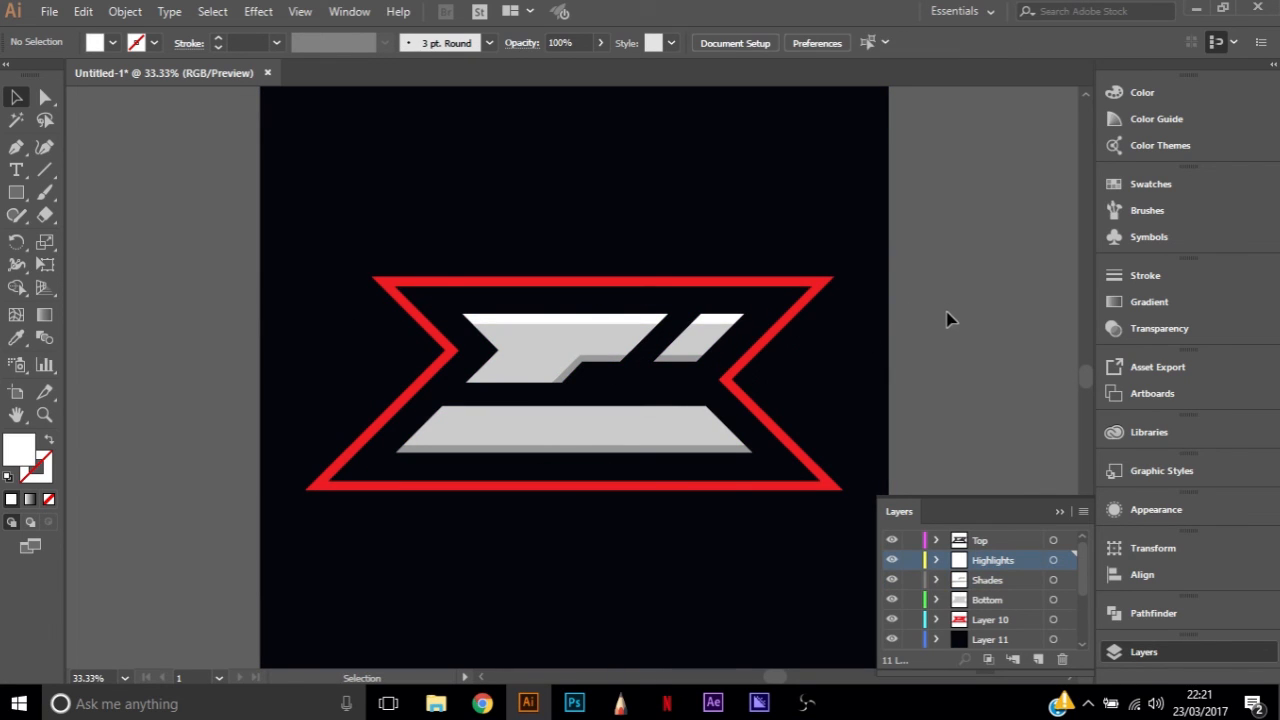
click(537, 334)
click(937, 322)
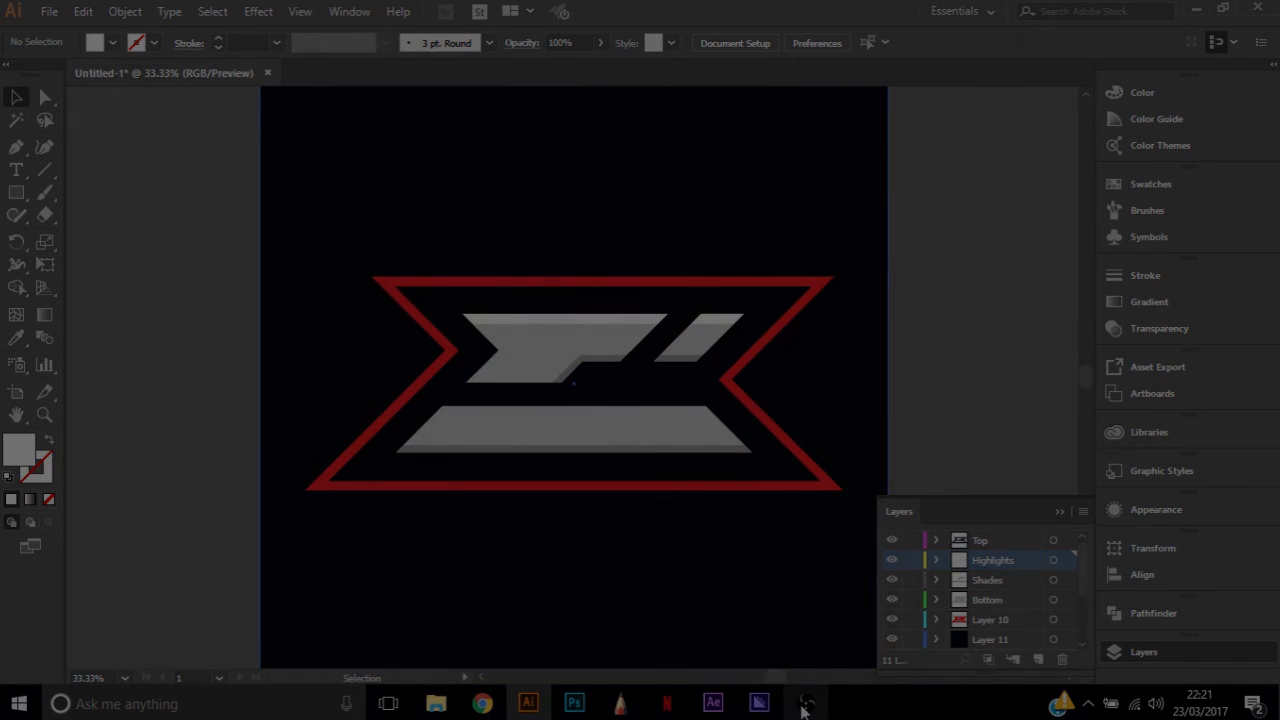
click(805, 703)
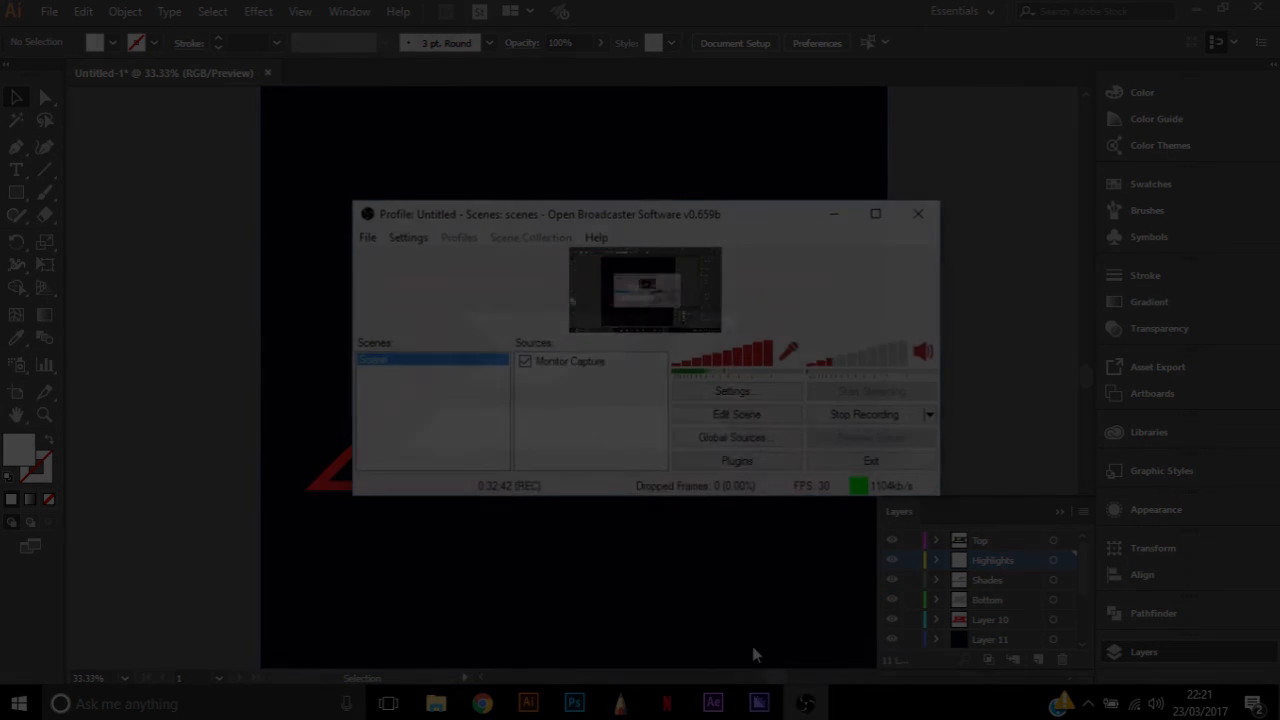